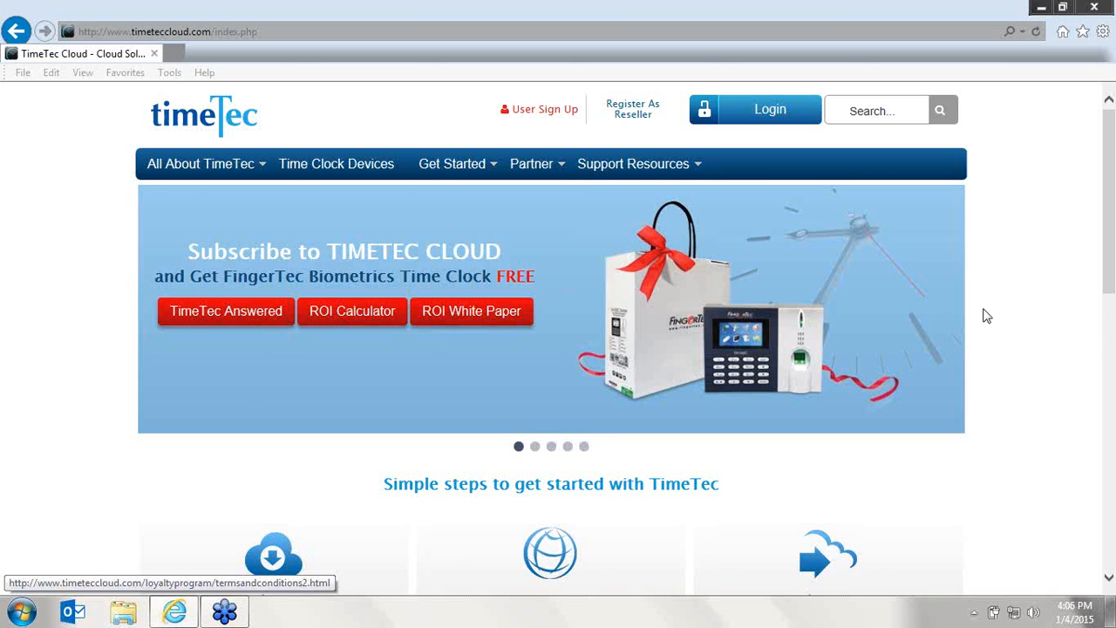
- Log in to TimeTec Cloud with the account e-mail address and password
left_click(793, 121)
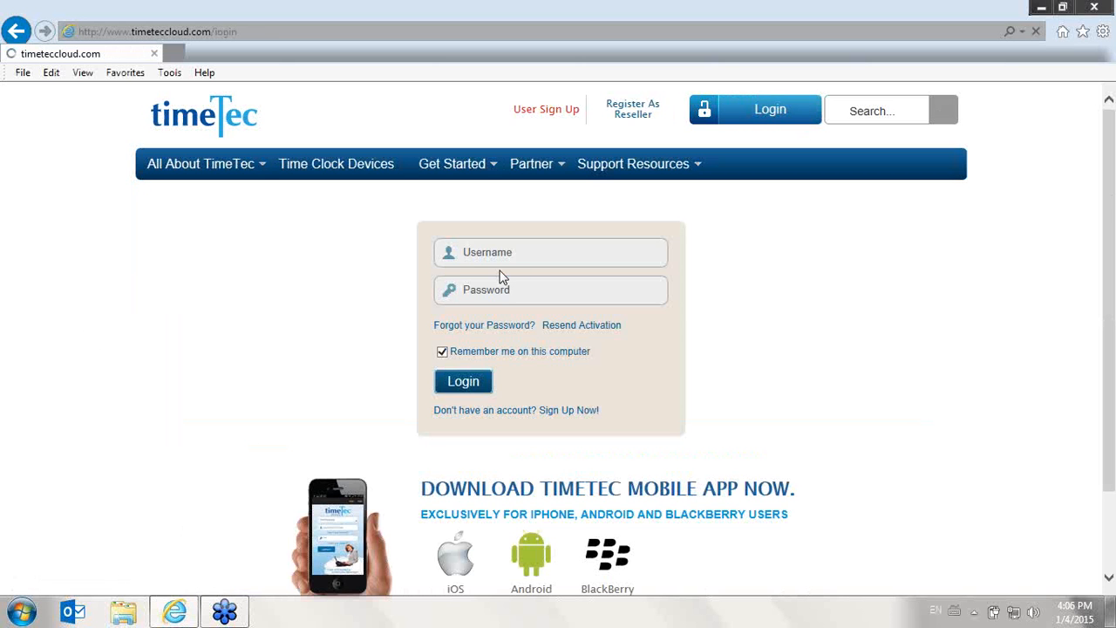
left_click(506, 257)
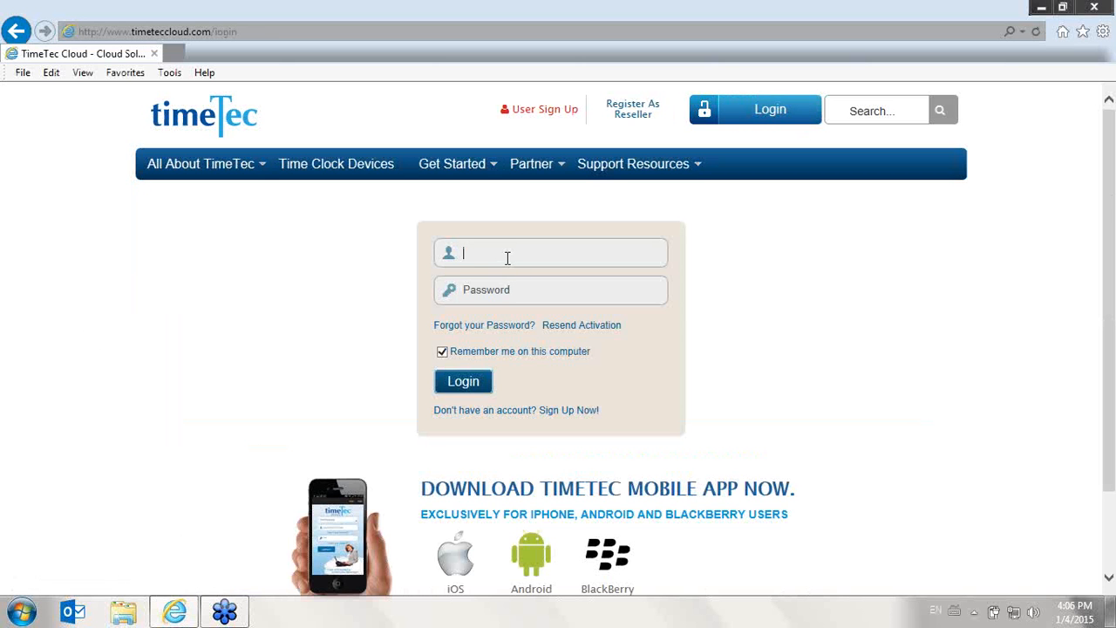
key("Tab")
type("•••••••••")
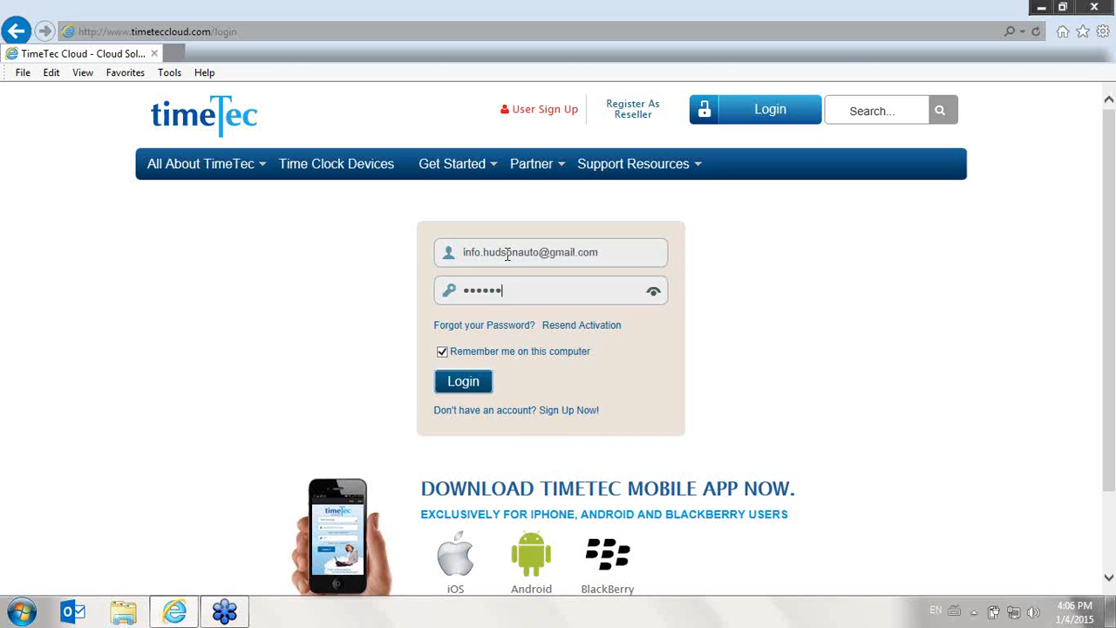
type("••")
key("Return")
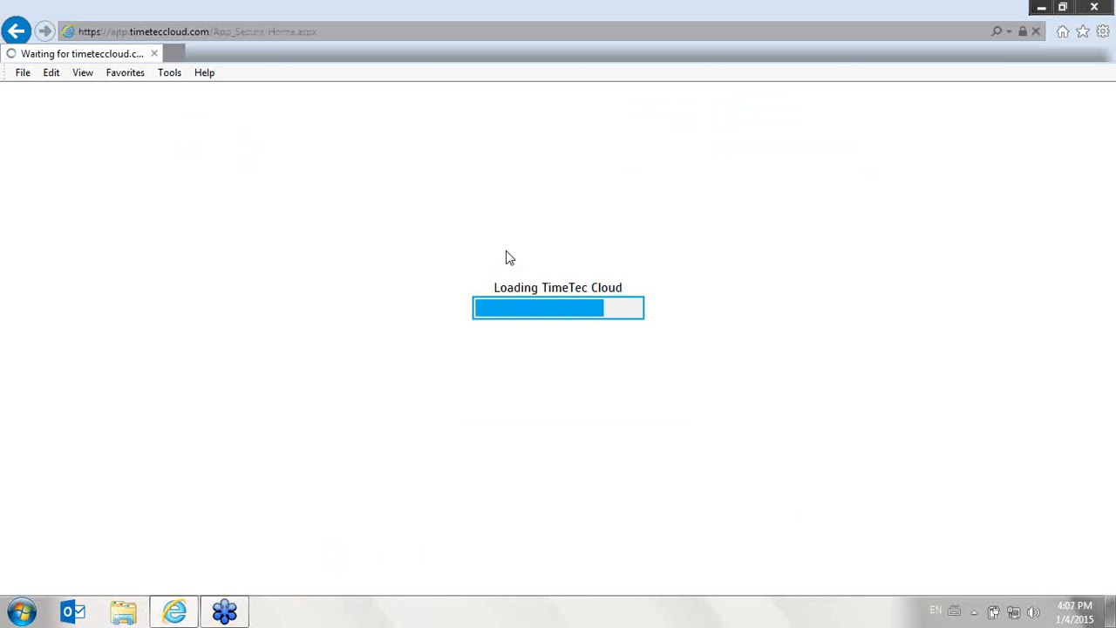
- Open the Company Profile configuration page and review the company name and contact details
left_click(693, 315)
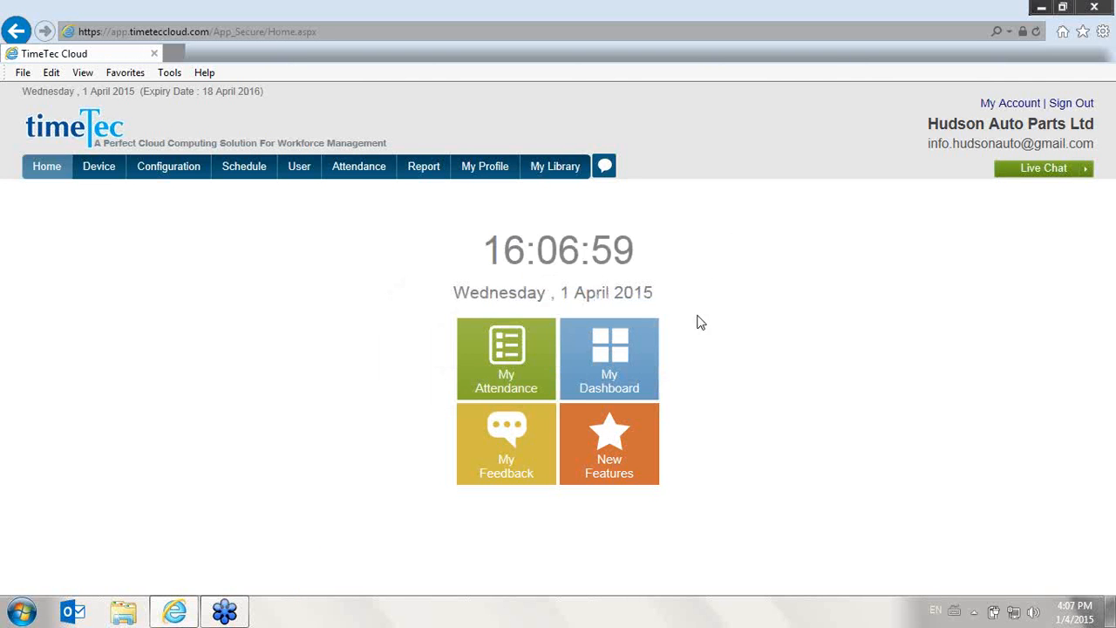
left_click(818, 64)
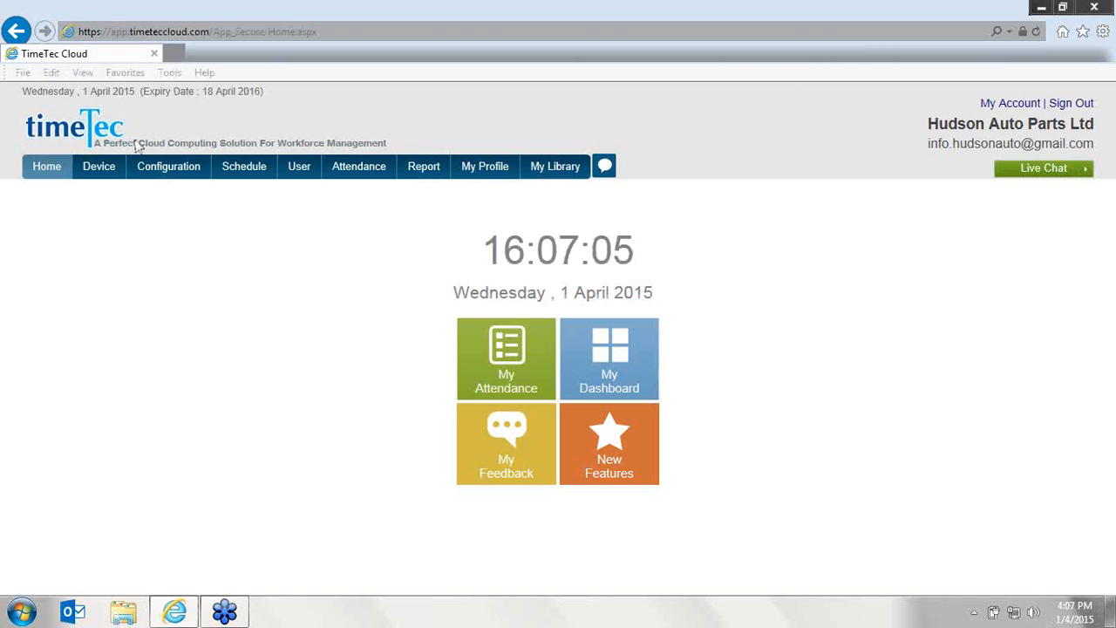
mouse_move(107, 171)
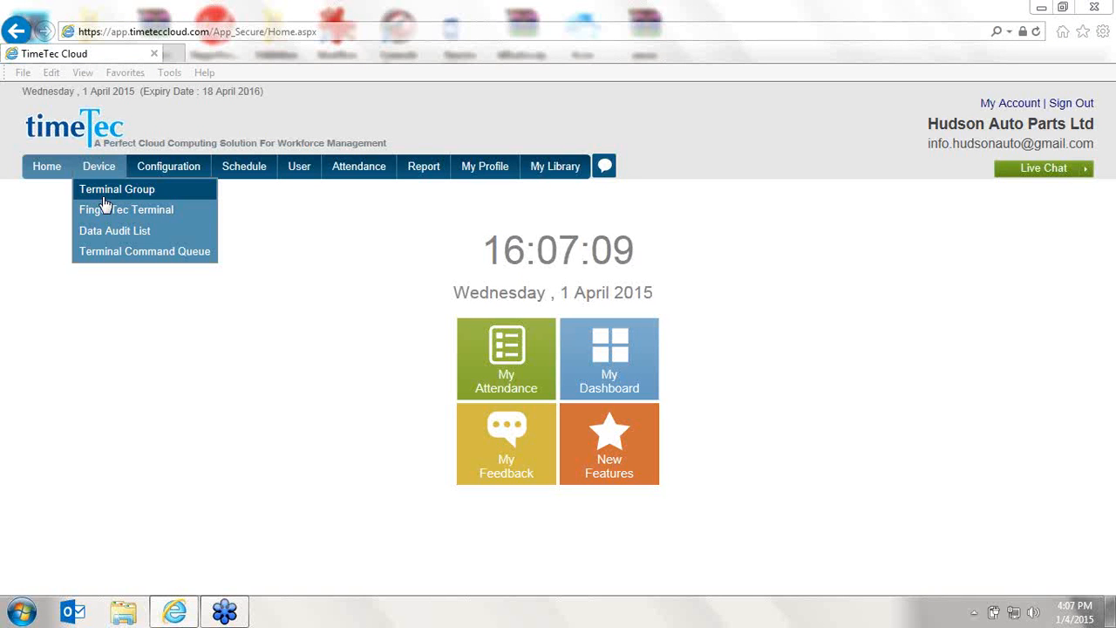
mouse_move(157, 176)
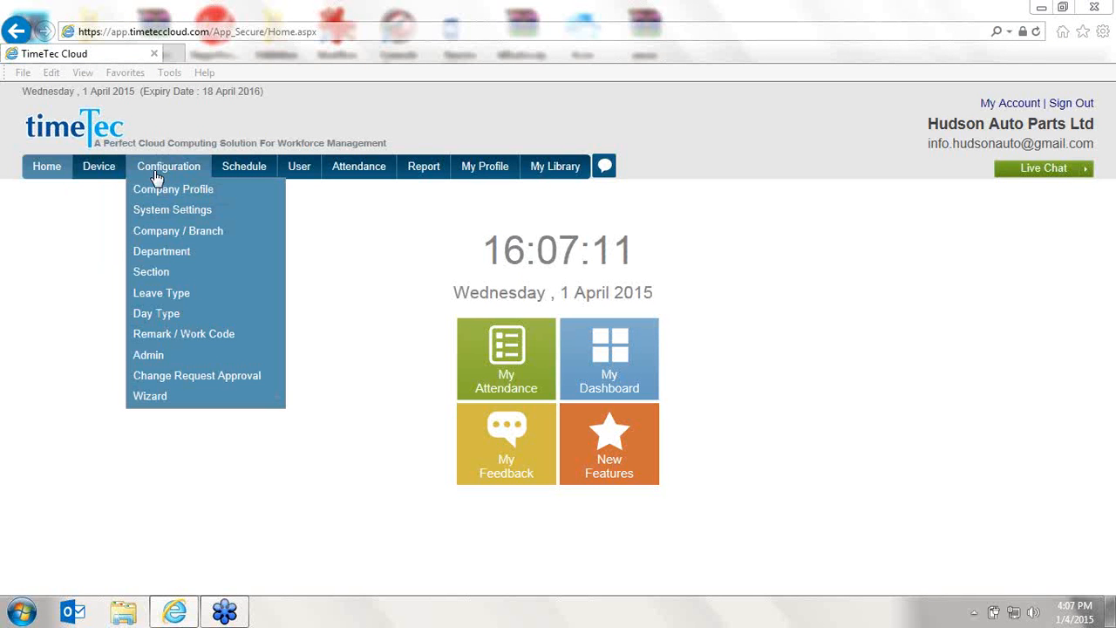
left_click(170, 192)
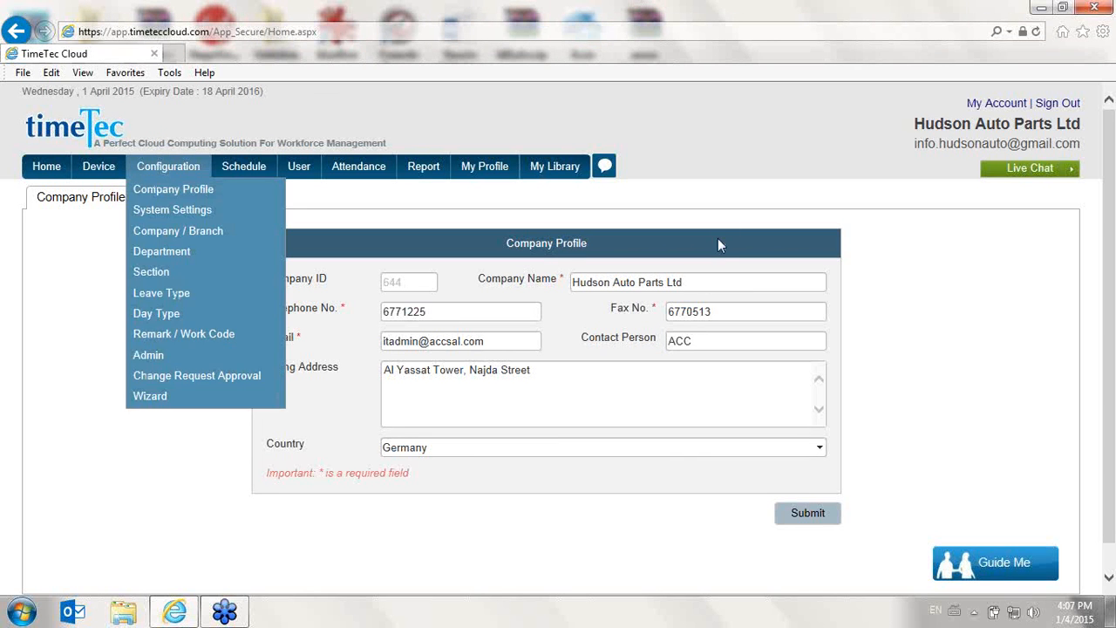
left_click(707, 282)
left_click_drag(708, 286, 571, 285)
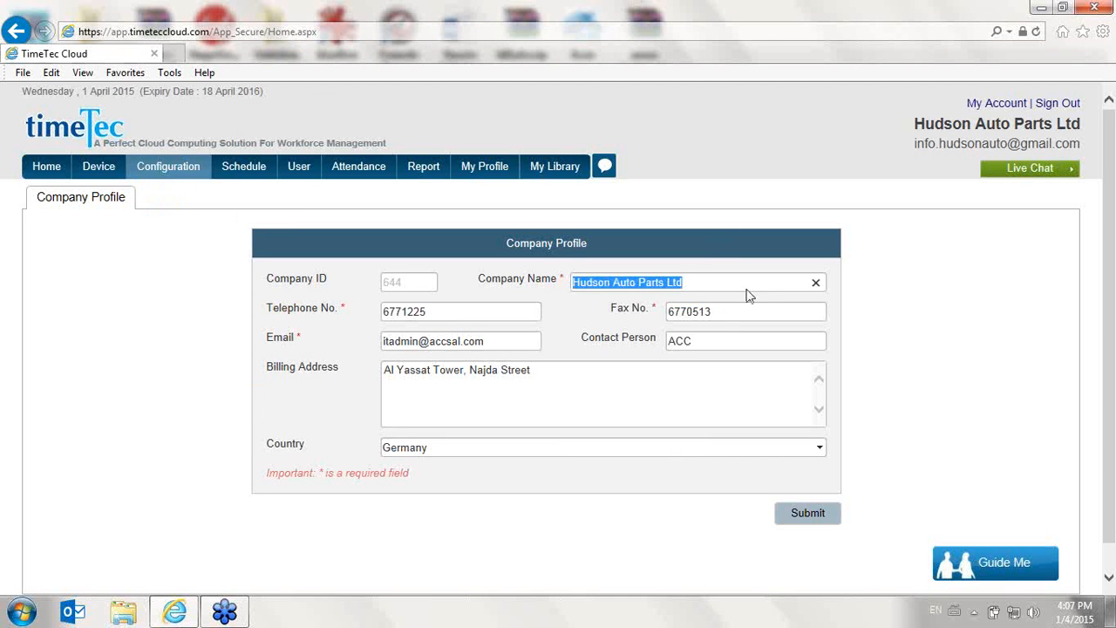
left_click(794, 528)
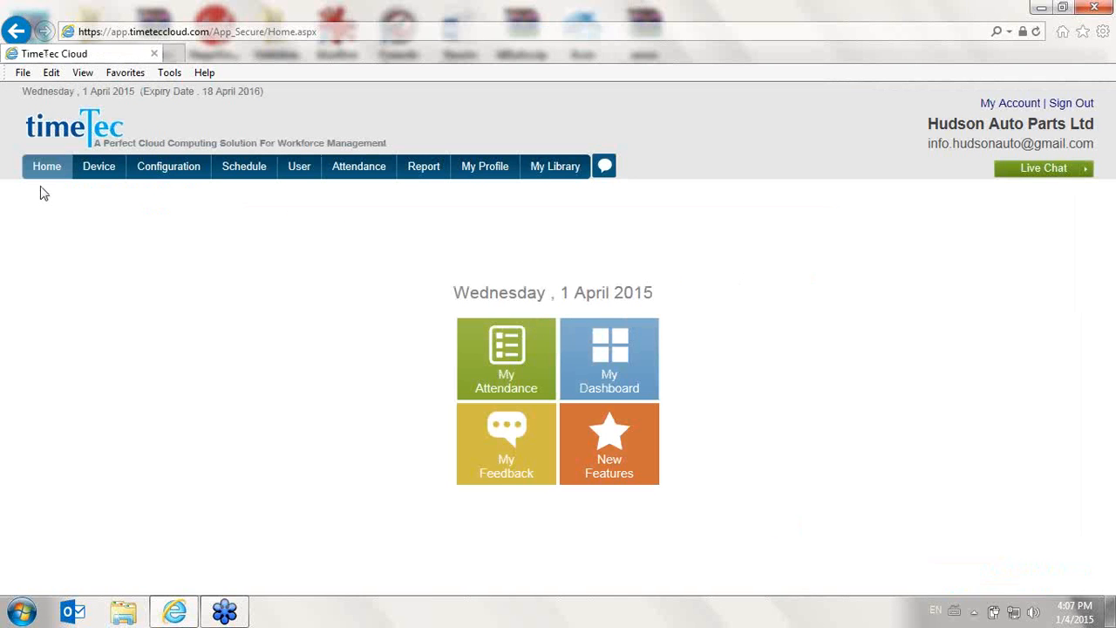
- Open System Settings and review the first-day-of-week and preferred language options
mouse_move(148, 171)
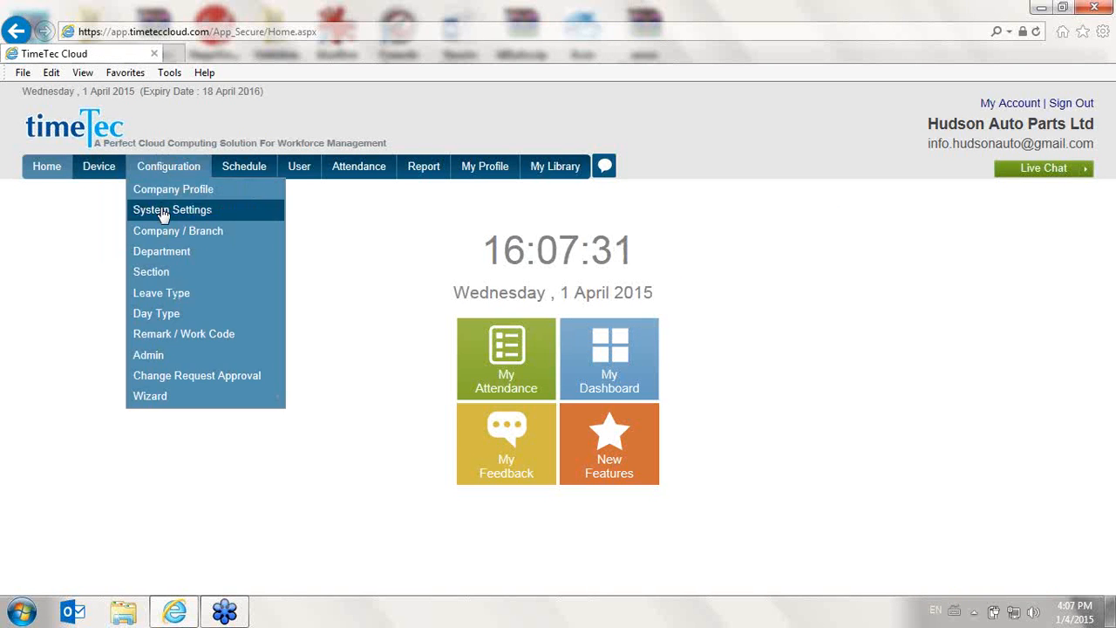
left_click(162, 212)
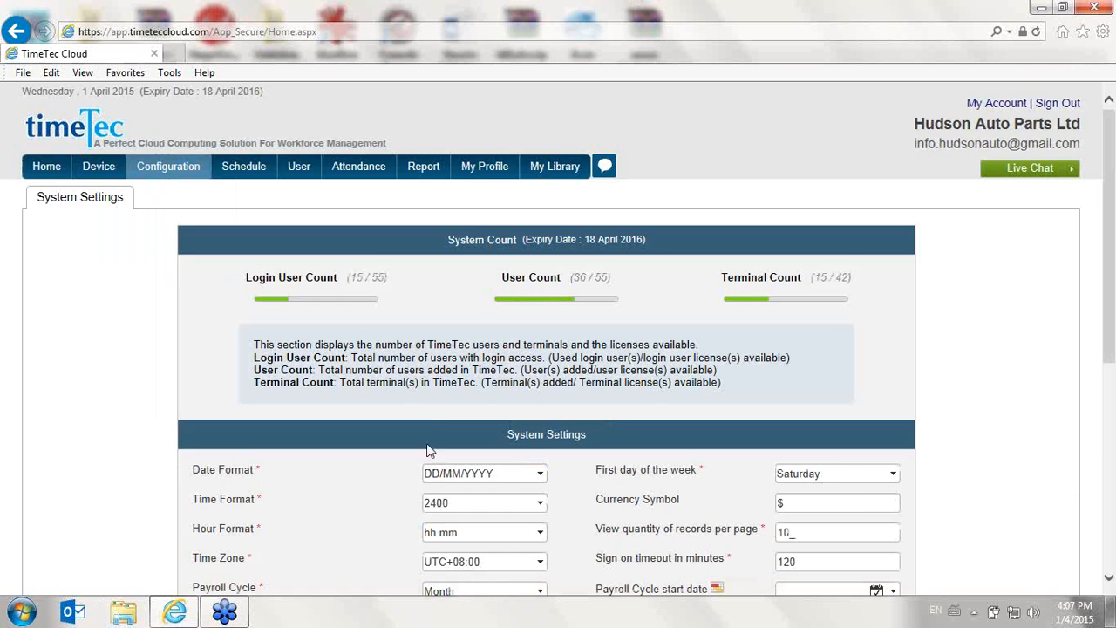
scroll(428, 413, "down", 1)
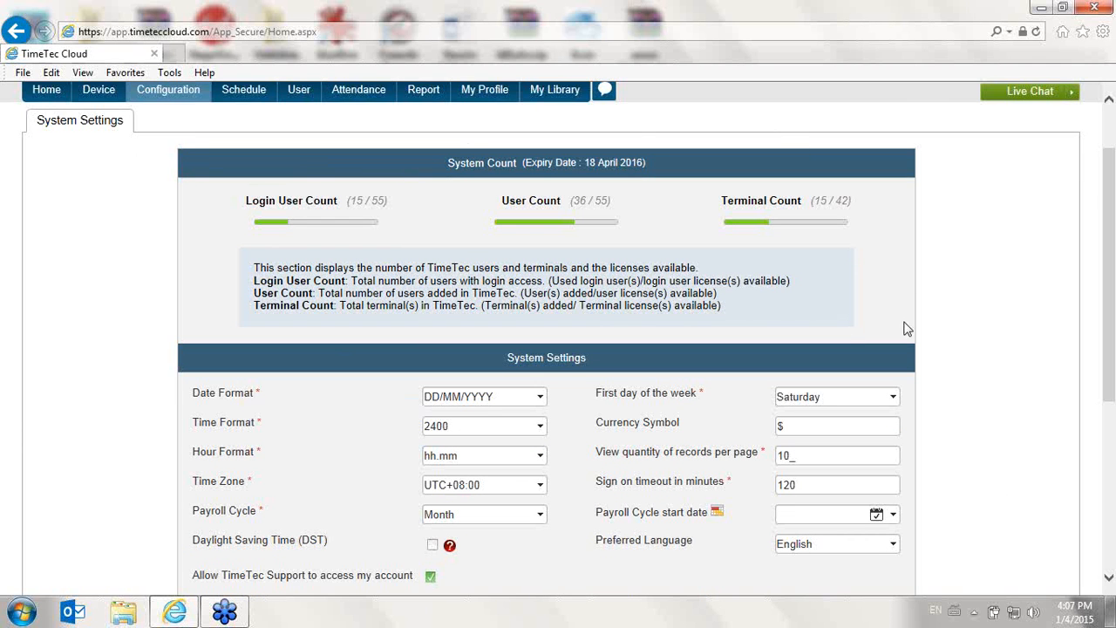
scroll(129, 238, "up", 2)
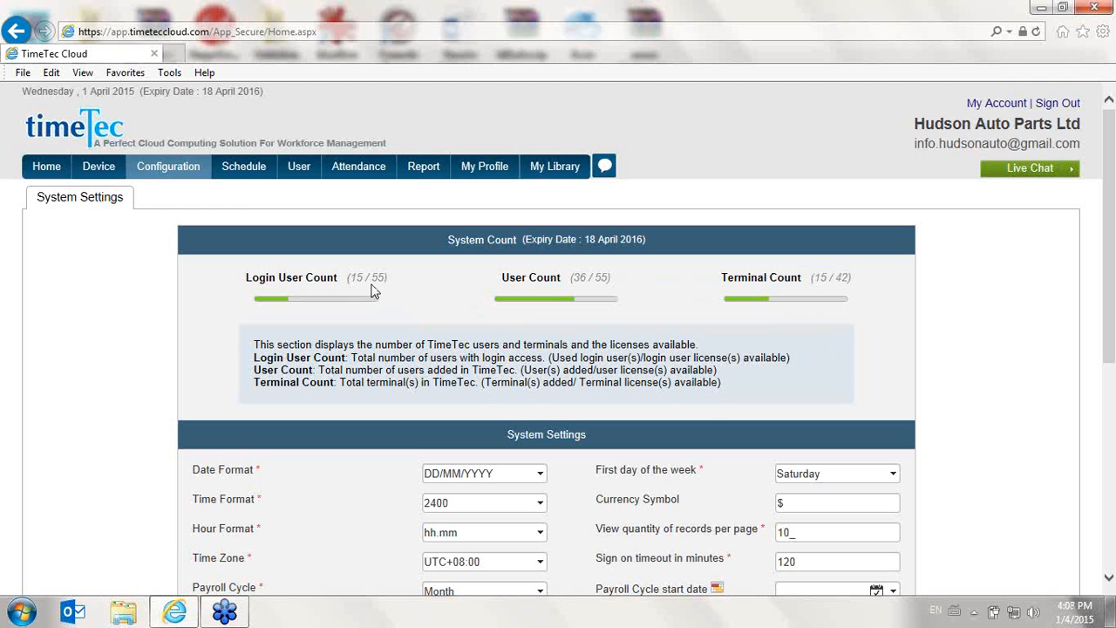
scroll(375, 293, "down", 3)
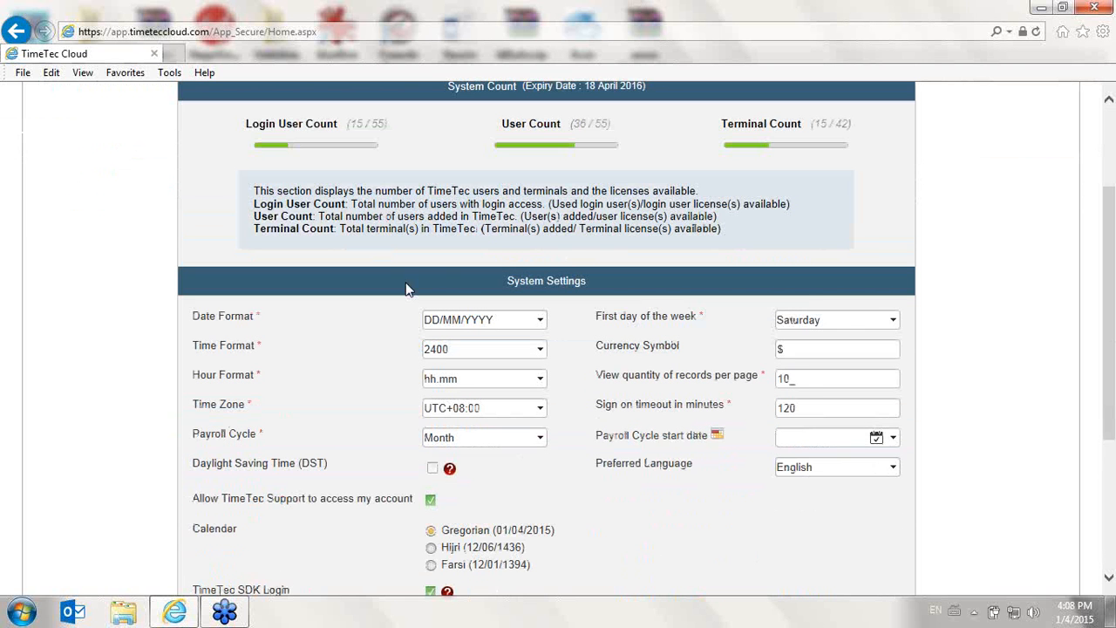
left_click(848, 326)
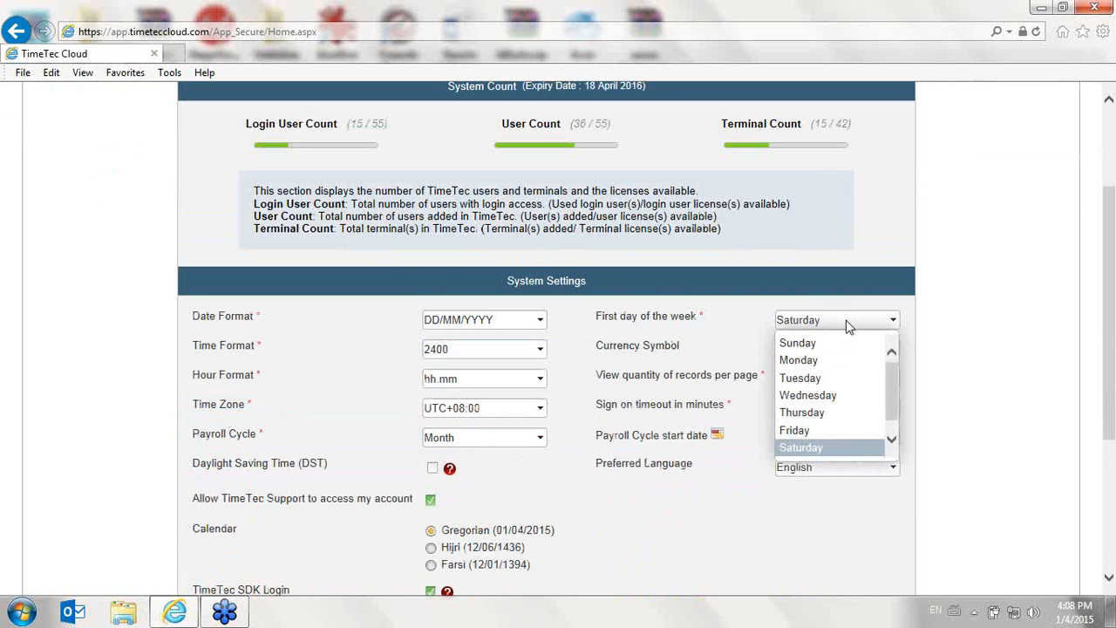
left_click(848, 326)
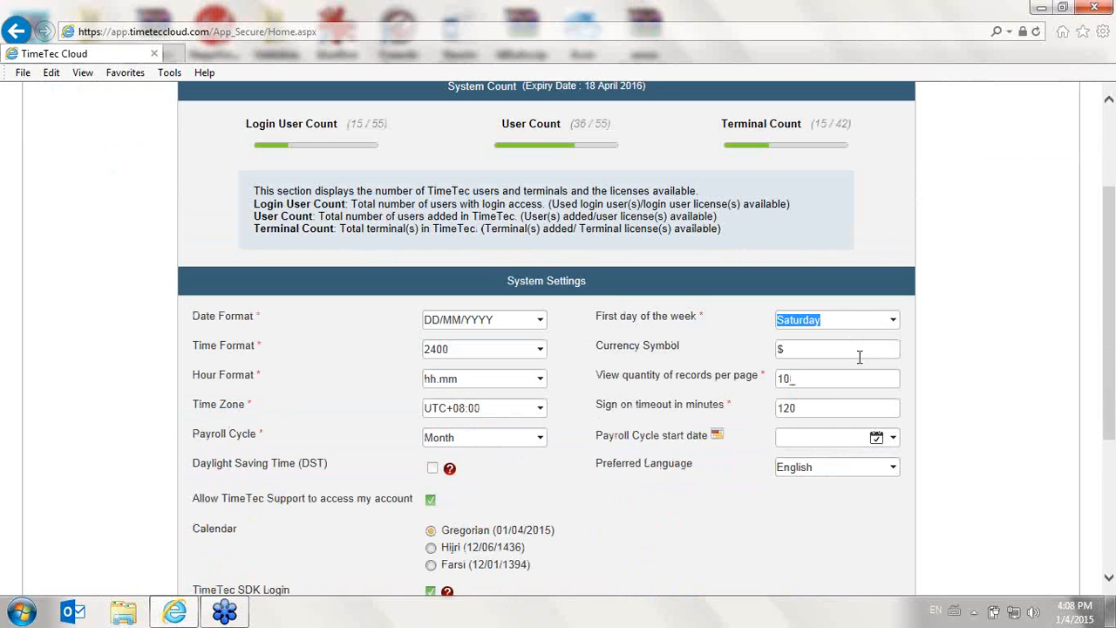
left_click(851, 470)
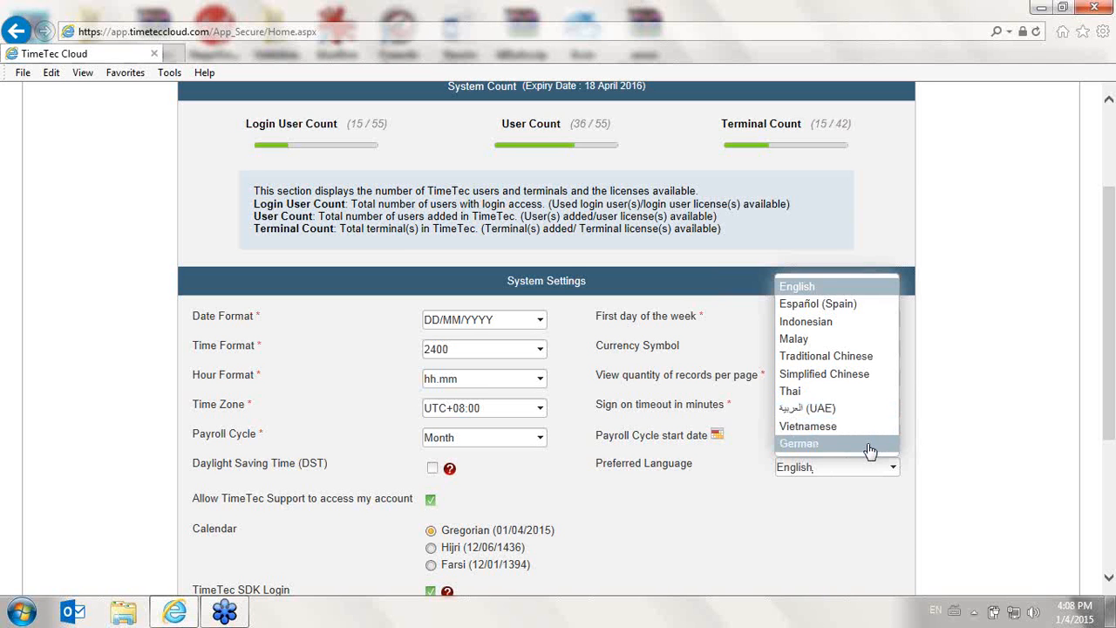
scroll(828, 480, "down", 3)
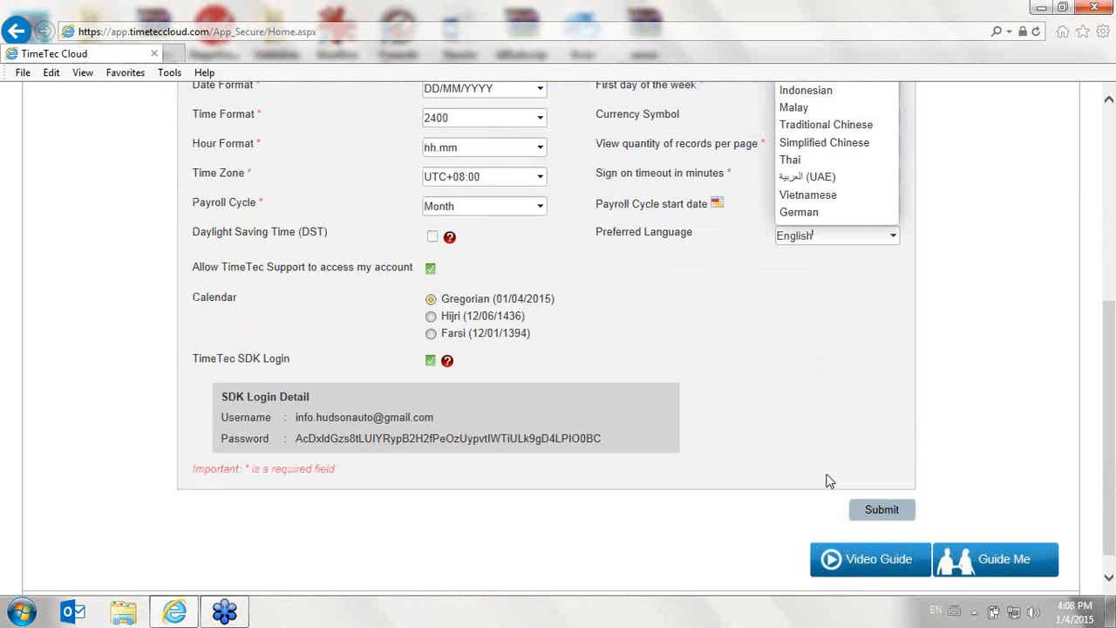
scroll(828, 480, "up", 5)
- Open the Company / Branch configuration list
mouse_move(170, 167)
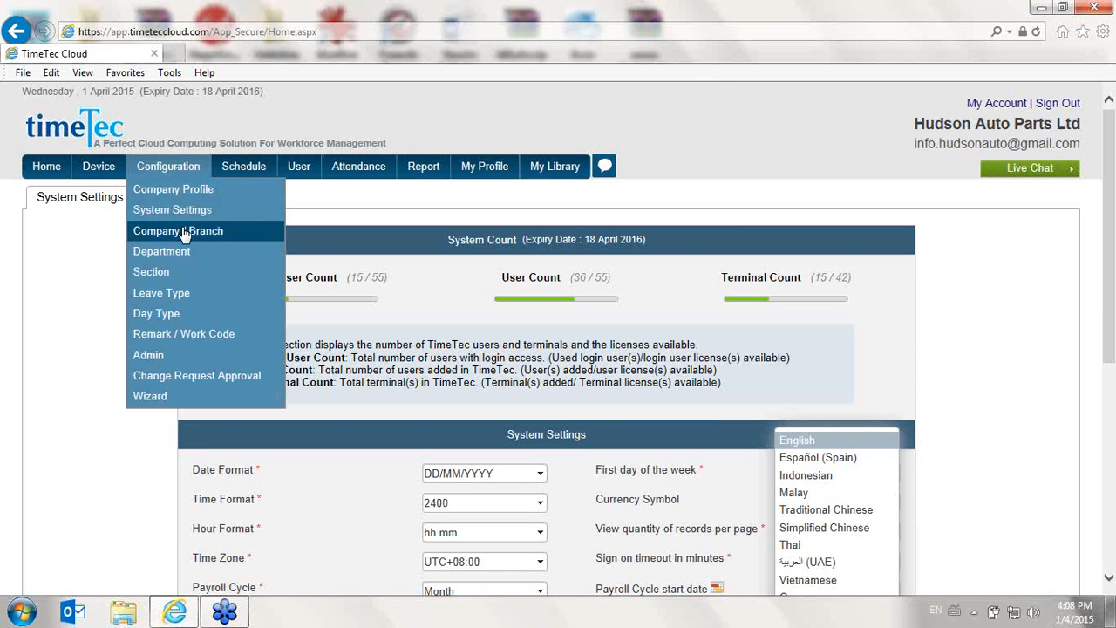
left_click(183, 232)
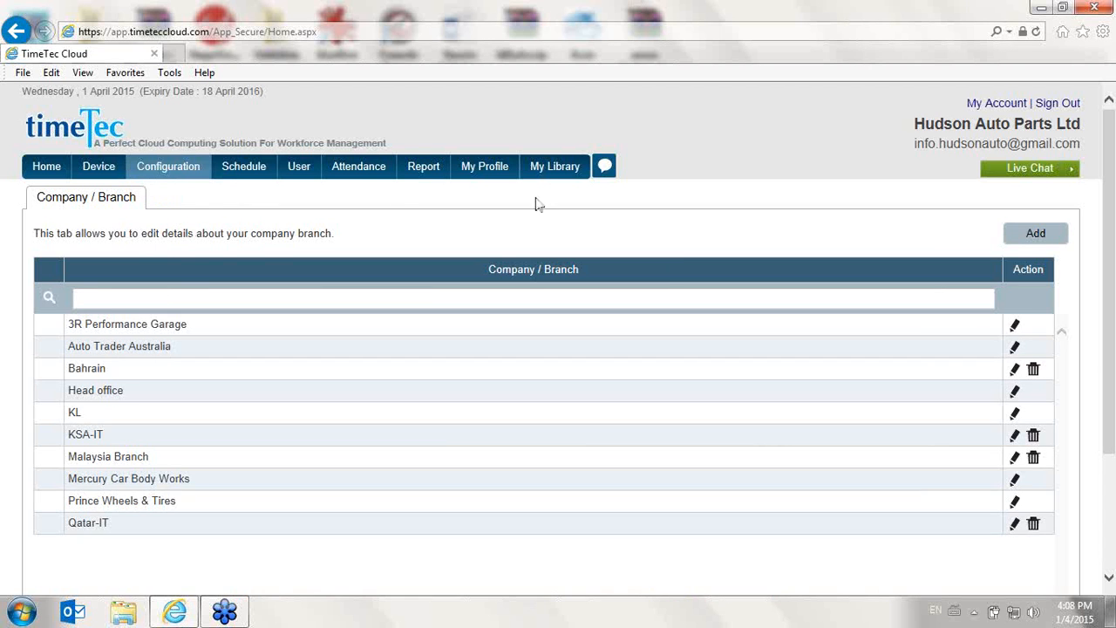
left_click(1051, 235)
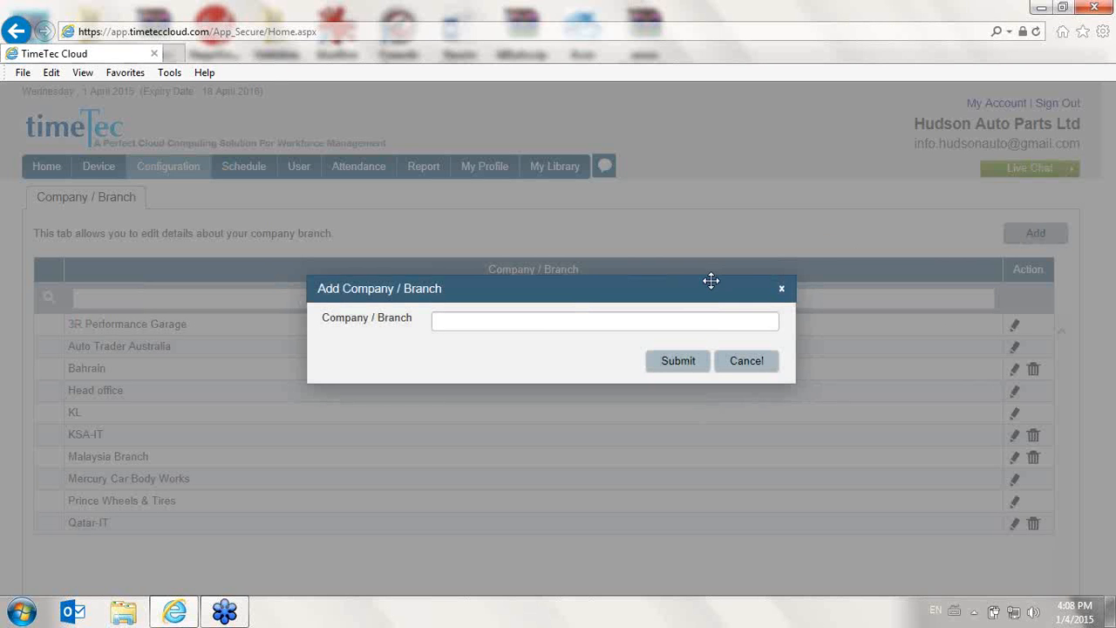
left_click(556, 321)
left_click(750, 373)
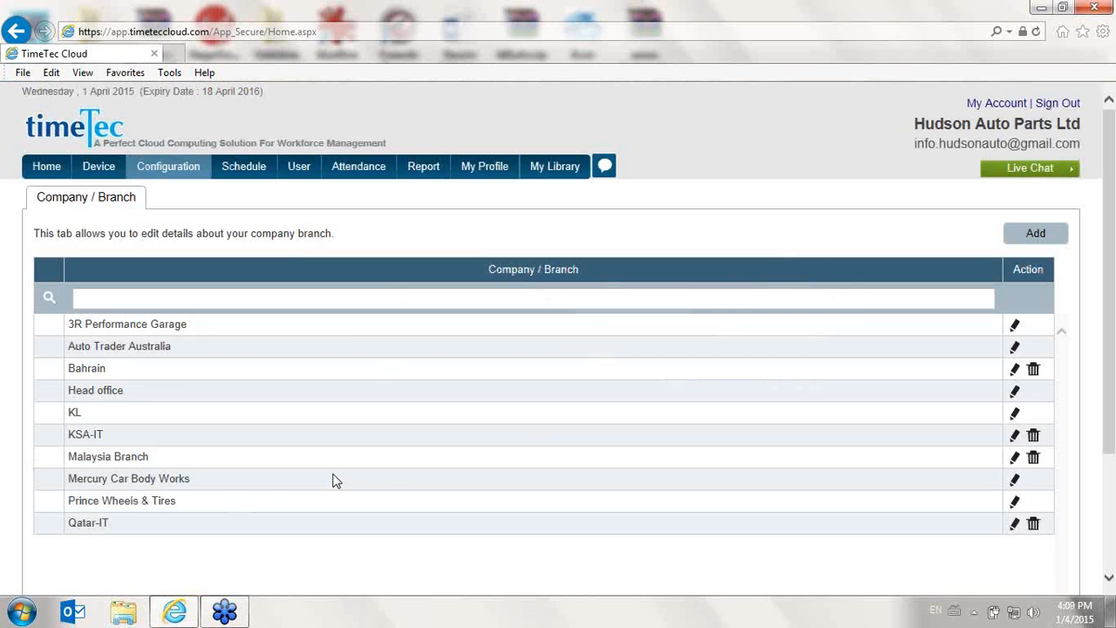
- Examine the branch list's records-per-page options and the edit dialog for 3R Performance Garage without changing anything
scroll(332, 480, "down", 1)
scroll(482, 496, "down", 1)
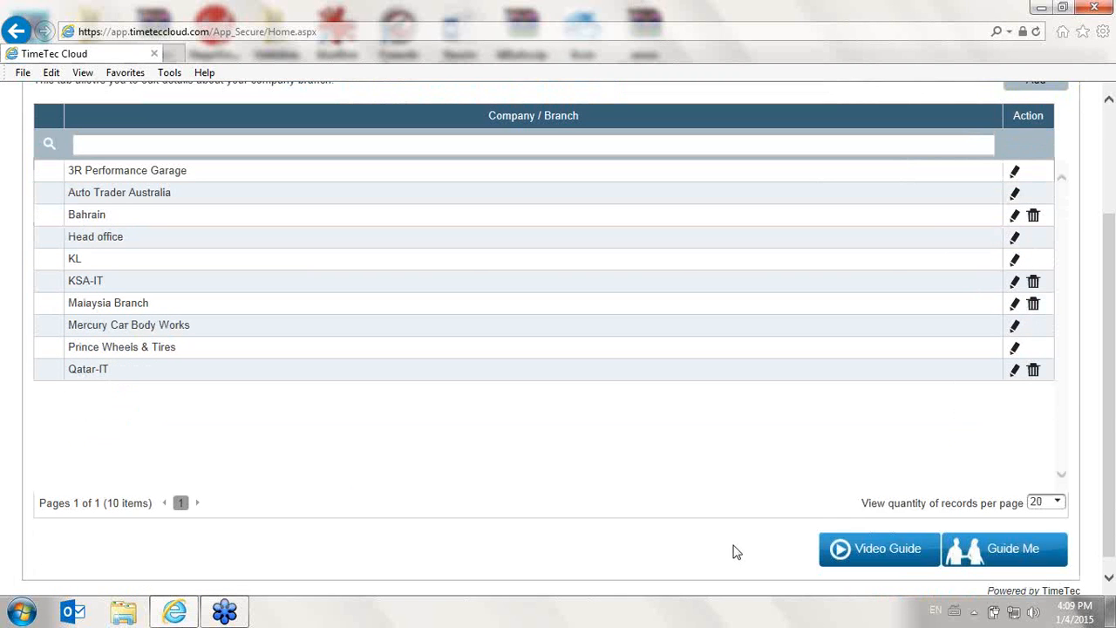
left_click(1057, 504)
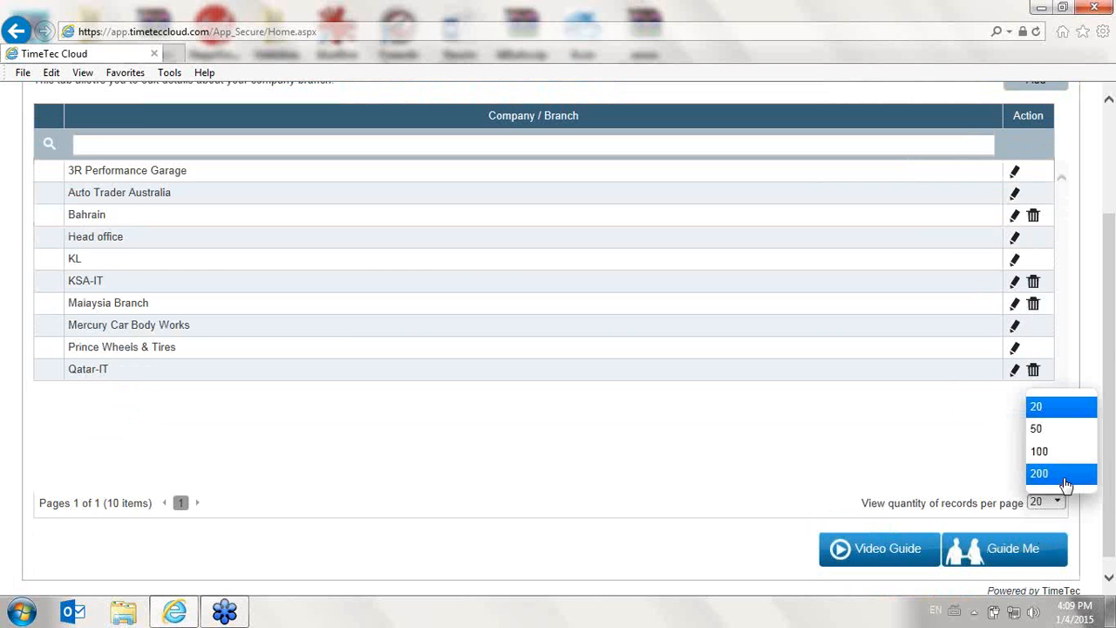
left_click(689, 478)
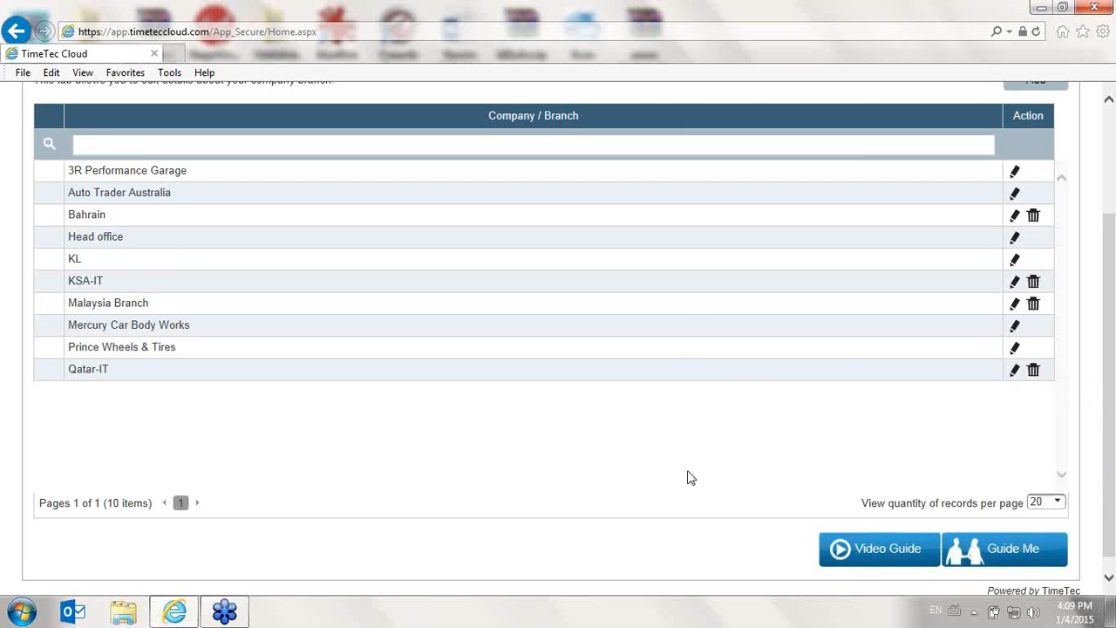
scroll(689, 478, "up", 3)
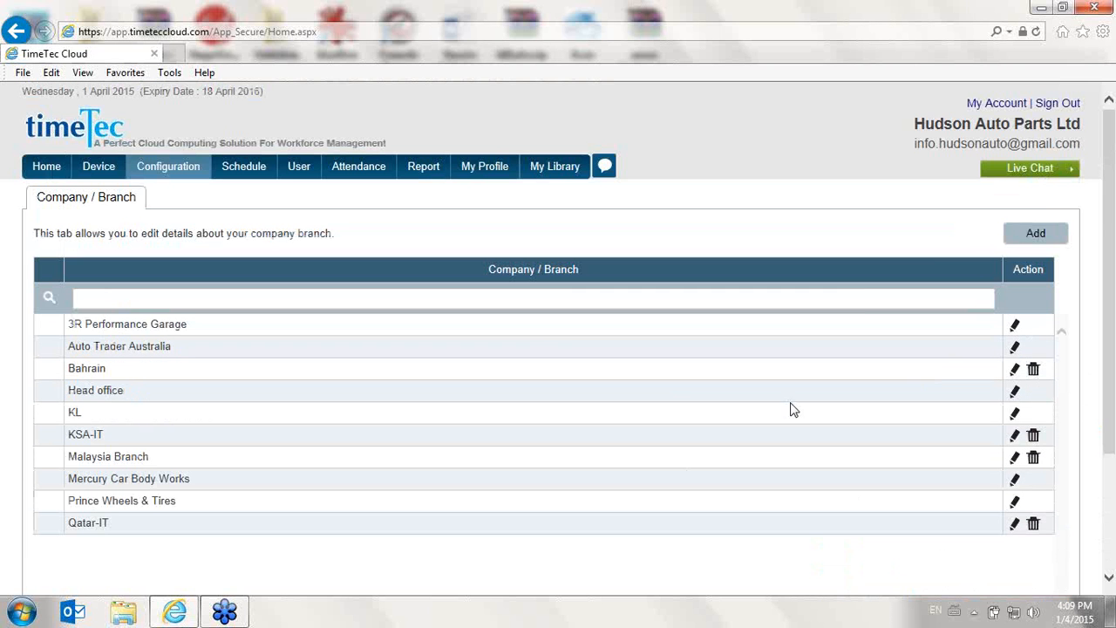
left_click(1015, 326)
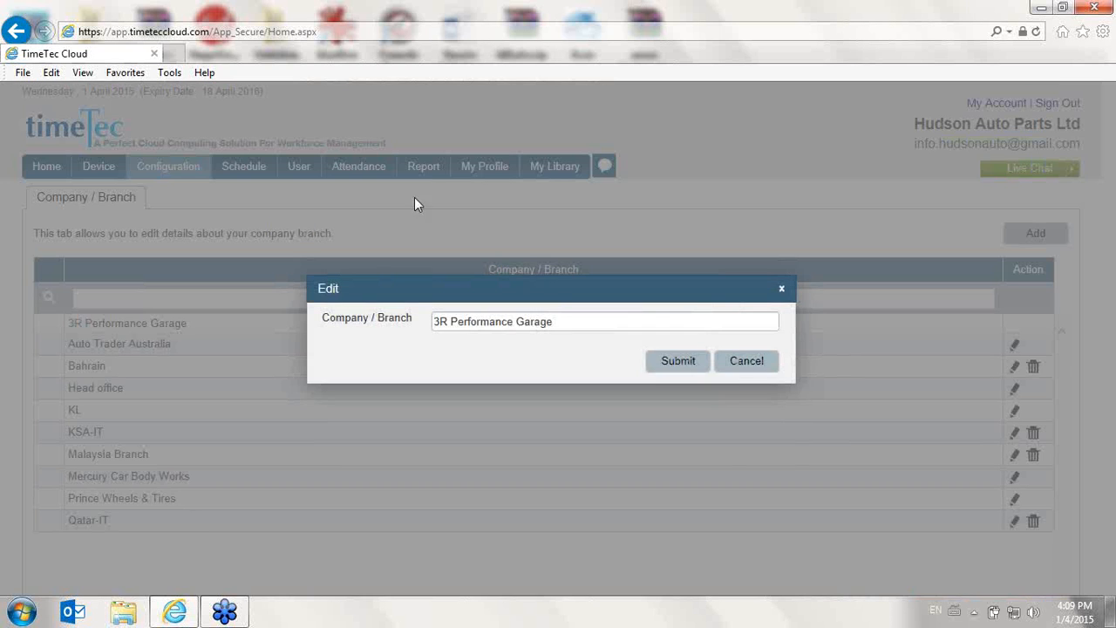
left_click(743, 369)
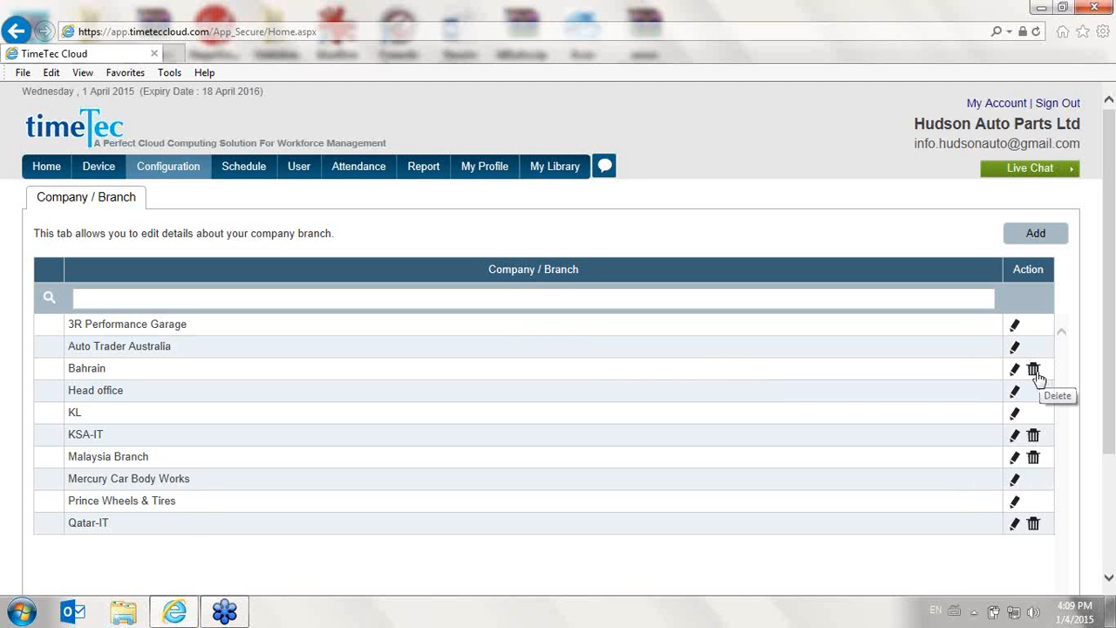
- Open the Department configuration list and view its Add Department dialog without adding
mouse_move(168, 166)
left_click(194, 258)
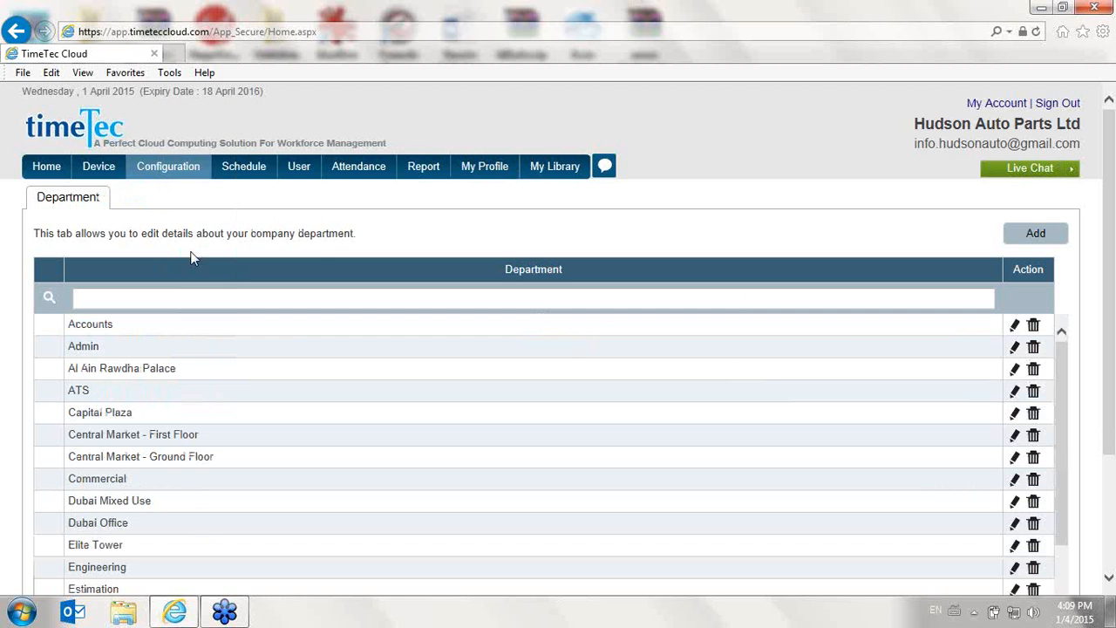
left_click(1014, 237)
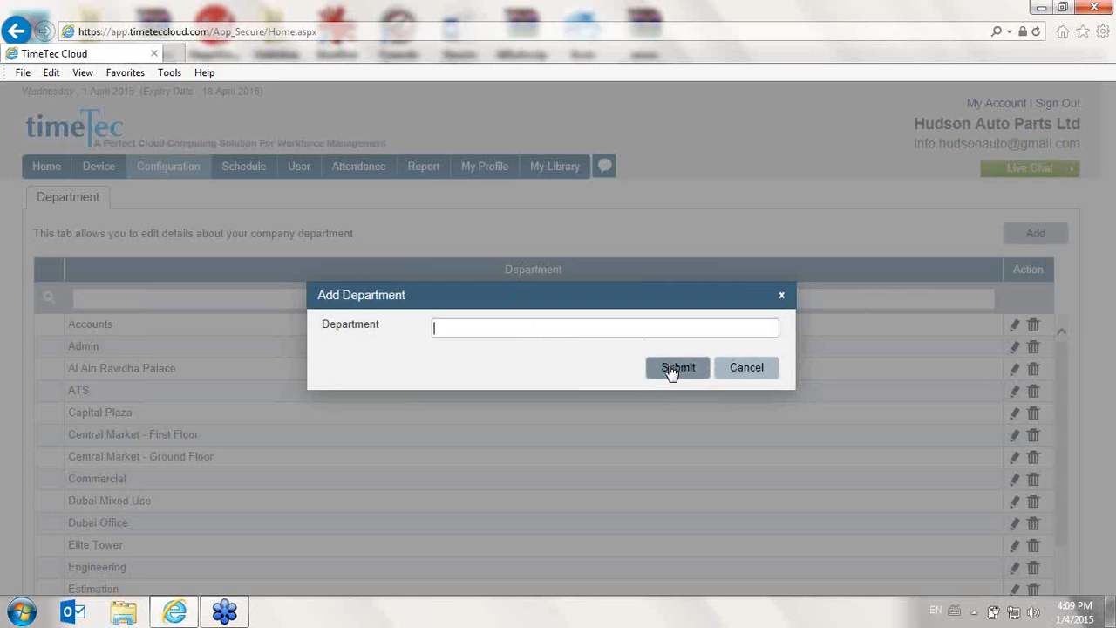
left_click(741, 373)
scroll(194, 279, "down", 2)
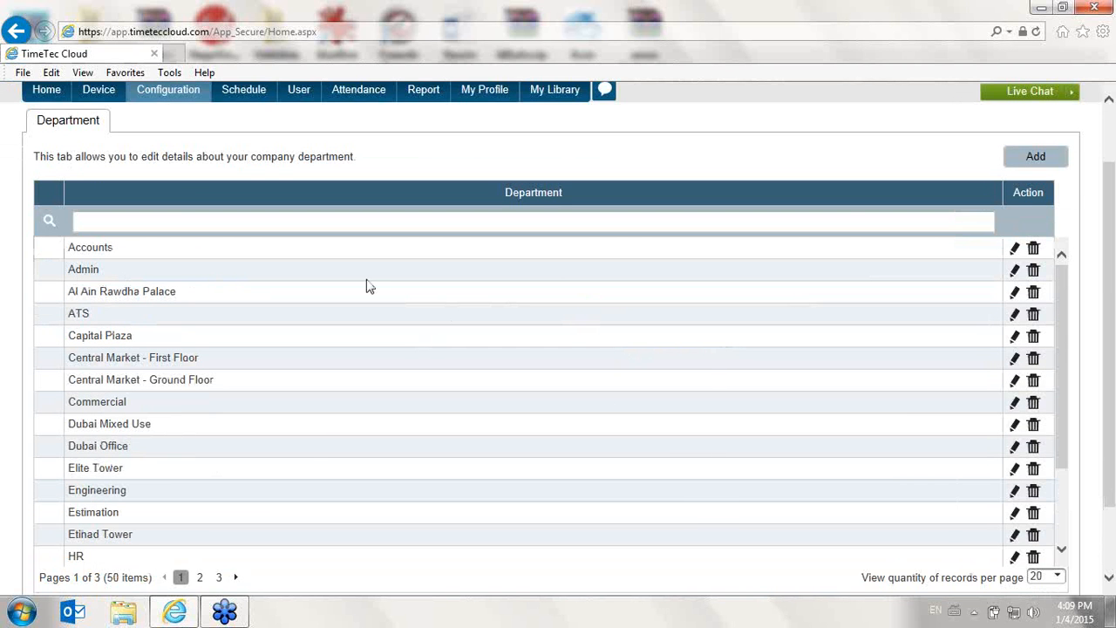
- Open the Section configuration list
mouse_move(147, 98)
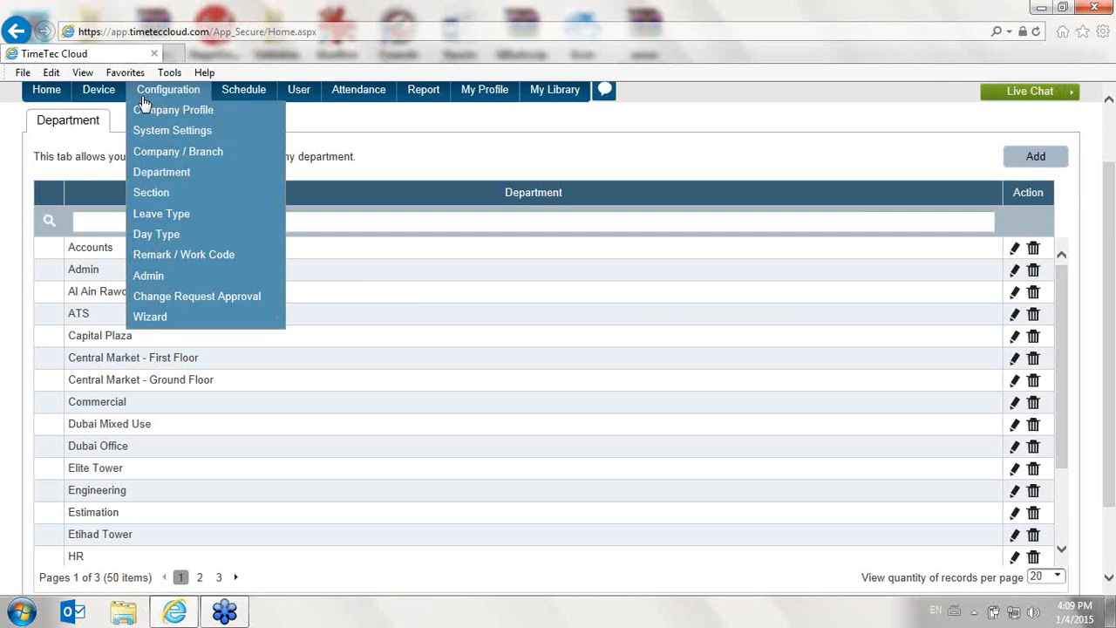
left_click(166, 195)
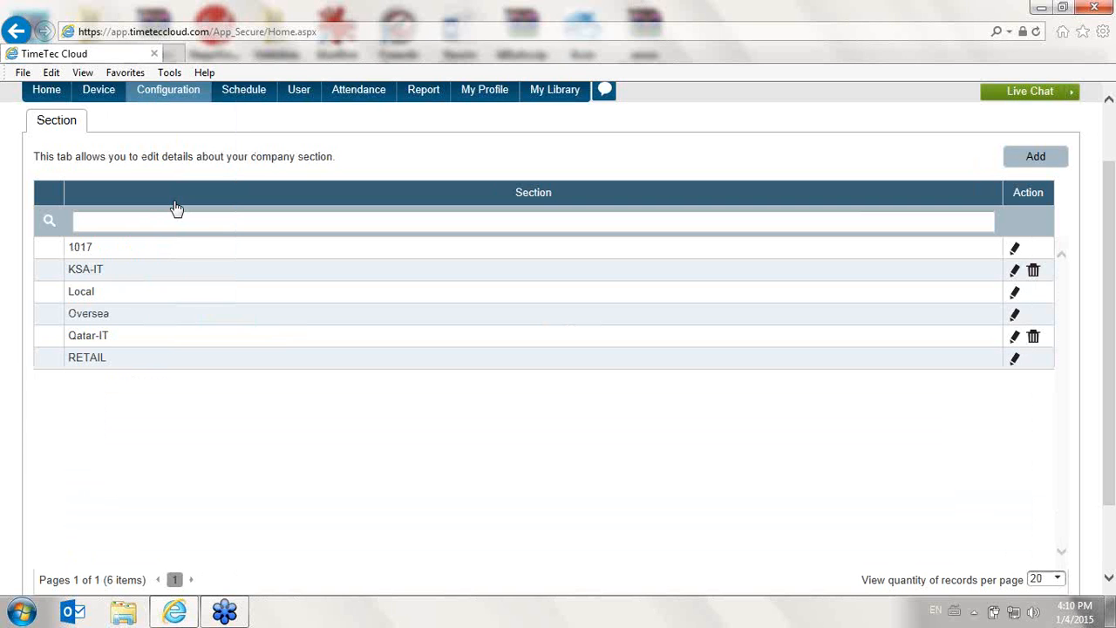
- Open the Add Section dialog and close it without adding a section
left_click(99, 90)
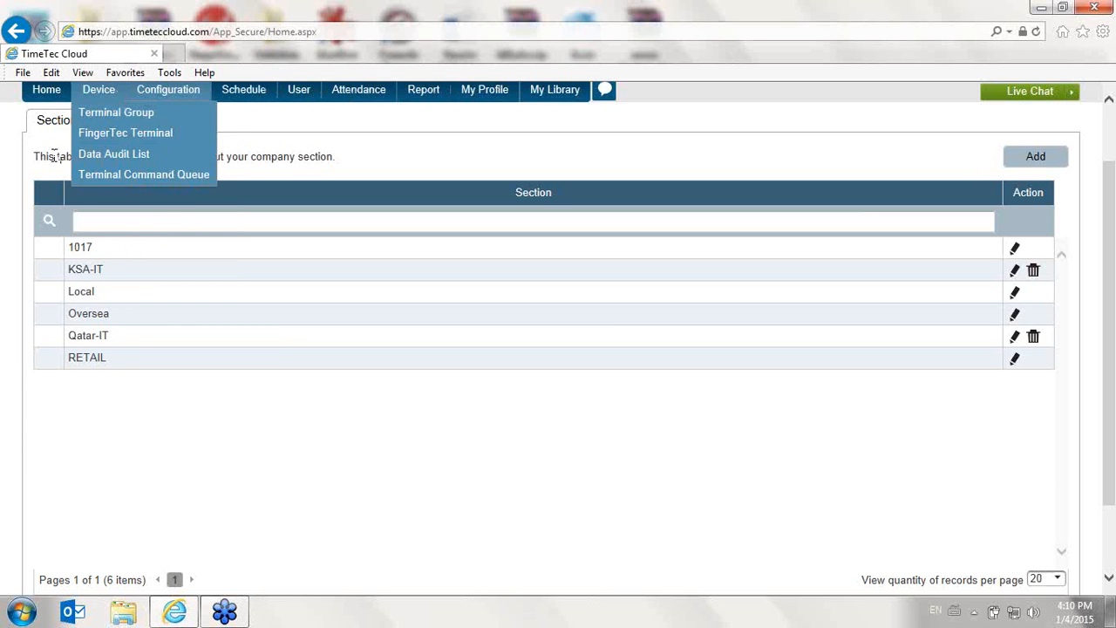
left_click(1056, 166)
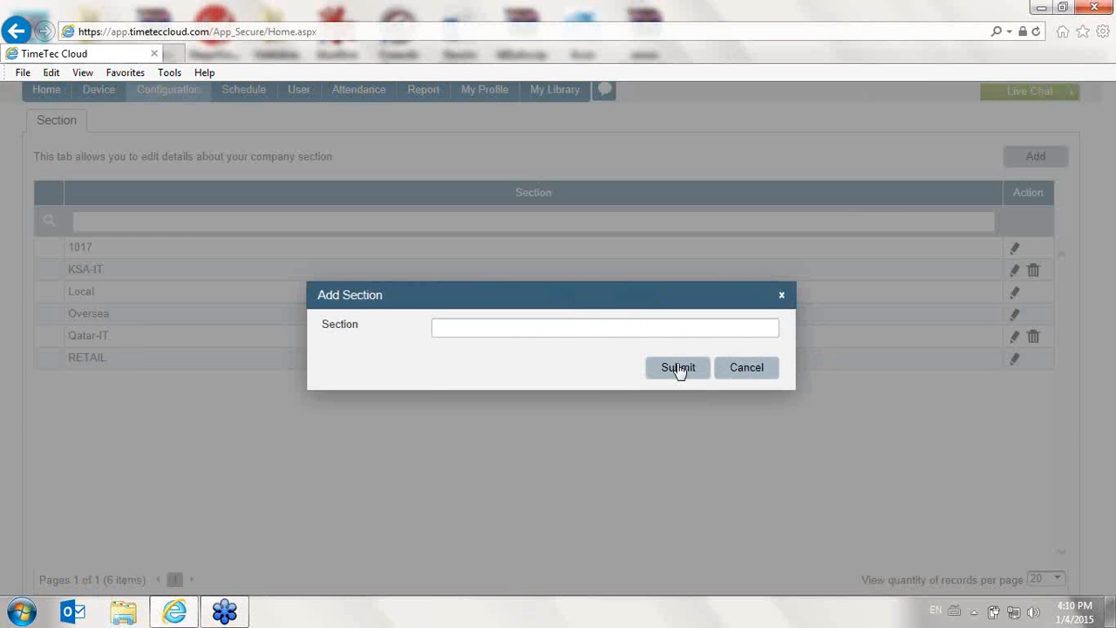
left_click(772, 373)
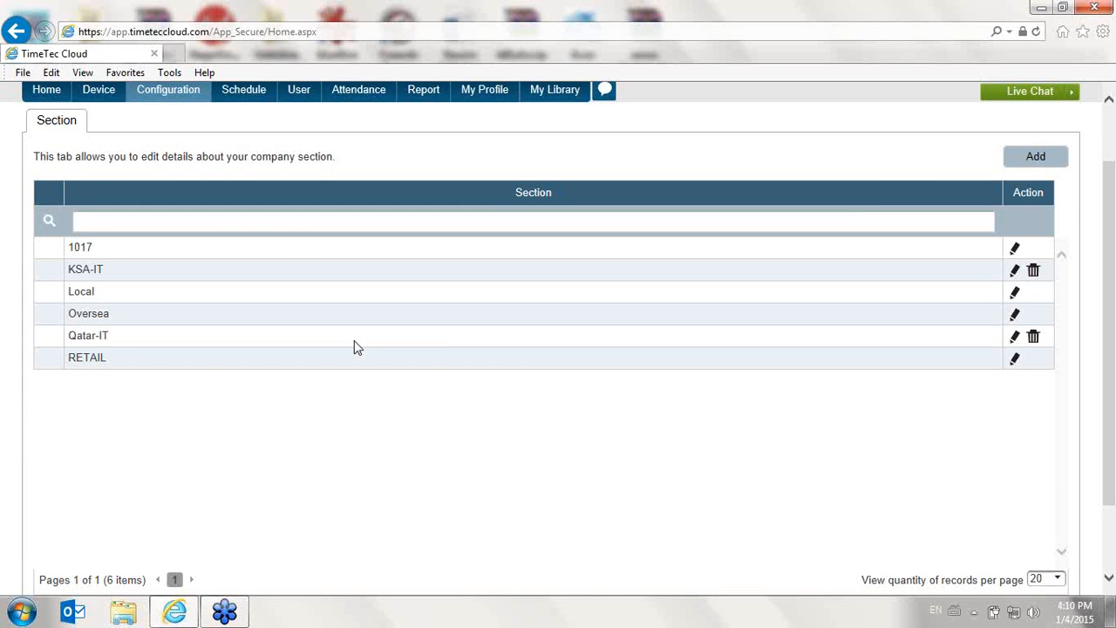
- Open the Leave Type configuration list, view its Add Leave Type dialog without adding, and scroll through the list
scroll(349, 331, "up", 2)
mouse_move(209, 174)
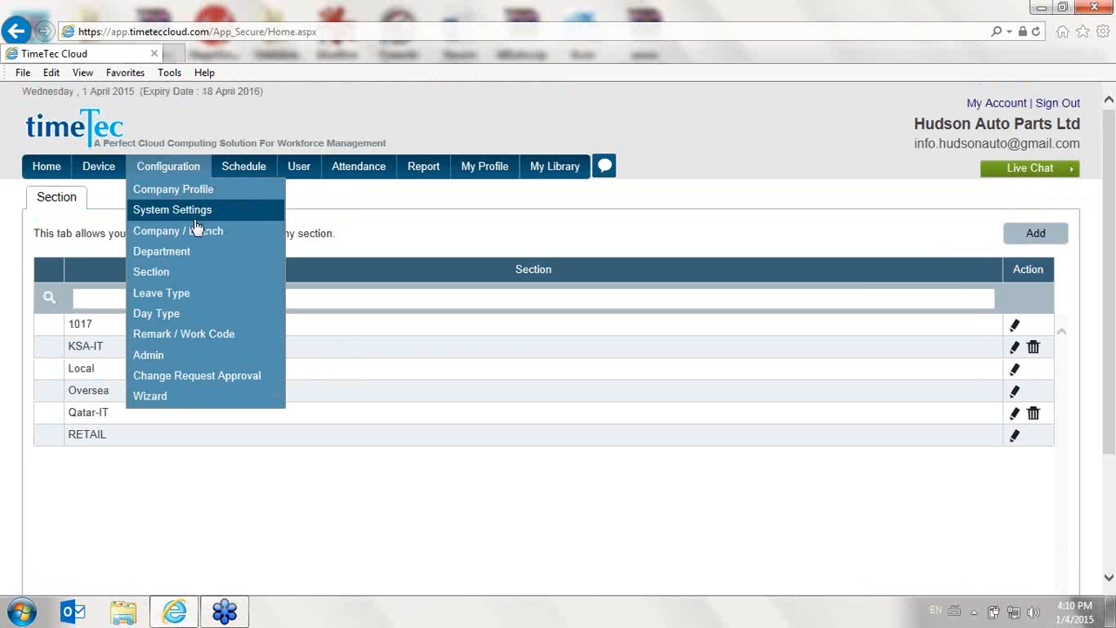
left_click(195, 300)
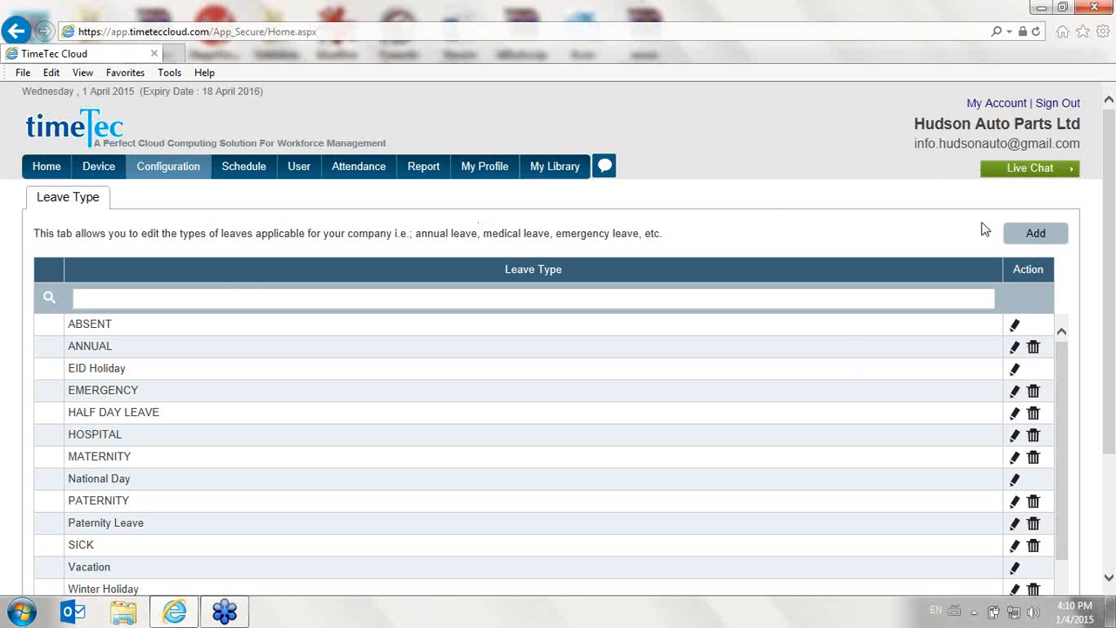
left_click(1058, 233)
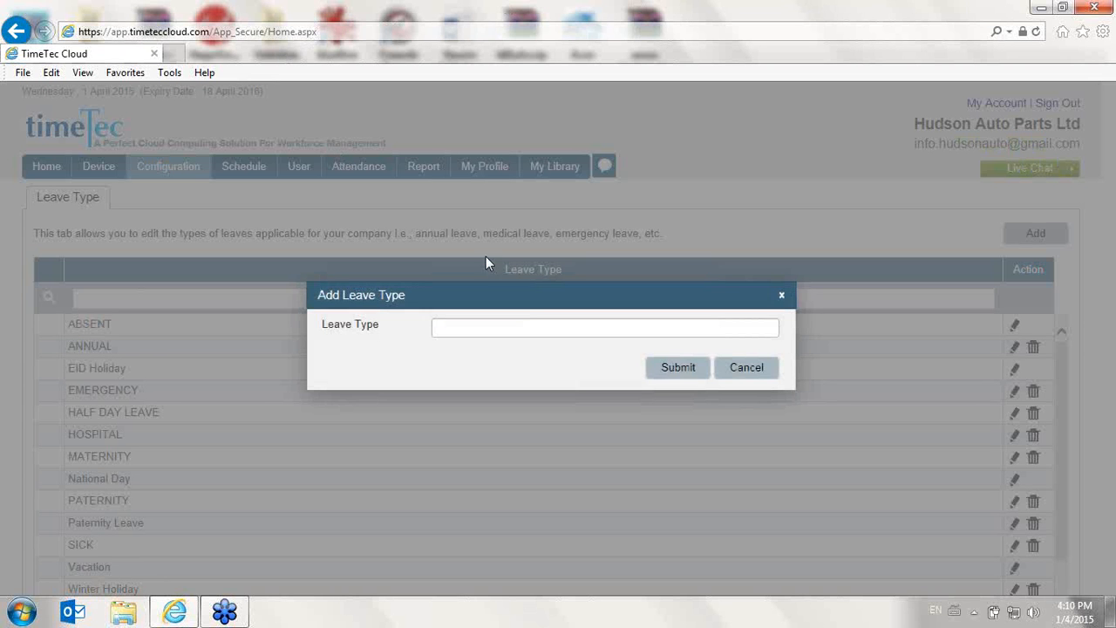
left_click(534, 330)
left_click(734, 375)
scroll(719, 386, "down", 3)
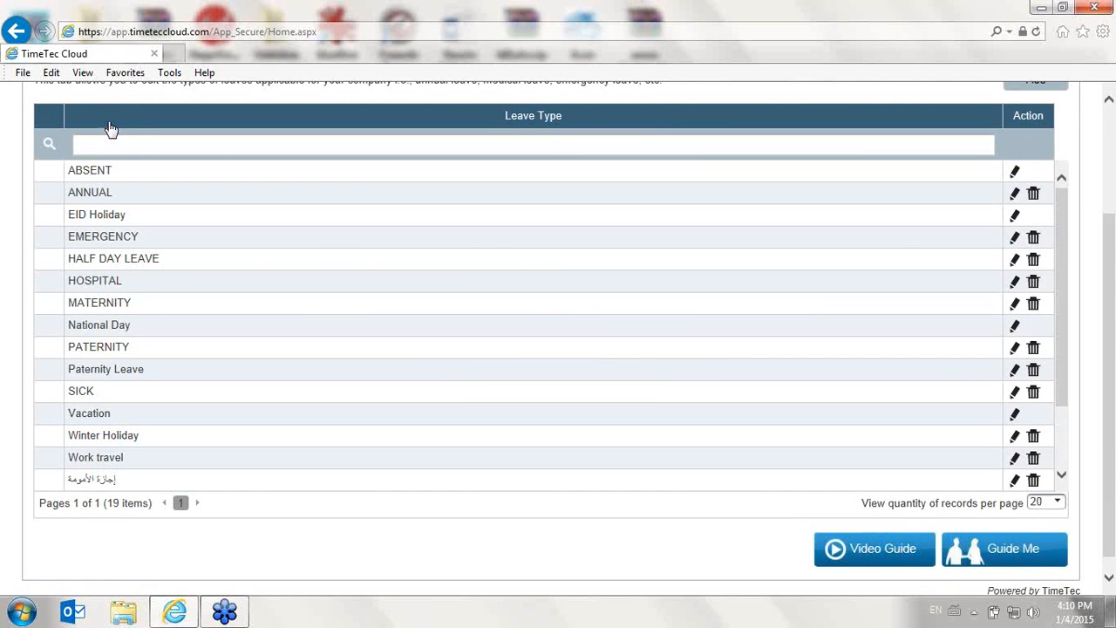
scroll(108, 135, "up", 3)
- Open the Day Type configuration list and set the Restday OT Wages to 200%
mouse_move(167, 179)
left_click(197, 324)
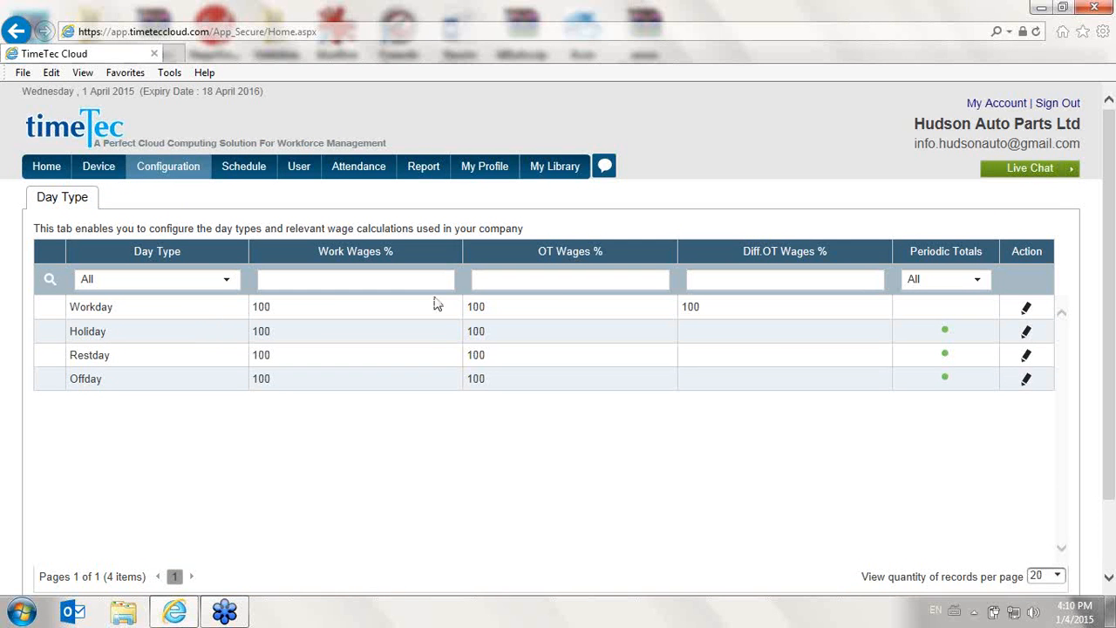
left_click(1026, 358)
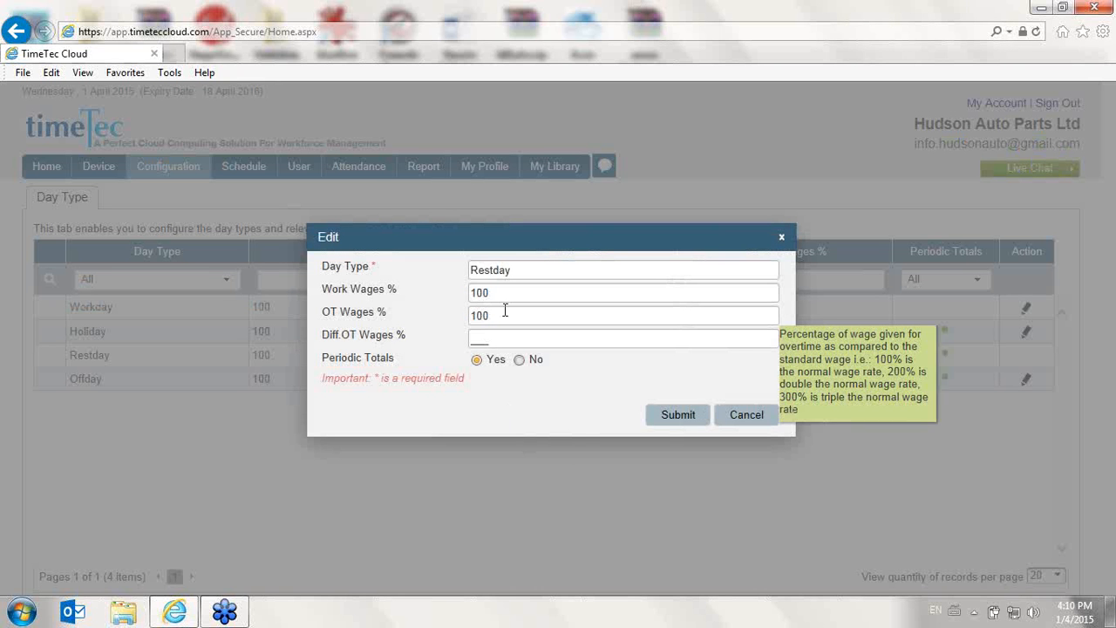
left_click_drag(505, 310, 419, 313)
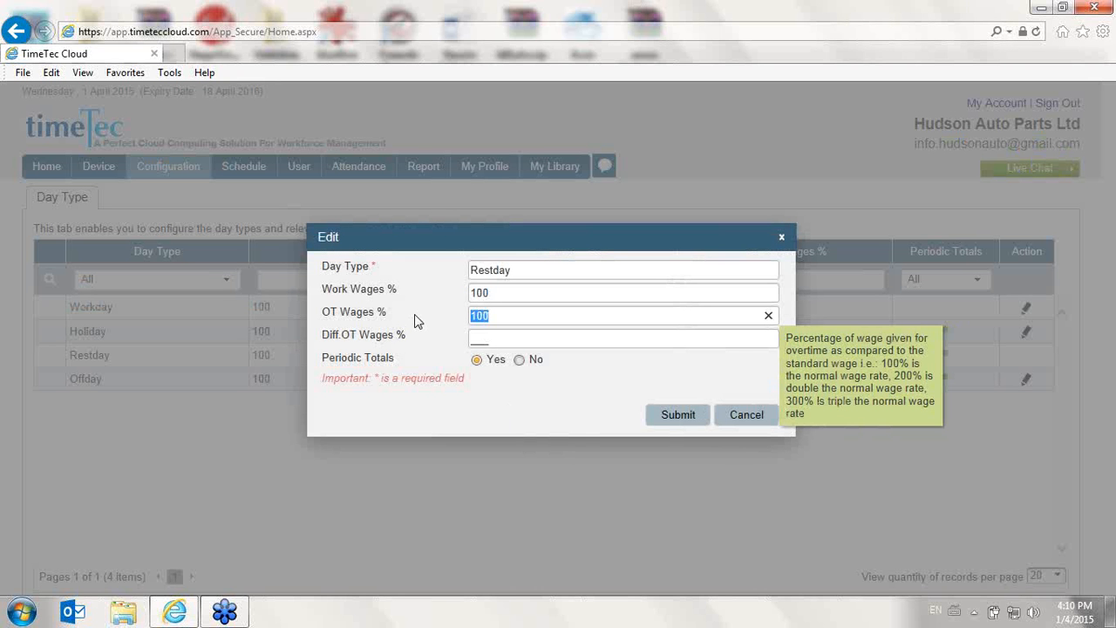
type("320")
key("BackSpace")
key("BackSpace")
key("BackSpace")
type("200")
left_click(654, 415)
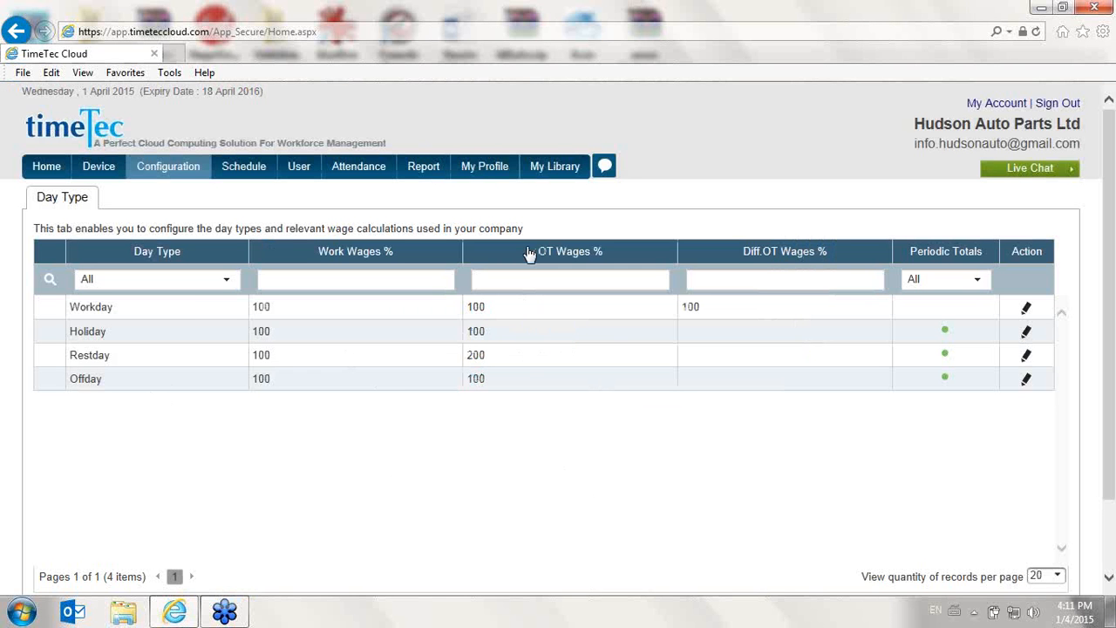
- Open the Remark / Work Code list and add the remark Sales Meeting with work code 12
mouse_move(168, 177)
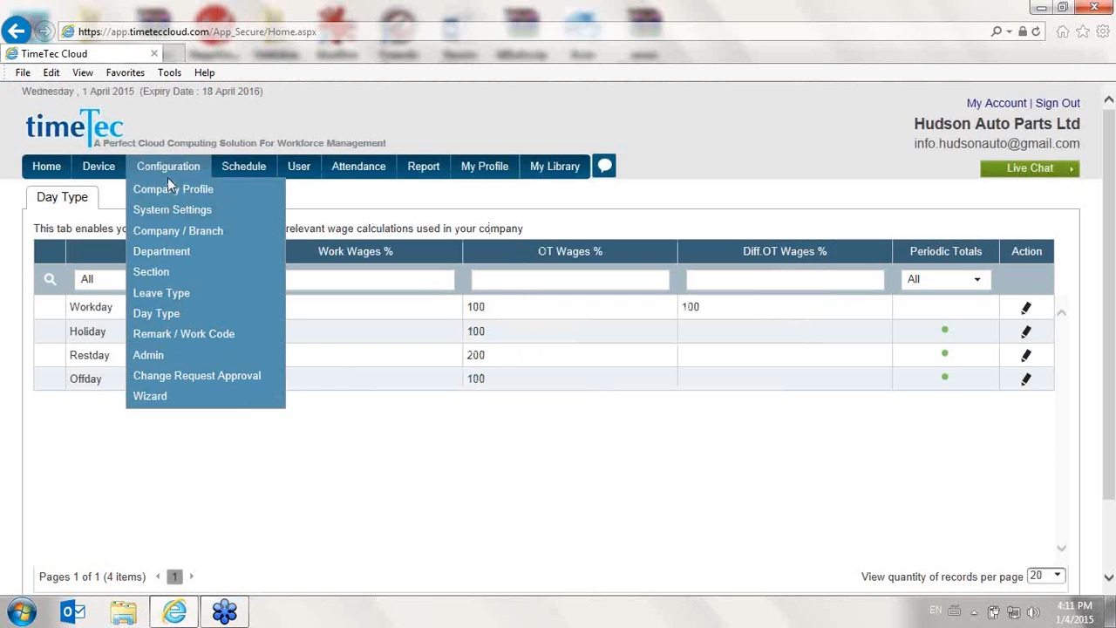
left_click(201, 334)
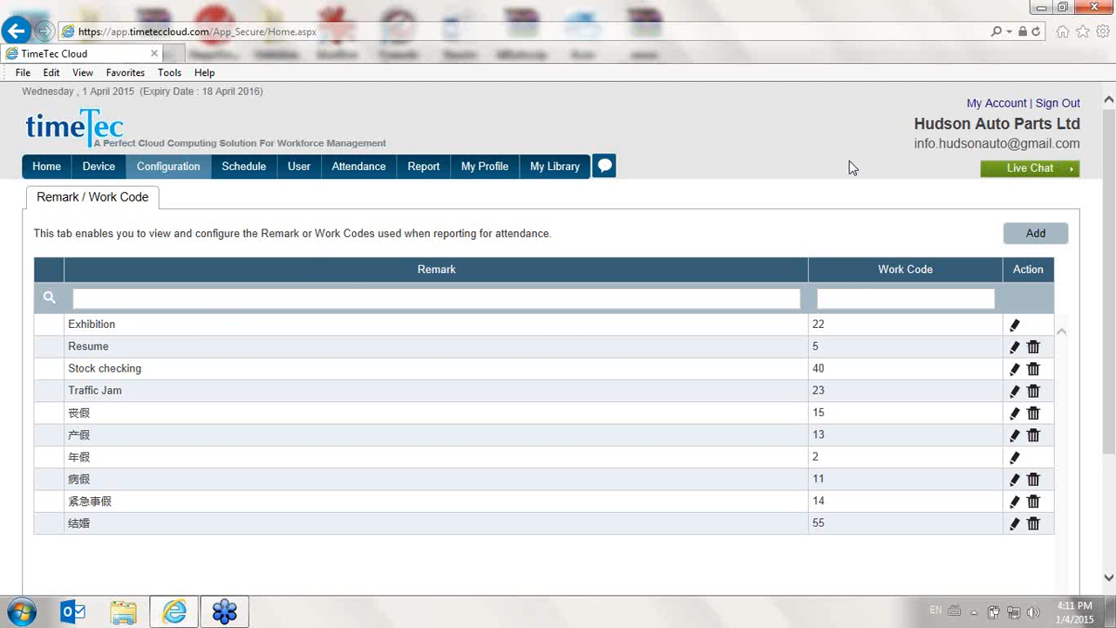
left_click(1034, 235)
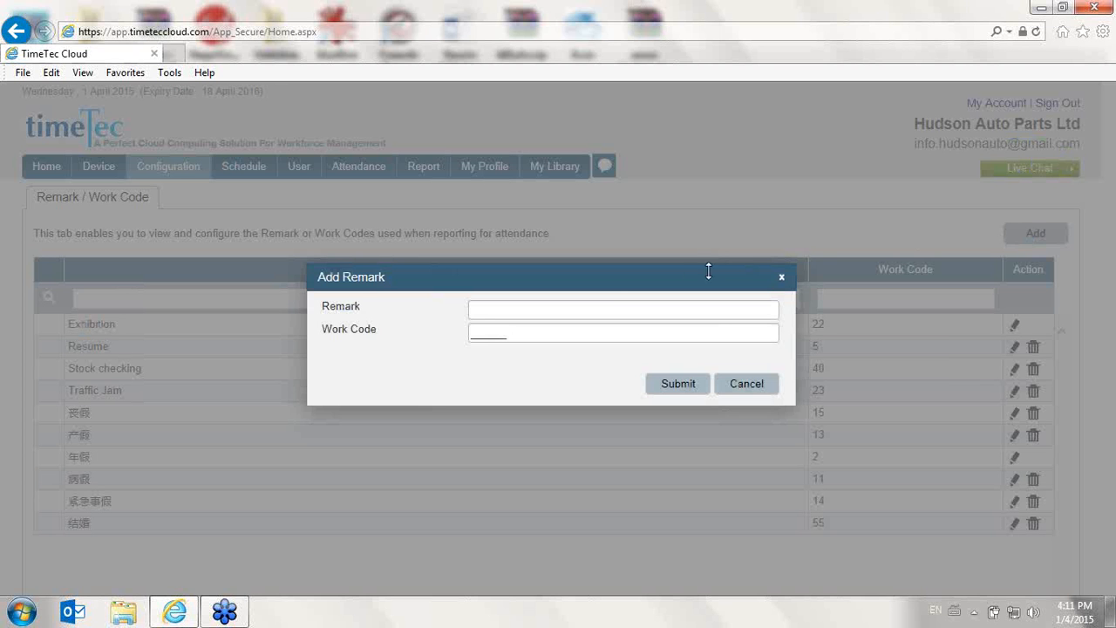
left_click(505, 311)
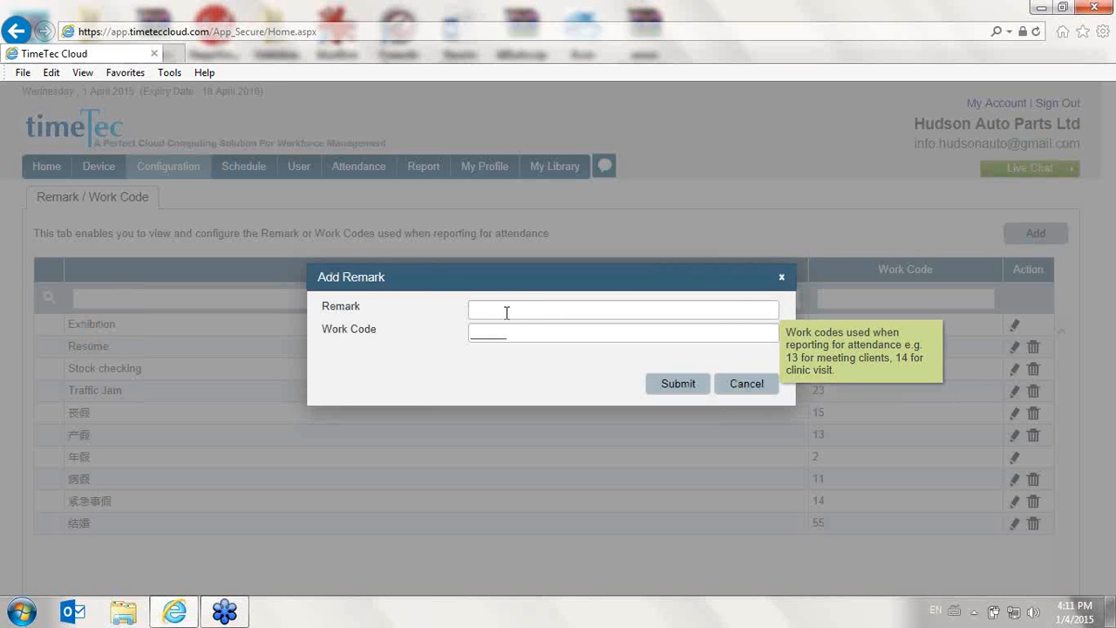
type("S")
key("BackSpace")
type("Sales Meeting")
key("Tab")
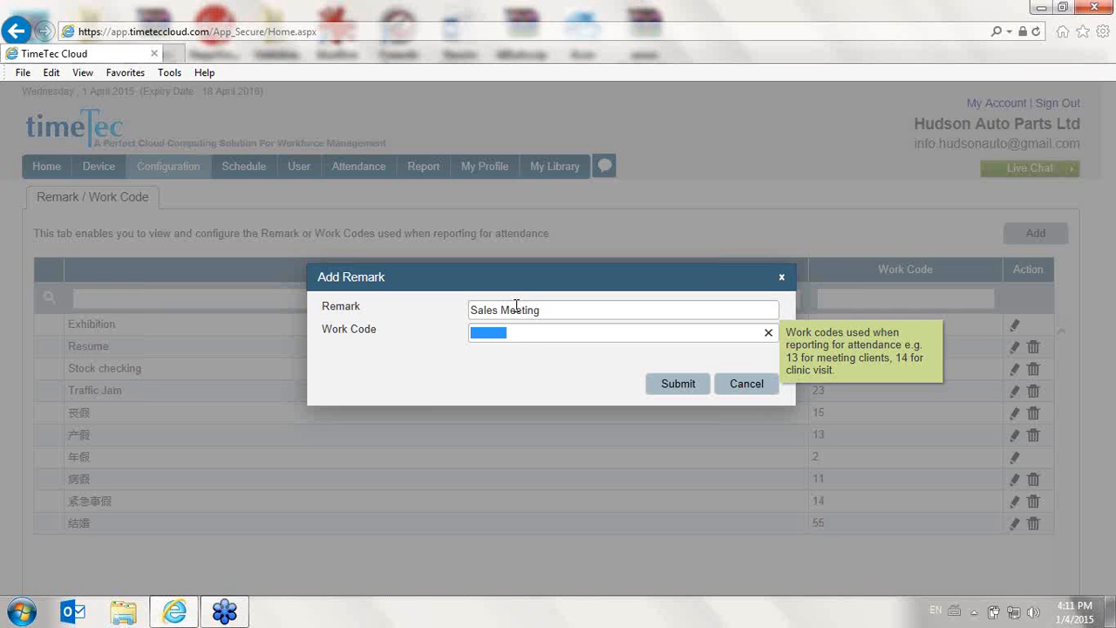
type("12")
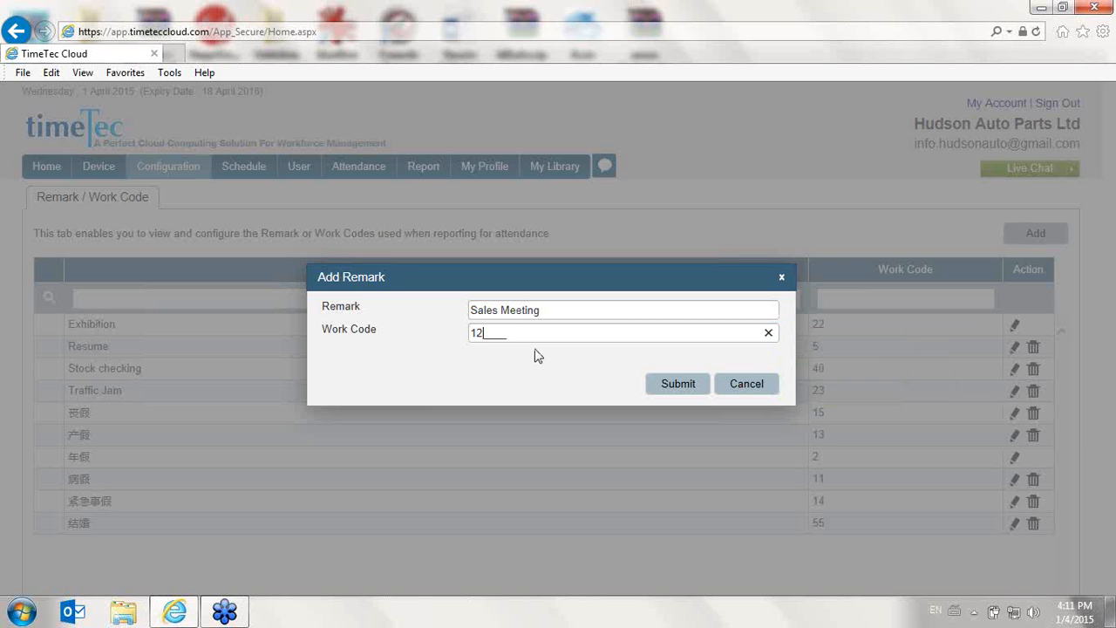
left_click_drag(536, 333, 471, 340)
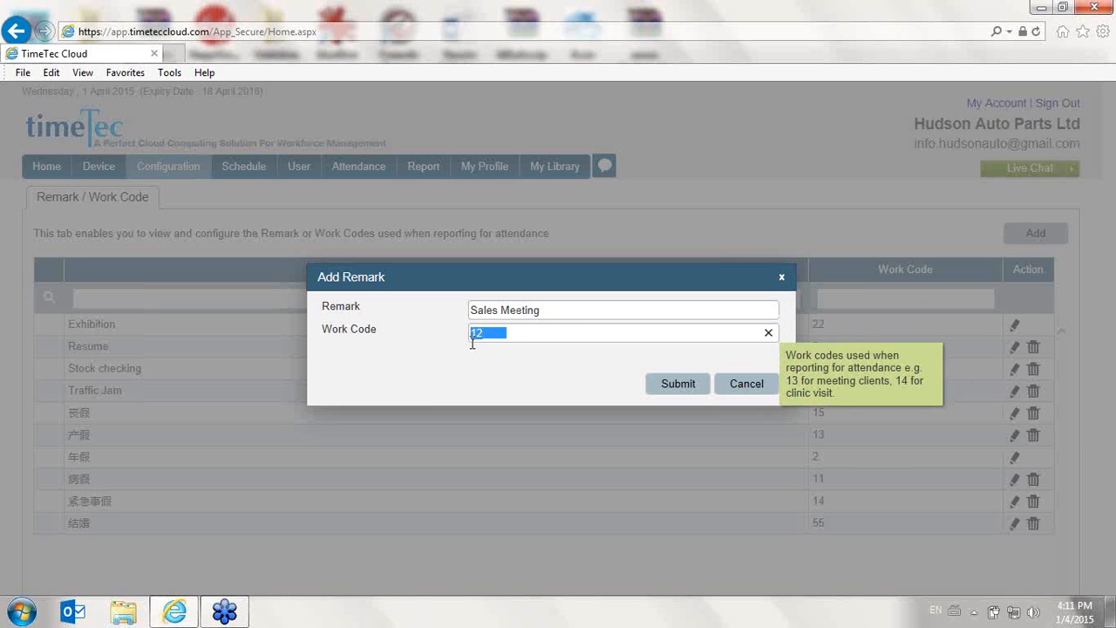
left_click(654, 387)
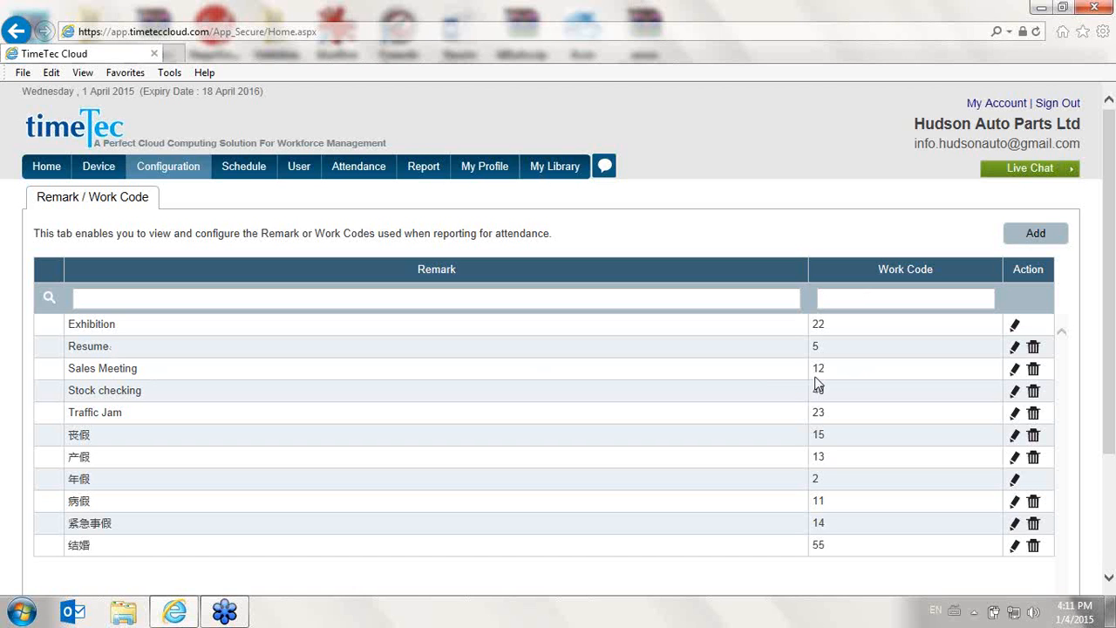
- Open the Admin configuration list and scroll through the administrator accounts
mouse_move(168, 166)
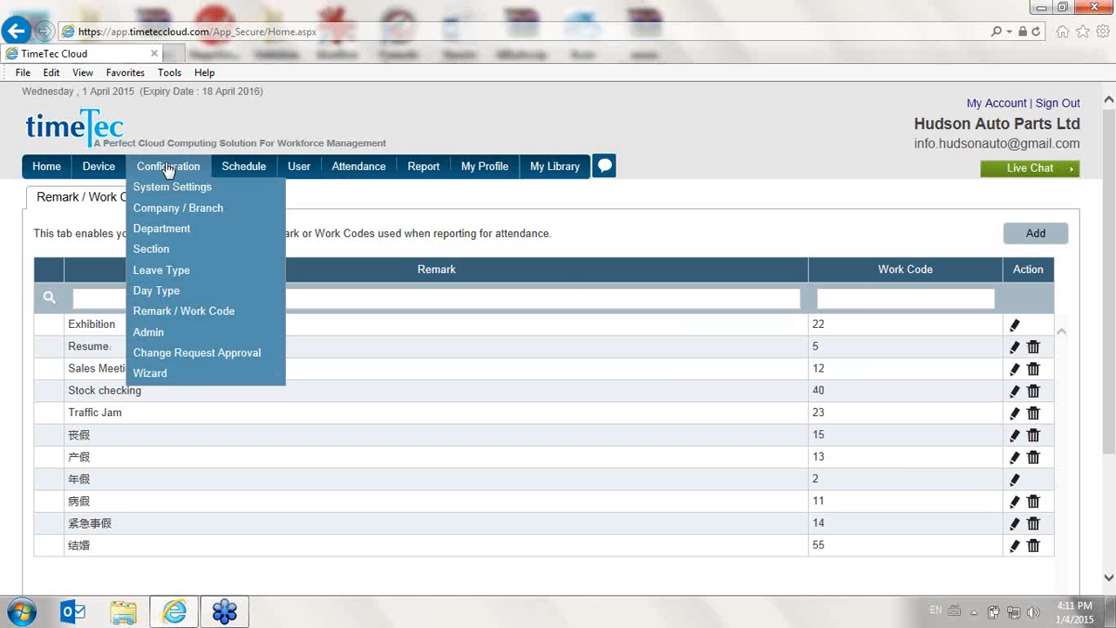
left_click(205, 355)
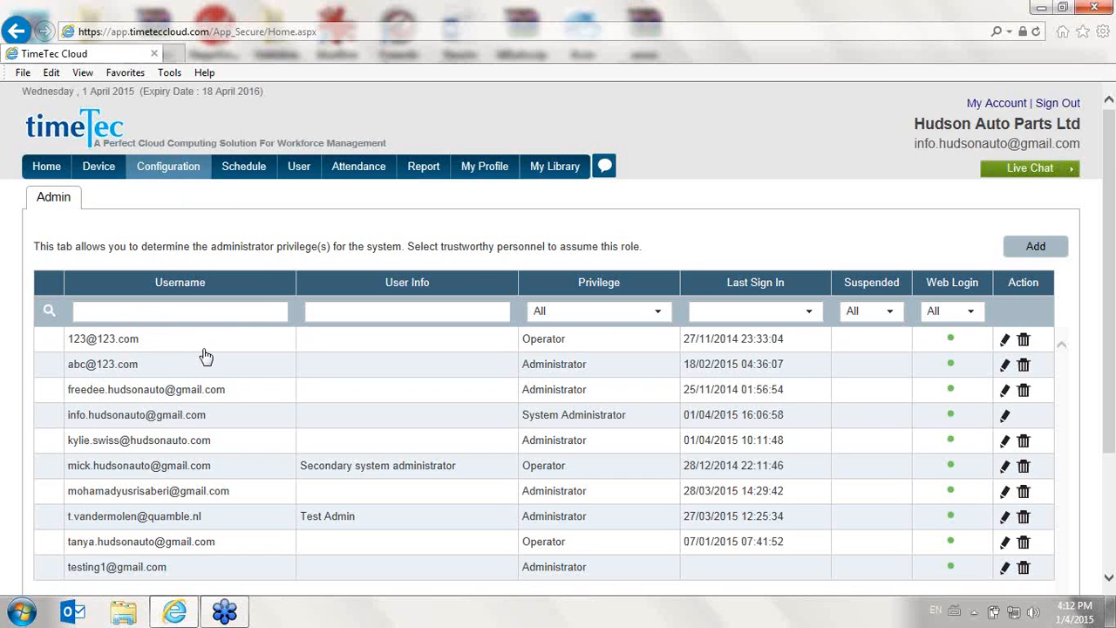
scroll(218, 319, "down", 2)
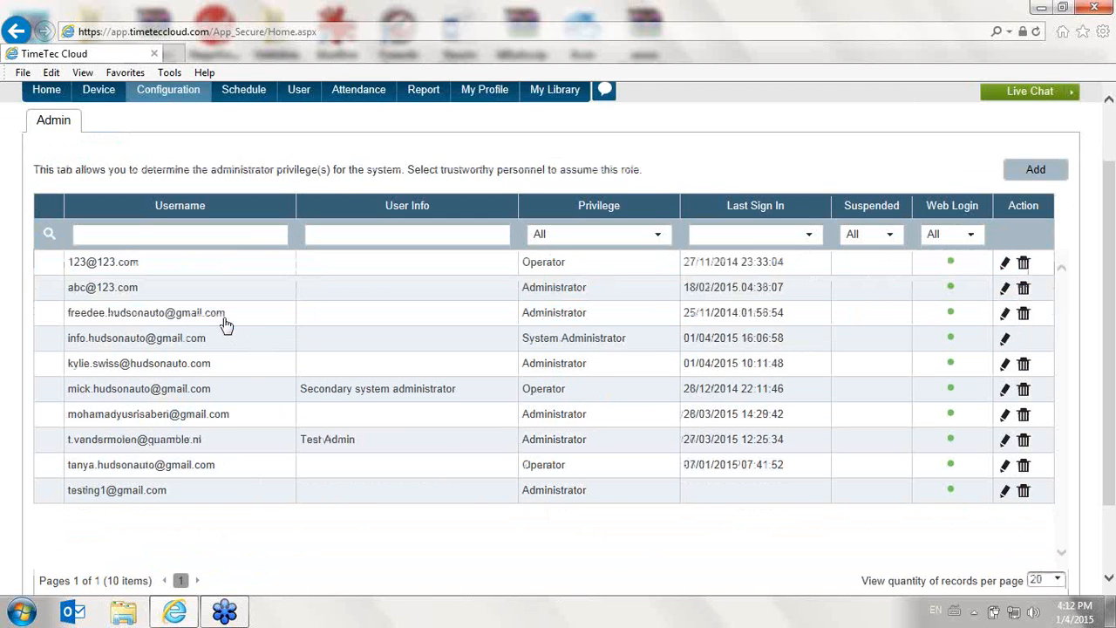
- Open Change Request Approval and try to reject the pending 'move house' change request
mouse_move(190, 96)
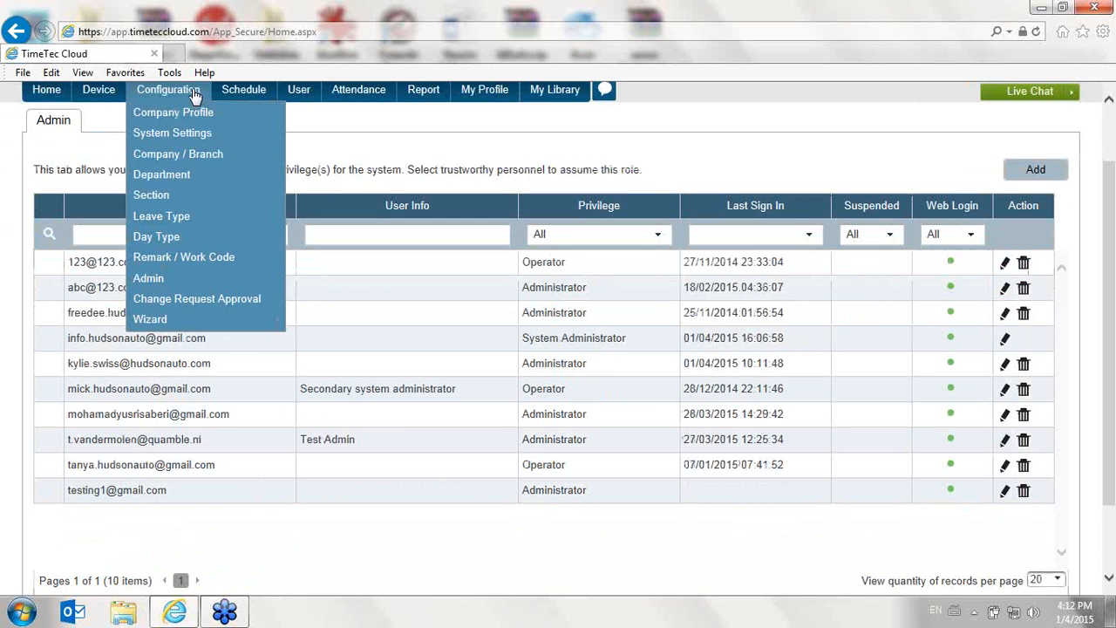
left_click(209, 300)
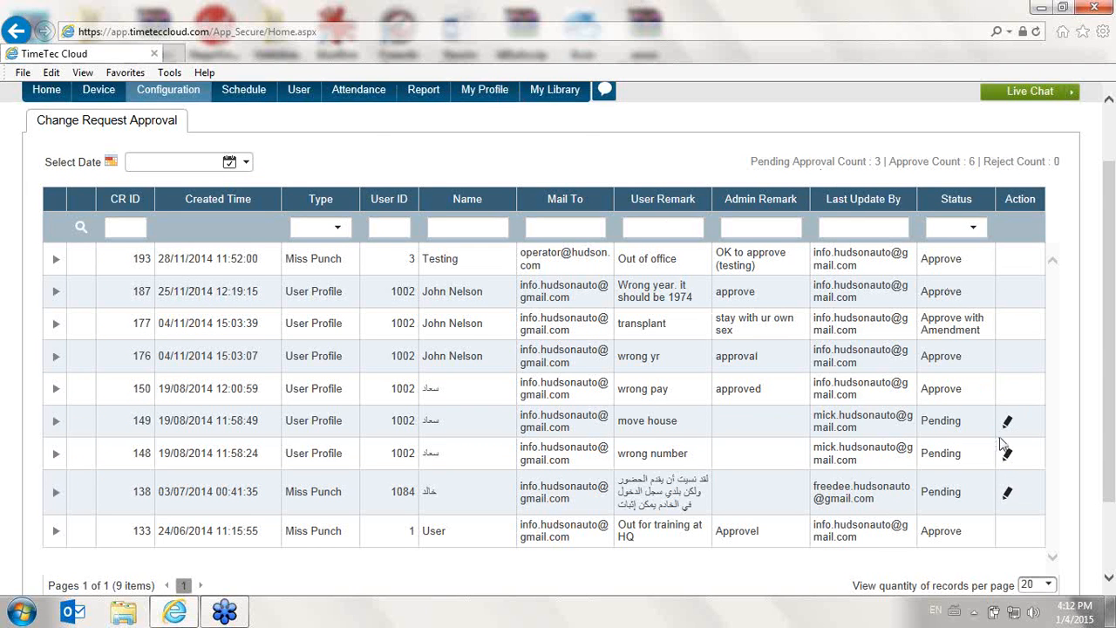
left_click(1007, 424)
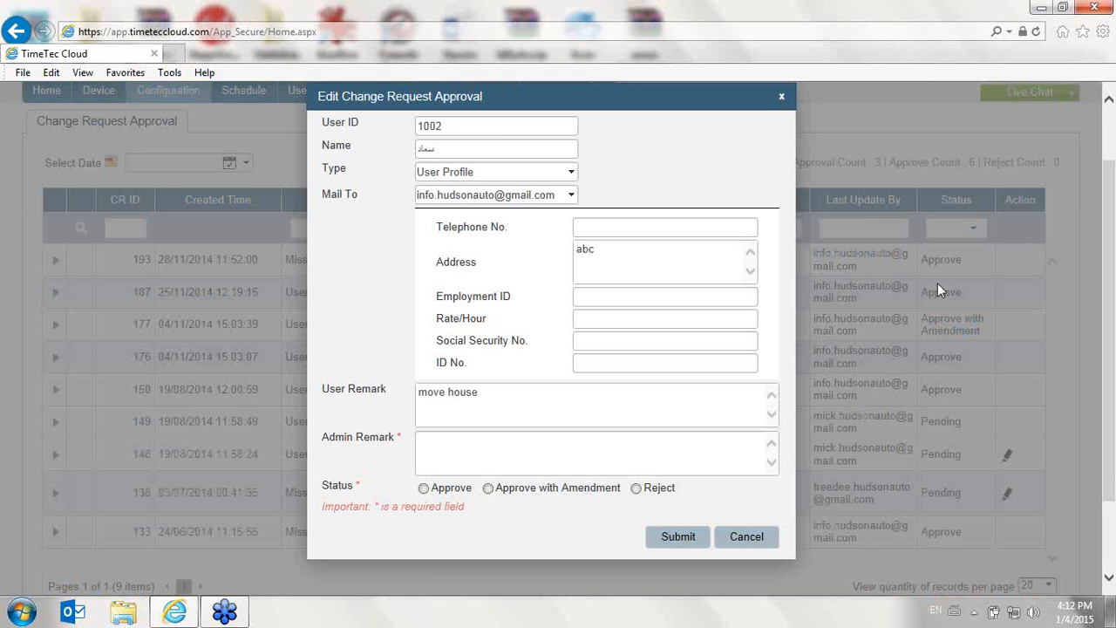
scroll(506, 296, "up", 1)
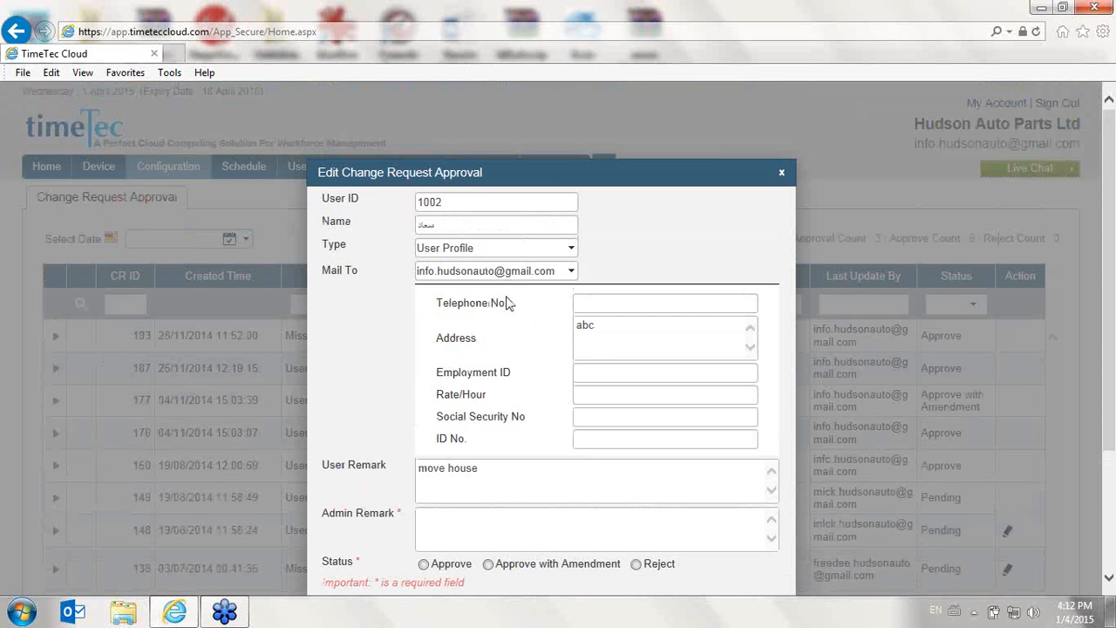
left_click(424, 564)
left_click(636, 564)
scroll(610, 436, "down", 1)
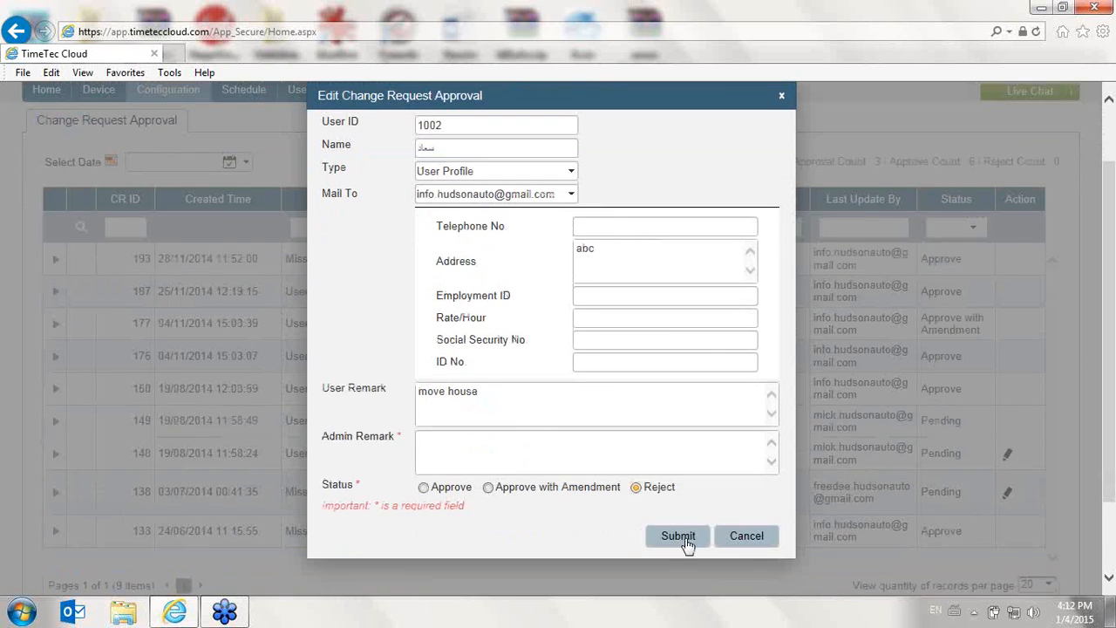
left_click(678, 536)
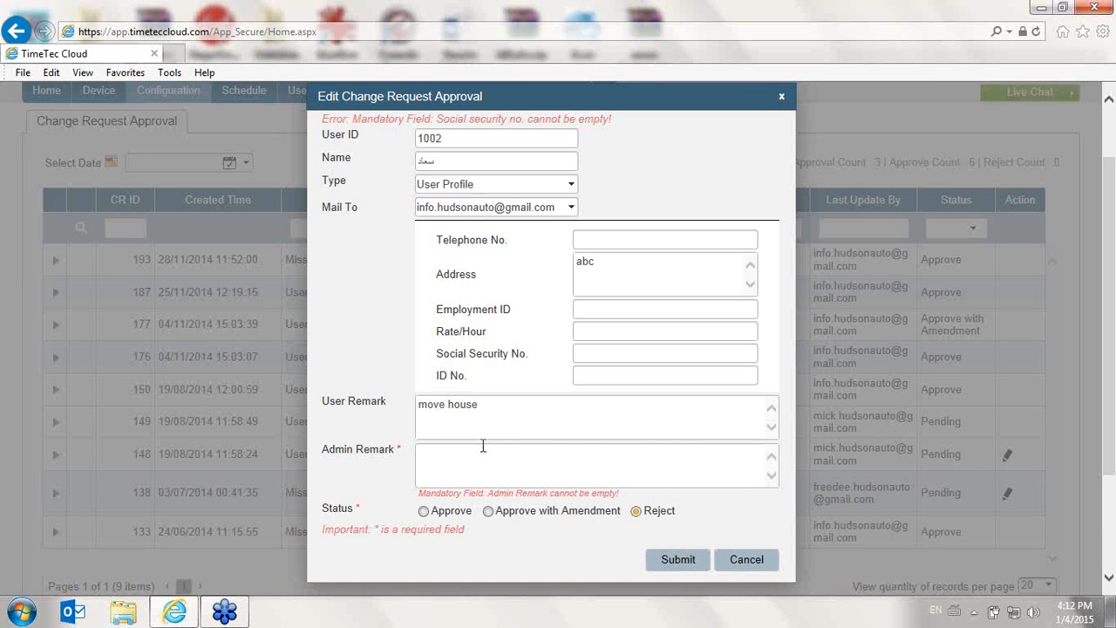
- Enter the admin remark 'Not sufficient data', try submitting the rejection again, then cancel the edit
type("Not sufficient data")
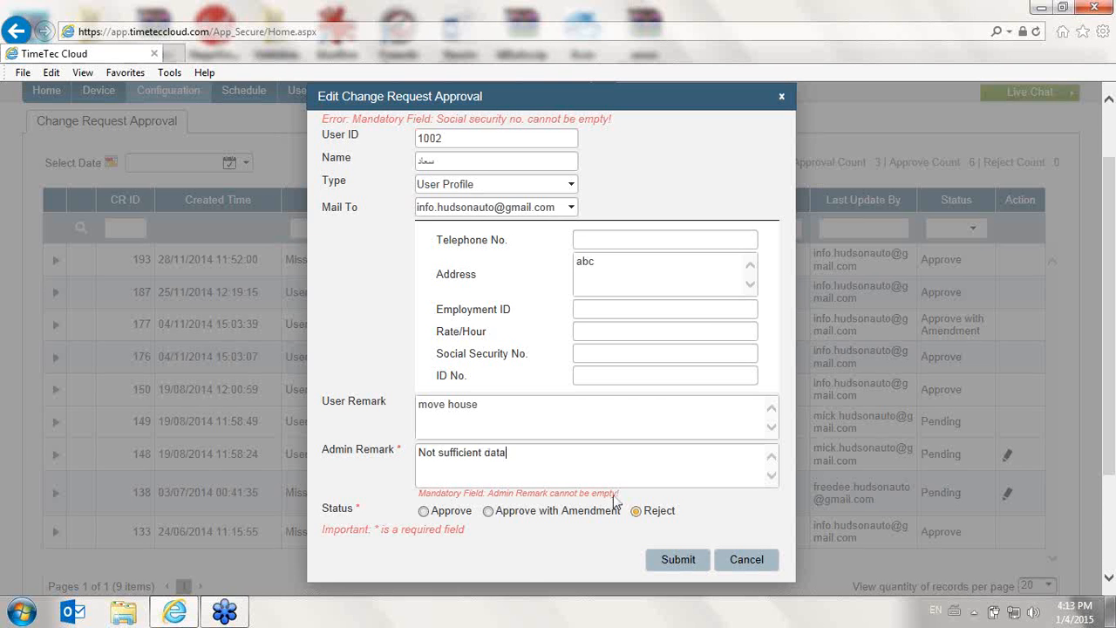
left_click(671, 559)
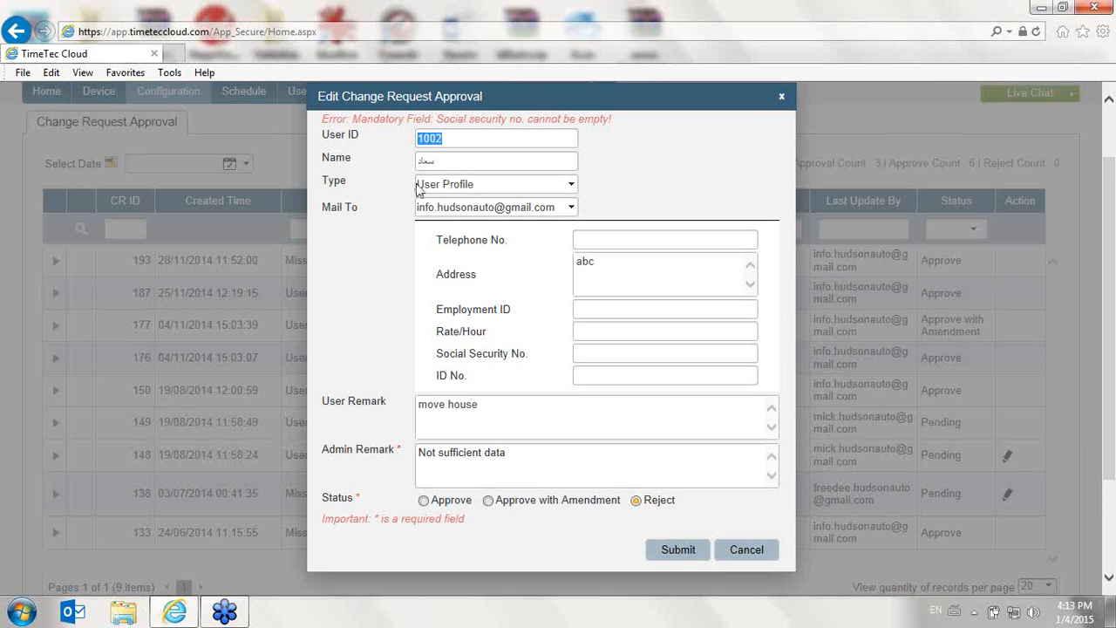
left_click(645, 351)
left_click(746, 550)
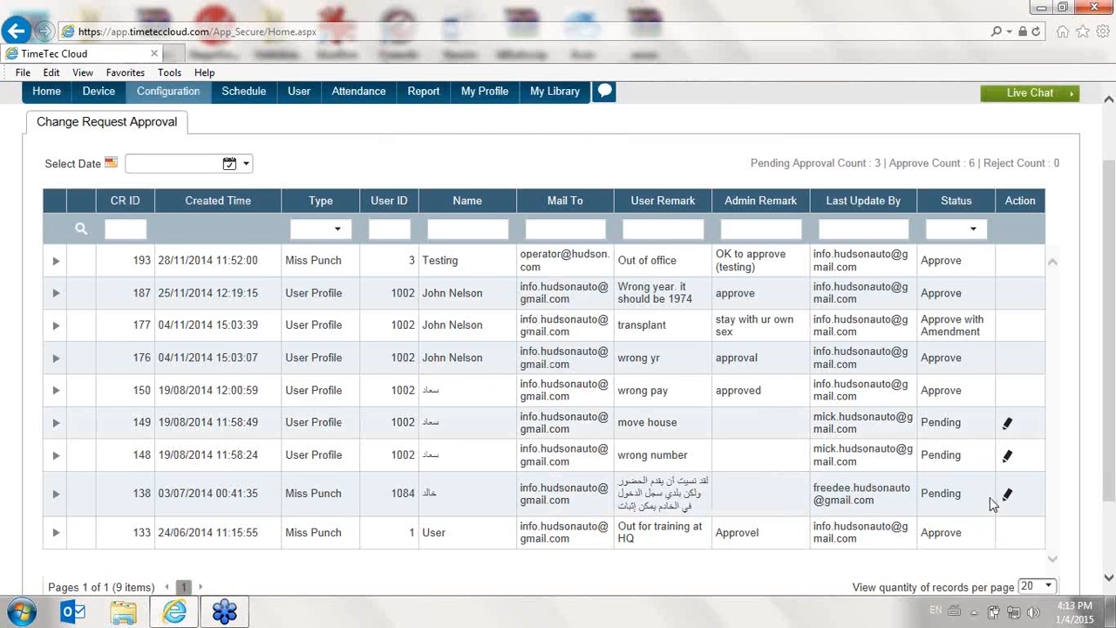
scroll(365, 253, "up", 1)
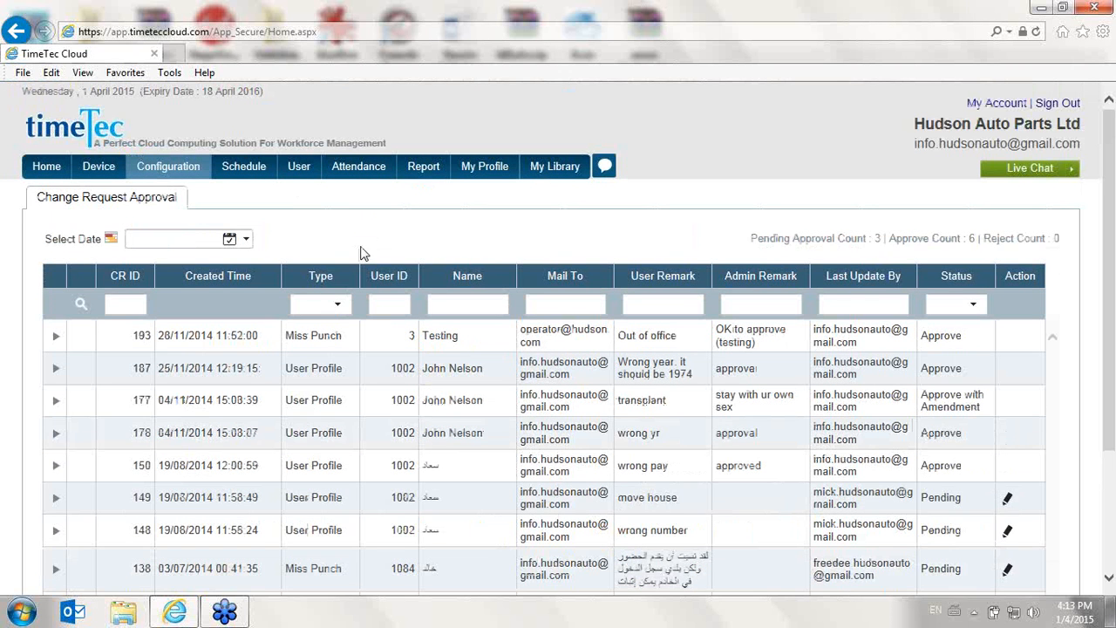
scroll(1008, 495, "down", 1)
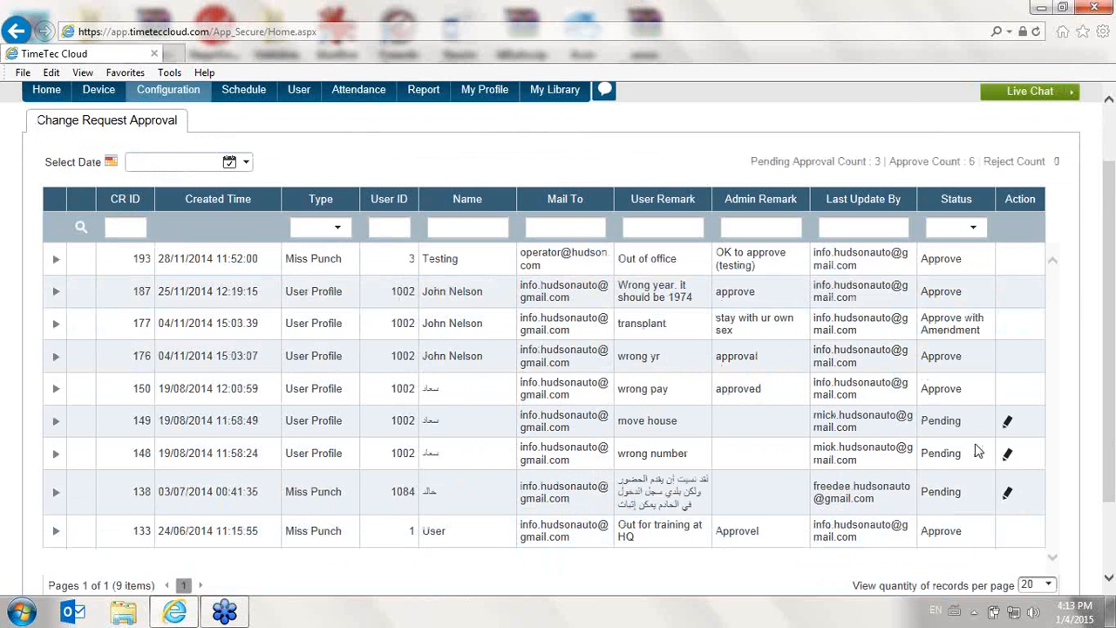
scroll(437, 295, "up", 1)
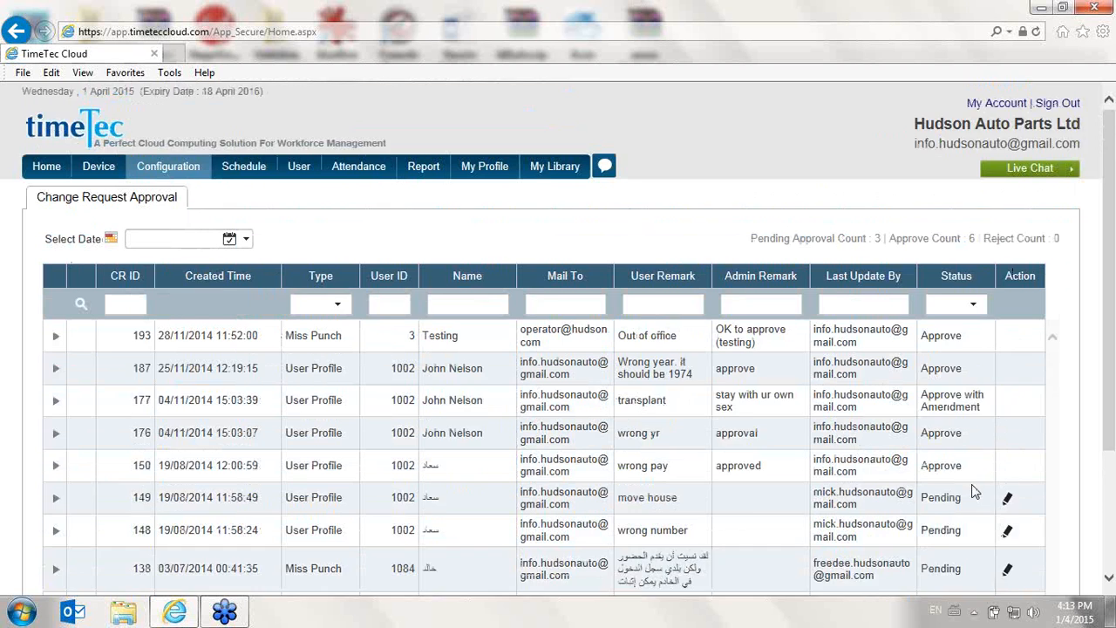
scroll(1002, 428, "down", 1)
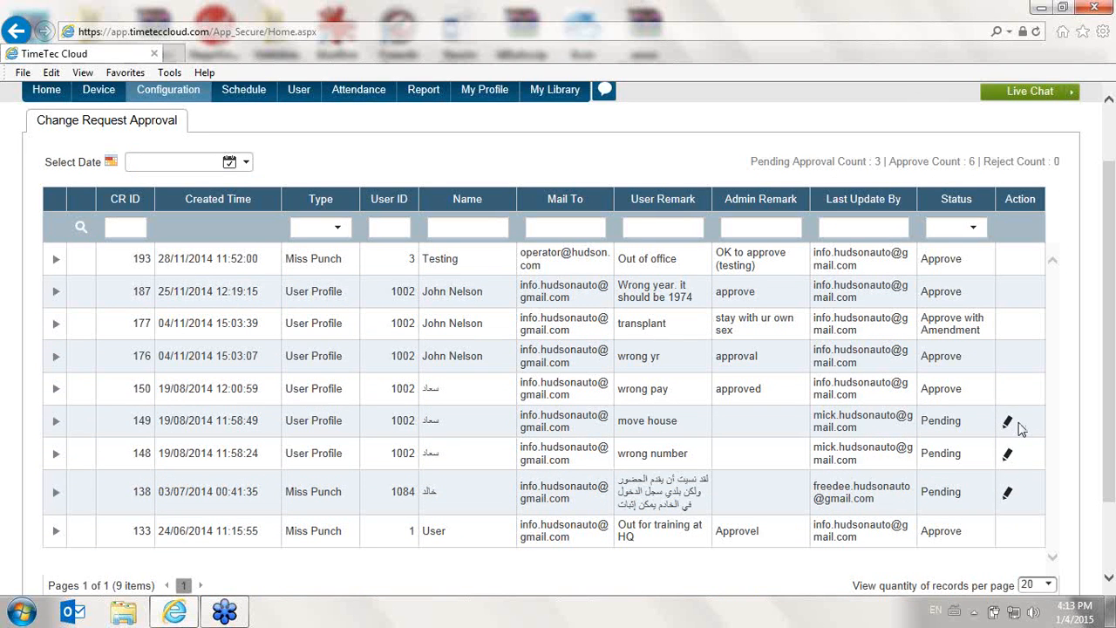
- Open the Setup Wizard from the configuration wizards
mouse_move(177, 102)
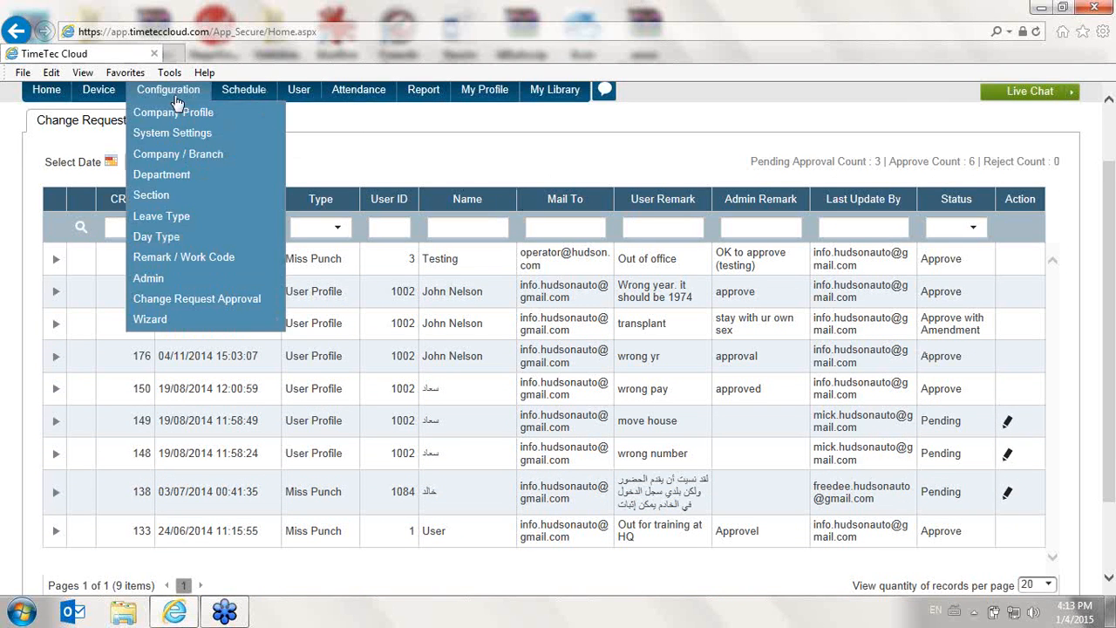
mouse_move(164, 322)
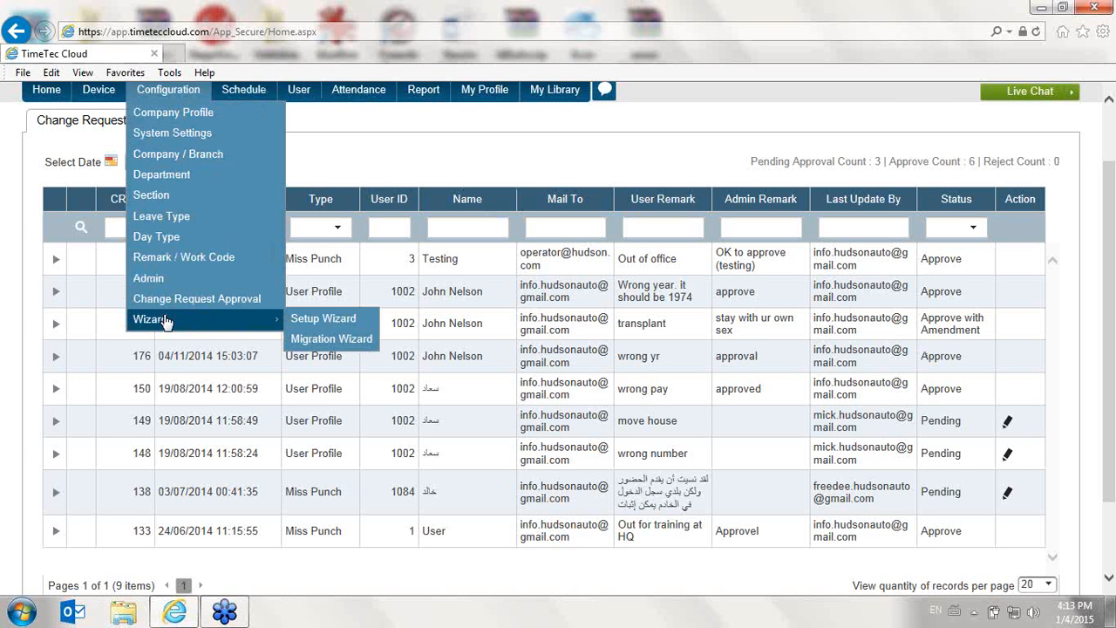
left_click(327, 338)
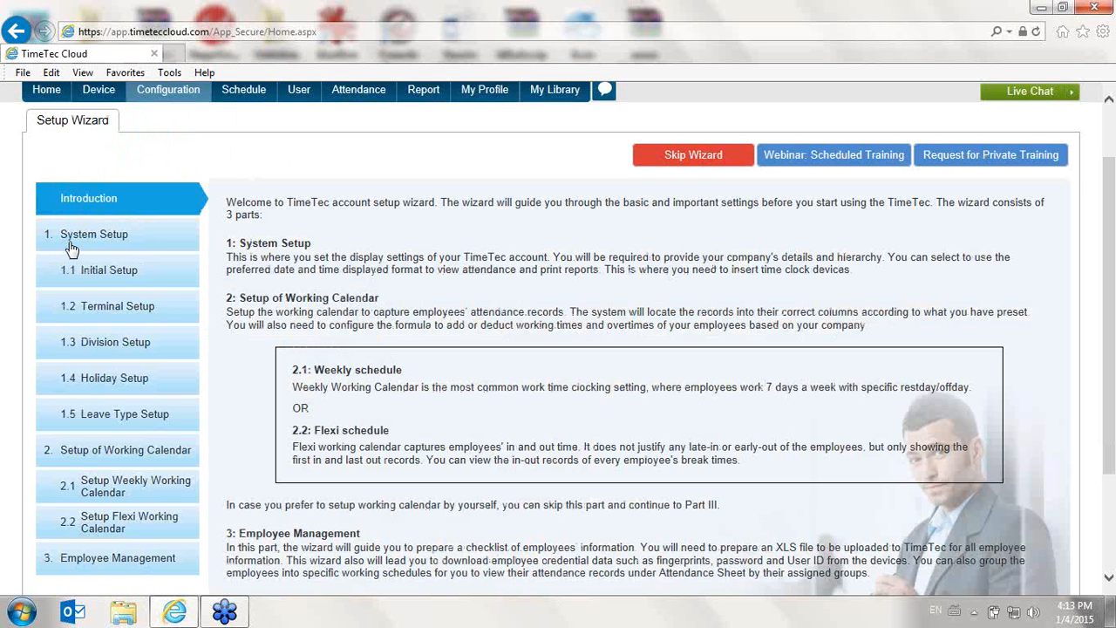
- Open the wizard's Initial Setup page and scroll through the company information and display format options
left_click(103, 272)
scroll(394, 286, "down", 1)
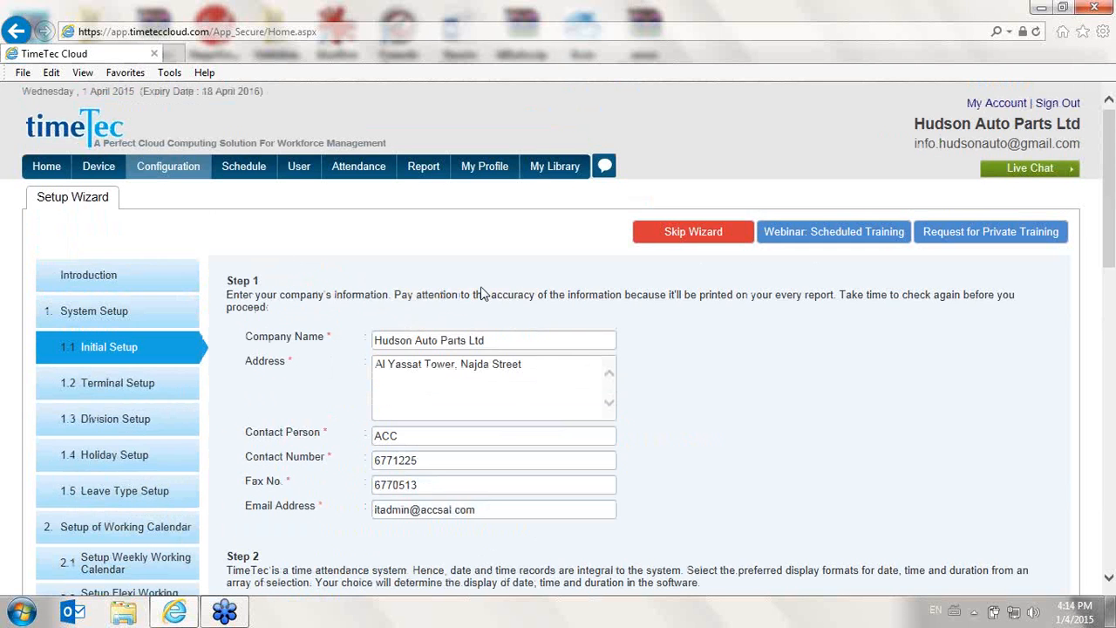
scroll(343, 409, "down", 3)
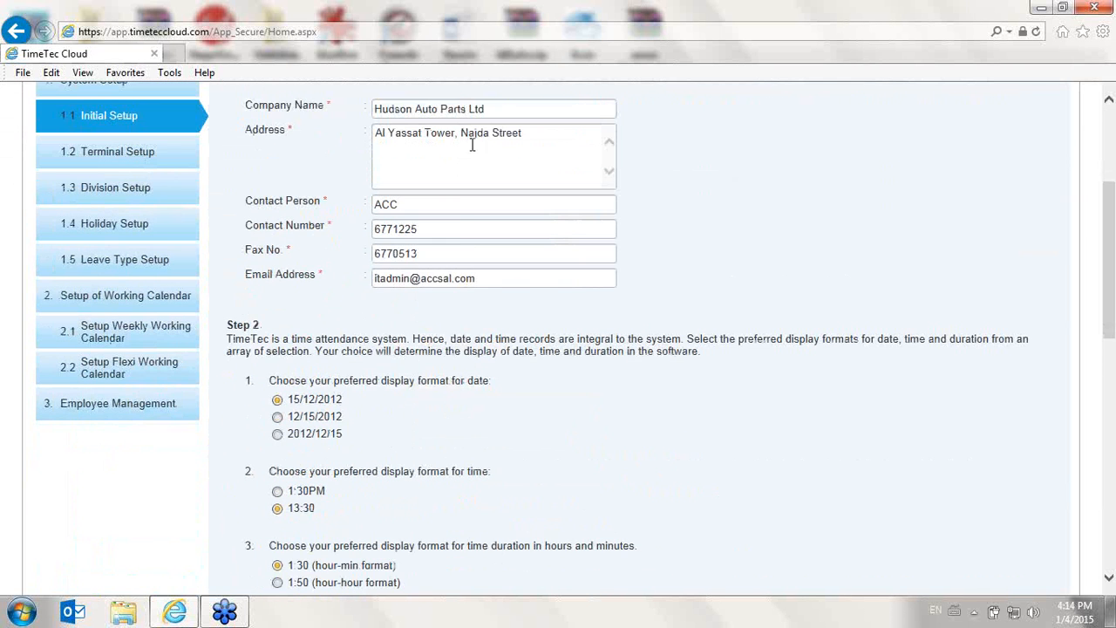
scroll(457, 213, "down", 1)
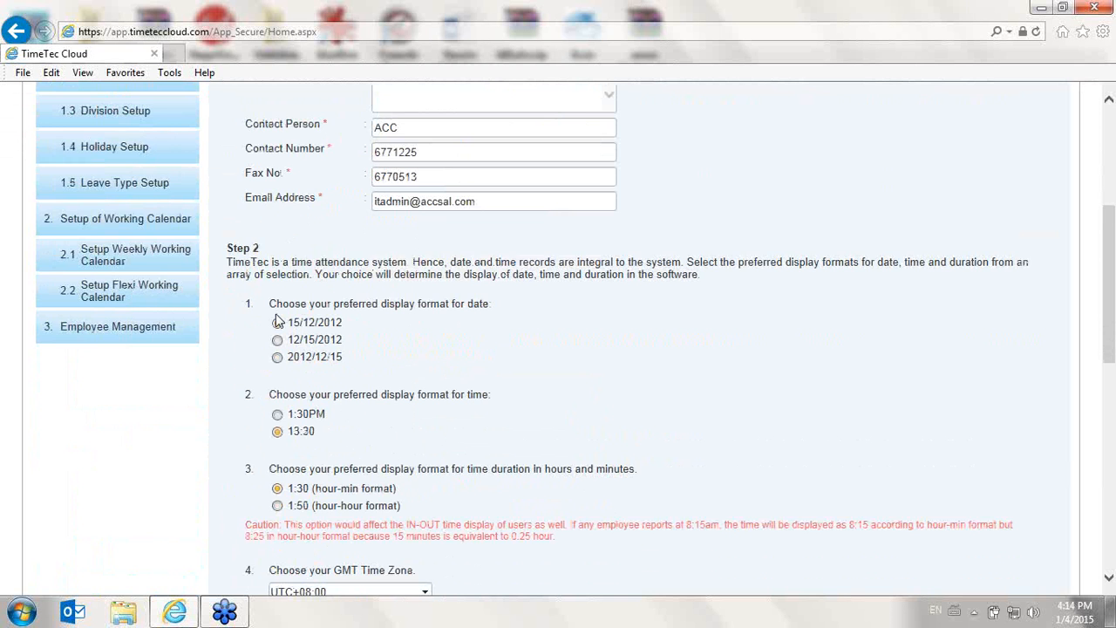
scroll(278, 321, "down", 7)
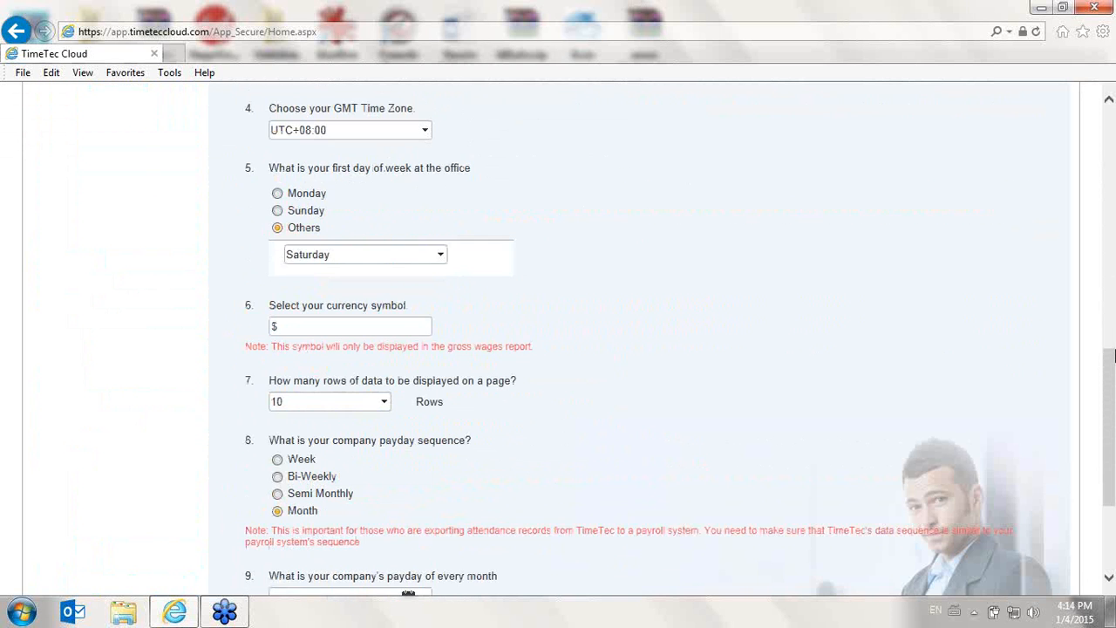
- Re-enter the currency symbol $, keep 10 rows per page, and save the Initial Setup to continue
left_click_drag(1115, 476, 1114, 495)
left_click_drag(258, 110, 244, 109)
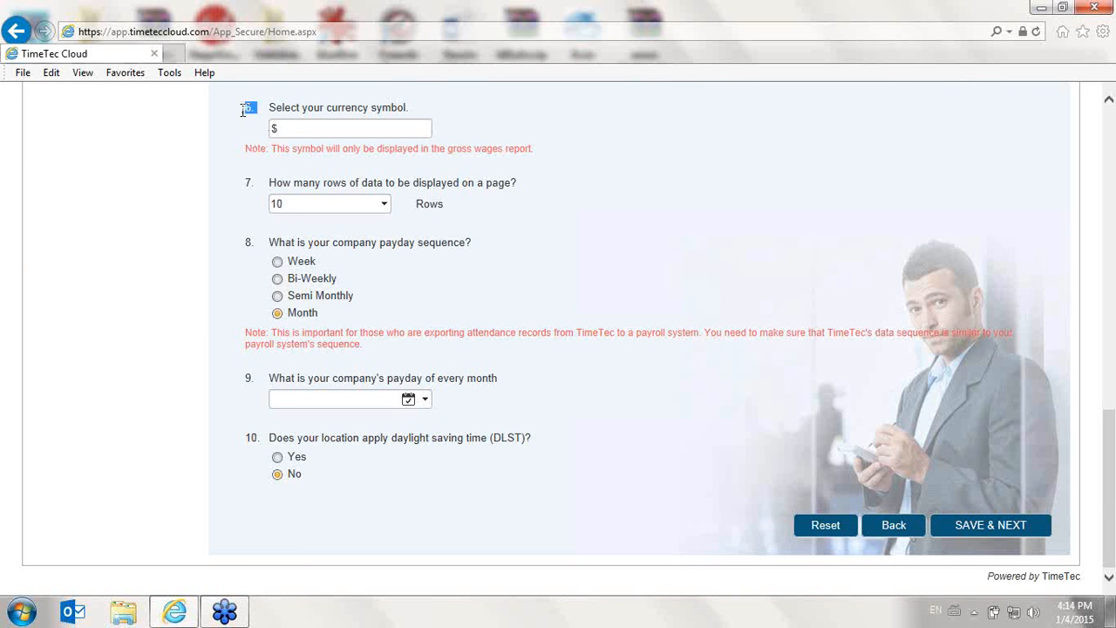
type("$")
left_click_drag(268, 184, 558, 197)
left_click(385, 204)
left_click(382, 204)
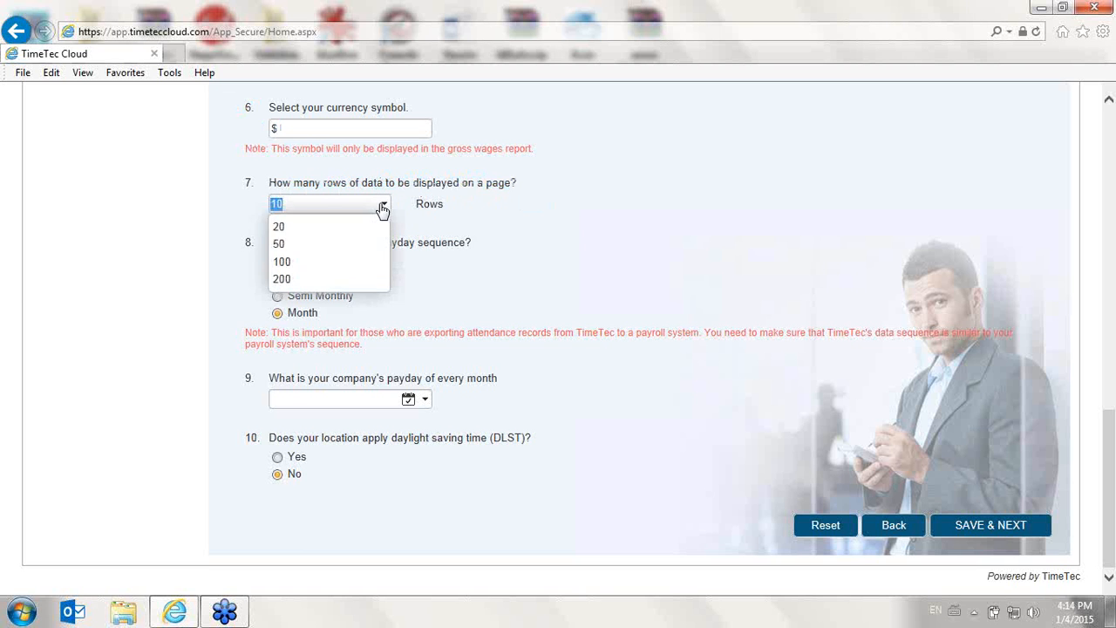
left_click(776, 241)
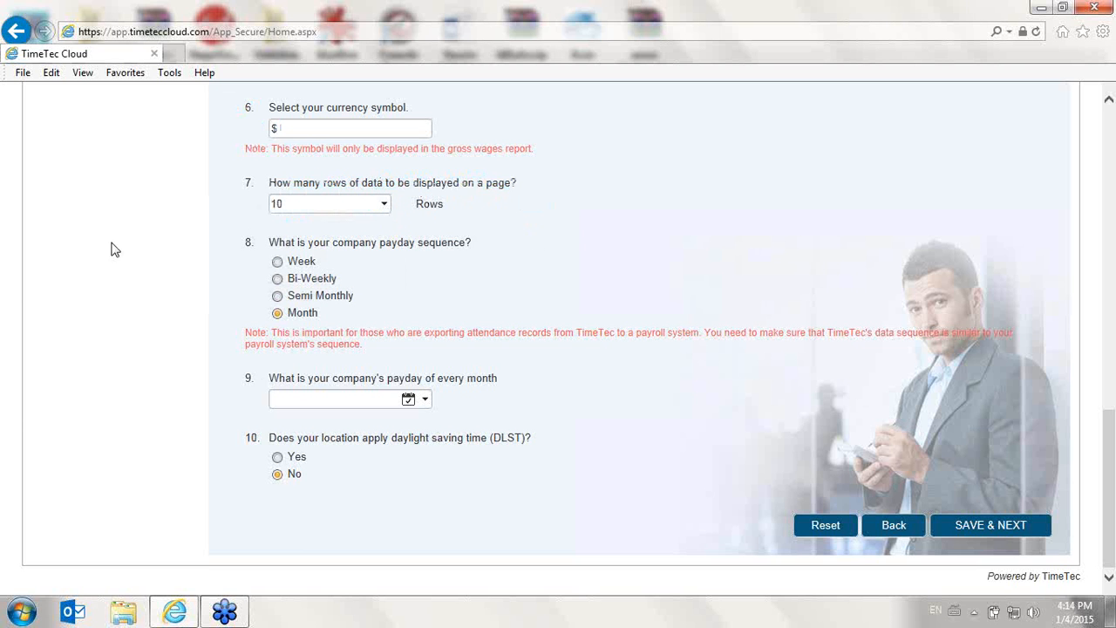
left_click(992, 527)
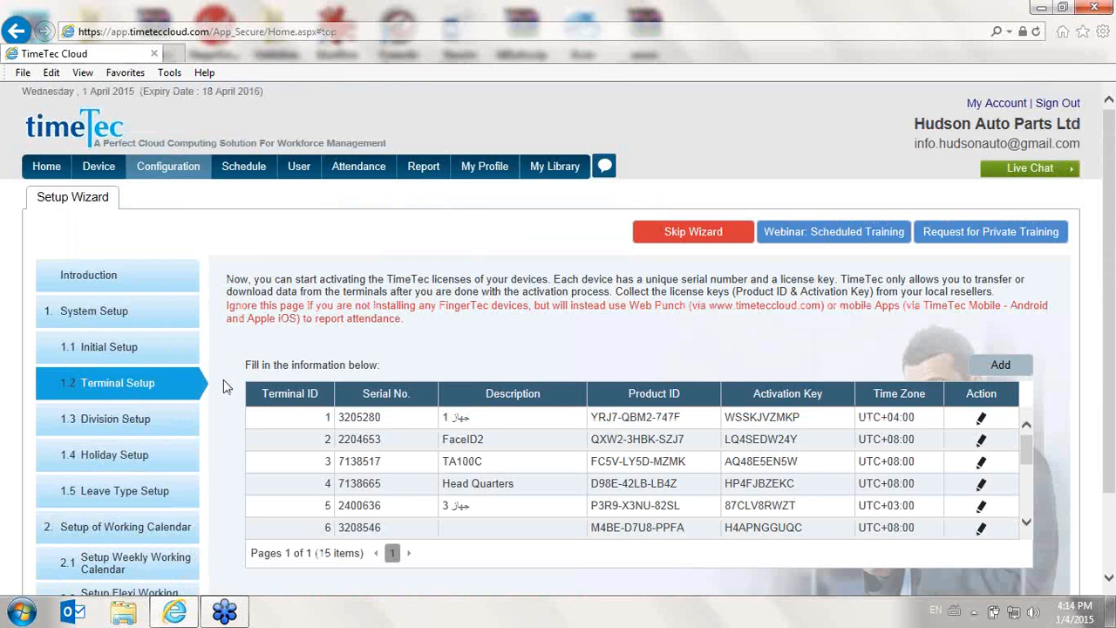
- Review the Terminal Setup list and open the Migration Wizard from the configuration wizards
scroll(234, 384, "down", 2)
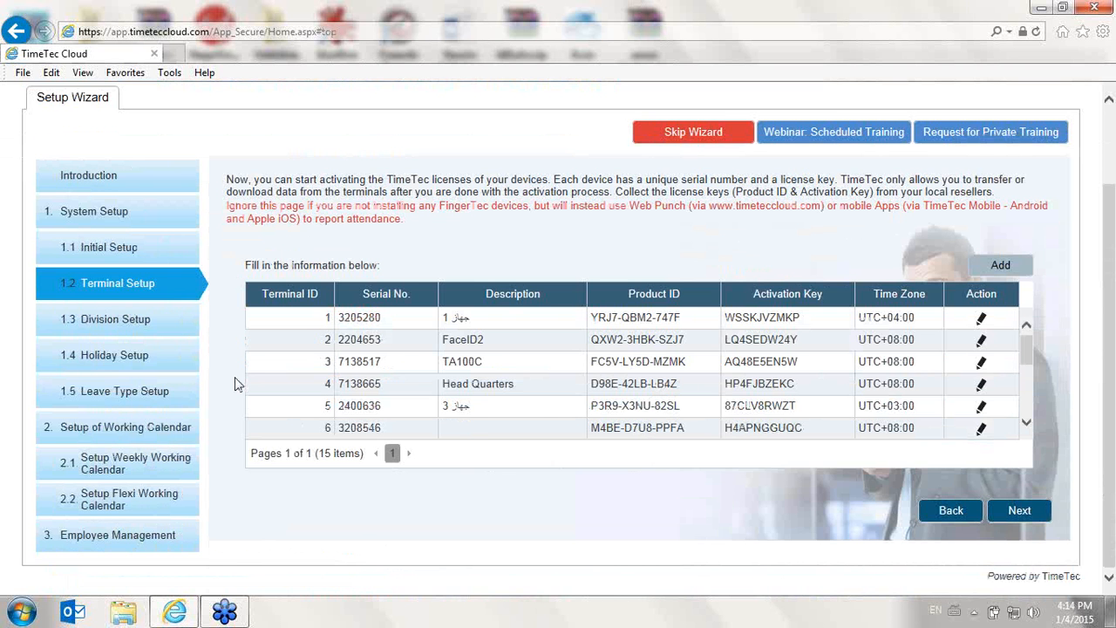
scroll(236, 384, "up", 2)
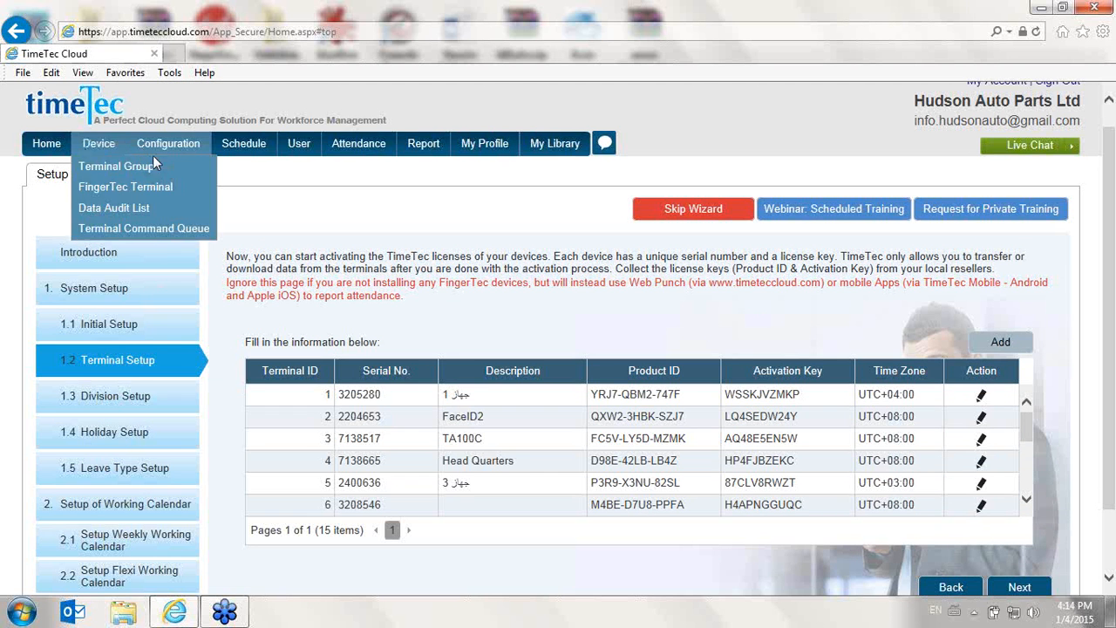
mouse_move(179, 143)
mouse_move(199, 373)
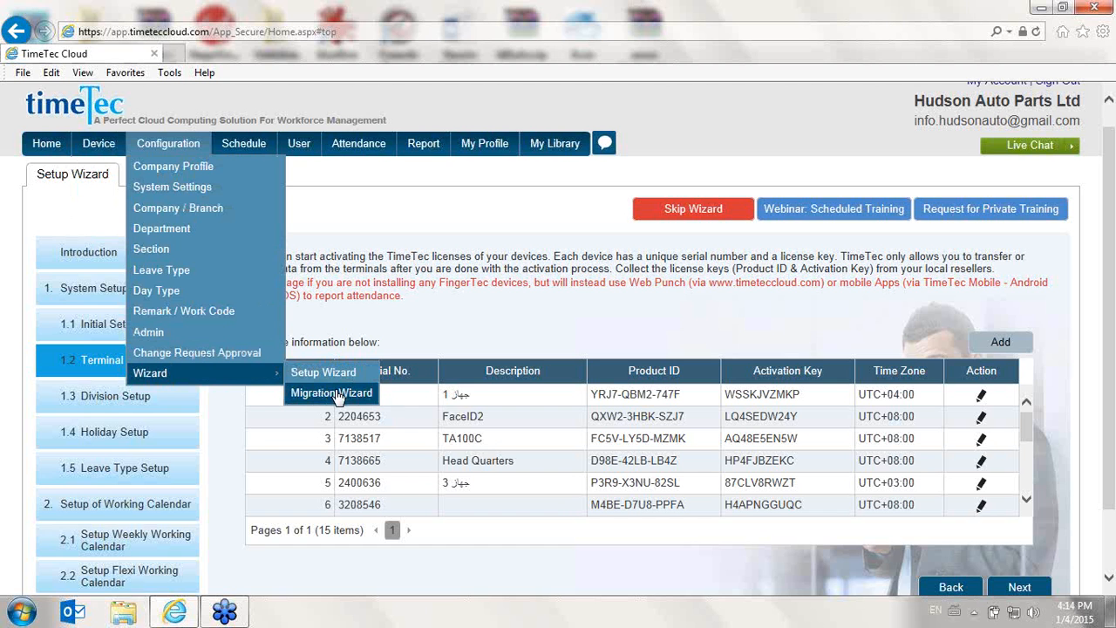
left_click(338, 394)
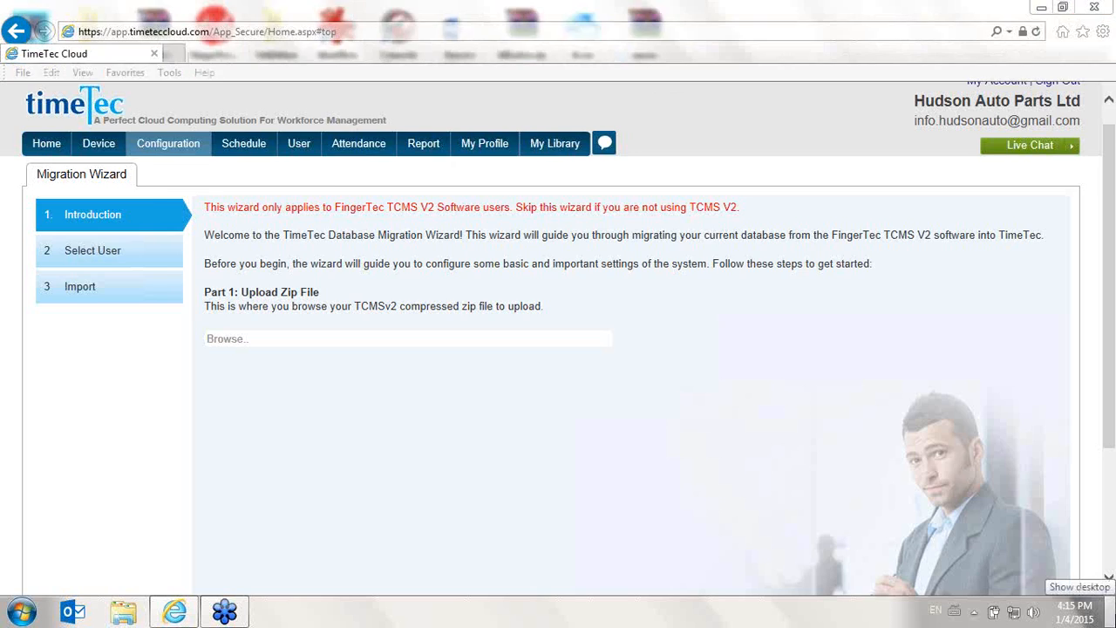
- Switch to the desktop and launch FingerTec TCMS v2 as administrator
left_click(1112, 615)
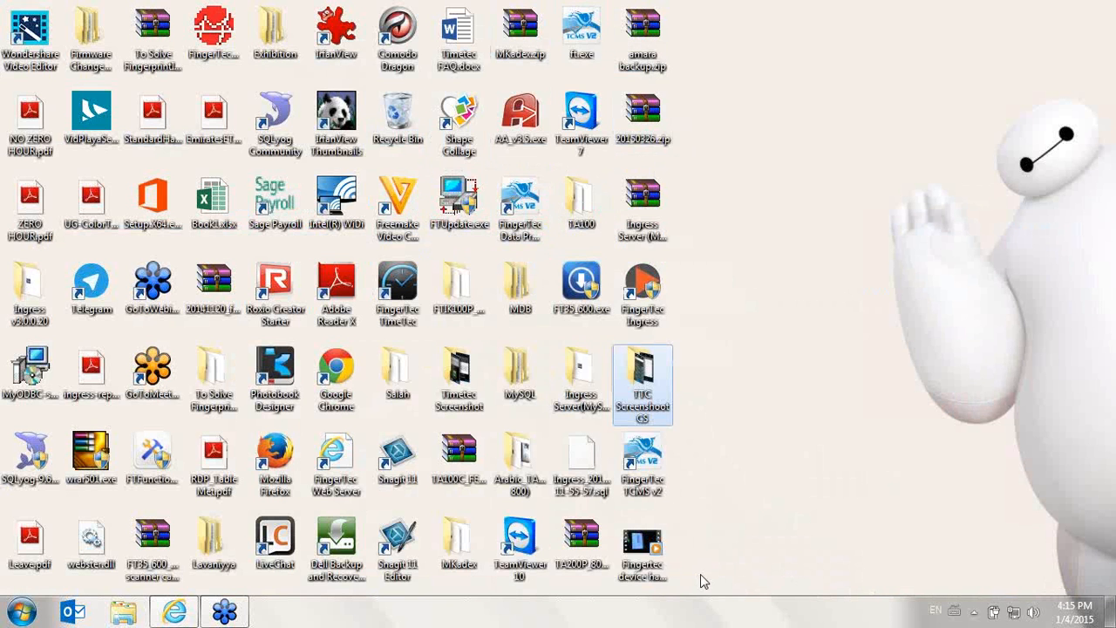
double_click(643, 457)
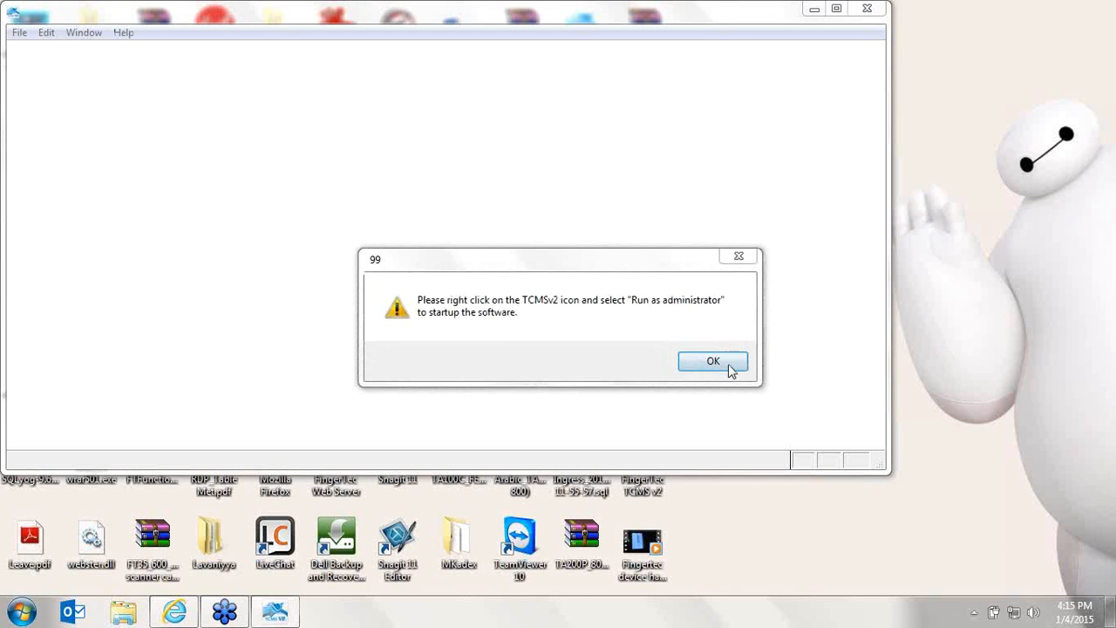
left_click(730, 371)
right_click(643, 460)
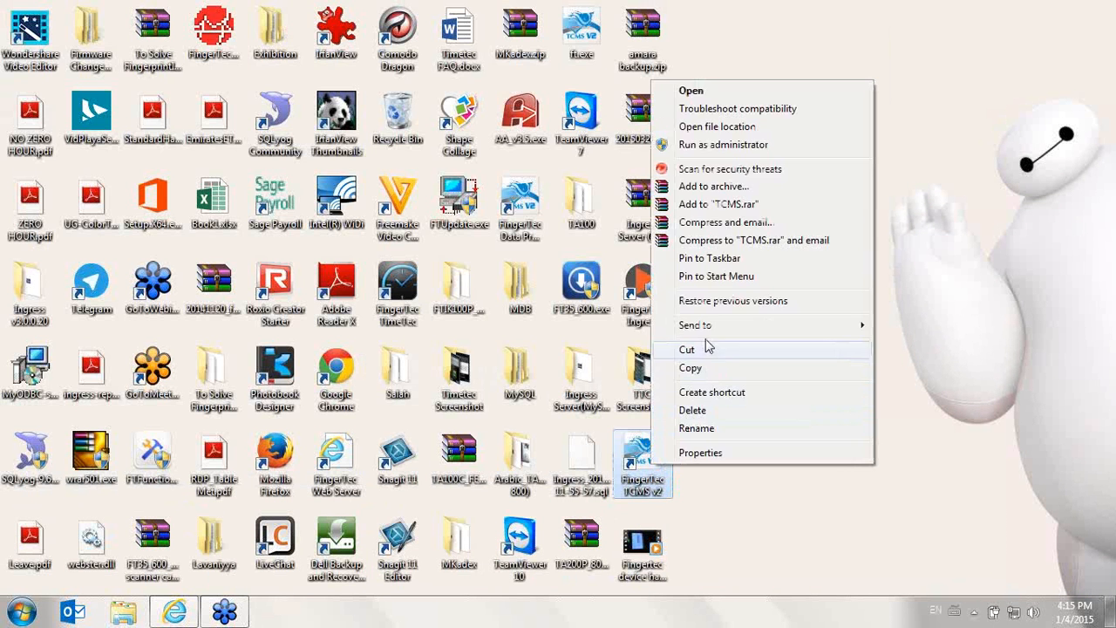
left_click(745, 144)
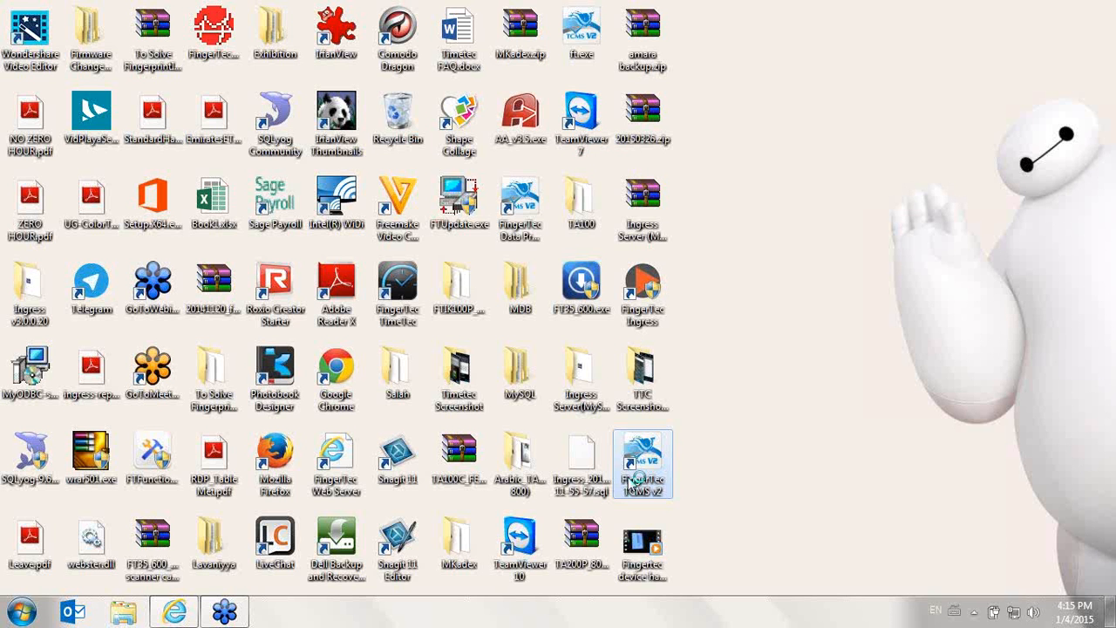
- Return to TimeTec Cloud and look over the Migration Wizard's zip file upload page
left_click(174, 613)
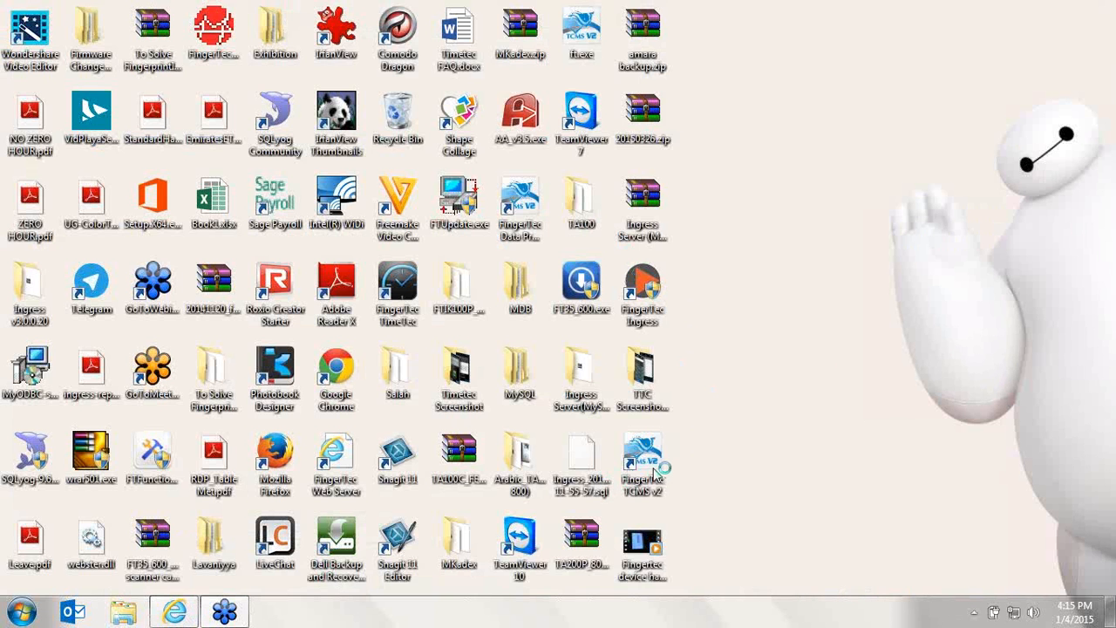
left_click(175, 612)
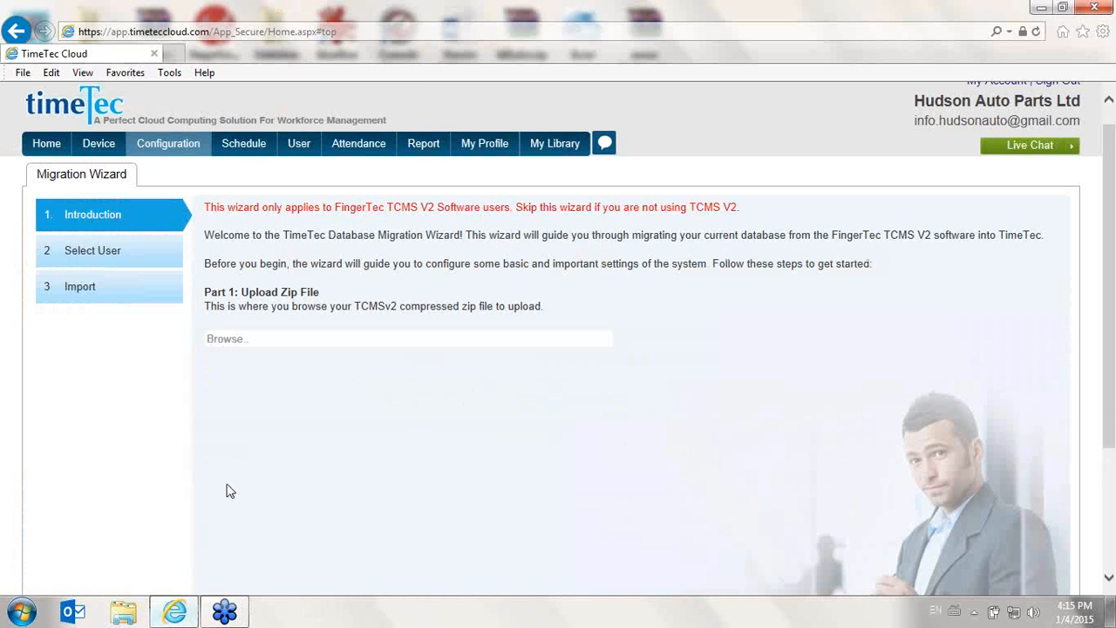
scroll(231, 451, "down", 3)
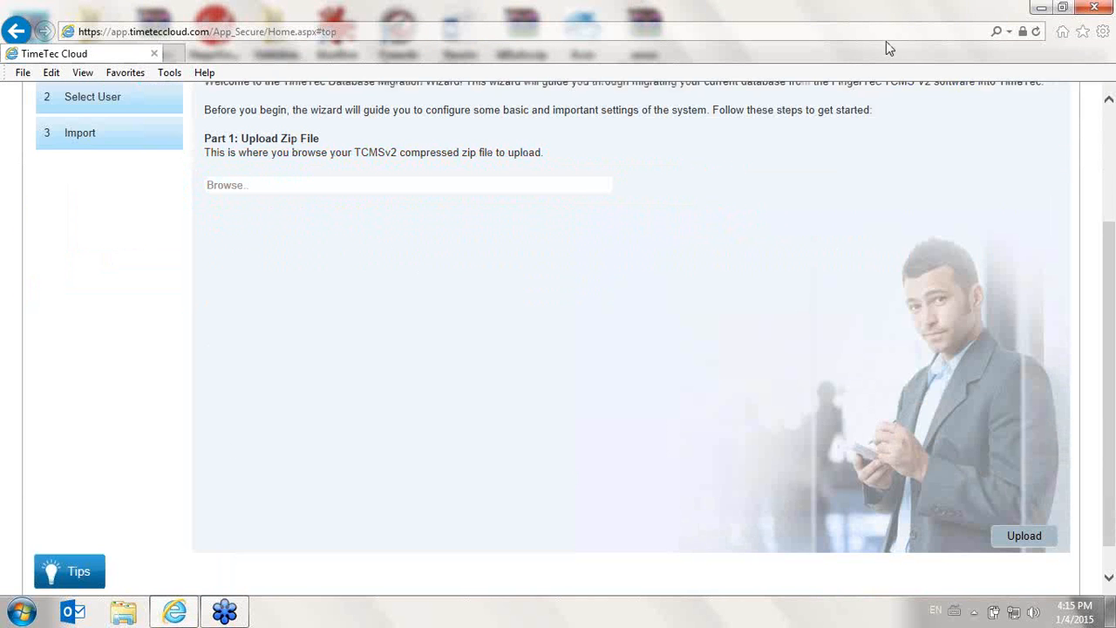
left_click(152, 397)
scroll(151, 397, "up", 3)
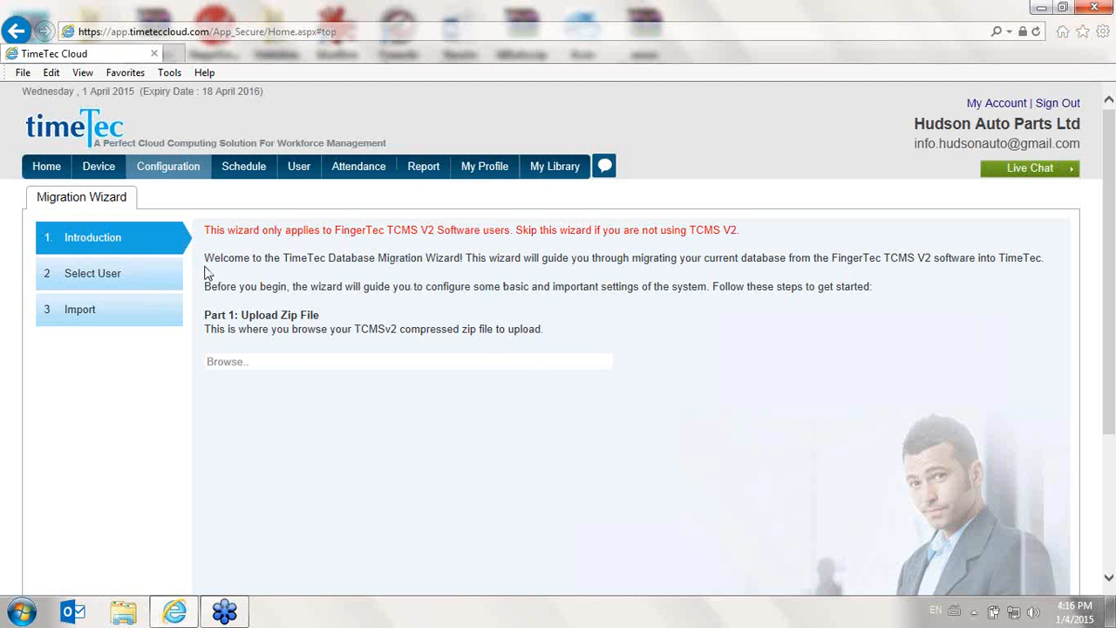
- Open the Terminal Group list, open the Add Terminal Group dialog, and cancel it
mouse_move(116, 172)
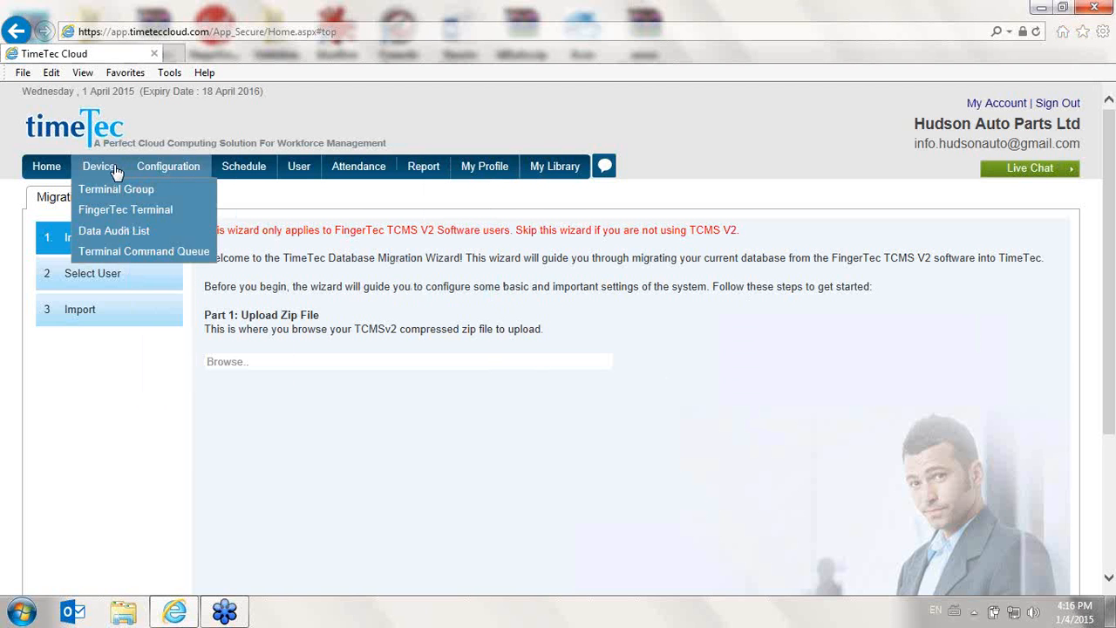
left_click(128, 198)
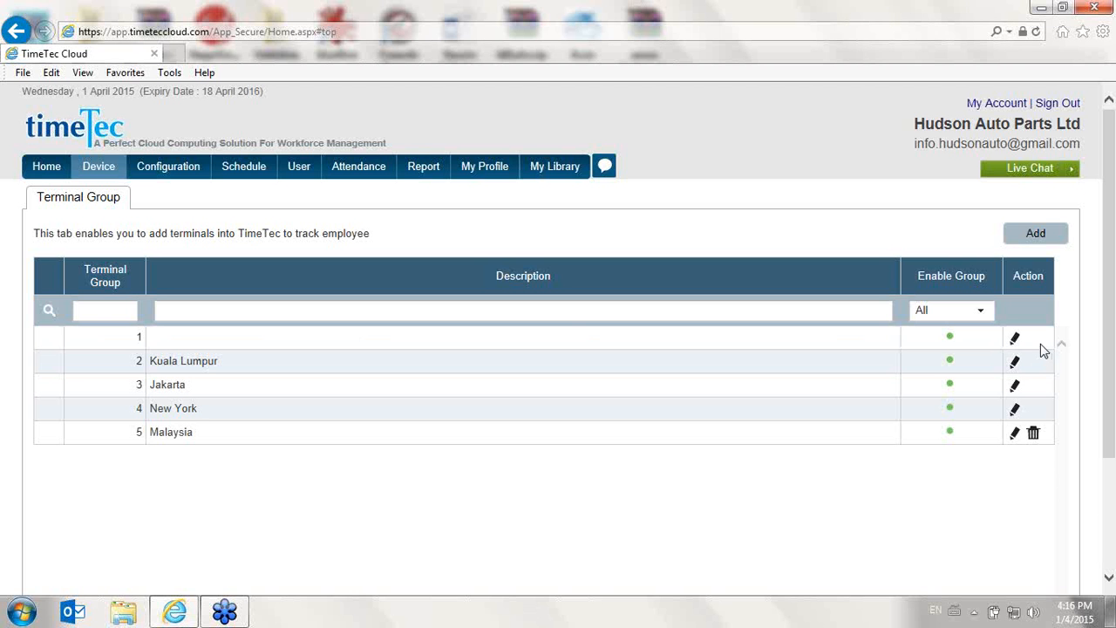
left_click(1022, 246)
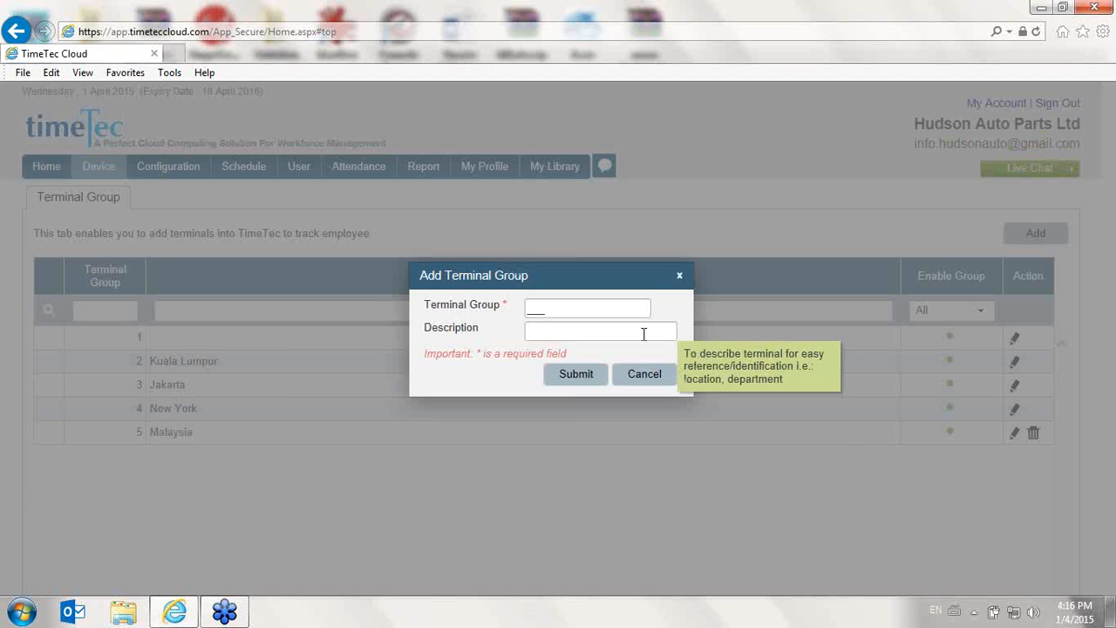
left_click_drag(567, 310, 471, 313)
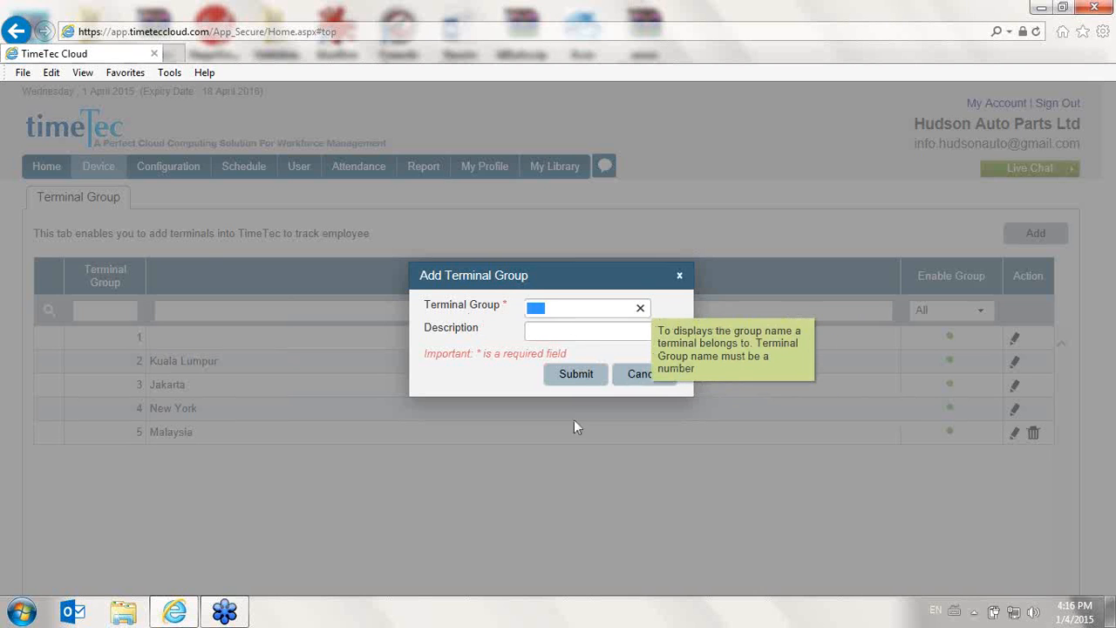
left_click(588, 330)
left_click(652, 374)
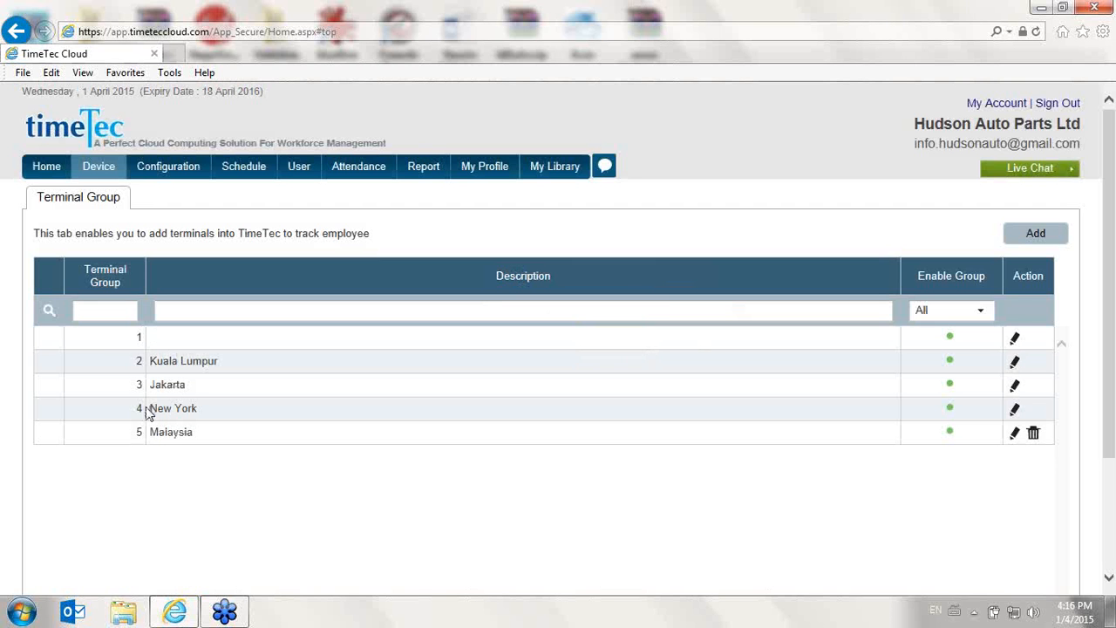
- Open the FingerTec Terminal list, open the Add Terminal dialog, view the terminal group choices, and close it
mouse_move(95, 175)
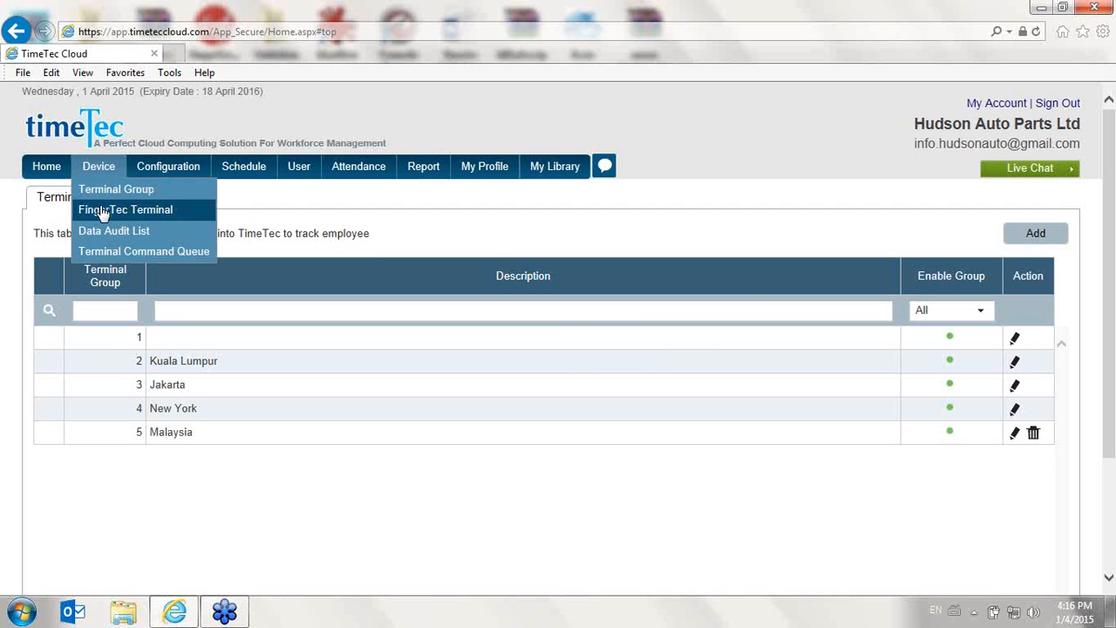
left_click(102, 211)
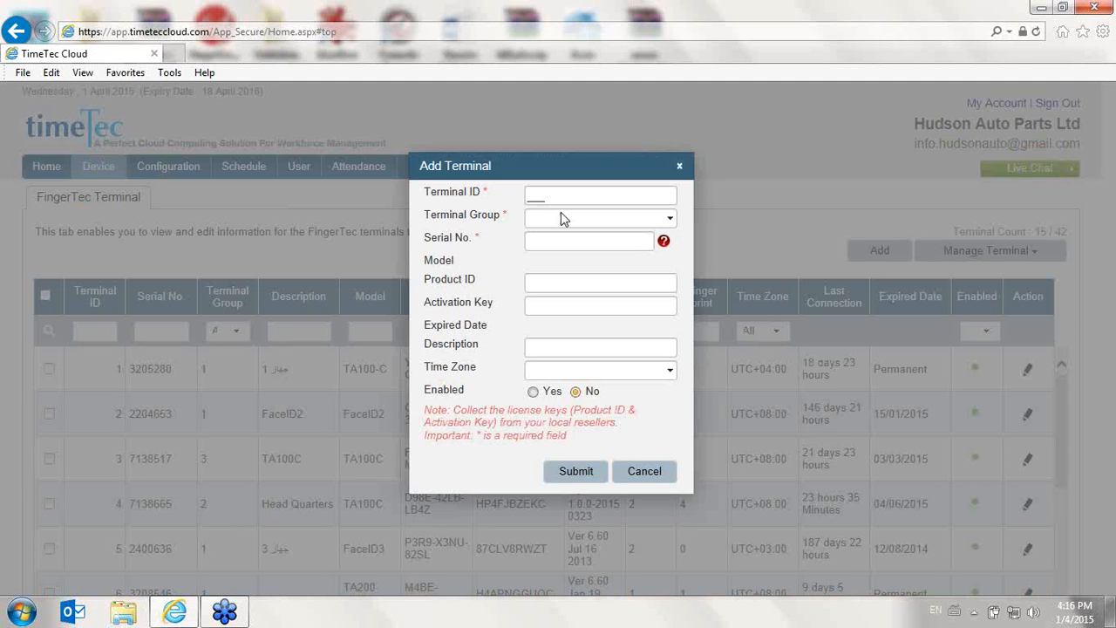
mouse_move(628, 226)
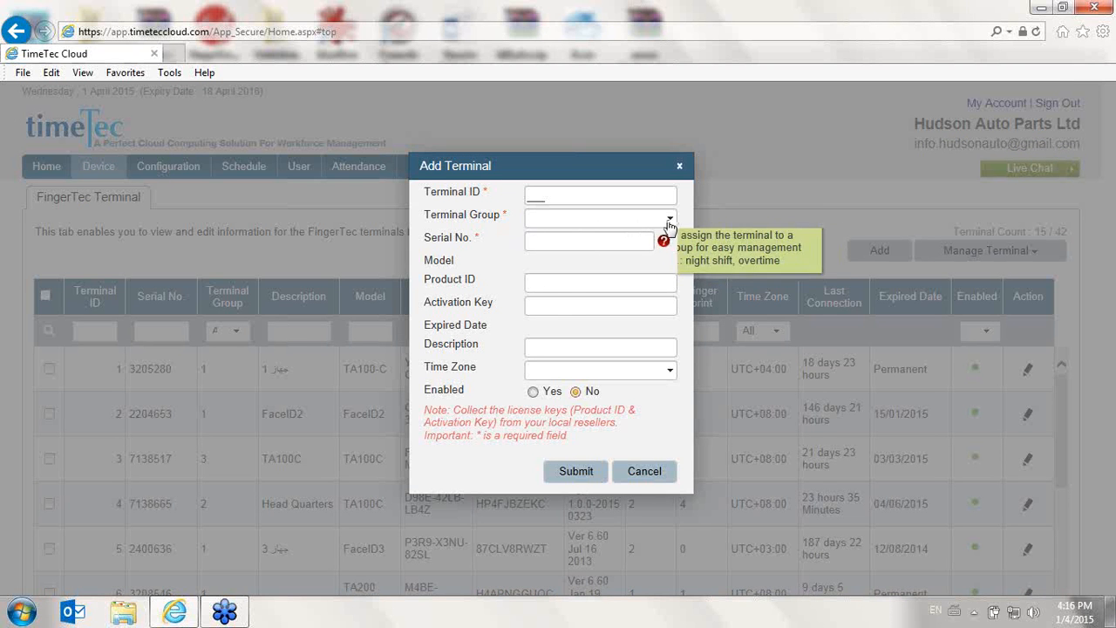
left_click(669, 218)
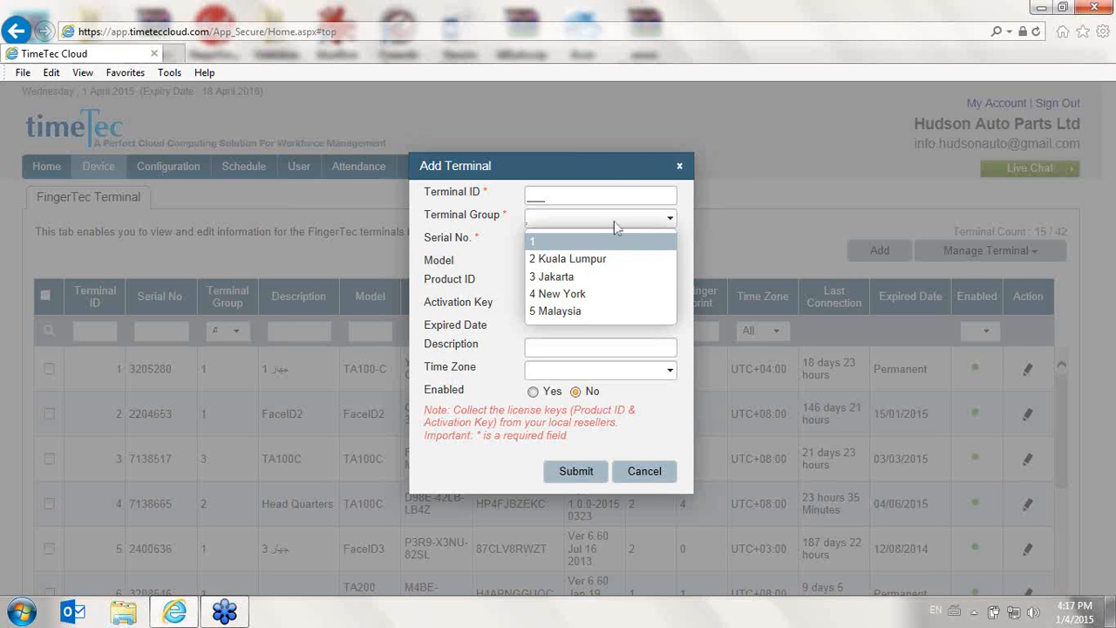
left_click(616, 172)
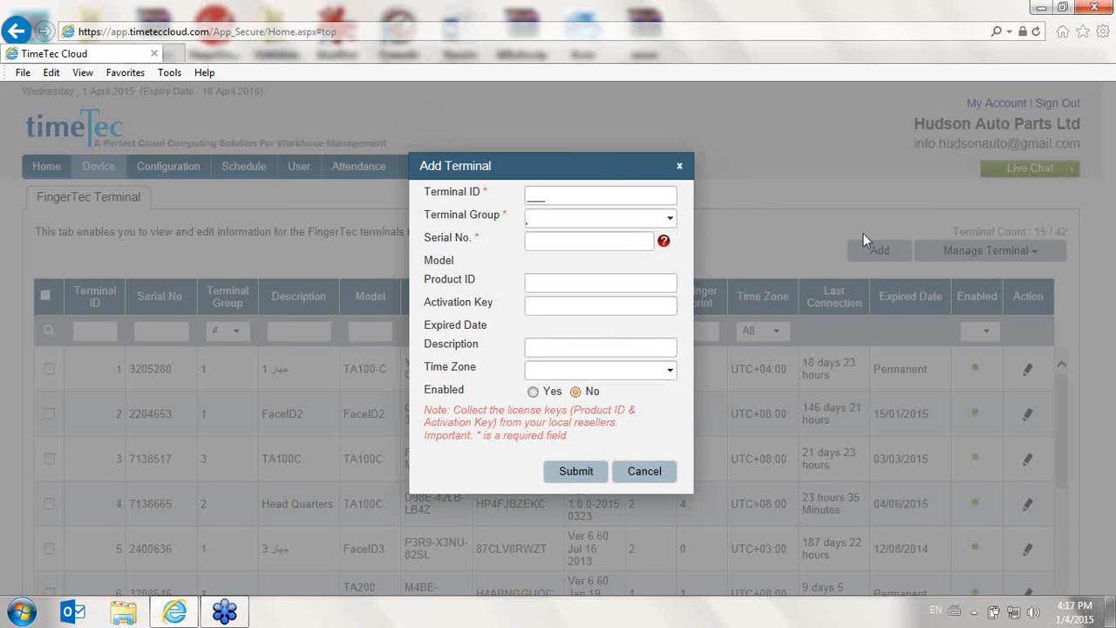
left_click(681, 167)
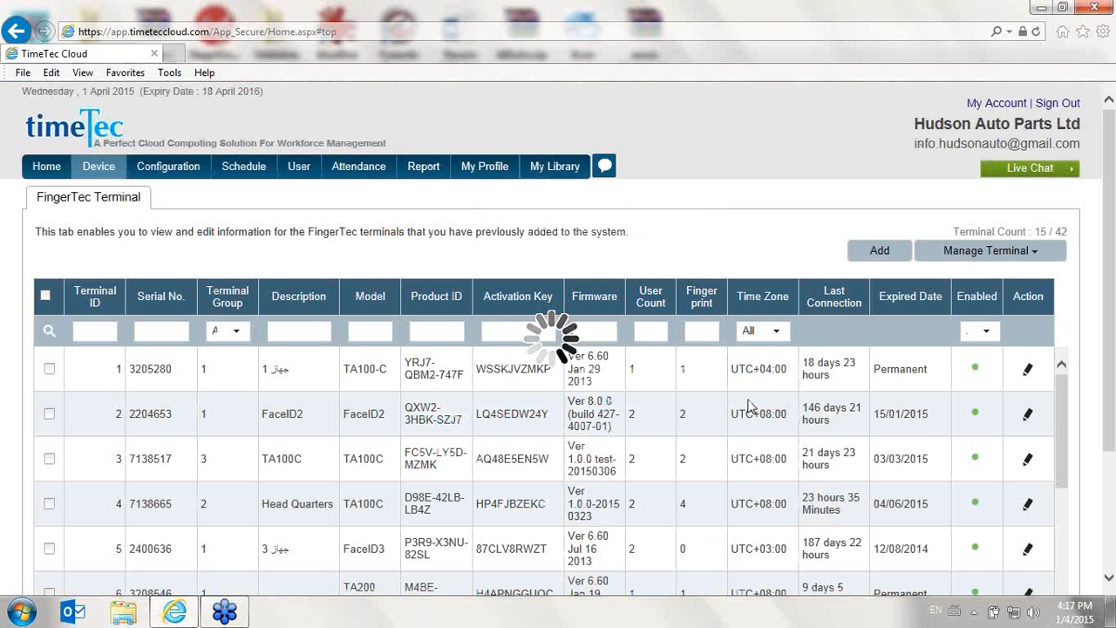
- Fill the Add Terminal form with Terminal ID 100, Terminal Group 1 and Enabled Yes, then cancel it
left_click(892, 259)
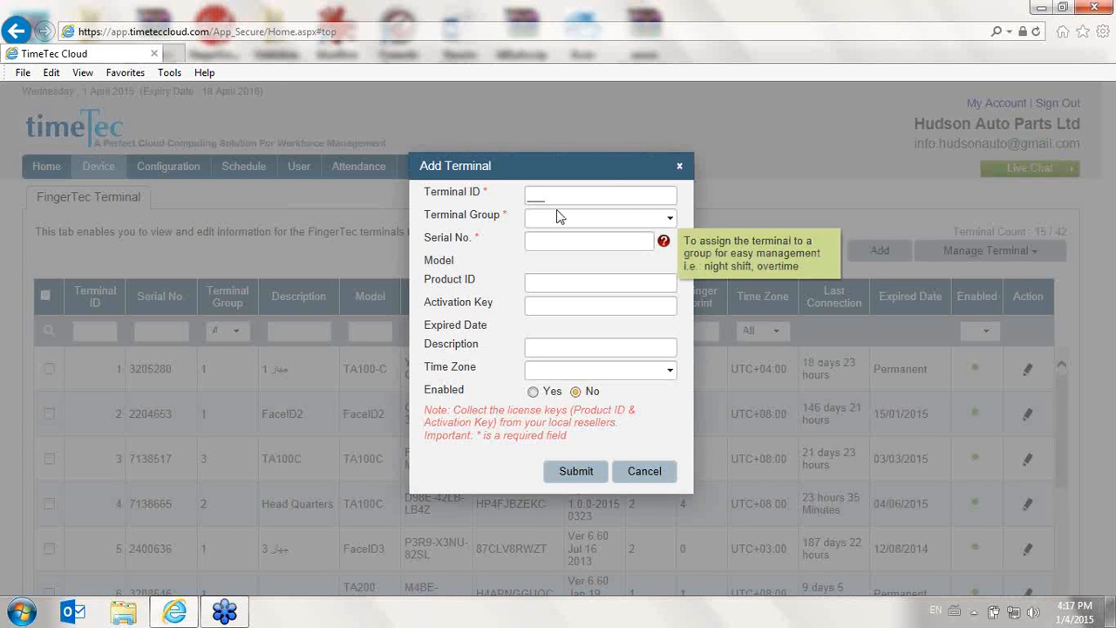
left_click(559, 216)
left_click(491, 197)
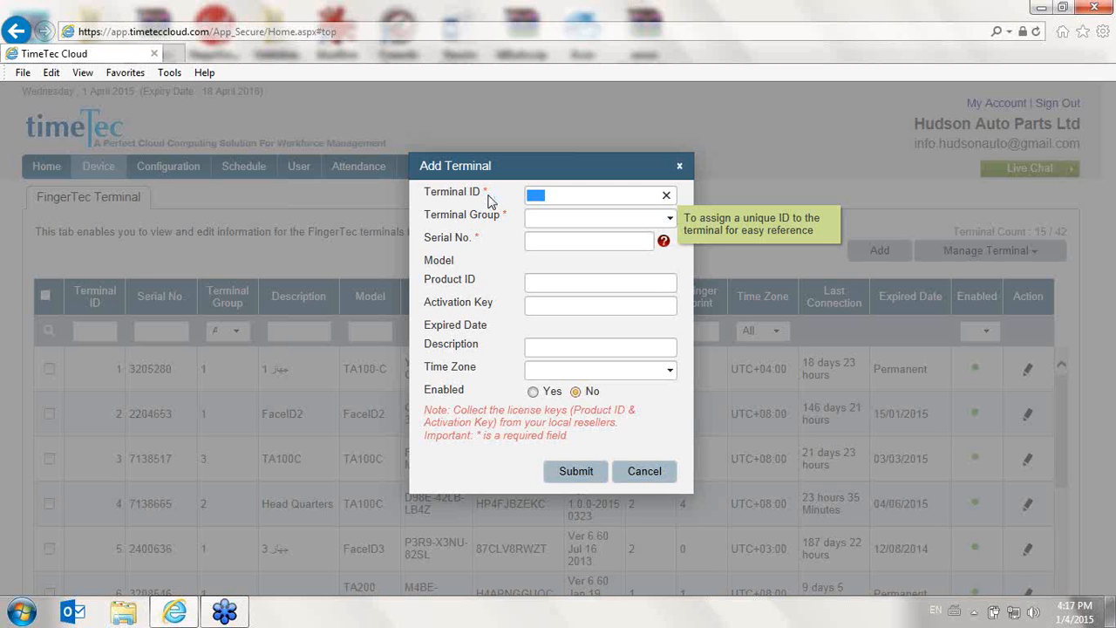
type("100")
left_click(526, 219)
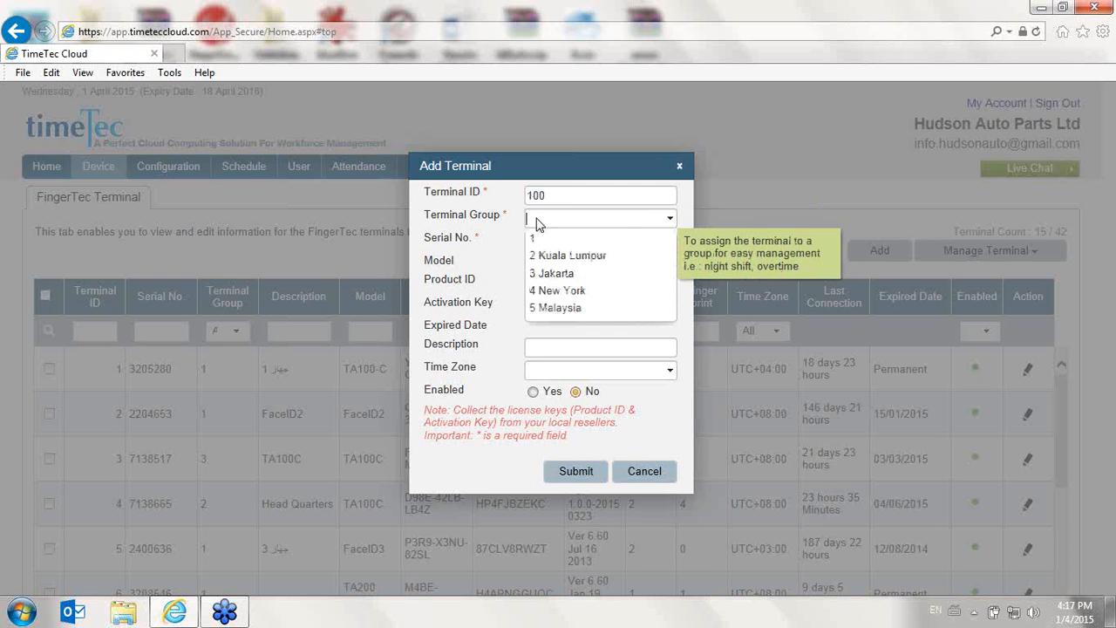
left_click(558, 243)
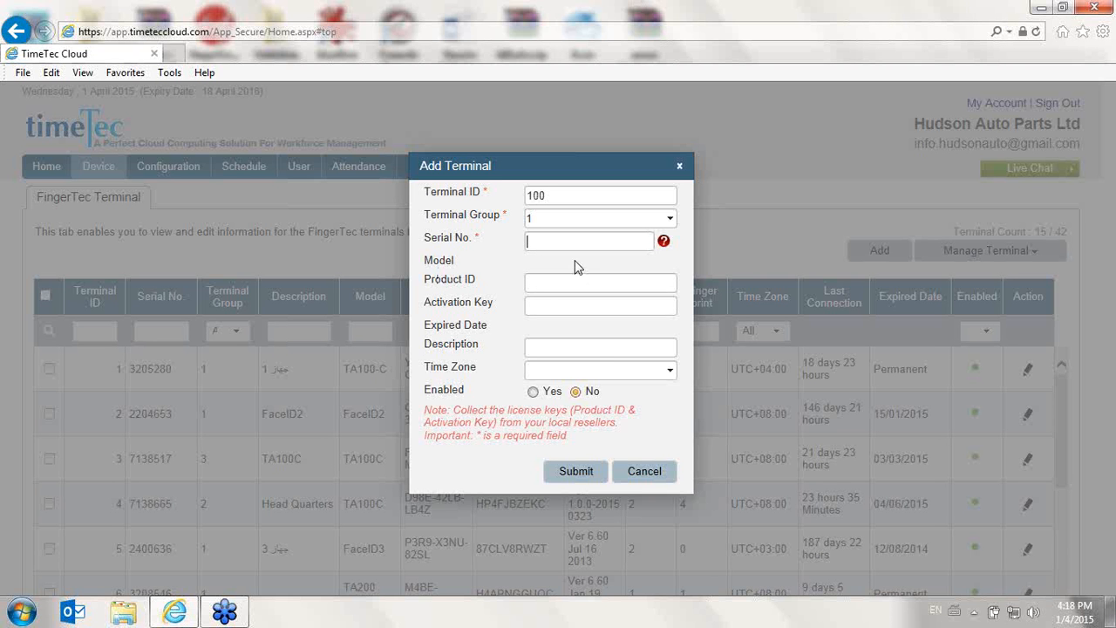
left_click(587, 283)
left_click(573, 346)
left_click(668, 372)
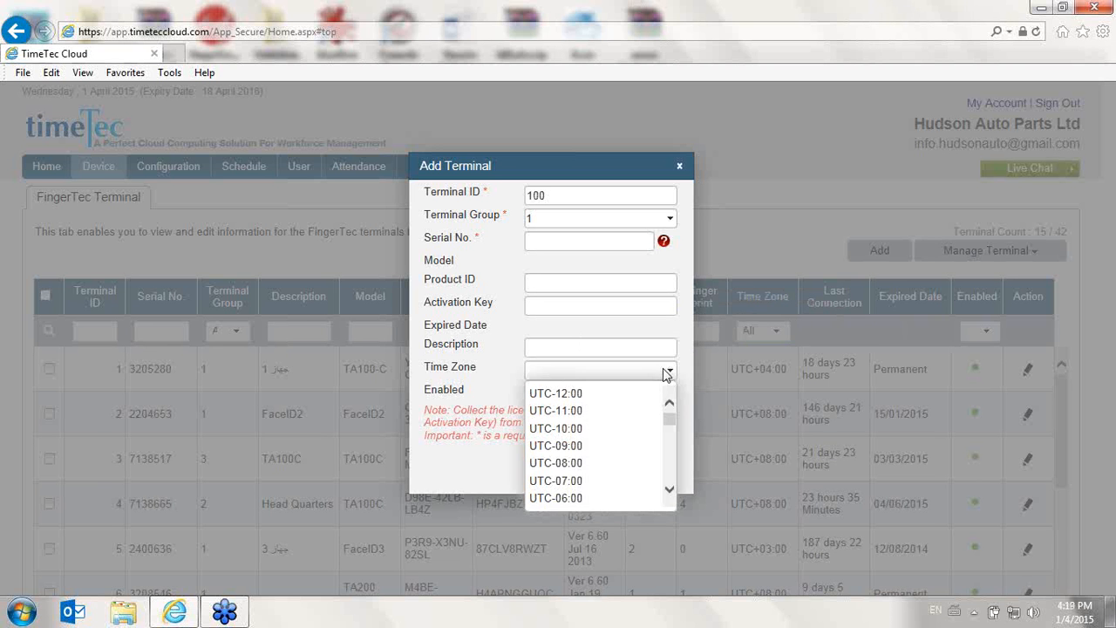
left_click(669, 372)
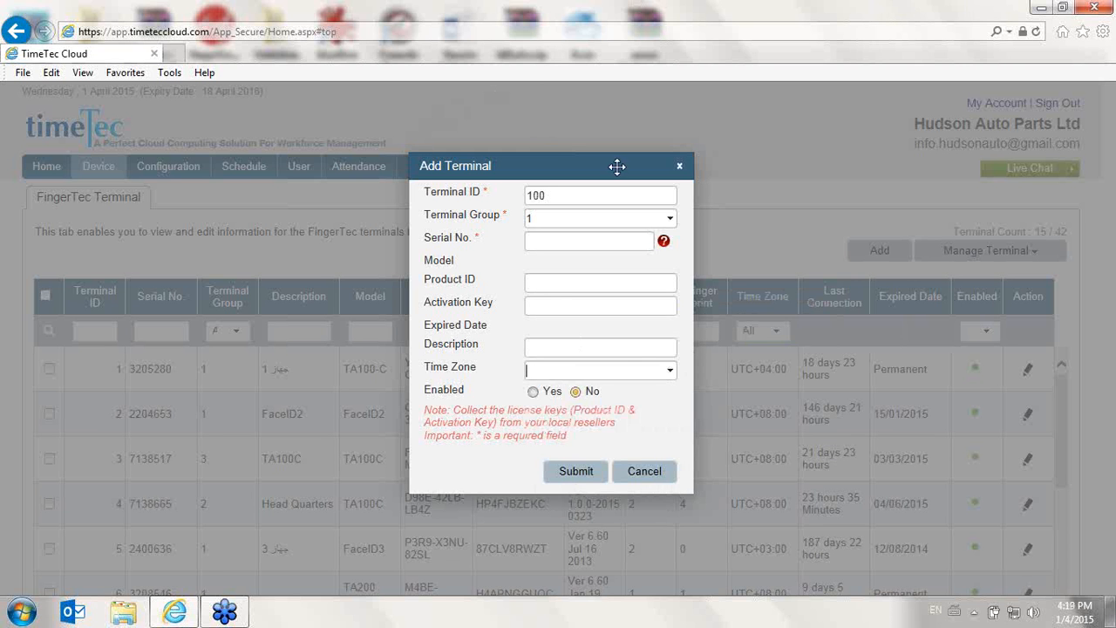
left_click(534, 393)
left_click(621, 479)
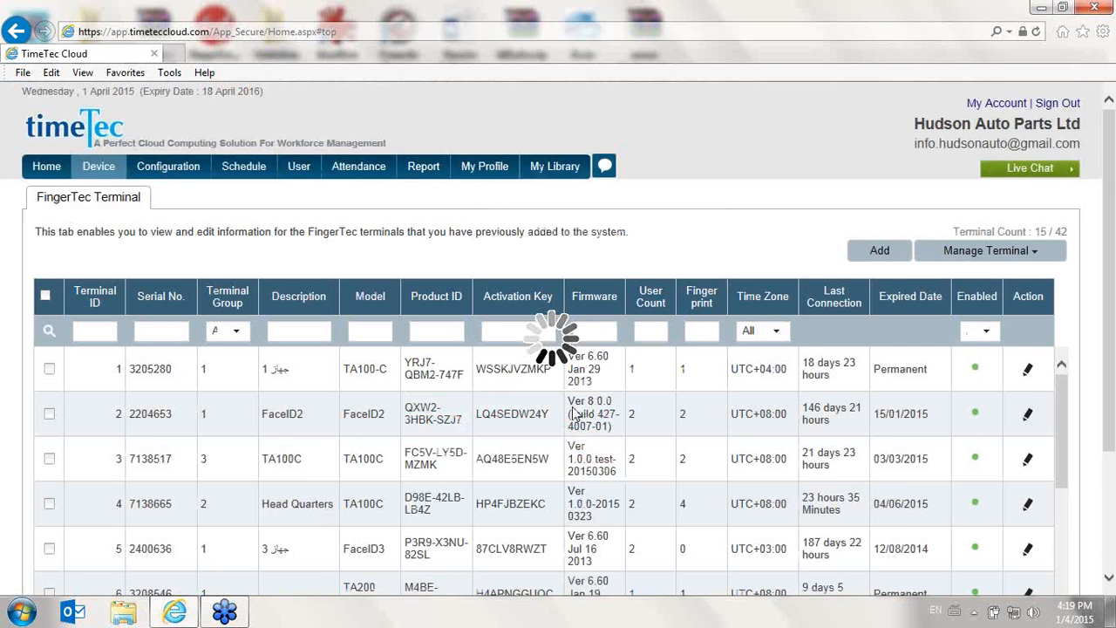
- Sign out of the Hudson Auto Parts account and open the TimeTec login page
scroll(569, 403, "down", 2)
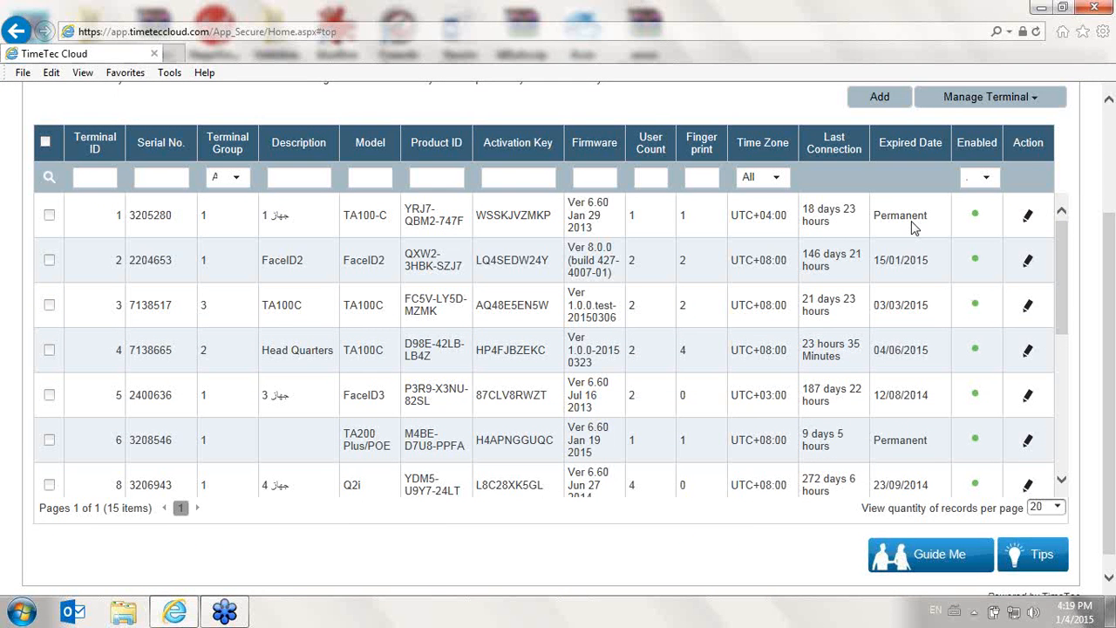
left_click(179, 60)
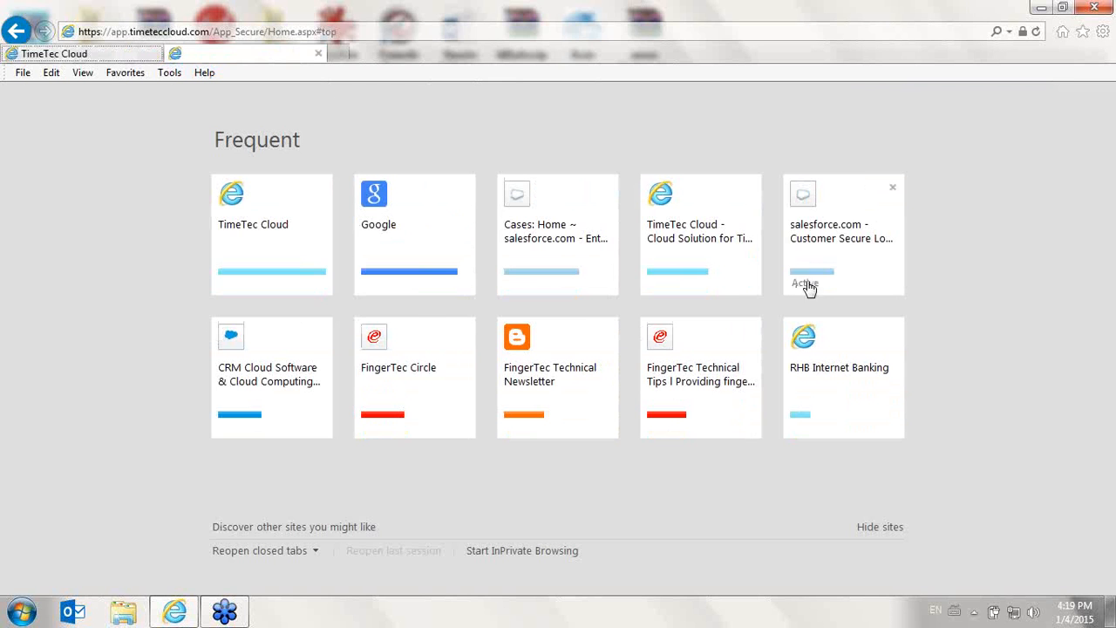
left_click(125, 53)
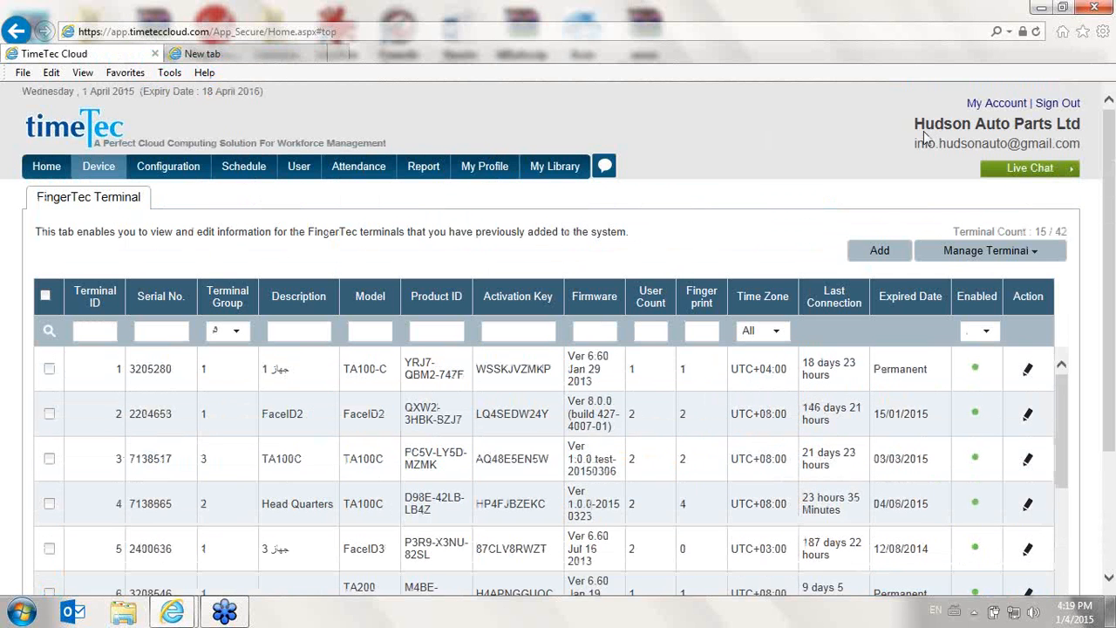
left_click(1059, 104)
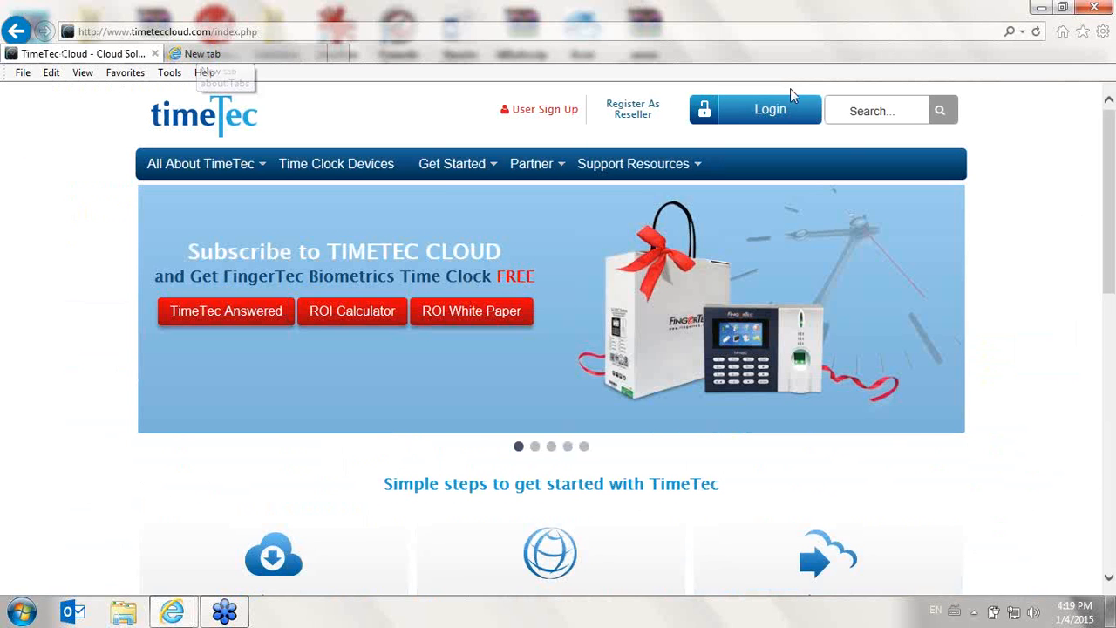
left_click(818, 124)
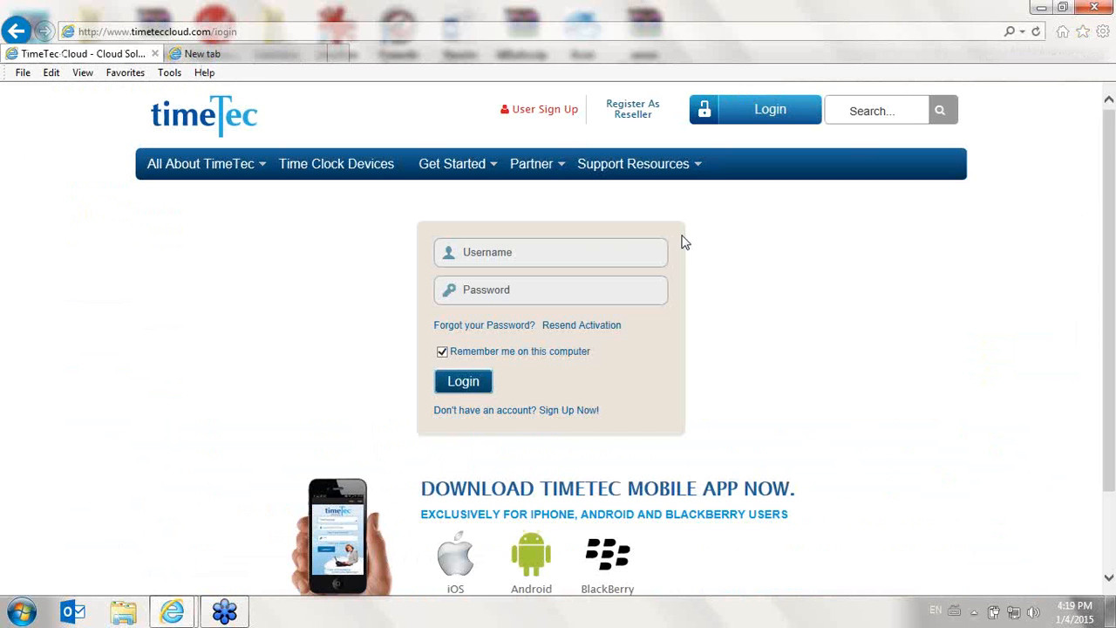
- Log in with the account's e-mail address and password
left_click(640, 240)
key("Tab")
type("********")
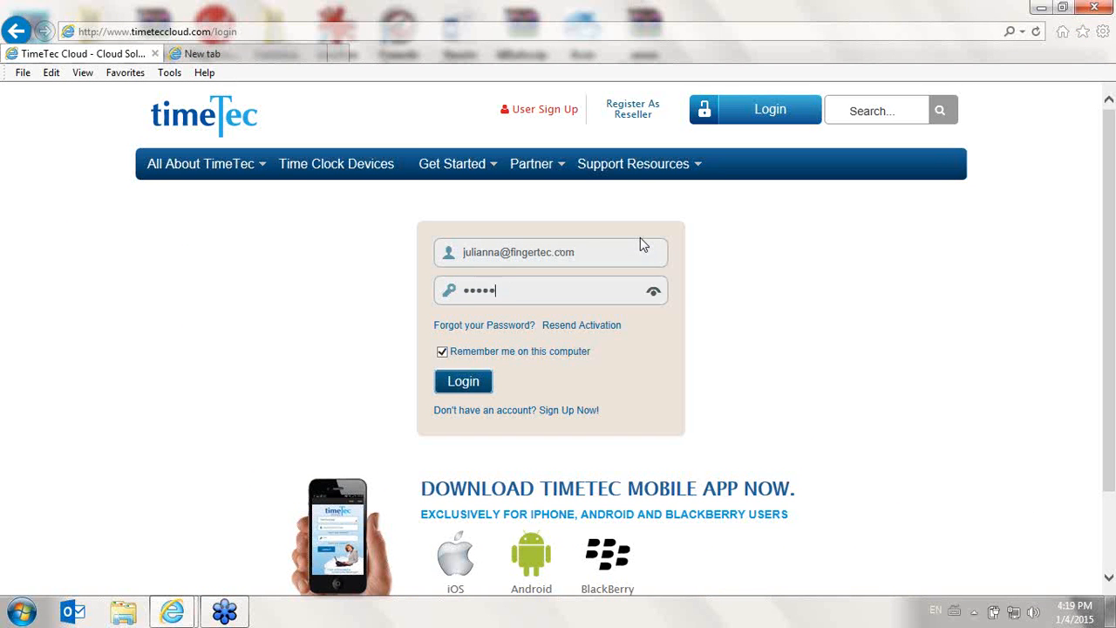
key("Return")
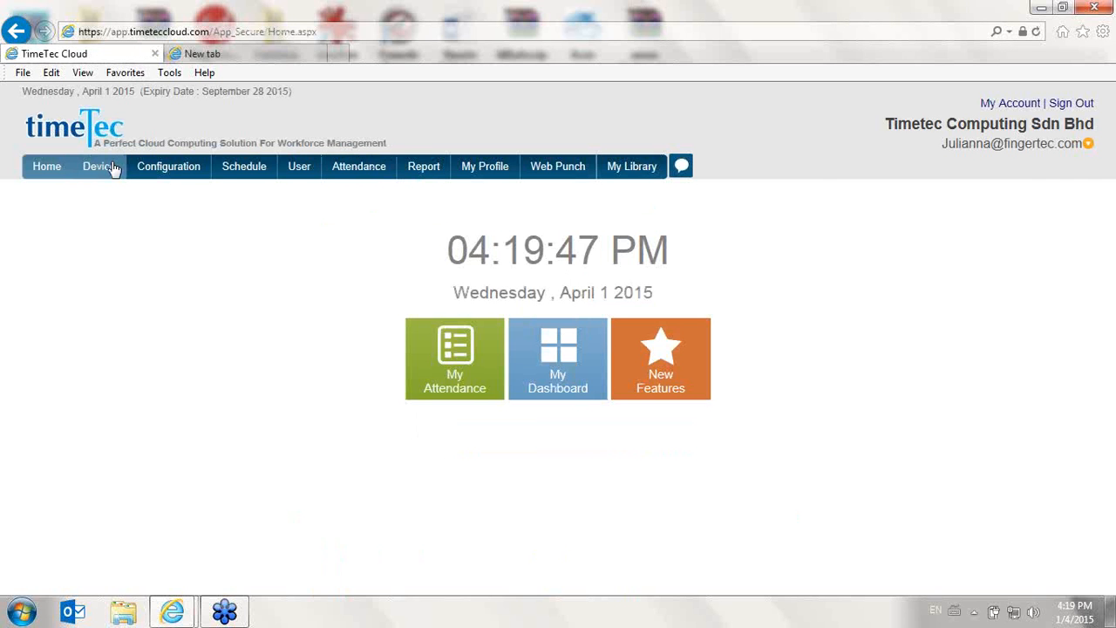
- Open the FingerTec Terminal list and select terminals 11 and 12
mouse_move(108, 169)
left_click(124, 213)
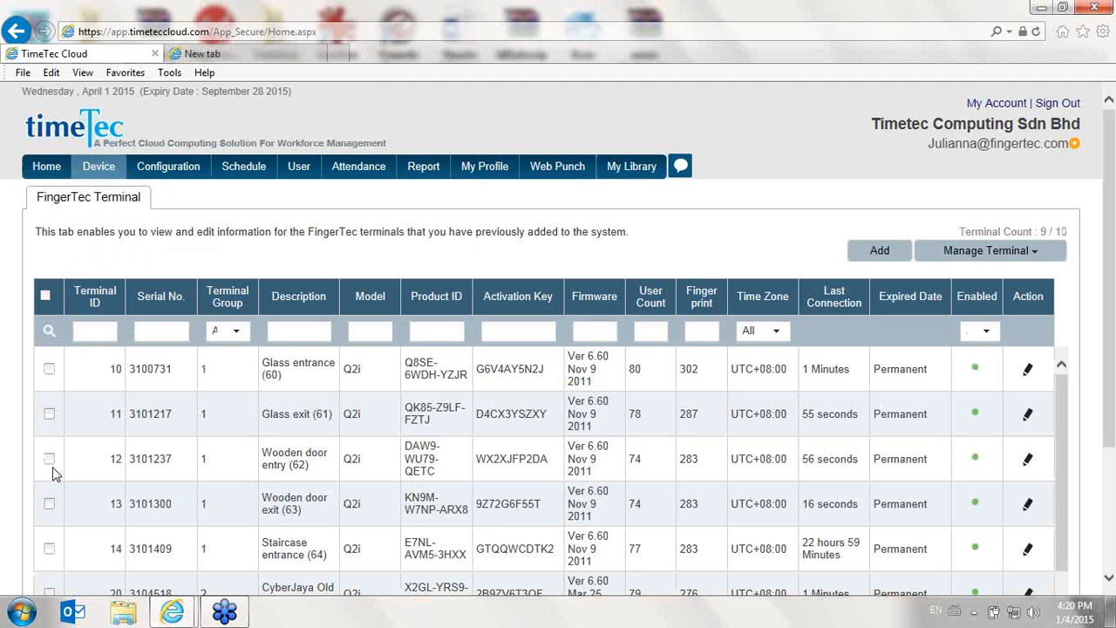
left_click(49, 417)
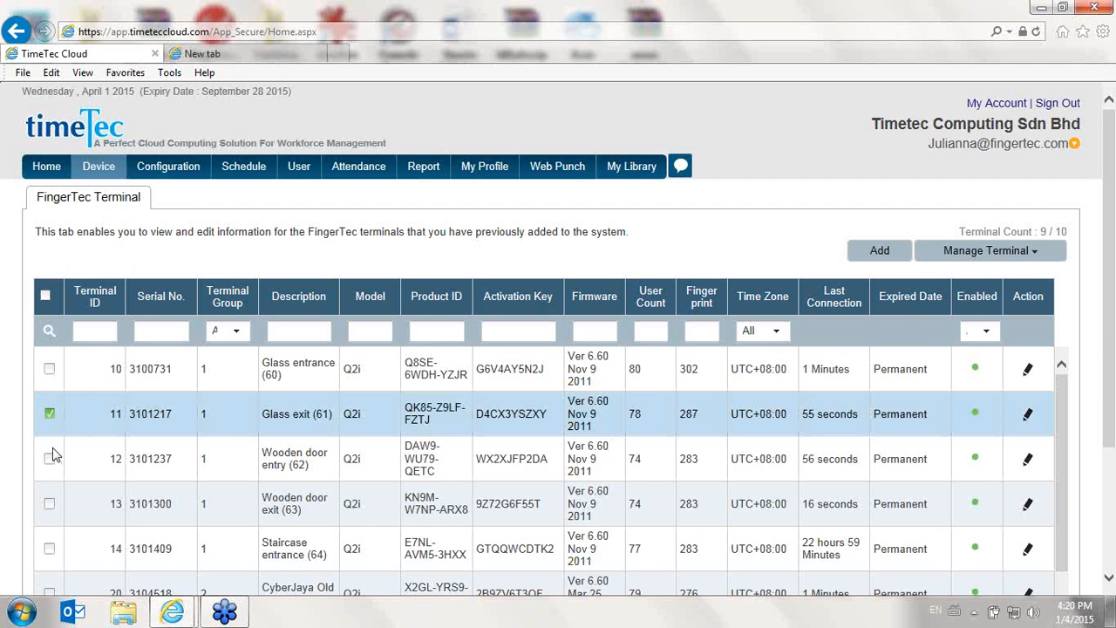
left_click(50, 461)
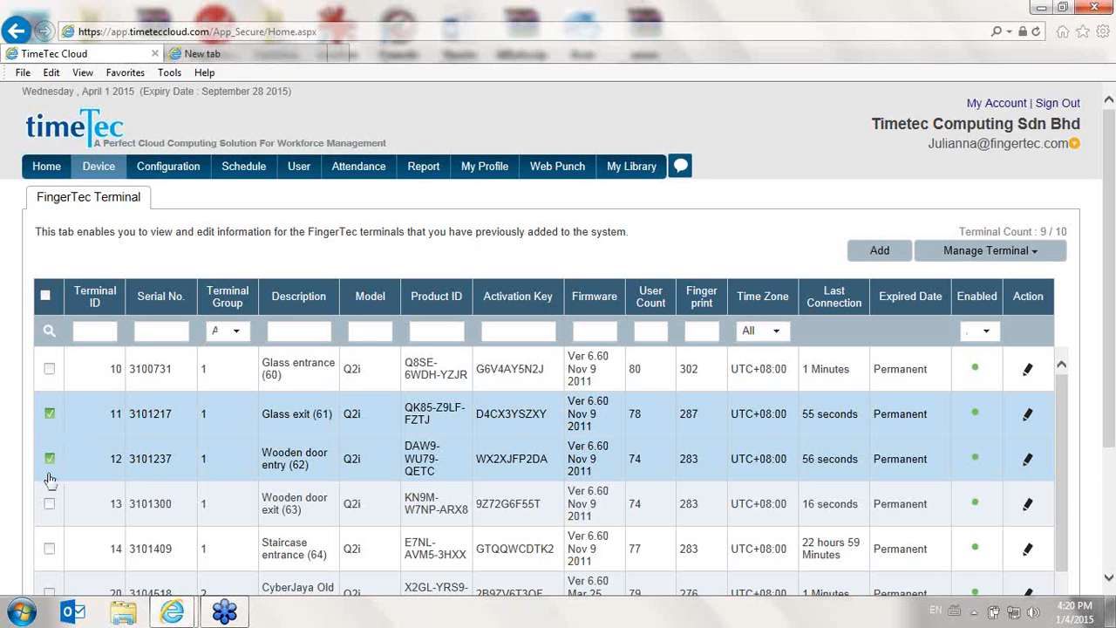
- Open Upload User for the selected terminals, tick users 1002 and 1003, and cancel the dialog
left_click(992, 258)
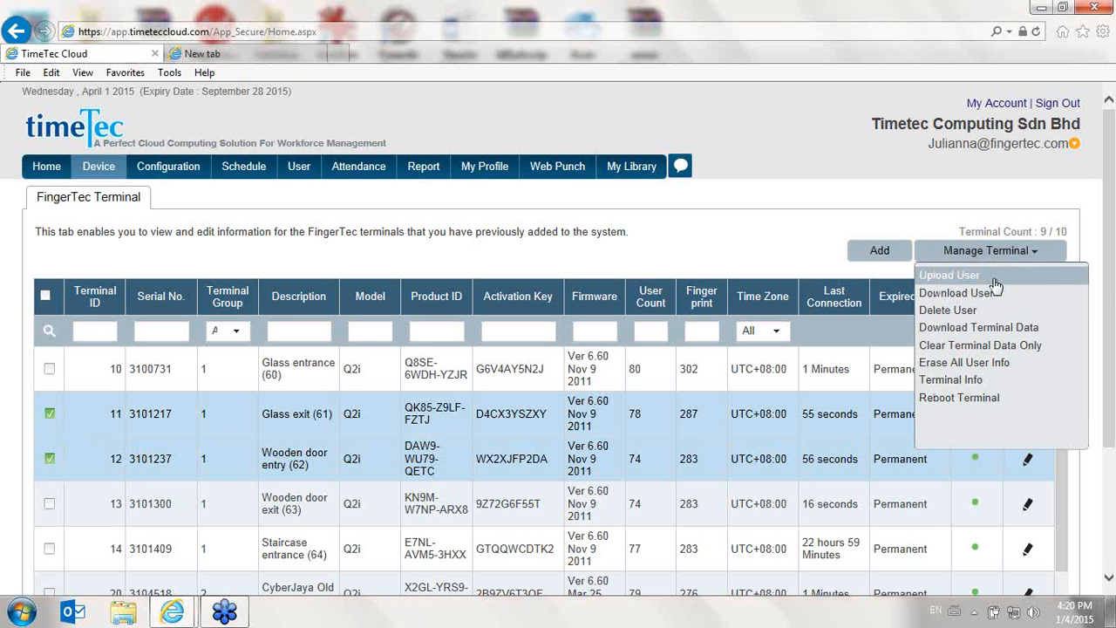
left_click(997, 277)
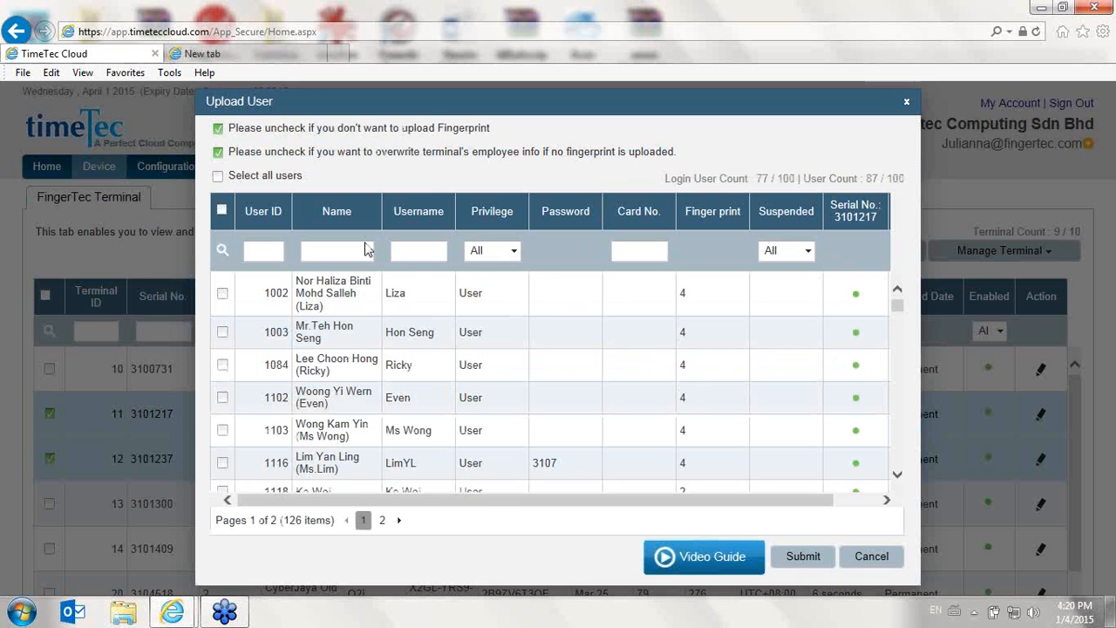
left_click_drag(898, 310, 902, 277)
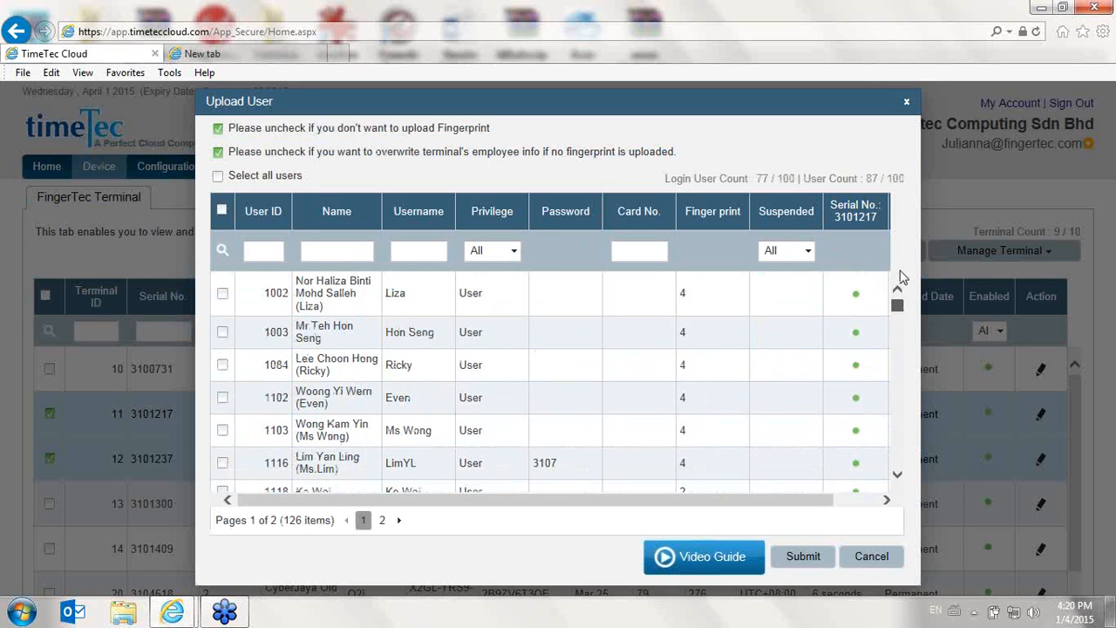
left_click(223, 293)
left_click(224, 333)
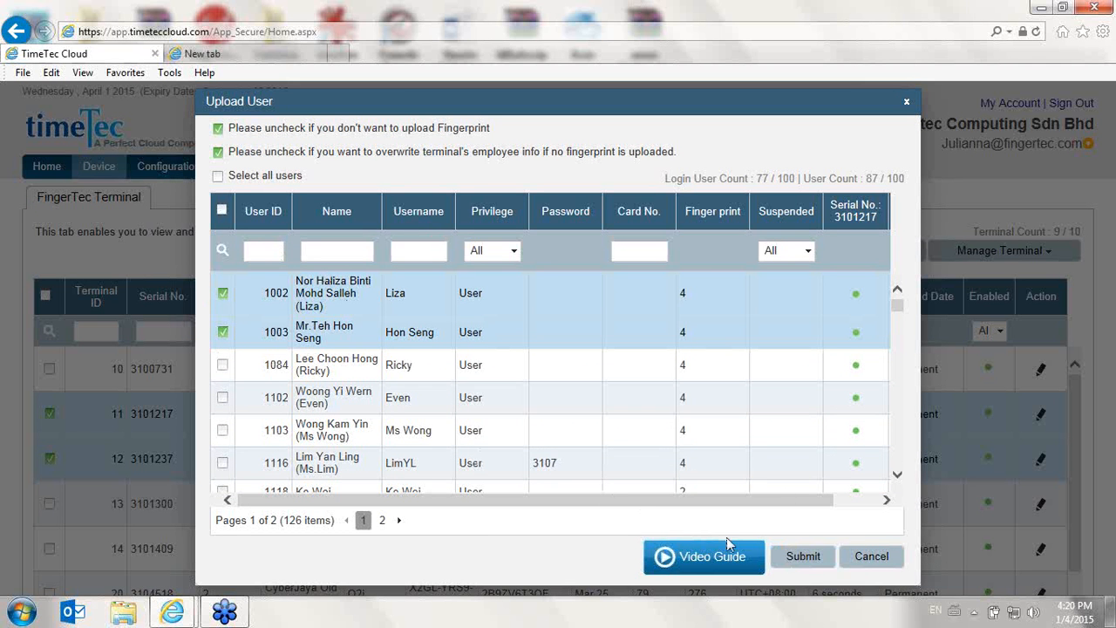
left_click(858, 567)
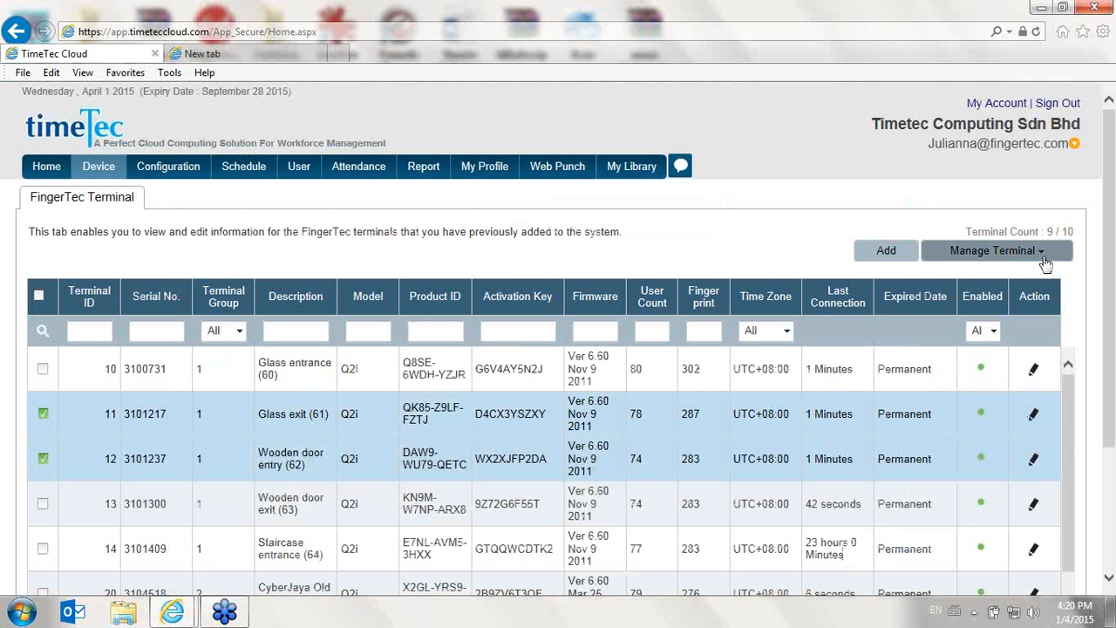
- Request Terminal Info for the selected terminals and confirm both prompts
left_click(1044, 254)
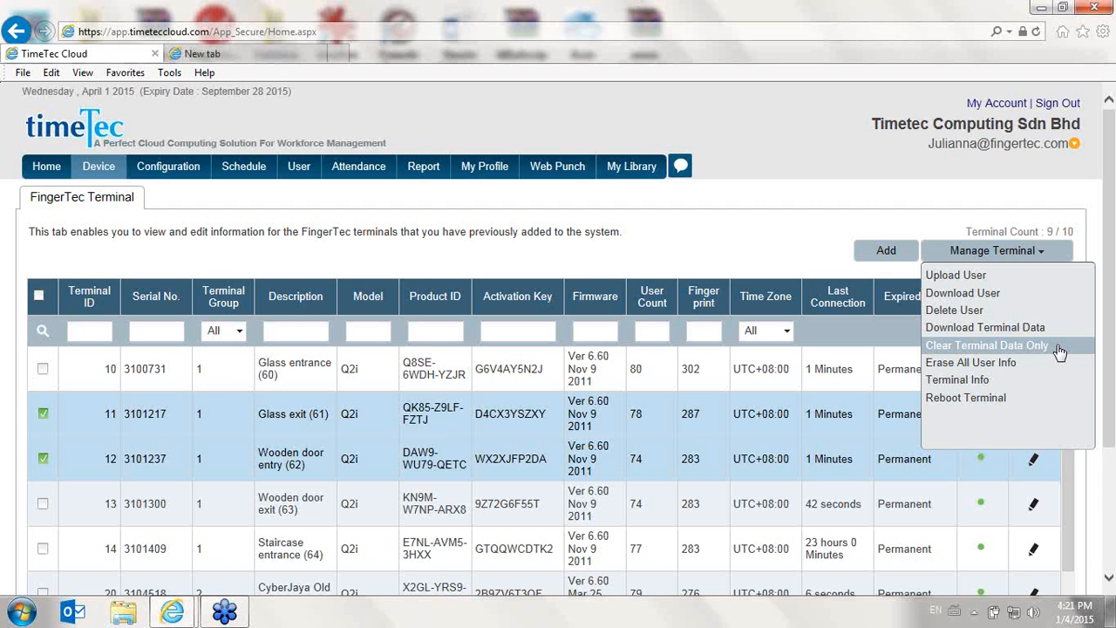
left_click(1000, 384)
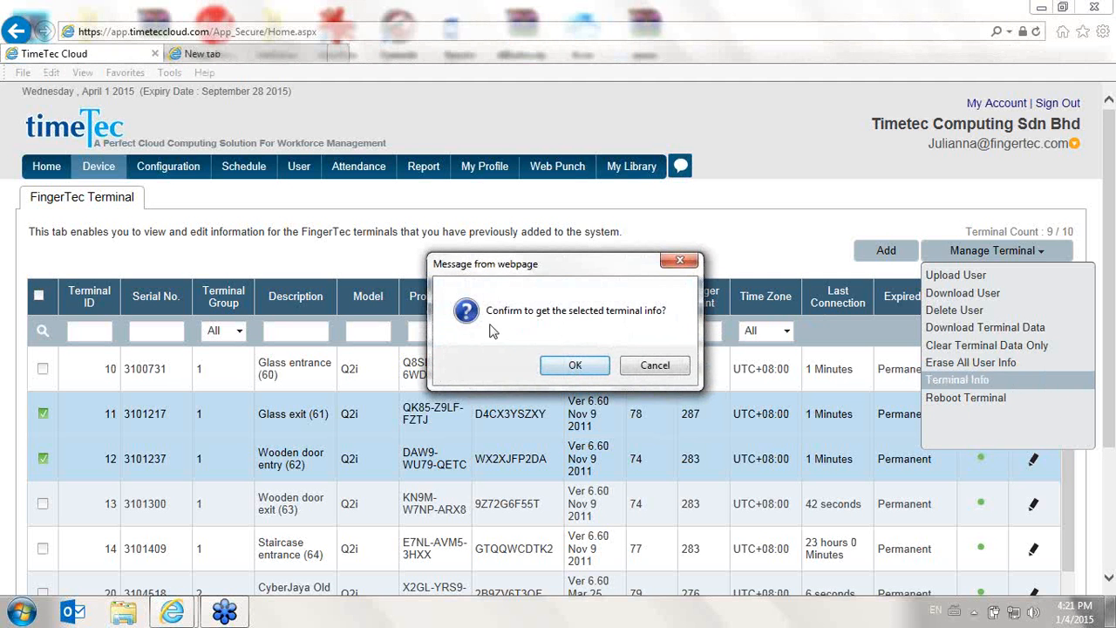
left_click(575, 366)
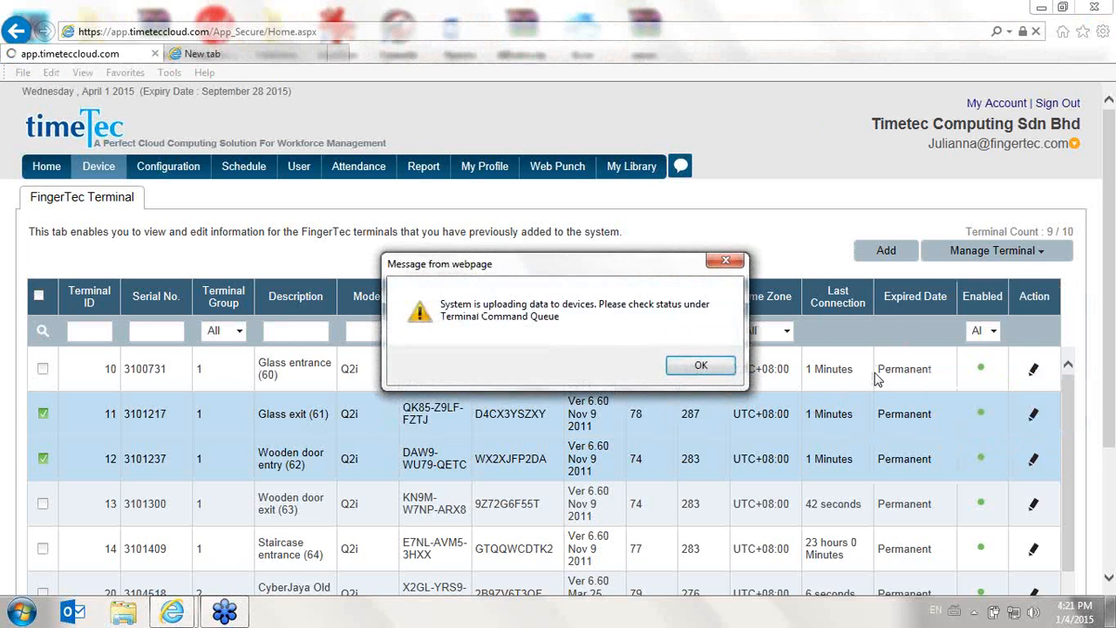
left_click(720, 366)
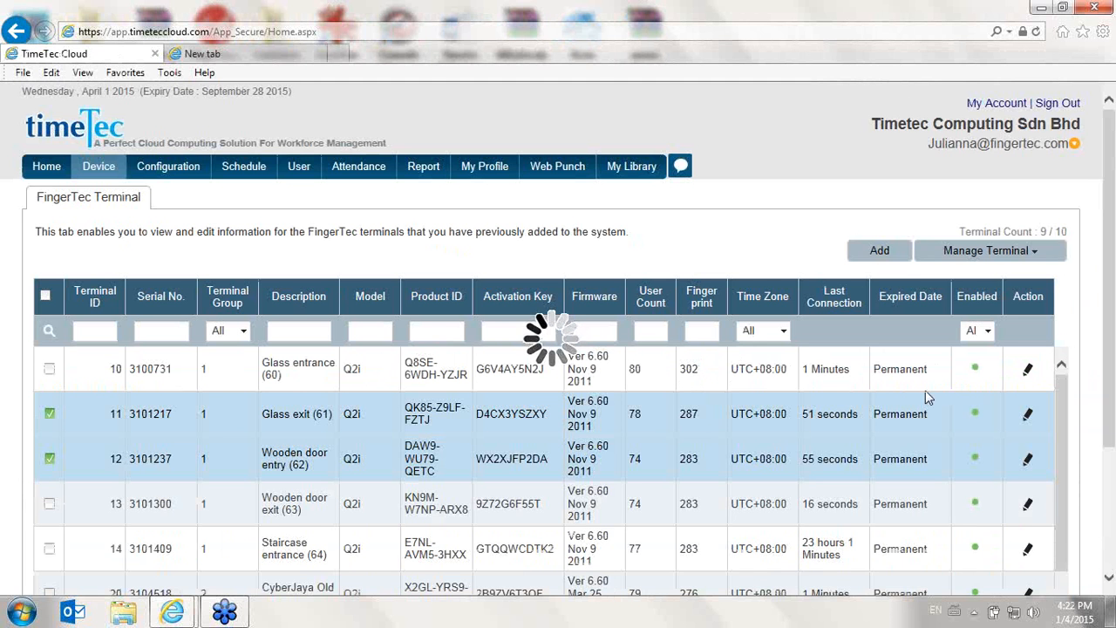
scroll(868, 404, "down", 3)
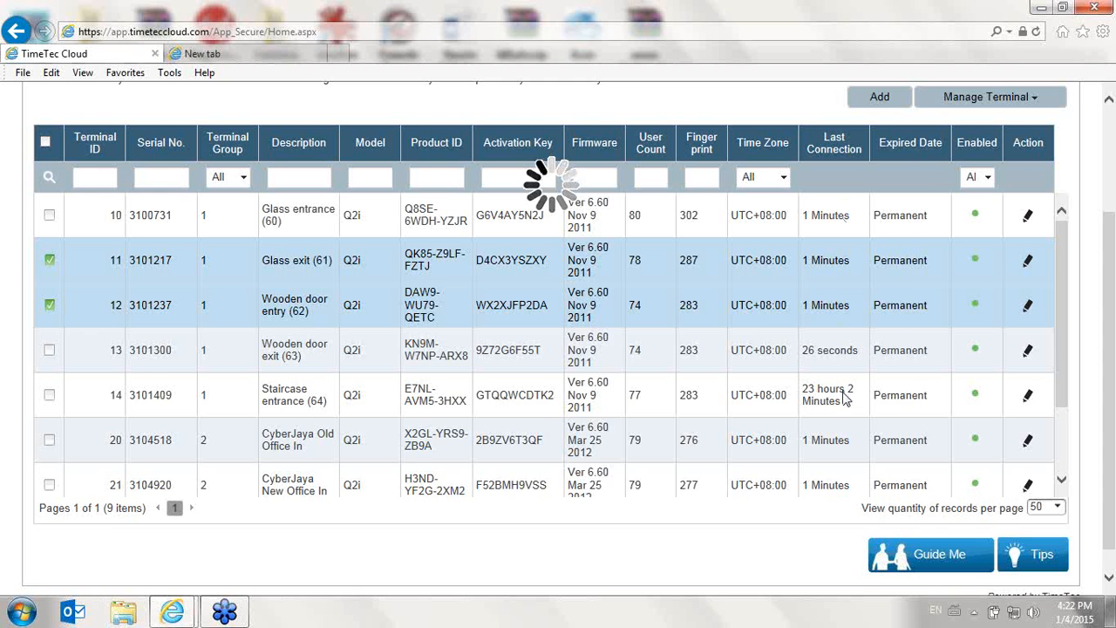
scroll(833, 222, "up", 3)
scroll(860, 390, "down", 2)
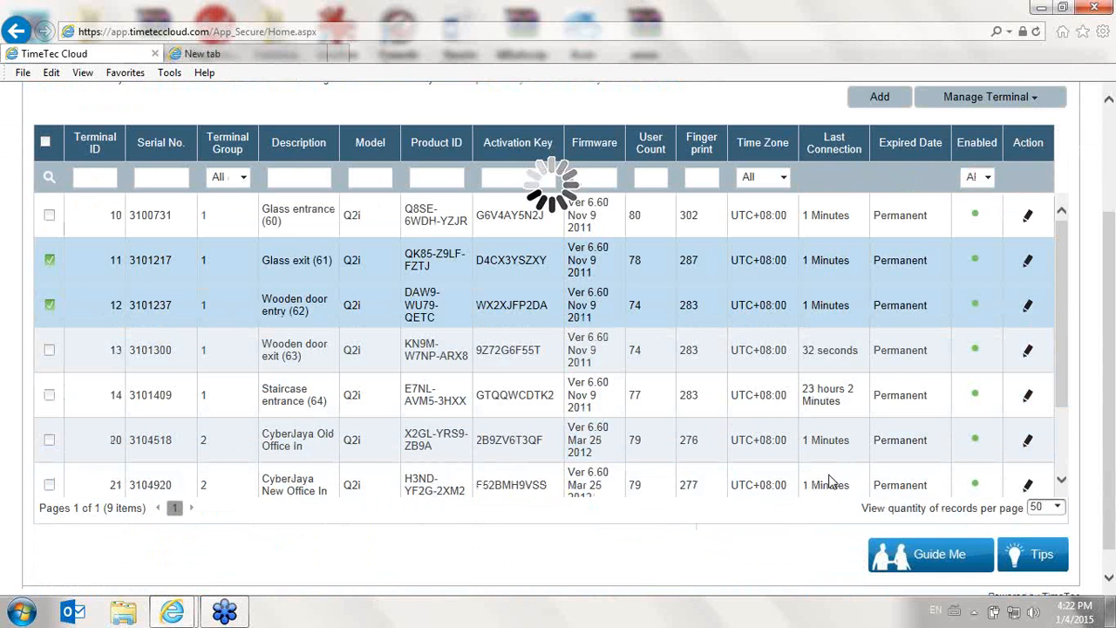
scroll(832, 436, "up", 2)
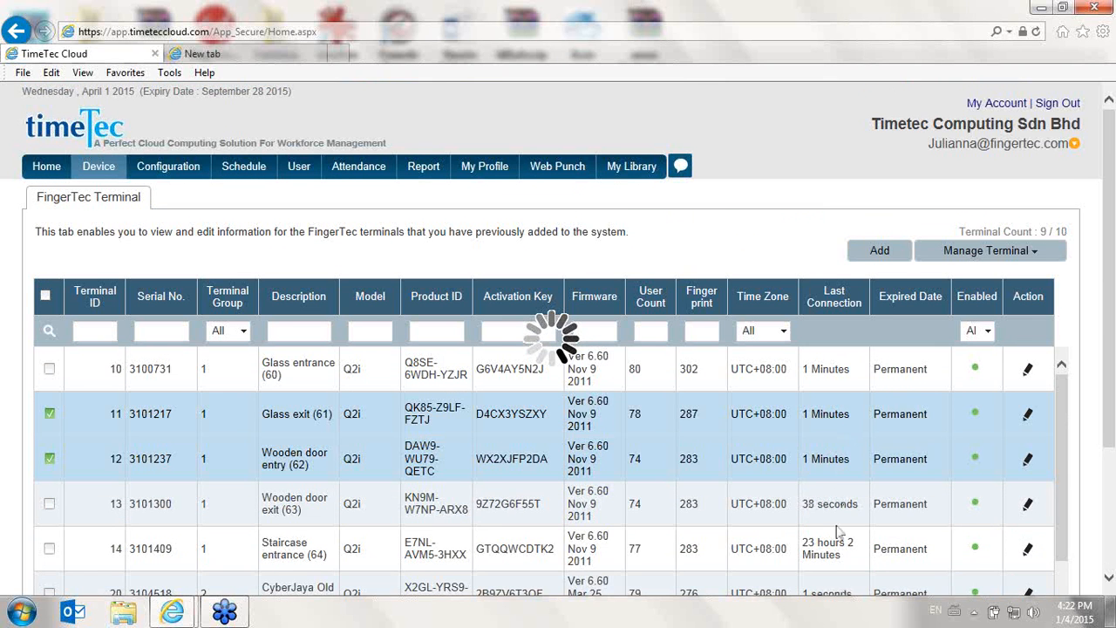
- Leave the FingerTec Terminal page and go to the timeteccloud.com home page
scroll(842, 536, "down", 2)
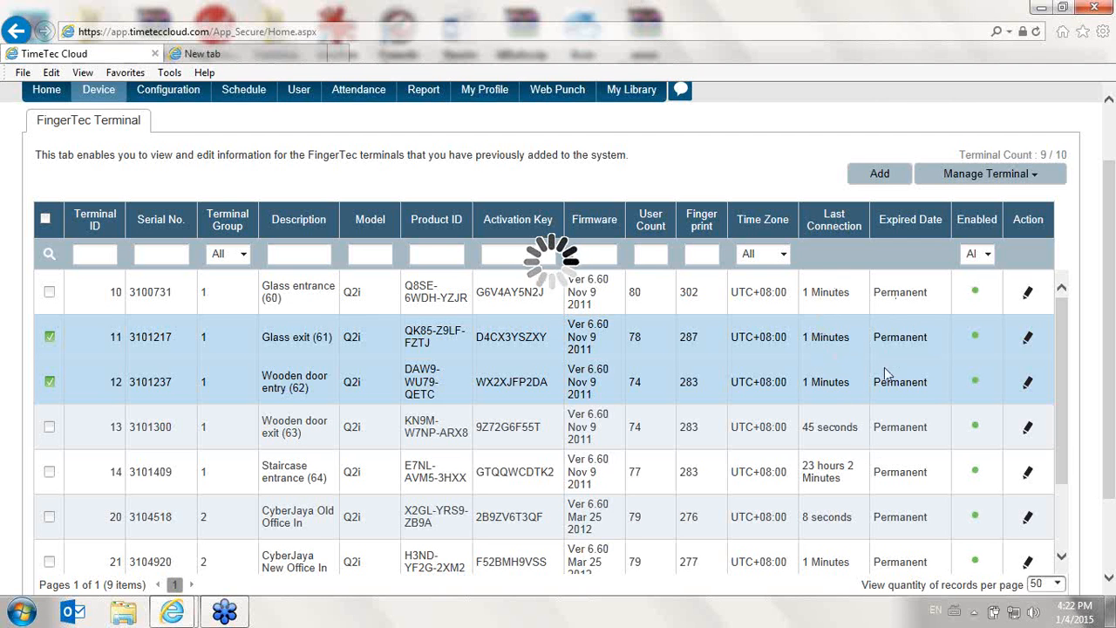
left_click(457, 36)
key("Return")
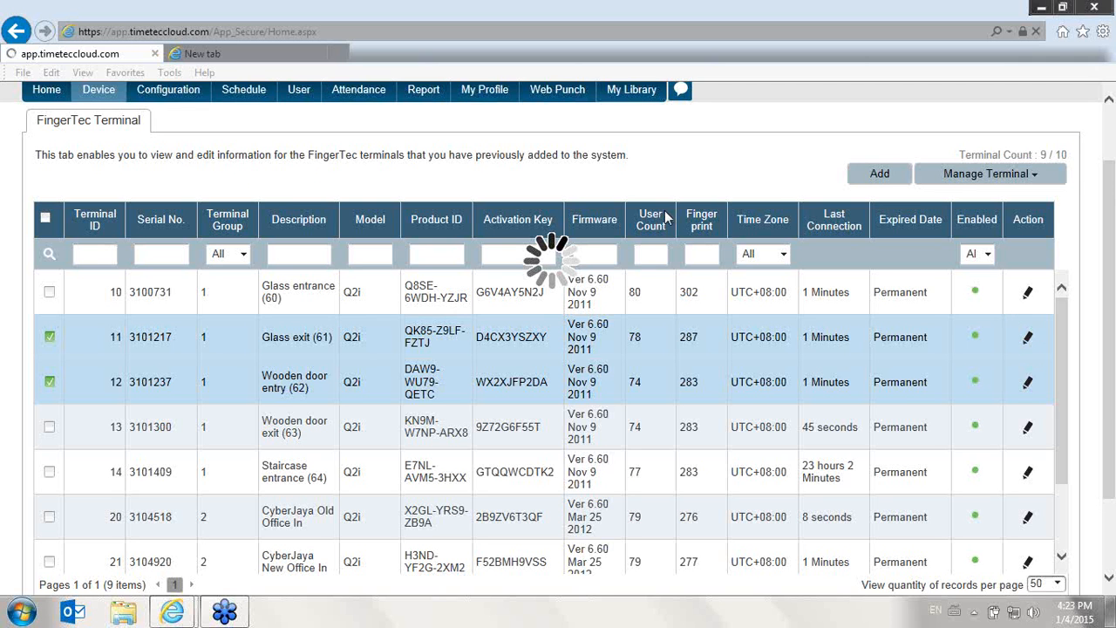
left_click(315, 37)
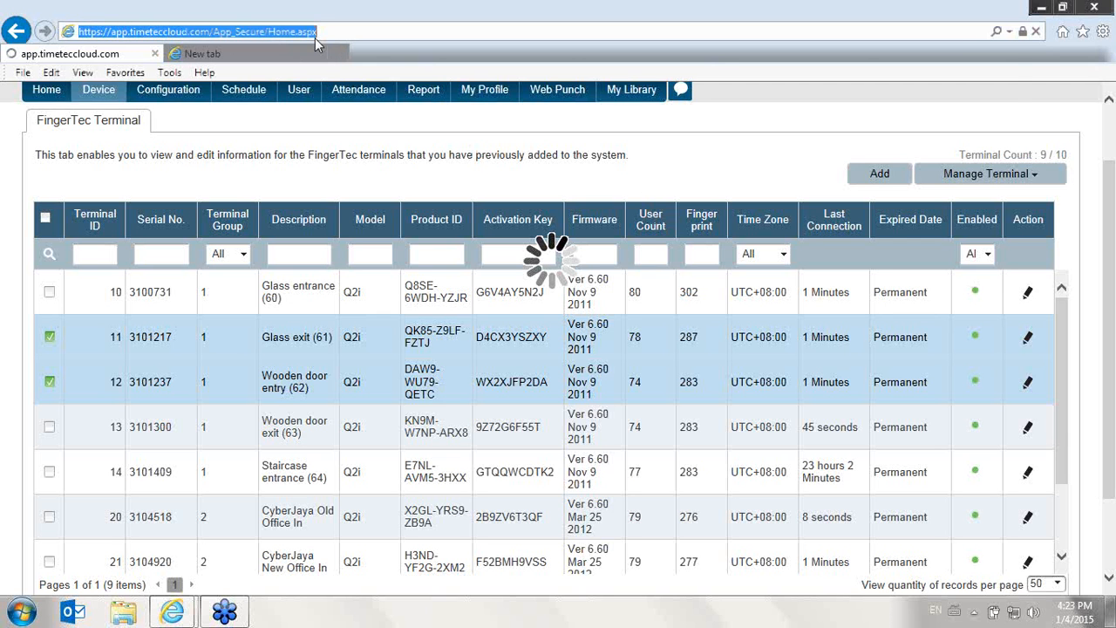
type("t")
key("Return")
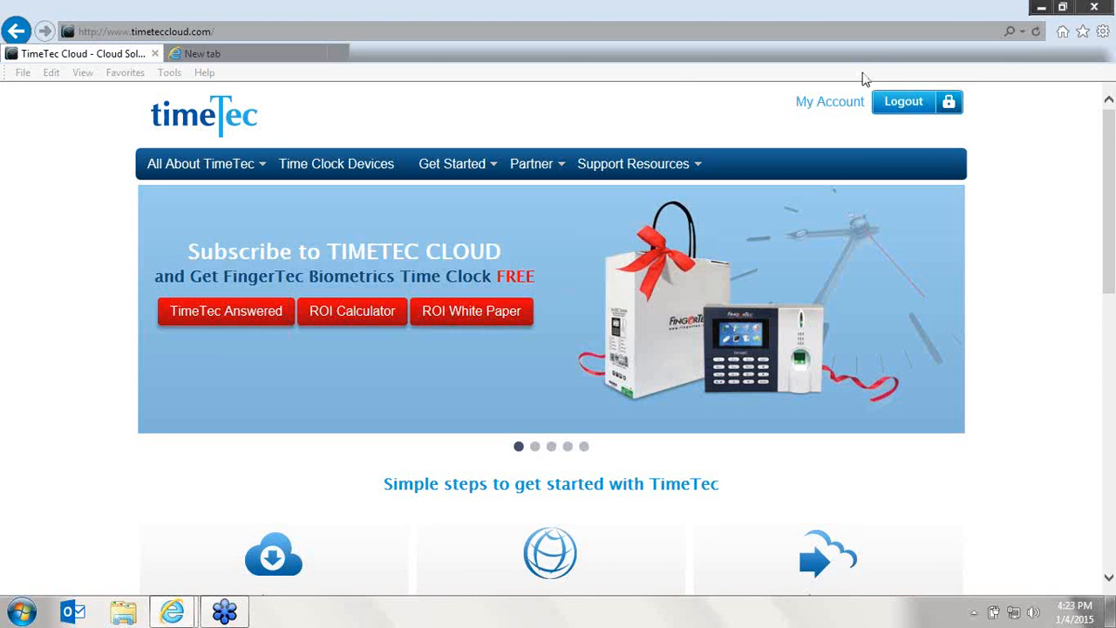
- Log out and log back in with the account's e-mail address and password
left_click(912, 104)
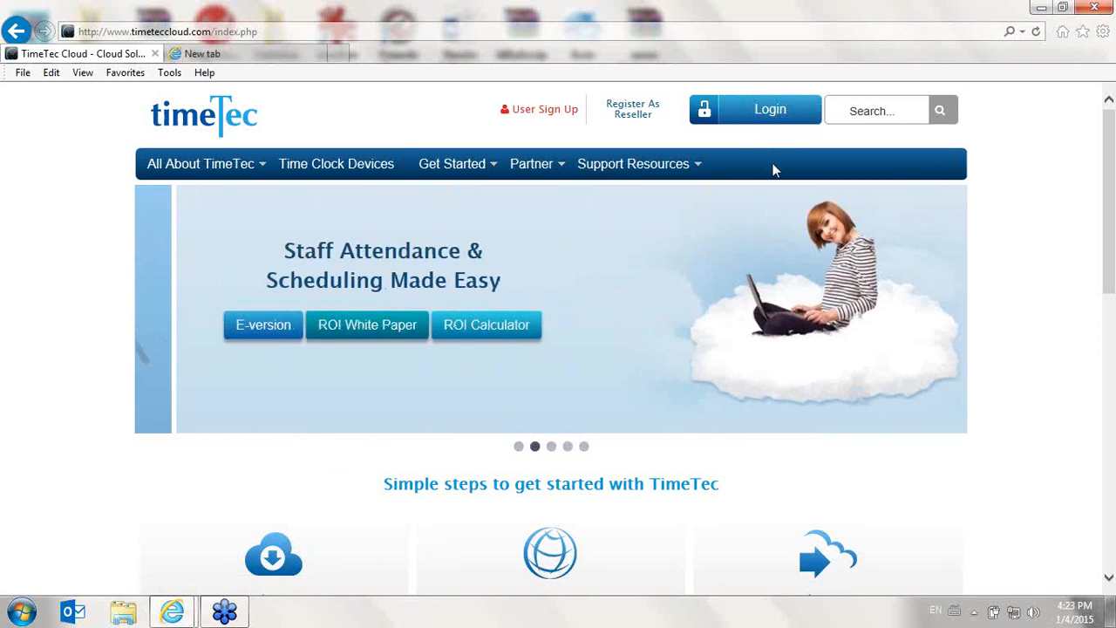
left_click(761, 115)
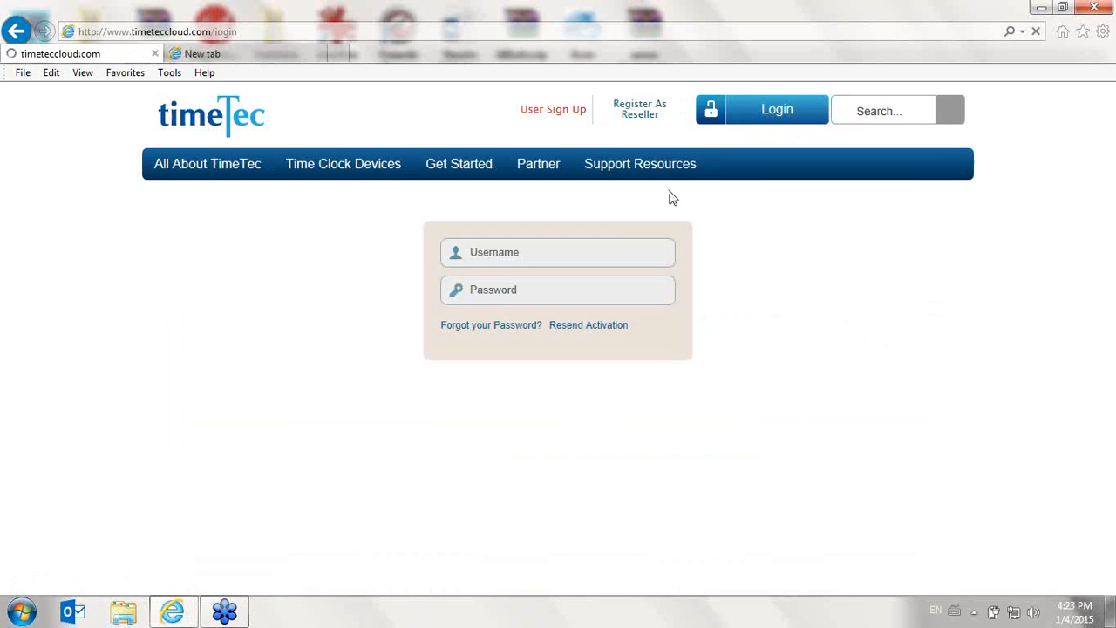
left_click(606, 245)
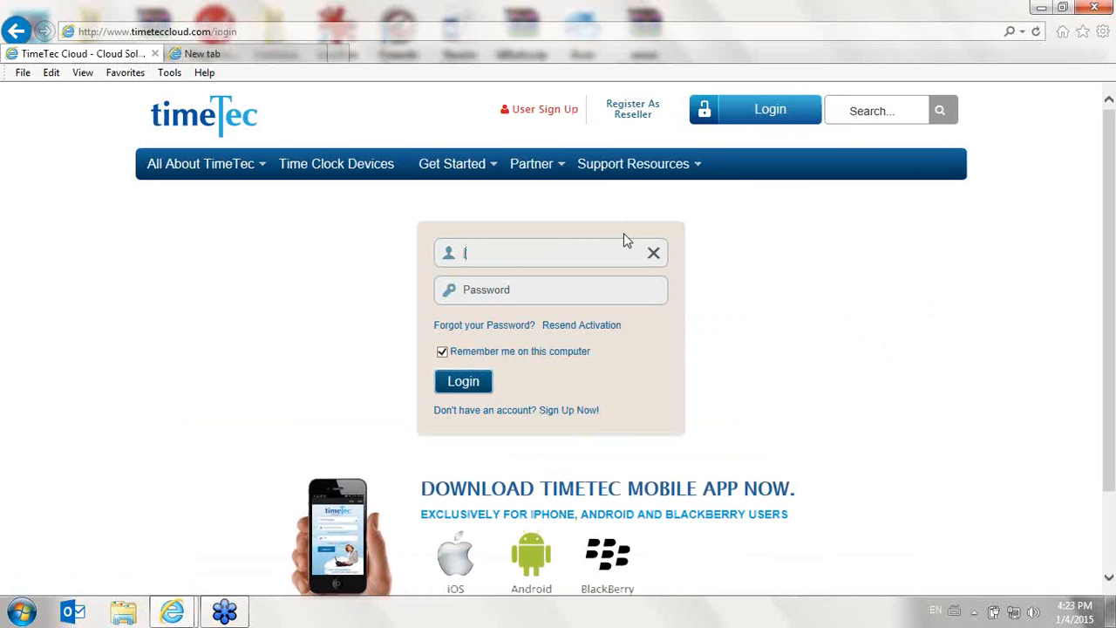
key("Tab")
type("•••••••")
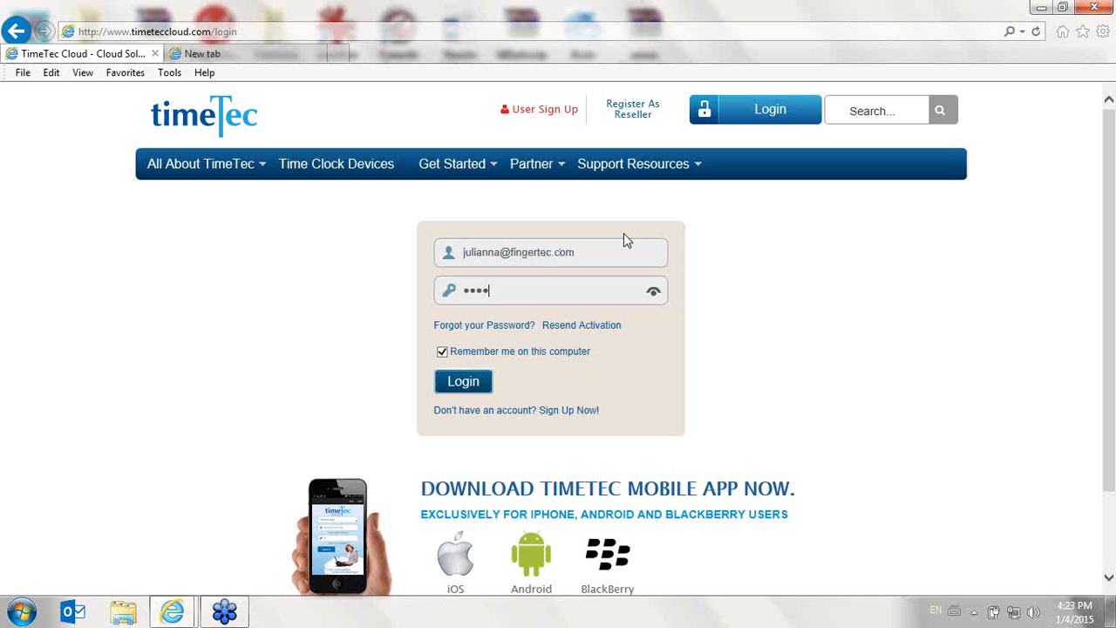
type("•")
key("Return")
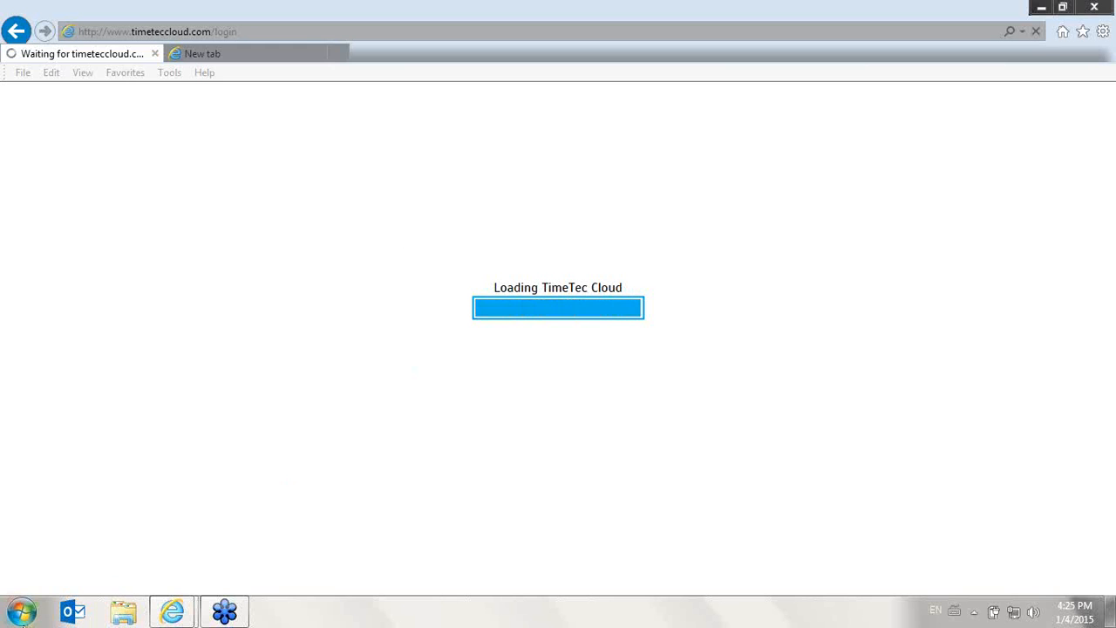
- Launch Chrome, open timeteccloud.com, and maximize the browser window
left_click(21, 614)
type("ch")
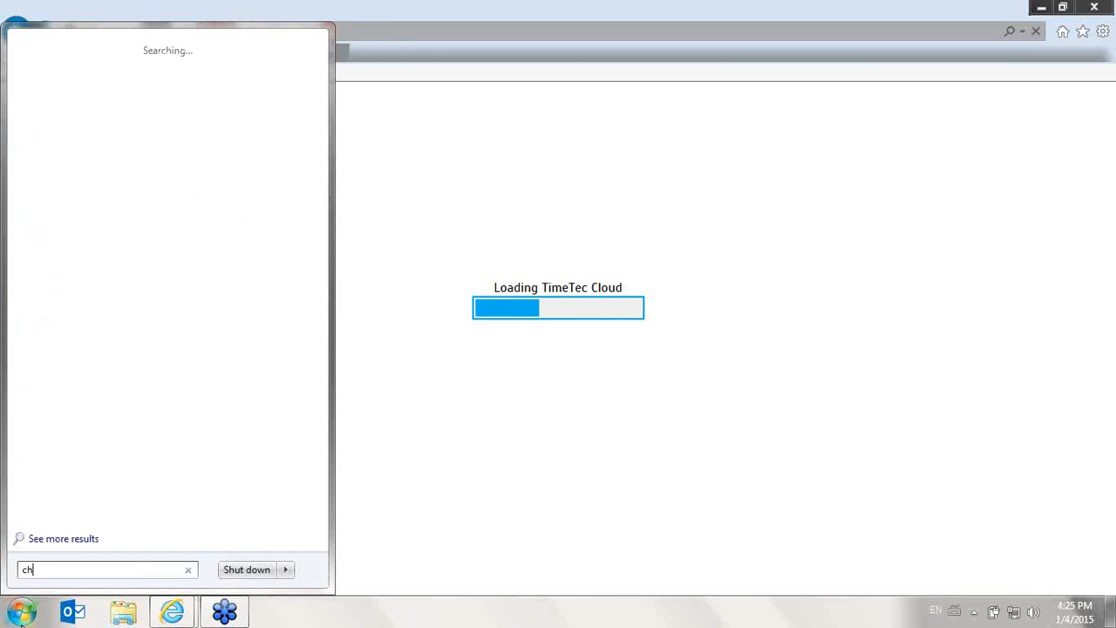
type("rome")
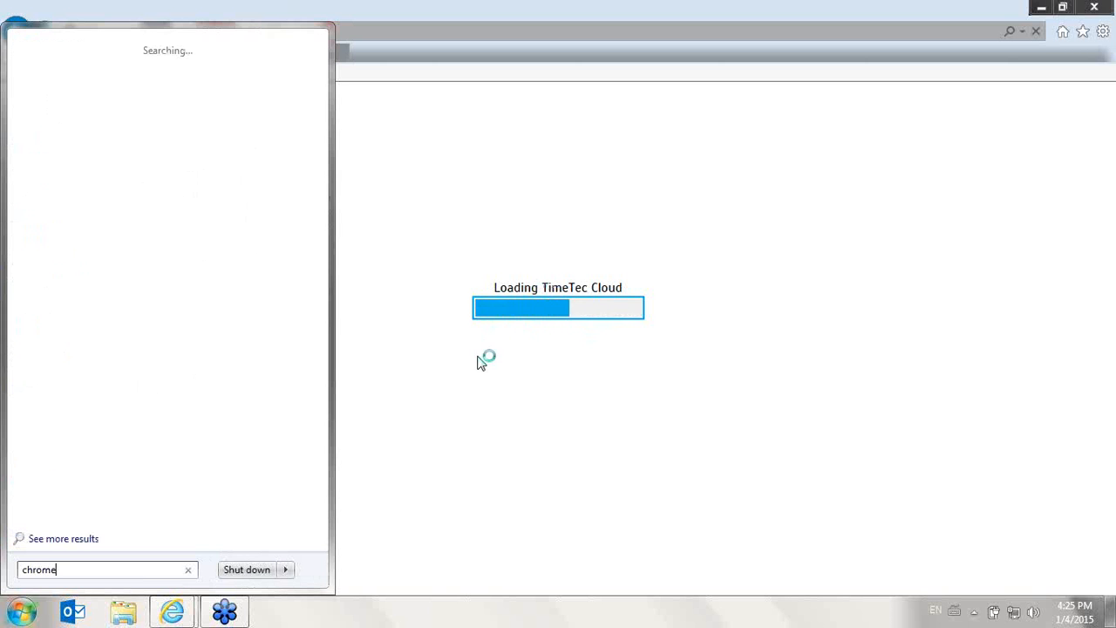
left_click(61, 69)
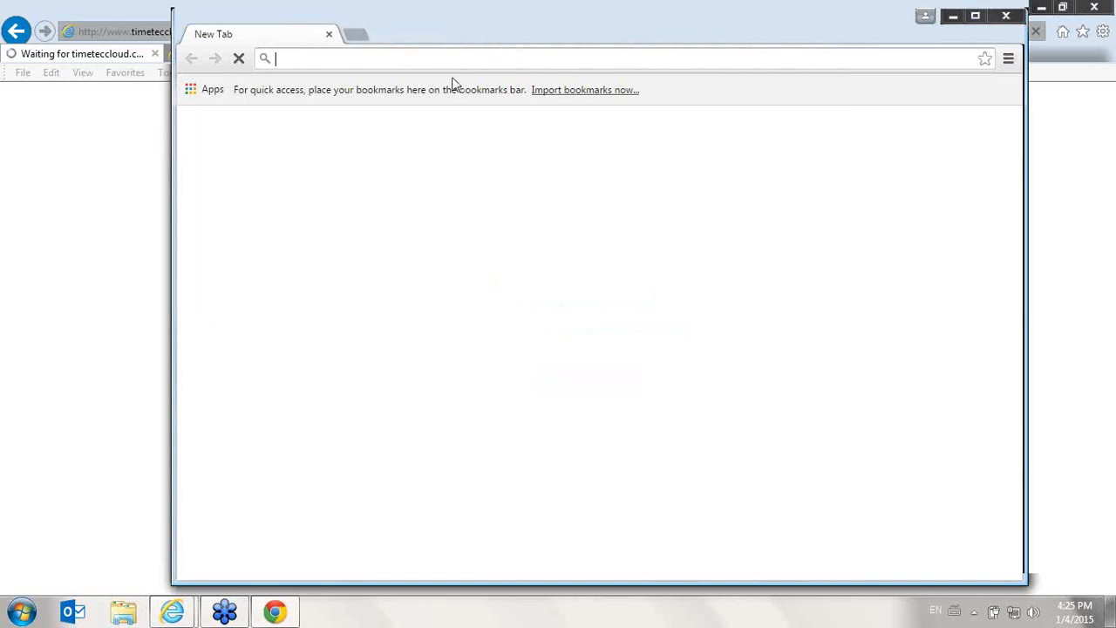
type("ti")
key("Return")
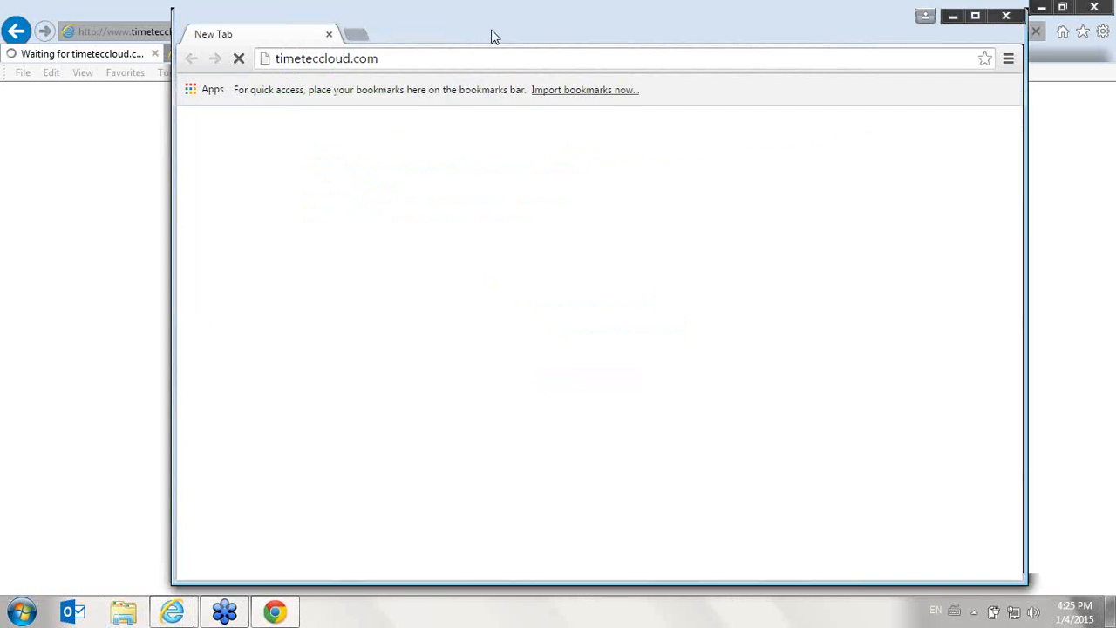
left_click_drag(492, 35, 354, 26)
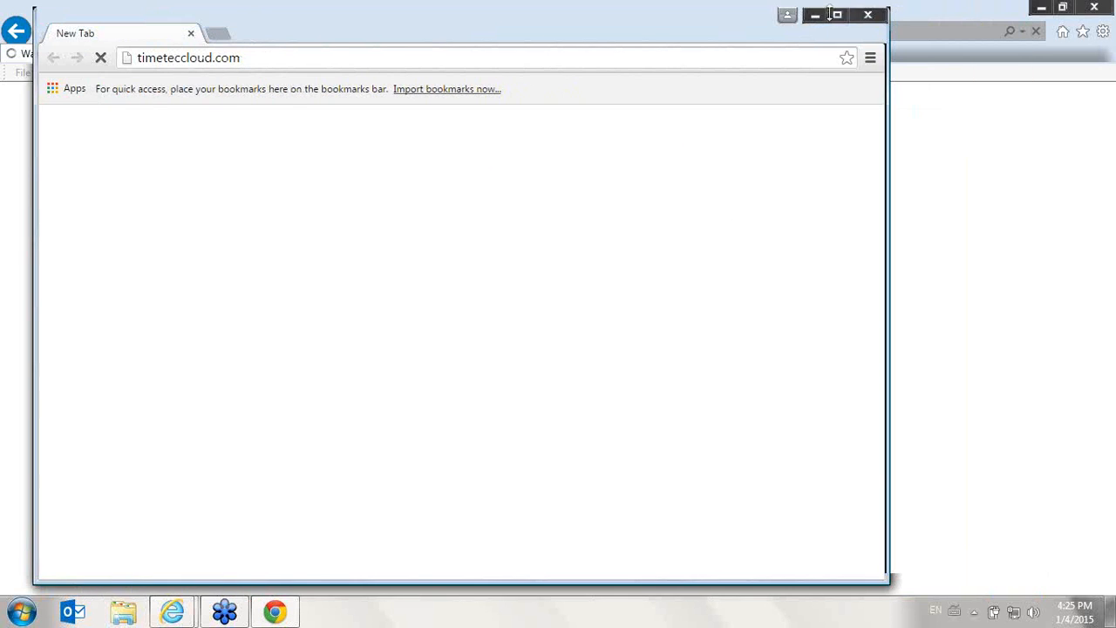
left_click(835, 10)
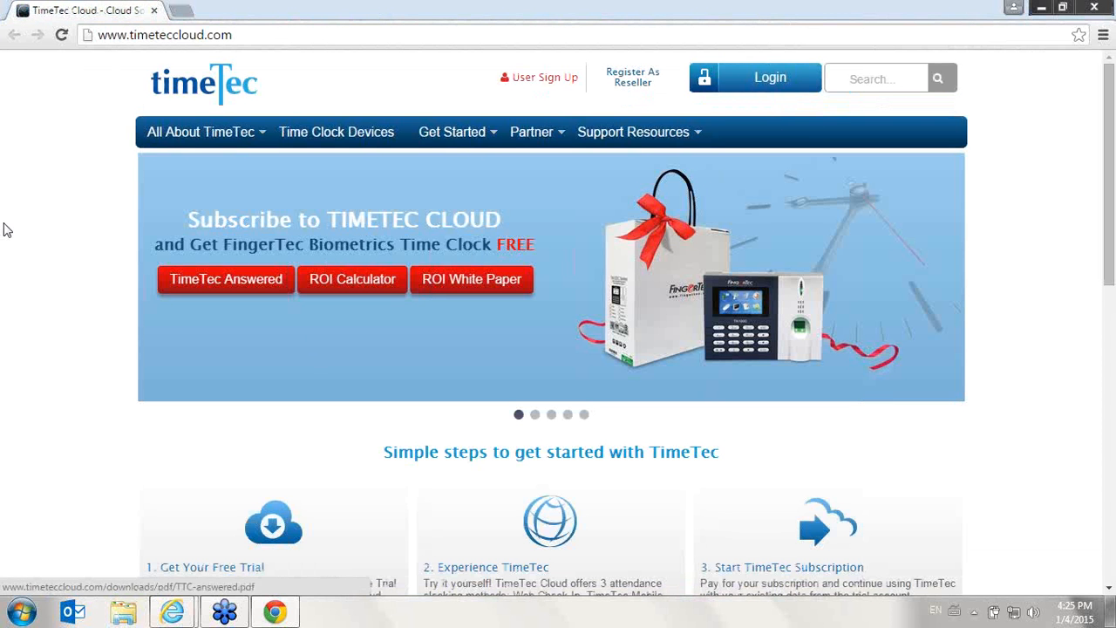
- Log in to the second company account with its saved e-mail address and the account password
left_click(783, 81)
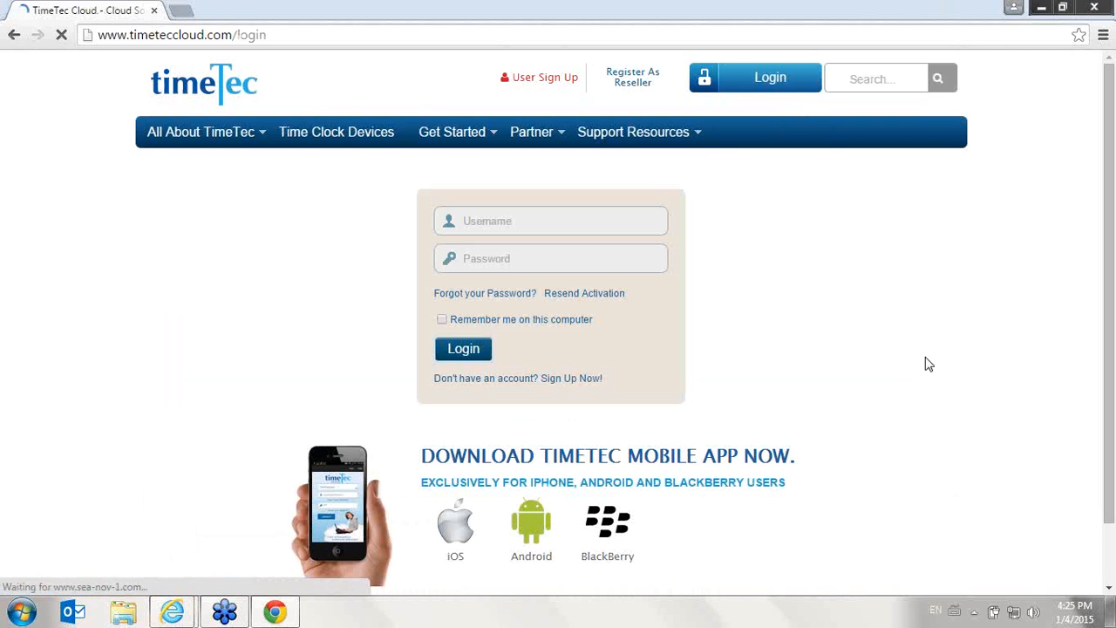
left_click(558, 222)
type("i")
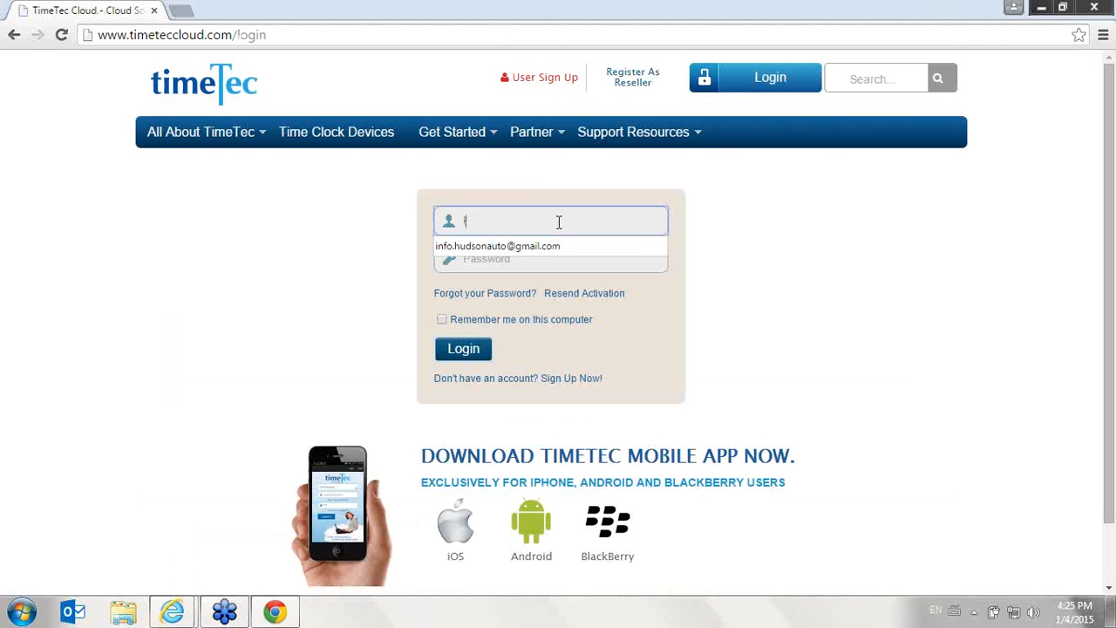
key("BackSpace")
key("BackSpace")
type("in")
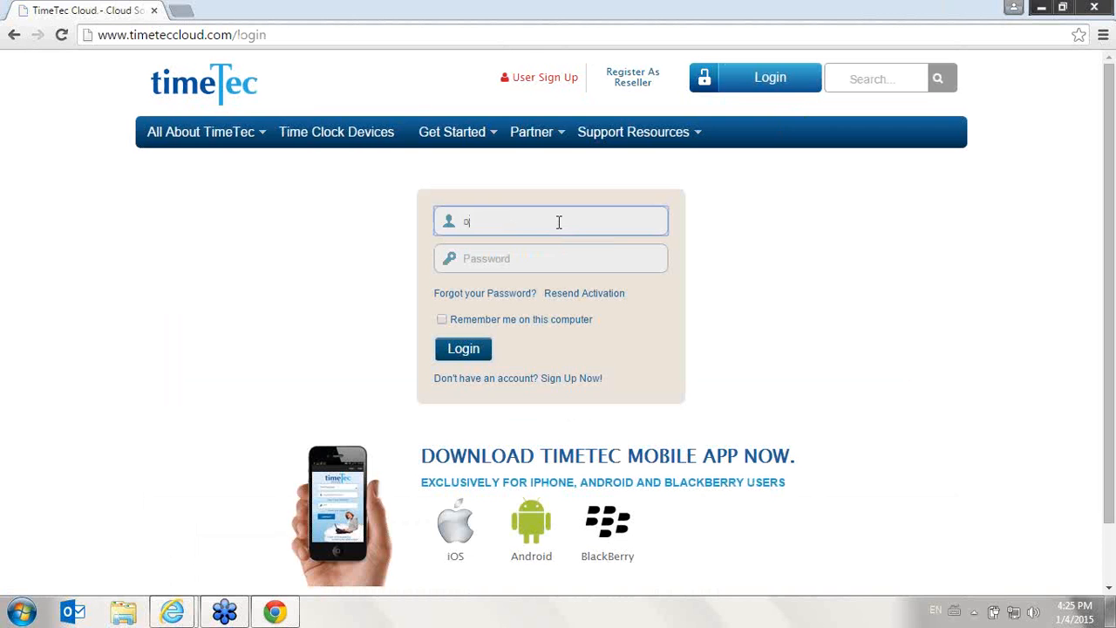
type("f")
key("Down")
key("Tab")
type("•")
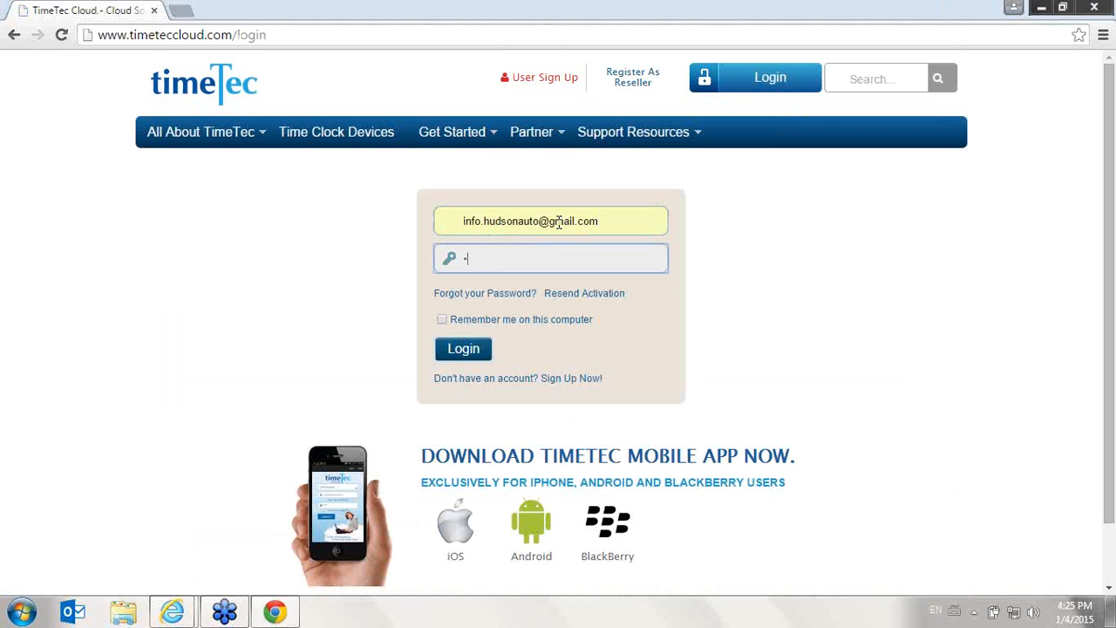
type("•••")
key("BackSpace")
key("BackSpace")
key("BackSpace")
key("BackSpace")
type("•••")
key("Return")
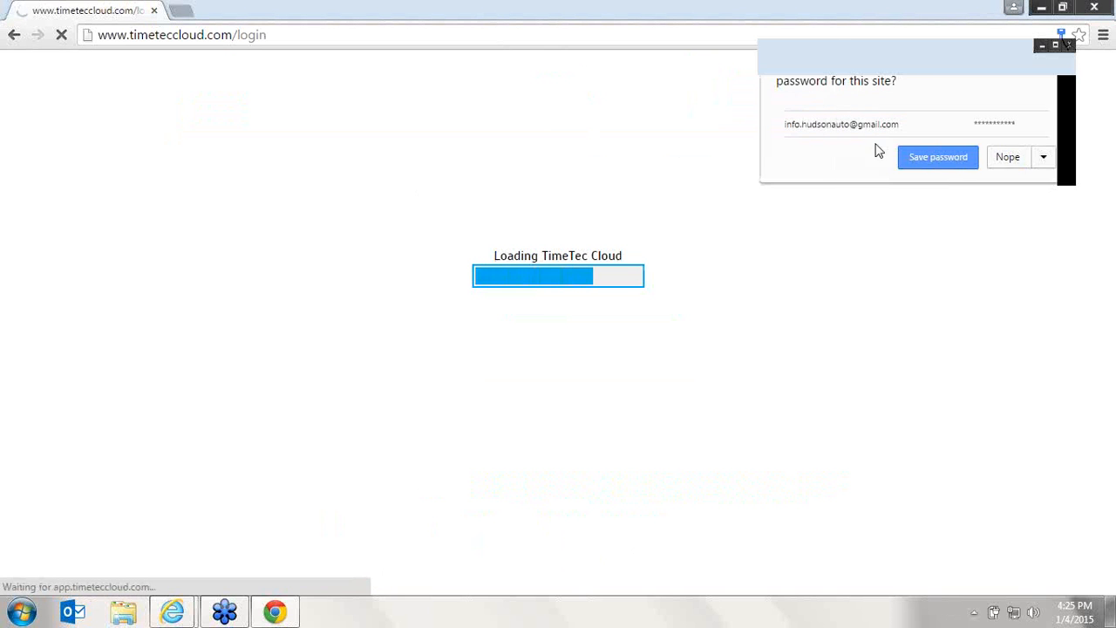
- Decline saving the password and dismiss the Request of Change alert
left_click(1008, 157)
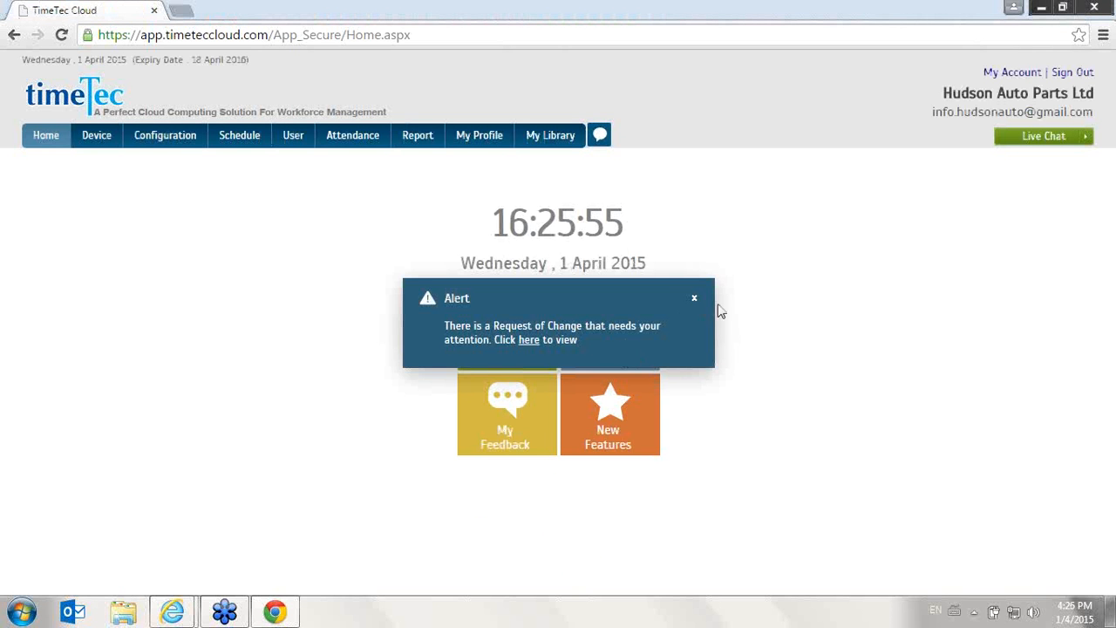
left_click(694, 299)
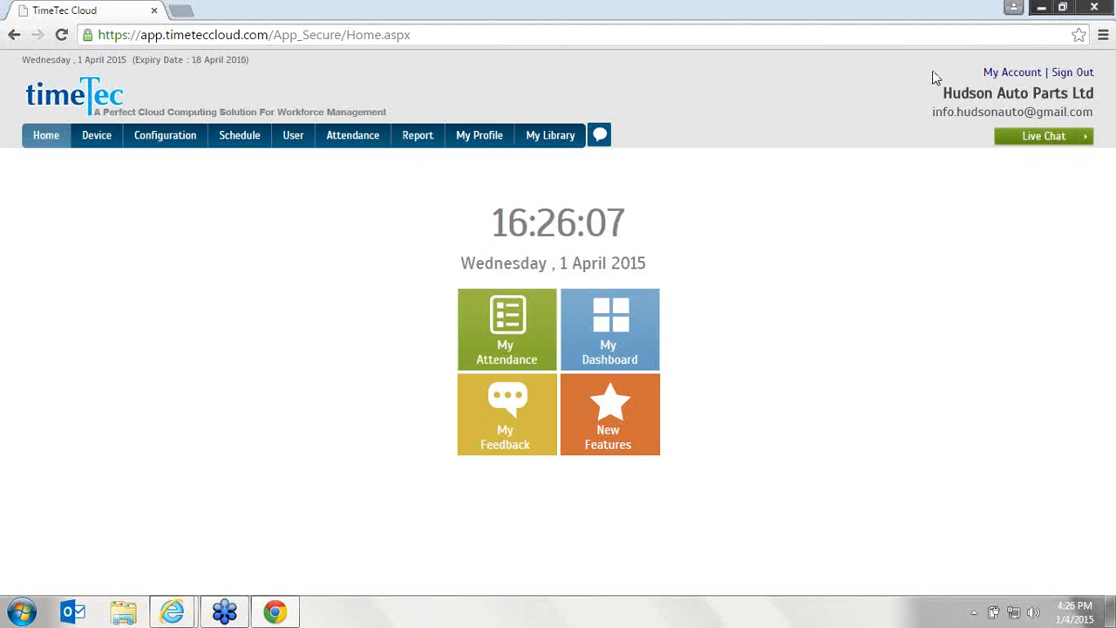
- Sign out and open the 30-day trial sign-up page
left_click(1071, 73)
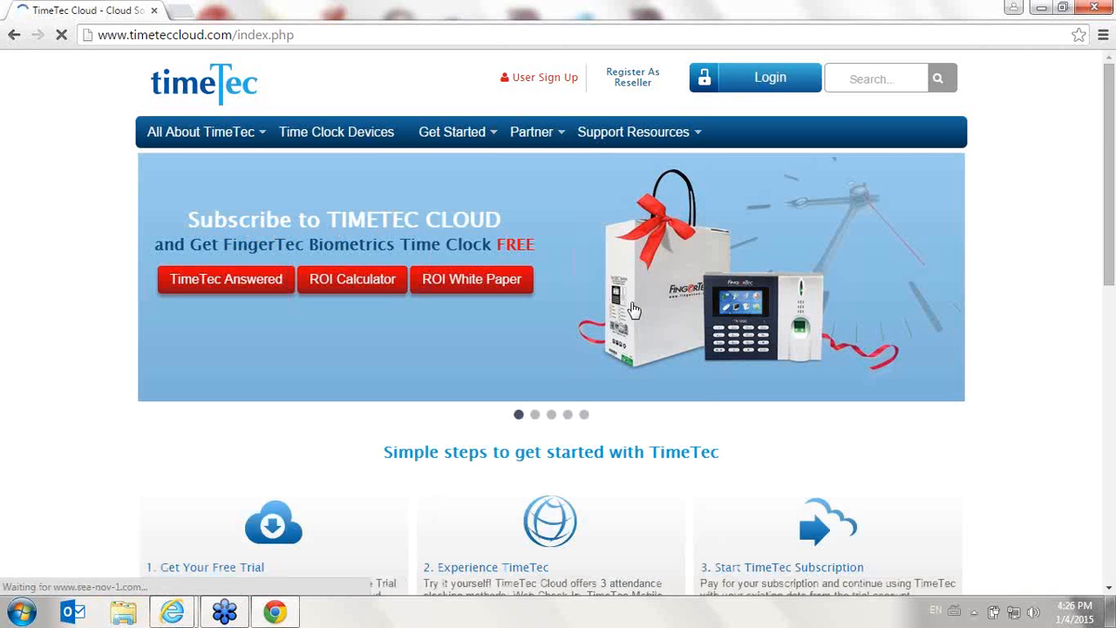
left_click(535, 79)
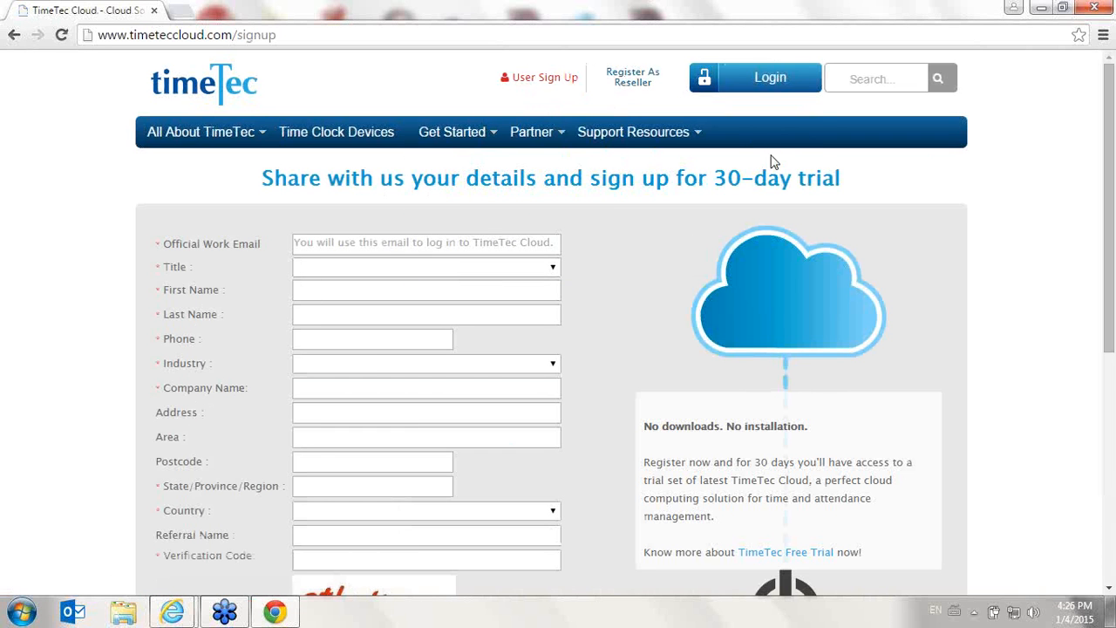
- Log back in with the saved e-mail address and the account password, and close the alert
left_click(771, 82)
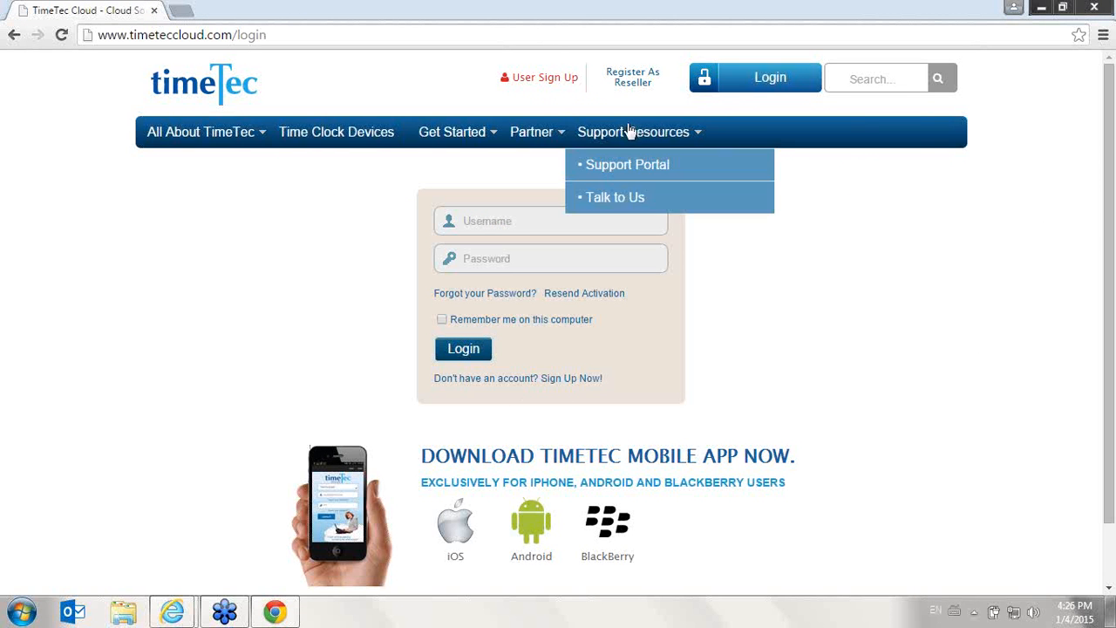
left_click(603, 224)
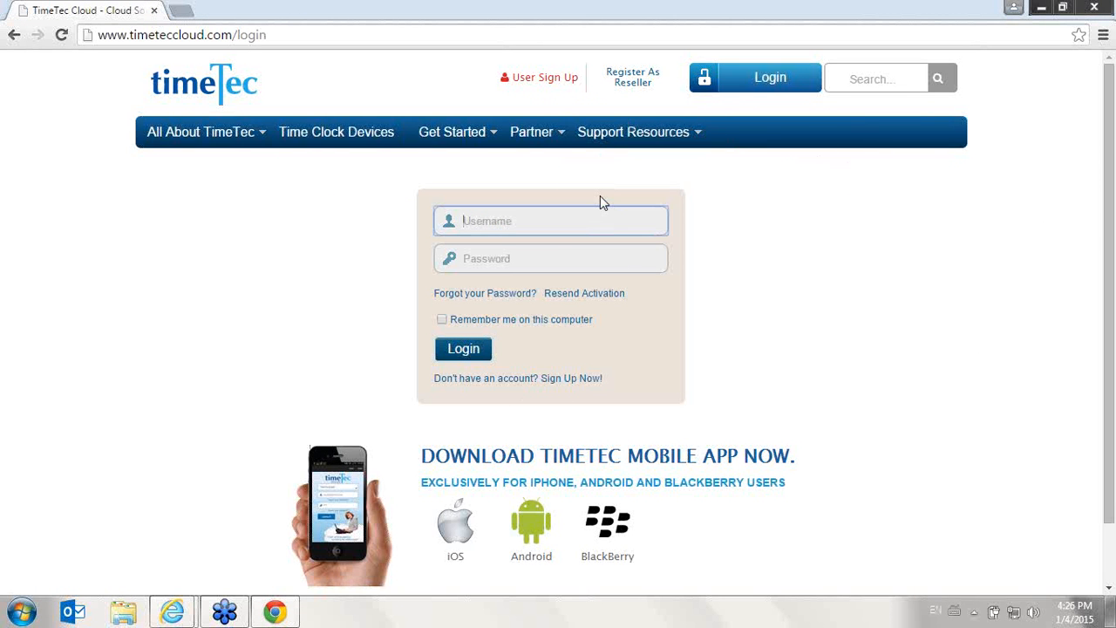
type("in")
key("Down")
key("Return")
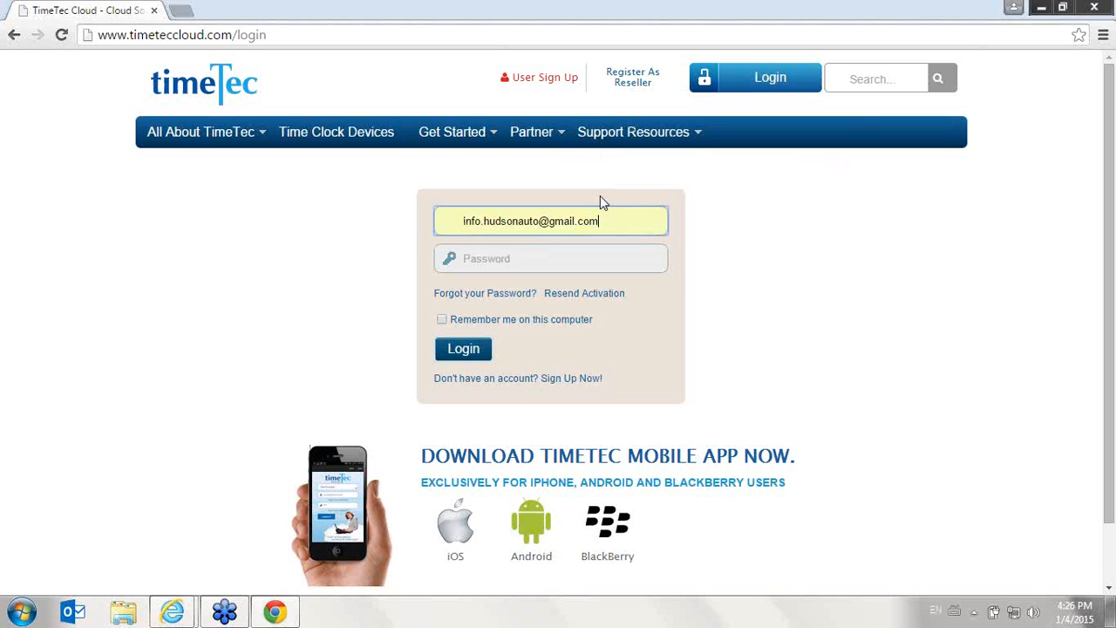
key("Tab")
type("••••••••••")
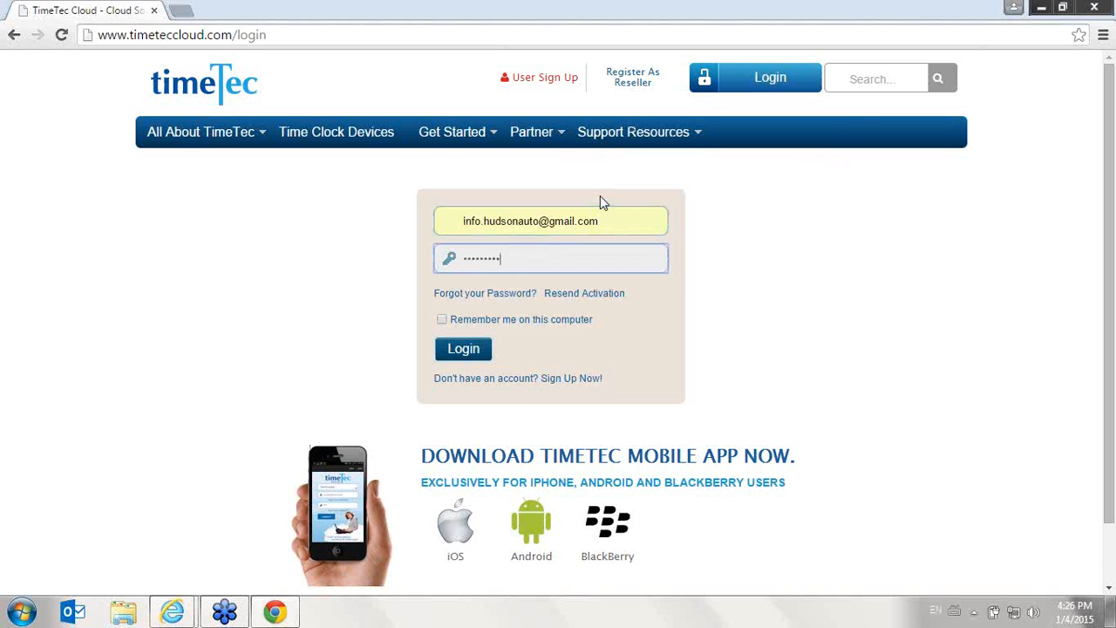
key("Return")
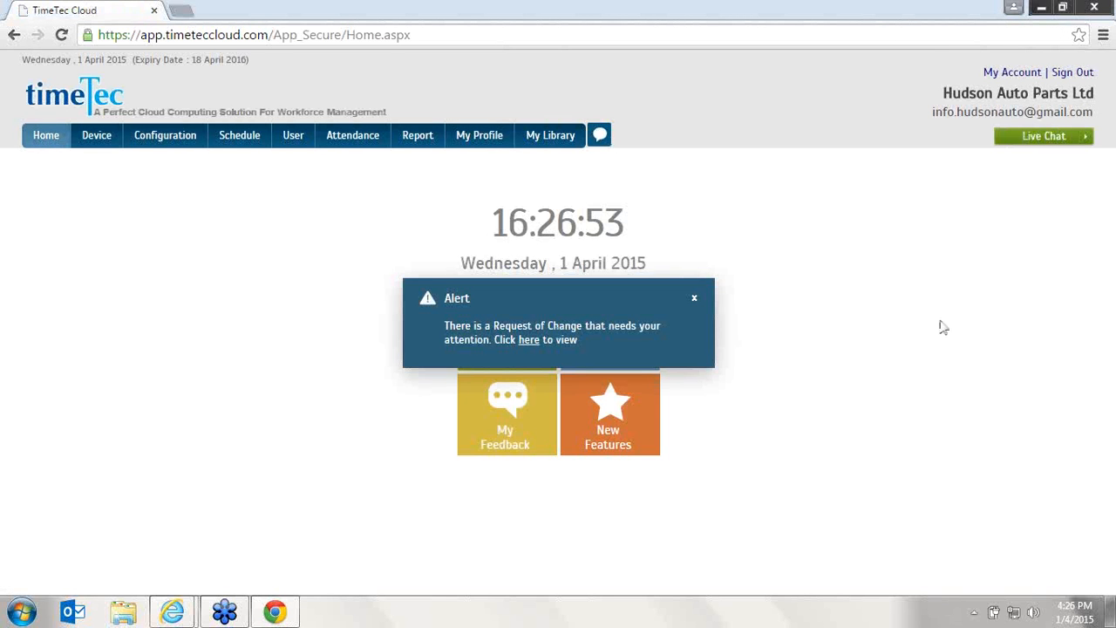
left_click(695, 300)
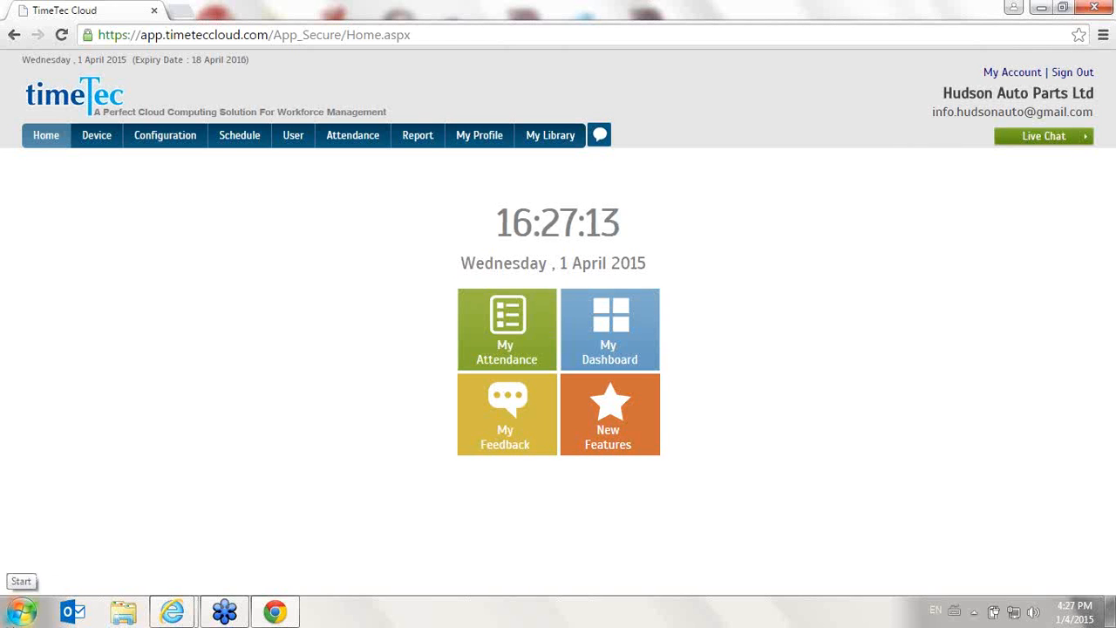
- Open the User list and filter it by the Auto Trader Australia company
left_click(291, 136)
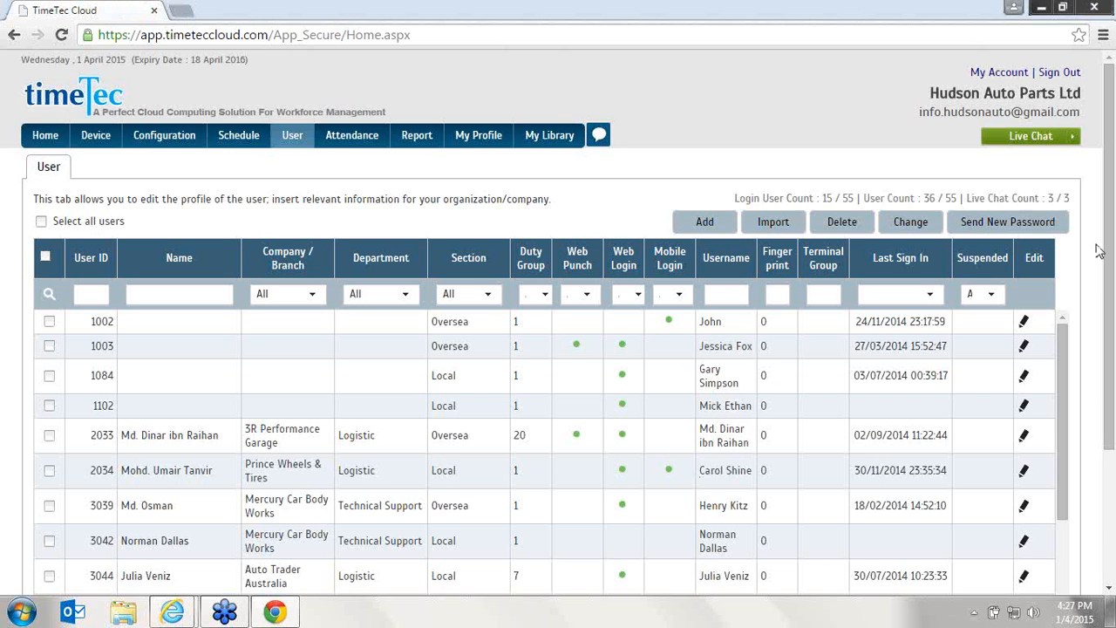
scroll(1099, 251, "down", 2)
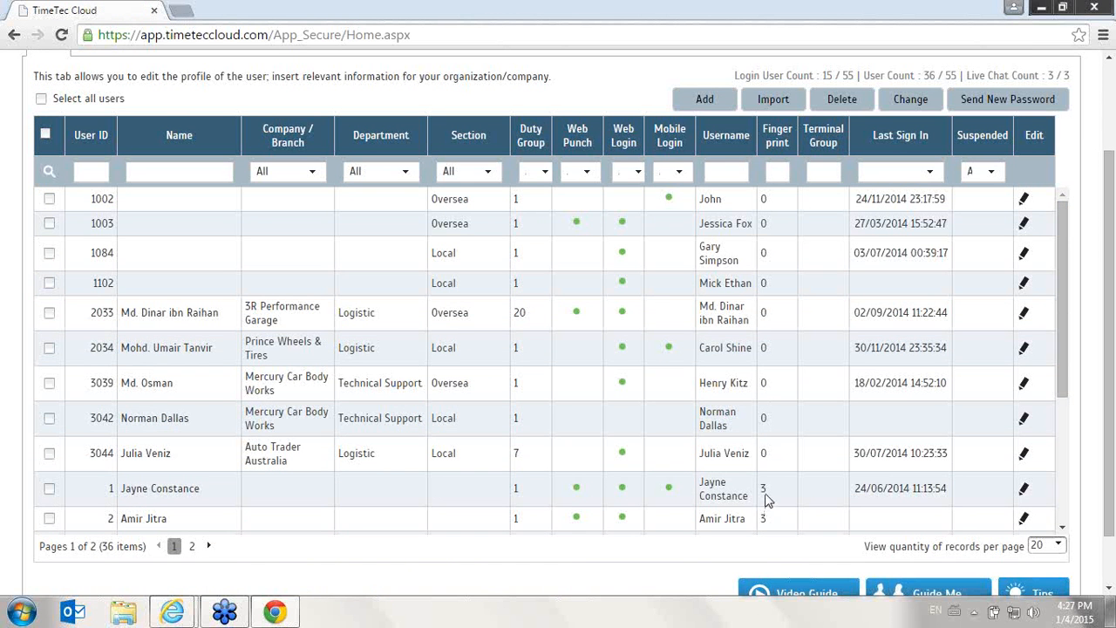
left_click_drag(1064, 349, 1053, 490)
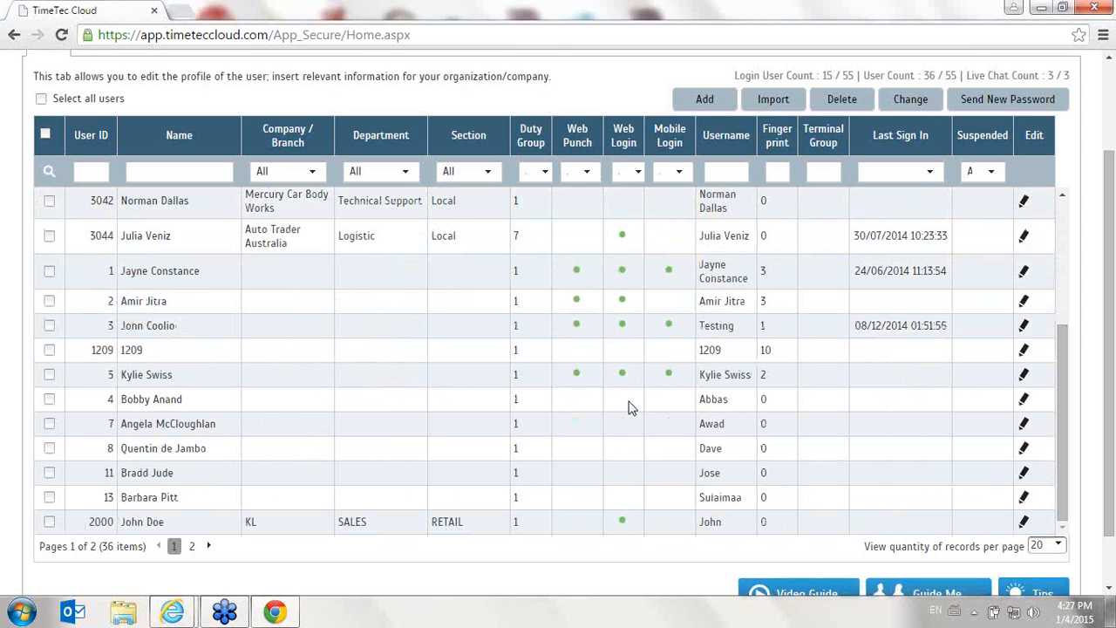
left_click(319, 174)
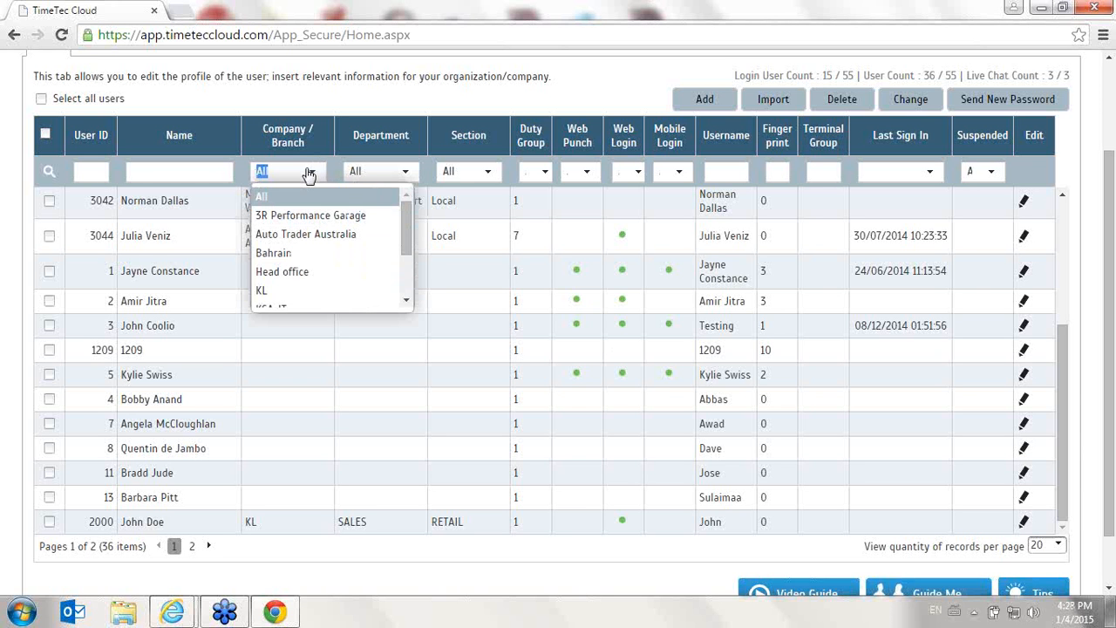
left_click(309, 234)
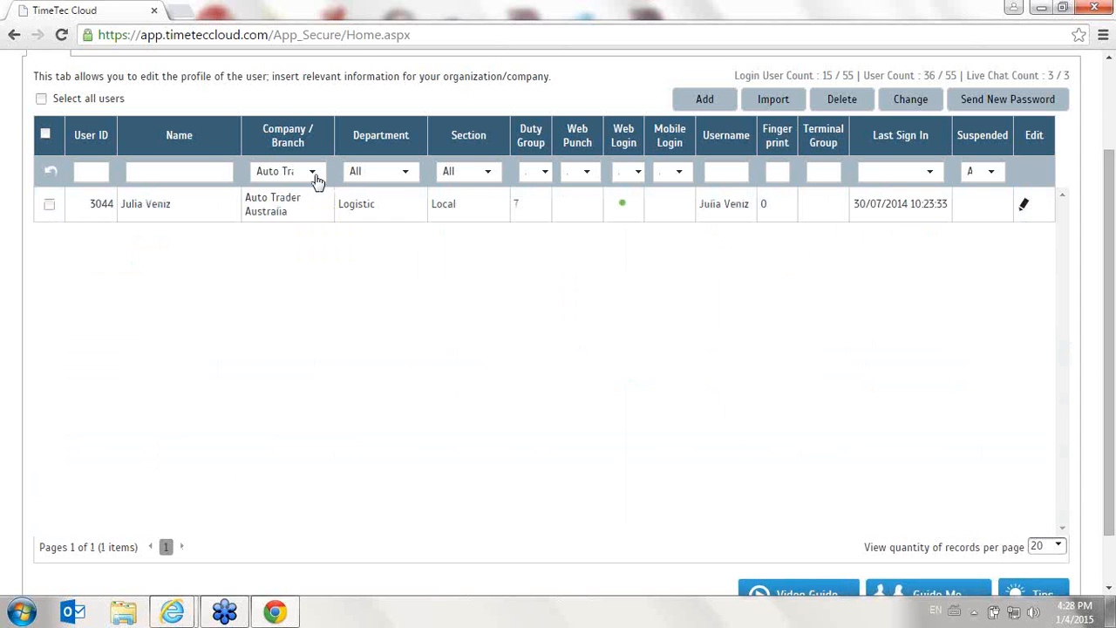
- Reset the Company / Branch filter of the user list to All
left_click(315, 174)
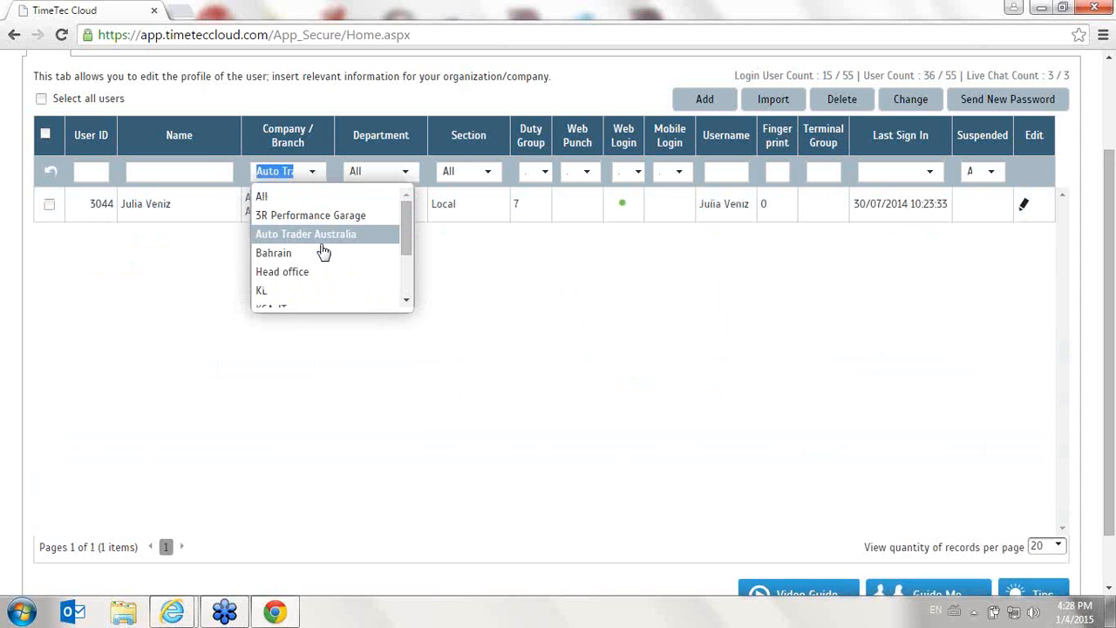
left_click(189, 329)
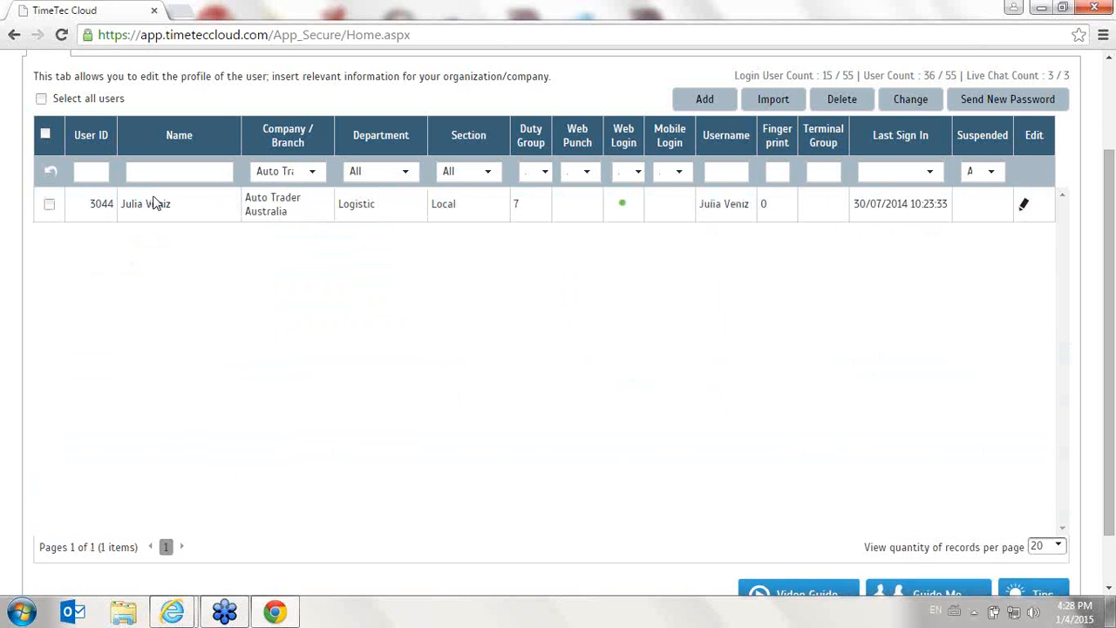
left_click(312, 173)
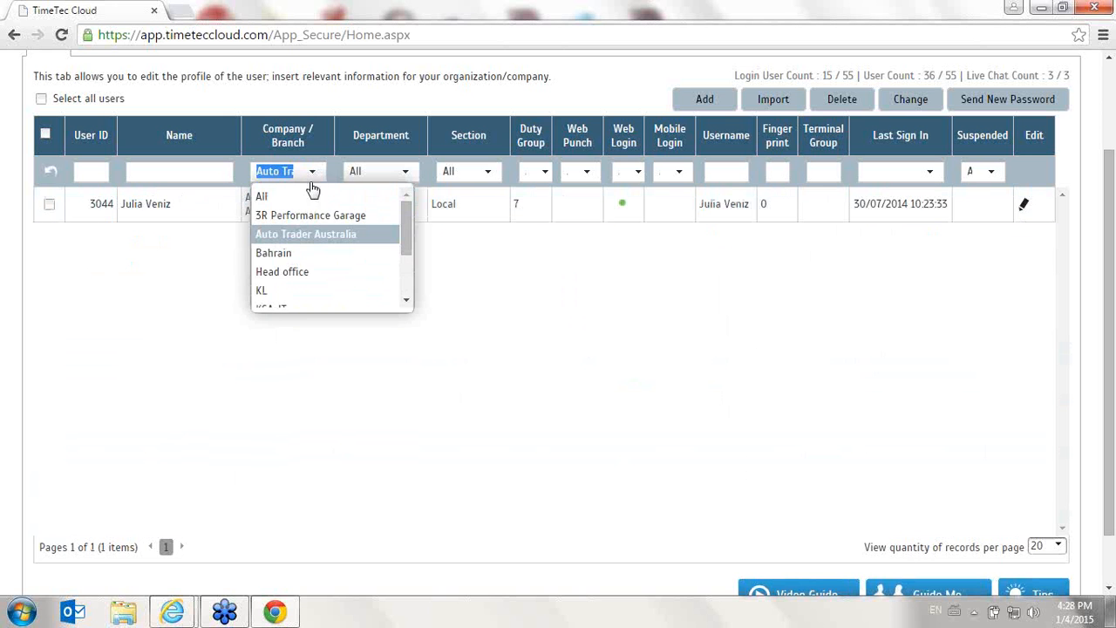
left_click(313, 196)
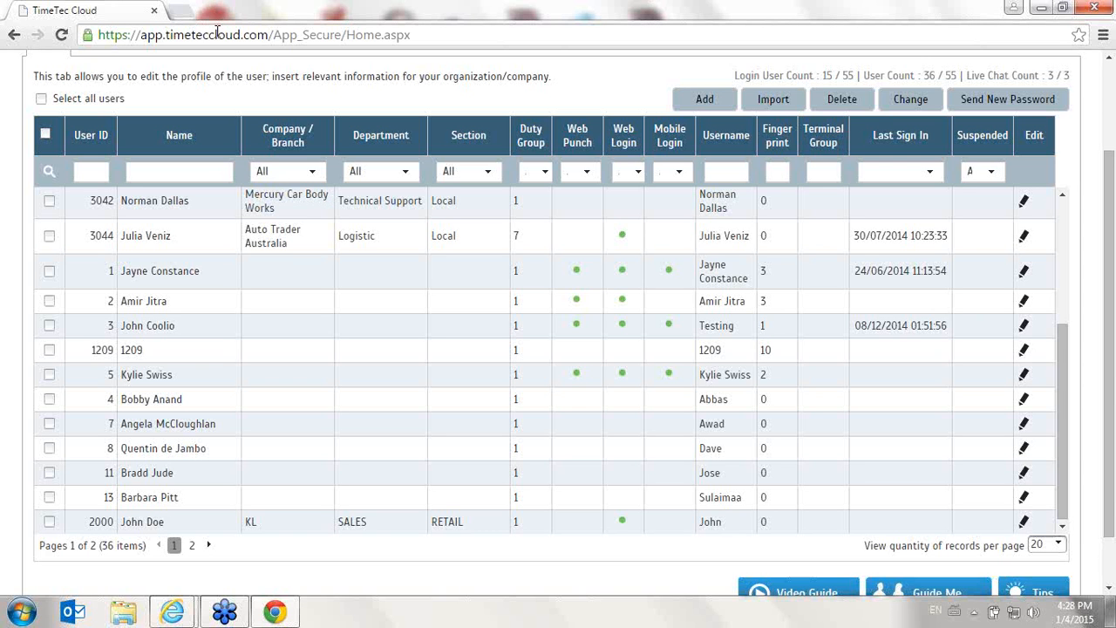
- Open the Add User form and scroll through its fields
left_click(713, 99)
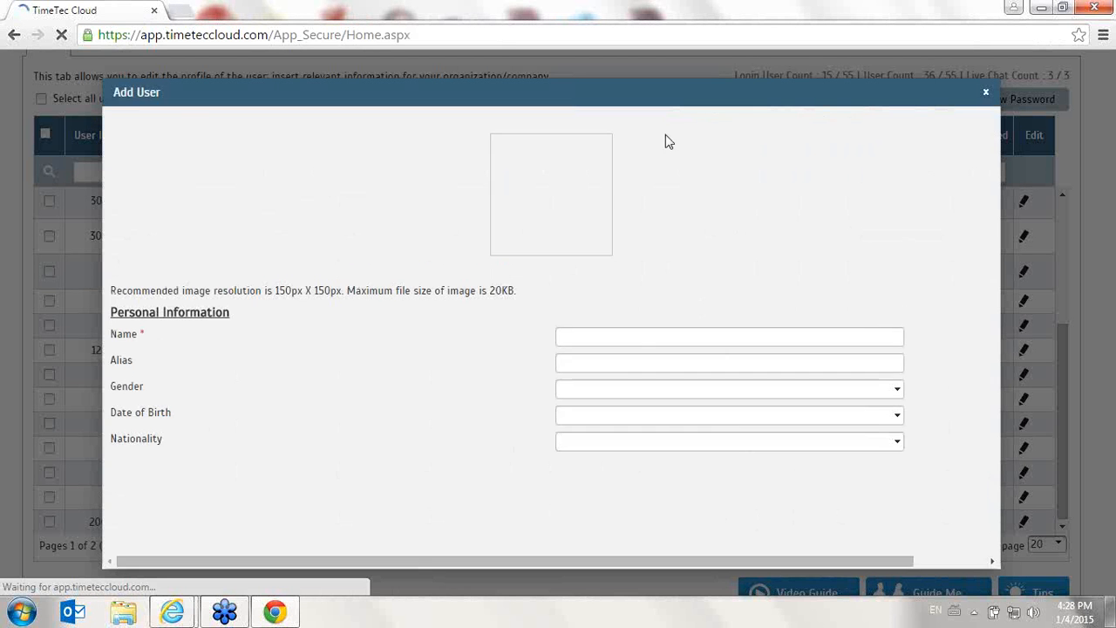
mouse_move(248, 157)
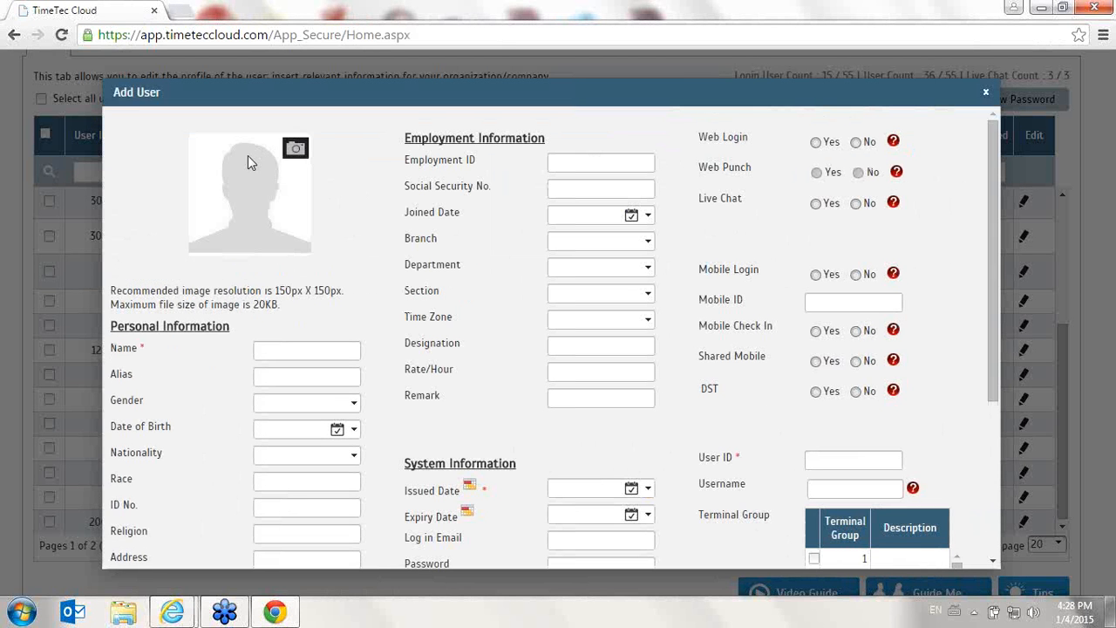
scroll(249, 179, "down", 2)
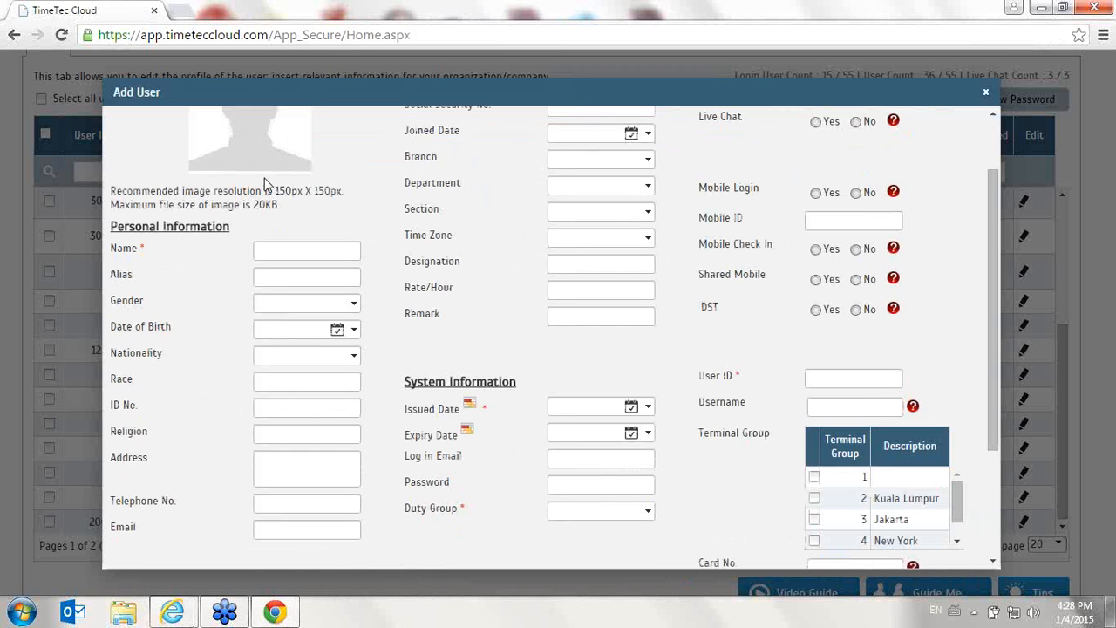
scroll(250, 250, "up", 2)
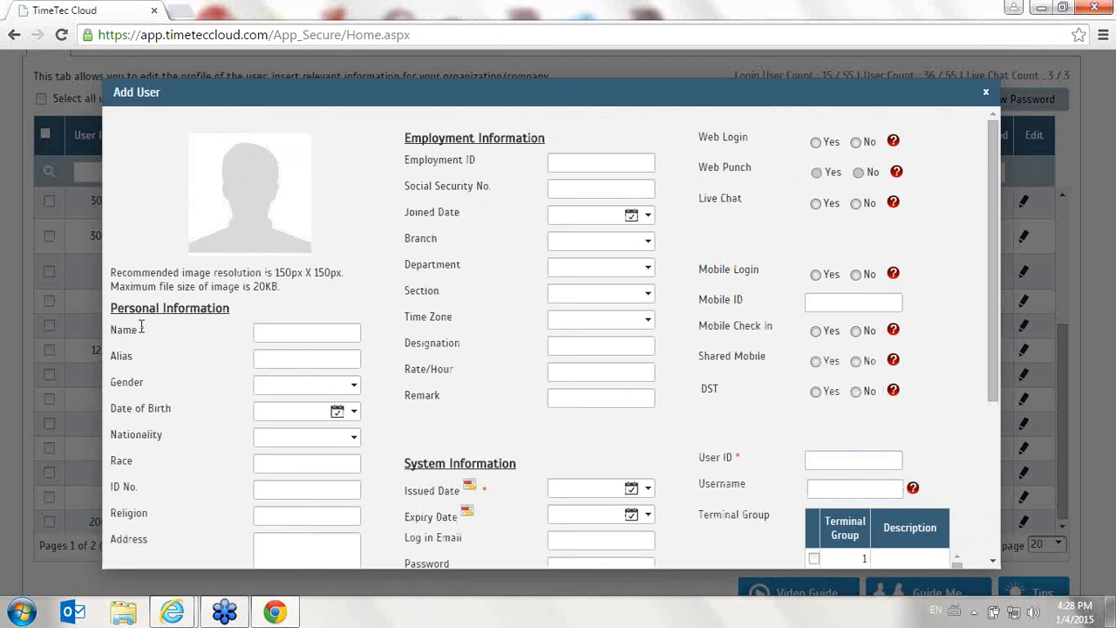
scroll(396, 364, "down", 4)
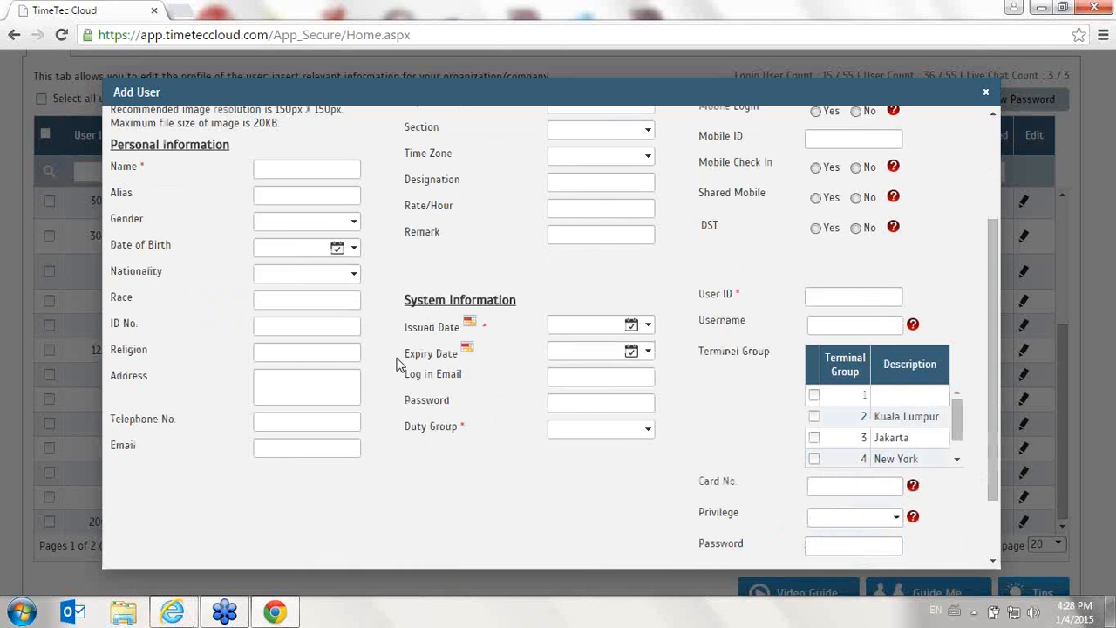
- Set an issued date and select Duty Group 1 in the Add User form
left_click(584, 328)
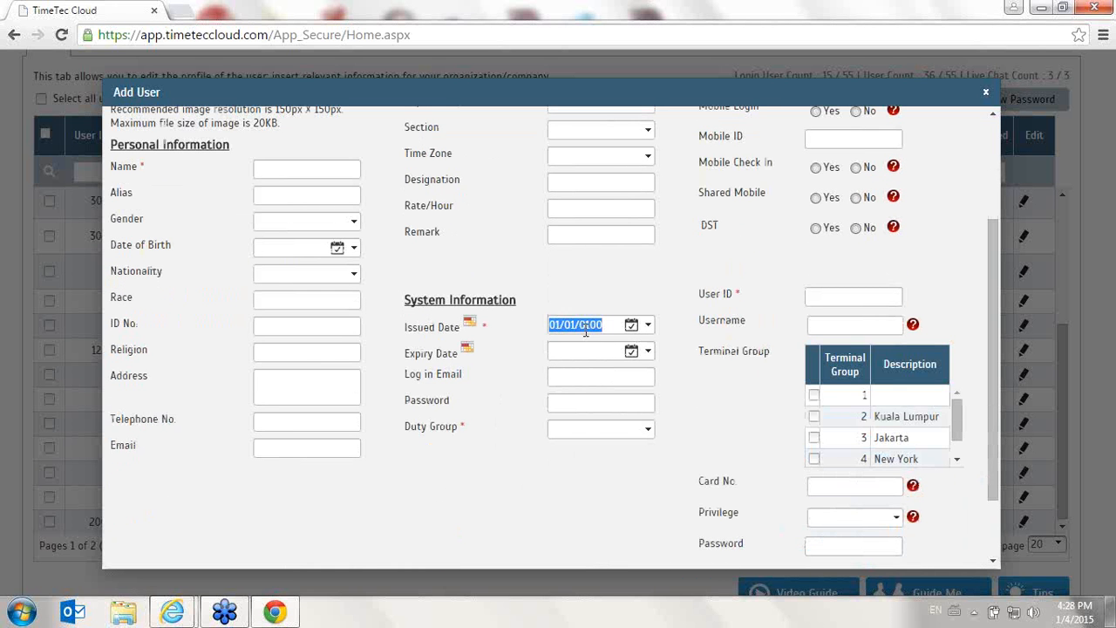
left_click(586, 331)
scroll(506, 411, "up", 6)
left_click(847, 294)
scroll(728, 470, "down", 1)
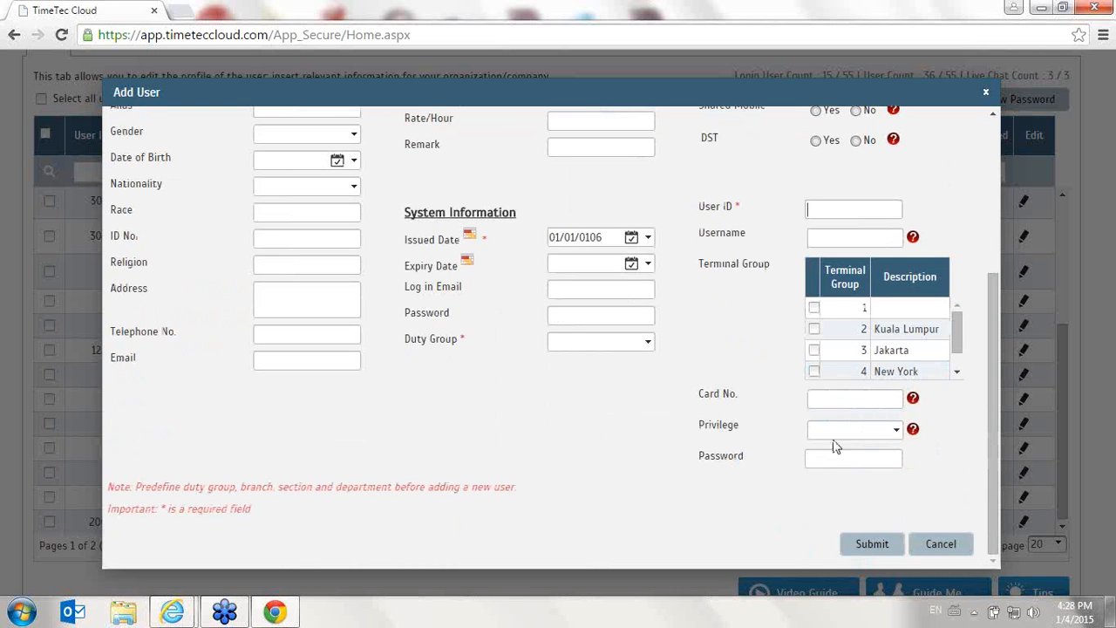
left_click(592, 342)
left_click(636, 383)
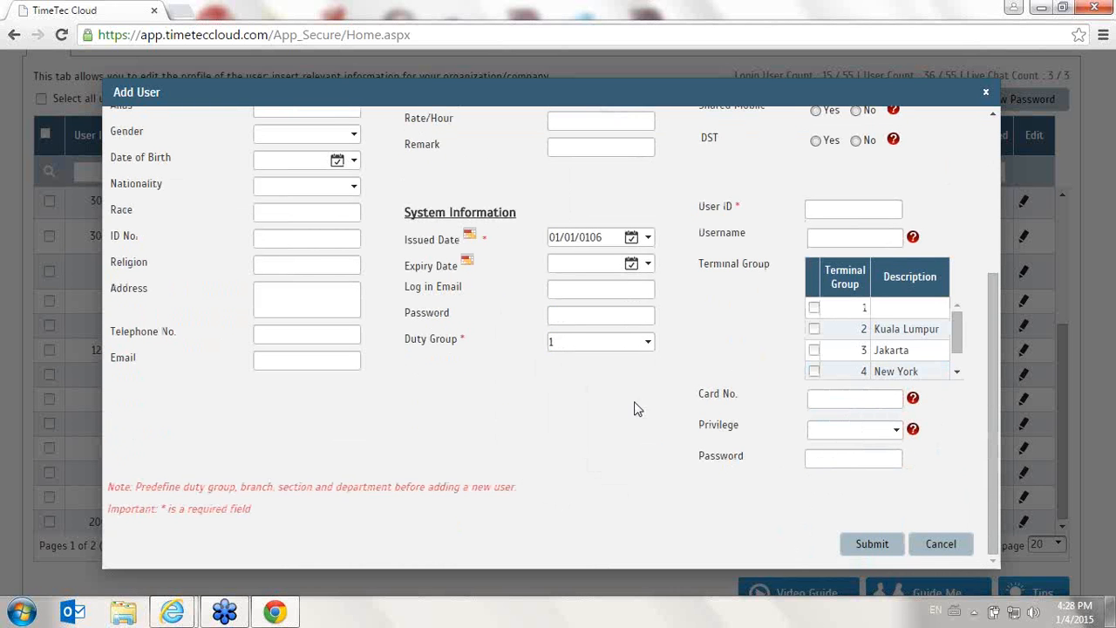
left_click(356, 360)
left_click_drag(1003, 316, 1003, 141)
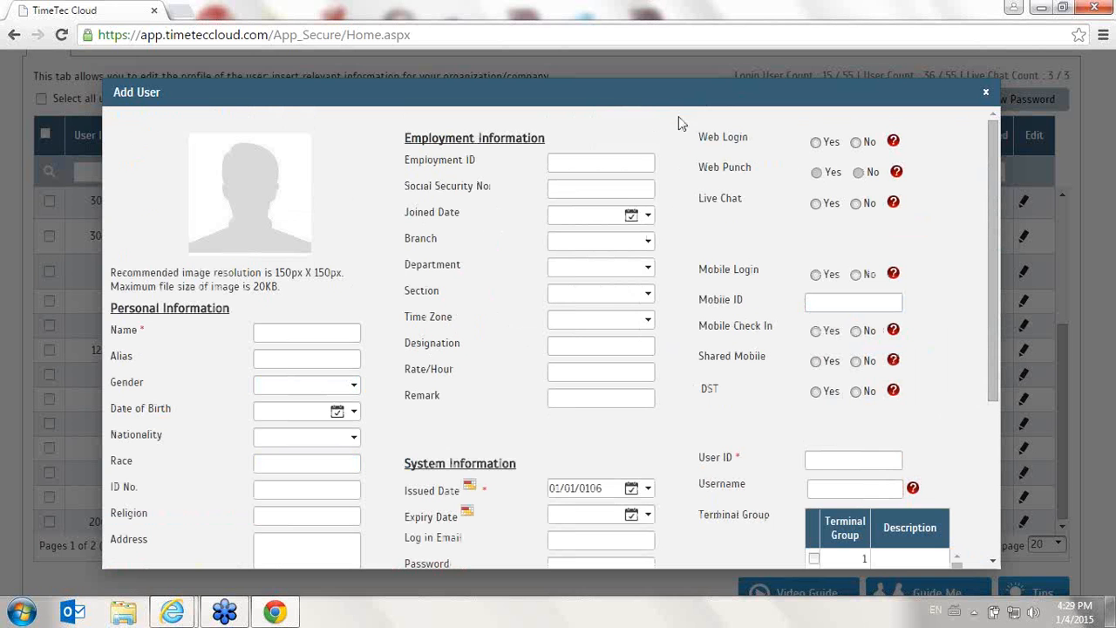
- Set Web Login, Web Punch, Live Chat and all mobile and DST options to Yes, then cancel the form
left_click(815, 142)
left_click(816, 172)
left_click(815, 202)
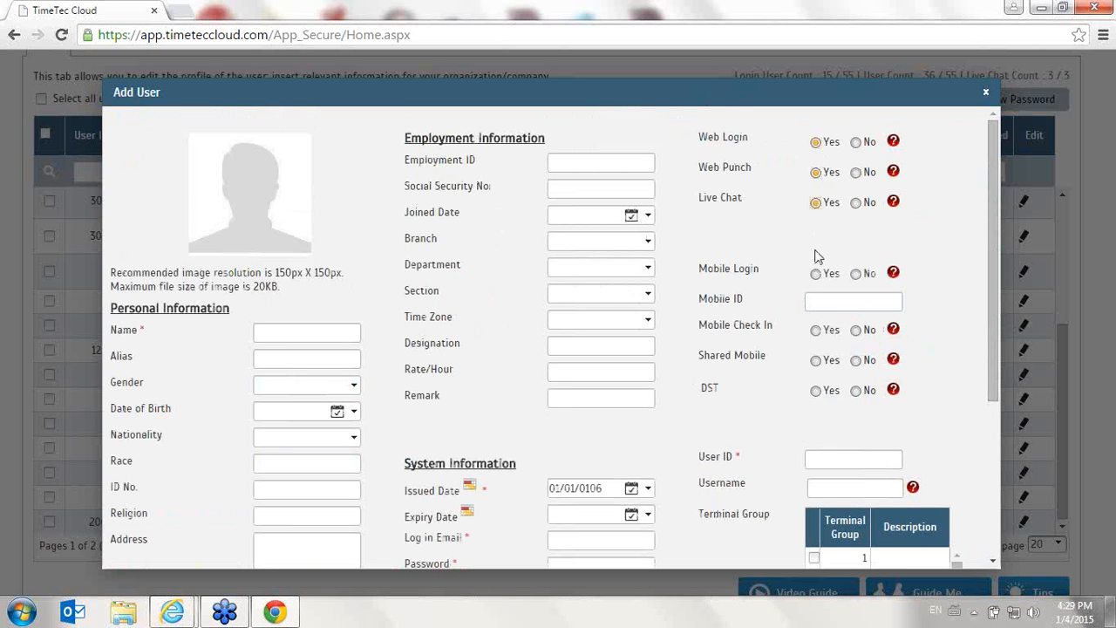
left_click(816, 273)
left_click(816, 331)
left_click(816, 361)
left_click(817, 394)
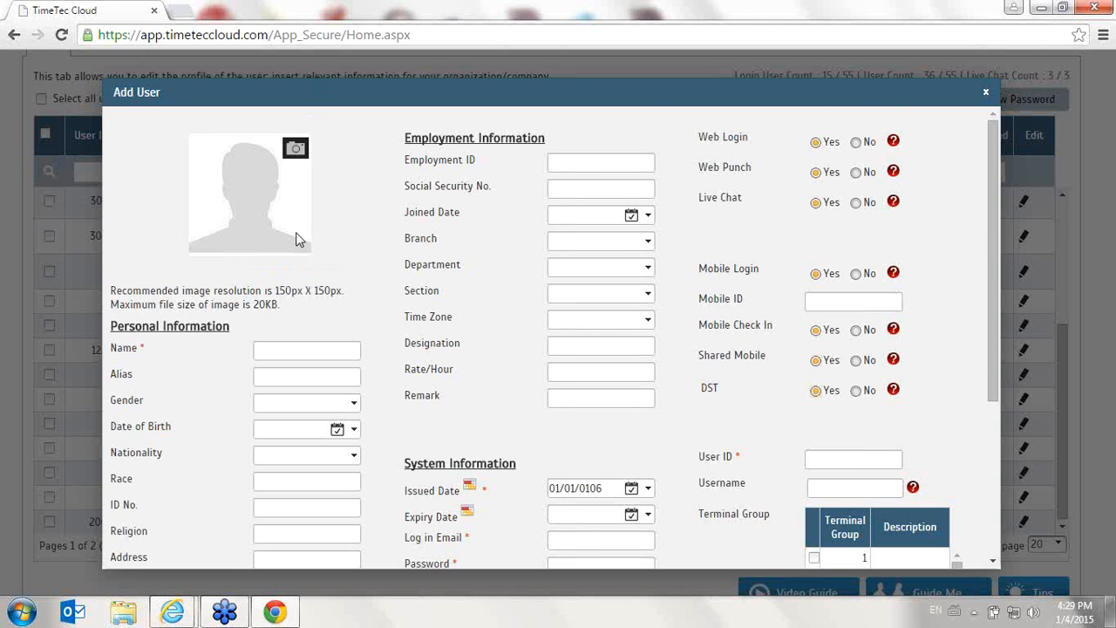
scroll(676, 455, "down", 3)
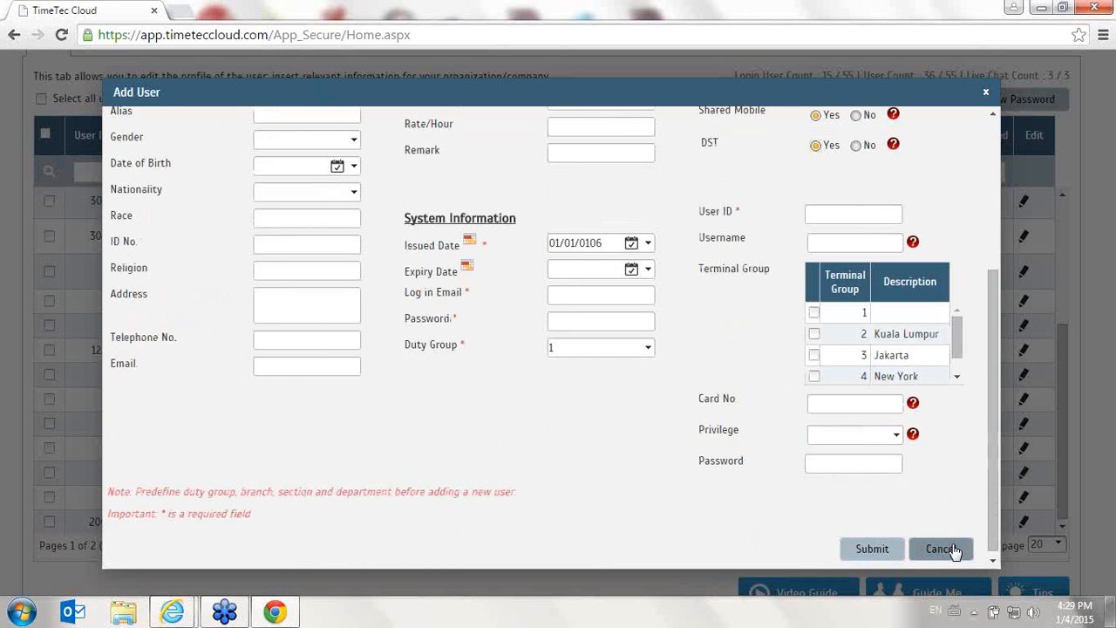
left_click(957, 550)
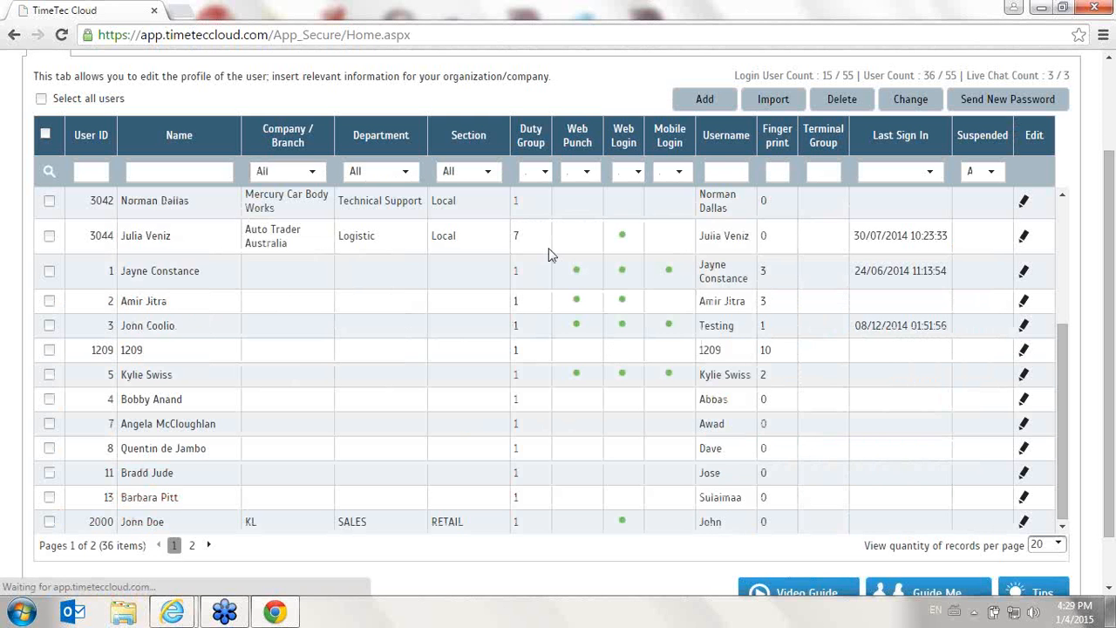
- Open the user Import dialog and download the sample xls file, opening it in Excel
left_click(773, 100)
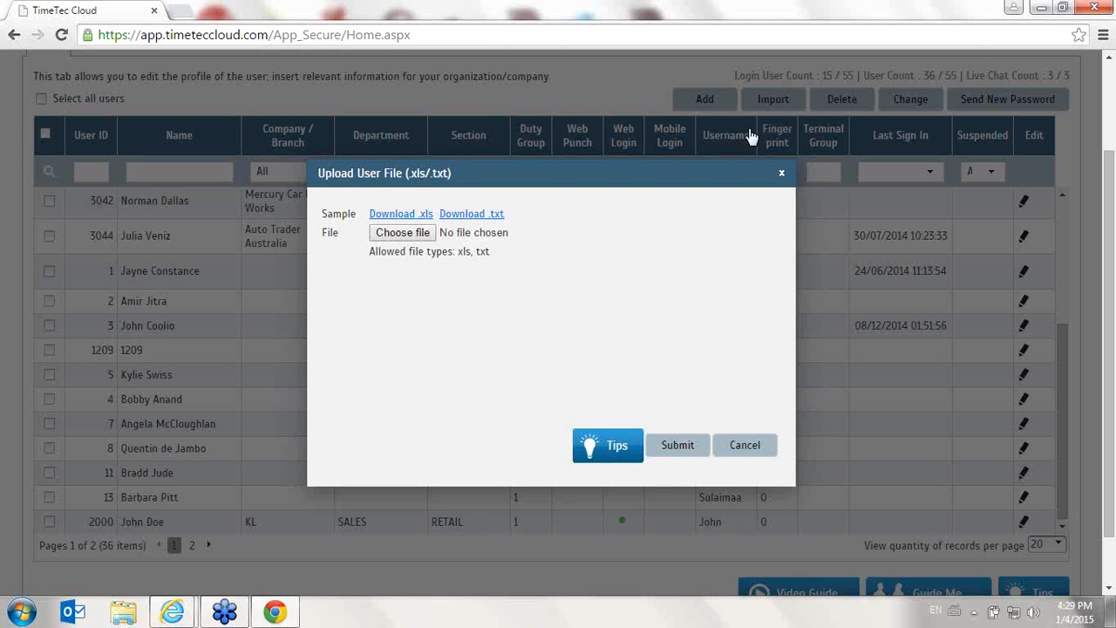
left_click(428, 218)
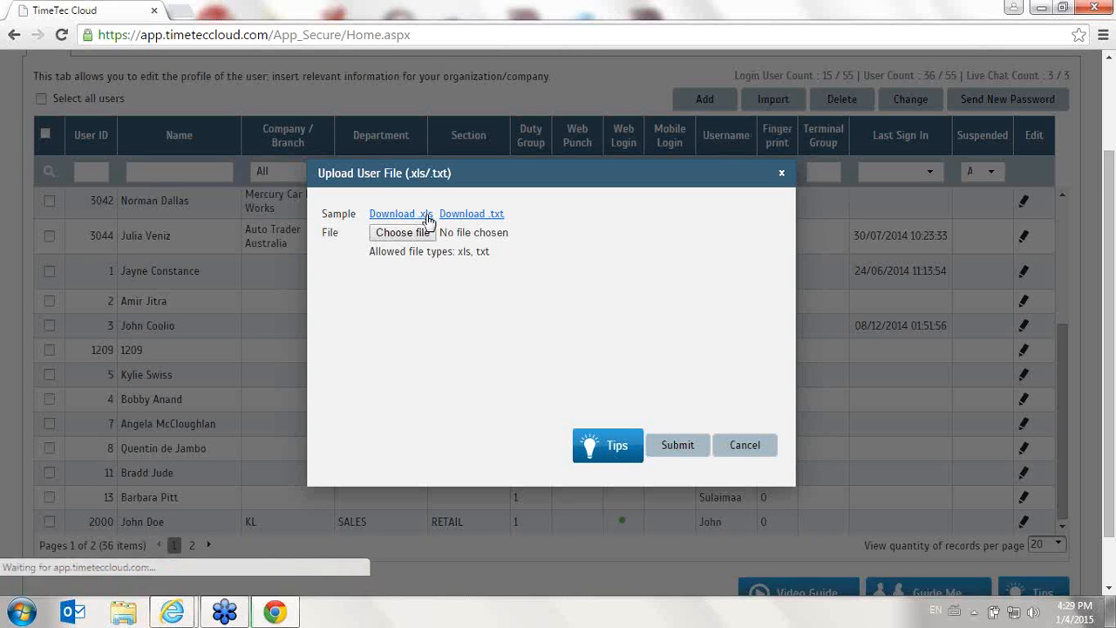
left_click(121, 583)
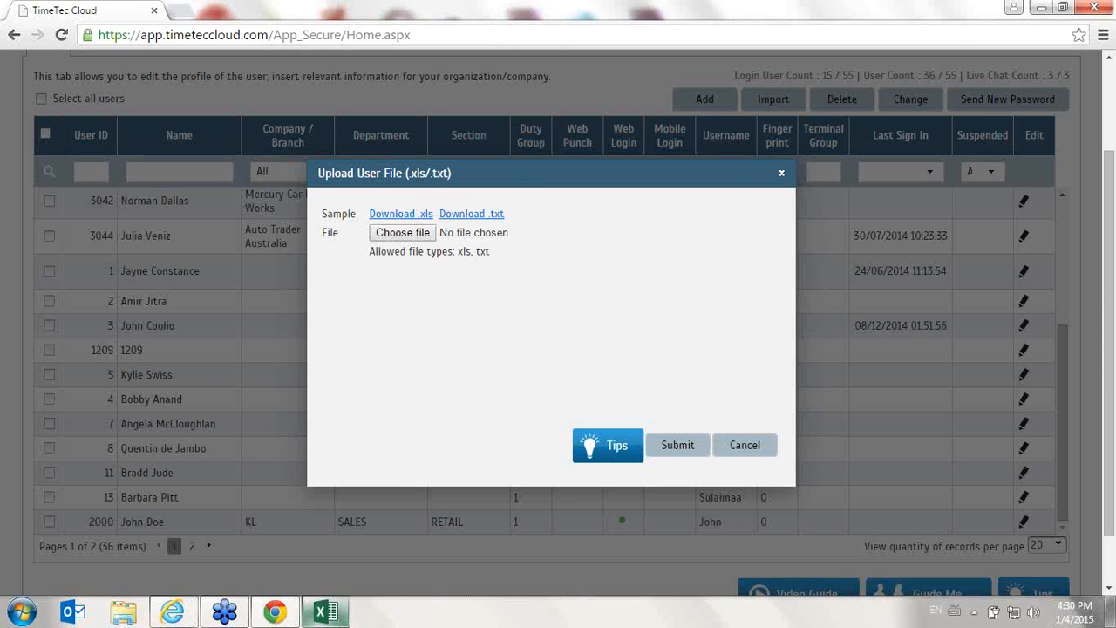
left_click(326, 611)
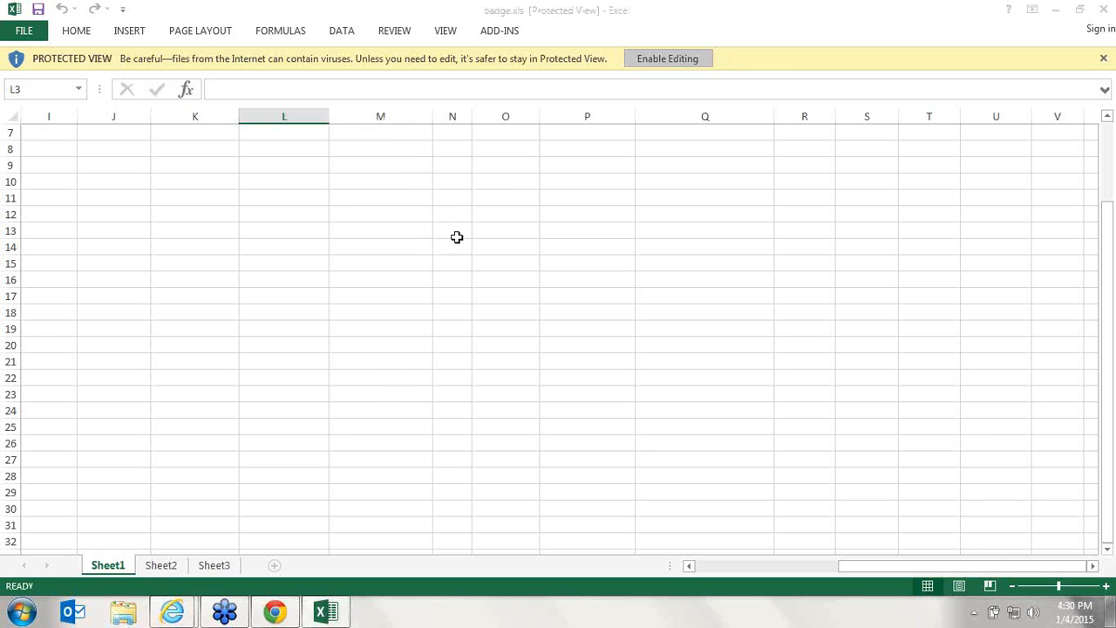
- Review the columns of the badge.xls sample, close Excel and cancel the import dialog
scroll(540, 244, "up", 2)
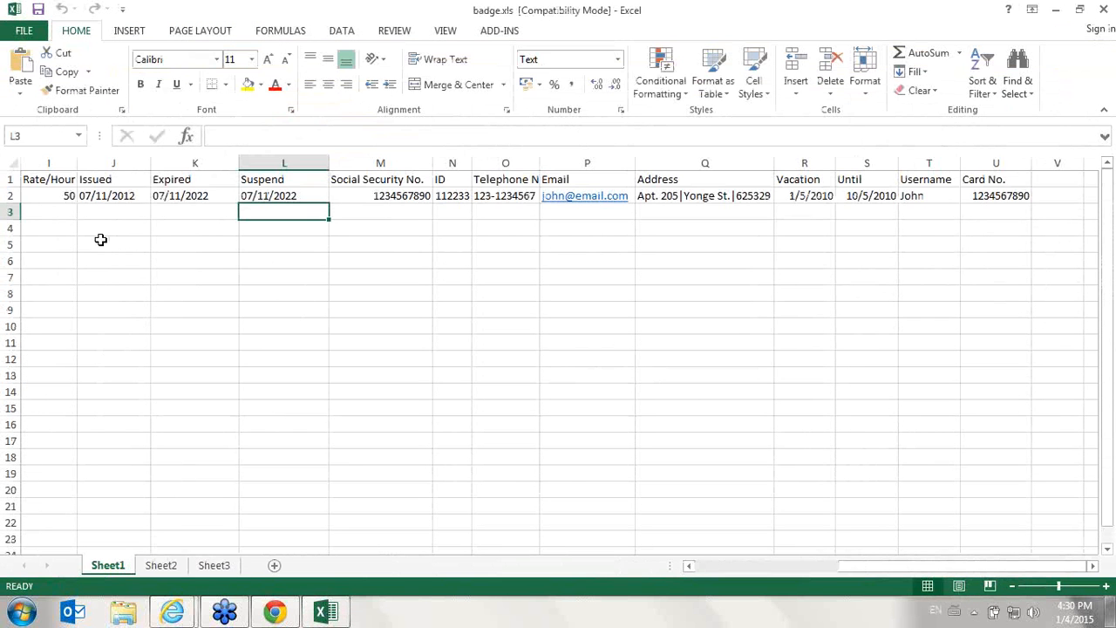
left_click_drag(919, 567, 685, 563)
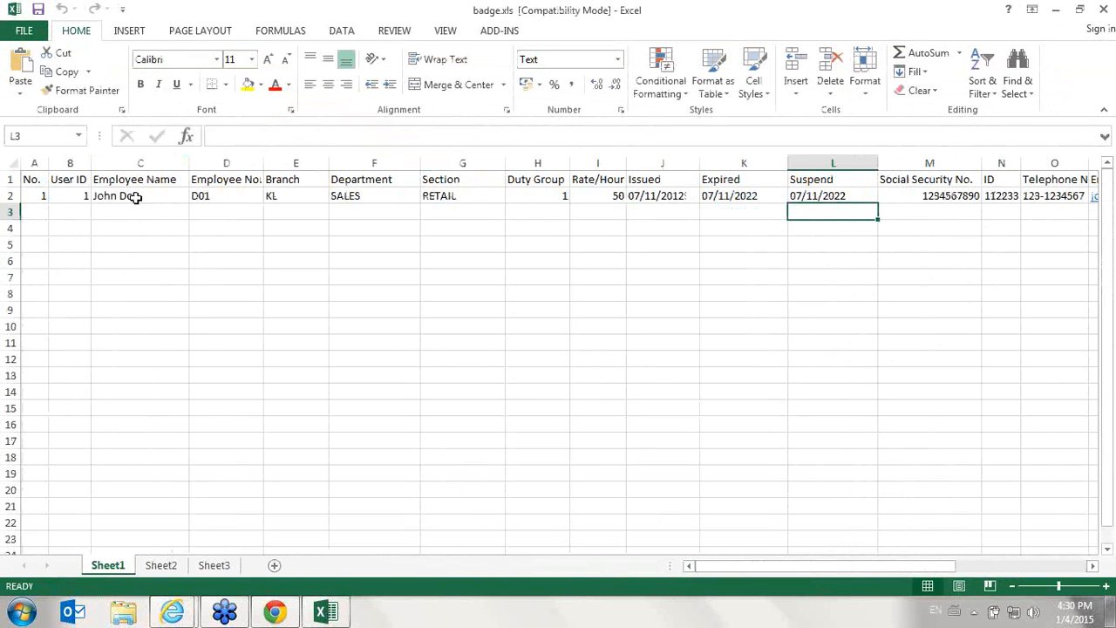
left_click_drag(904, 568, 554, 546)
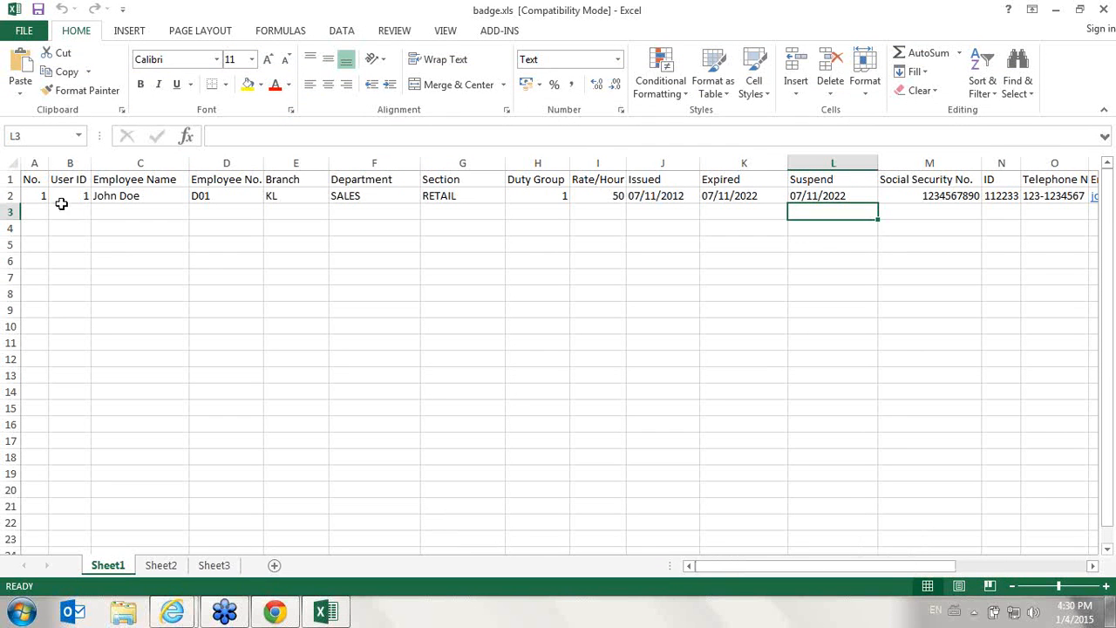
left_click(1104, 9)
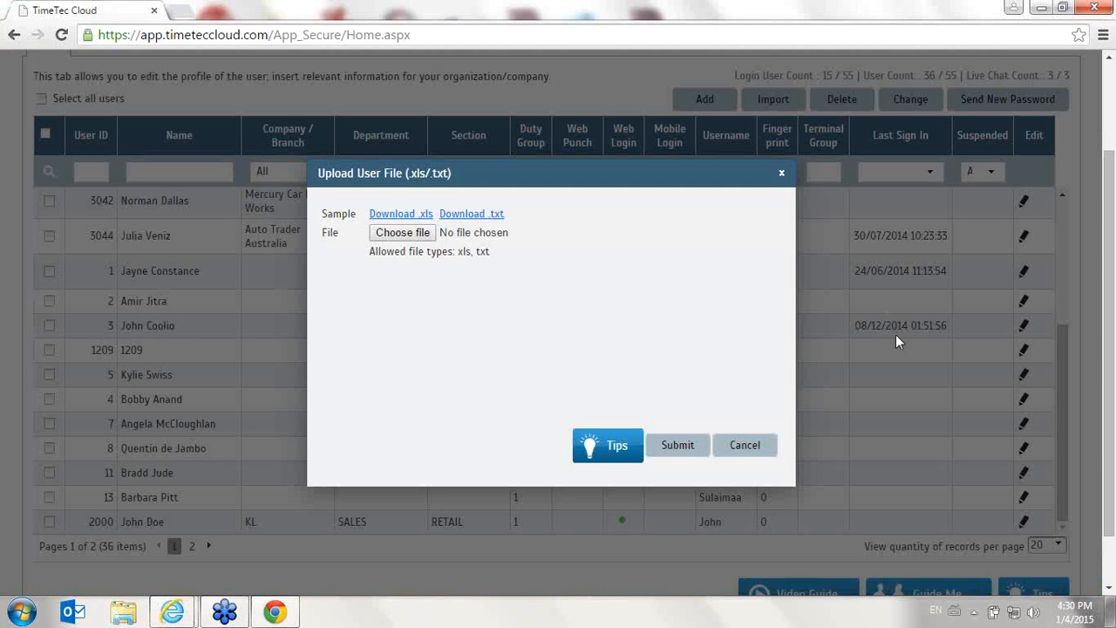
left_click(743, 446)
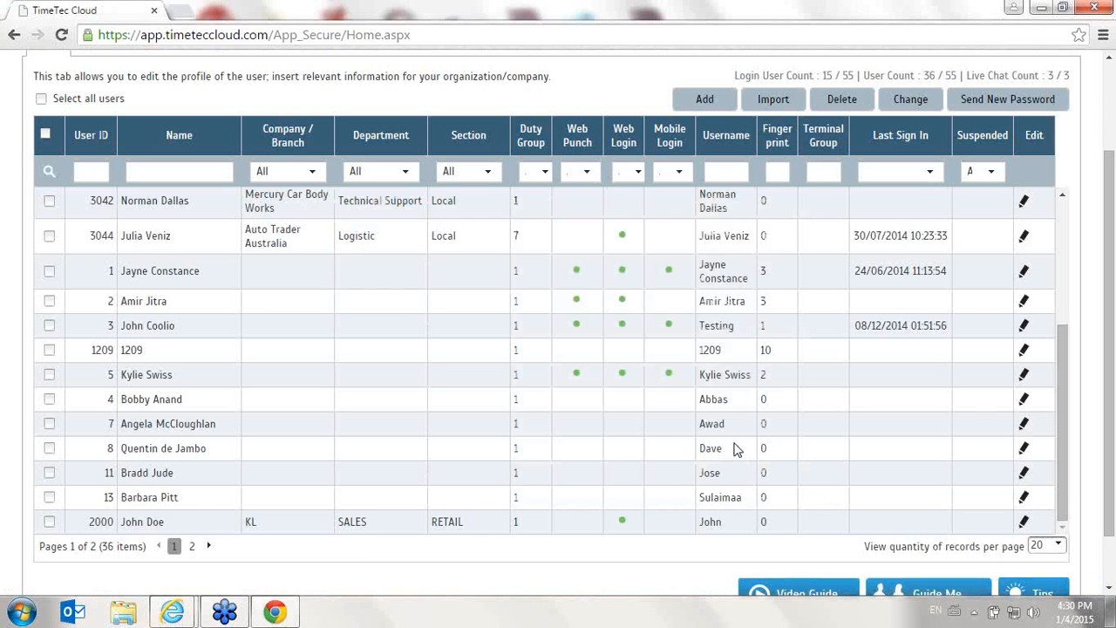
- Tick four users in the list, try deleting them and cancel the confirmation
scroll(814, 234, "up", 1)
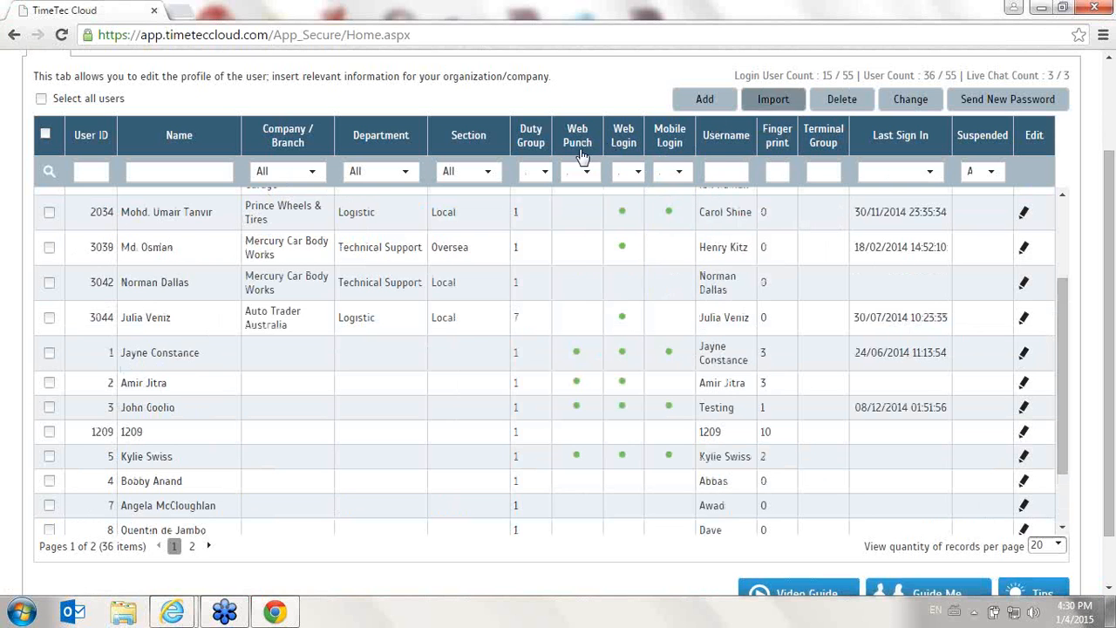
left_click(48, 317)
left_click(50, 354)
left_click(48, 250)
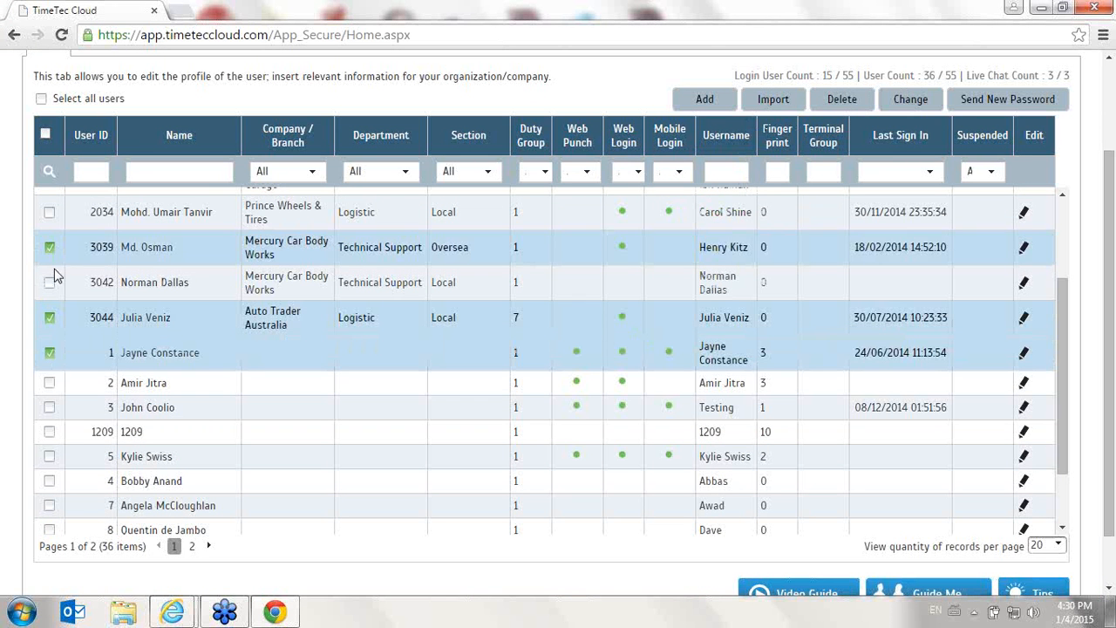
left_click(49, 284)
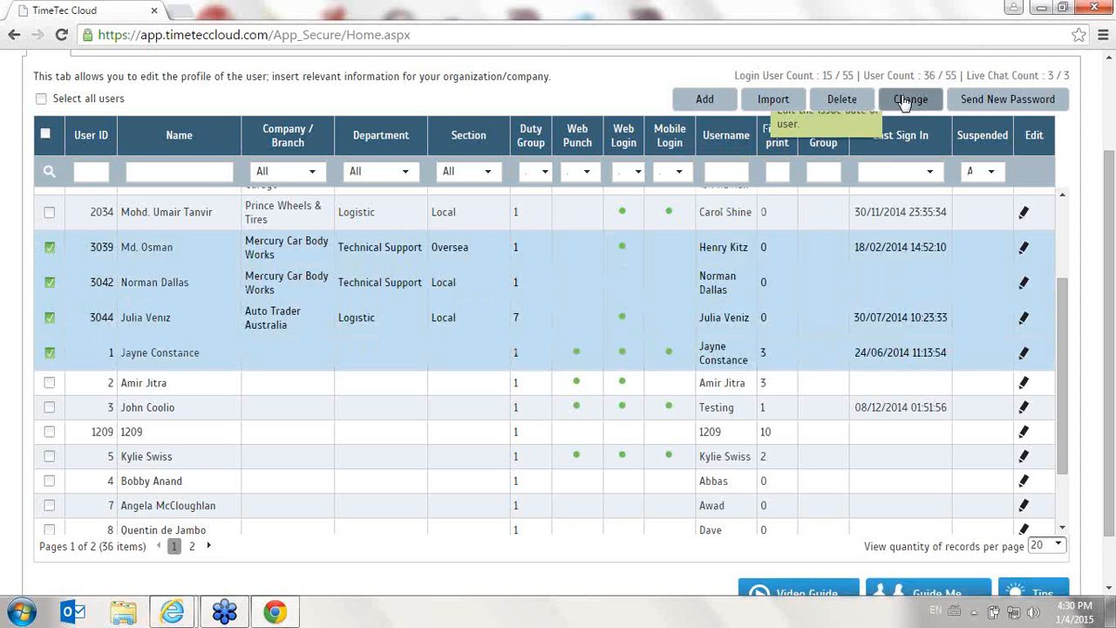
left_click(842, 101)
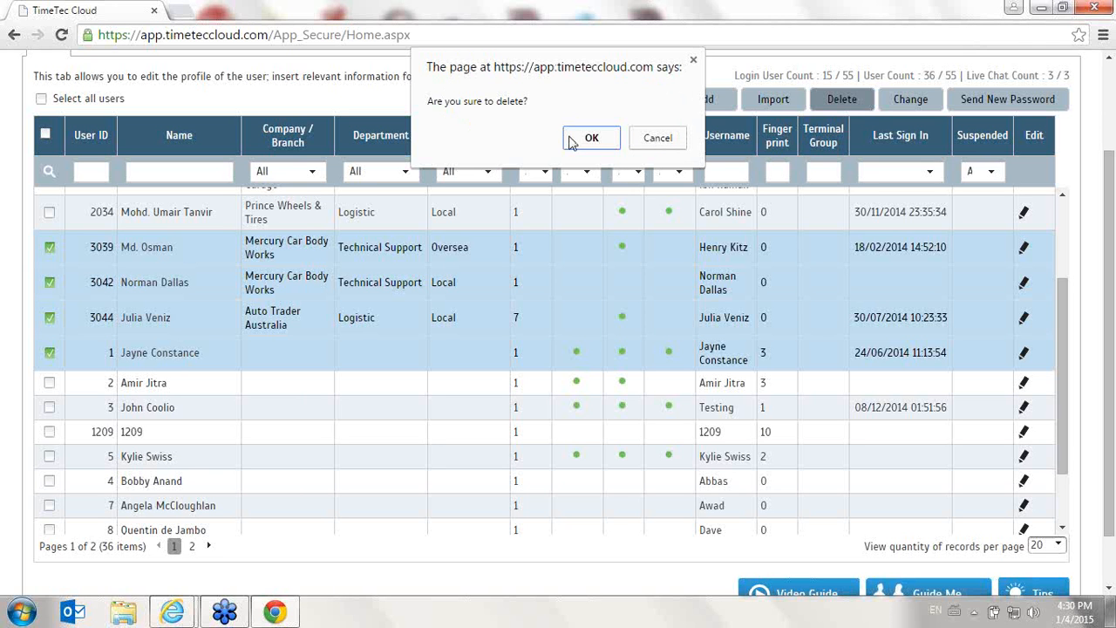
left_click(660, 140)
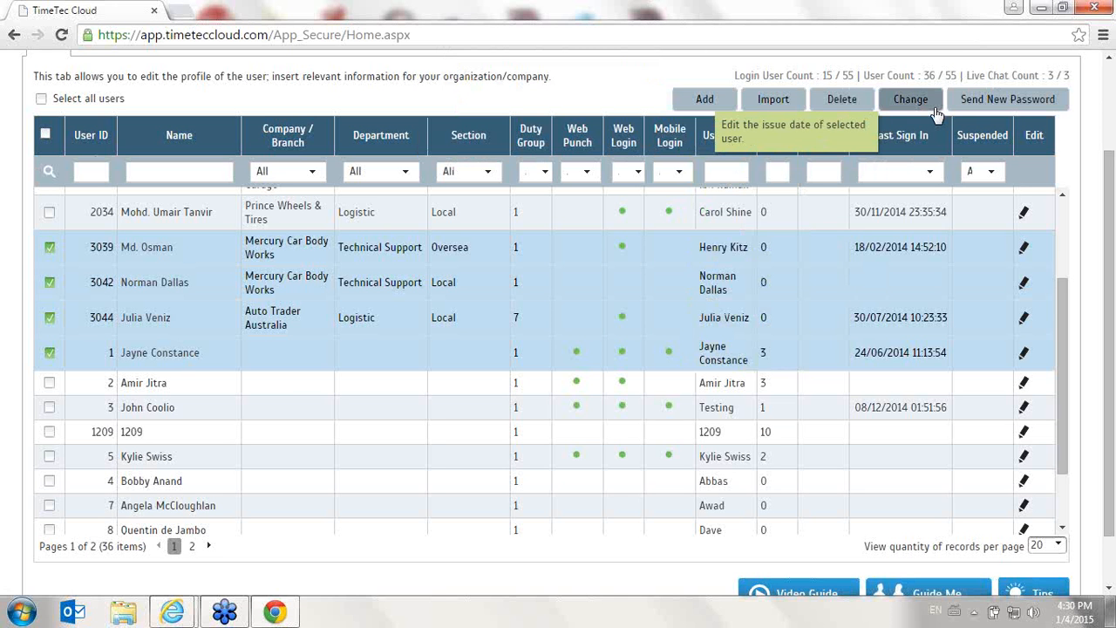
- Open the Add User form and enter the new user's name and user ID 100001
left_click(705, 98)
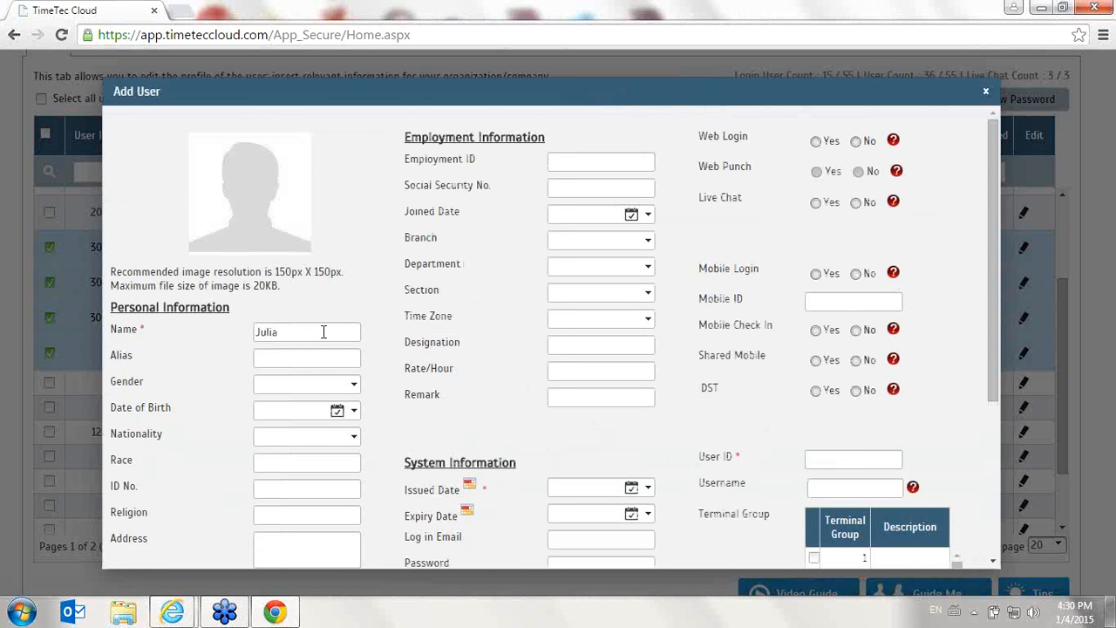
scroll(323, 331, "down", 1)
left_click(598, 407)
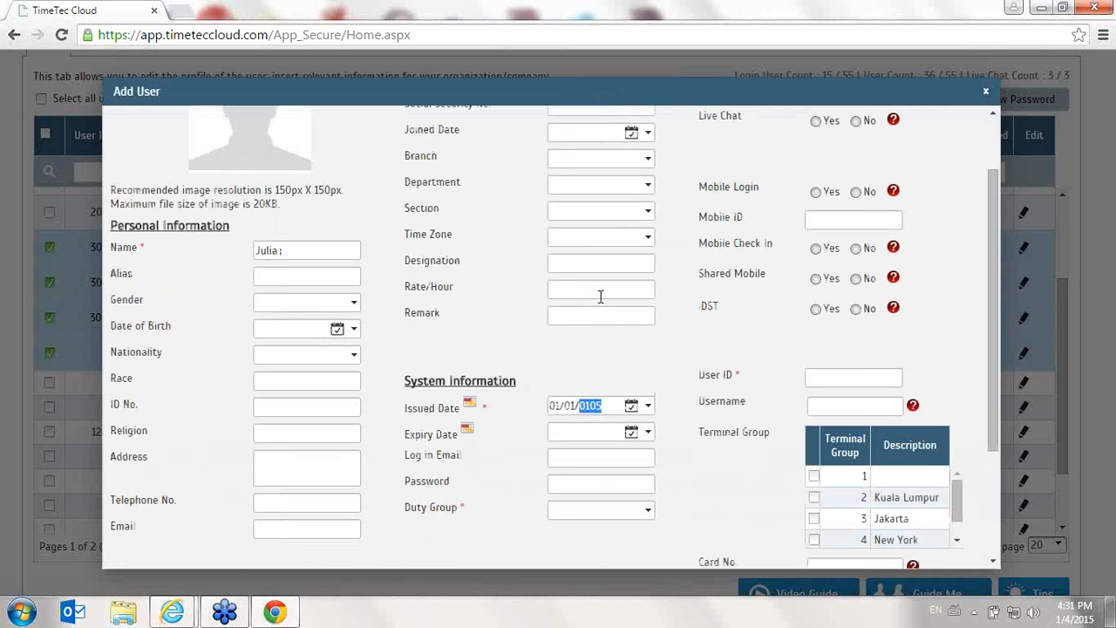
scroll(654, 375, "up", 1)
left_click(622, 219)
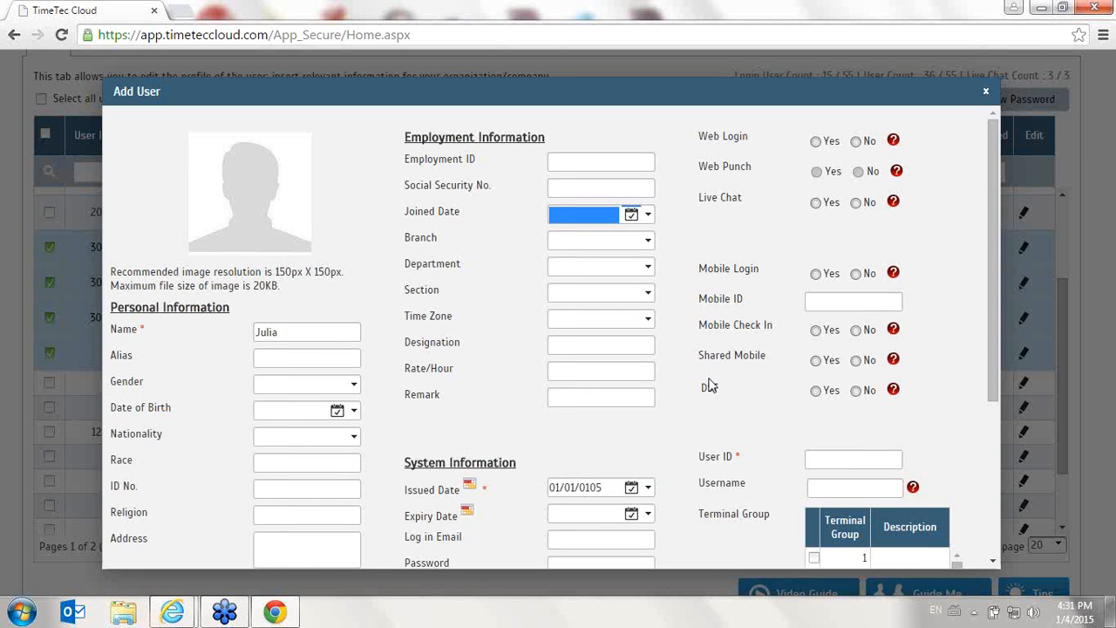
scroll(551, 419, "down", 1)
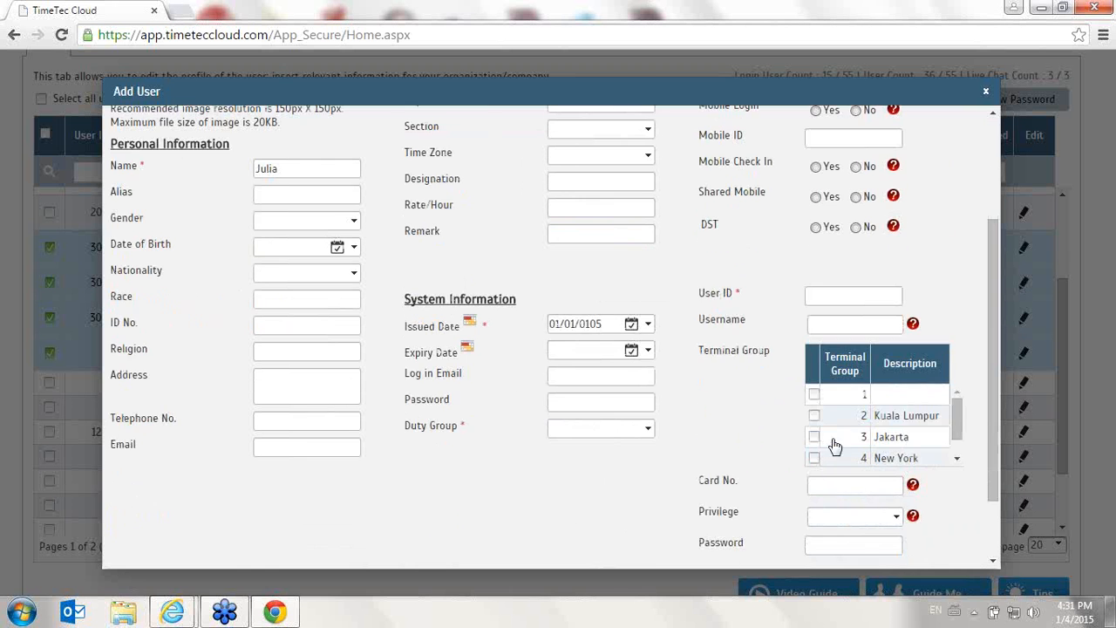
scroll(834, 451, "up", 3)
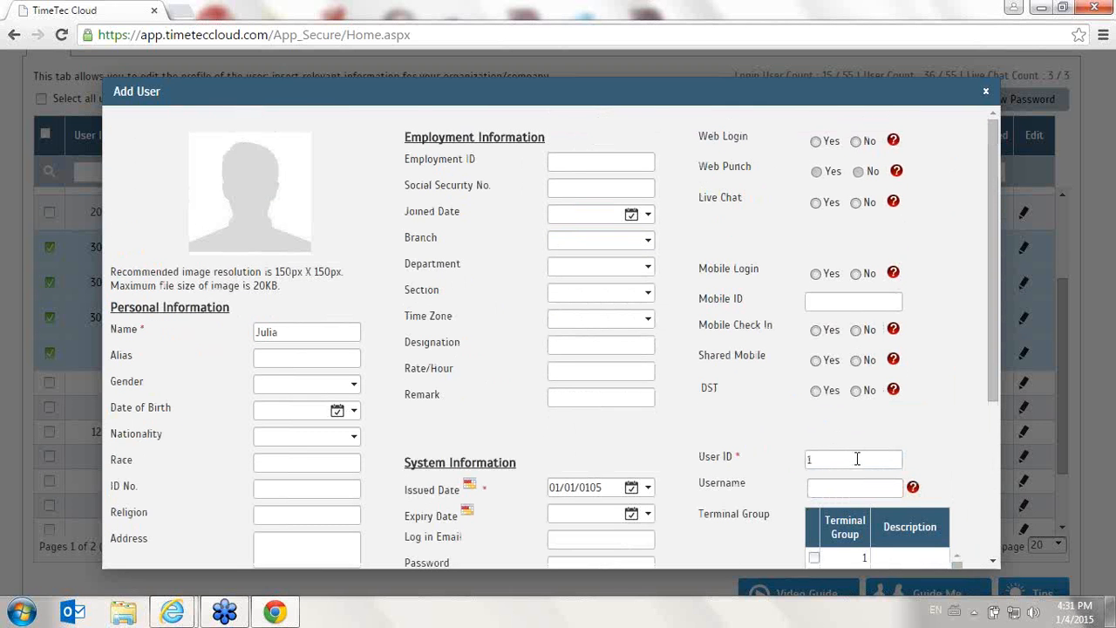
scroll(842, 441, "down", 2)
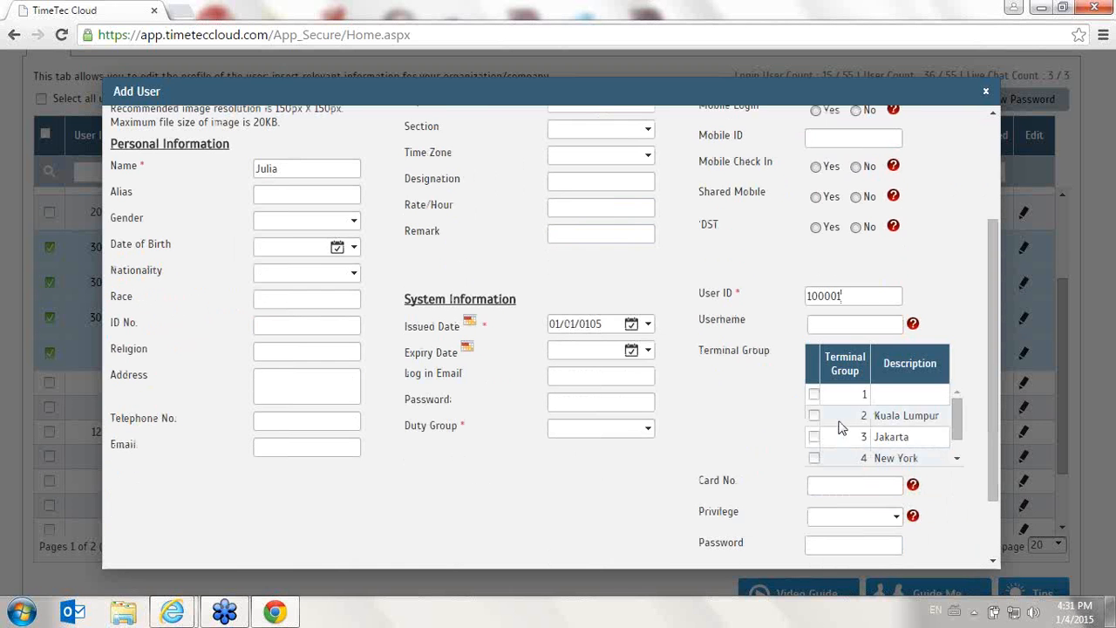
scroll(418, 498, "up", 1)
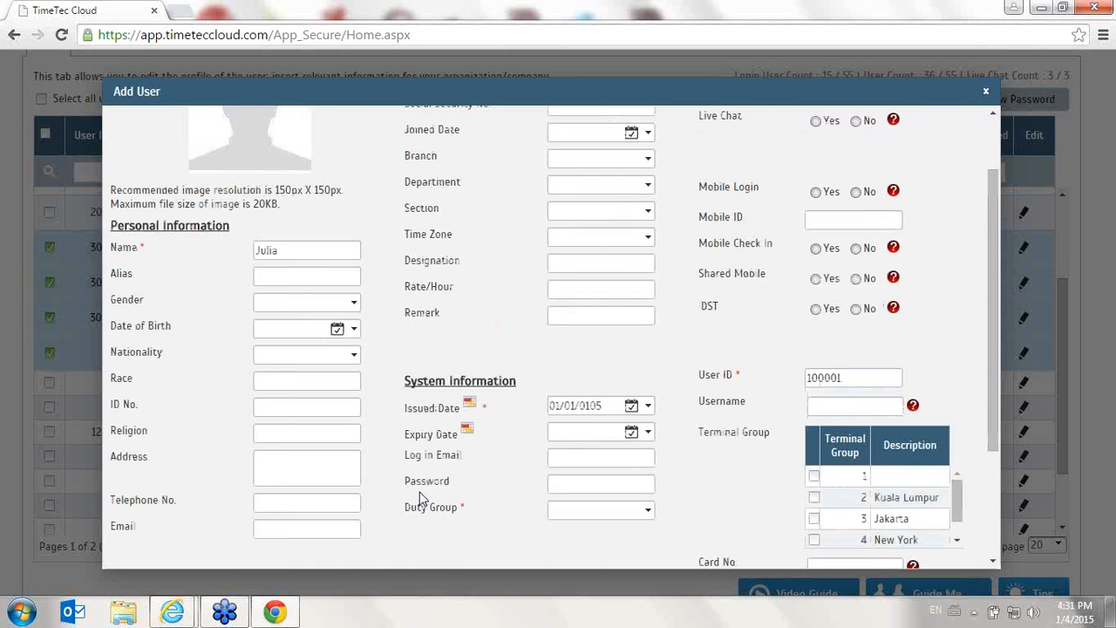
- Pick 1 April from the calendar as the new user's issued date
left_click(633, 407)
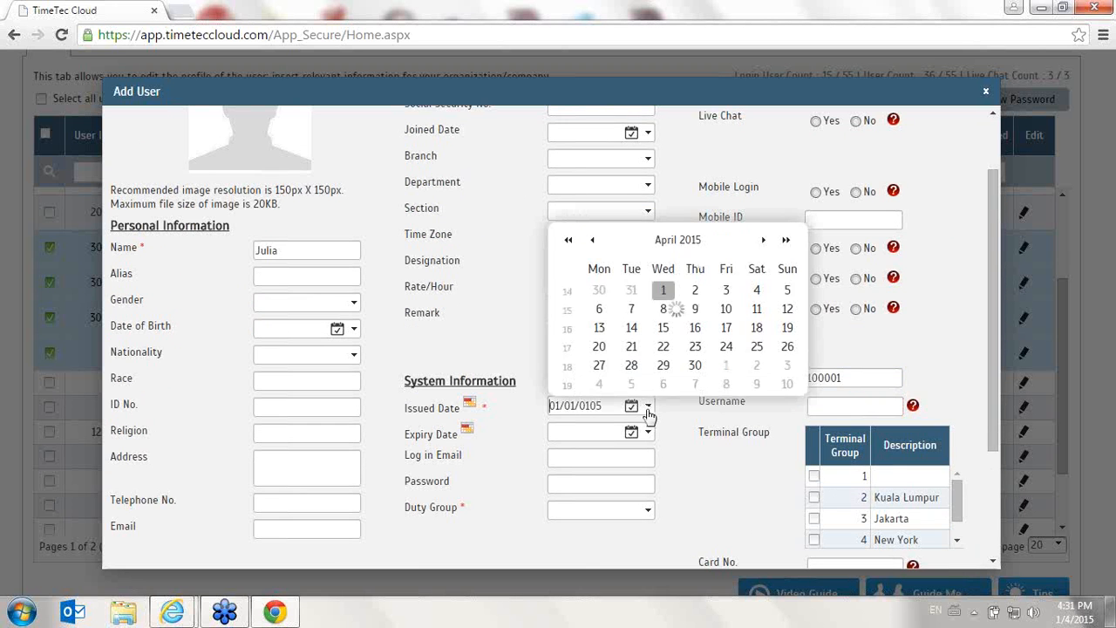
left_click(763, 241)
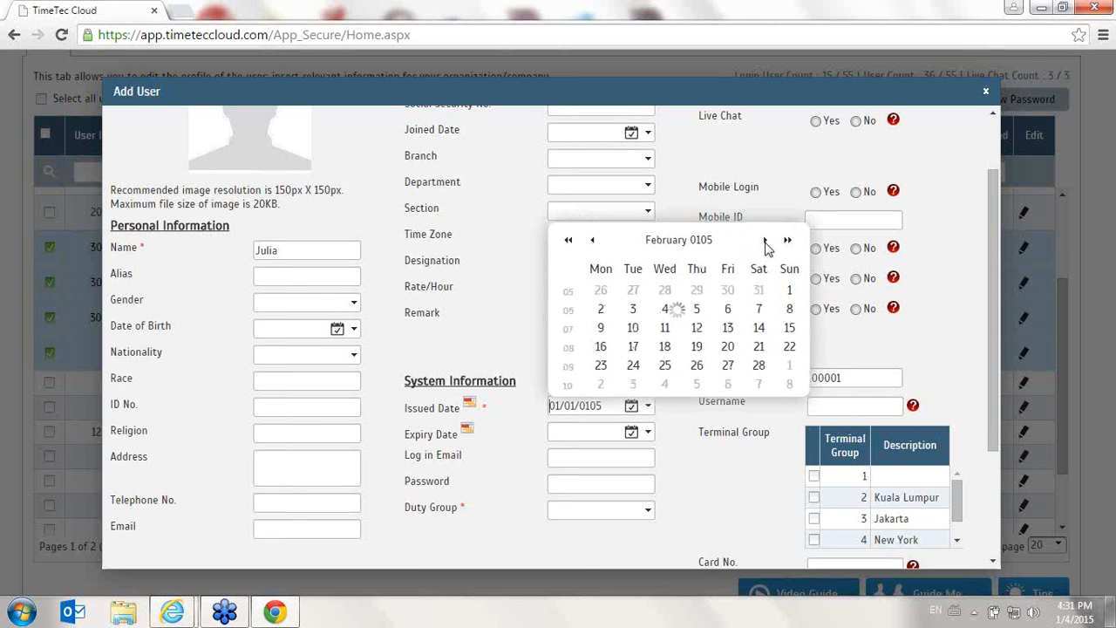
left_click(766, 244)
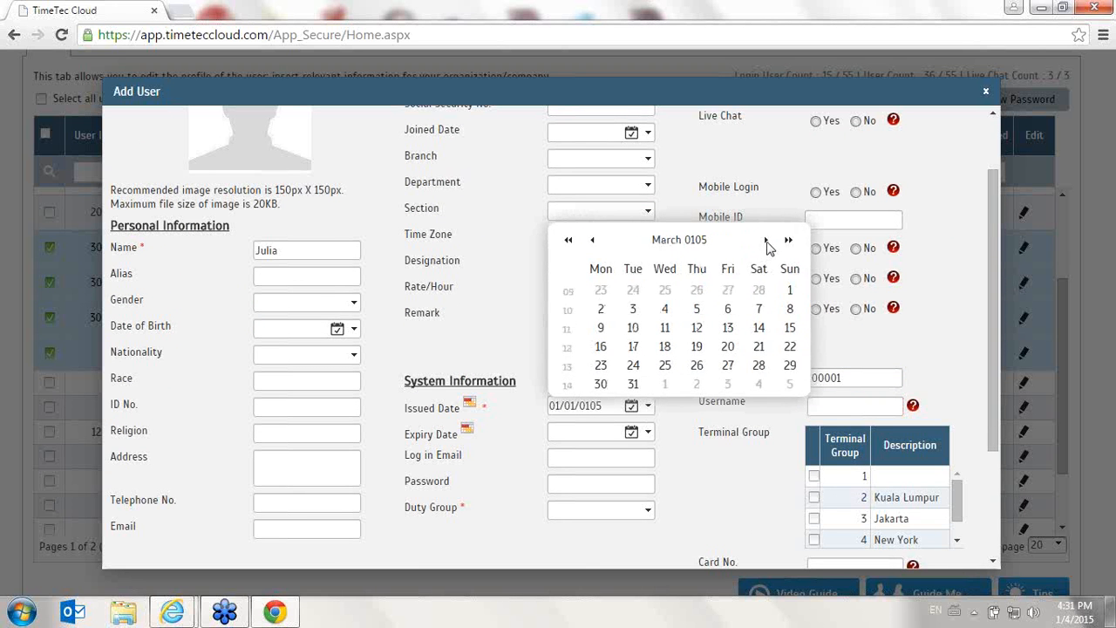
left_click(765, 244)
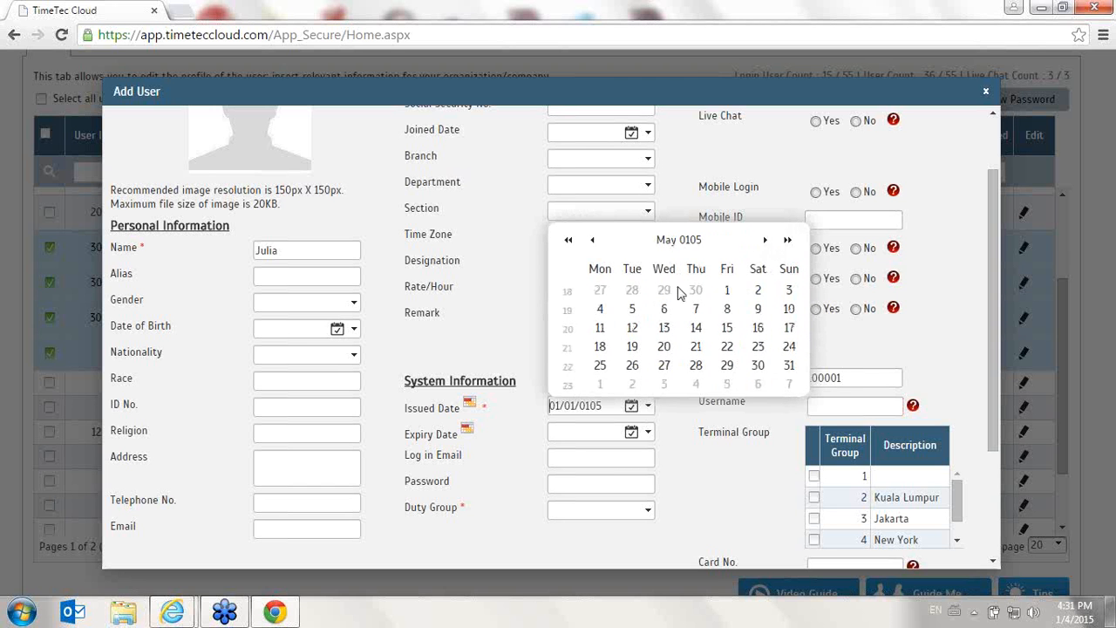
left_click(592, 242)
left_click(666, 293)
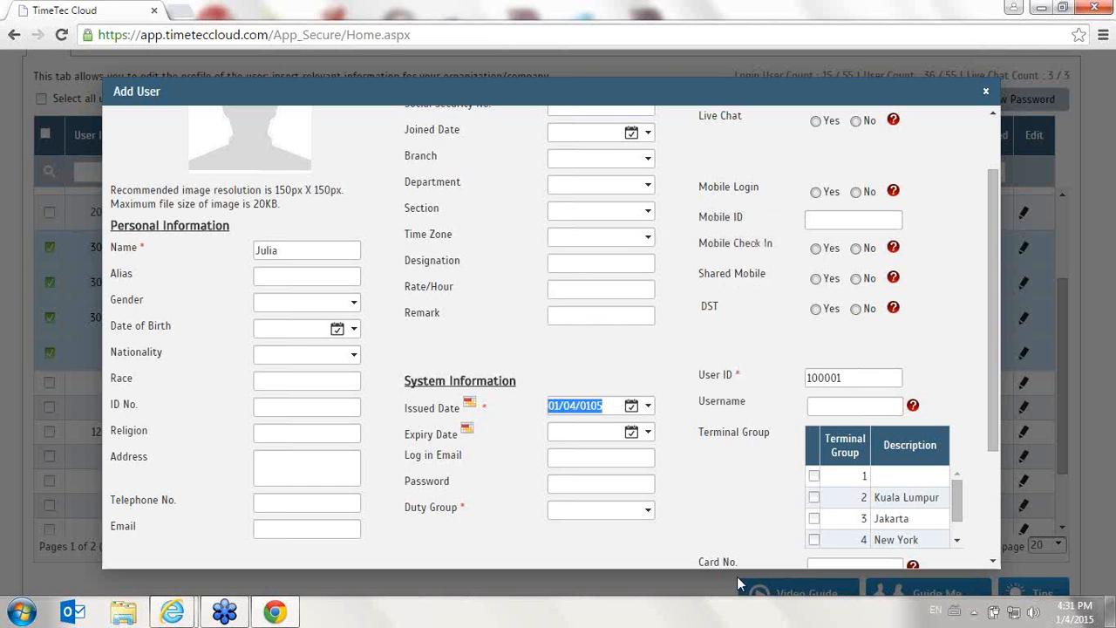
- Set the duty group to 1, submit the new user and confirm the Generate Attendance dialog
scroll(743, 507, "down", 2)
left_click(872, 543)
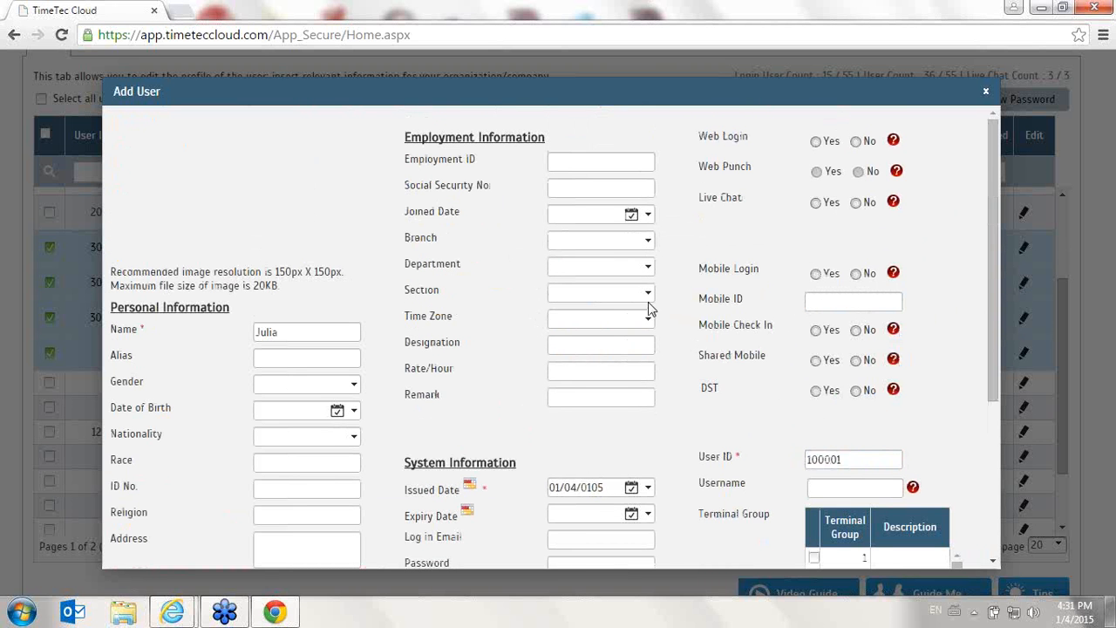
scroll(650, 307, "down", 2)
scroll(903, 545, "down", 2)
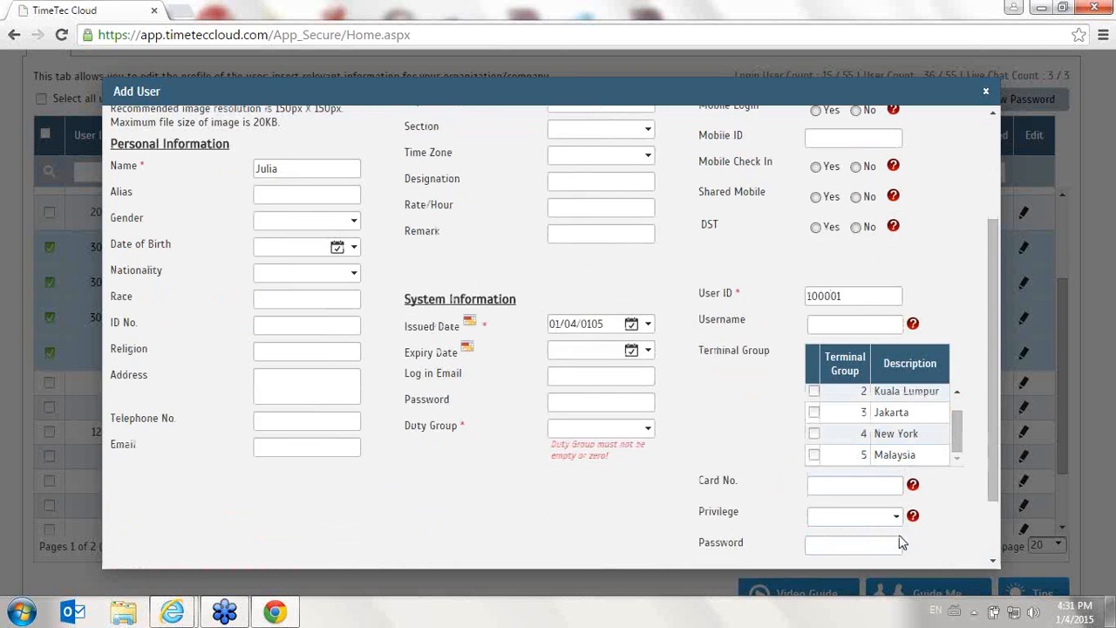
left_click(649, 429)
left_click(585, 319)
scroll(907, 518, "down", 1)
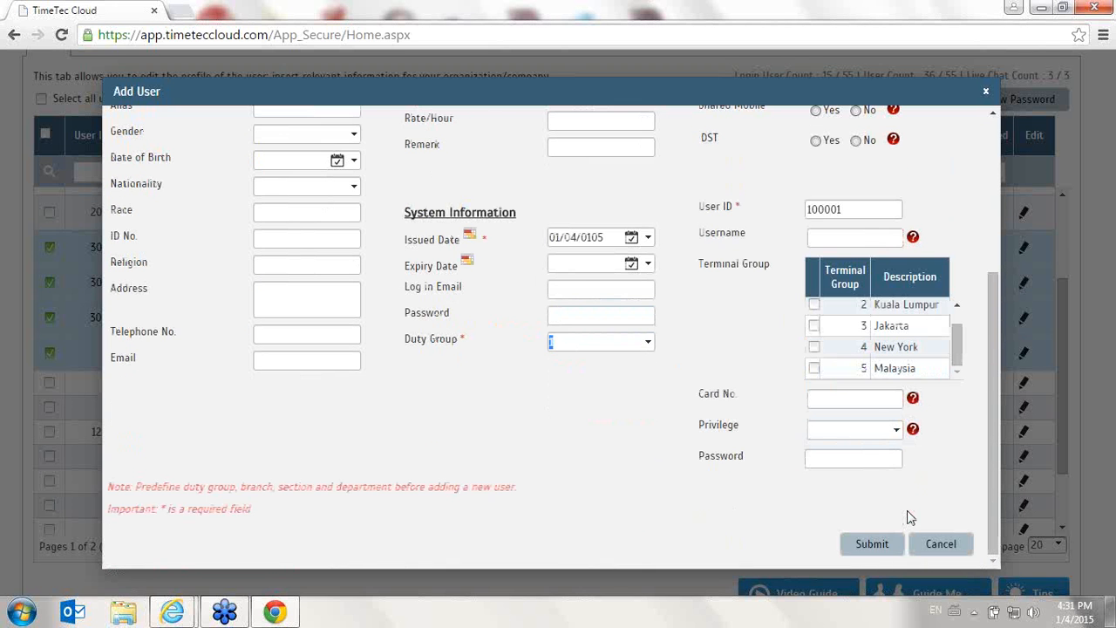
left_click(872, 543)
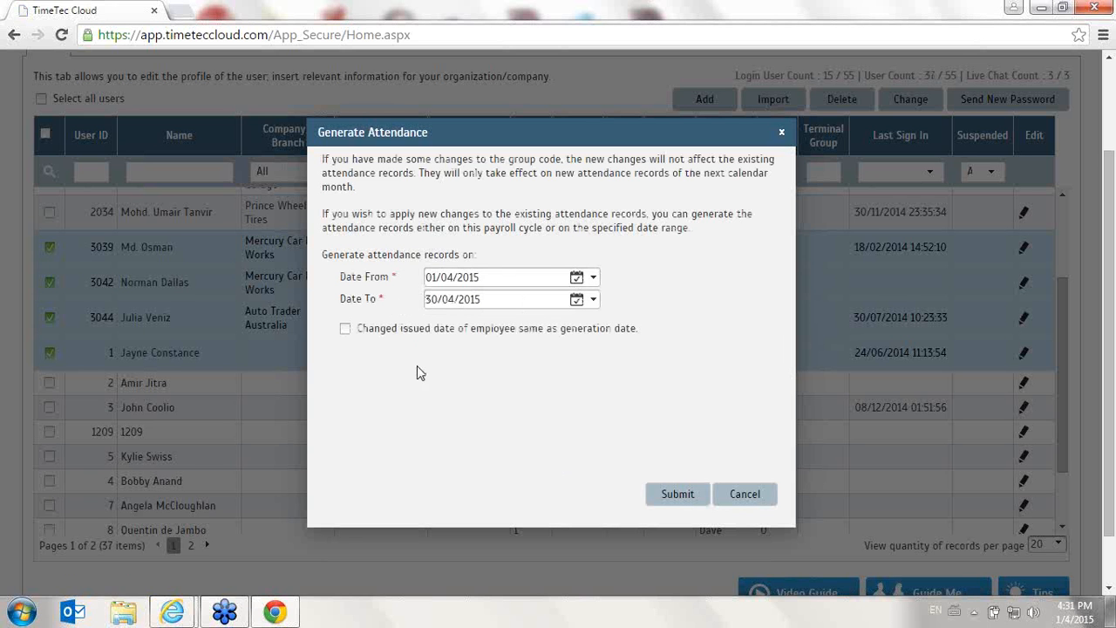
left_click(677, 495)
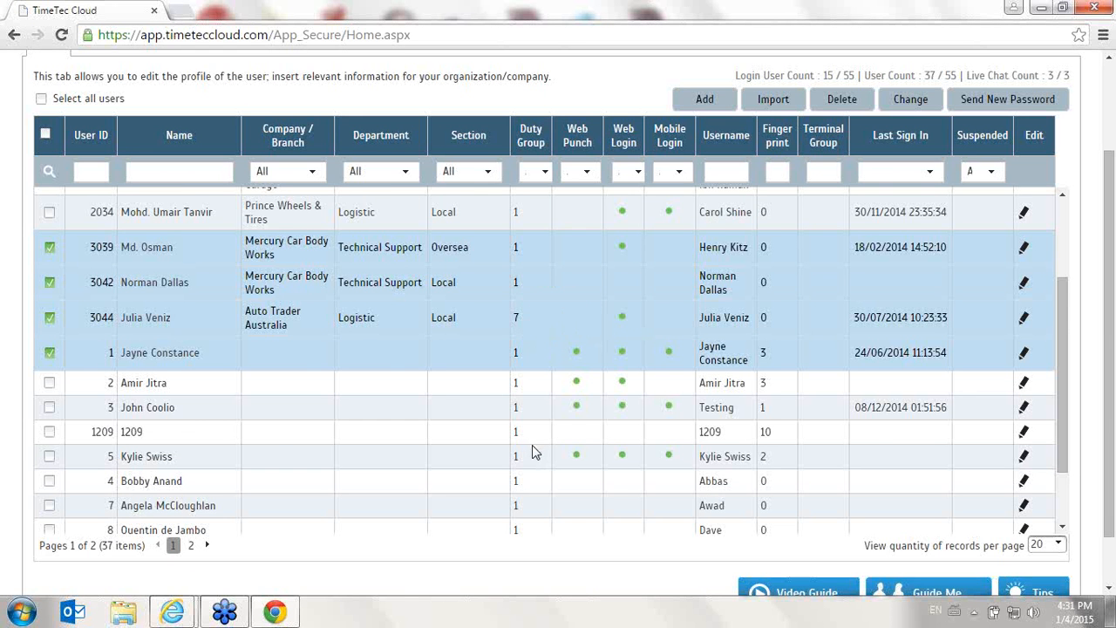
- Select all users and change their issued date to 01/03/2015
scroll(535, 452, "up", 5)
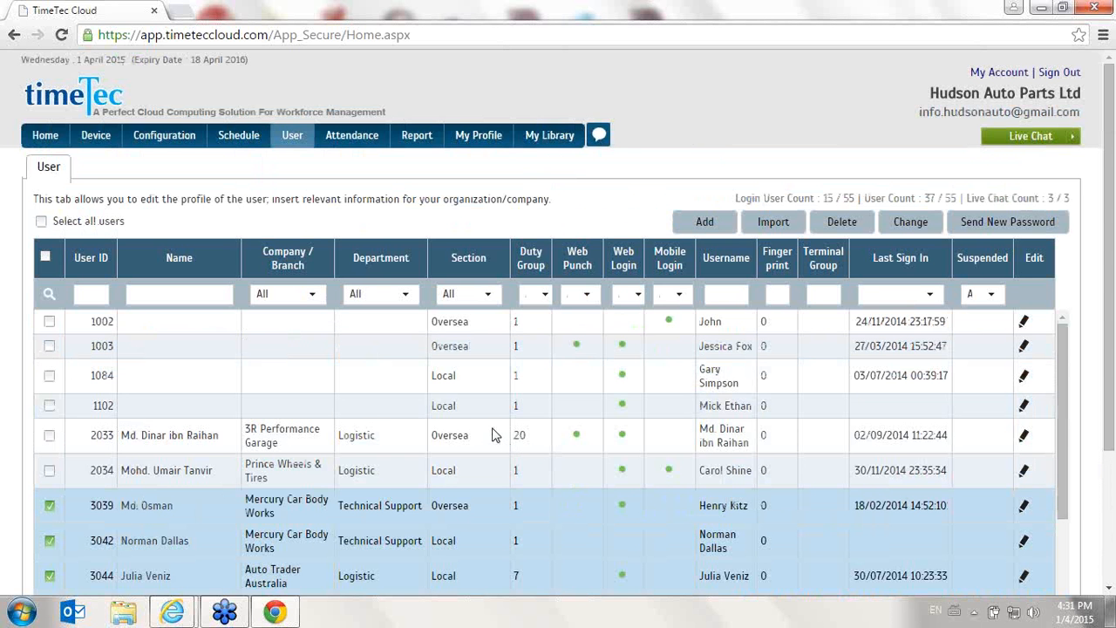
scroll(332, 402, "down", 3)
left_click(45, 256)
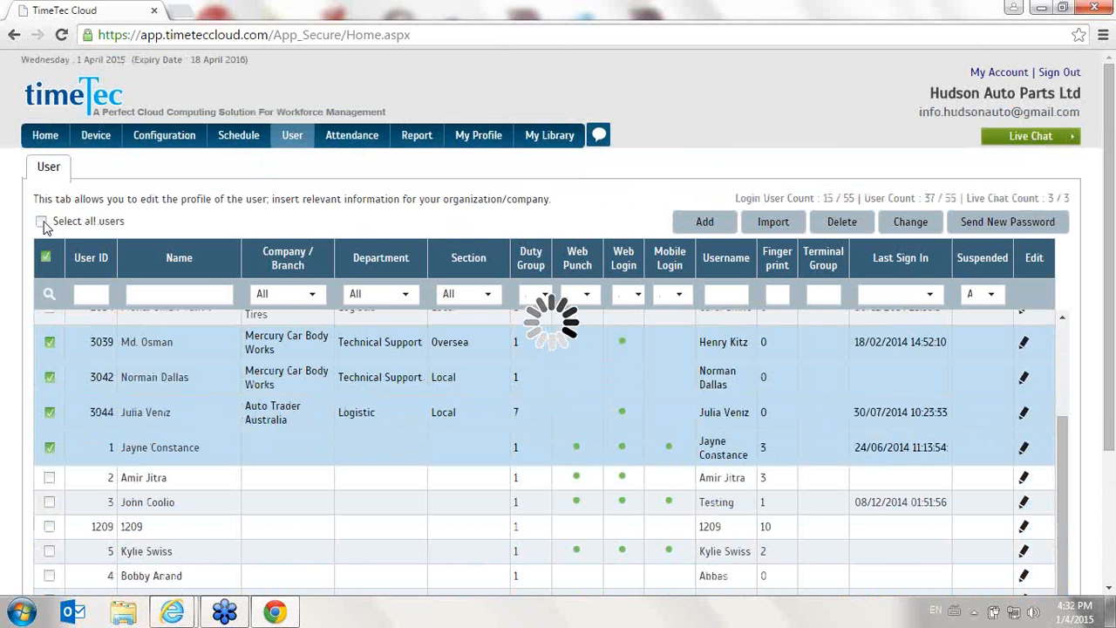
left_click(42, 222)
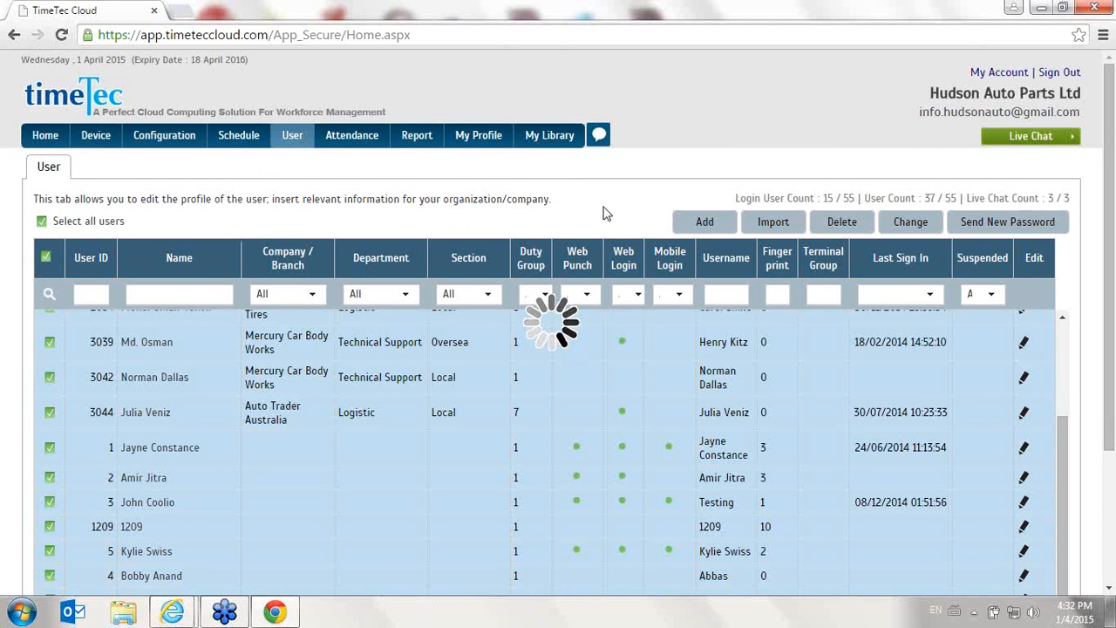
left_click(909, 223)
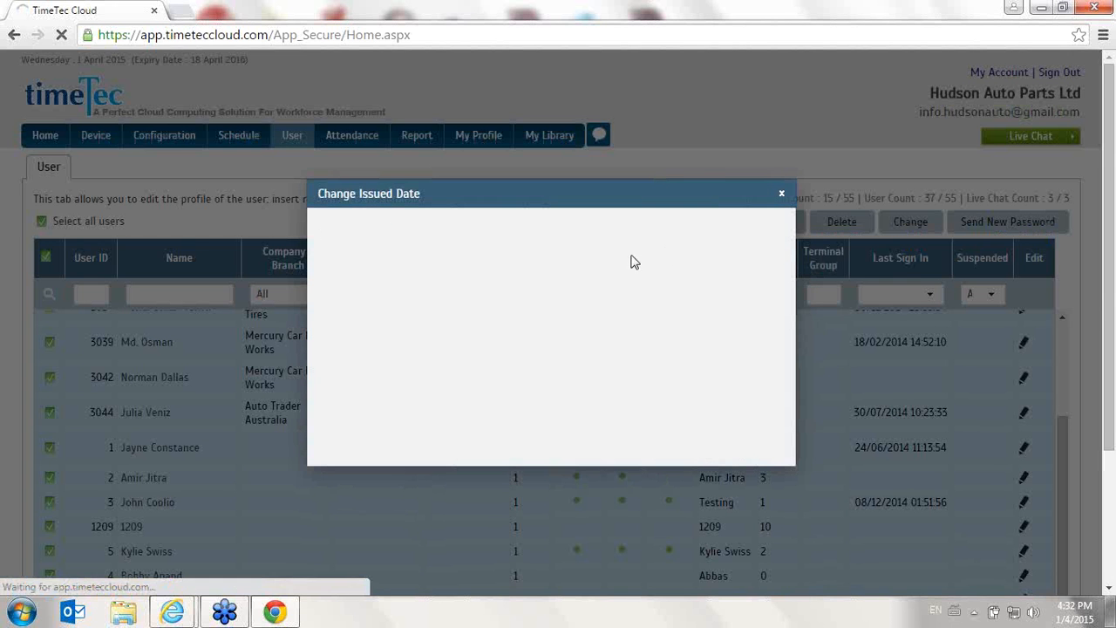
left_click(591, 234)
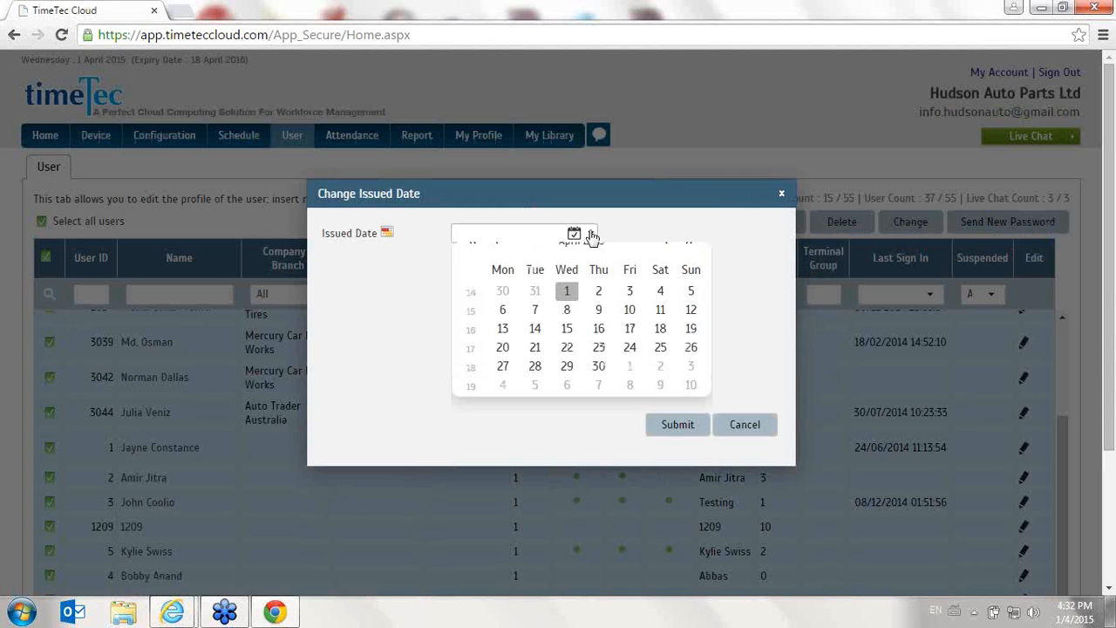
left_click(496, 261)
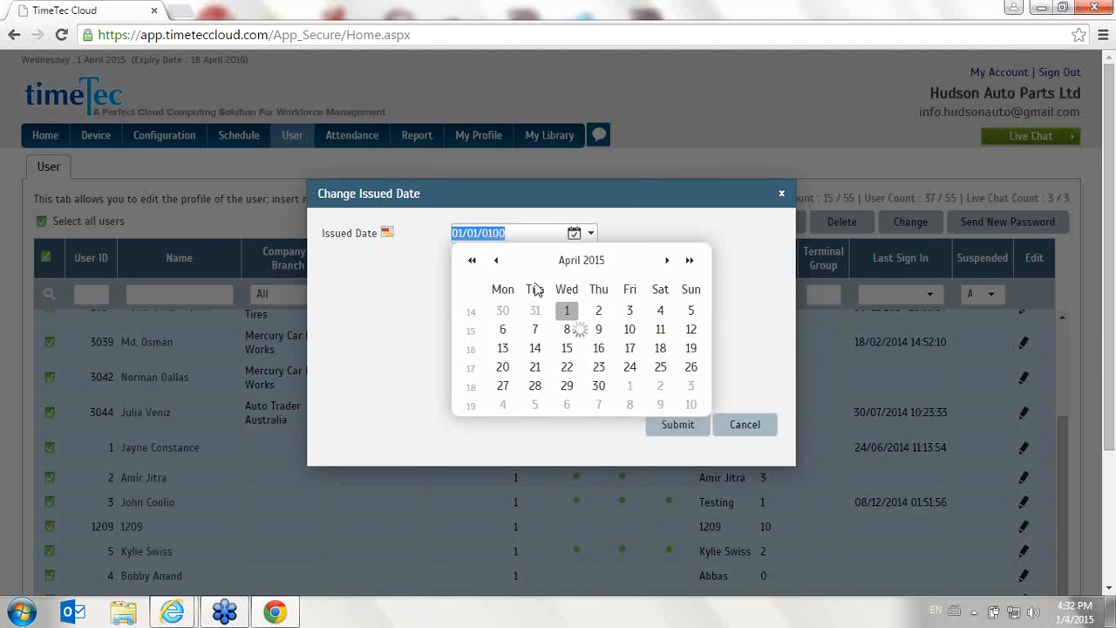
left_click(692, 312)
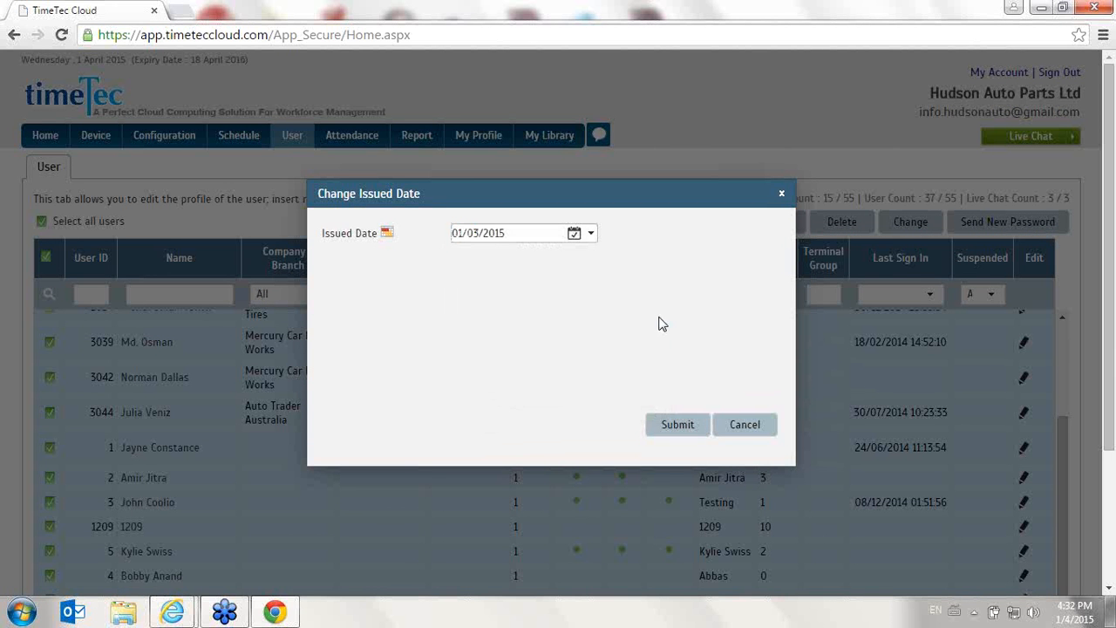
left_click(678, 424)
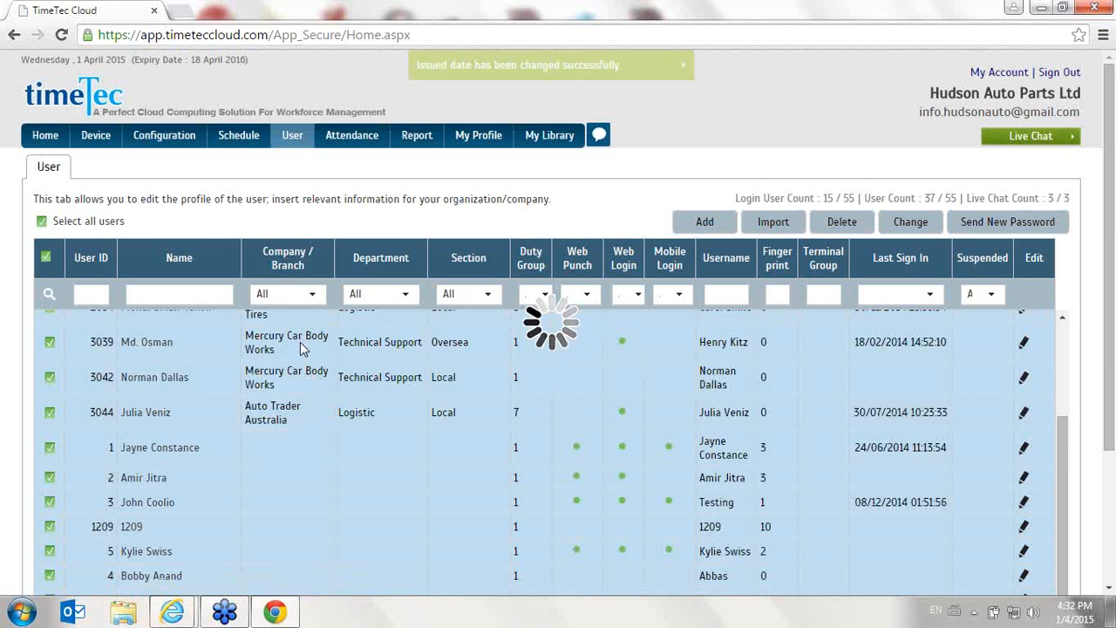
- Scroll through the updated user list and clear the select-all users selection
scroll(185, 383, "down", 3)
scroll(185, 384, "down", 1)
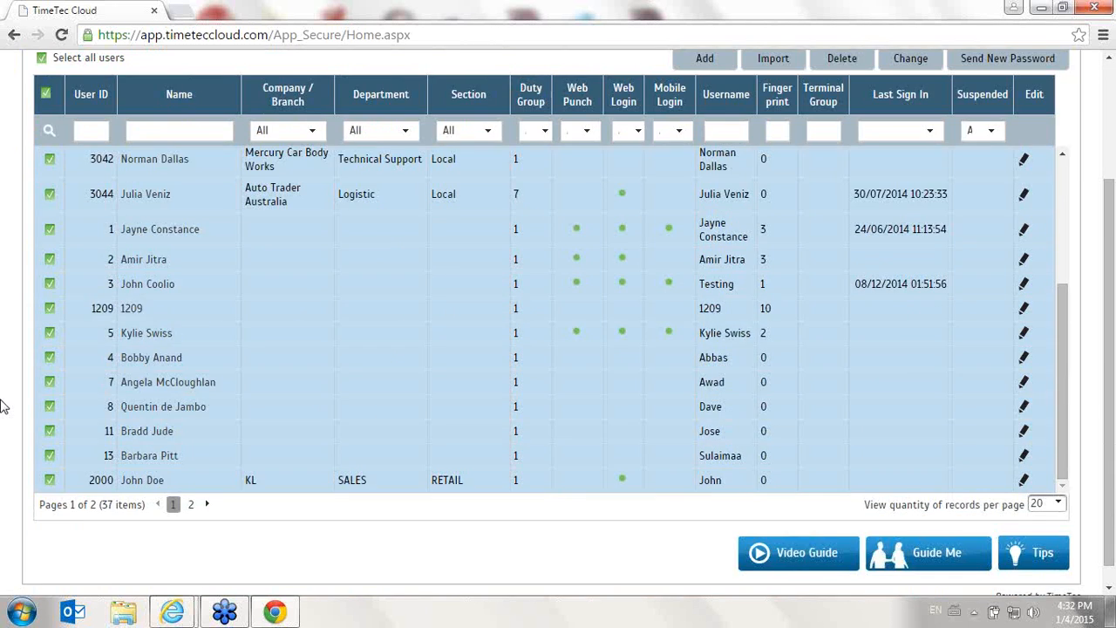
scroll(96, 277, "up", 3)
left_click(44, 222)
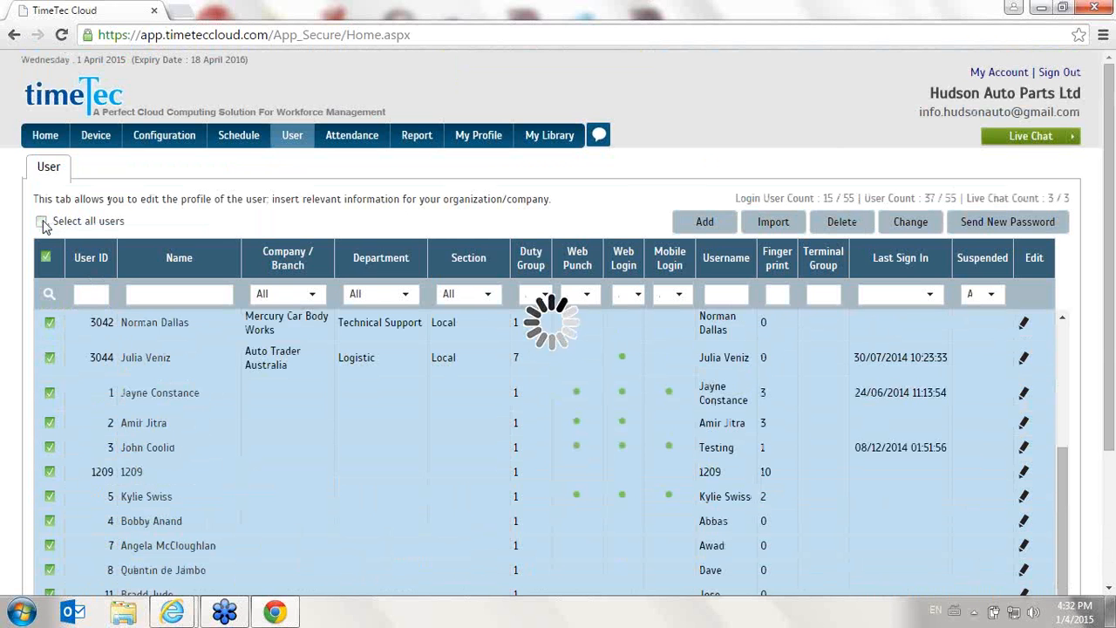
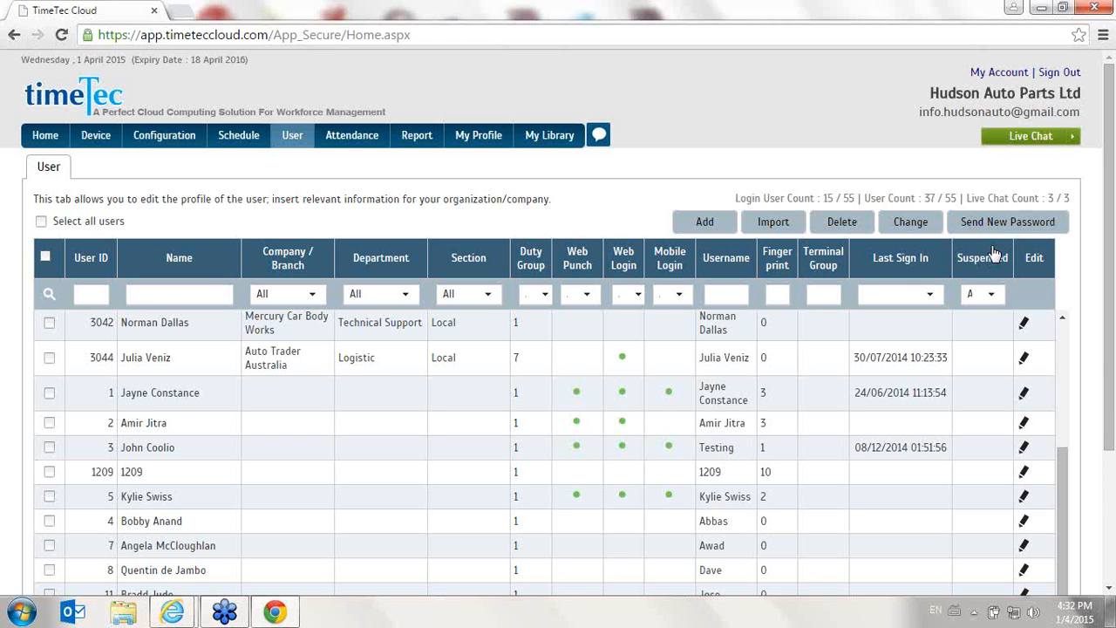
scroll(615, 348, "down", 2)
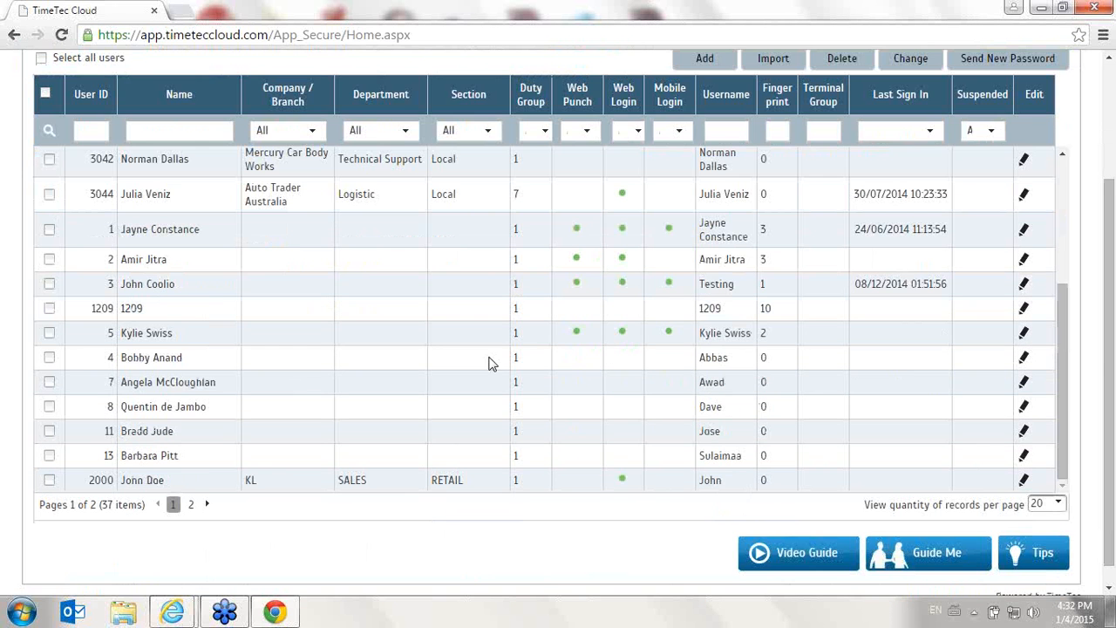
left_click(1025, 335)
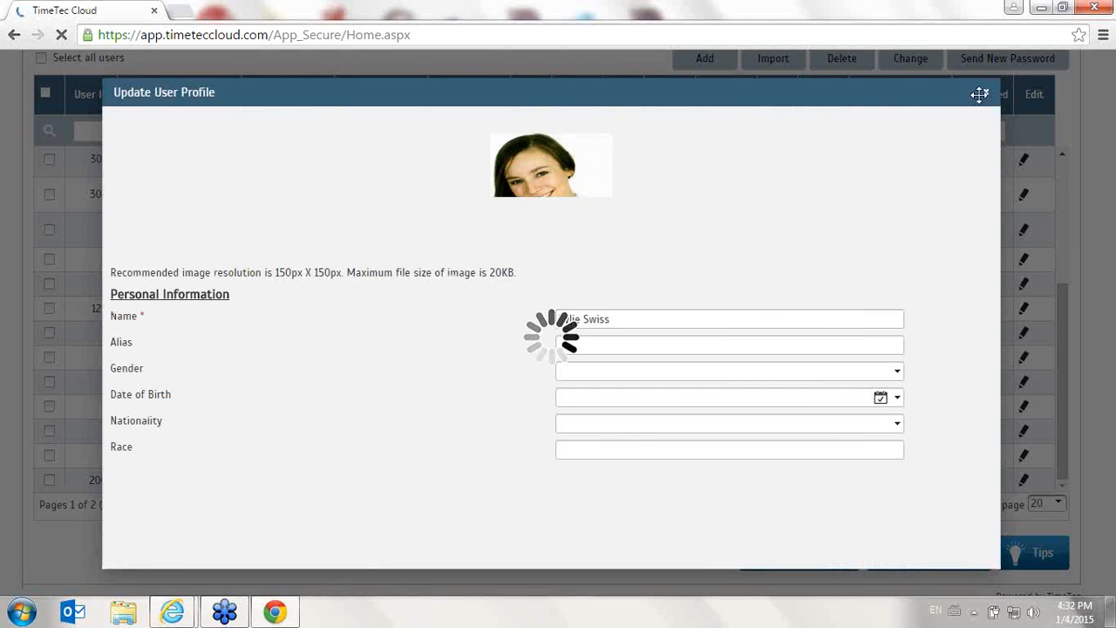
scroll(756, 316, "down", 1)
scroll(375, 293, "up", 1)
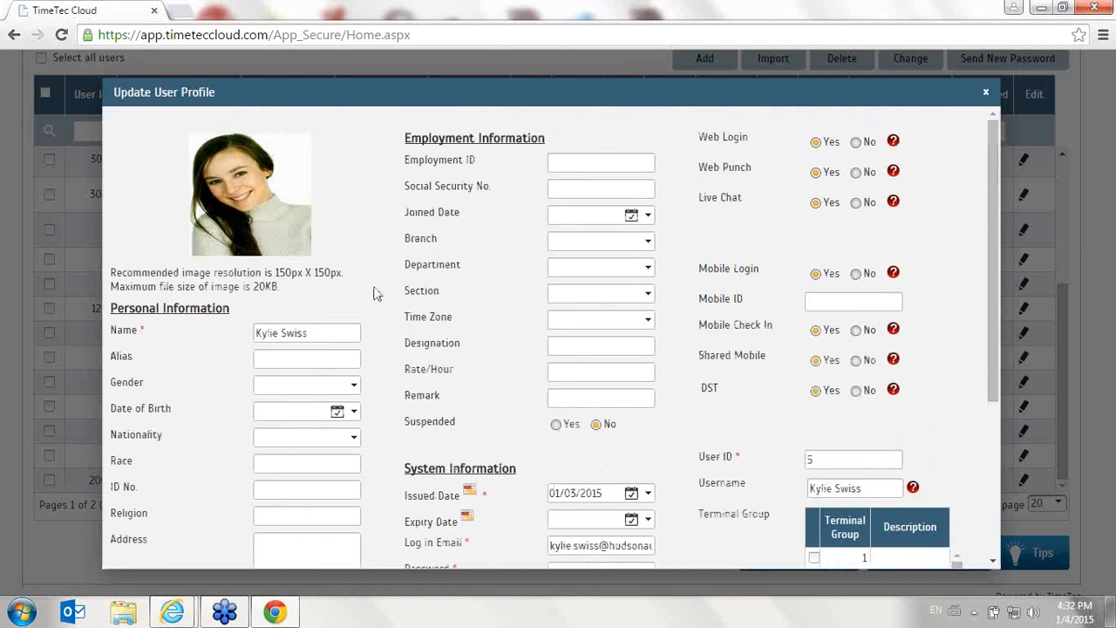
scroll(299, 296, "down", 1)
scroll(299, 295, "down", 2)
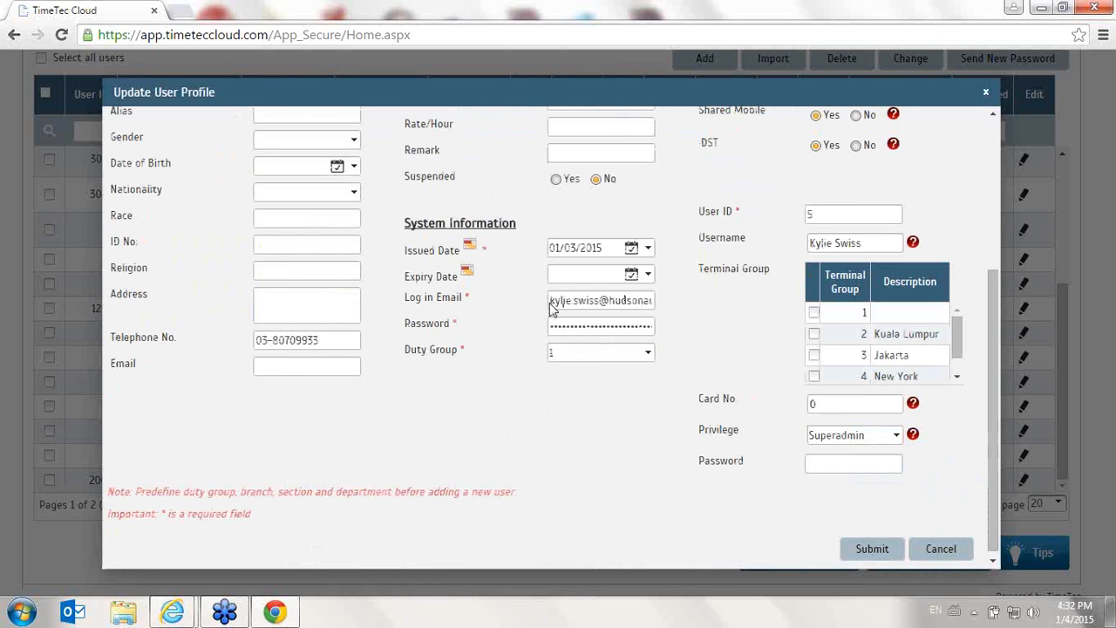
left_click_drag(559, 301, 742, 311)
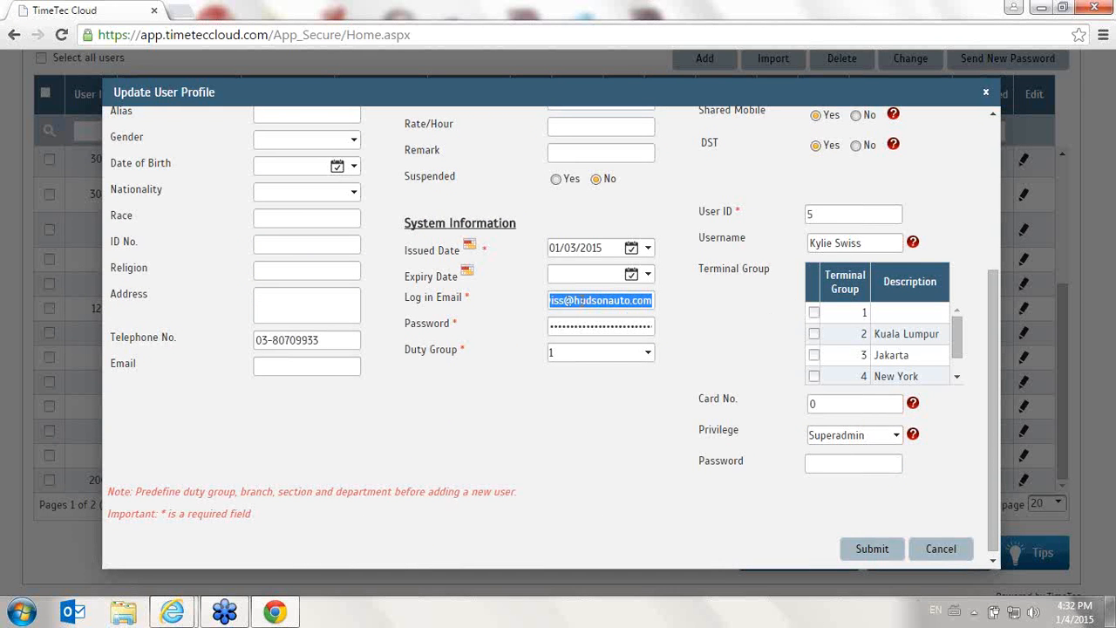
left_click_drag(581, 300, 415, 299)
left_click_drag(612, 305, 426, 300)
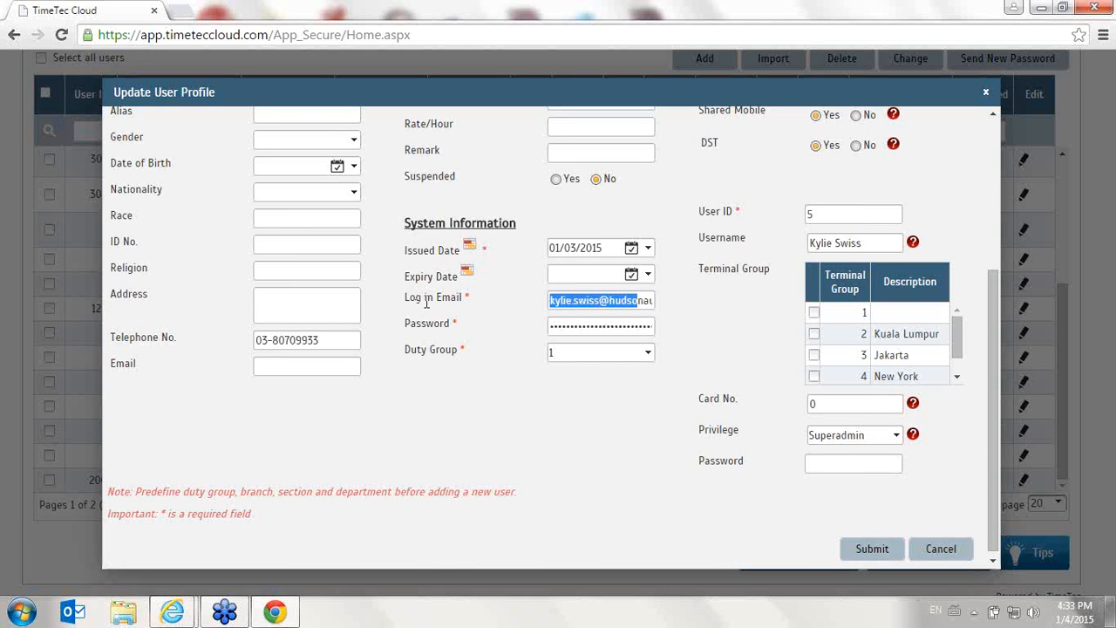
scroll(730, 418, "up", 3)
scroll(877, 561, "down", 3)
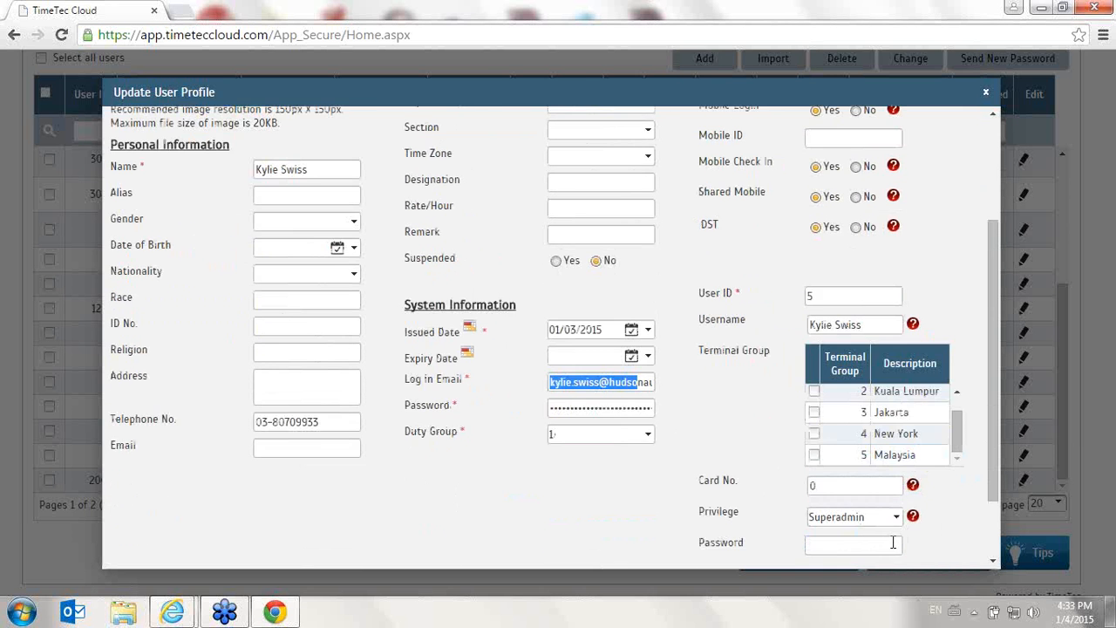
left_click(942, 544)
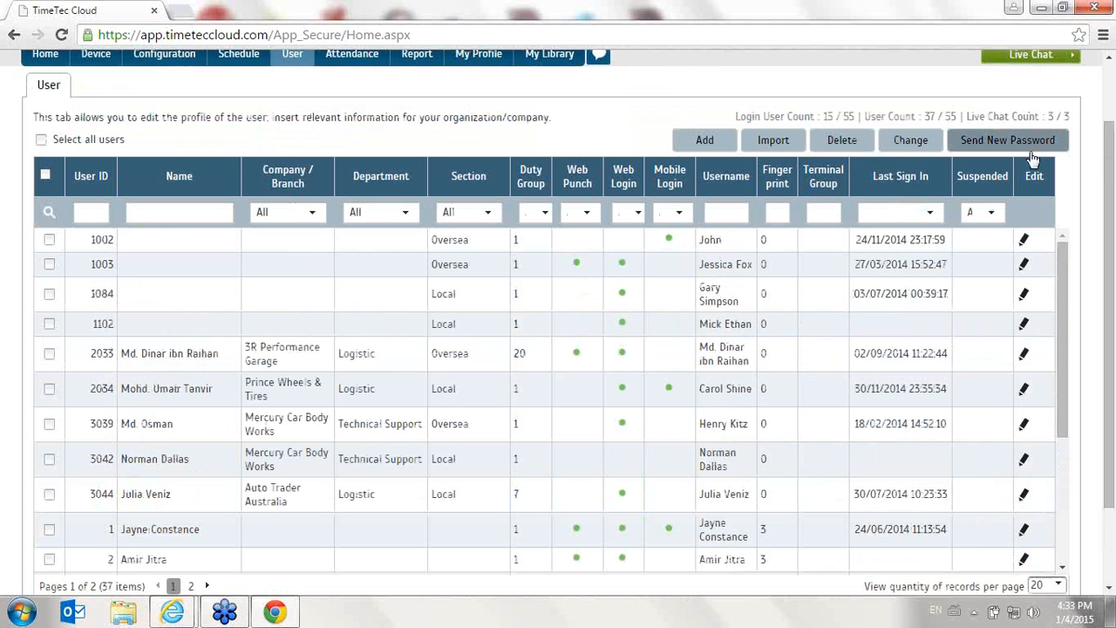
left_click(1031, 148)
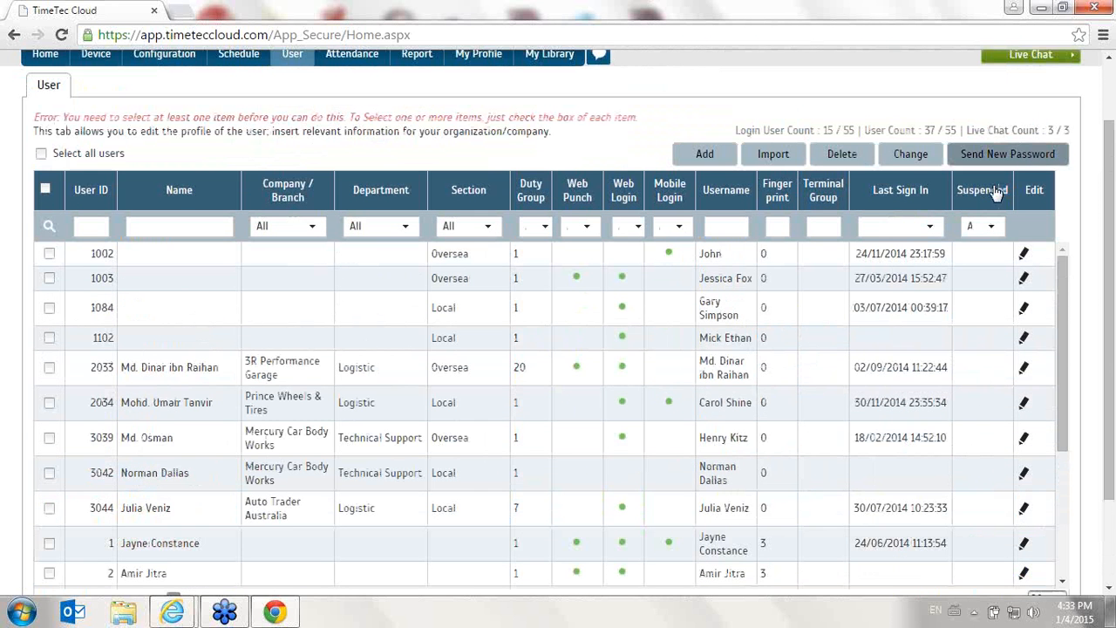
scroll(52, 515, "down", 3)
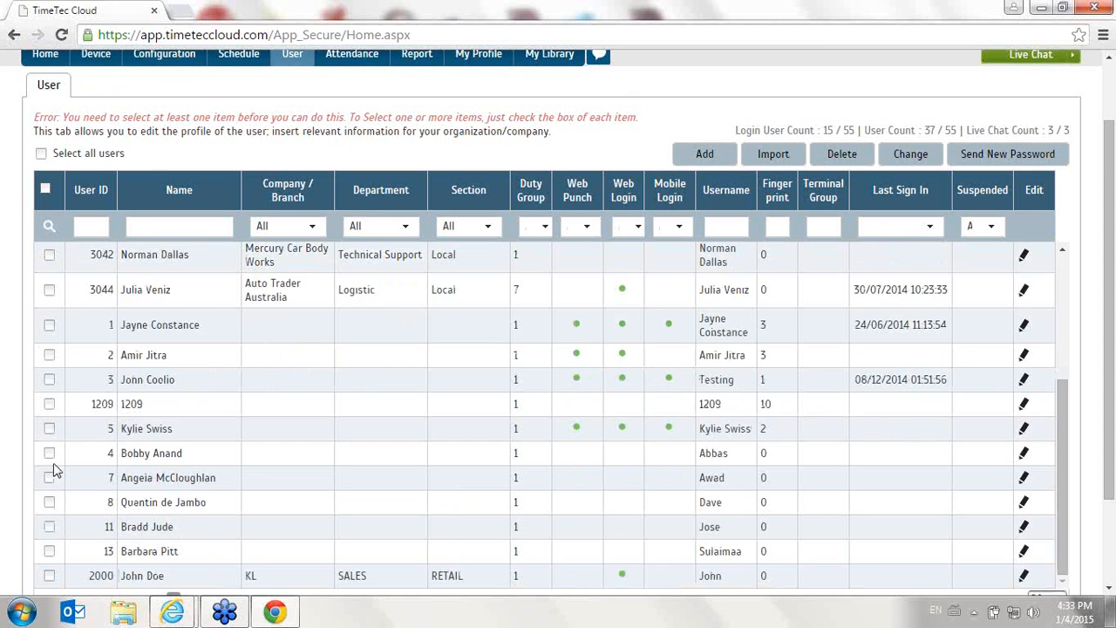
left_click(48, 428)
left_click(1020, 153)
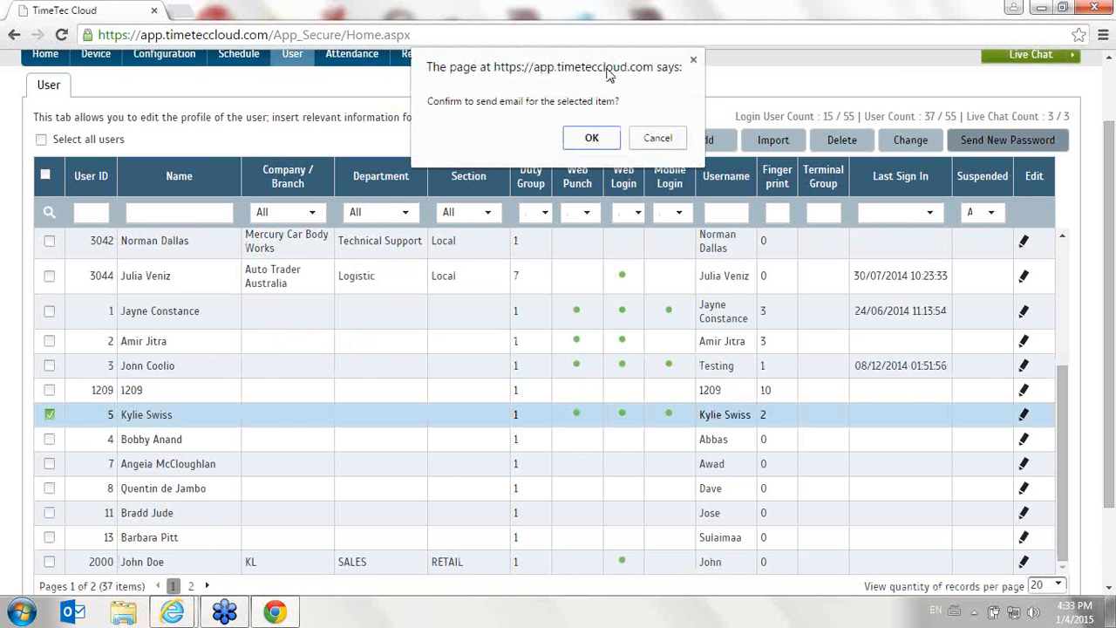
left_click(591, 141)
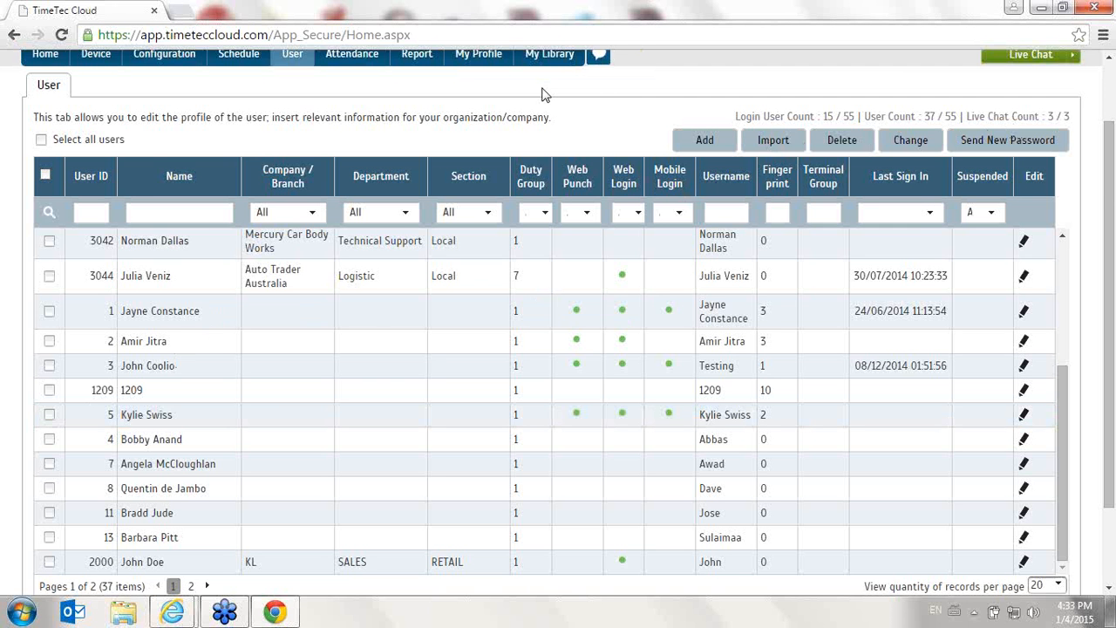
- Open the Admin configuration page
scroll(542, 97, "down", 2)
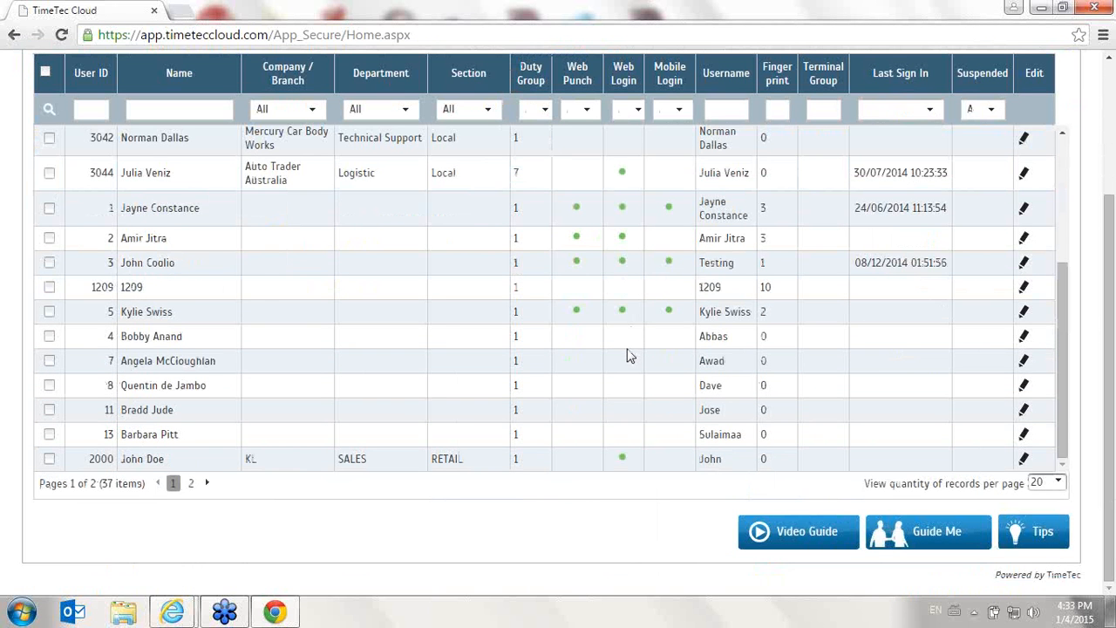
scroll(630, 356, "up", 5)
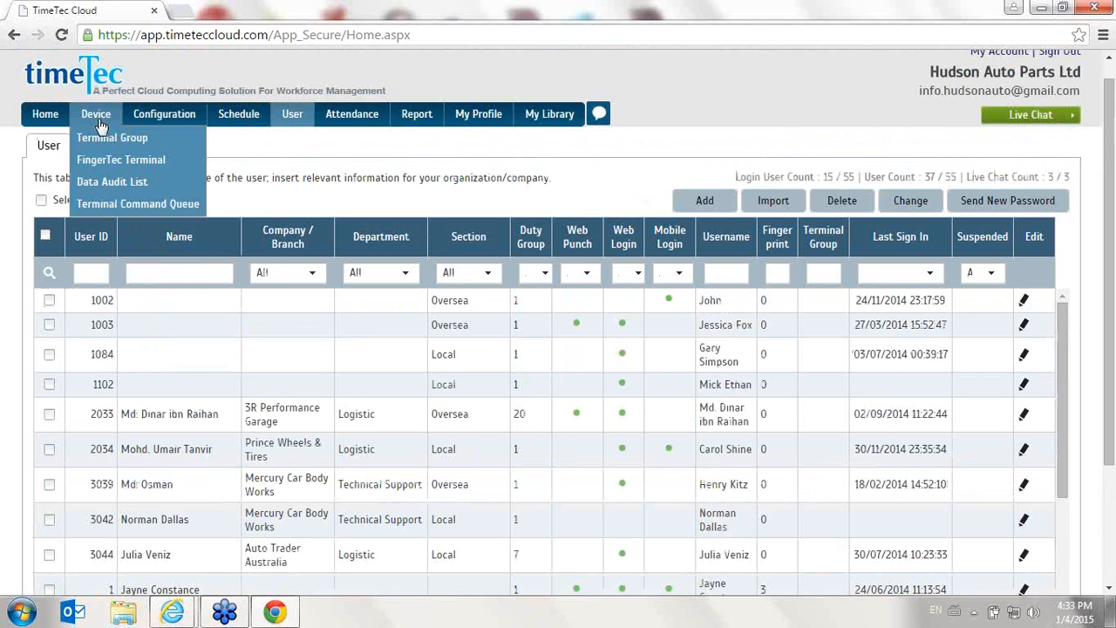
mouse_move(144, 121)
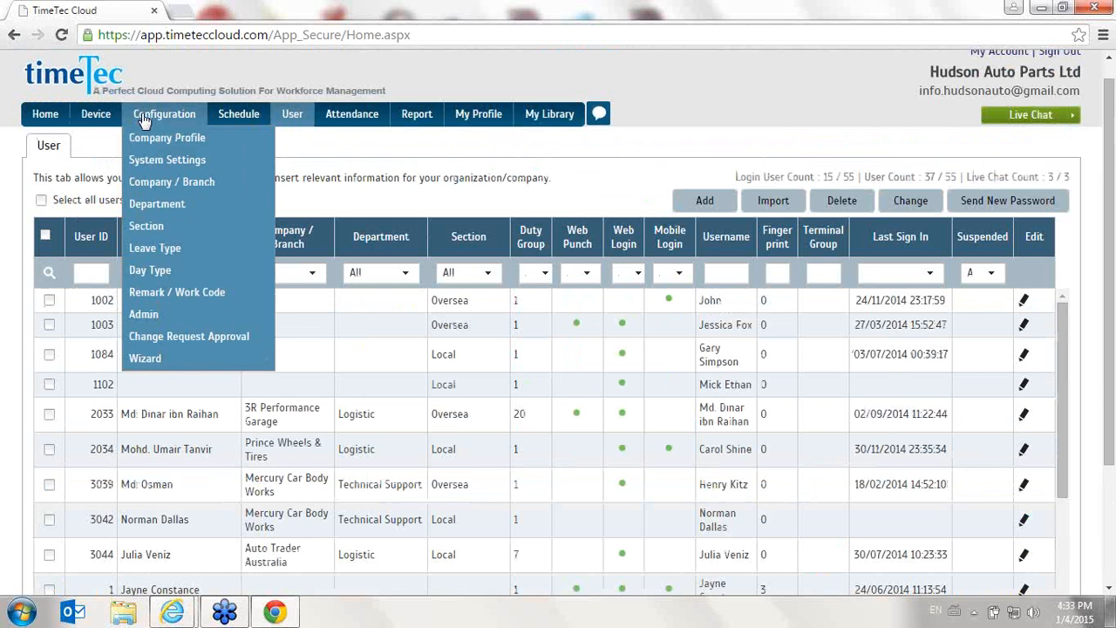
left_click(146, 314)
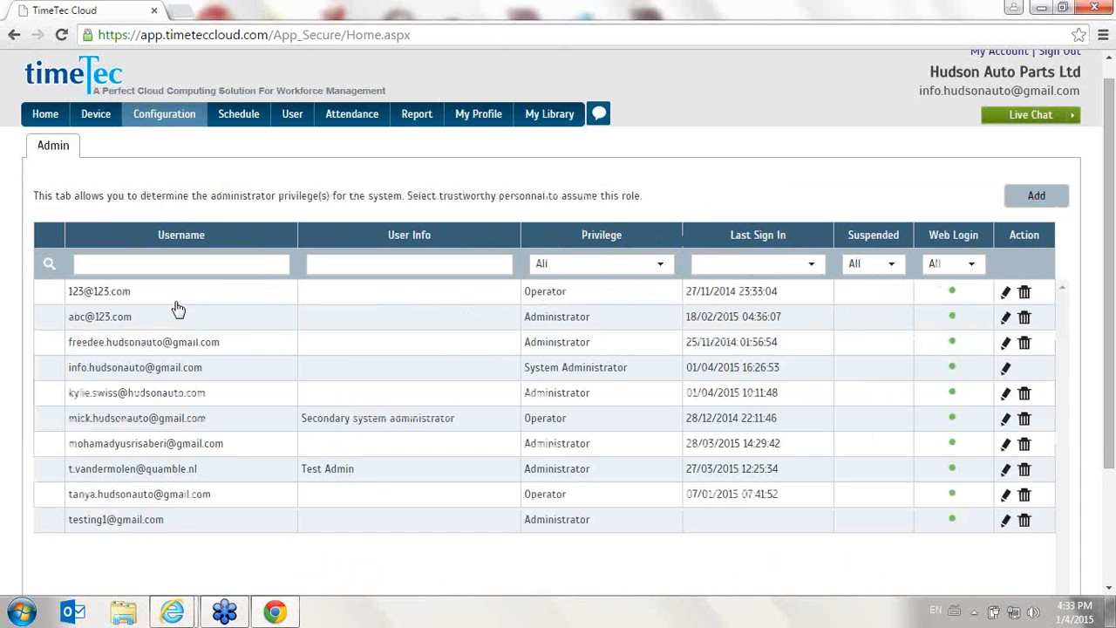
left_click(1046, 207)
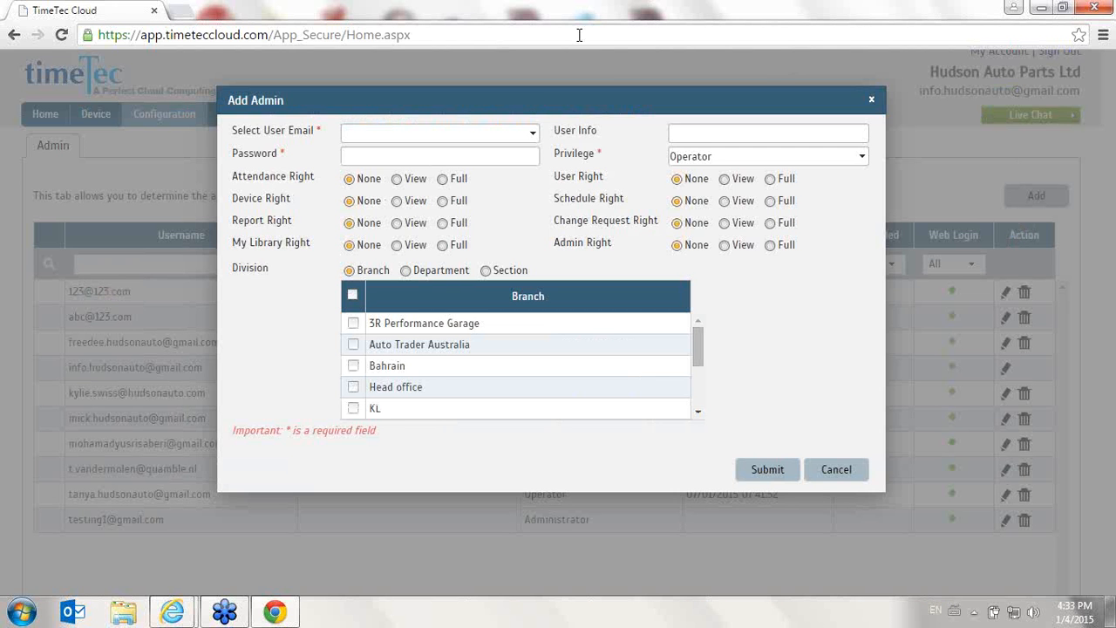
left_click(533, 133)
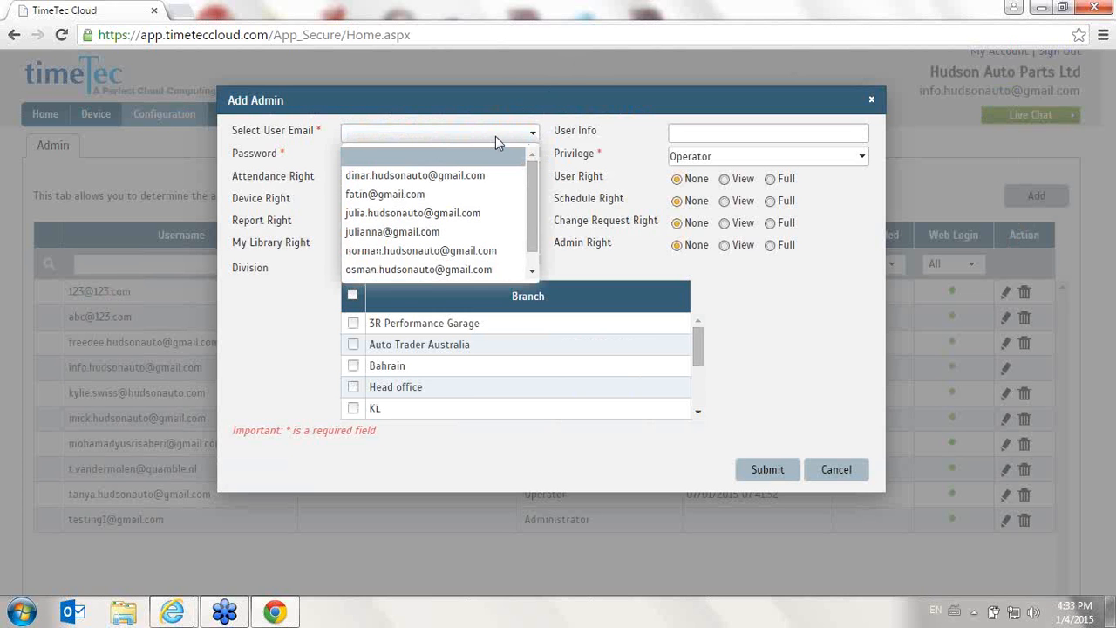
scroll(530, 200, "down", 1)
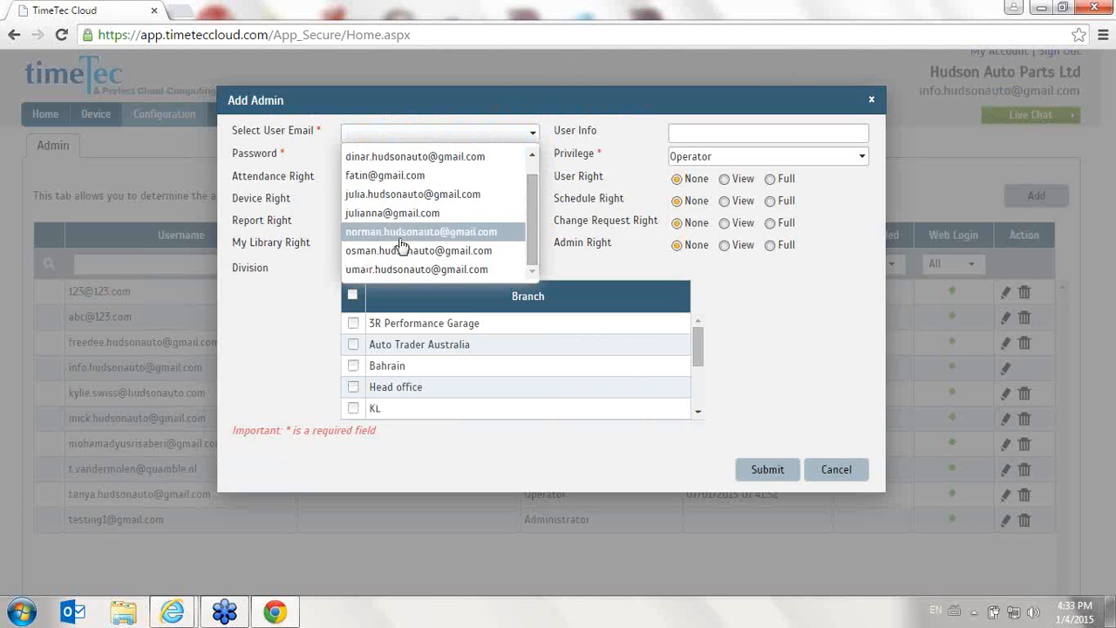
scroll(410, 244, "up", 1)
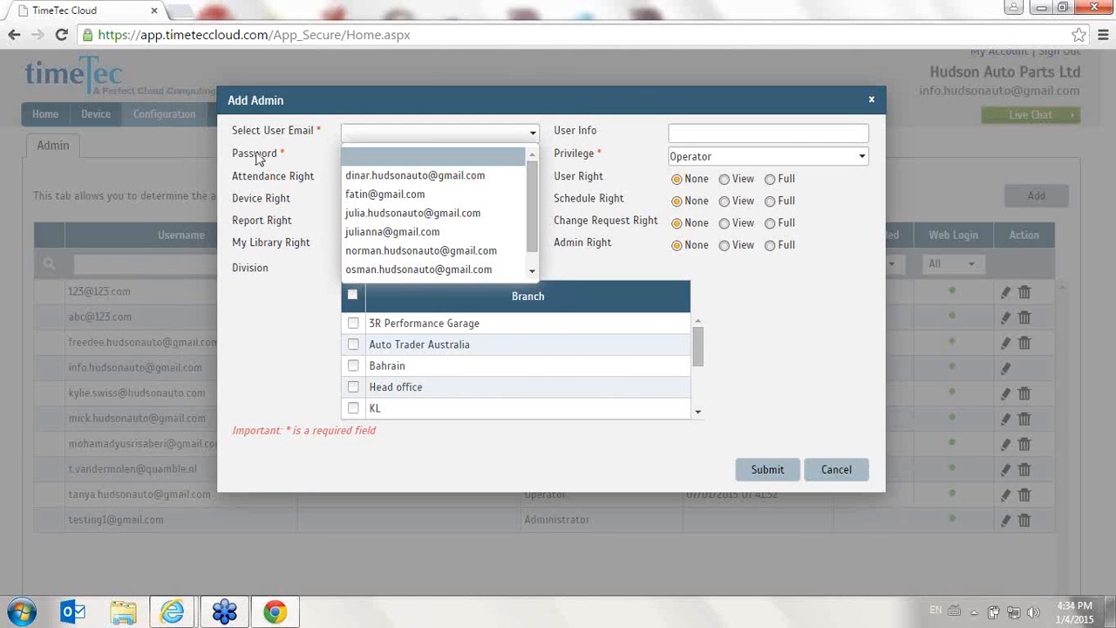
left_click(835, 469)
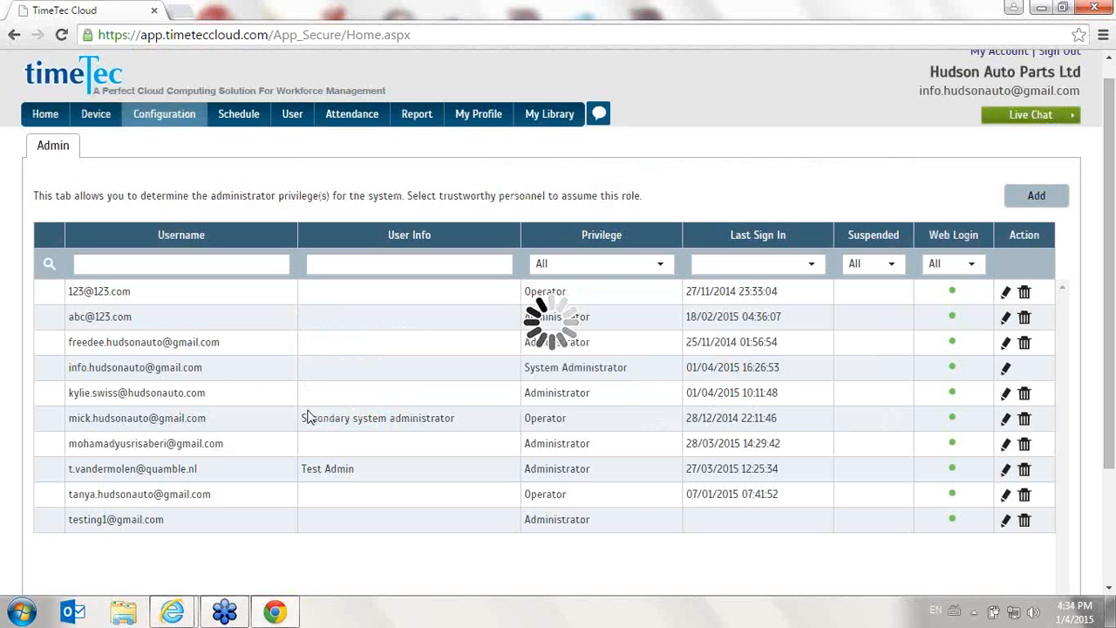
left_click(1027, 411)
left_click(582, 137)
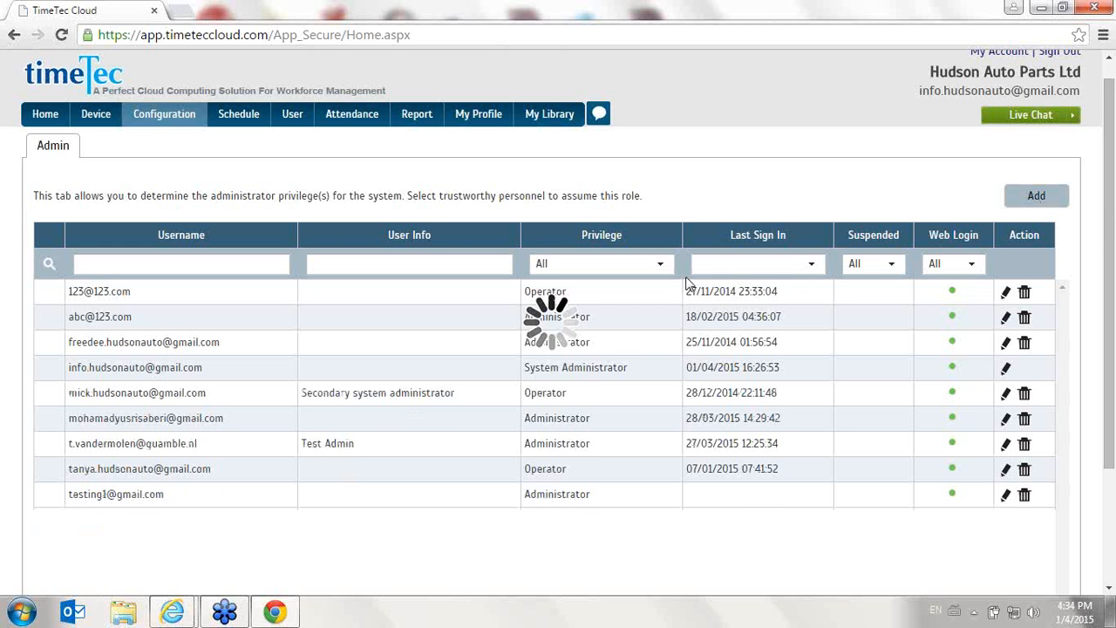
left_click(1026, 187)
left_click(528, 132)
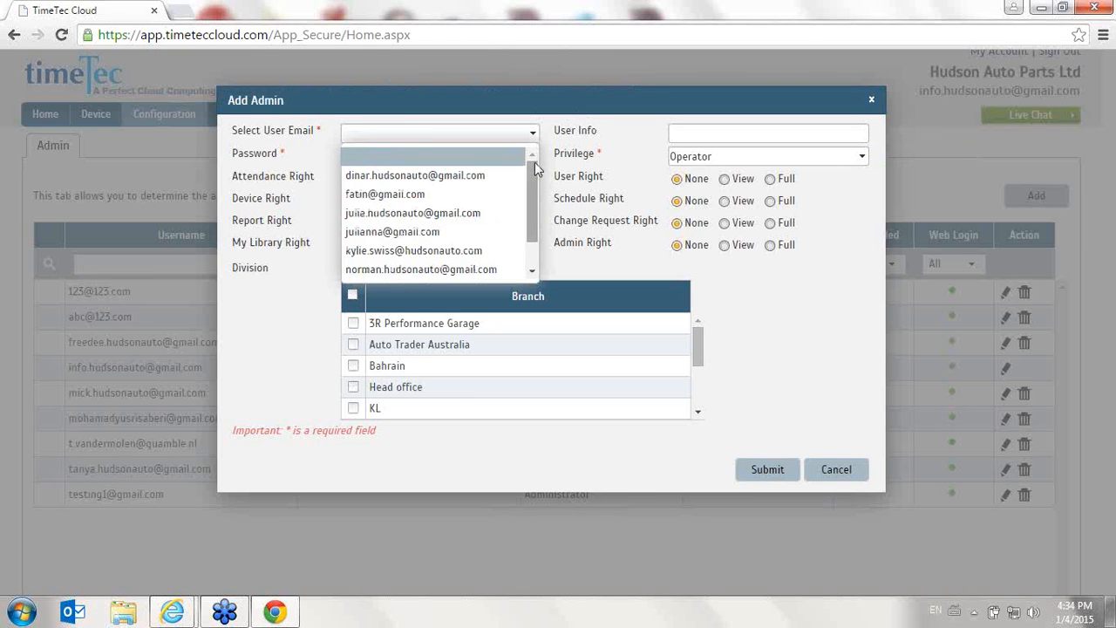
scroll(538, 181, "down", 1)
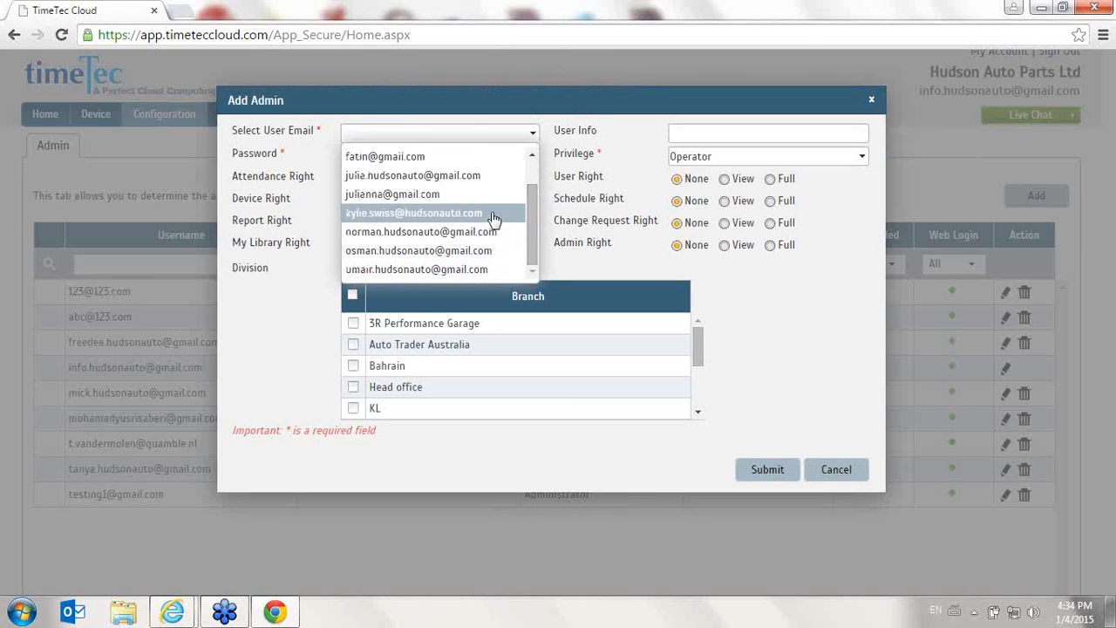
left_click(491, 218)
left_click(362, 156)
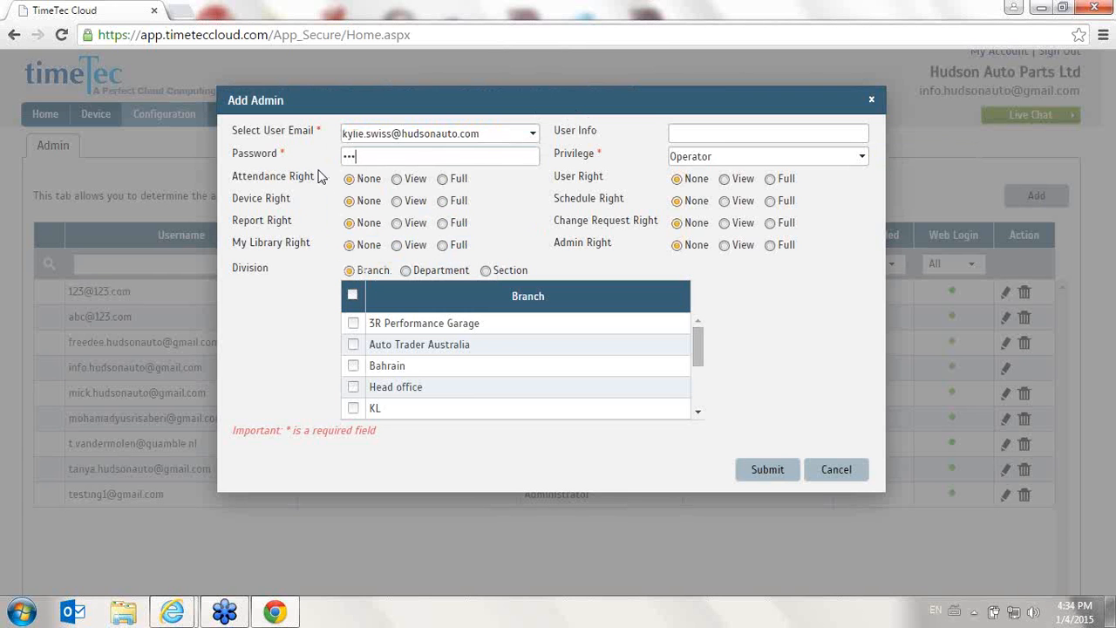
left_click(805, 129)
- Set attendance rights to Full, device, report and My Library rights to View, and privilege to Administrator
left_click(443, 179)
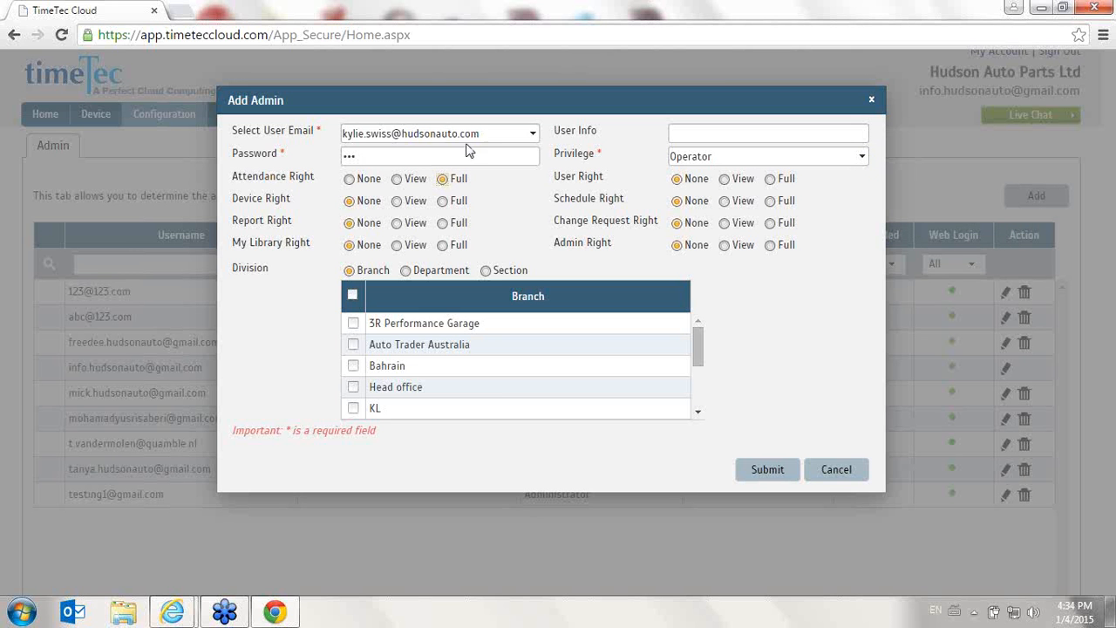
left_click(398, 201)
left_click(398, 223)
left_click(398, 245)
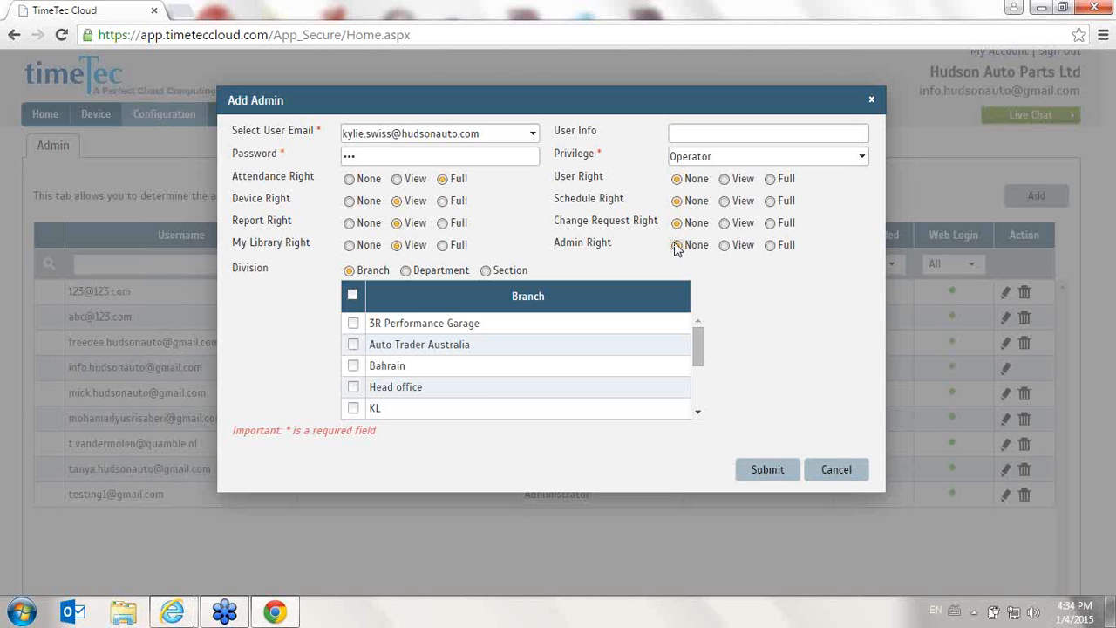
left_click(791, 158)
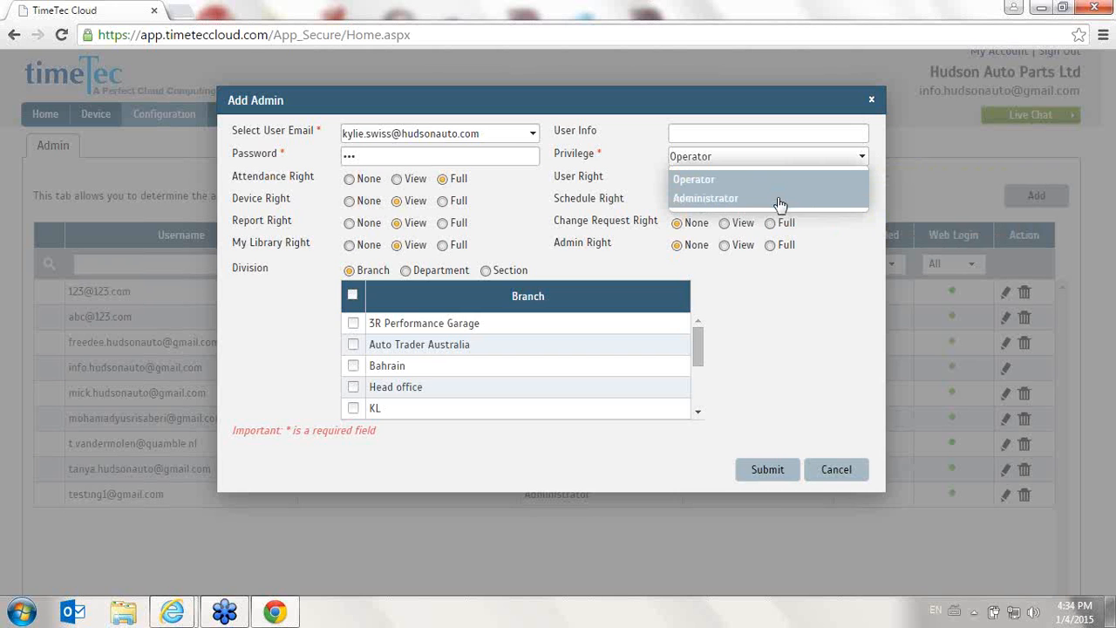
left_click(780, 200)
left_click_drag(814, 259, 232, 177)
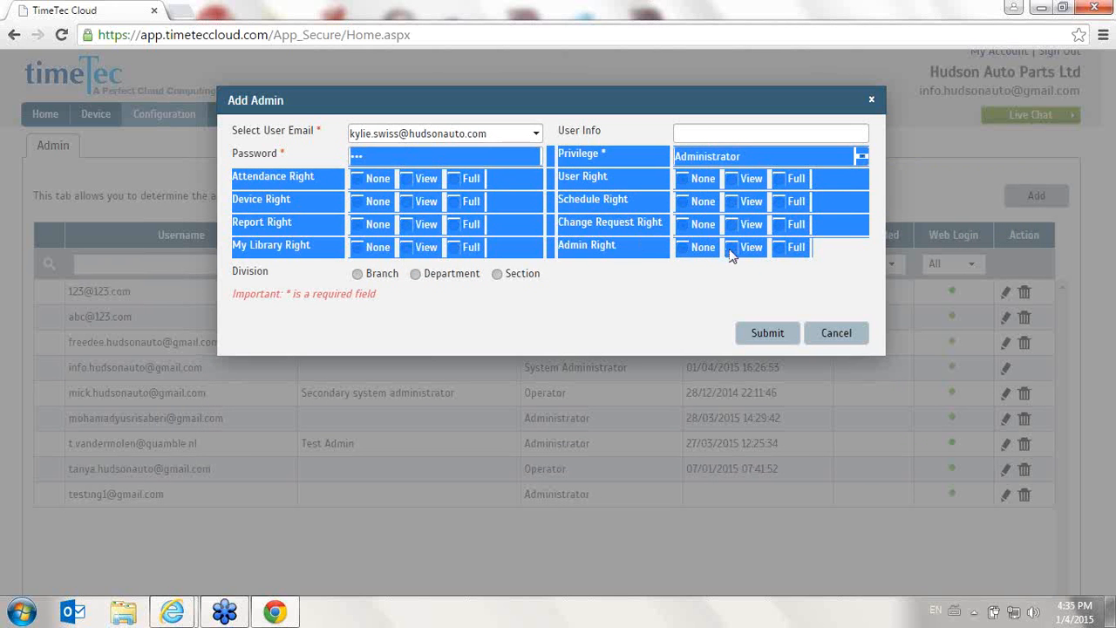
left_click(800, 257)
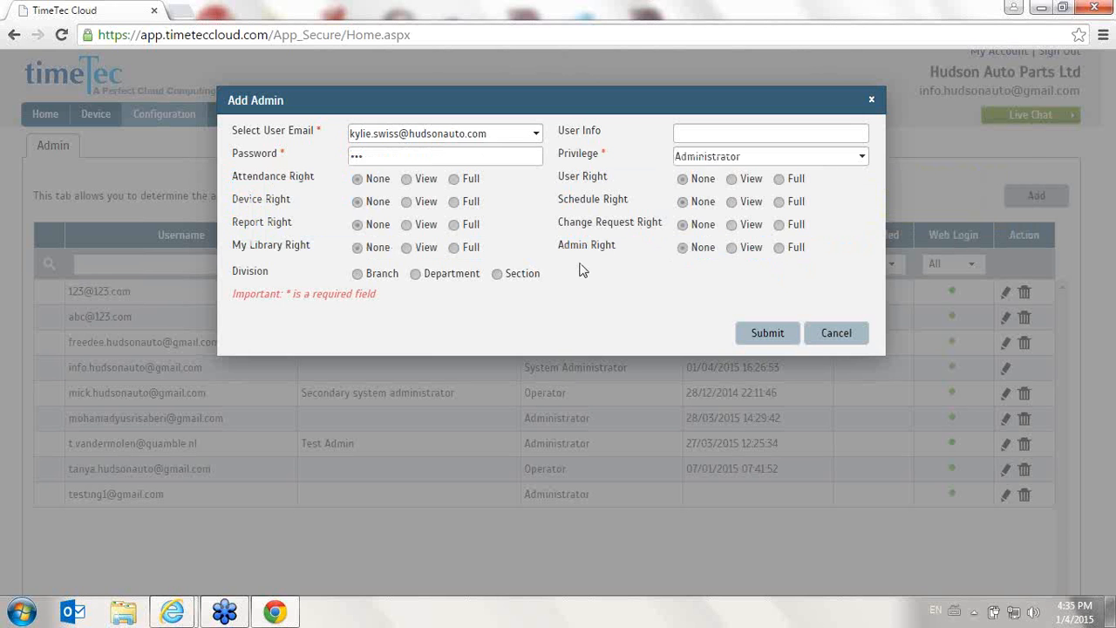
- Switch privilege back to Operator, set attendance, device and report rights to View, and cancel the new admin
left_click(722, 158)
left_click(730, 181)
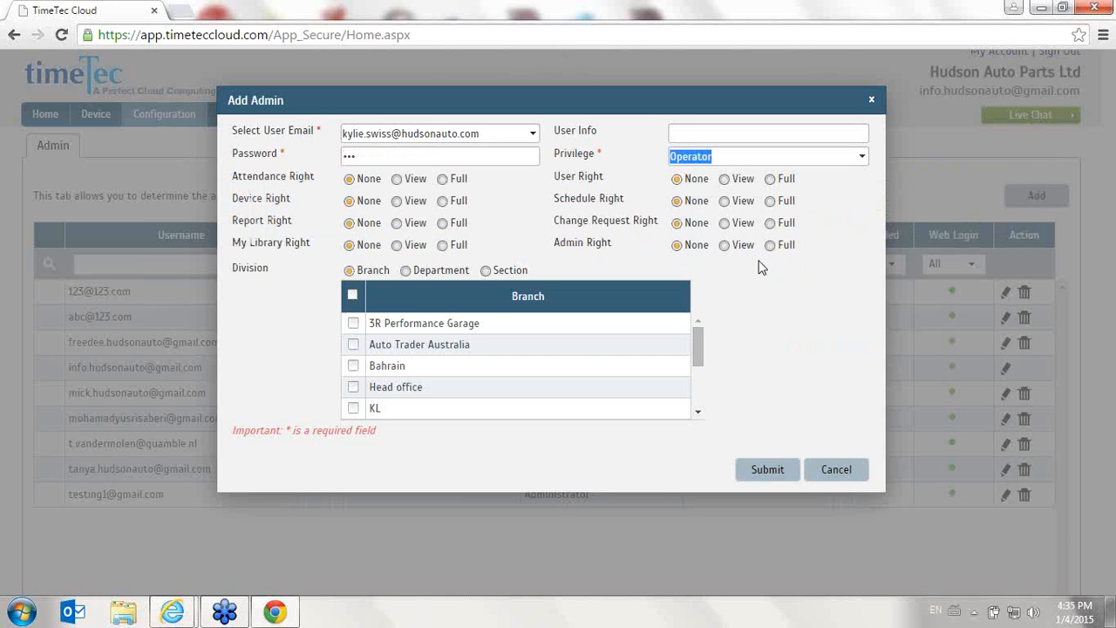
left_click(413, 182)
left_click(414, 203)
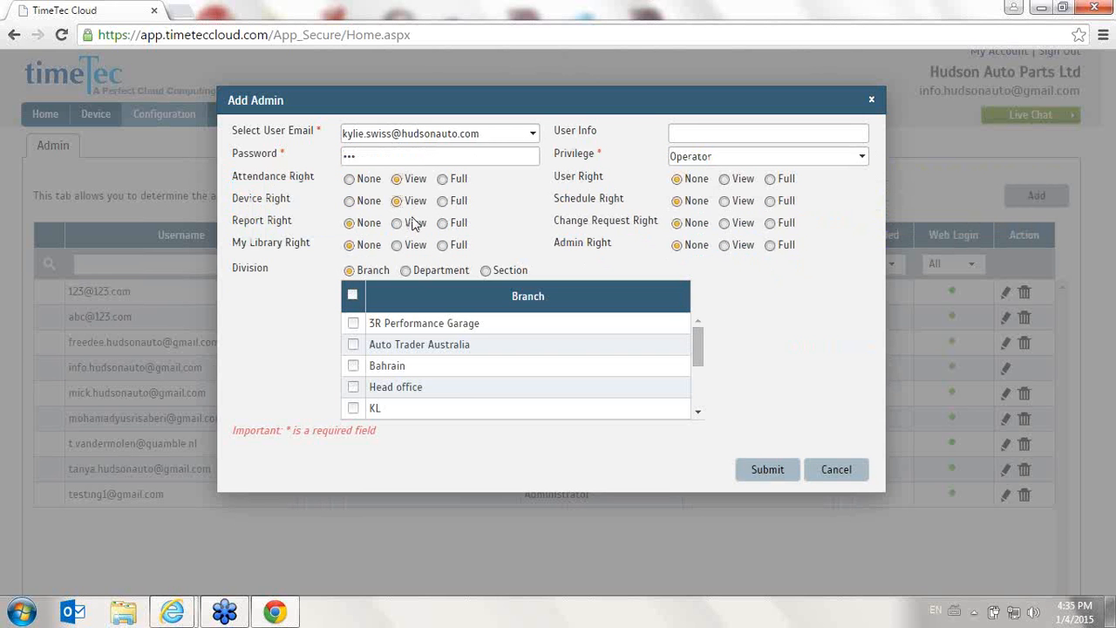
left_click(415, 225)
left_click(837, 474)
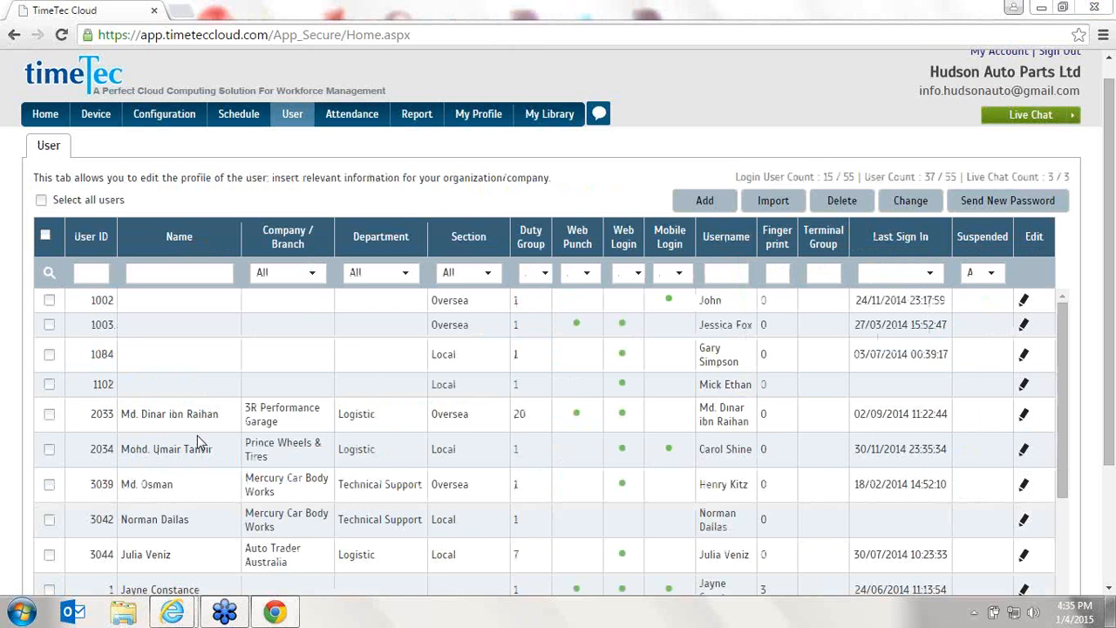
- Select users 1102 and 2033 and go to the FingerTec Terminal list
left_click(49, 384)
left_click(49, 413)
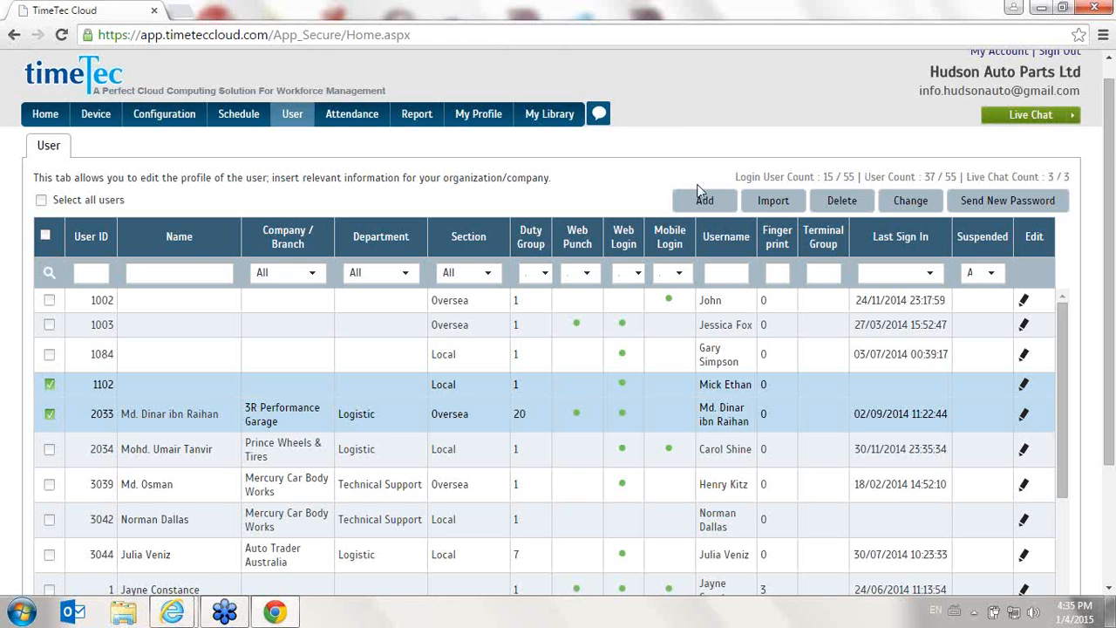
mouse_move(109, 122)
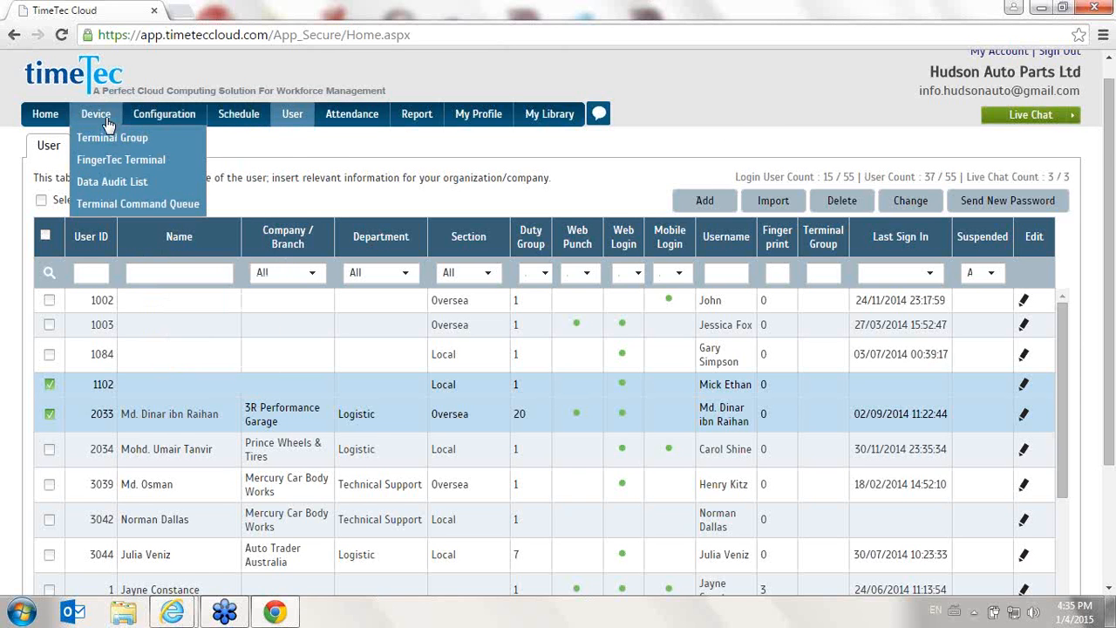
left_click(160, 171)
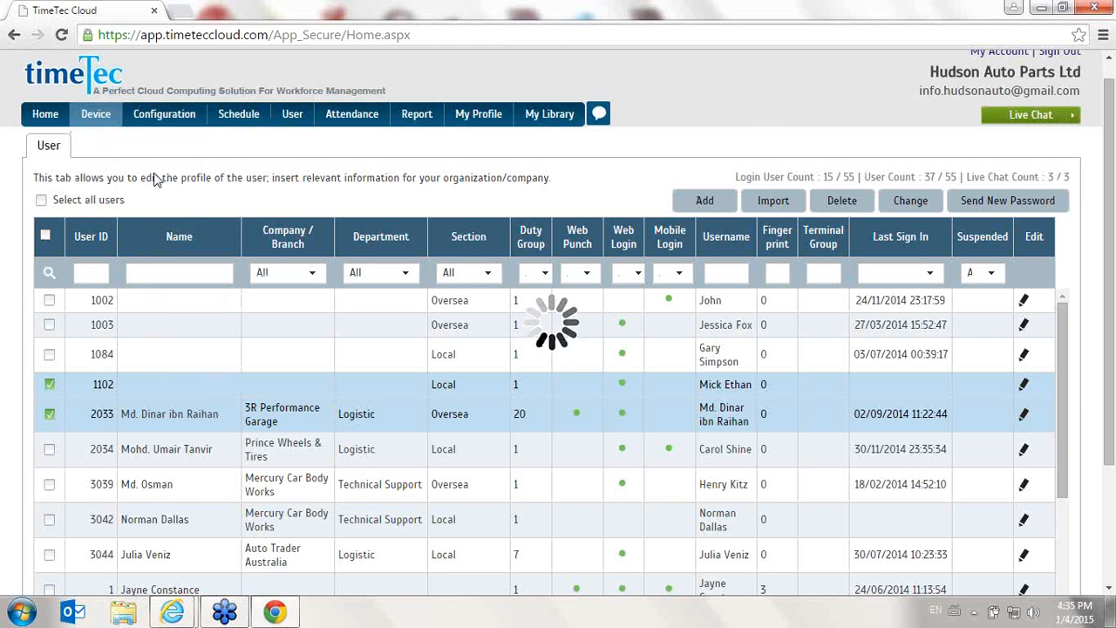
- Select terminal 3 and open its terminal management options
scroll(48, 293, "down", 1)
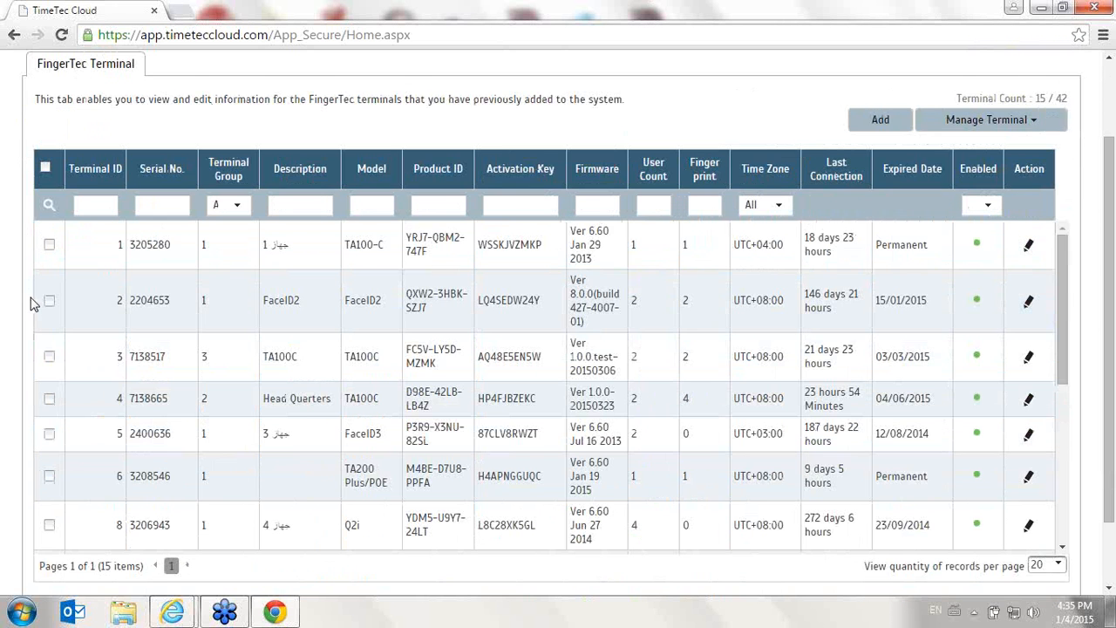
left_click(49, 356)
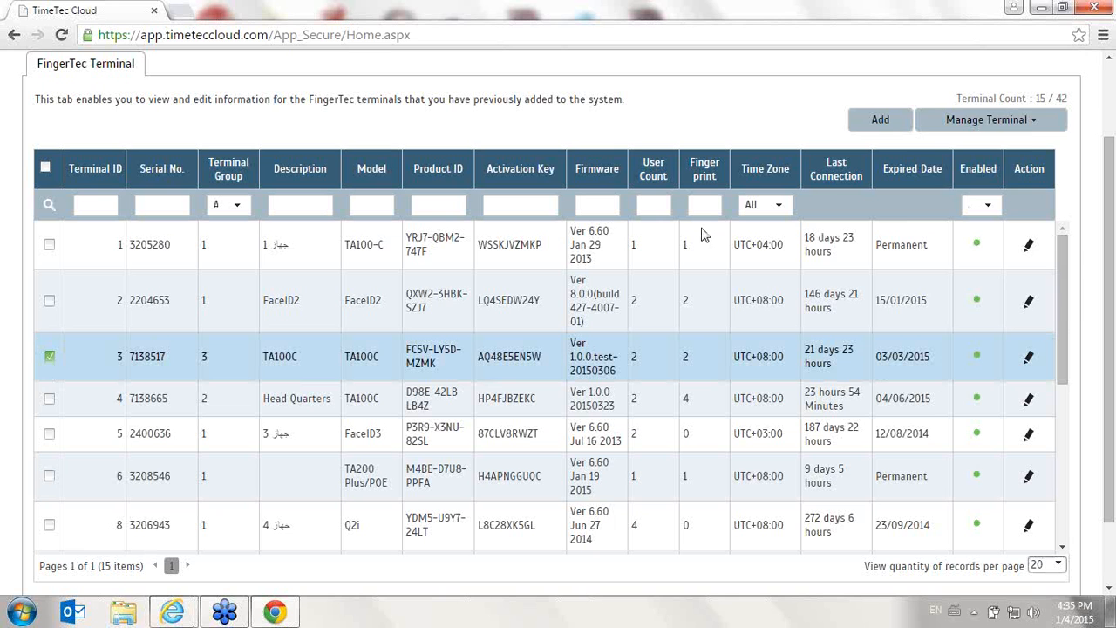
left_click(1035, 129)
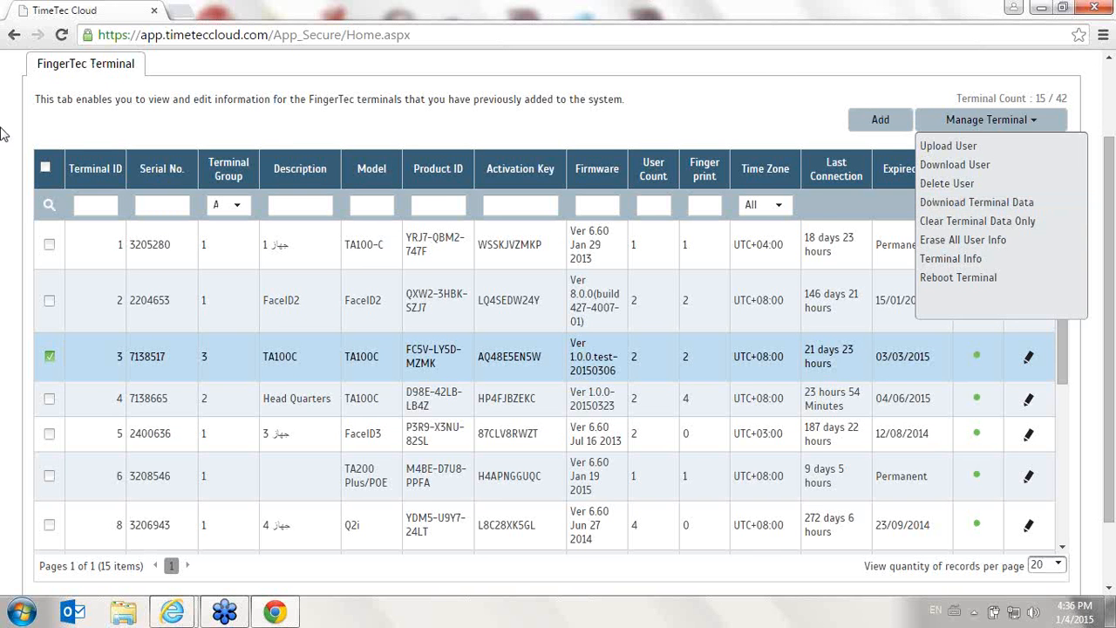
- Open clocking schedule 1, Office work hours (9am to 6pm), for editing
scroll(25, 177, "up", 2)
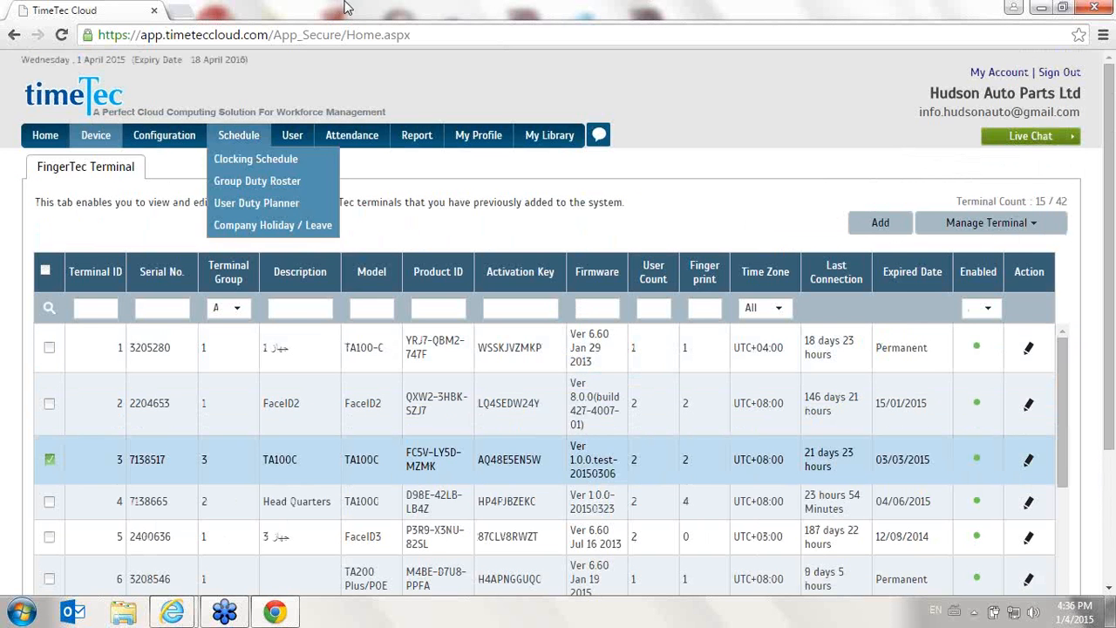
left_click(281, 139)
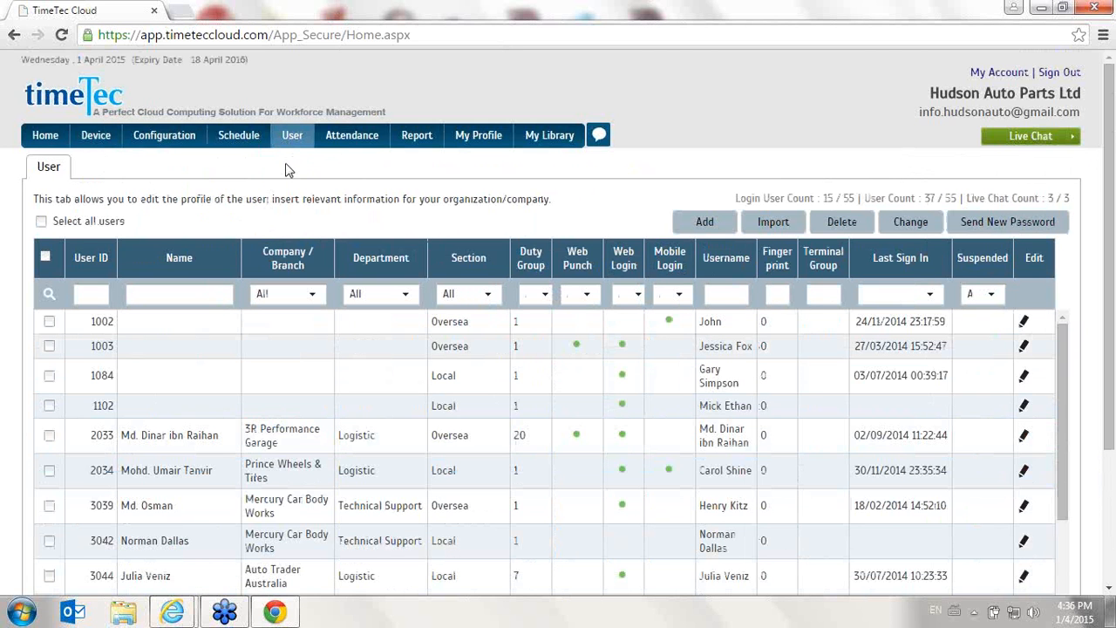
left_click(180, 136)
mouse_move(248, 143)
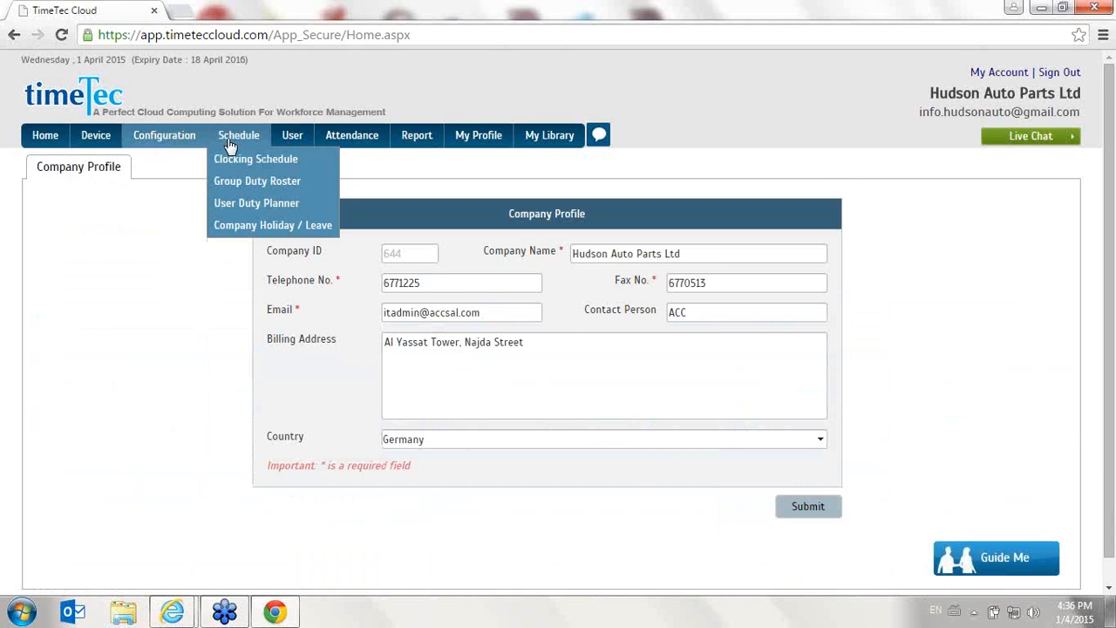
left_click(228, 138)
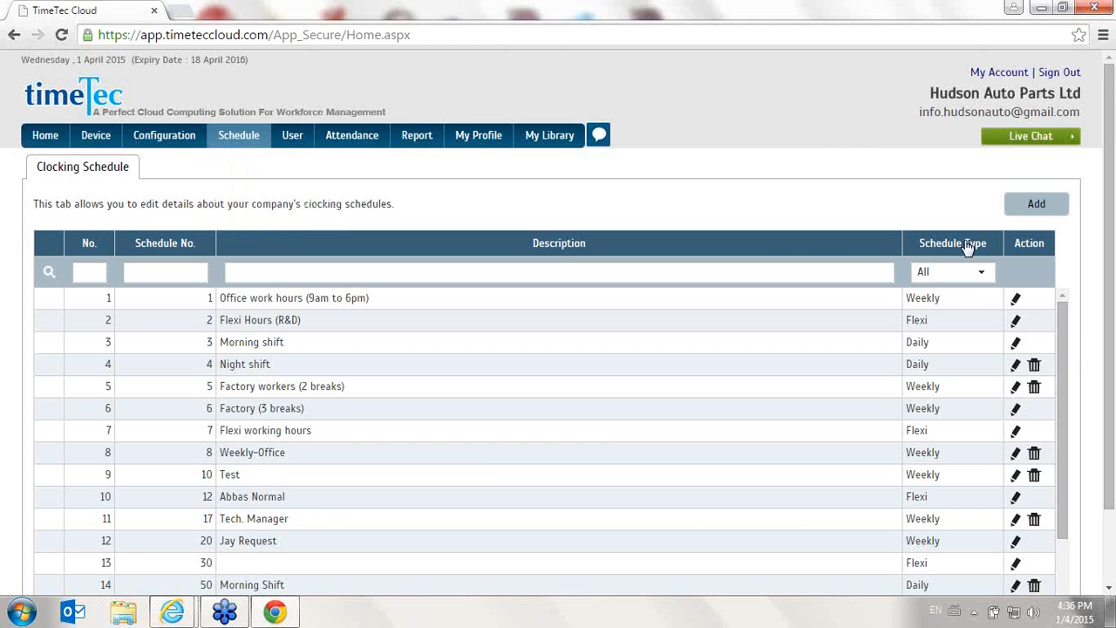
left_click(1017, 299)
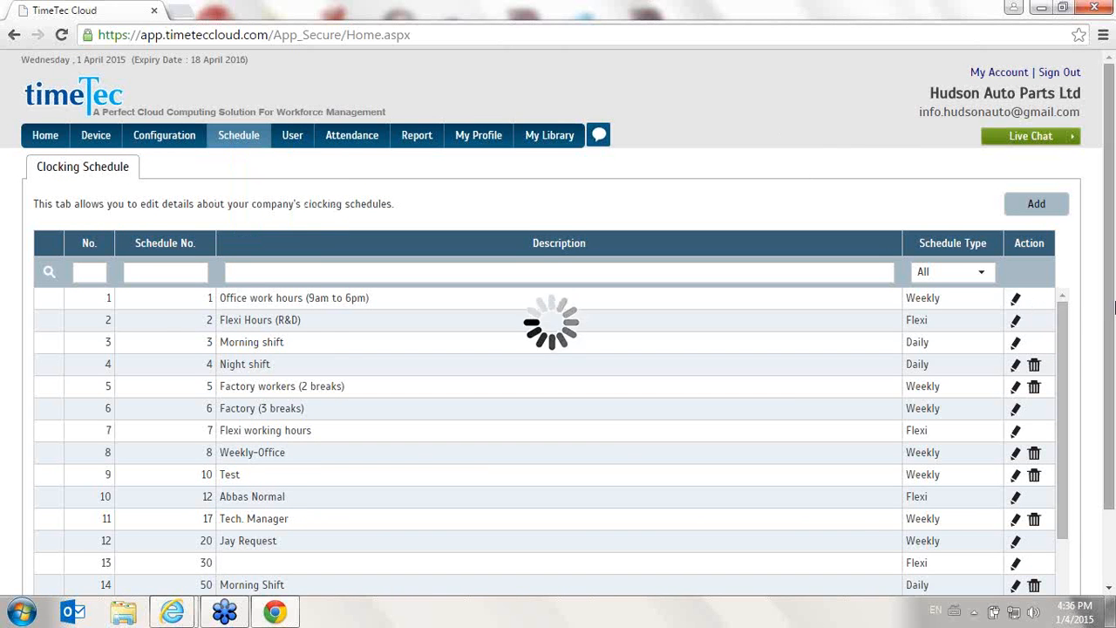
scroll(1089, 301, "down", 1)
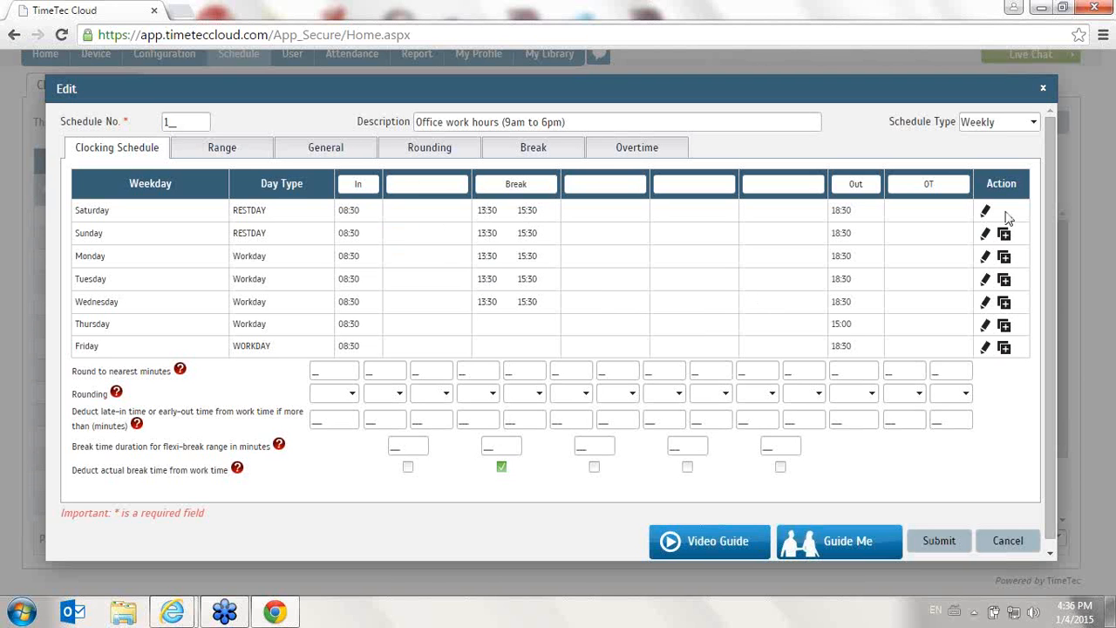
- Name the break column headers Break1 through Break5
left_click(440, 182)
key("Tab")
type("Break2")
type("Break3")
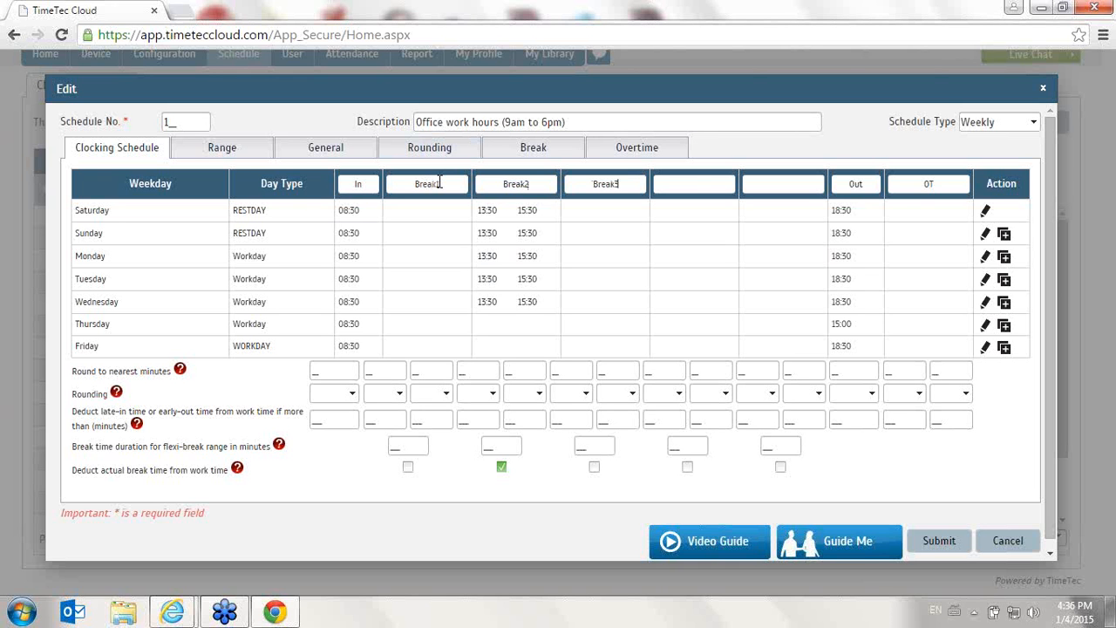
type("Bereak")
key("BackSpace")
key("BackSpace")
key("BackSpace")
type("eak")
key("BackSpace")
key("BackSpace")
key("BackSpace")
key("BackSpace")
type("reak4Break5")
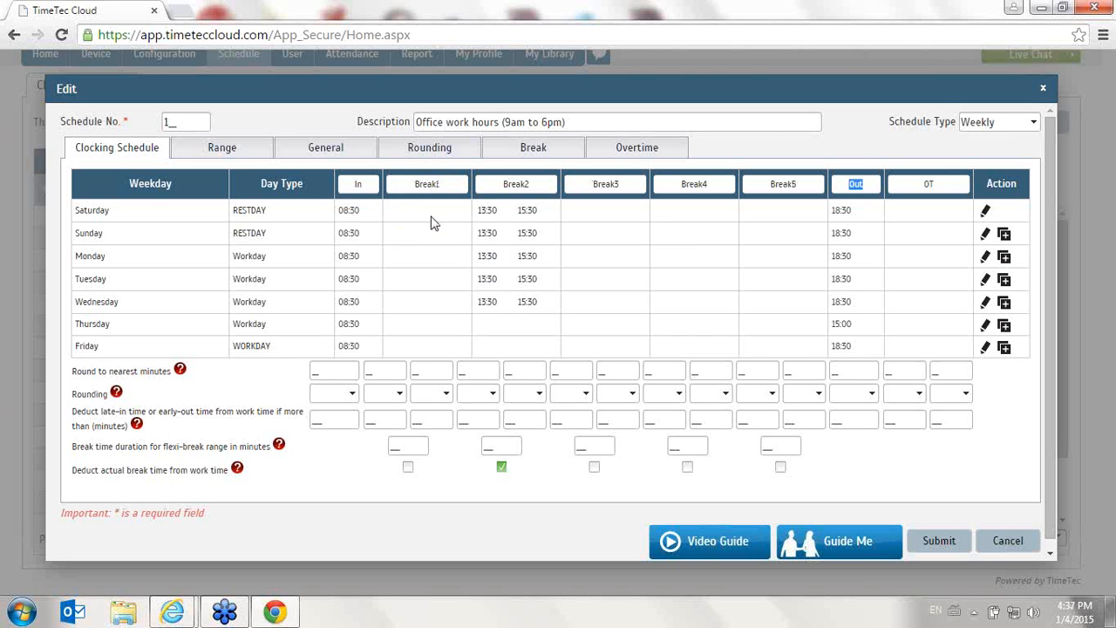
- Clear the break column headers, leaving only the middle column named Break
double_click(454, 184)
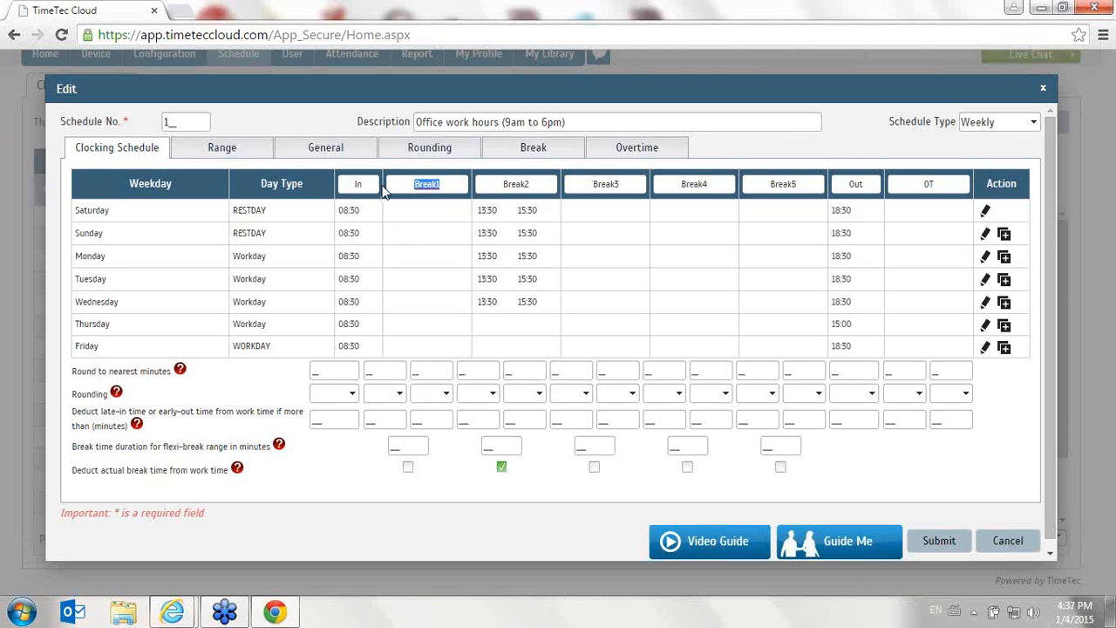
key("BackSpace")
key("Tab")
type("Break")
key("Tab")
type("B")
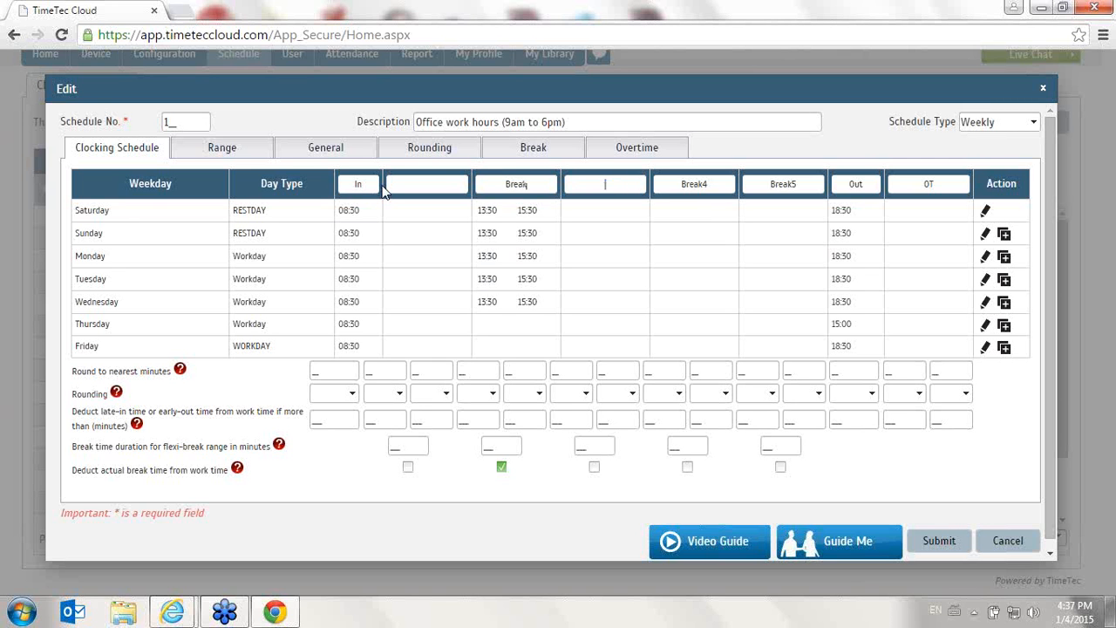
key("Tab")
key("BackSpace")
key("Tab")
key("BackSpace")
key("Tab")
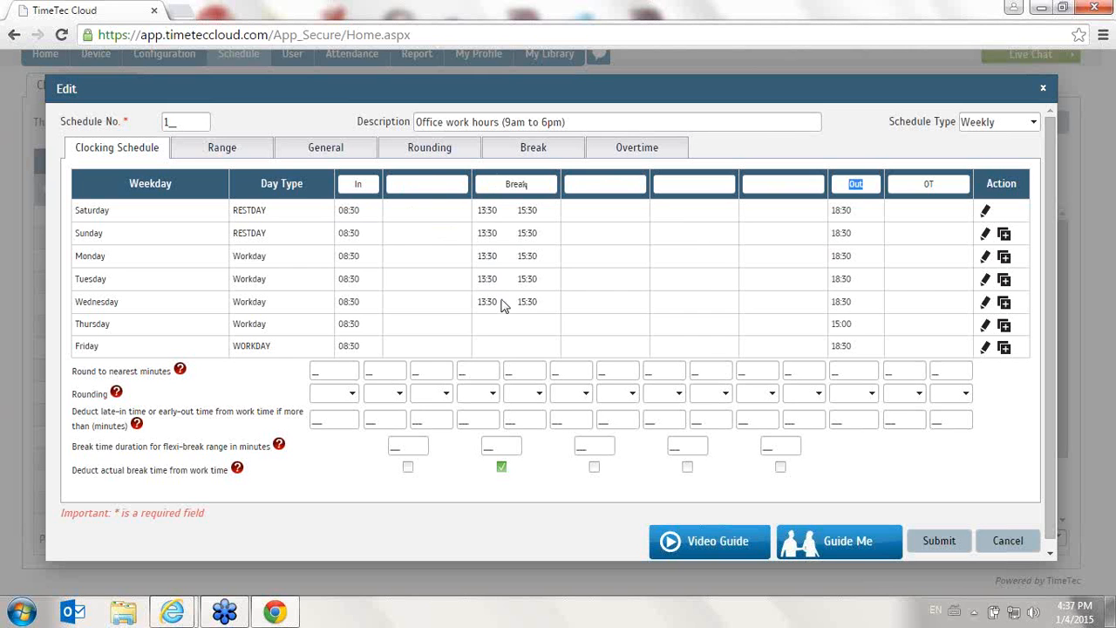
- Clear Saturday's break times, save the row, and copy Saturday's times to Sunday
double_click(513, 186)
left_click(429, 186)
double_click(529, 185)
left_click_drag(540, 212, 501, 216)
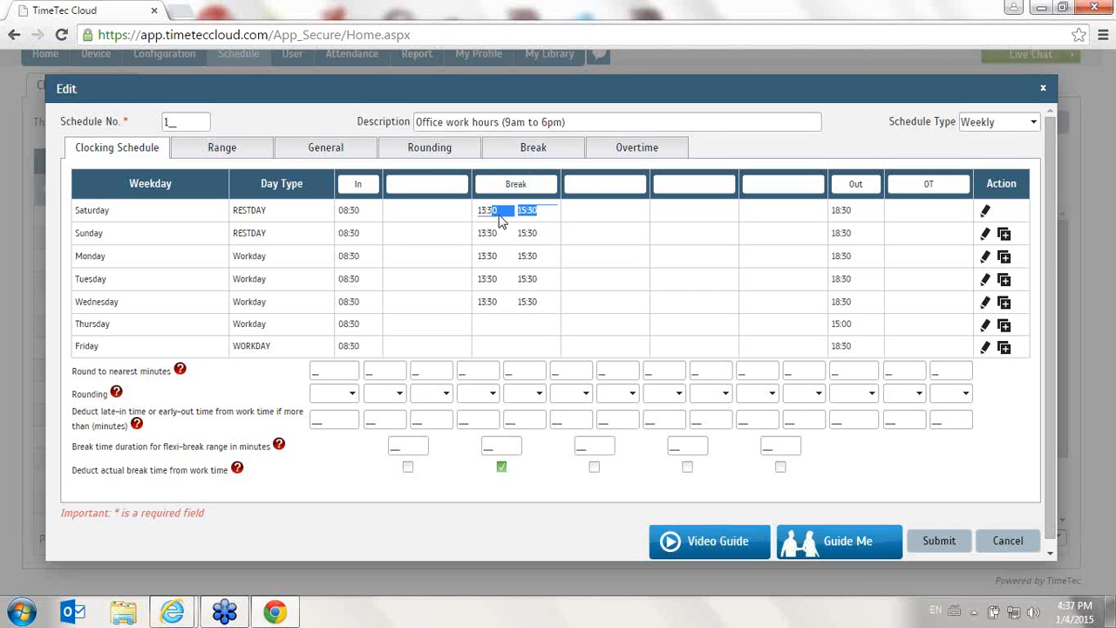
left_click(986, 212)
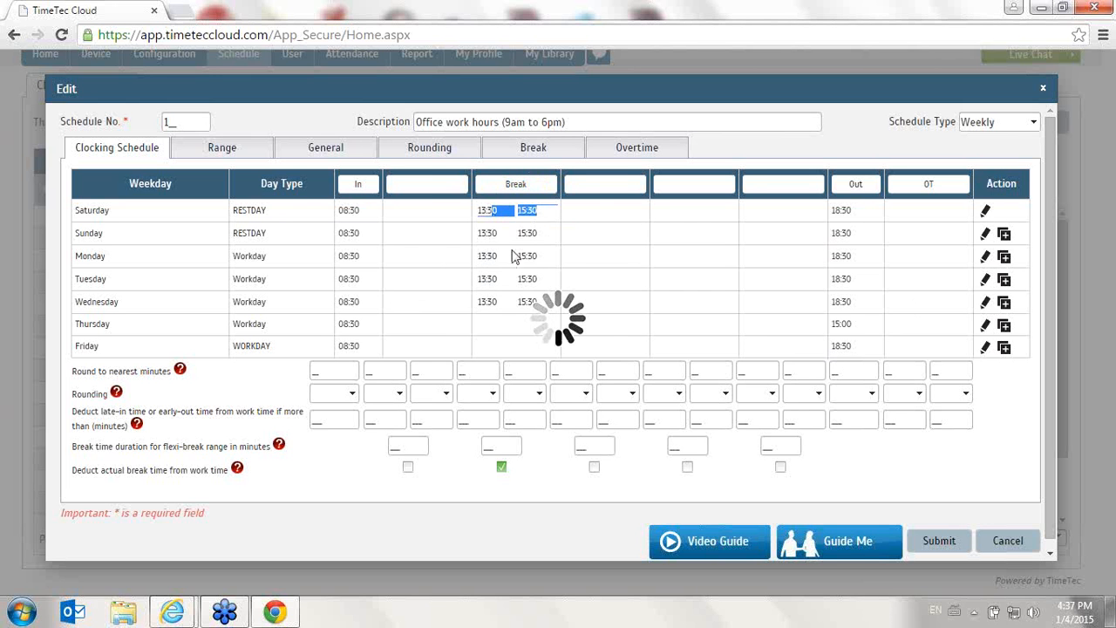
left_click_drag(532, 214, 420, 216)
key("BackSpace")
key("BackSpace")
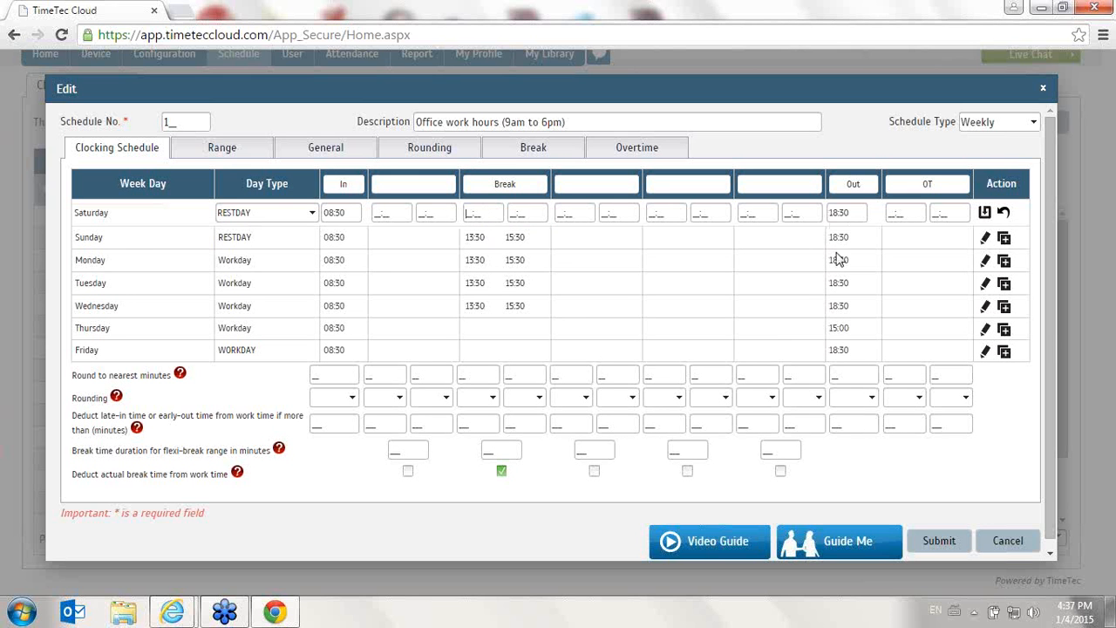
left_click(984, 212)
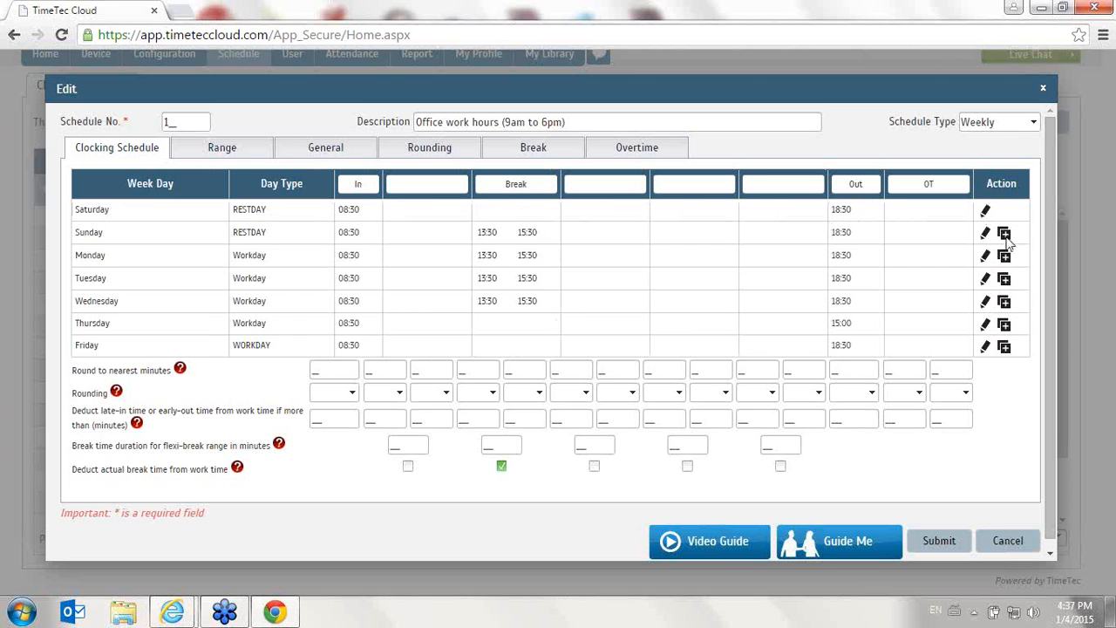
left_click(1006, 237)
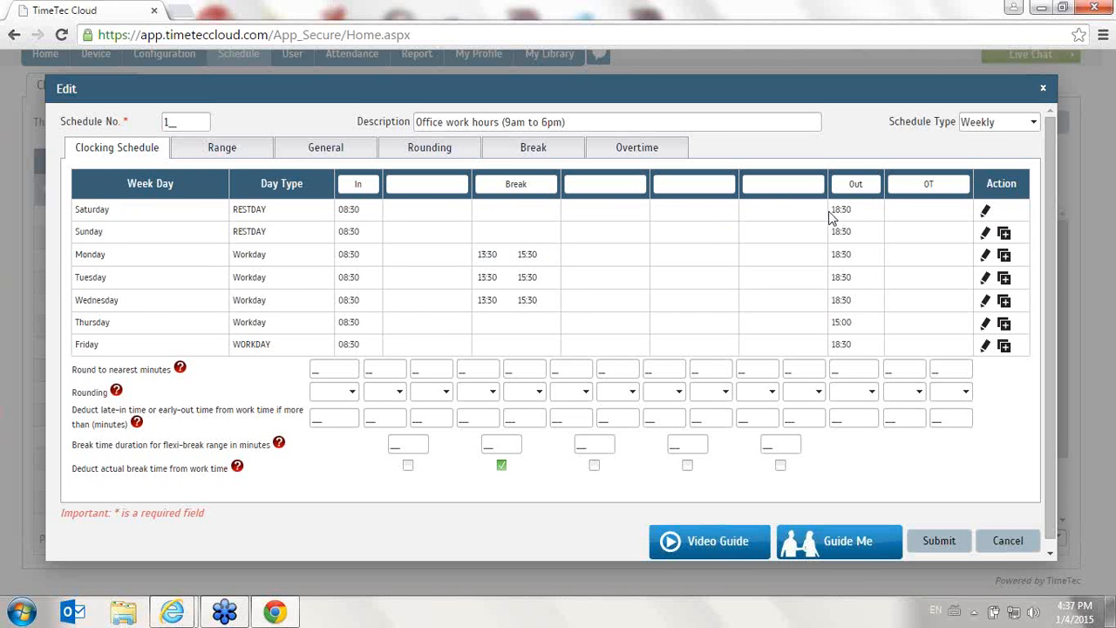
- Set Monday's In to 09:00, break to 12:00–13:00 and Out to 18:00, then save the row
left_click(988, 254)
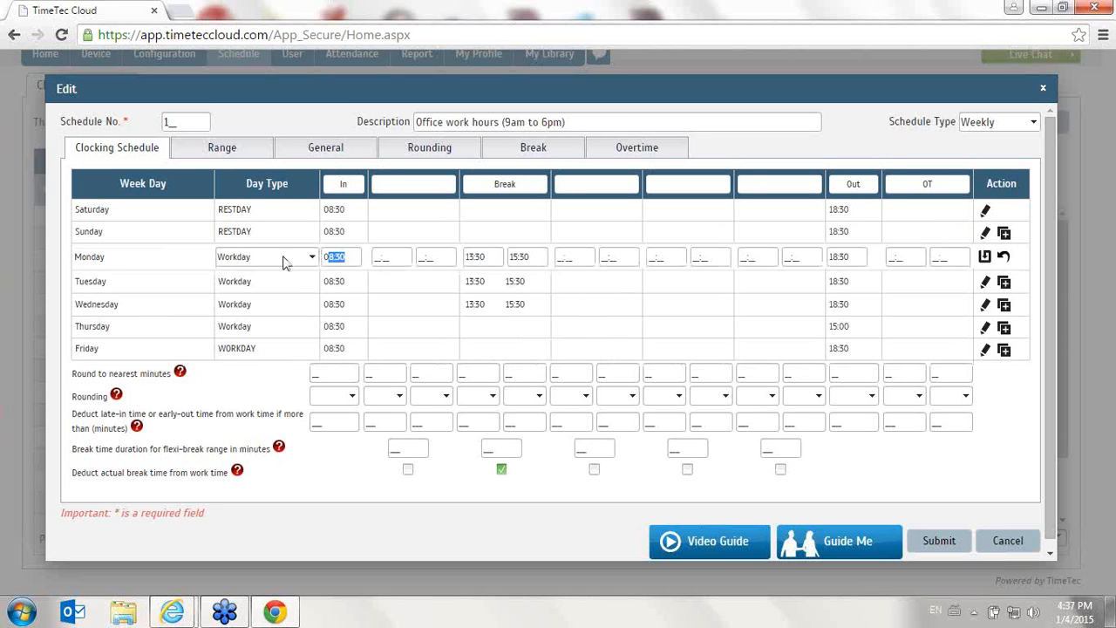
type("09:00")
key("Tab")
key("Tab")
key("Tab")
key("Tab")
left_click_drag(494, 259, 450, 261)
type("12")
key("Tab")
type("1330")
key("Tab")
left_click_drag(543, 256, 506, 255)
type("13:30")
right_click(495, 265)
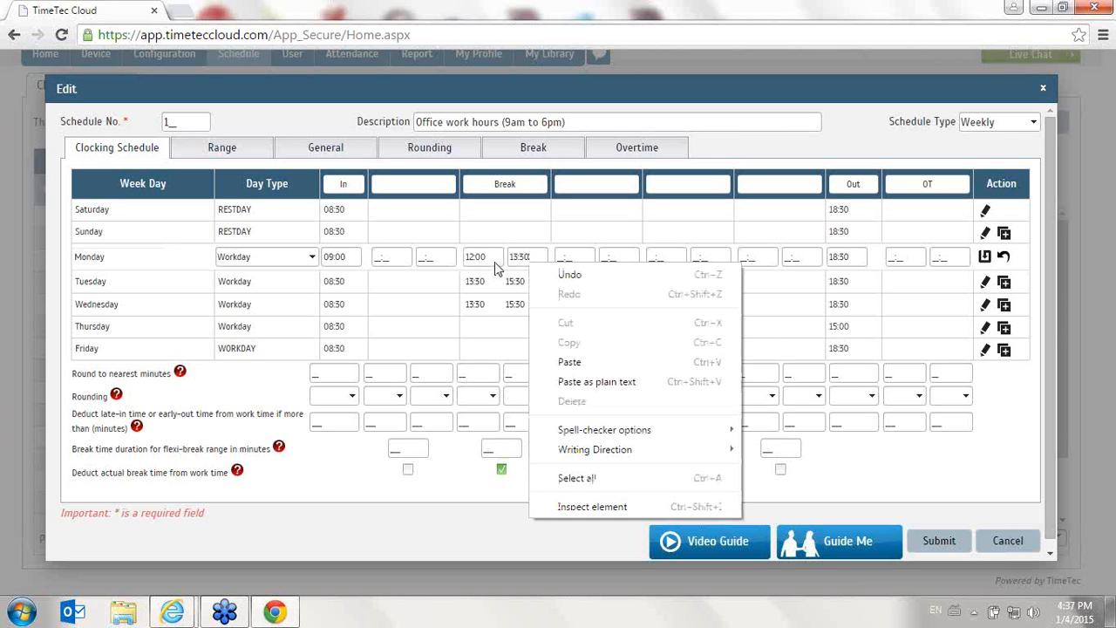
left_click(529, 258)
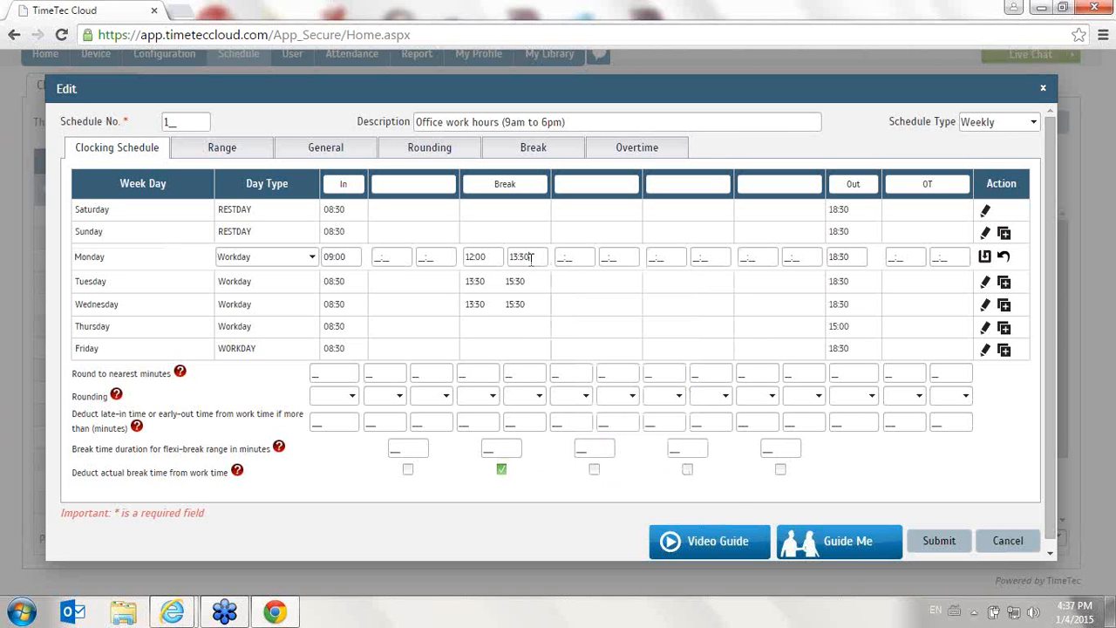
type("0")
key("Tab")
key("Tab")
key("Tab")
key("Tab")
key("Tab")
key("Tab")
key("Tab")
type("189")
type("0")
left_click(985, 258)
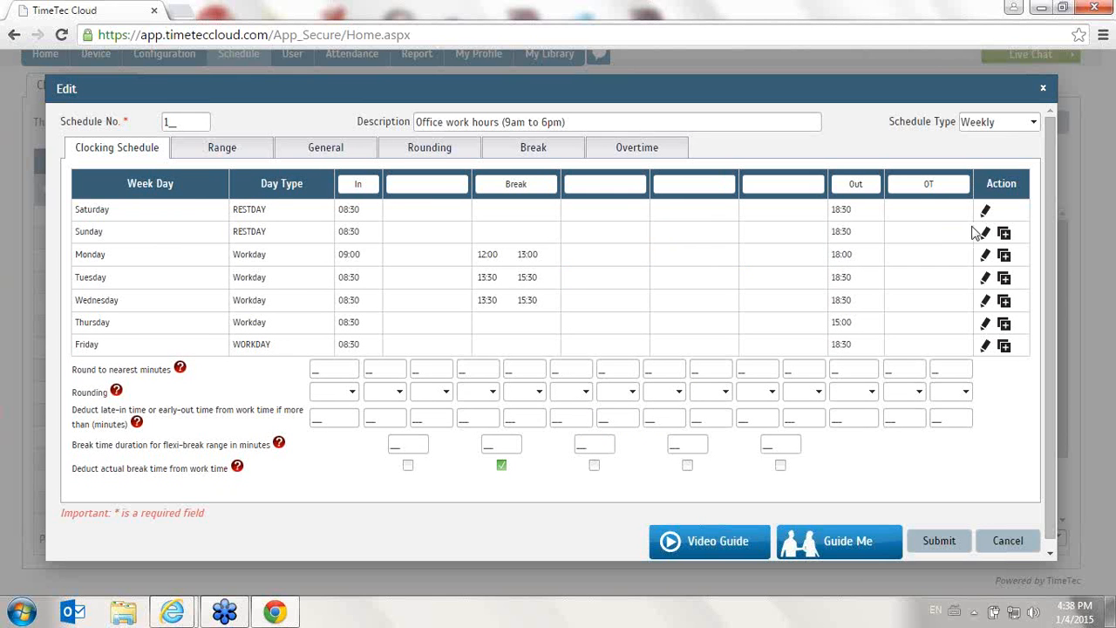
- Copy Monday's times down to Tuesday, Wednesday, Thursday and Friday
left_click(1007, 281)
left_click(1003, 304)
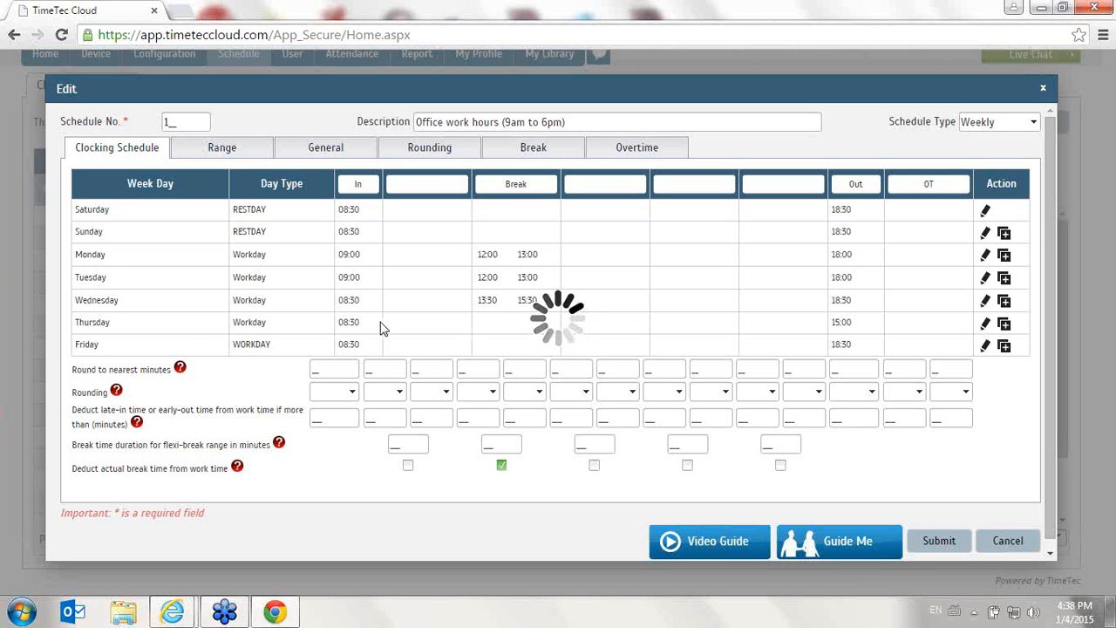
left_click(1005, 327)
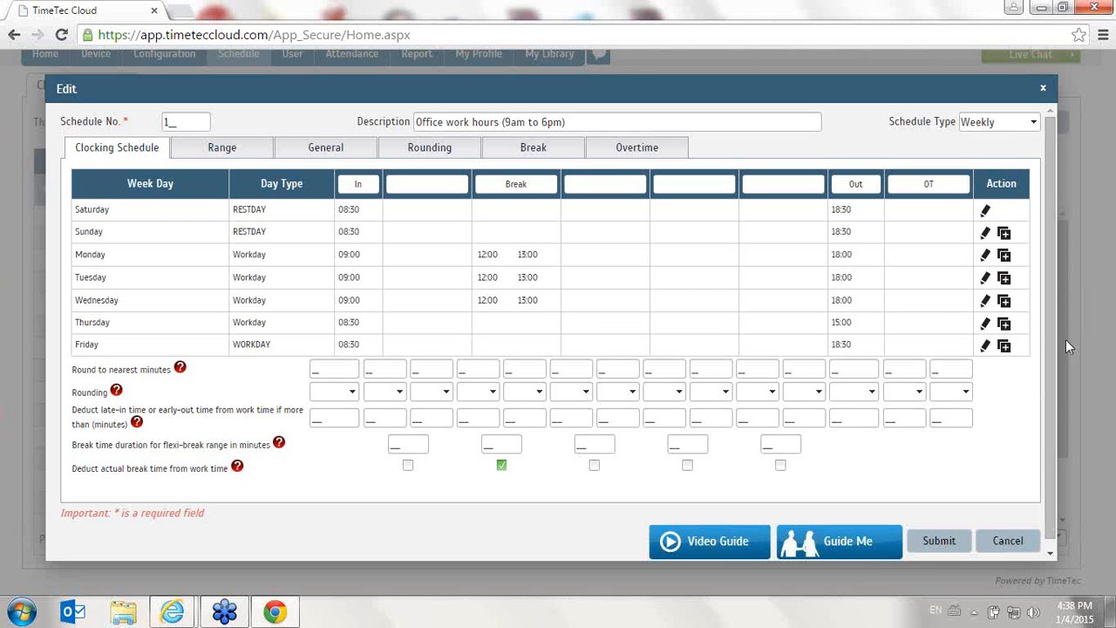
left_click(1005, 347)
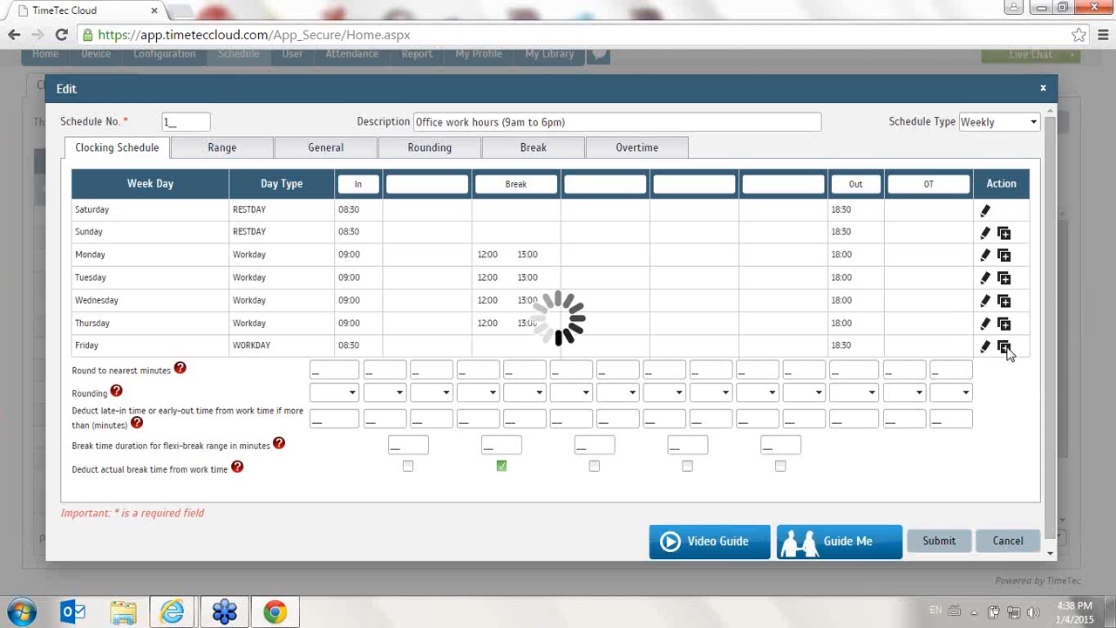
- Open the Guide Me help for the weekly schedule, browse it, close it, and play the video guide
left_click(869, 549)
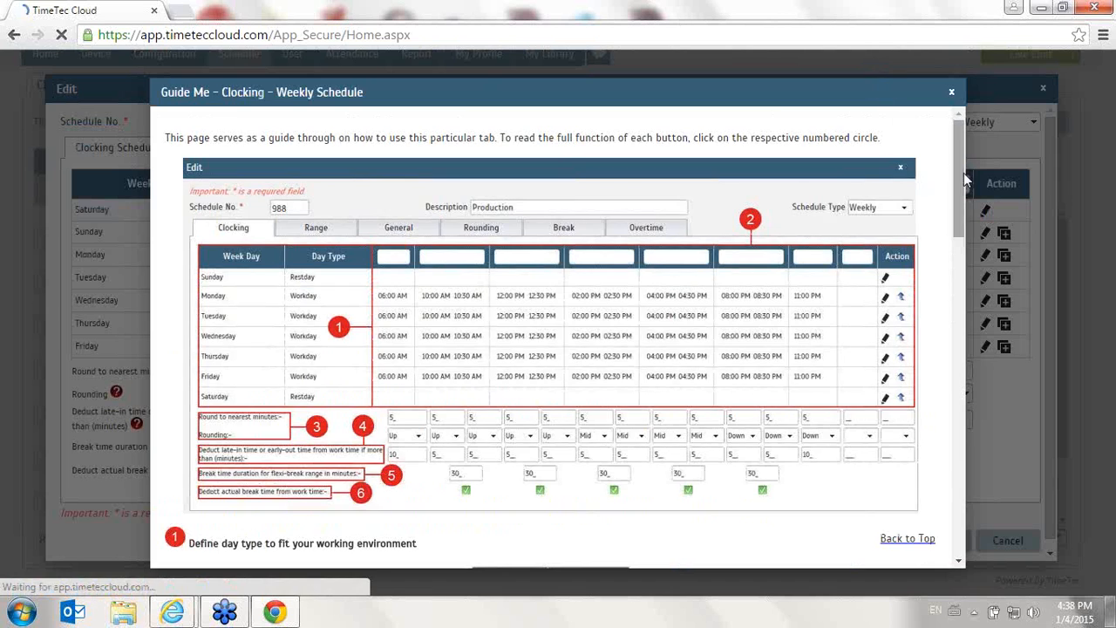
left_click_drag(963, 172, 907, 276)
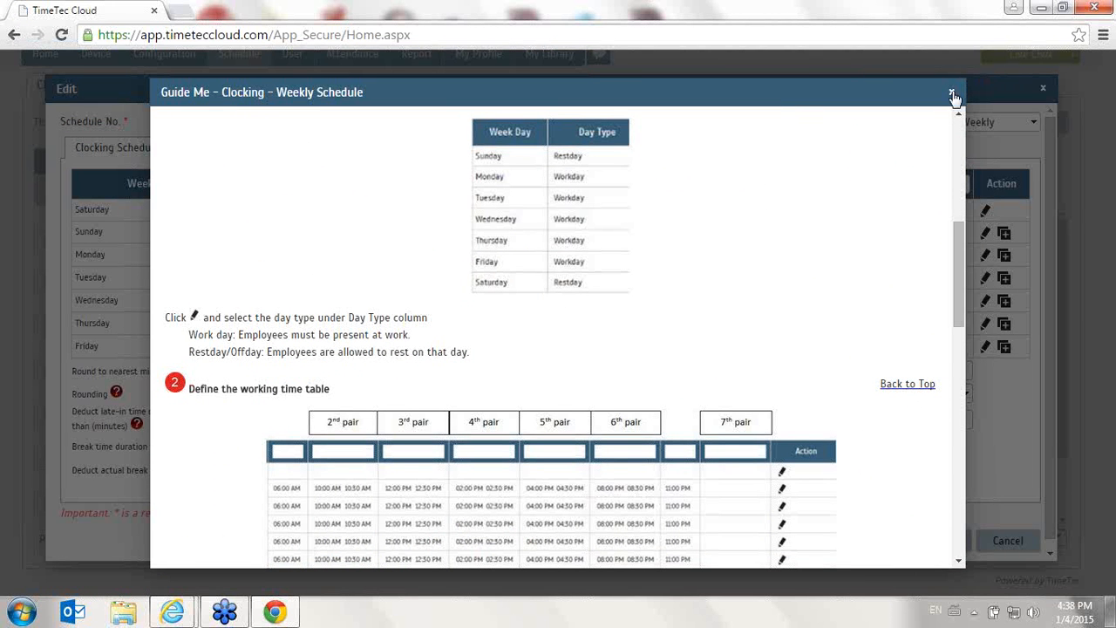
left_click_drag(960, 225, 965, 126)
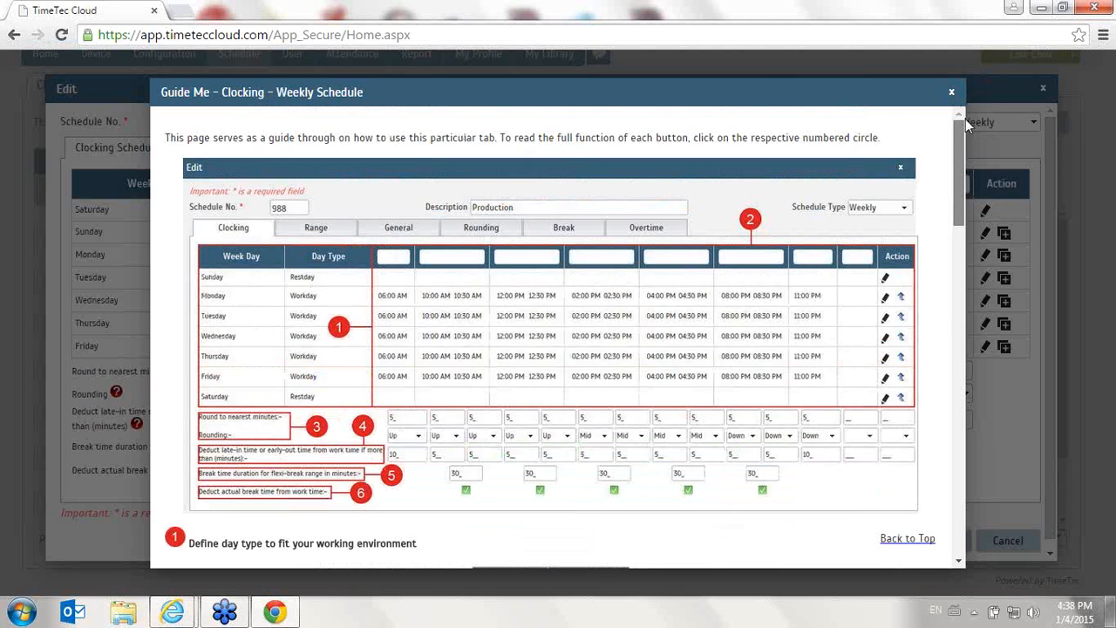
scroll(930, 192, "down", 10)
scroll(942, 131, "up", 1)
left_click(952, 92)
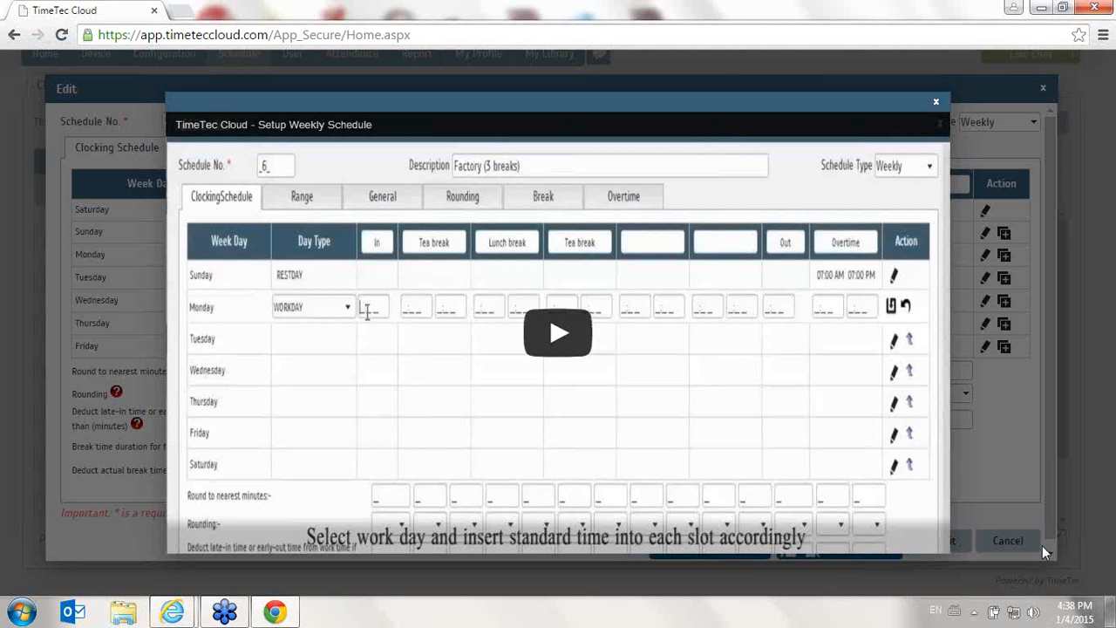
left_click(541, 338)
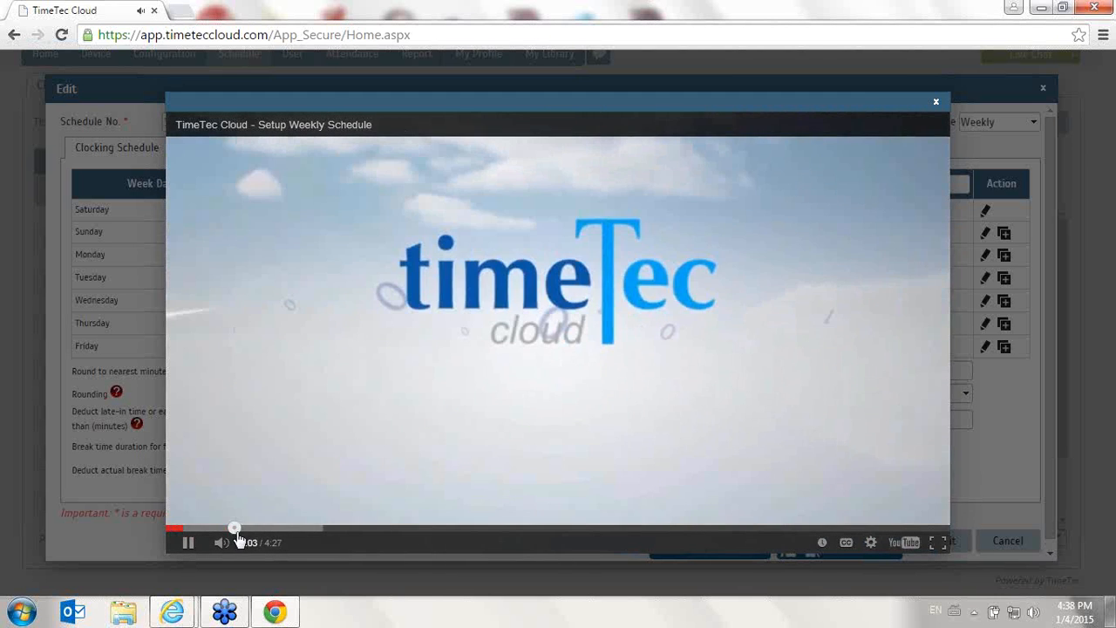
- Skip ahead in the weekly schedule video guide and close it
left_click(236, 528)
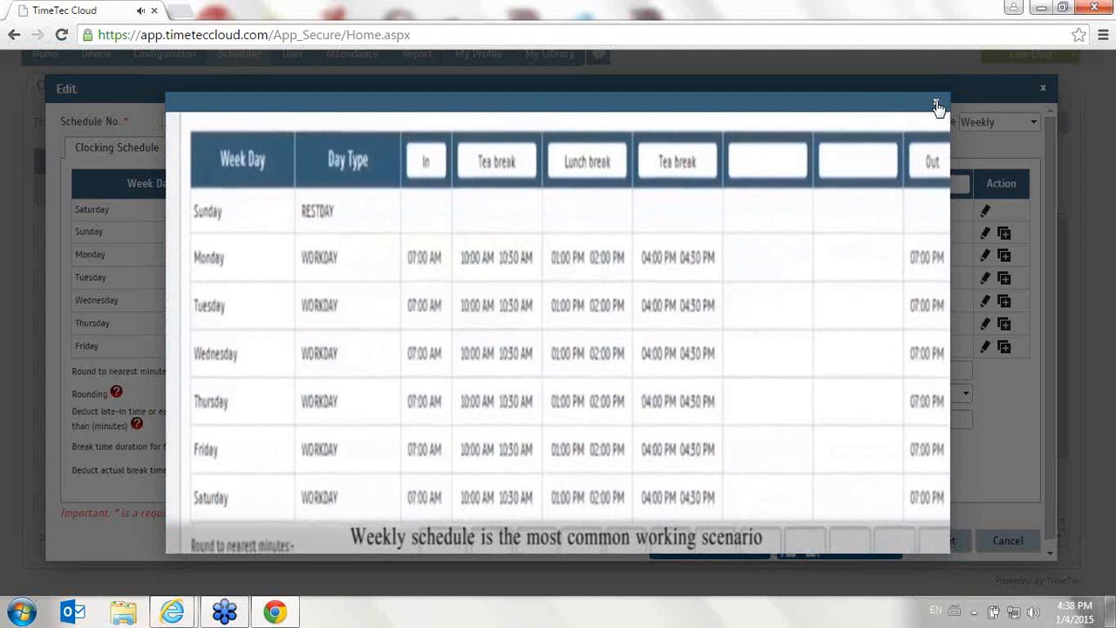
left_click(936, 105)
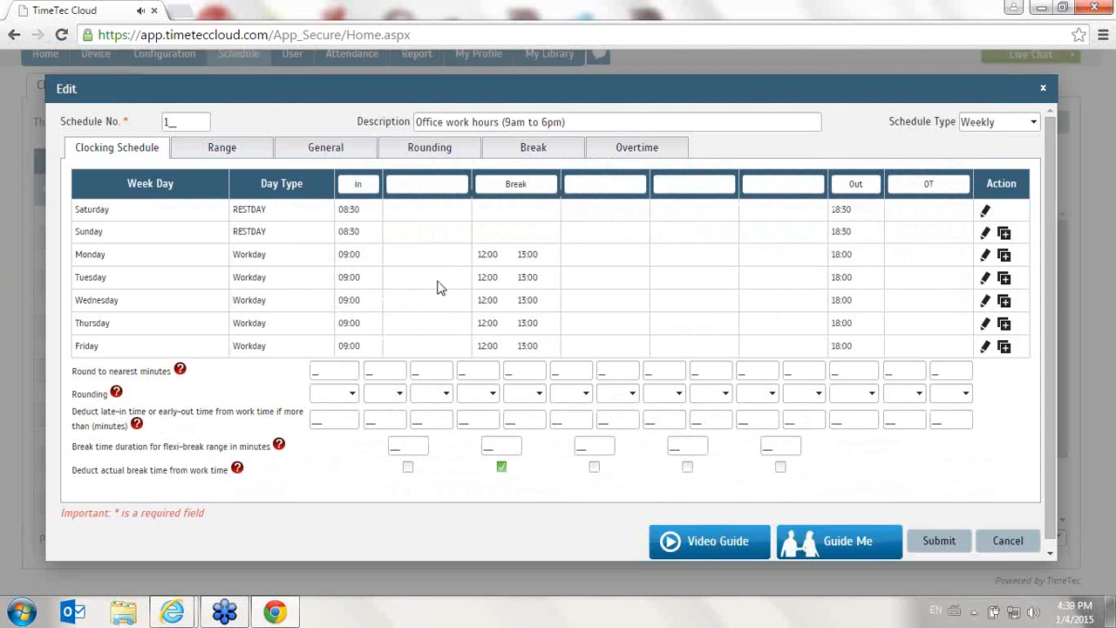
- Try rounding the In column to the nearest 15 minutes with Up, Down and Mid modes, then clear both settings
mouse_move(181, 373)
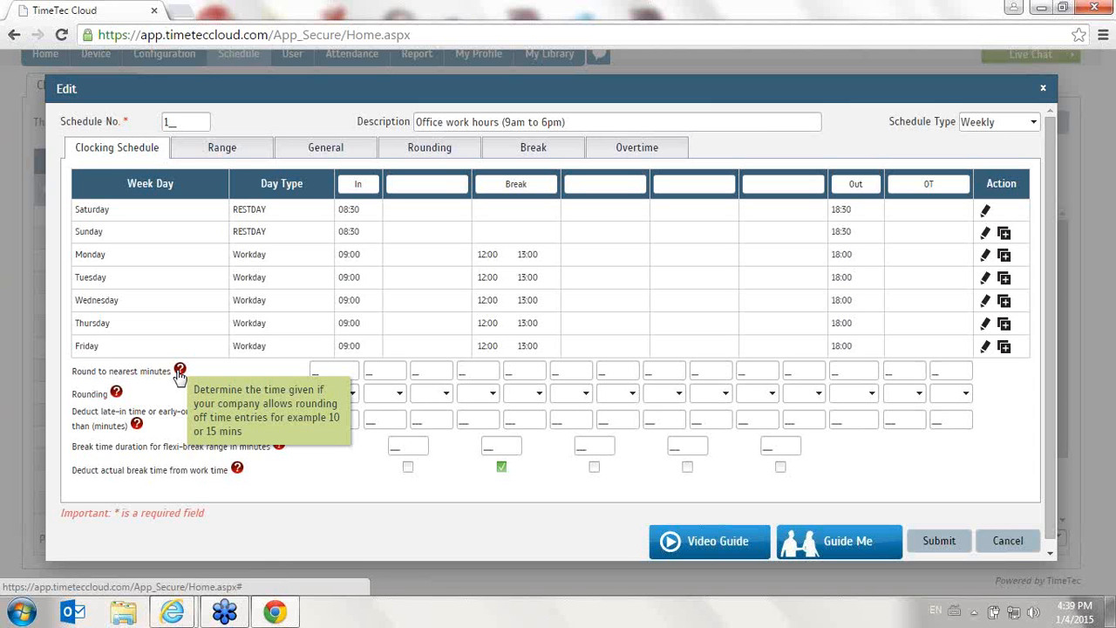
left_click(319, 373)
type("15")
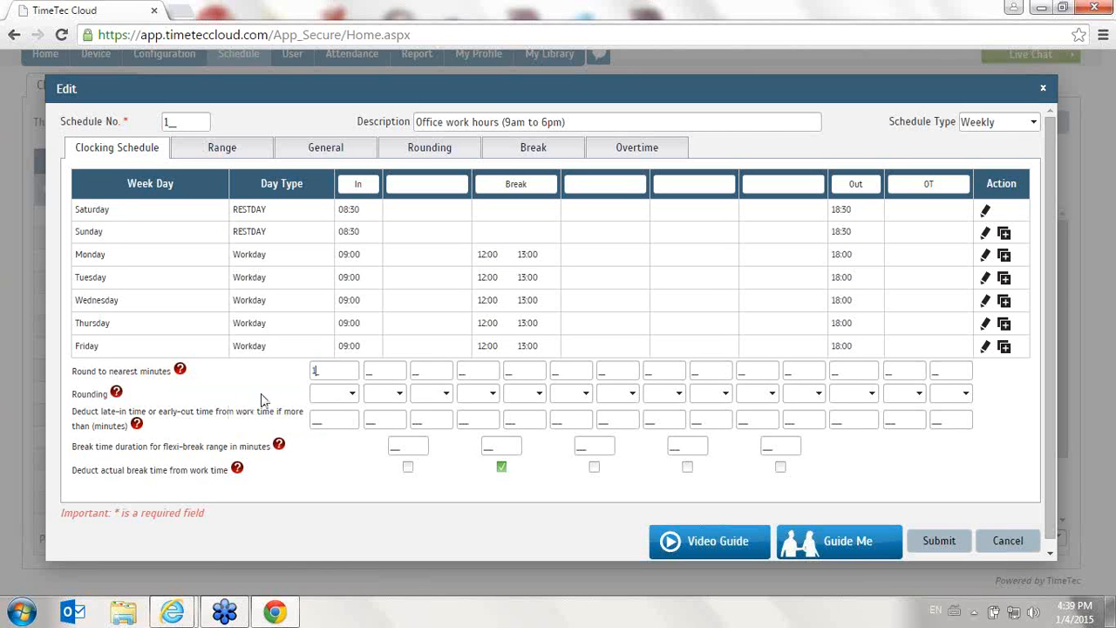
left_click(351, 397)
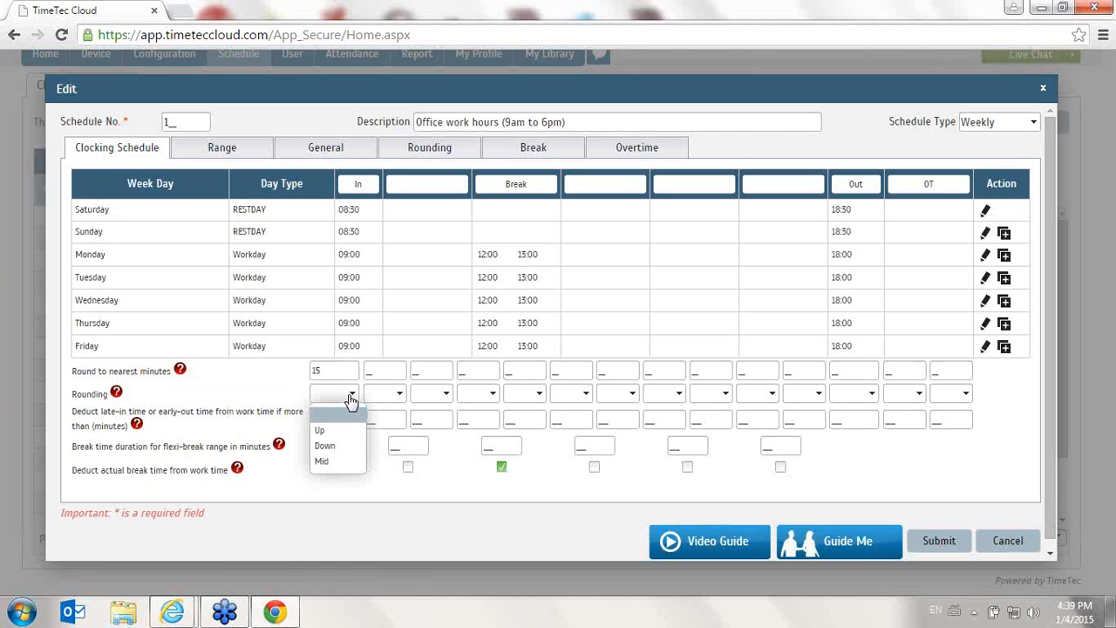
left_click(337, 437)
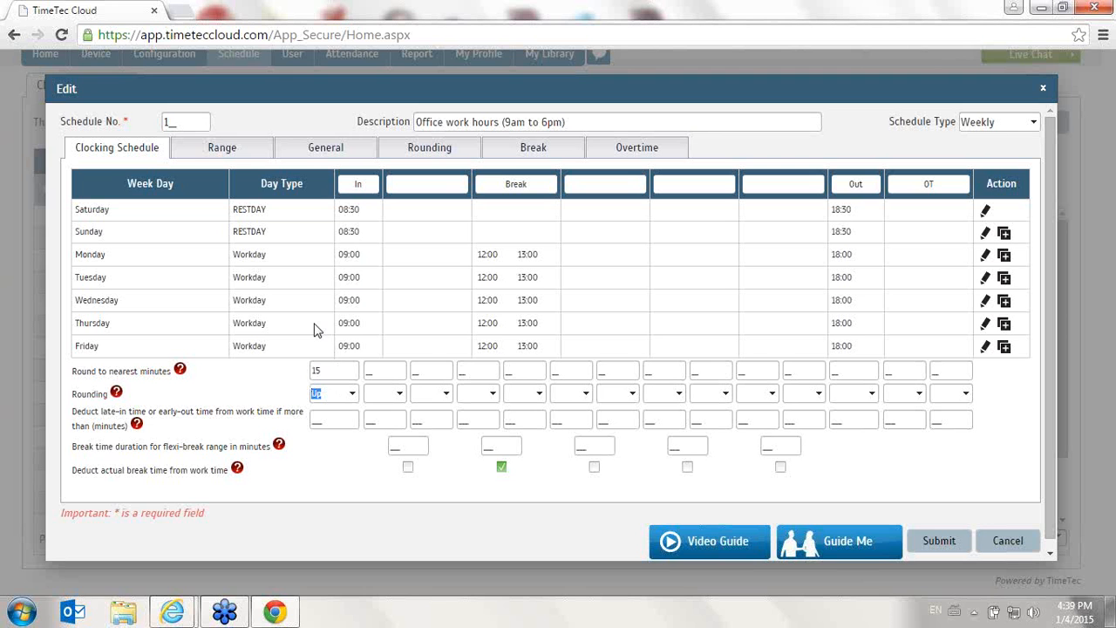
left_click(348, 393)
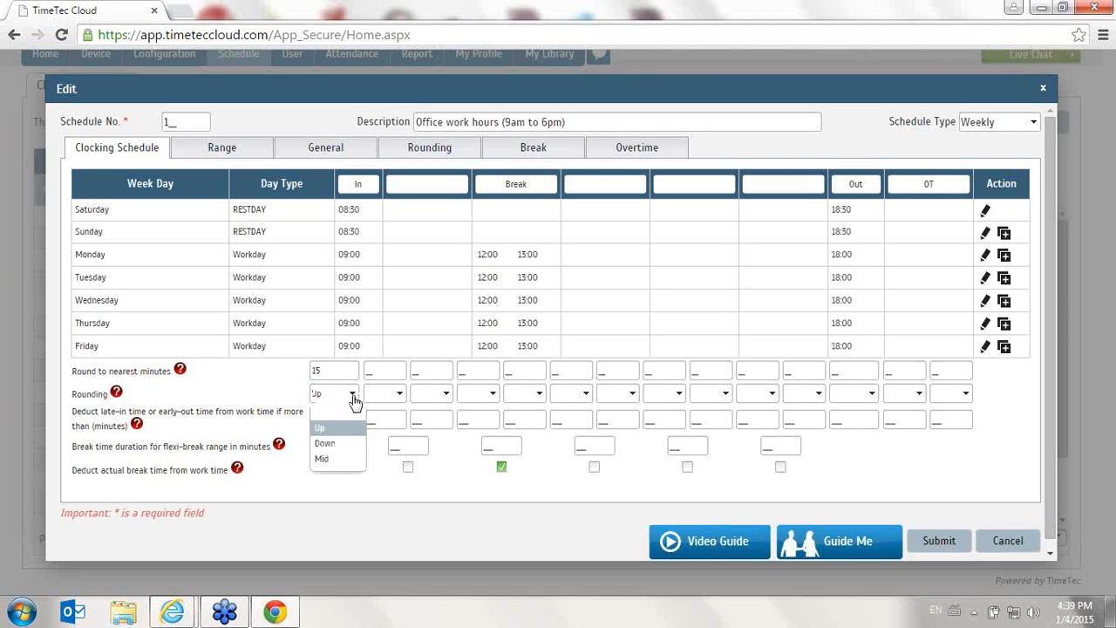
left_click(352, 442)
left_click(383, 499)
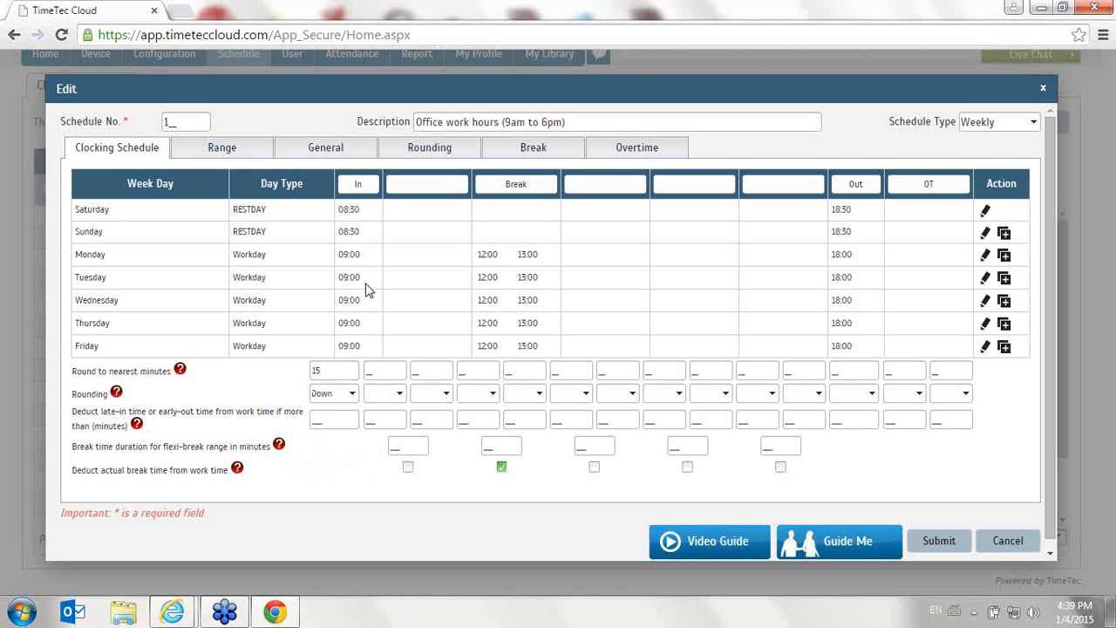
left_click(346, 394)
left_click(346, 467)
double_click(317, 370)
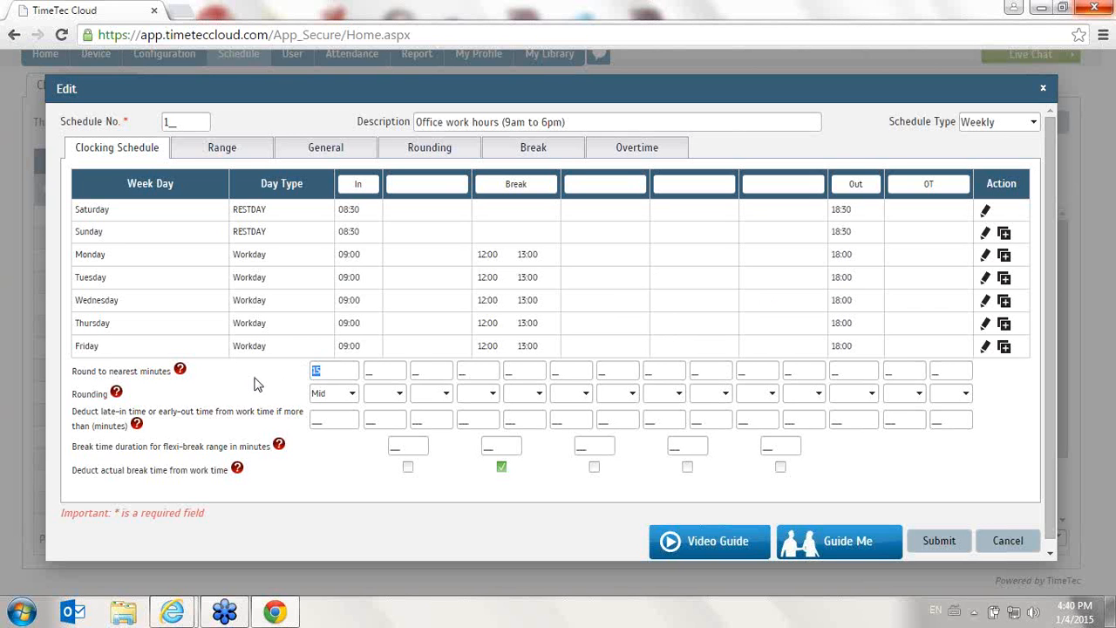
left_click(353, 394)
left_click(349, 411)
- Try setting the In column's late-in or early-out deduction to 15 minutes, then clear it
mouse_move(137, 426)
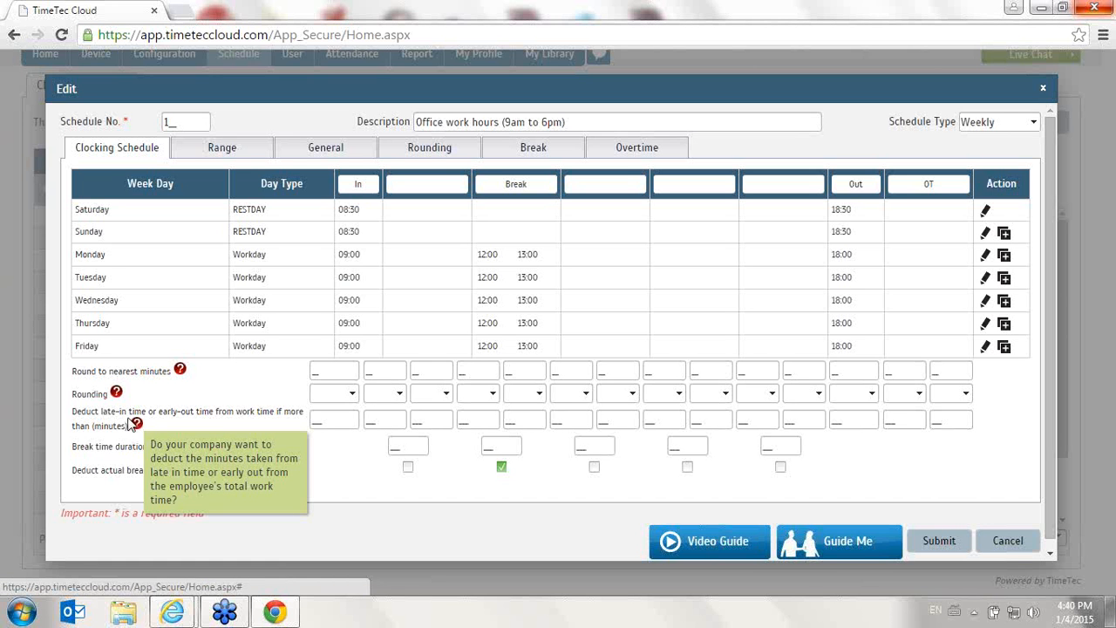
left_click(316, 421)
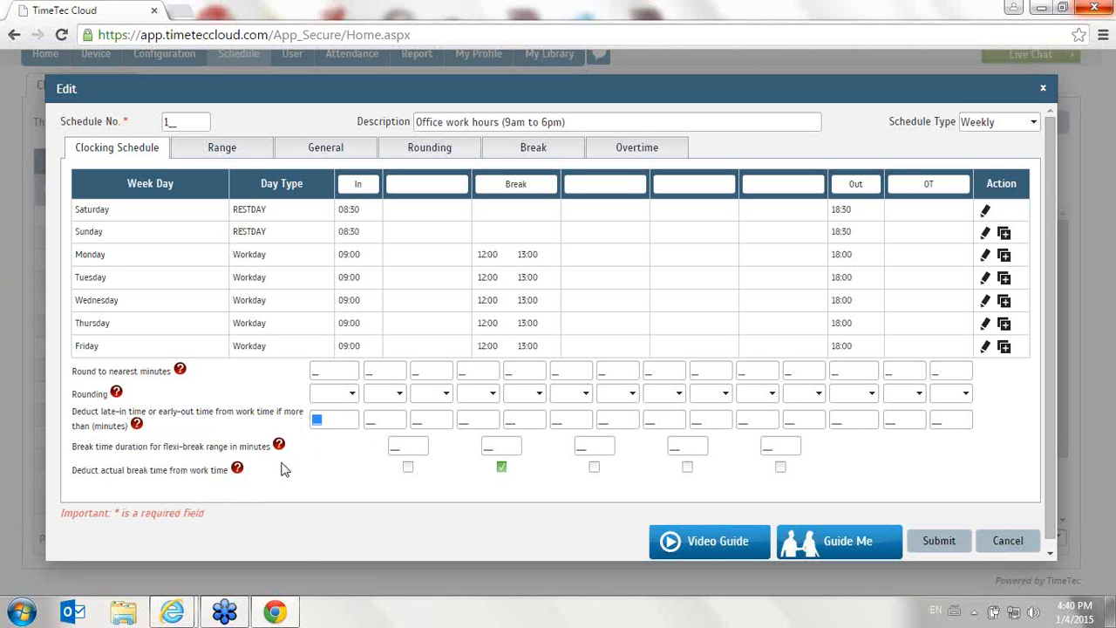
type("15")
left_click_drag(331, 421, 301, 425)
key("BackSpace")
- Set the Break column's flexi-break duration to 60 minutes
left_click(505, 447)
left_click(475, 421)
left_click(515, 445)
type("60")
- Change Monday's break end time to 16:00 and save the row
left_click(984, 256)
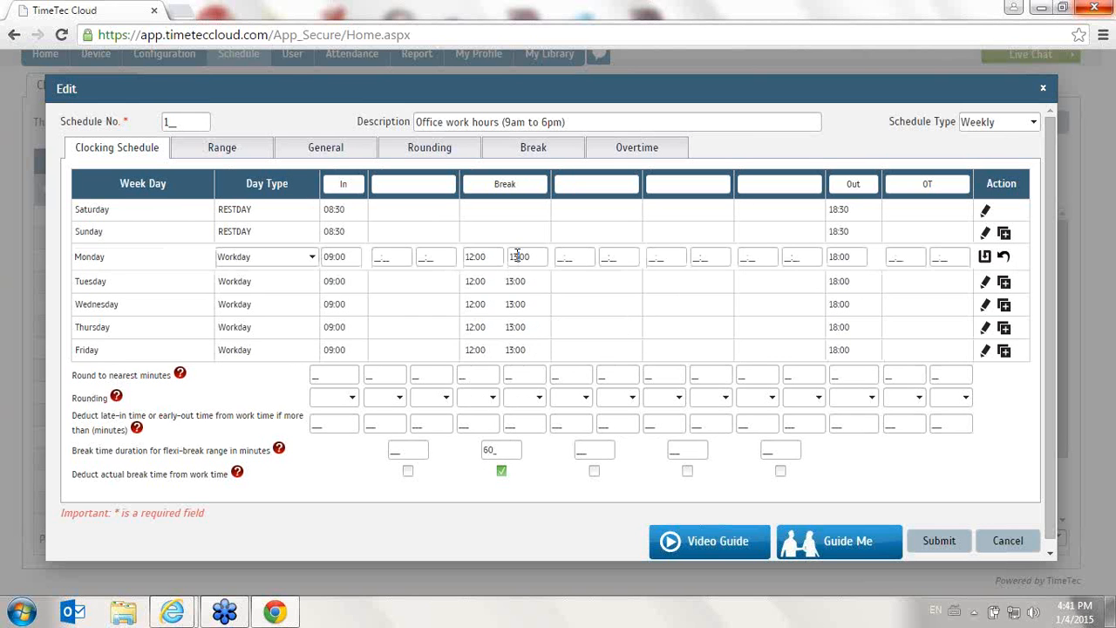
left_click(517, 255)
type("6")
left_click(986, 258)
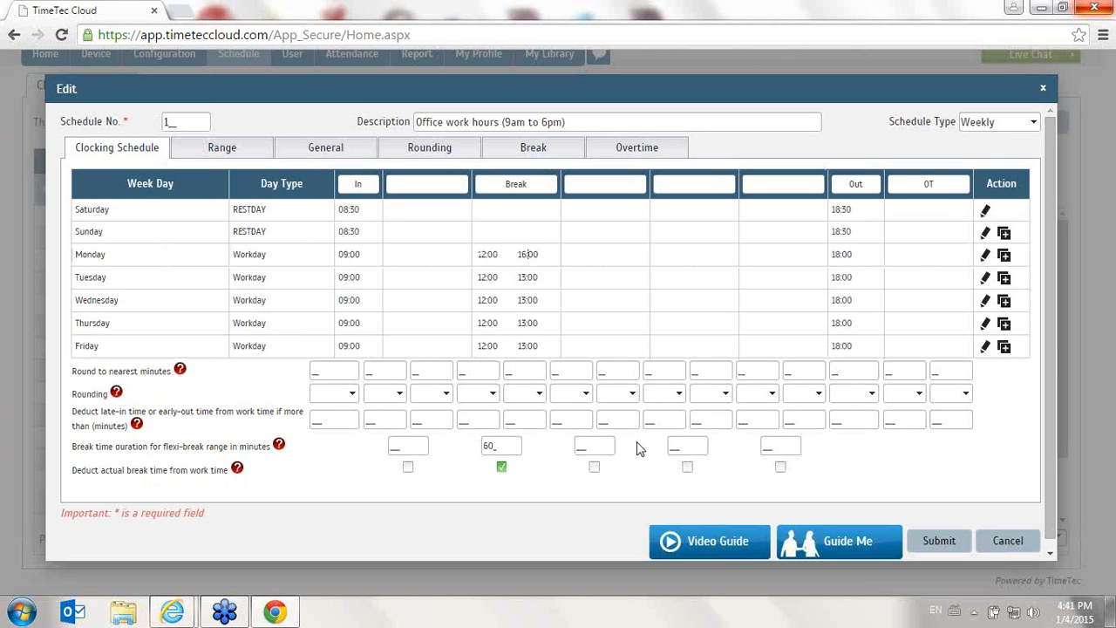
- Copy Sunday's times down to Monday and clear the flexi-break duration field
left_click(485, 446)
left_click_drag(493, 447, 476, 456)
left_click(1004, 255)
left_click(497, 447)
key("BackSpace")
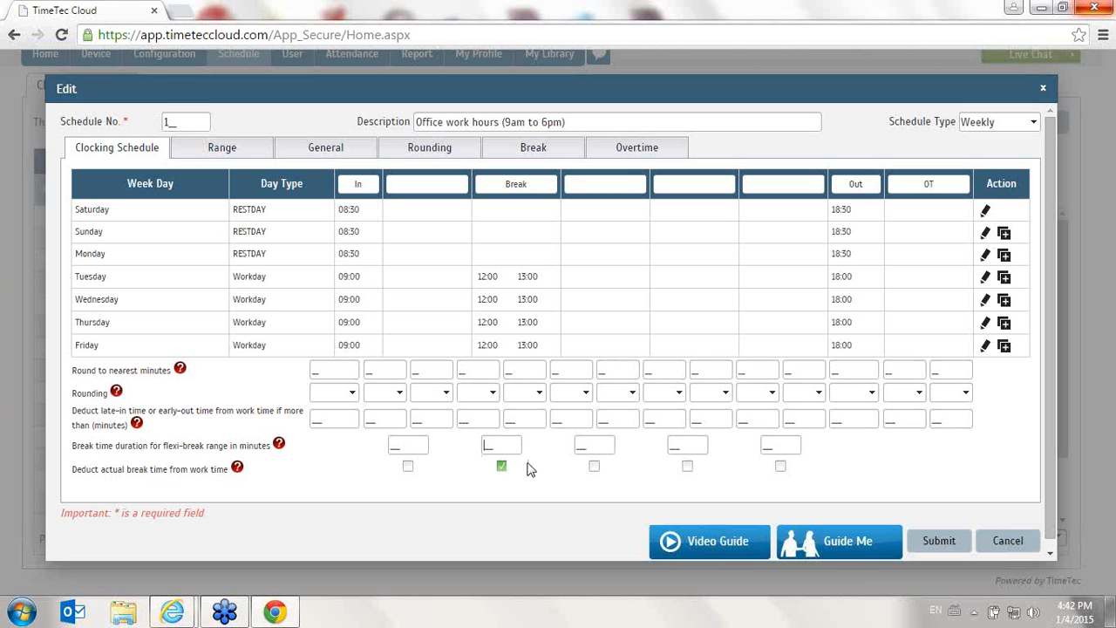
- Review the Range tab's replace-with-latest-clocking settings for each column
mouse_move(239, 476)
left_click(254, 149)
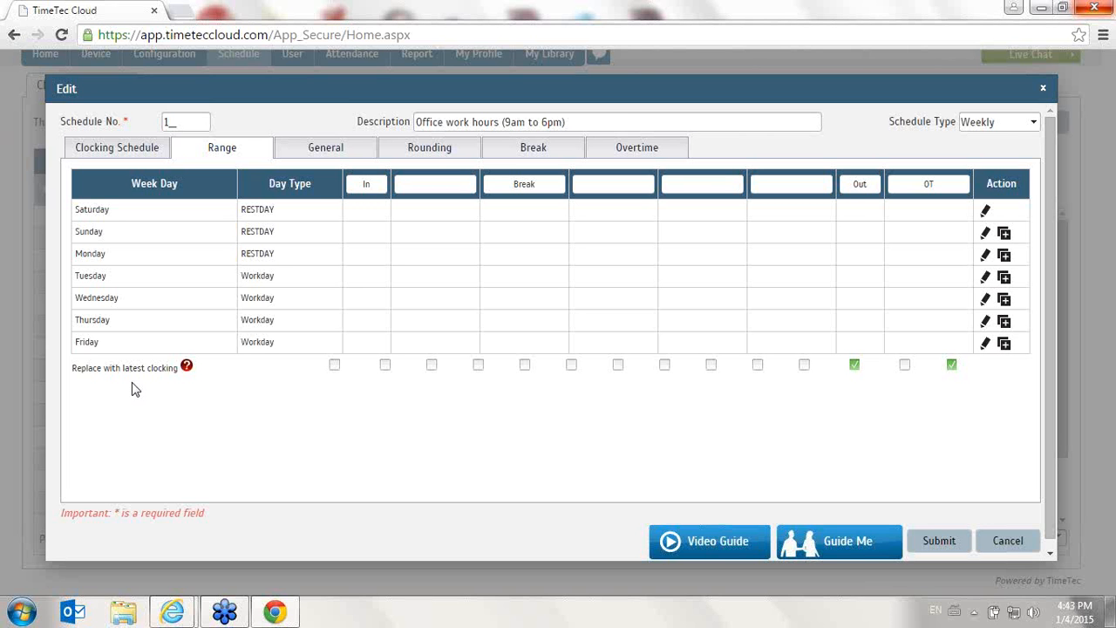
left_click(150, 146)
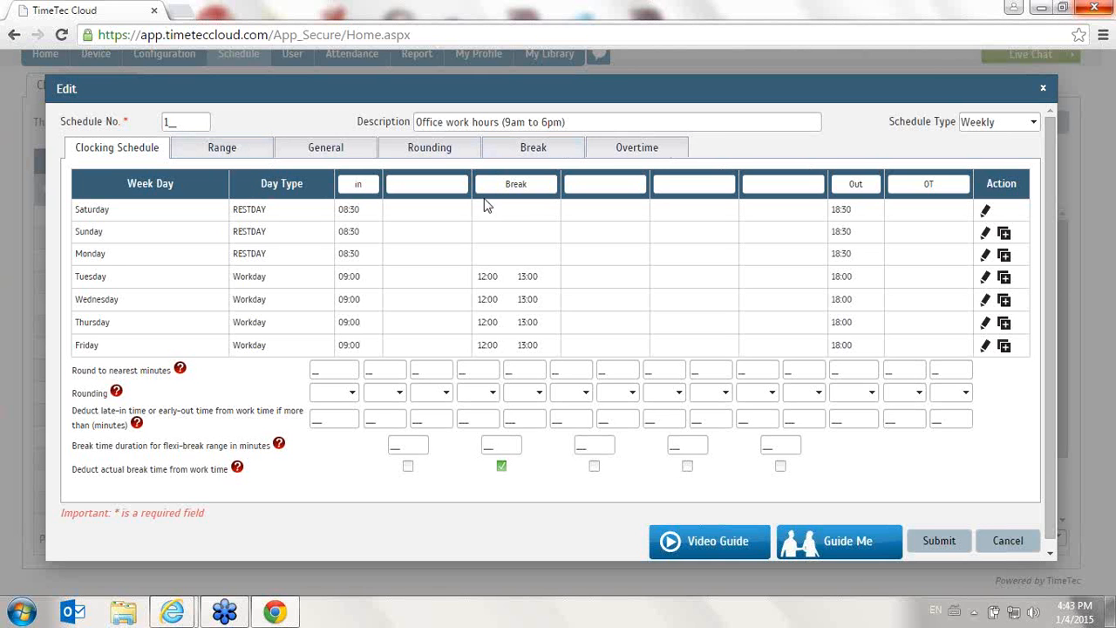
left_click(225, 148)
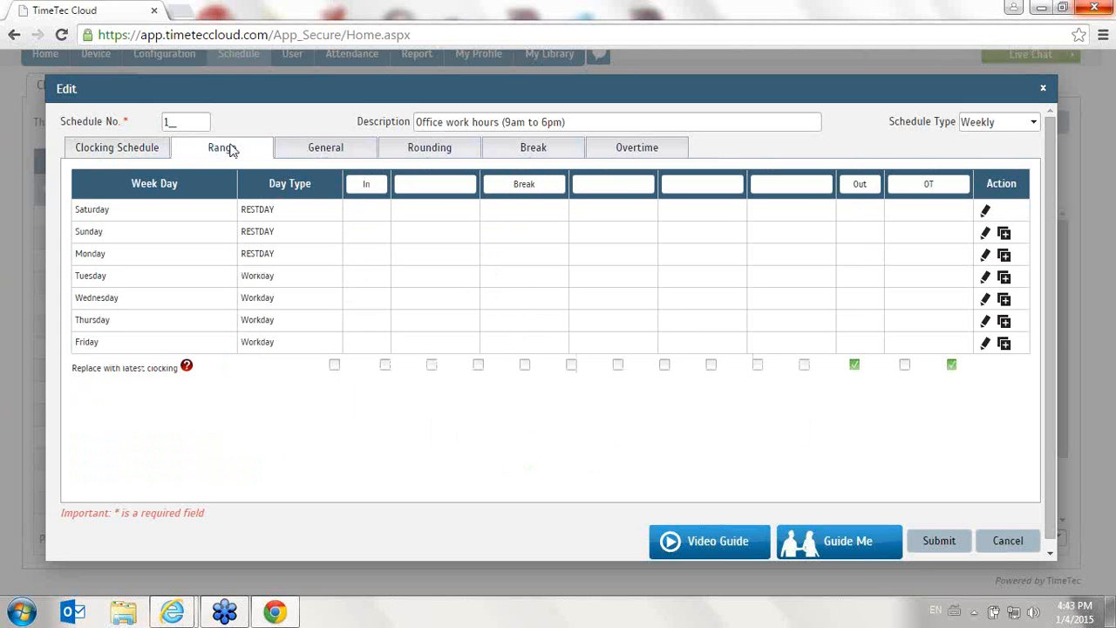
mouse_move(185, 367)
- Toggle the General tab's Enable/Disable Employee Define In/Out records option on and back off
left_click(347, 157)
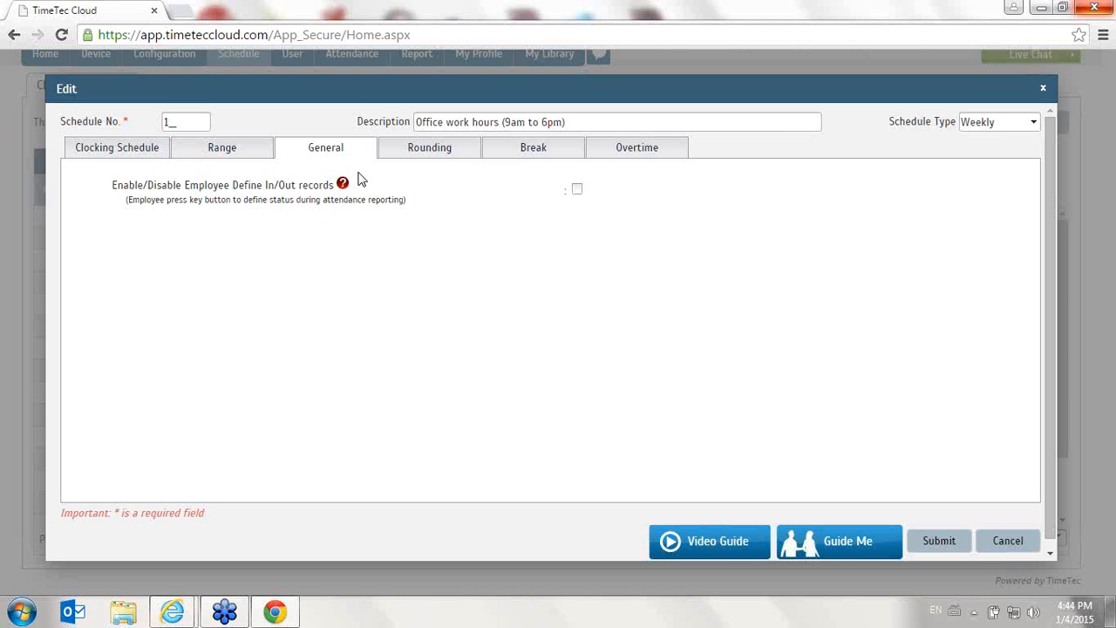
left_click(577, 191)
left_click(95, 149)
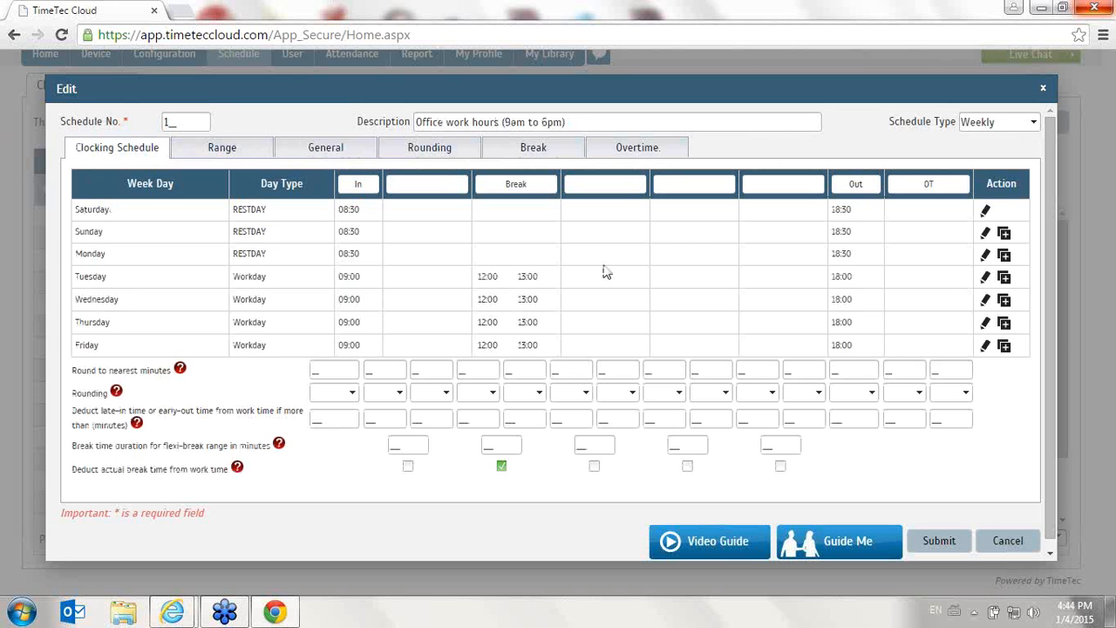
left_click(324, 152)
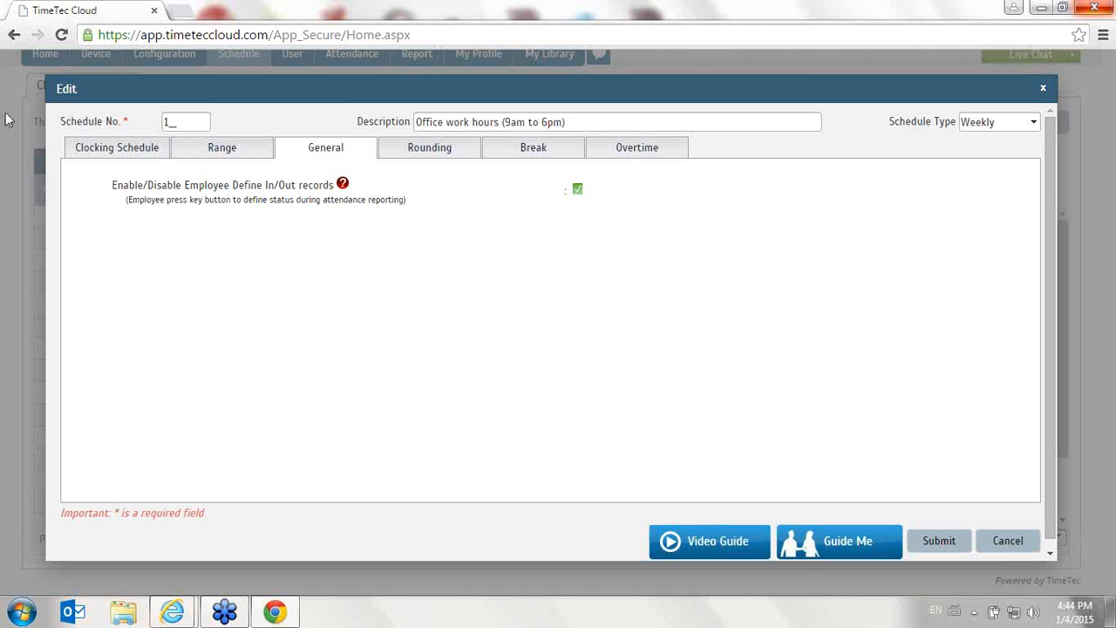
left_click(87, 150)
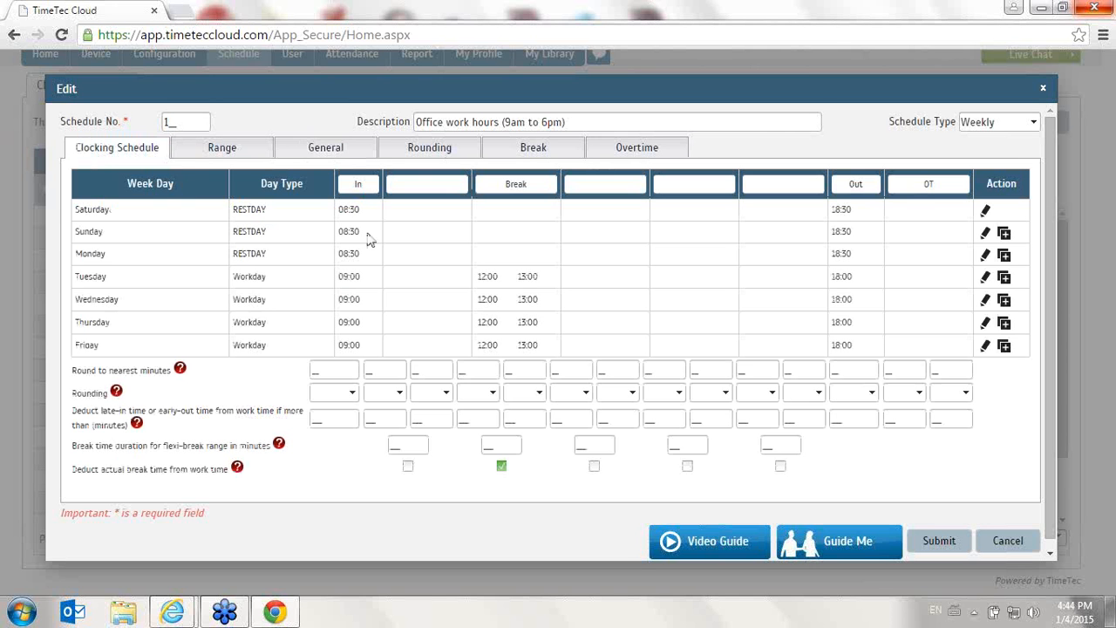
left_click(330, 150)
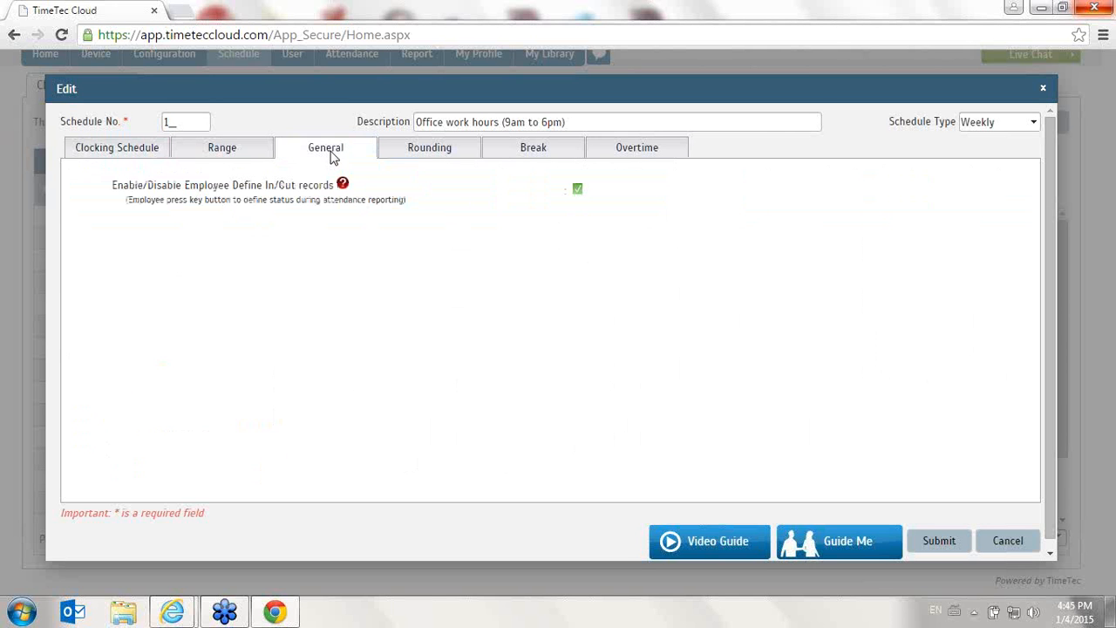
left_click(577, 190)
- On the Rounding tab, round work time to the nearest 15 minutes with Down rounding
left_click(442, 152)
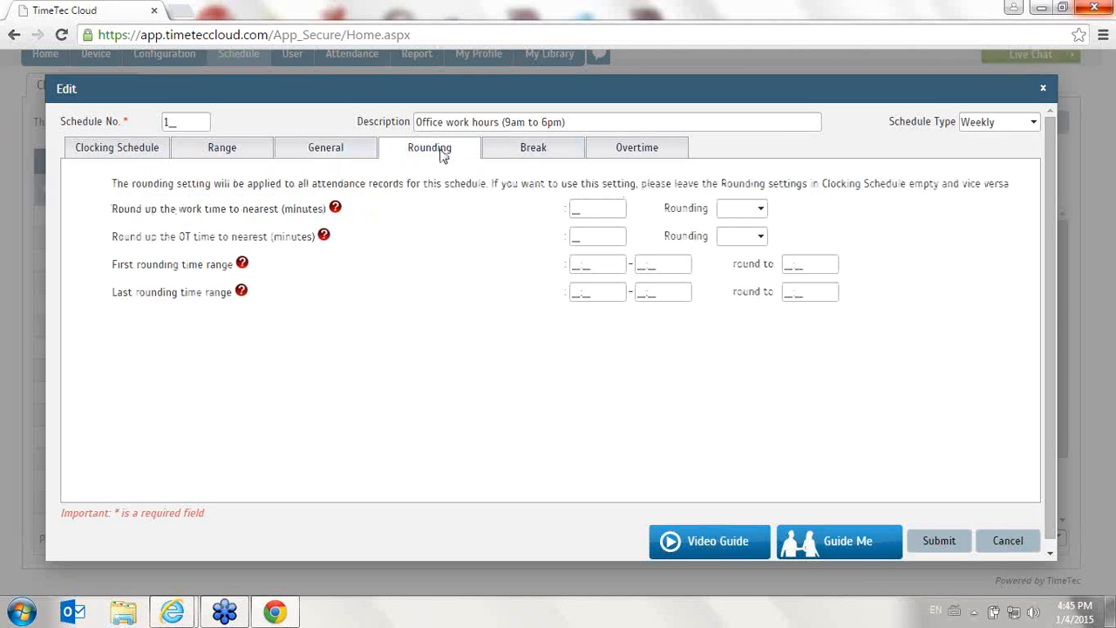
left_click(150, 150)
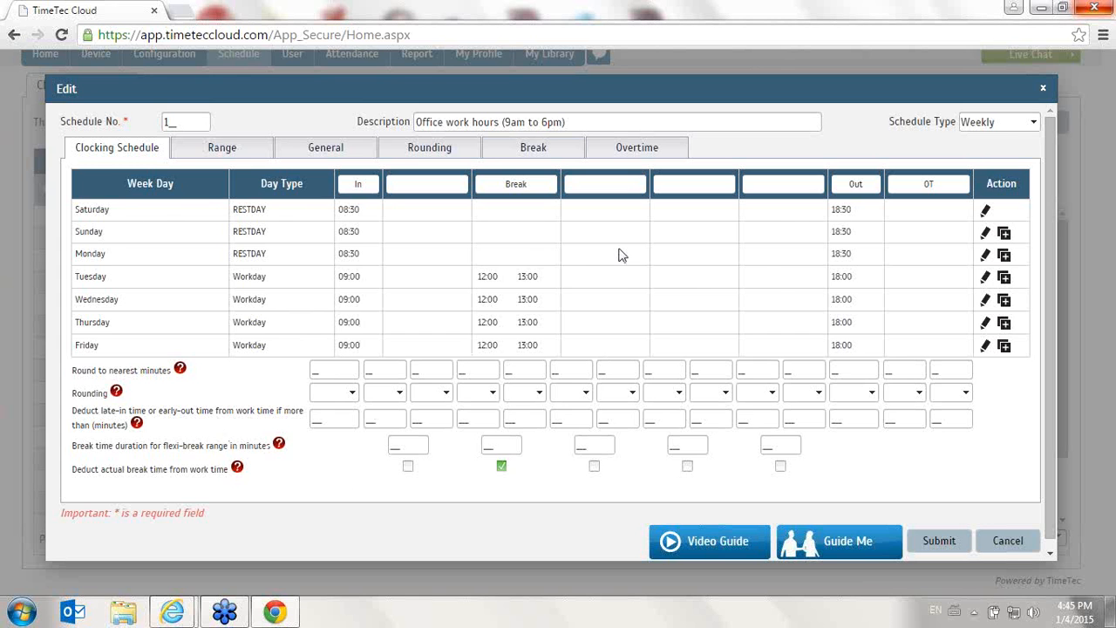
left_click(452, 150)
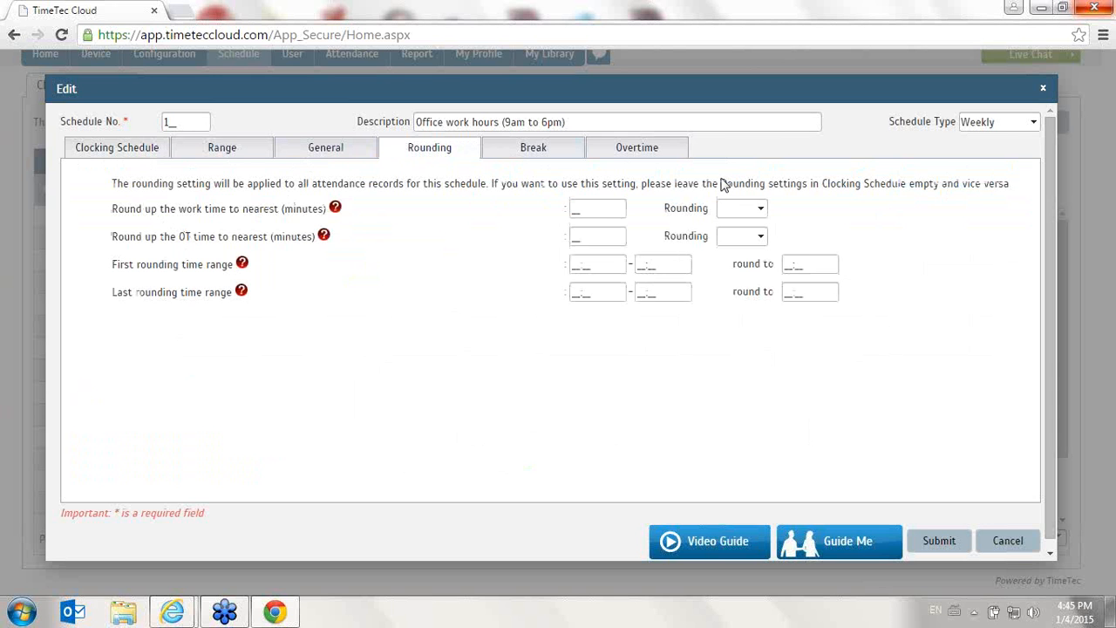
left_click(600, 207)
type("15")
left_click(746, 211)
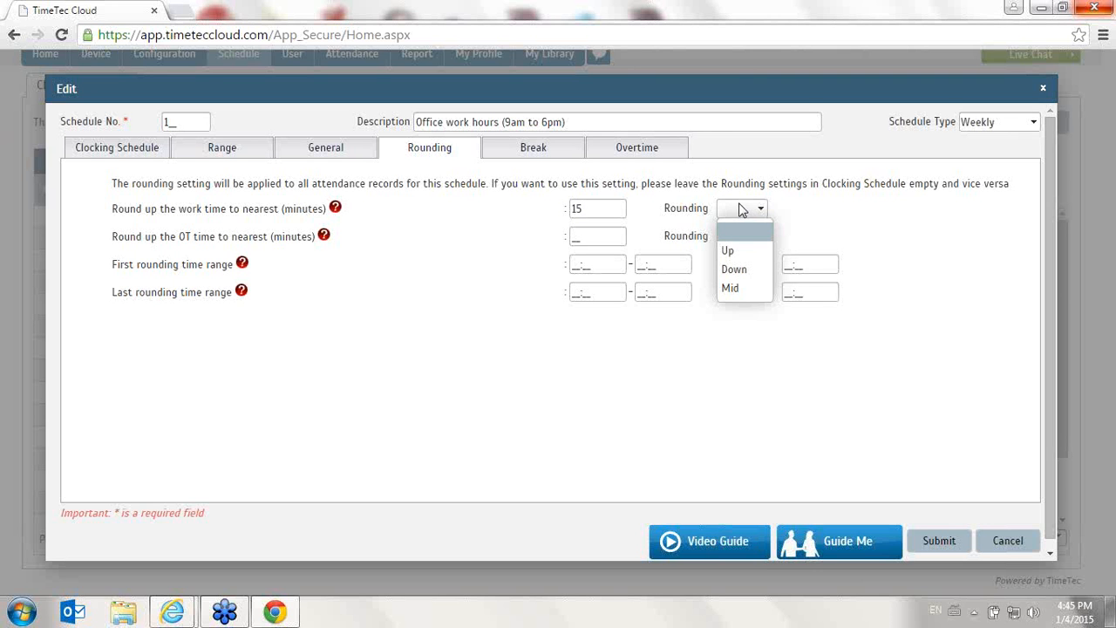
left_click(764, 252)
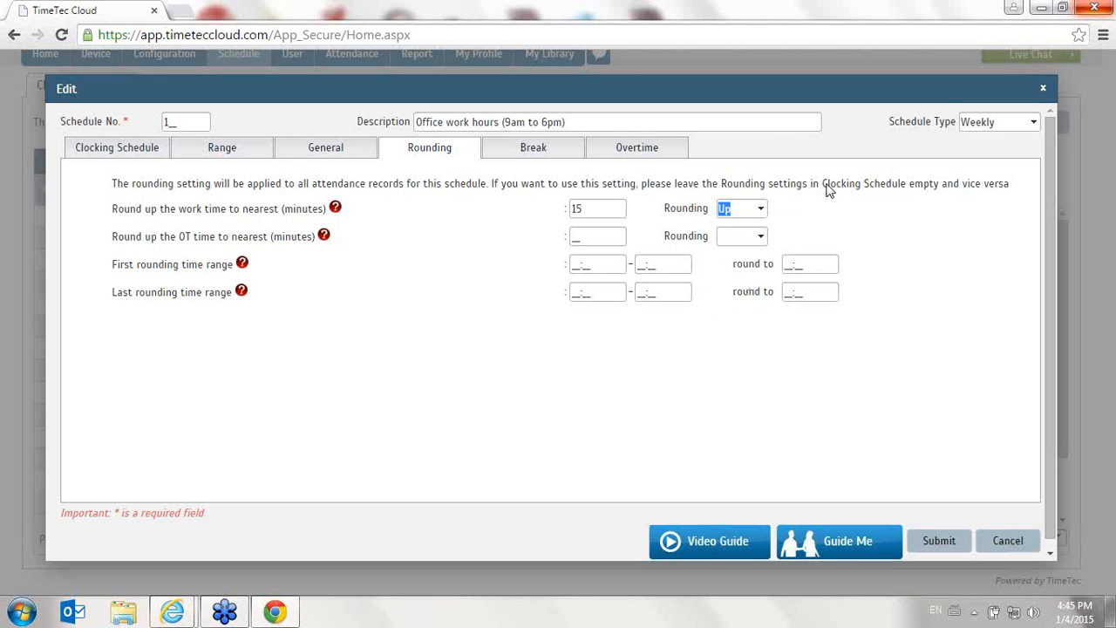
left_click(746, 209)
left_click(739, 267)
- Set the first rounding time range to 09:00–10:00, rounded to 09:30
left_click_drag(114, 244, 346, 242)
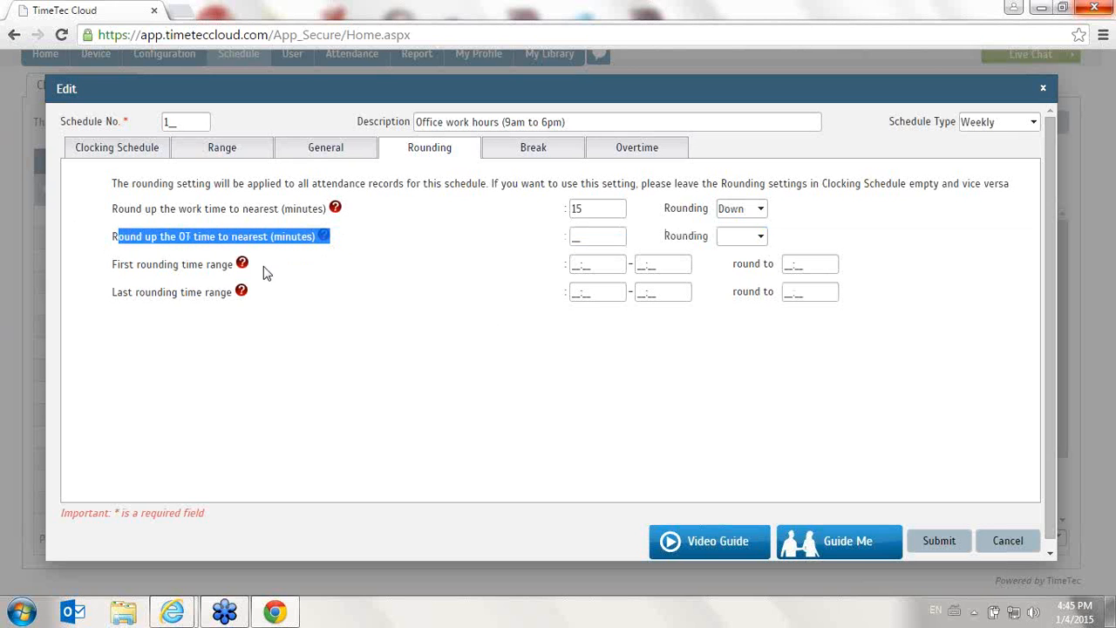
mouse_move(245, 268)
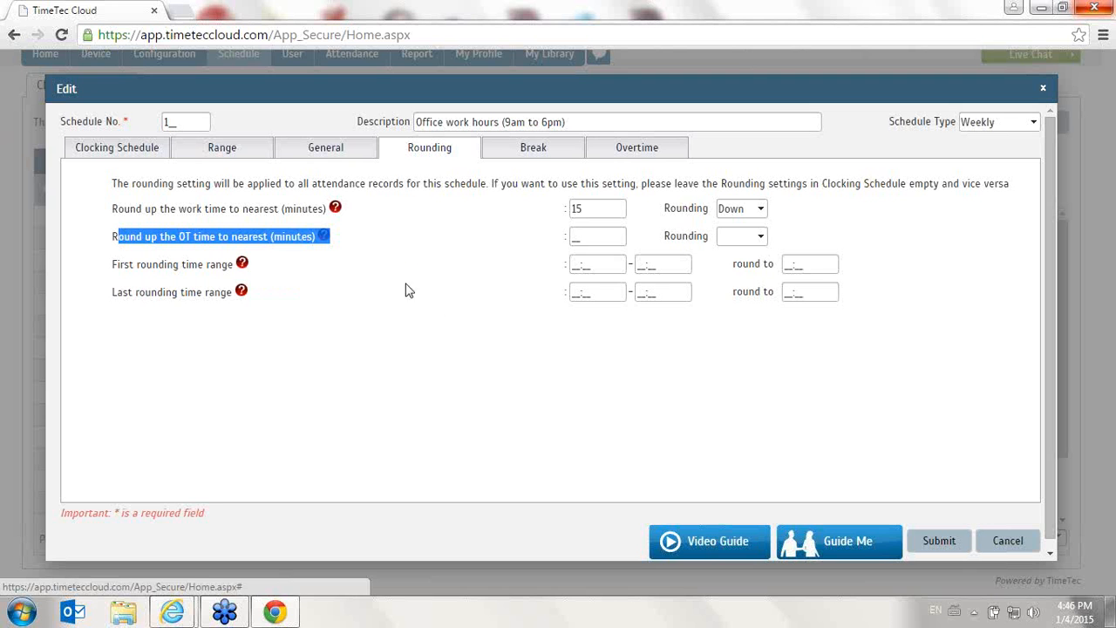
left_click(599, 263)
type("0")
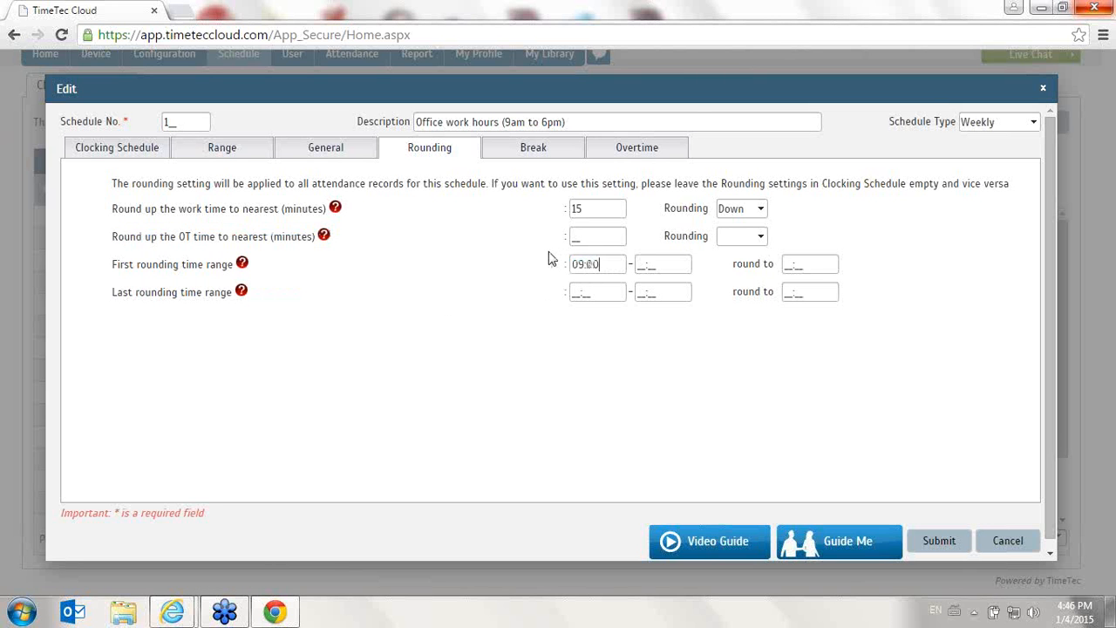
type("90010000930")
key("Tab")
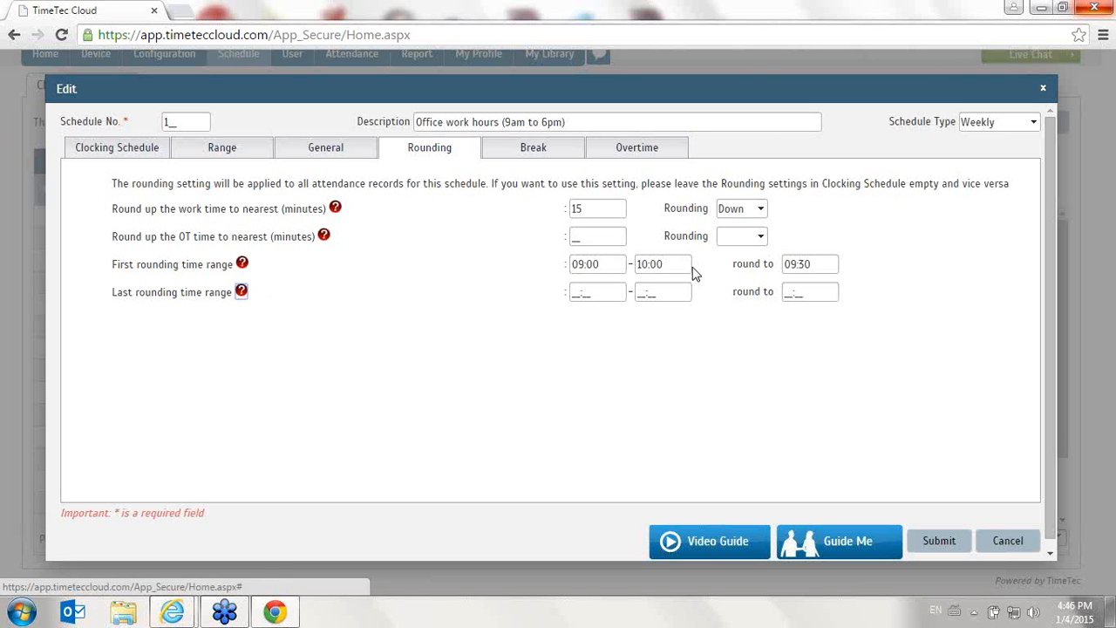
left_click(816, 263)
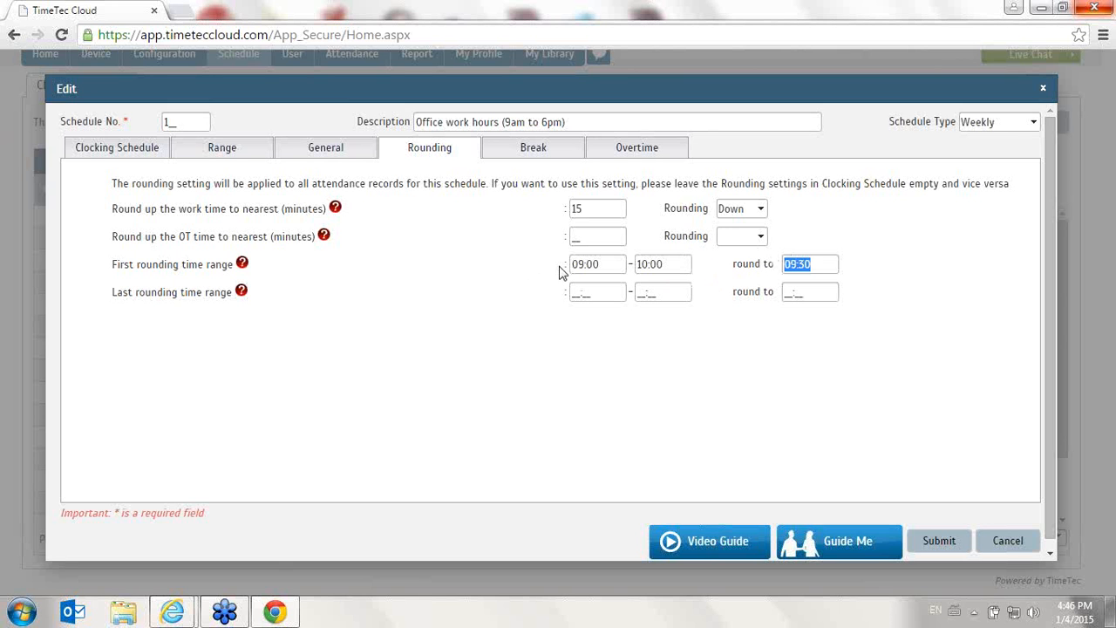
- Clear the first rounding time range and its round-to time
left_click(604, 264)
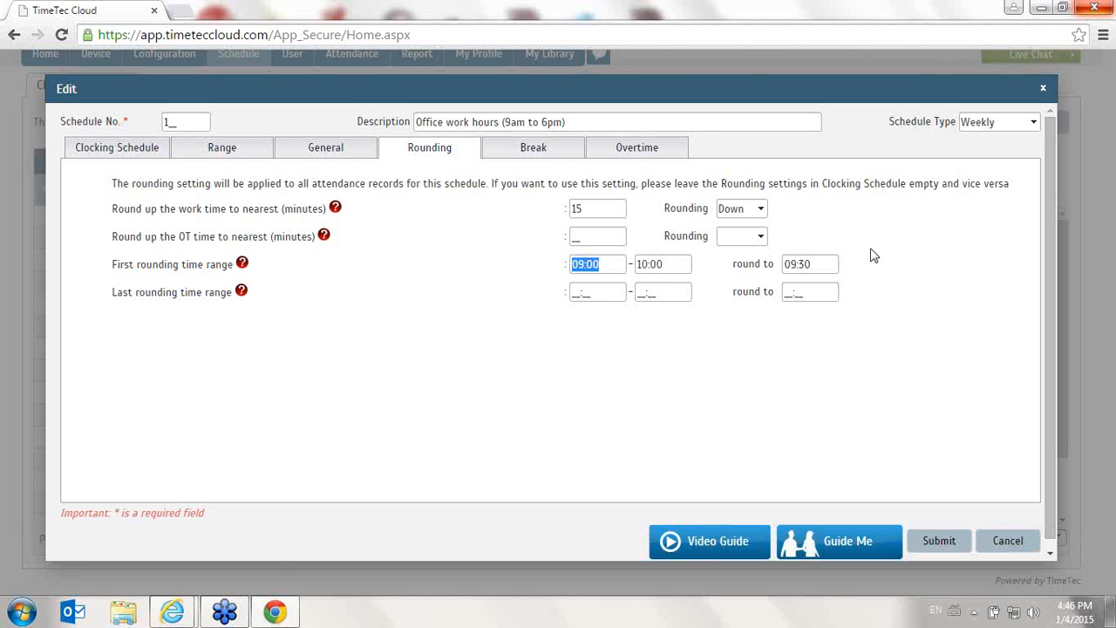
left_click(811, 263)
key("BackSpace")
left_click(669, 264)
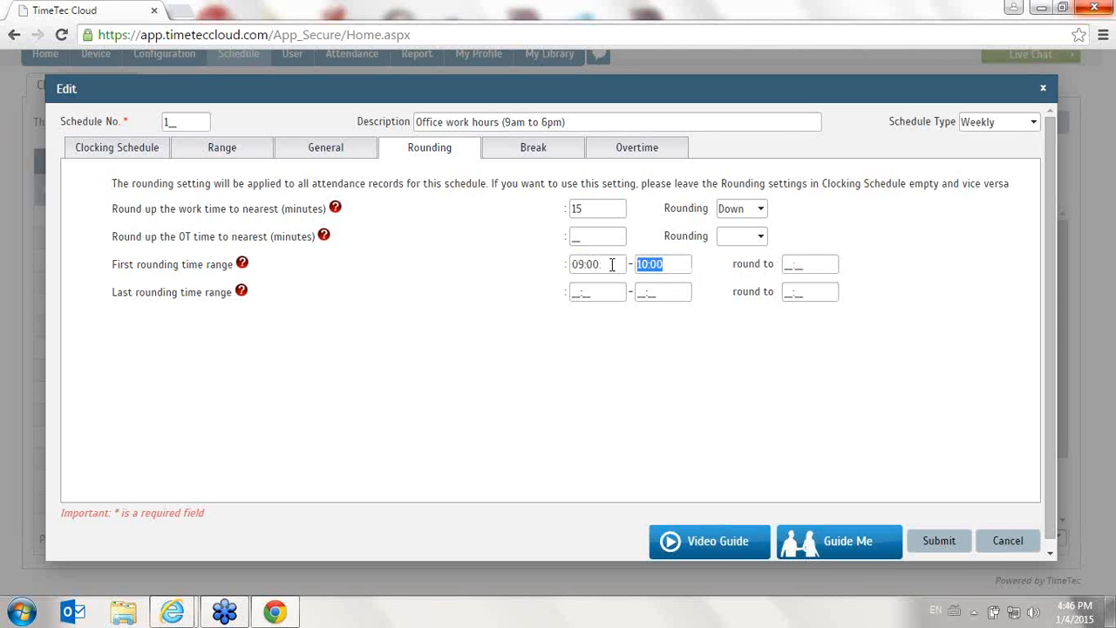
key("BackSpace")
left_click(613, 264)
key("BackSpace")
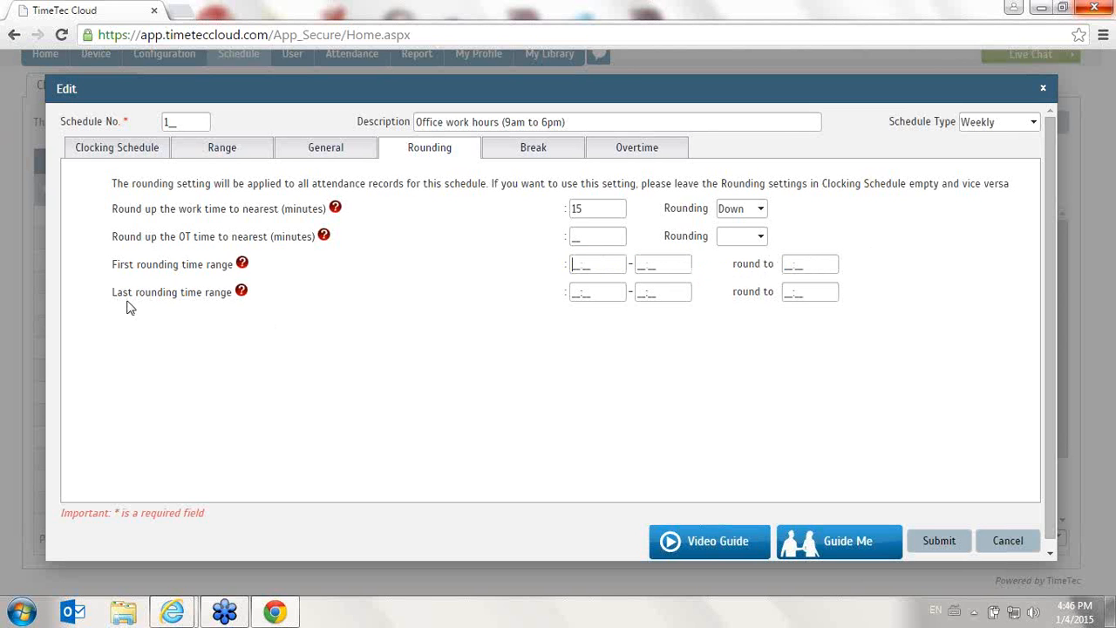
- Set the last rounding time range to 18:00–19:00, rounded to 18:30
left_click(618, 291)
type("18:")
type("00 - 19:")
type("00")
key("Tab")
type("1830")
- Clear the last rounding time range and its round-to time
left_click_drag(616, 299, 499, 307)
key("BackSpace")
left_click_drag(670, 292, 619, 290)
key("BackSpace")
left_click_drag(825, 291, 755, 291)
key("BackSpace")
left_click_drag(585, 266, 521, 267)
- On the Break tab, tick deducting extra lunch/dinner time from working hours, toggling the auto-add break and overtime-inclusion options on and off
left_click(539, 149)
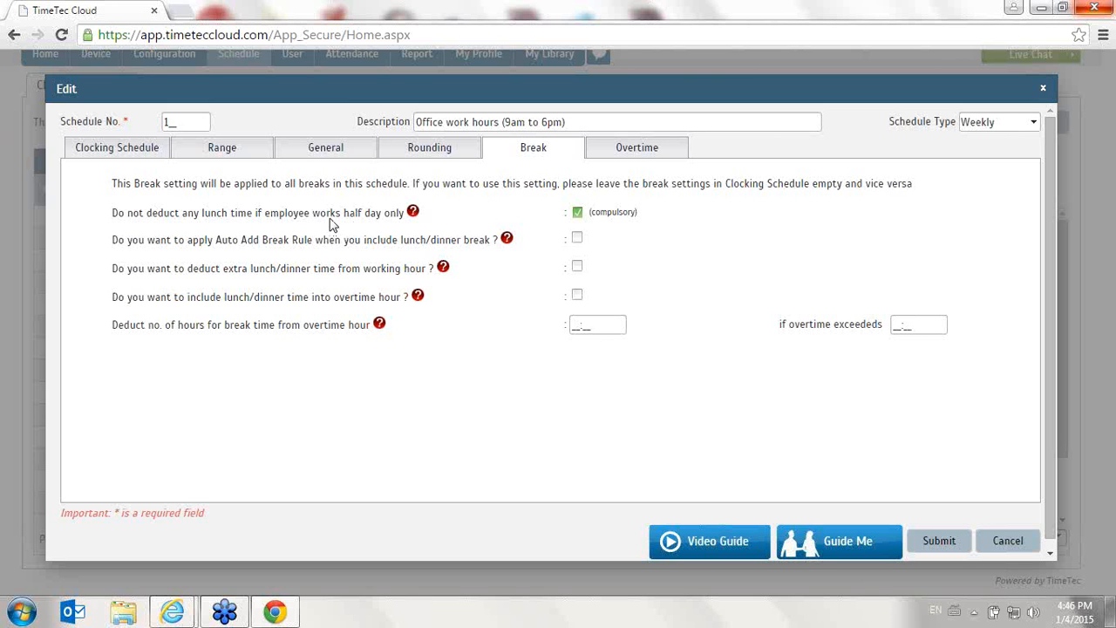
mouse_move(413, 216)
mouse_move(507, 240)
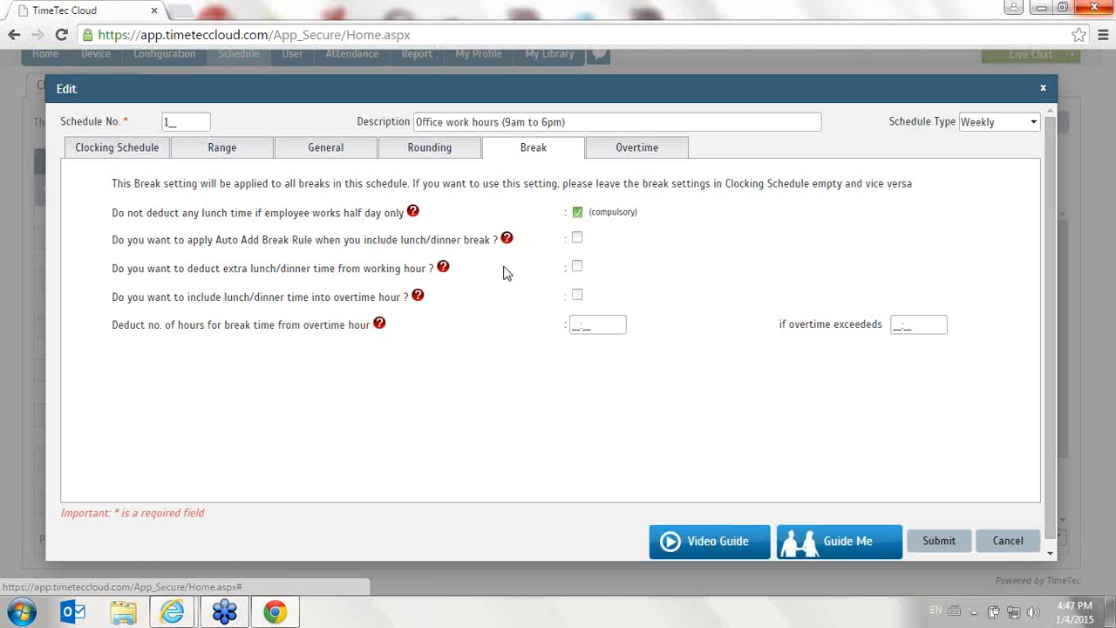
left_click(576, 241)
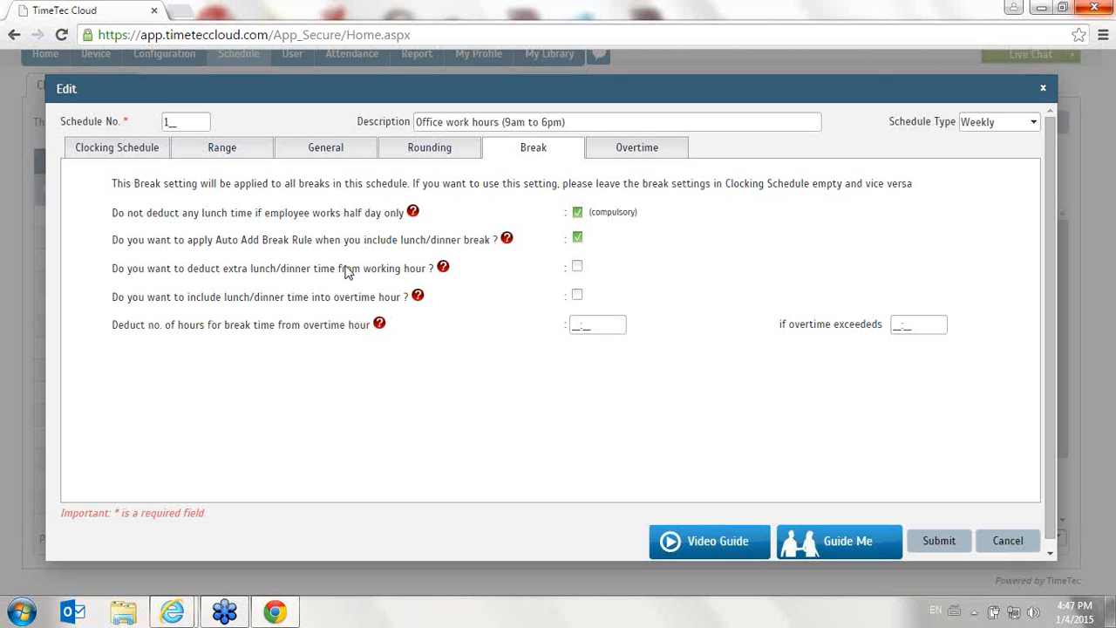
left_click(578, 268)
left_click(577, 295)
left_click(577, 238)
left_click(578, 296)
- On the Overtime tab, toggle Record early login as OT on and back off
mouse_move(384, 324)
left_click(638, 152)
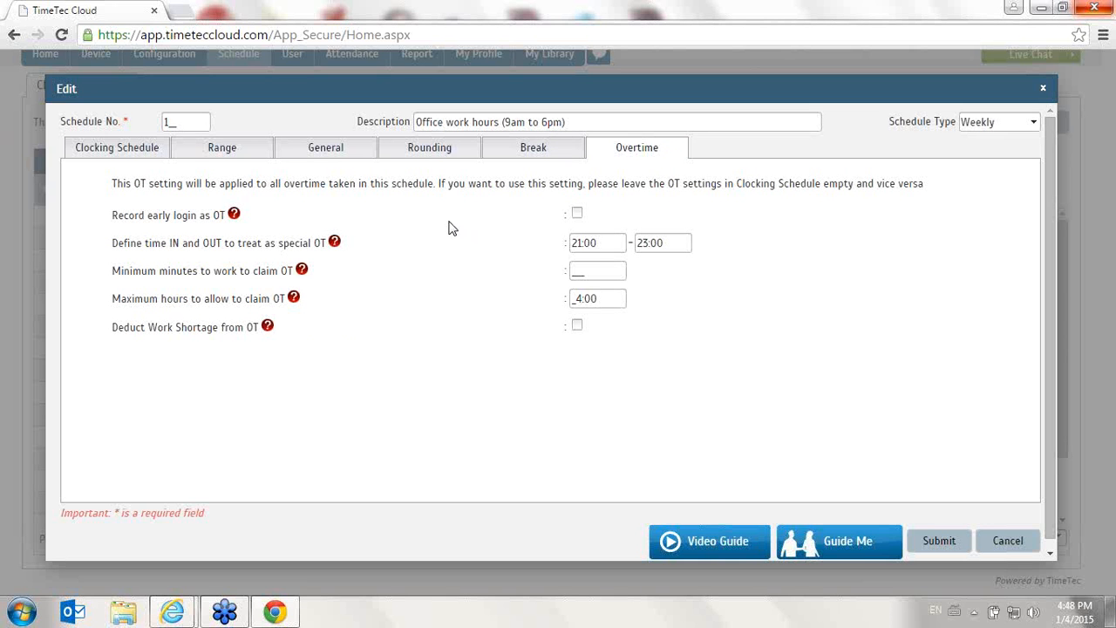
left_click(578, 215)
left_click(578, 215)
- Enter 60 as the minimum minutes to work to claim OT, then clear the field again
mouse_move(335, 244)
mouse_move(302, 271)
left_click(593, 271)
type("69")
key("BackSpace")
type("0")
left_click_drag(596, 264, 526, 279)
key("BackSpace")
- Try editing the maximum hours allowed to claim OT, then cancel the schedule's edit dialog
left_click(576, 301)
type("2")
key("BackSpace")
left_click(1007, 542)
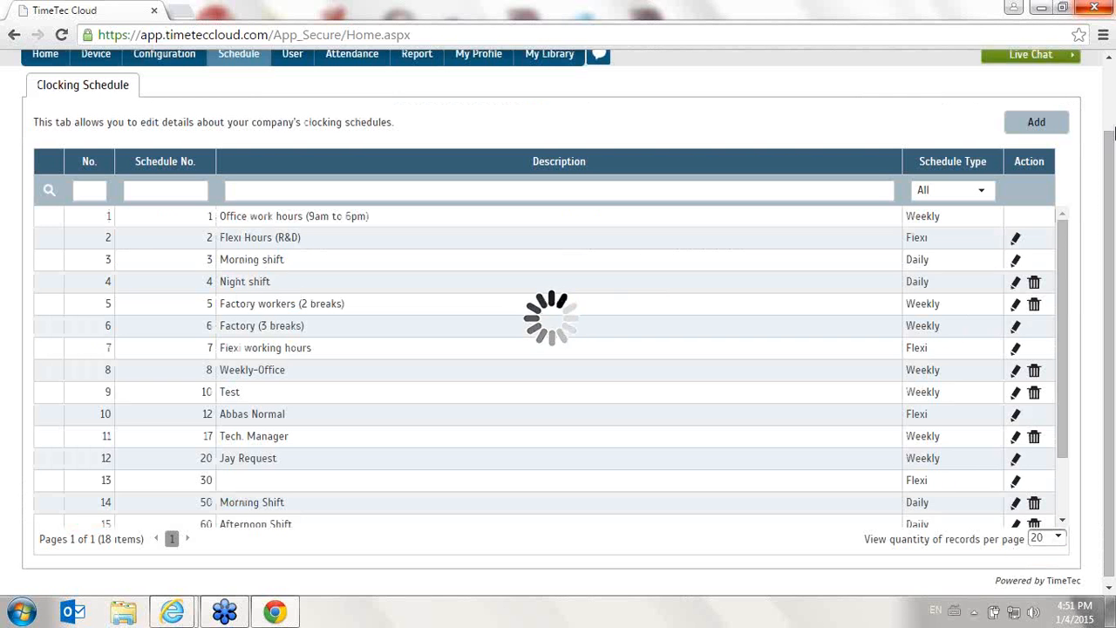
- Open the Morning shift schedule and set its row to In 06:00, break 10:00–11:00 and Out 15:00
left_click(1016, 261)
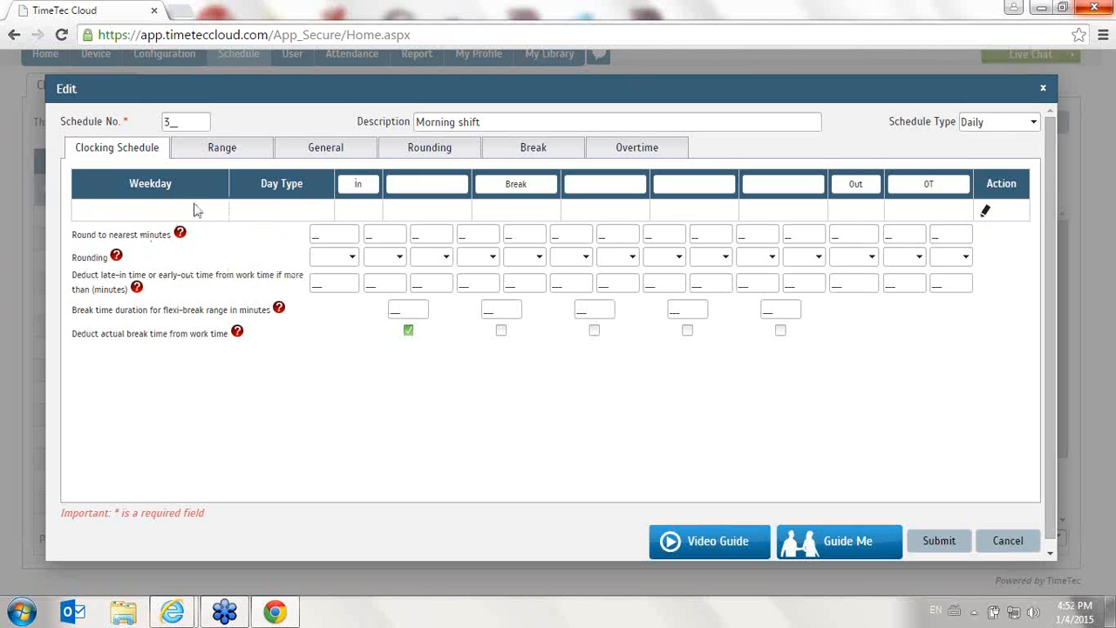
left_click(985, 213)
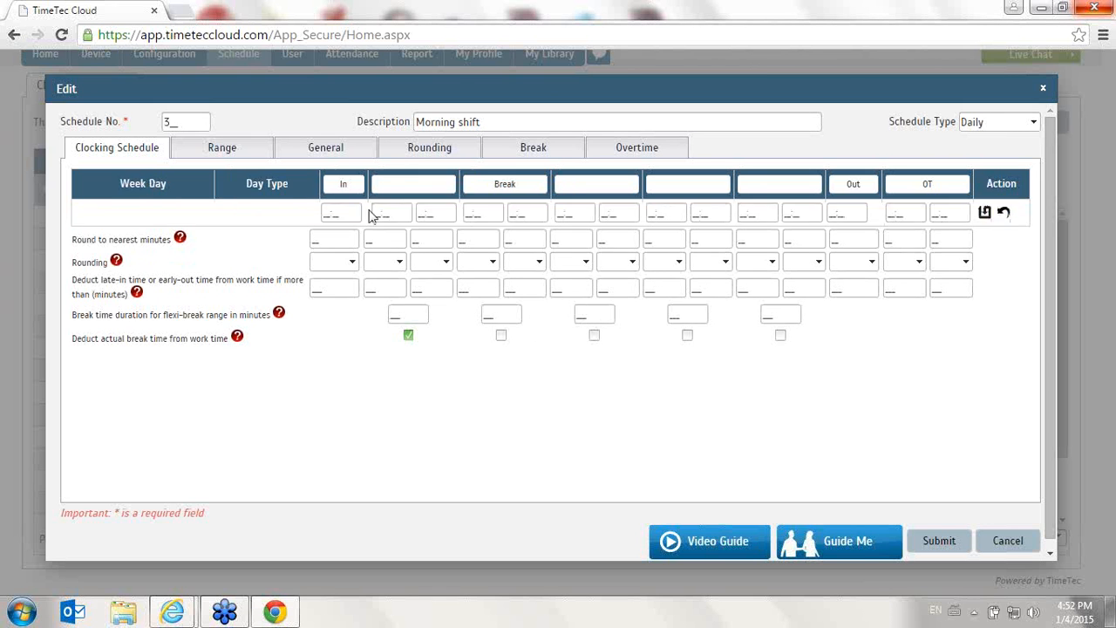
left_click(356, 212)
type("06")
key("Tab")
key("Tab")
key("Tab")
type("1")
key("Tab")
type("11:00")
key("Tab")
key("Tab")
key("Tab")
key("Tab")
key("Tab")
key("Tab")
key("Tab")
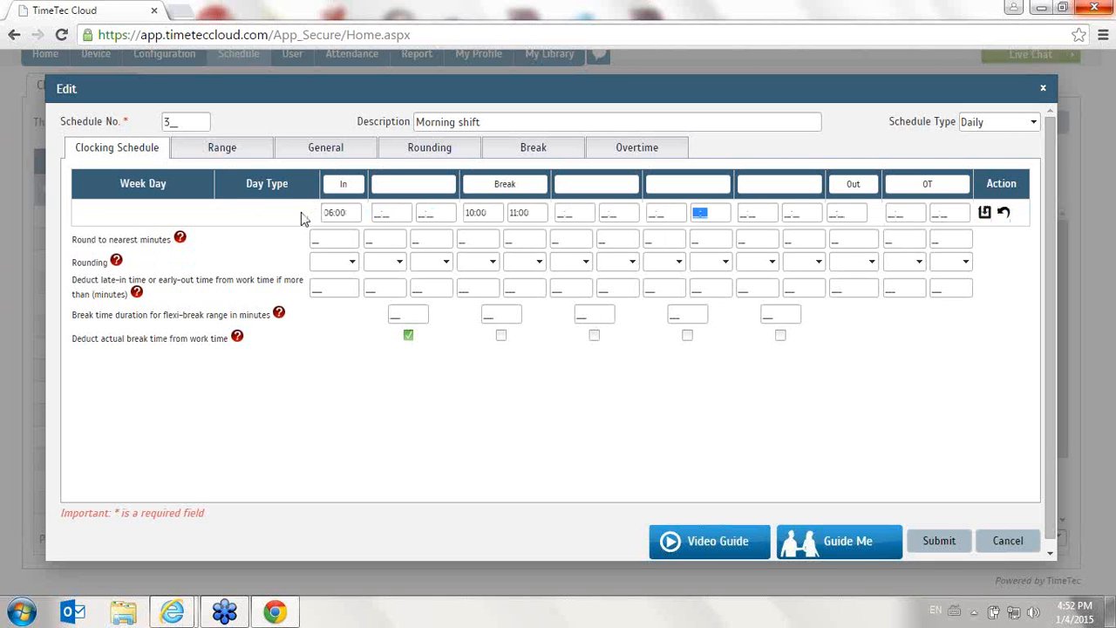
type("15:00")
left_click(987, 216)
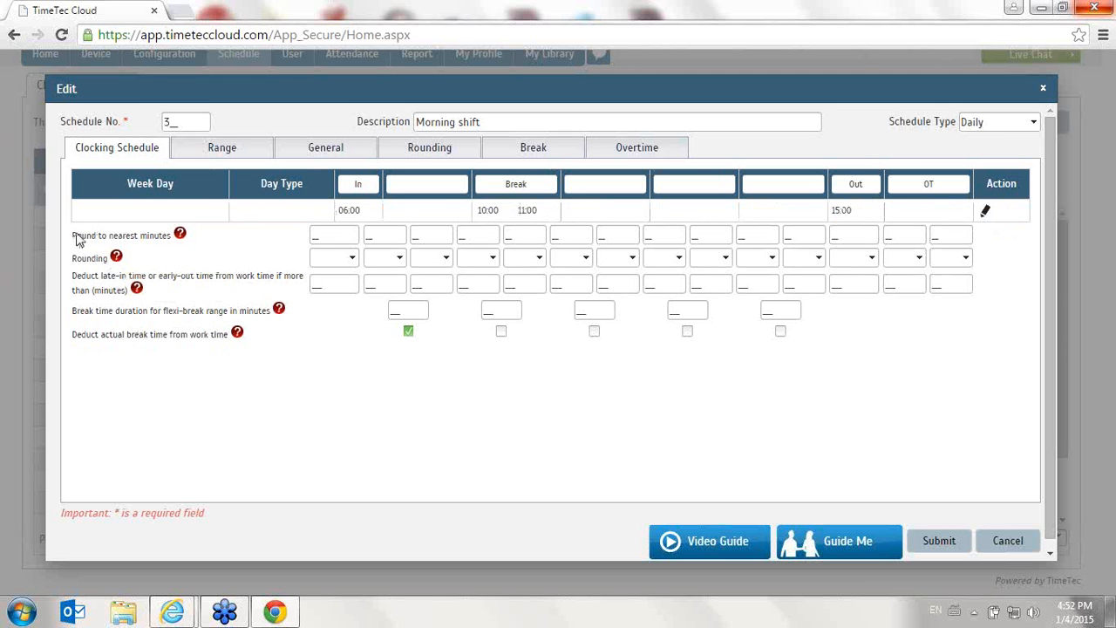
- Review the Morning shift's Range, General, Rounding, Break and Overtime tabs, then submit the schedule
left_click(197, 156)
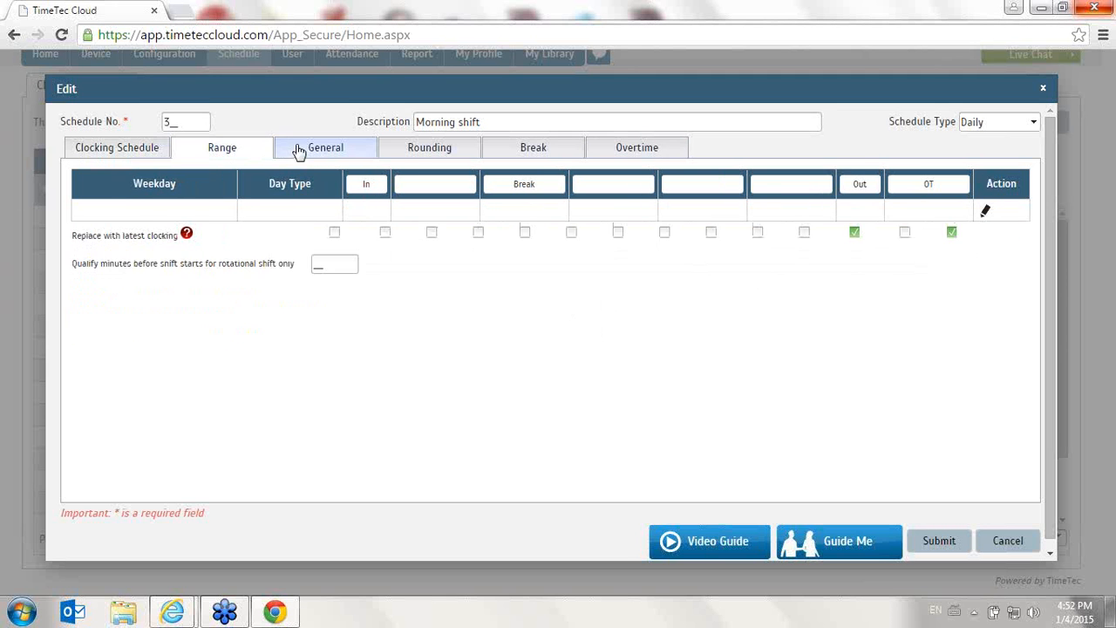
left_click(306, 150)
left_click(406, 150)
left_click(519, 150)
left_click(649, 150)
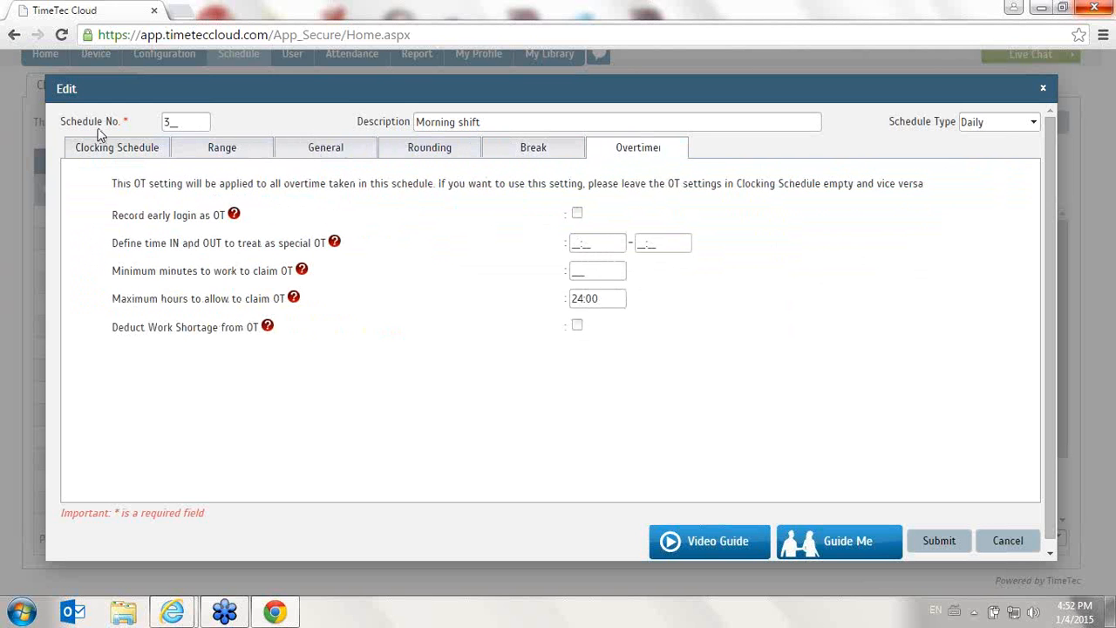
left_click(100, 147)
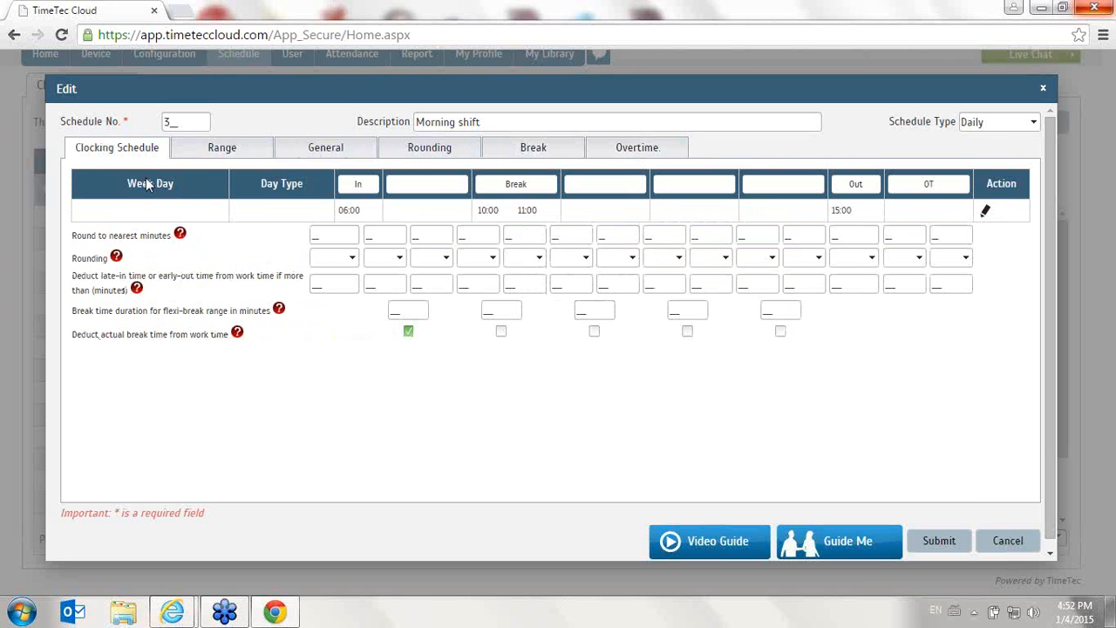
left_click(947, 550)
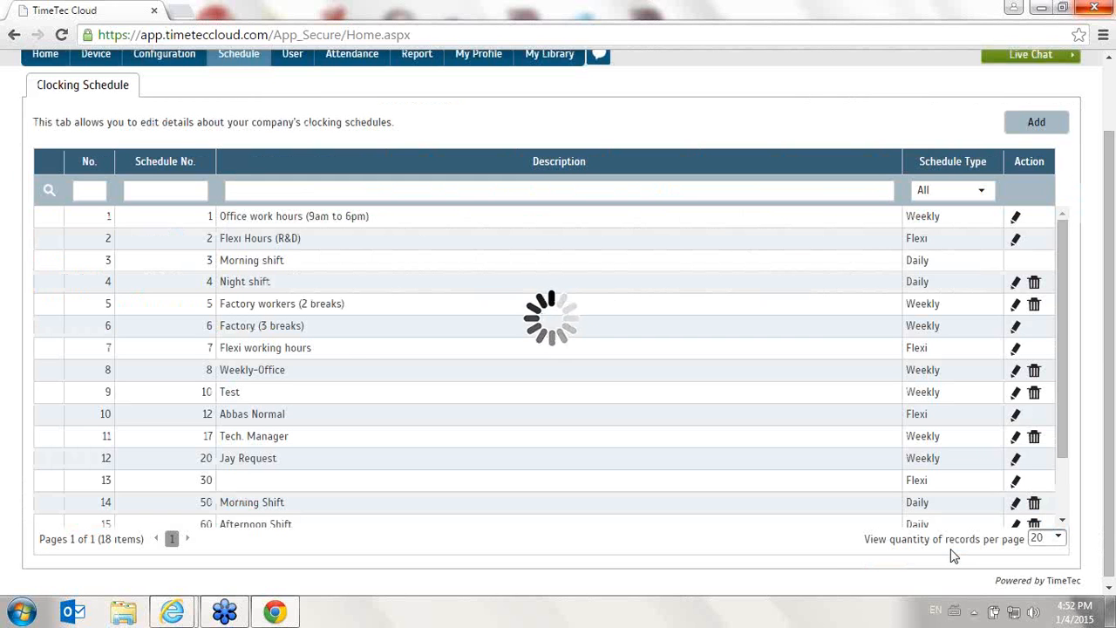
- Edit the Night shift row: In 15:00, remove the 20:00–21:00 break, break 18:00–19:00, Out 10:00
left_click(1016, 286)
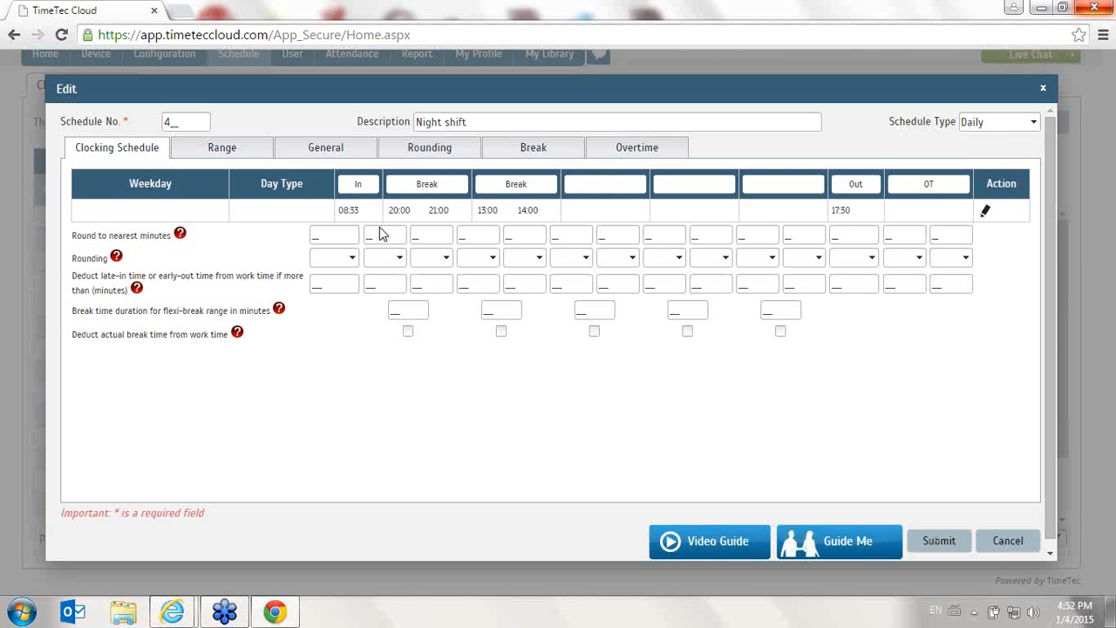
left_click(986, 213)
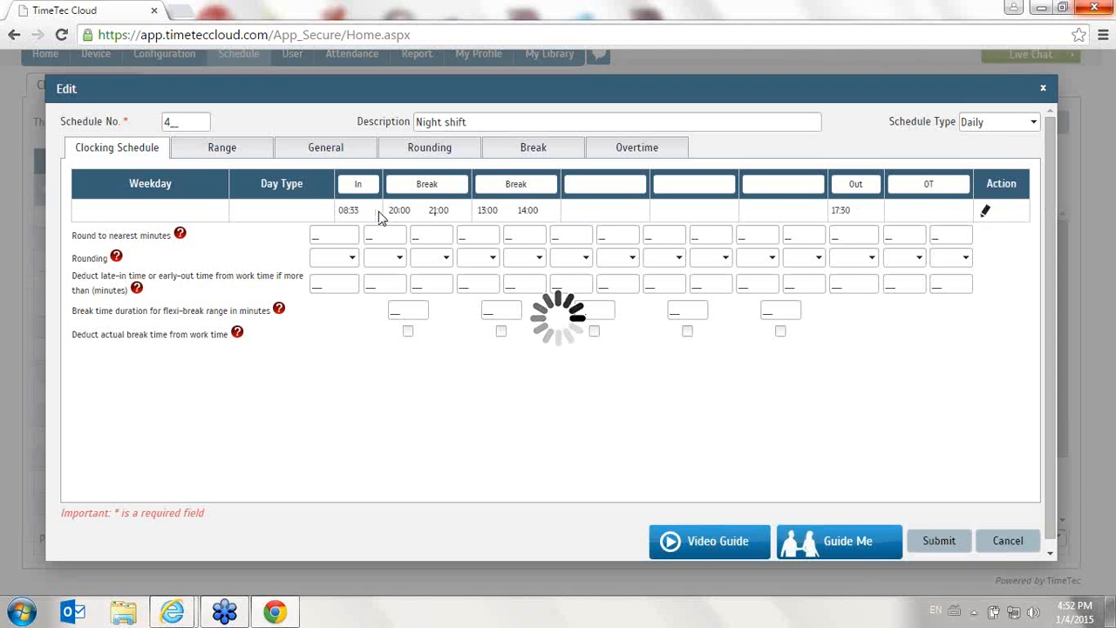
left_click_drag(355, 210, 314, 203)
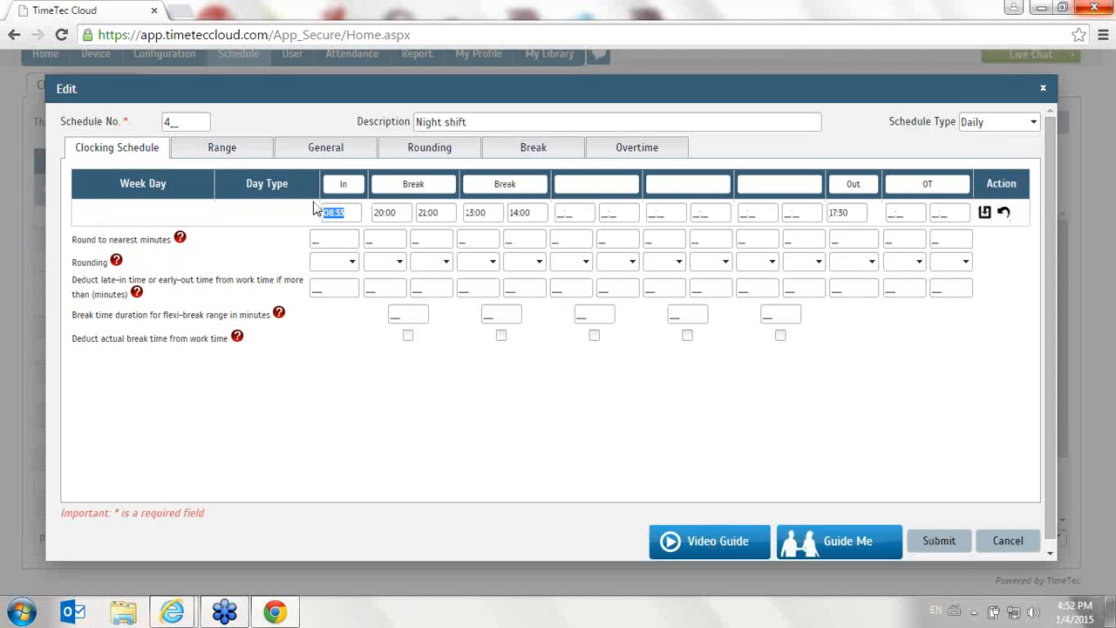
type("15:00")
key("Tab")
key("BackSpace")
key("Tab")
key("BackSpace")
left_click_drag(445, 185, 387, 184)
key("BackSpace")
left_click_drag(501, 214, 449, 217)
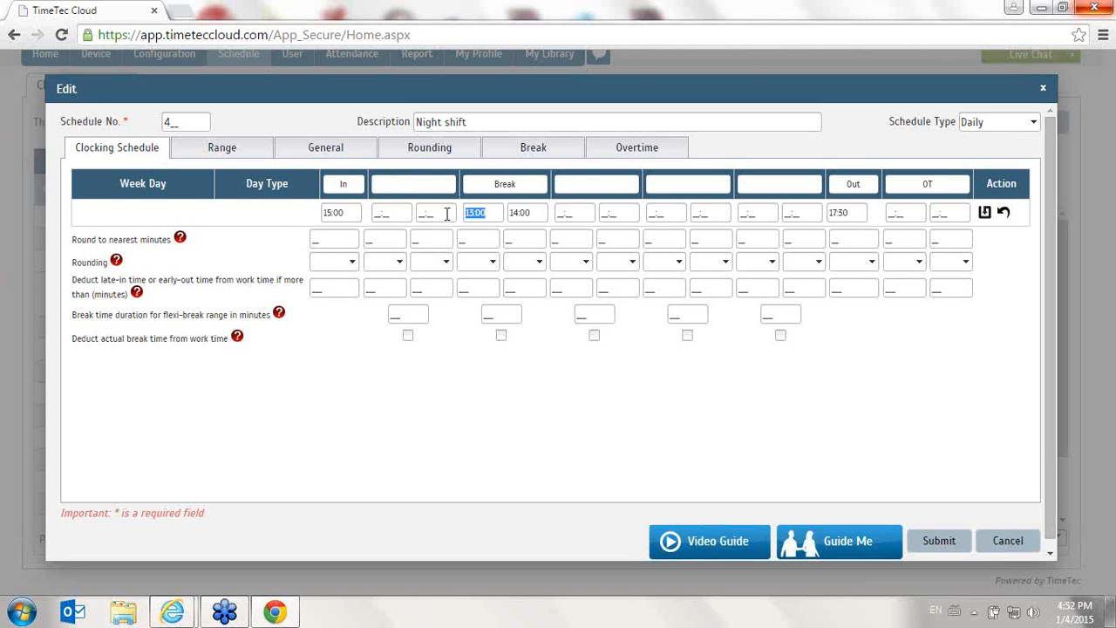
type("1")
key("Tab")
type("19")
key("Tab")
key("Tab")
key("Tab")
key("Tab")
key("Tab")
key("Tab")
key("Tab")
type("10:0")
left_click(984, 215)
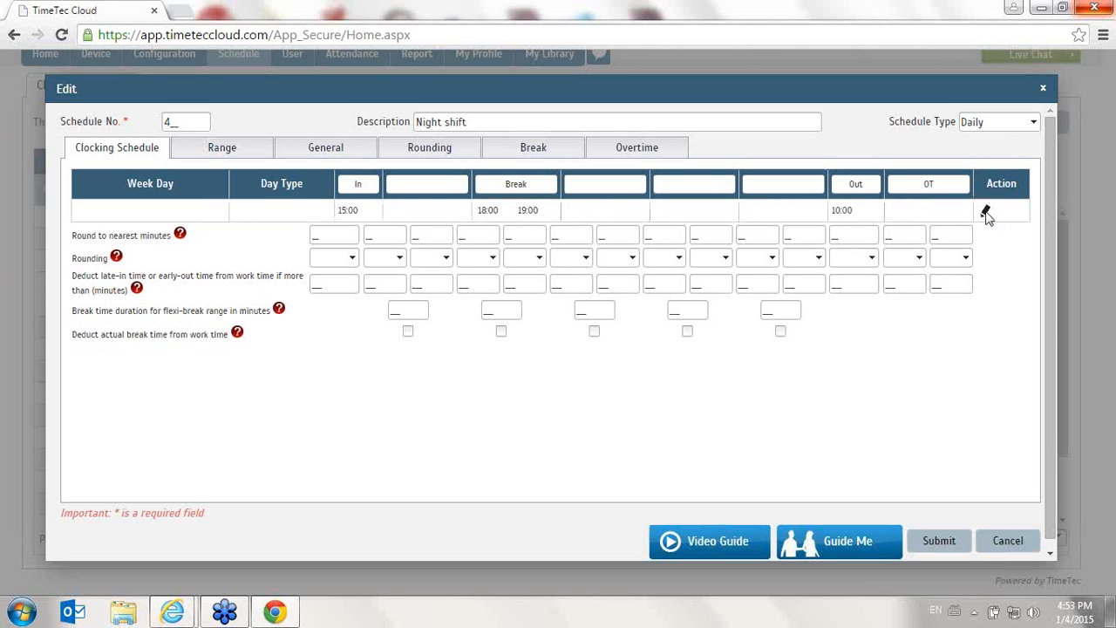
- Change the Night shift's Out time to 03:00 and submit the schedule
left_click(987, 213)
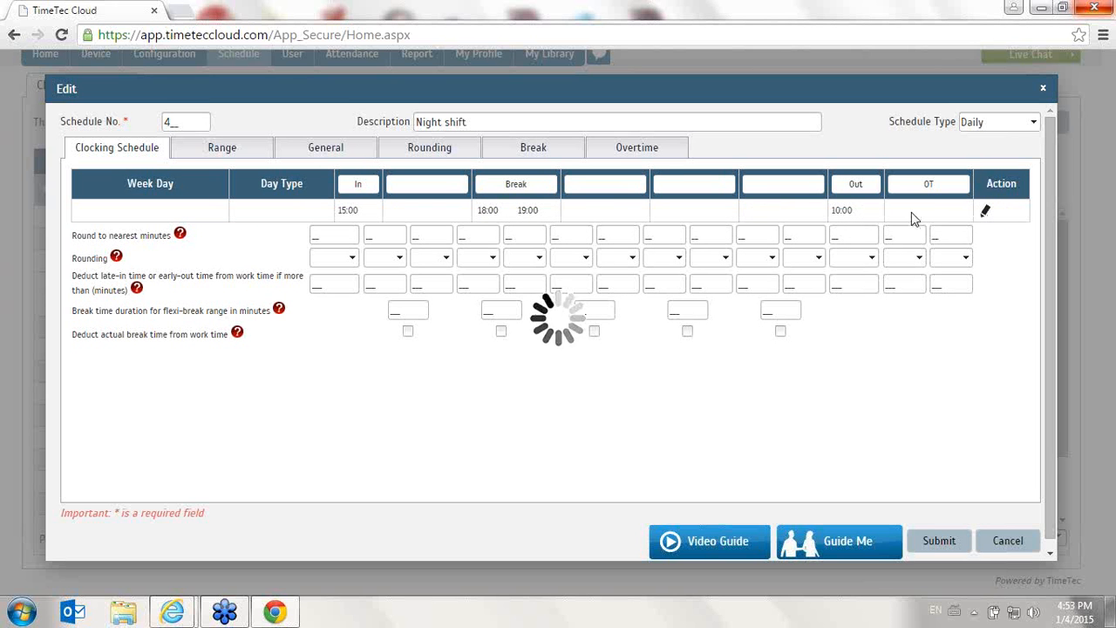
left_click(853, 212)
type("0300")
key("Tab")
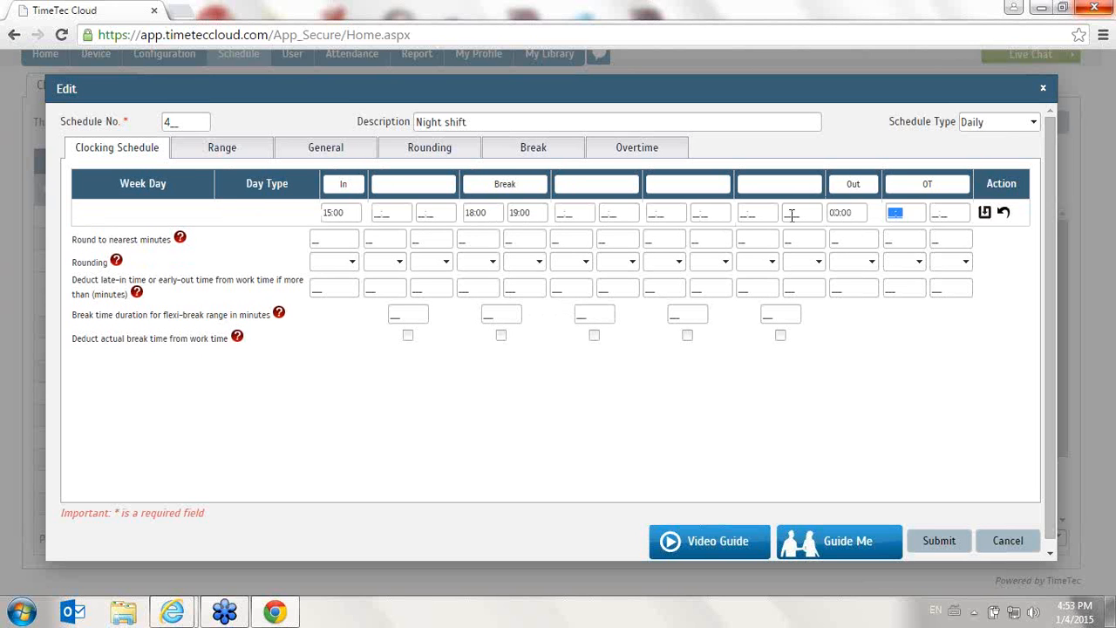
left_click(986, 213)
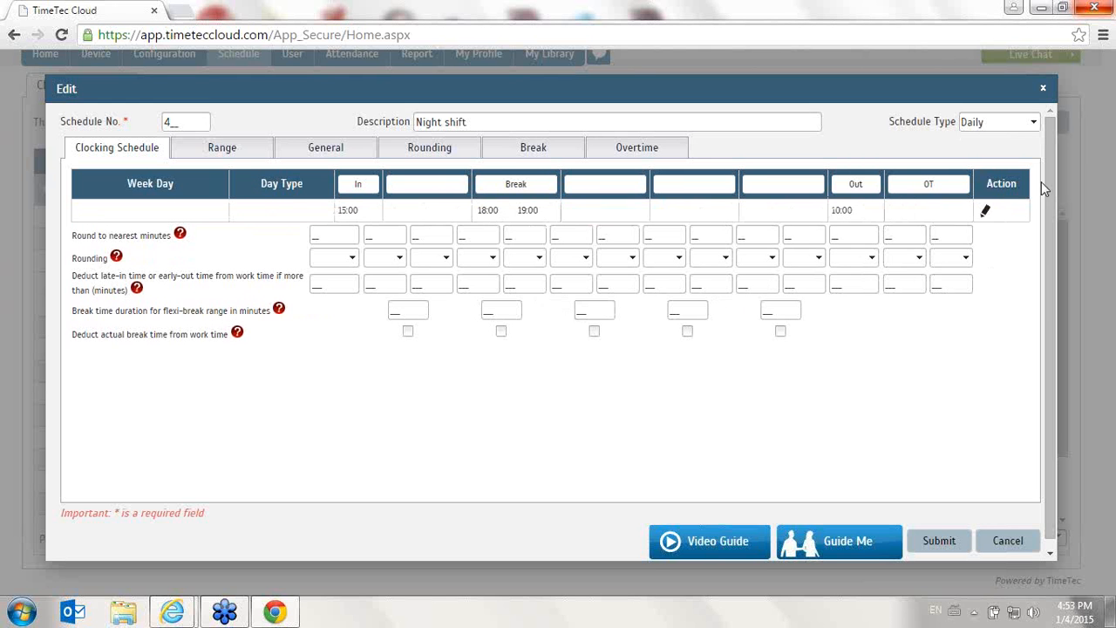
left_click(963, 541)
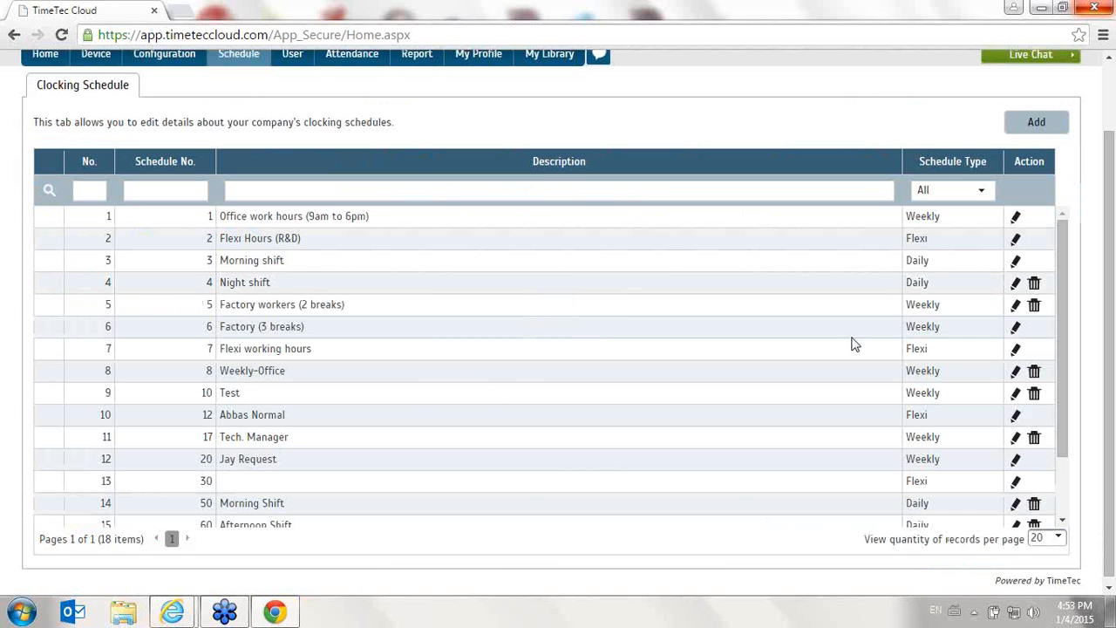
- Open and close the Flexi working hours schedule and schedule 129 to inspect their settings
left_click(1017, 349)
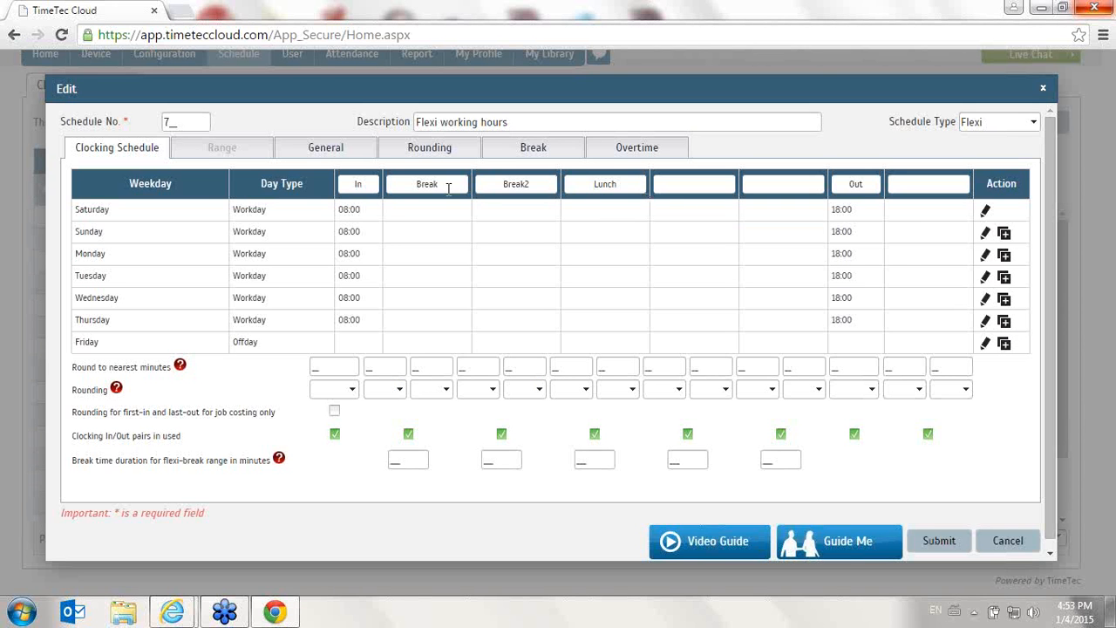
left_click(1025, 540)
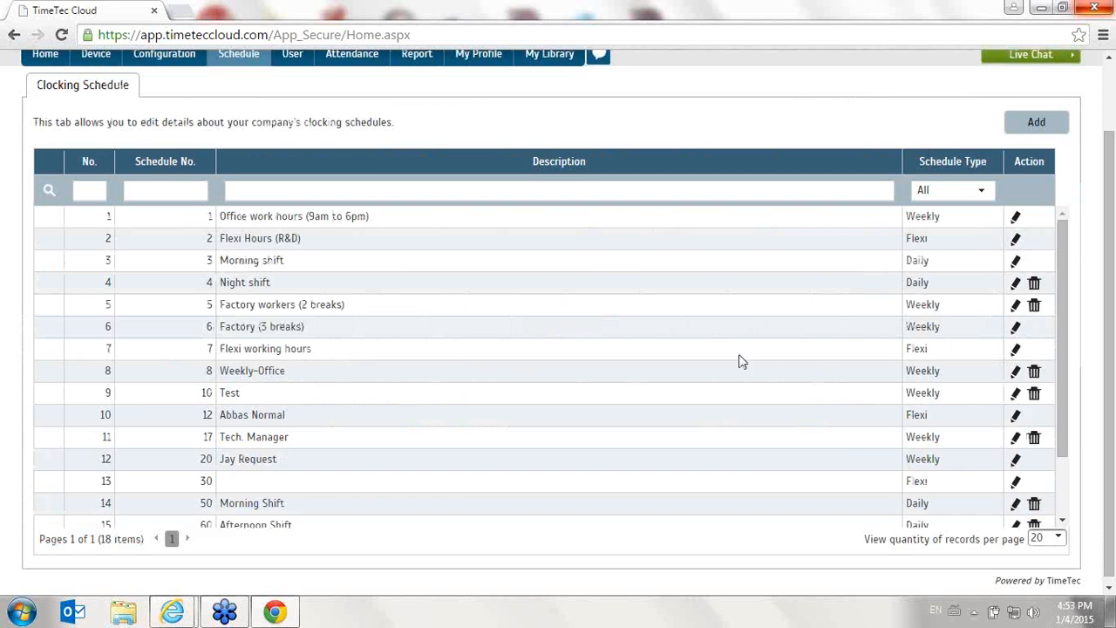
scroll(1022, 366, "down", 3)
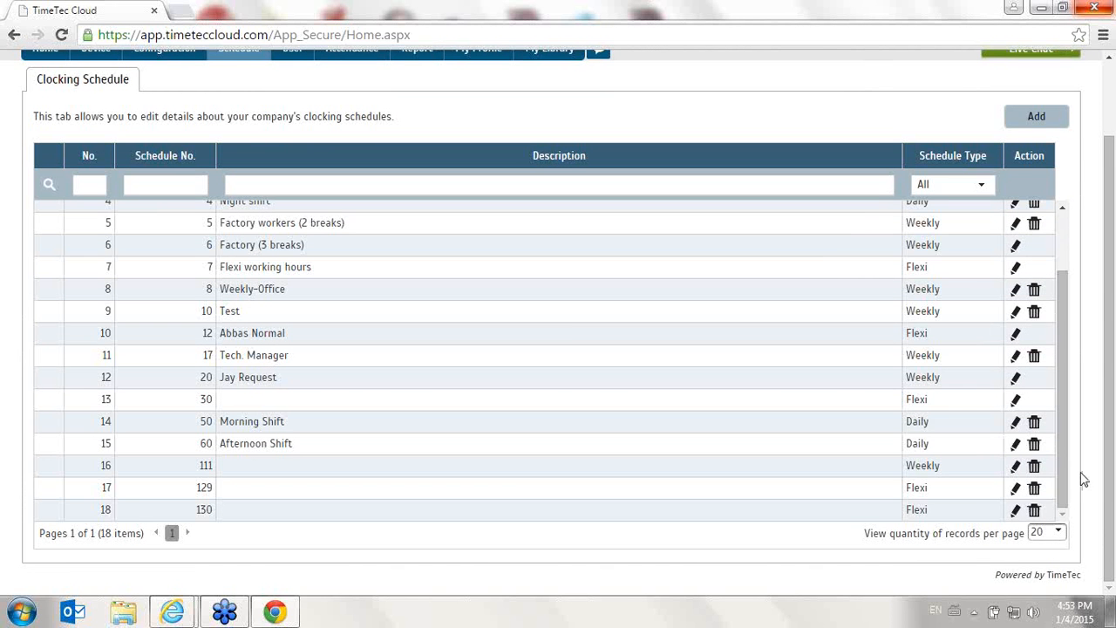
left_click(1015, 489)
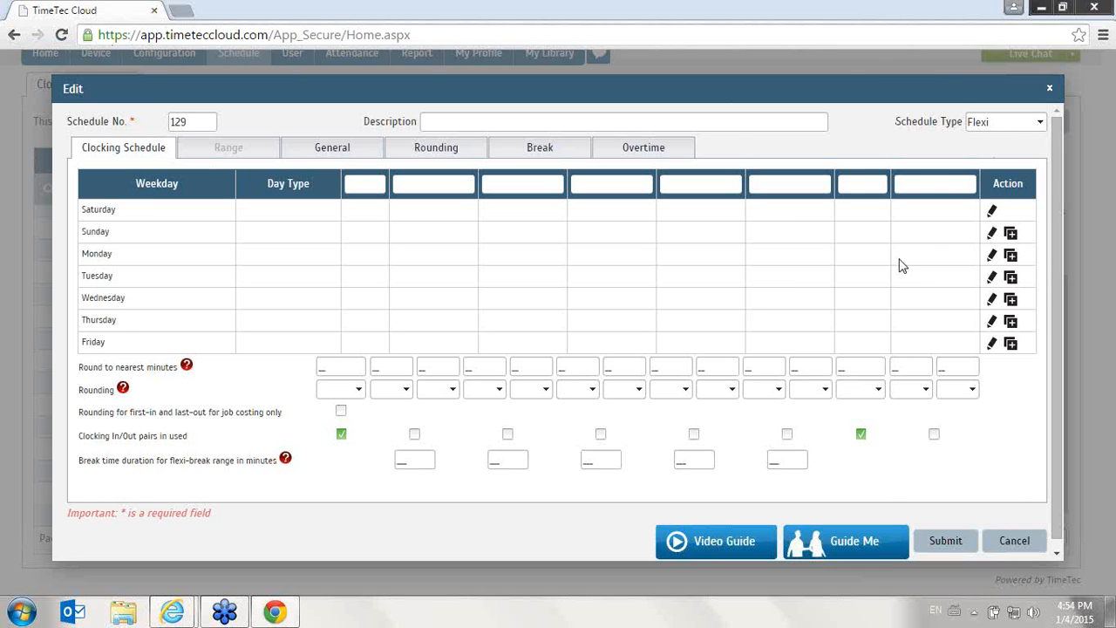
left_click(1014, 541)
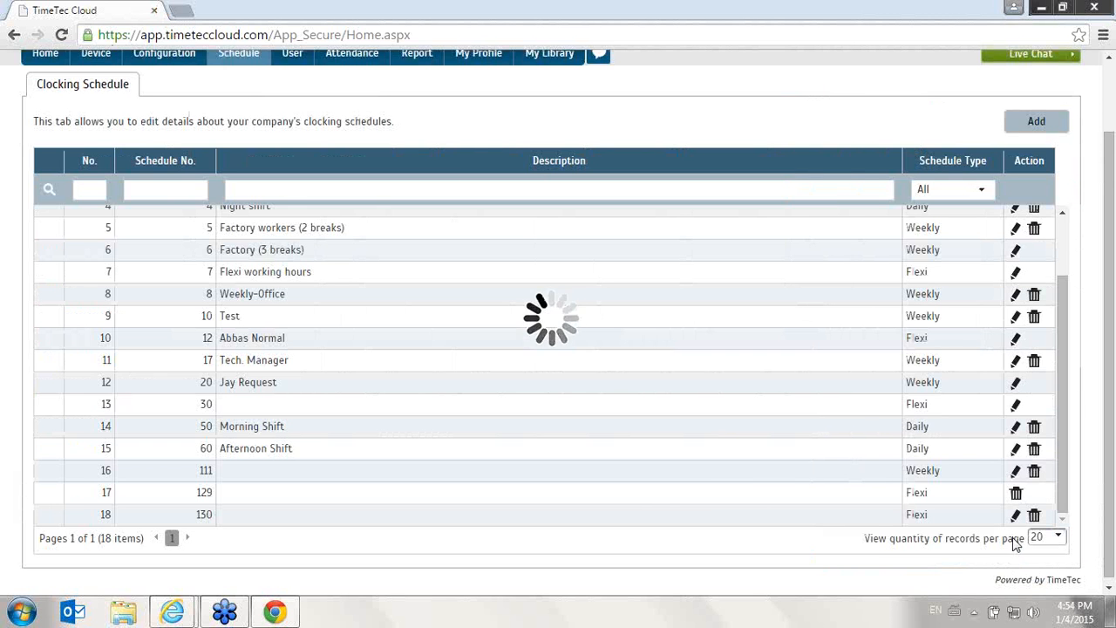
scroll(286, 276, "up", 3)
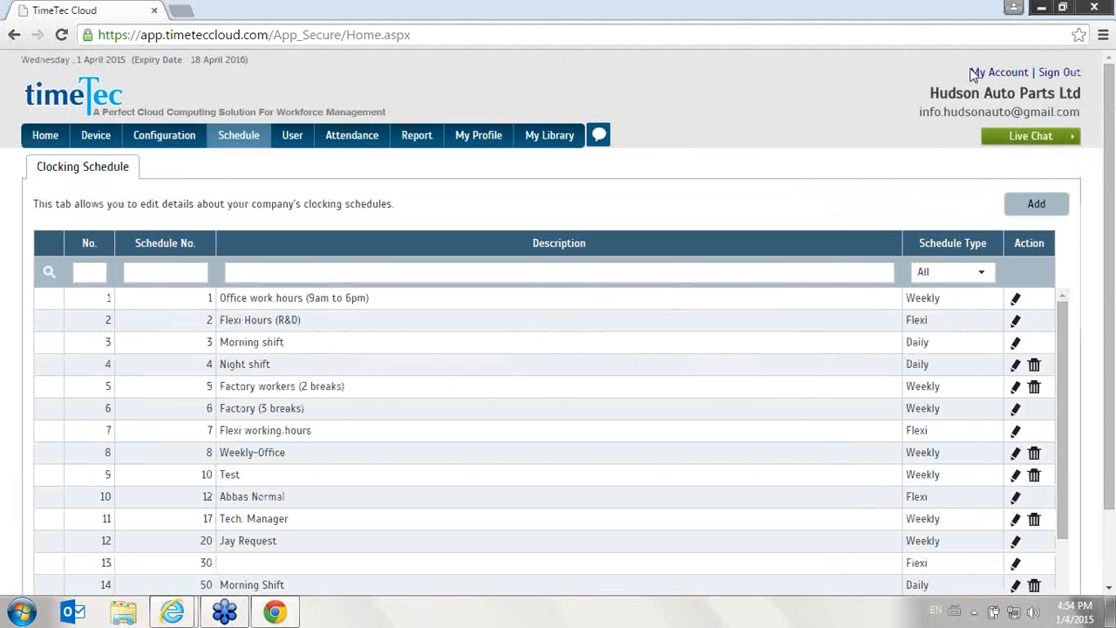
- Reopen the Morning shift and set In to 08:00 and Out to 18:00, removing the 10:00–11:00 break
left_click(1016, 342)
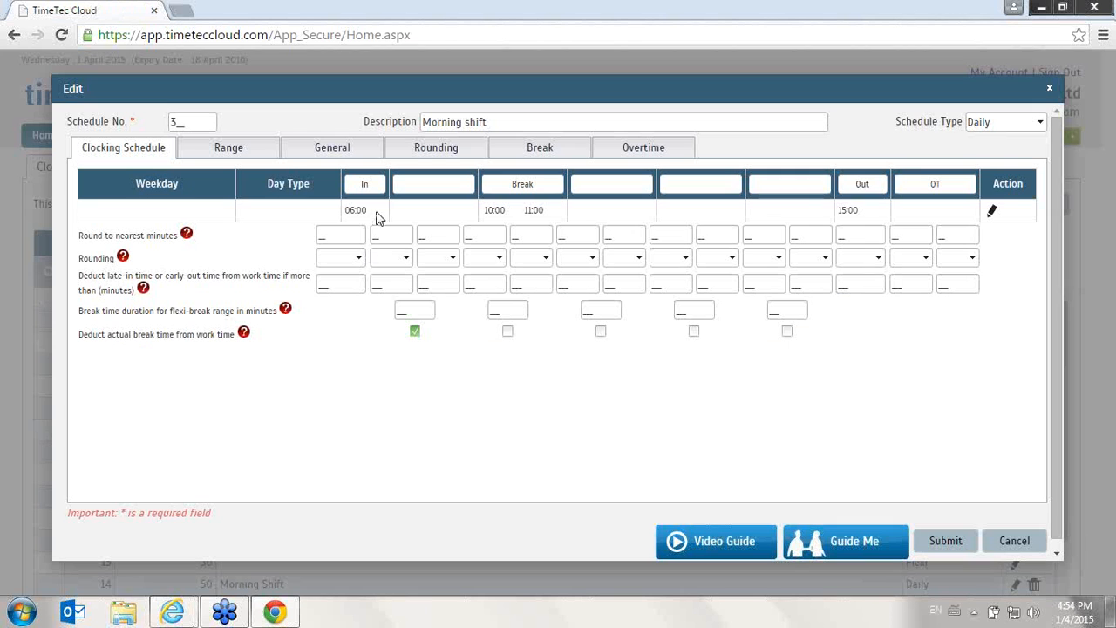
left_click(356, 212)
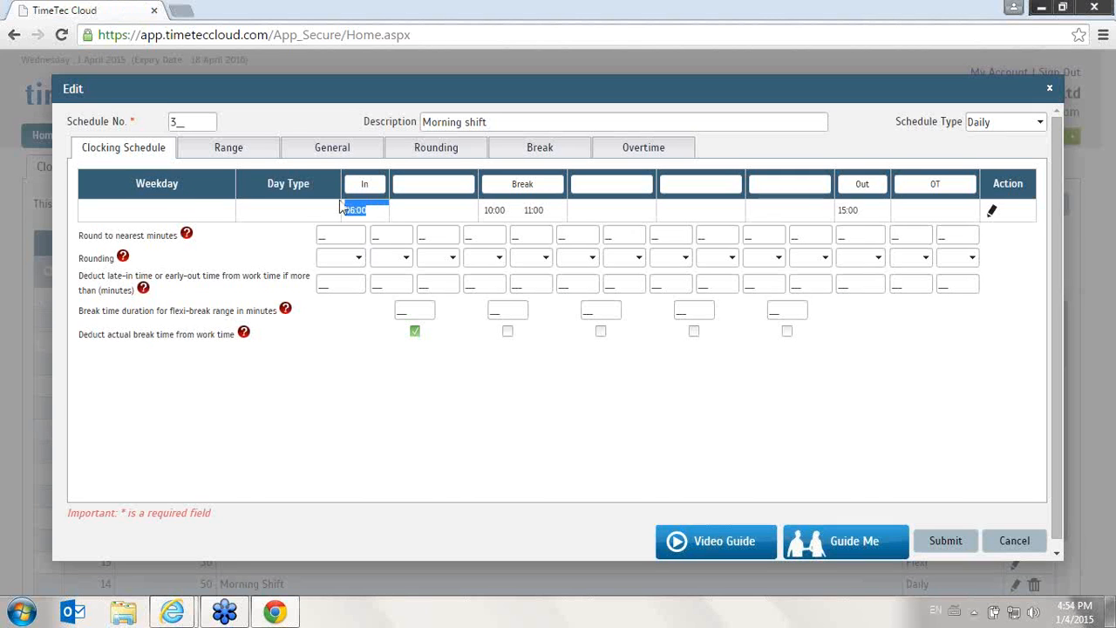
left_click(992, 210)
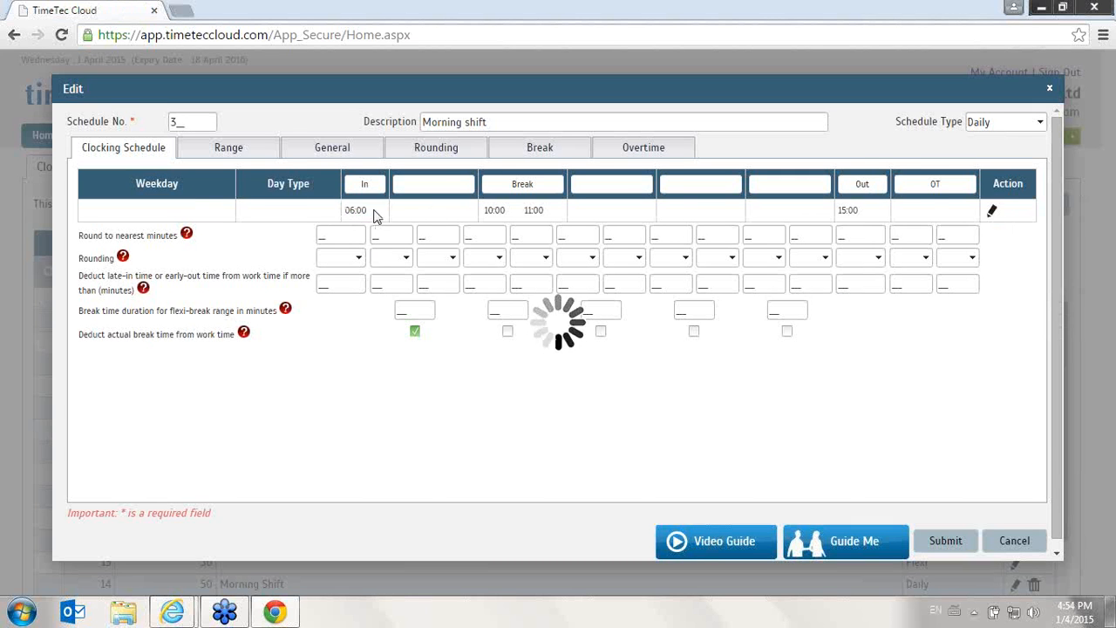
left_click(344, 209)
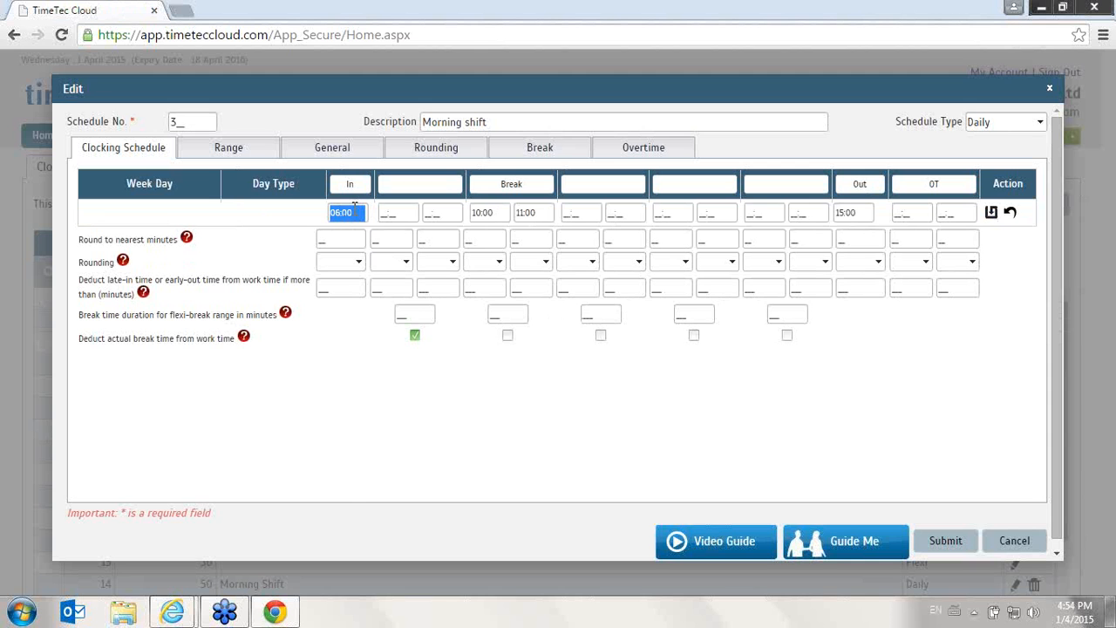
type("08:00")
key("Tab")
key("Tab")
key("Tab")
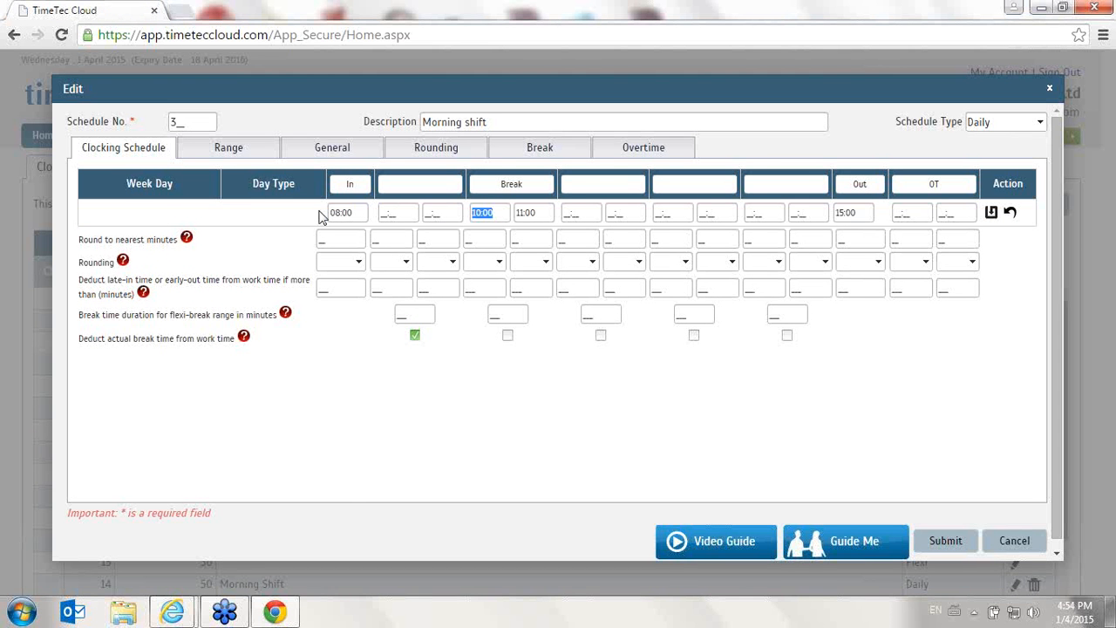
key("BackSpace")
key("Tab")
key("BackSpace")
key("Tab")
key("Tab")
key("Tab")
key("Tab")
key("Tab")
key("Tab")
key("Tab")
type("1800")
left_click(993, 214)
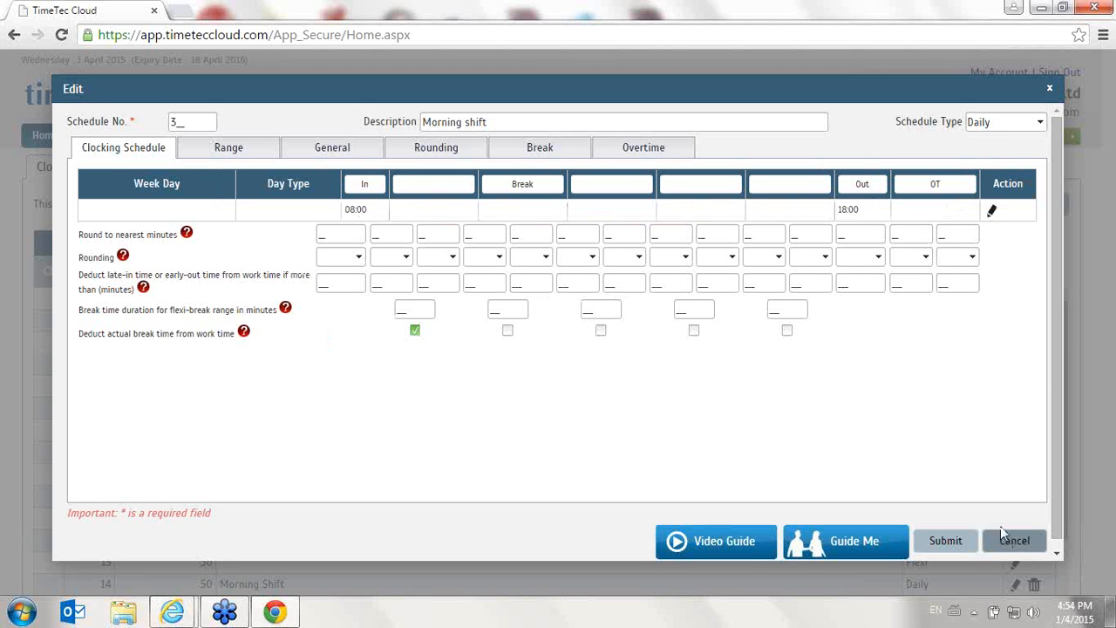
- Remove the Break column label from the Morning shift's clocking row, save the row and submit the schedule
left_click_drag(547, 183, 393, 170)
key("BackSpace")
left_click(993, 212)
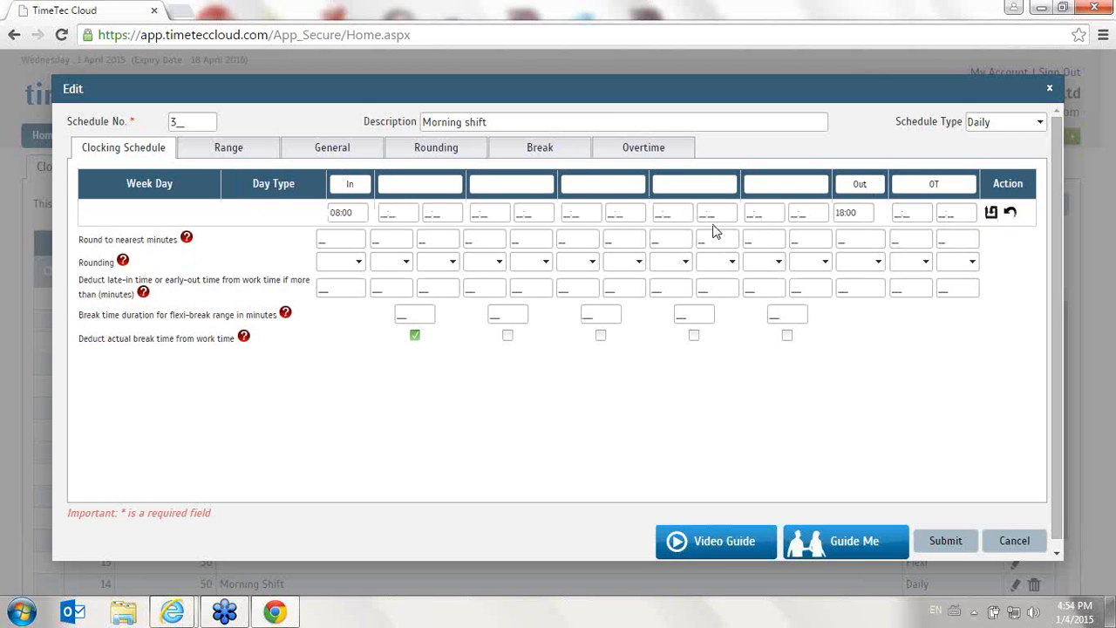
left_click(991, 212)
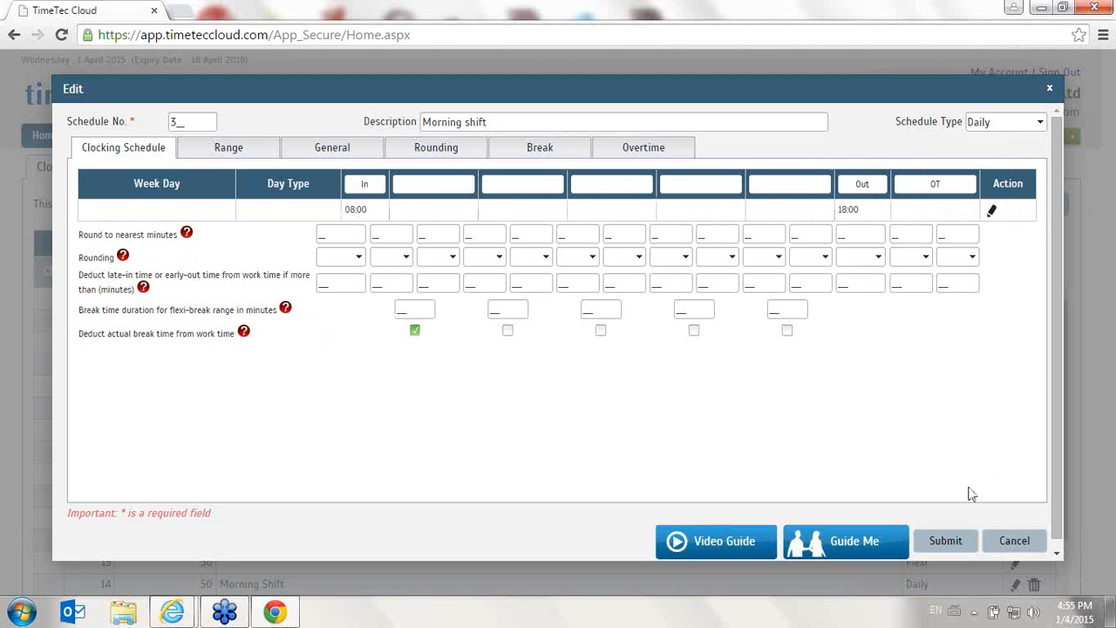
left_click(945, 541)
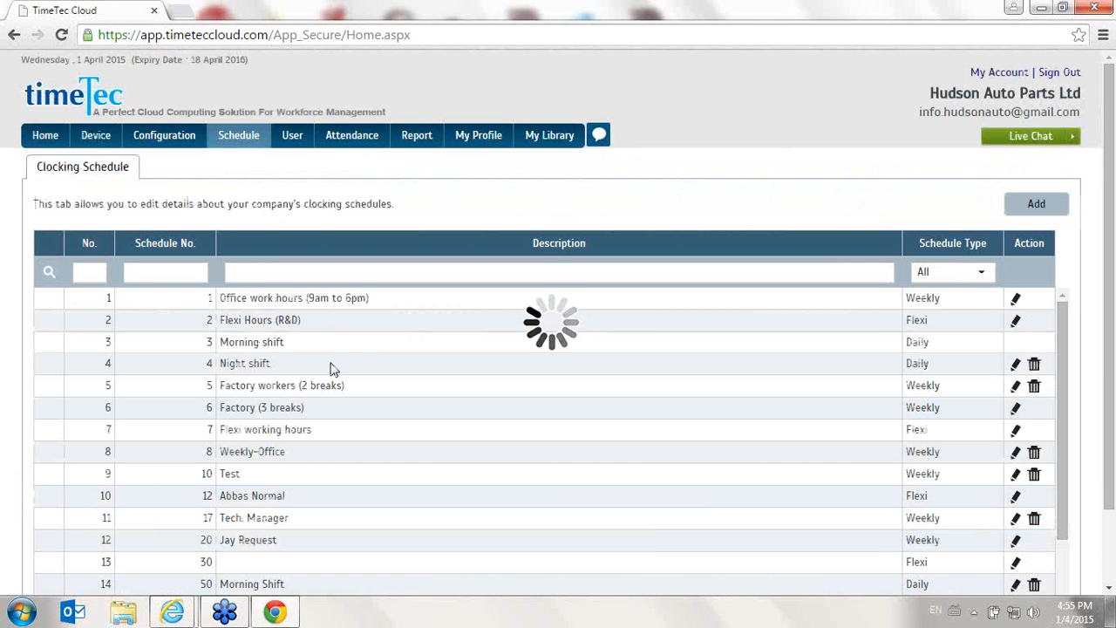
- Delete schedule 129 from the clocking schedule list
scroll(338, 364, "down", 5)
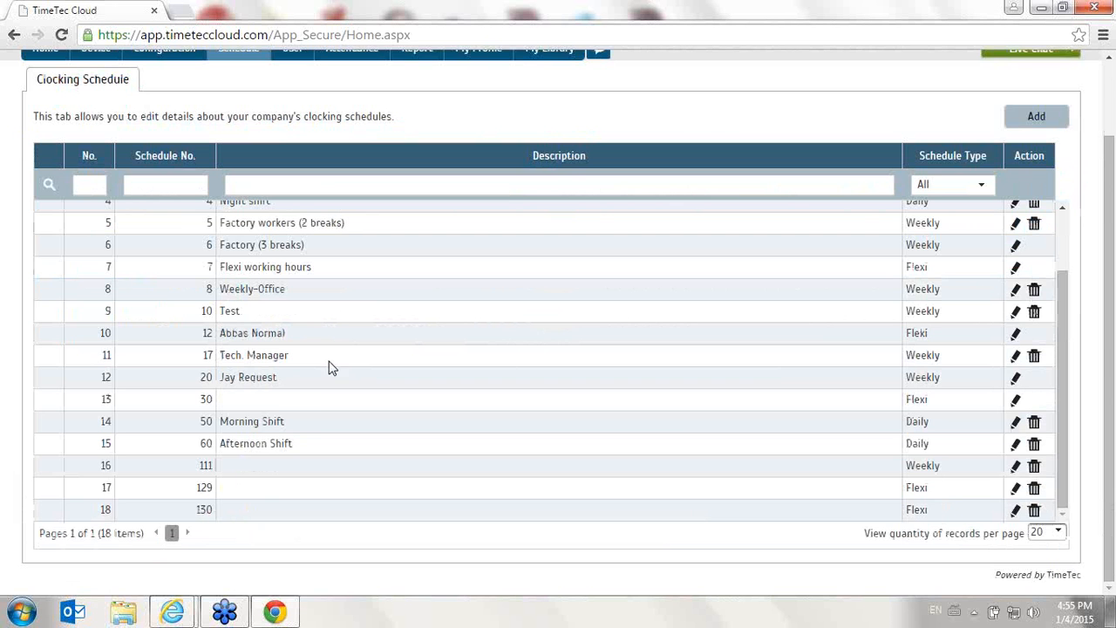
scroll(320, 349, "up", 2)
scroll(319, 349, "down", 2)
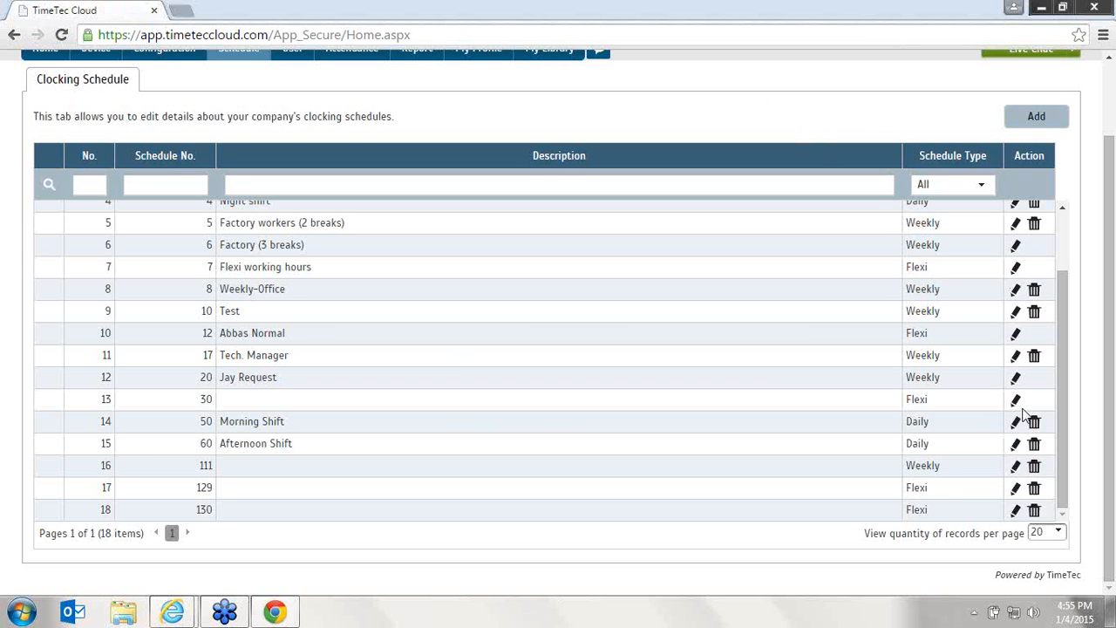
left_click(1033, 489)
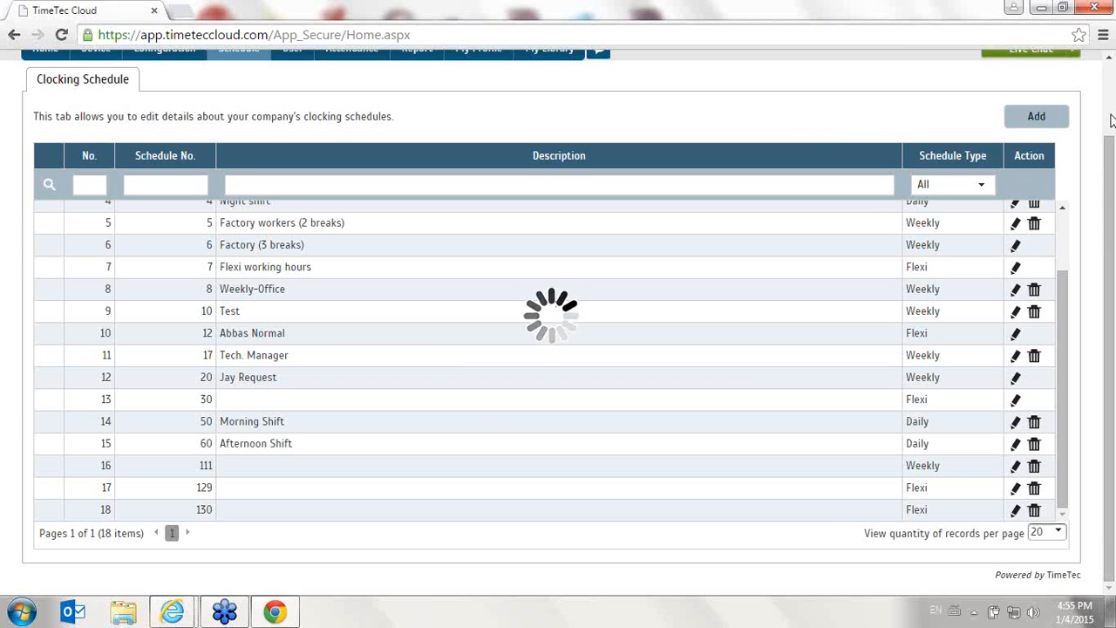
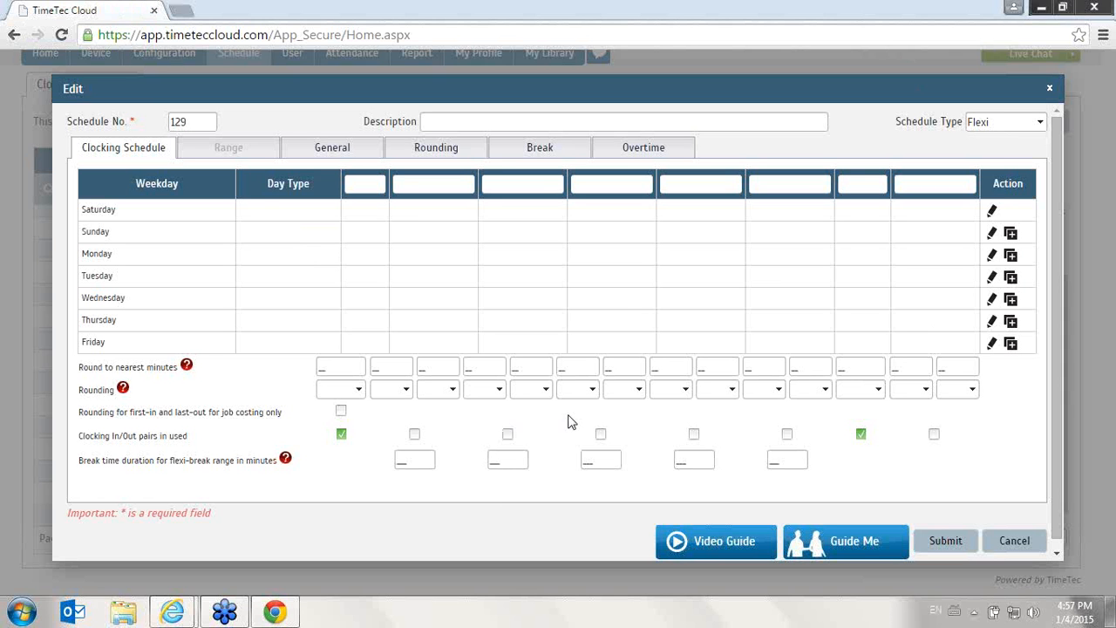
- Set Sunday's day type to RESTDAY in schedule 129's clocking table and save the row
left_click(379, 183)
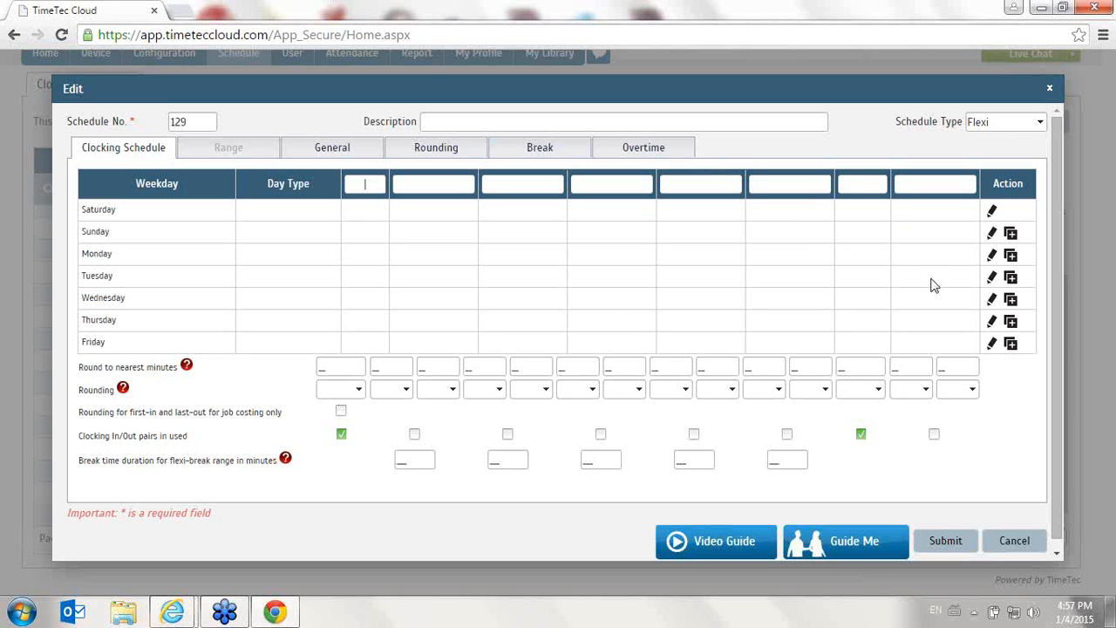
left_click(992, 254)
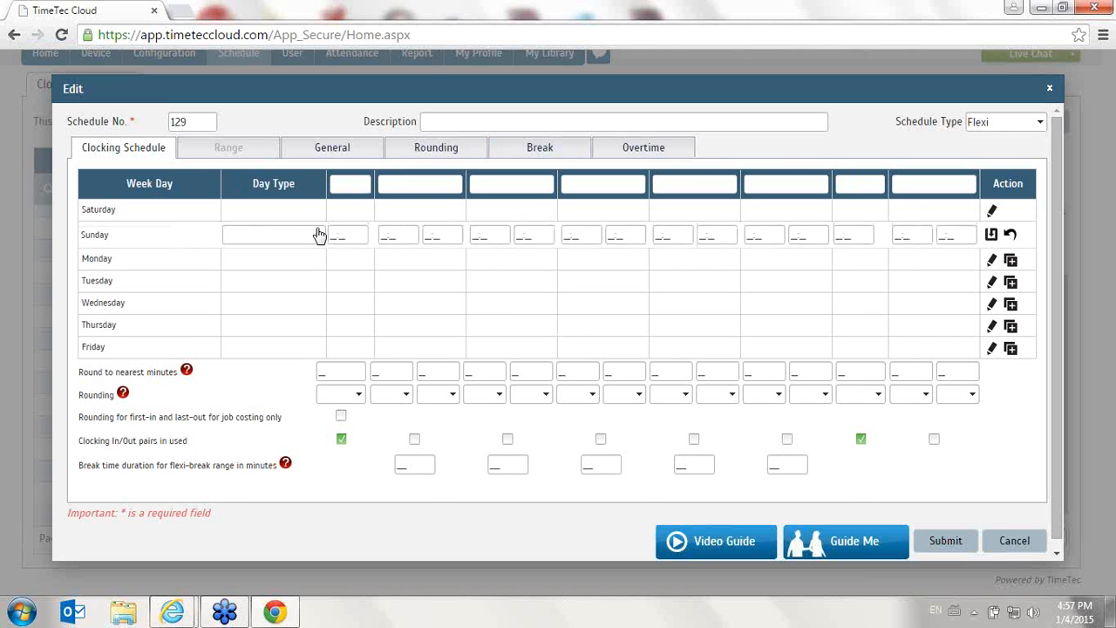
left_click(312, 235)
left_click(281, 276)
left_click(301, 240)
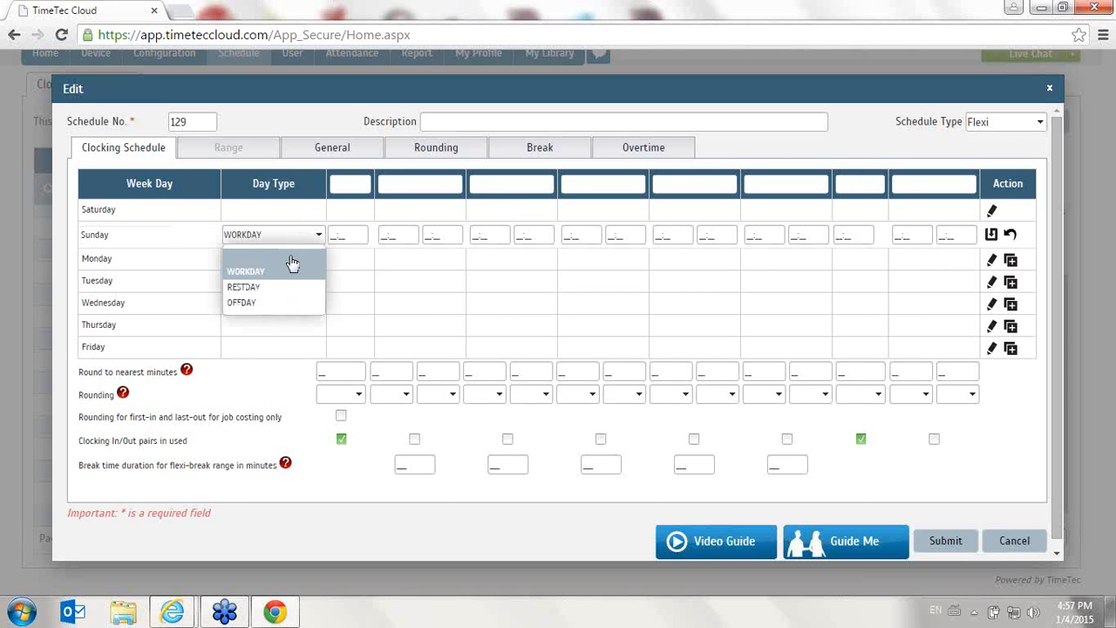
left_click(287, 286)
left_click(991, 234)
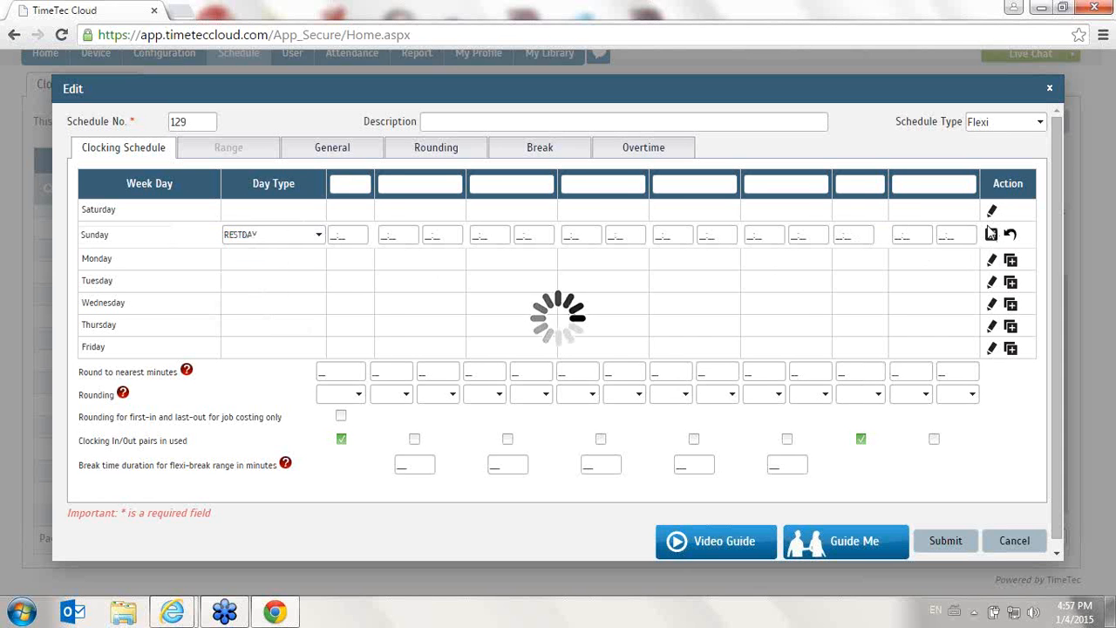
- Edit Monday's row and set its day type to WORKDAY
left_click(993, 255)
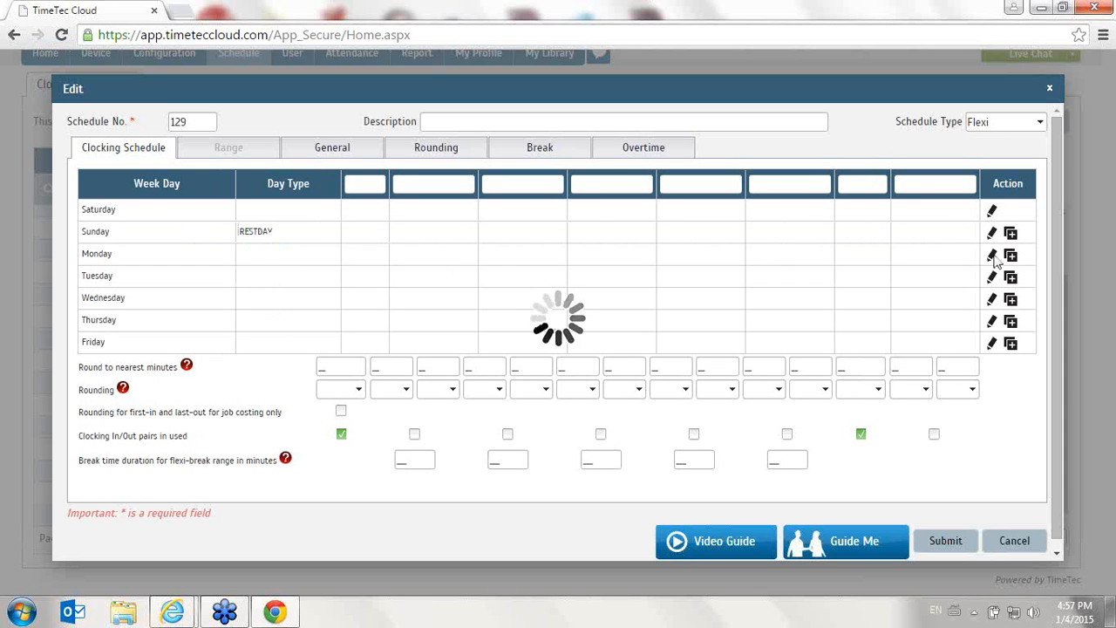
left_click(269, 261)
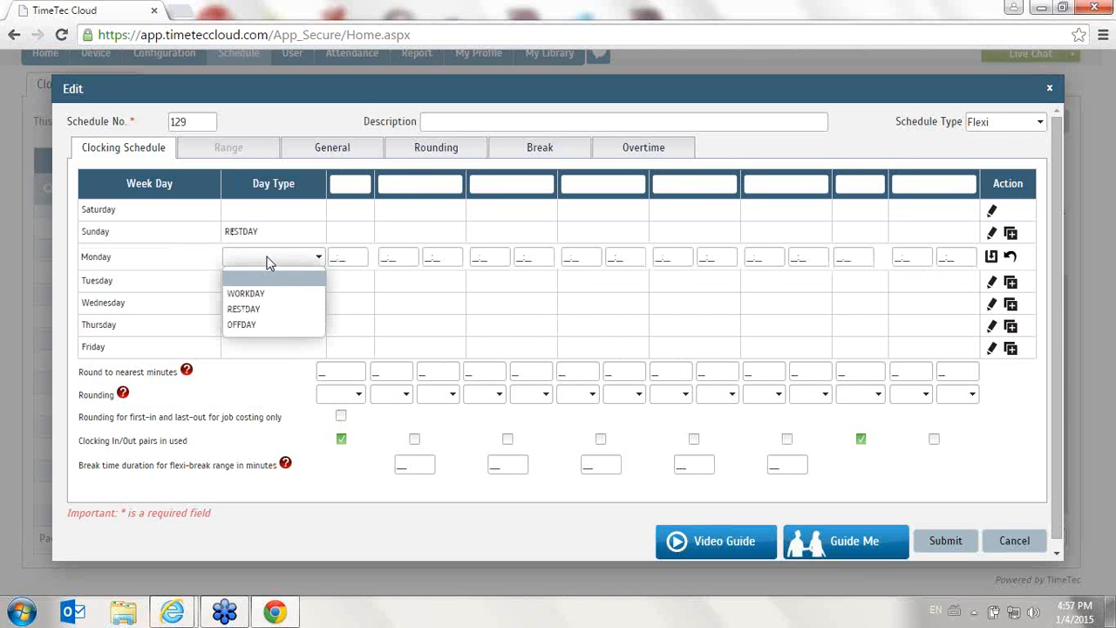
left_click(246, 293)
- Label the first clocking column In and the seventh column Out, then save Monday's row
left_click(364, 186)
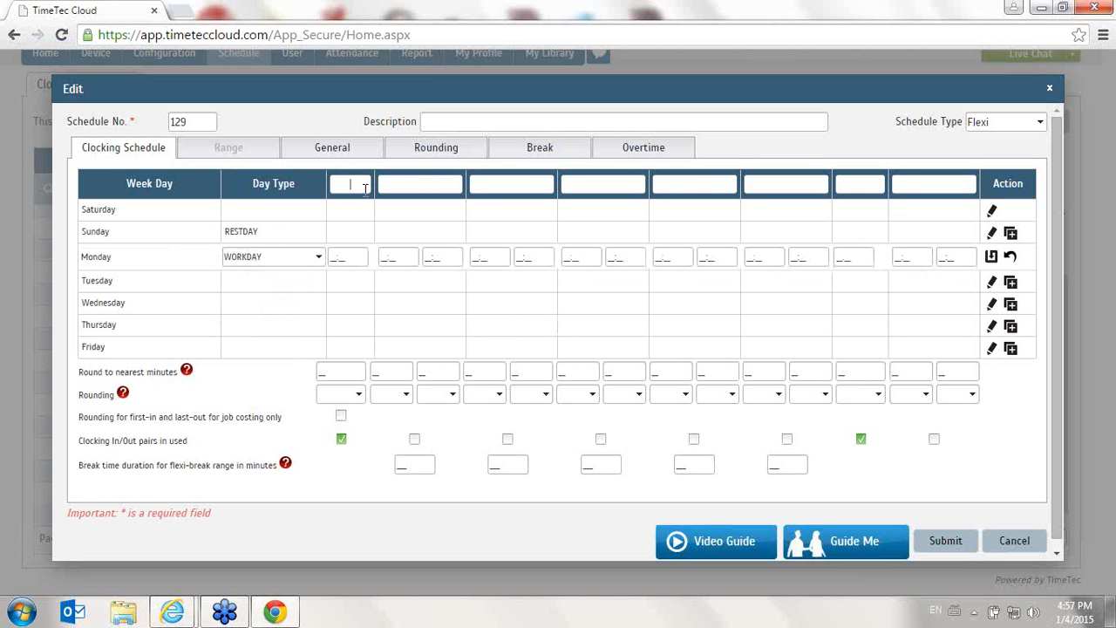
type("iN")
key("Tab")
left_click_drag(363, 186, 334, 181)
key("BackSpace")
type("In")
left_click(857, 181)
type("Out")
left_click(992, 256)
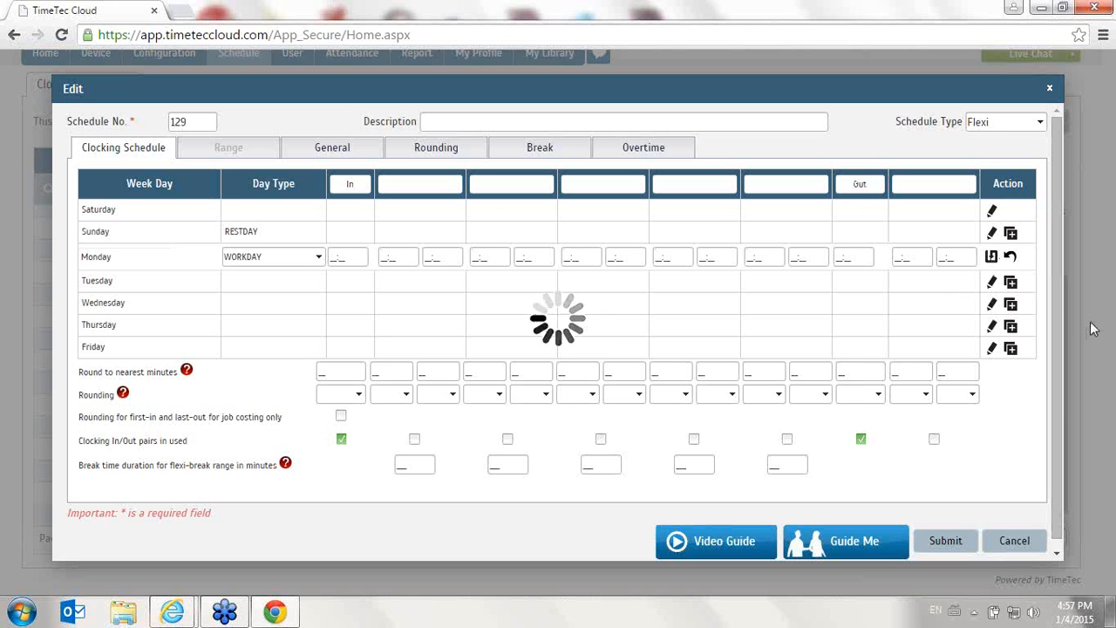
- Copy Monday's row settings to Tuesday, Wednesday, Thursday and Friday
left_click(1011, 279)
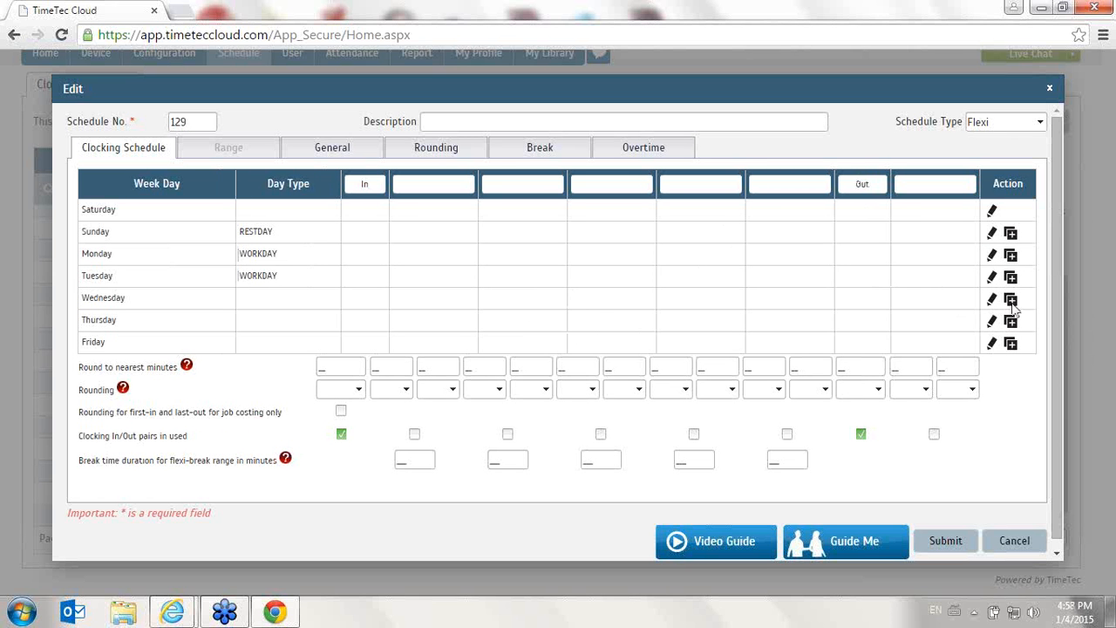
left_click(1010, 300)
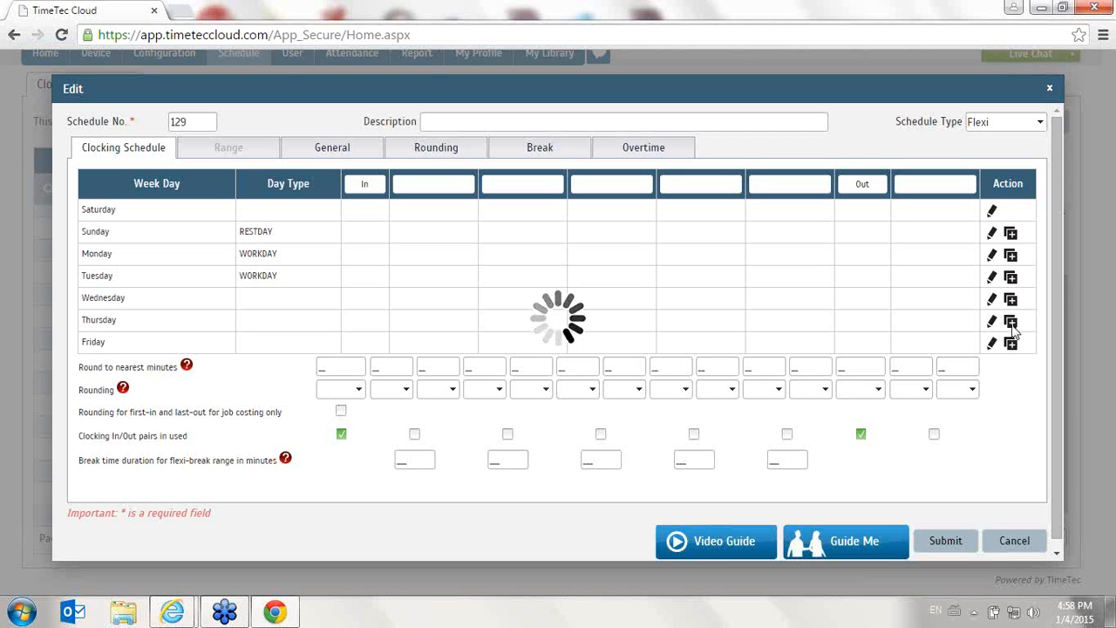
left_click(1010, 322)
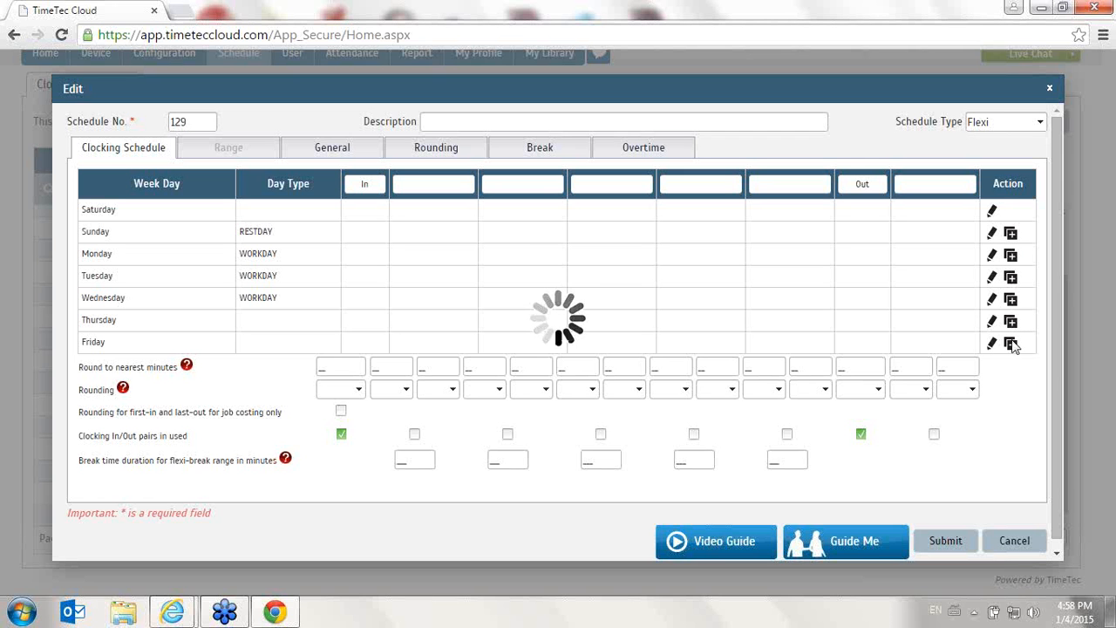
left_click(1010, 343)
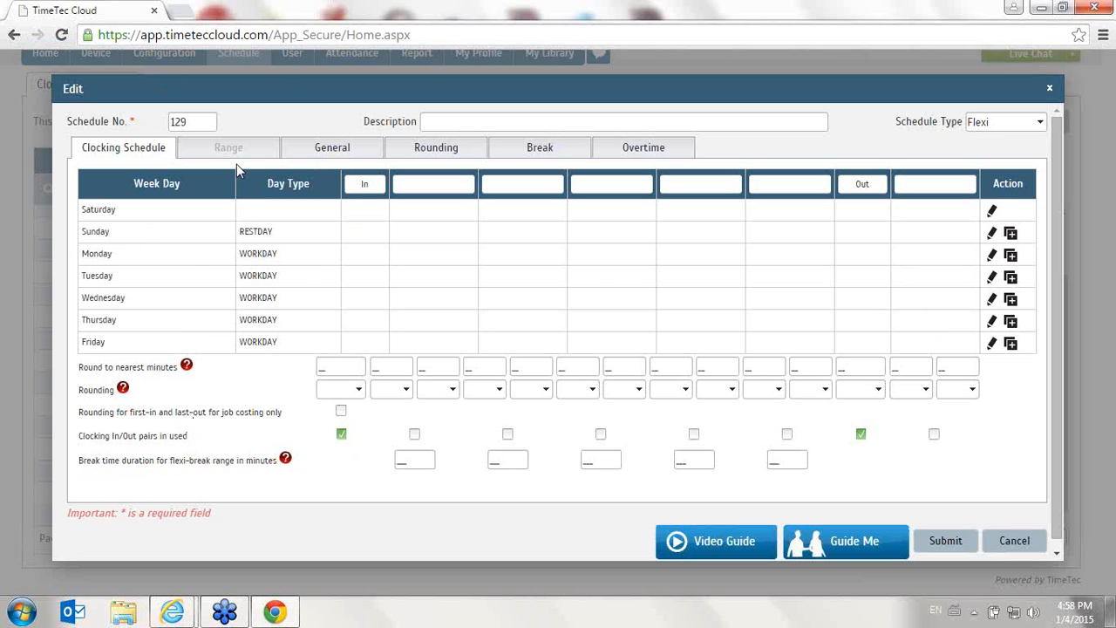
- Set the maximum work hours to be considered as the same work day to 8:00 in the General settings
left_click(332, 150)
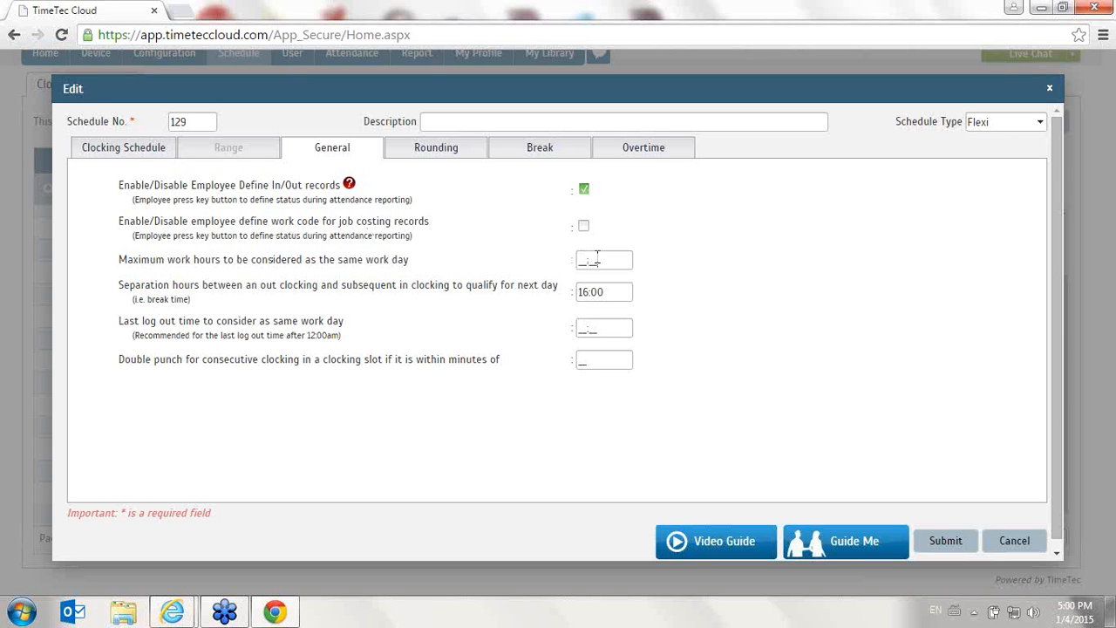
left_click_drag(595, 259, 569, 261)
type("0800")
left_click(894, 317)
left_click_drag(627, 260, 499, 268)
left_click_drag(602, 258, 516, 253)
left_click_drag(602, 260, 542, 269)
left_click_drag(621, 294, 556, 297)
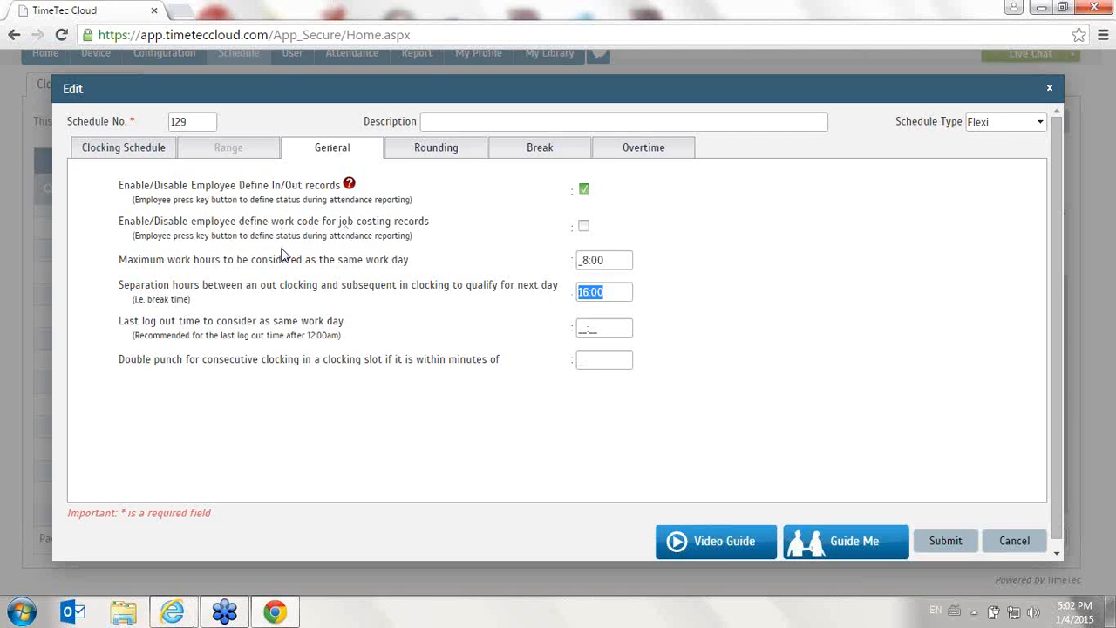
- Clear the maximum work hours value again
left_click(611, 265)
left_click_drag(611, 266, 251, 263)
left_click_drag(115, 259, 523, 257)
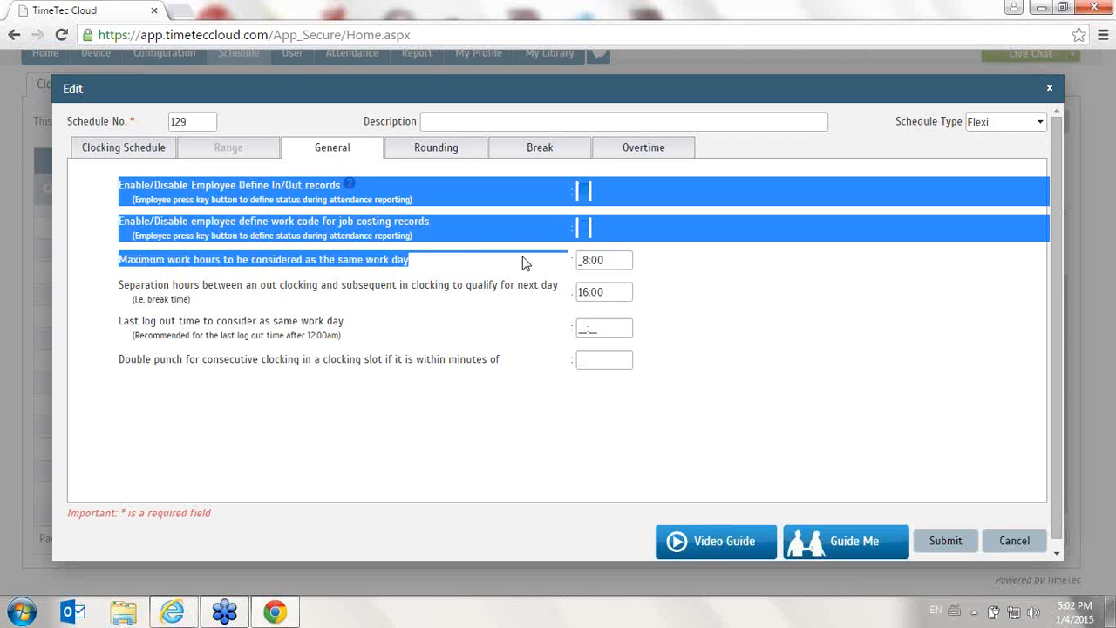
left_click(600, 260)
left_click_drag(608, 260, 568, 263)
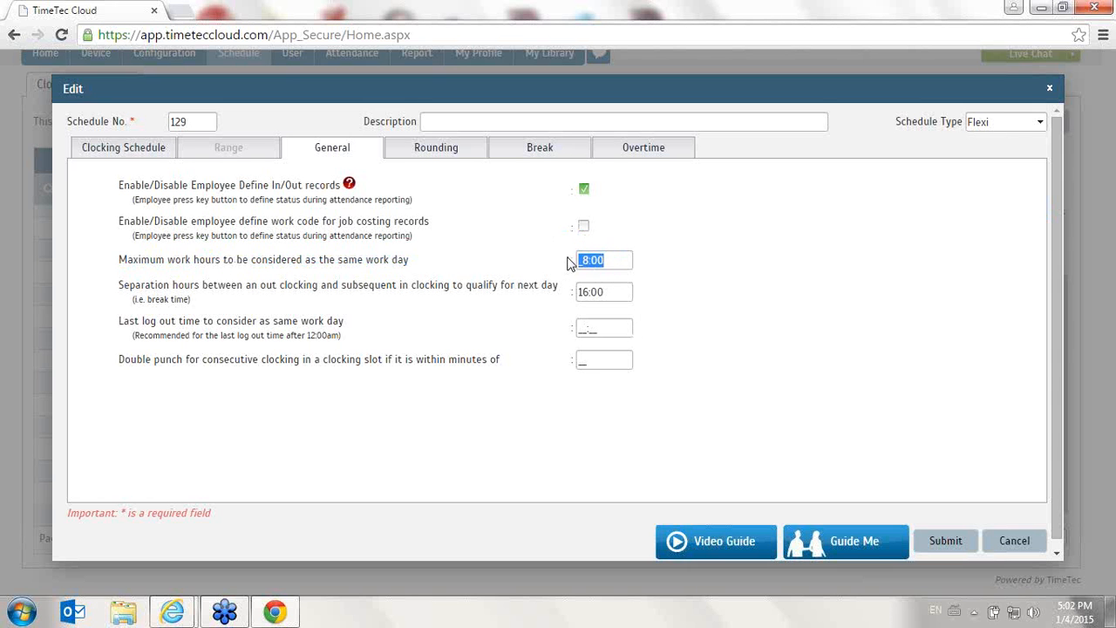
key("BackSpace")
- Enter 04:00 as the last log out time for the same work day, then erase it
left_click(603, 330)
left_click_drag(604, 330, 514, 347)
type("0400")
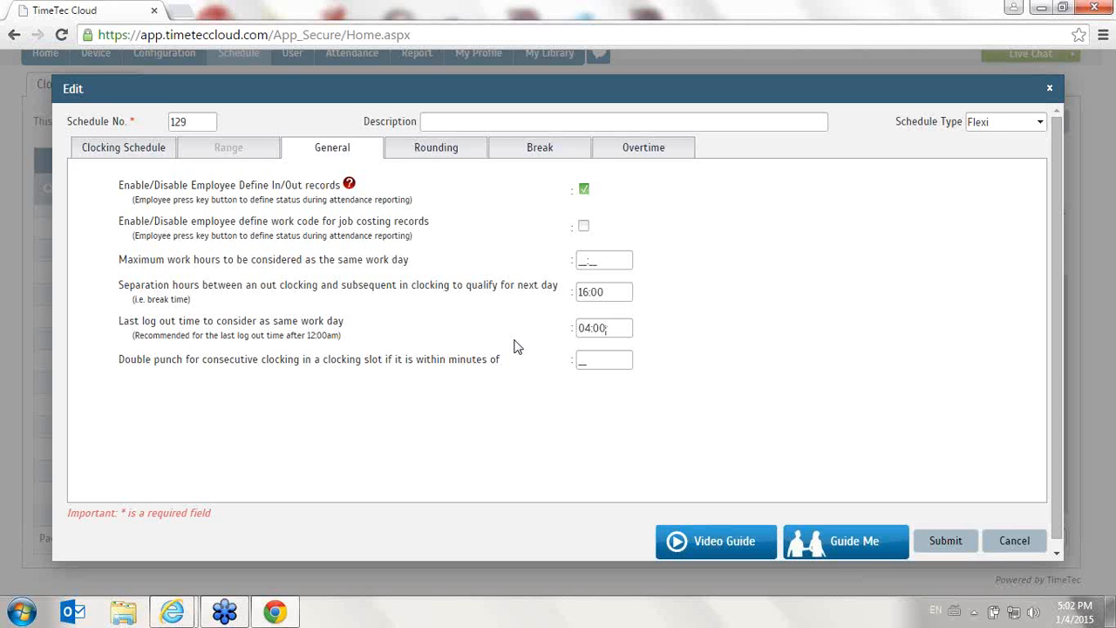
key("BackSpace")
key("BackSpace")
key("BackSpace")
key("BackSpace")
- Clear the separation hours between an out clocking and the next in clocking
left_click_drag(623, 292, 593, 335)
key("BackSpace")
left_click(617, 429)
- Set the double punch window for consecutive clocking to 30 minutes
left_click(121, 153)
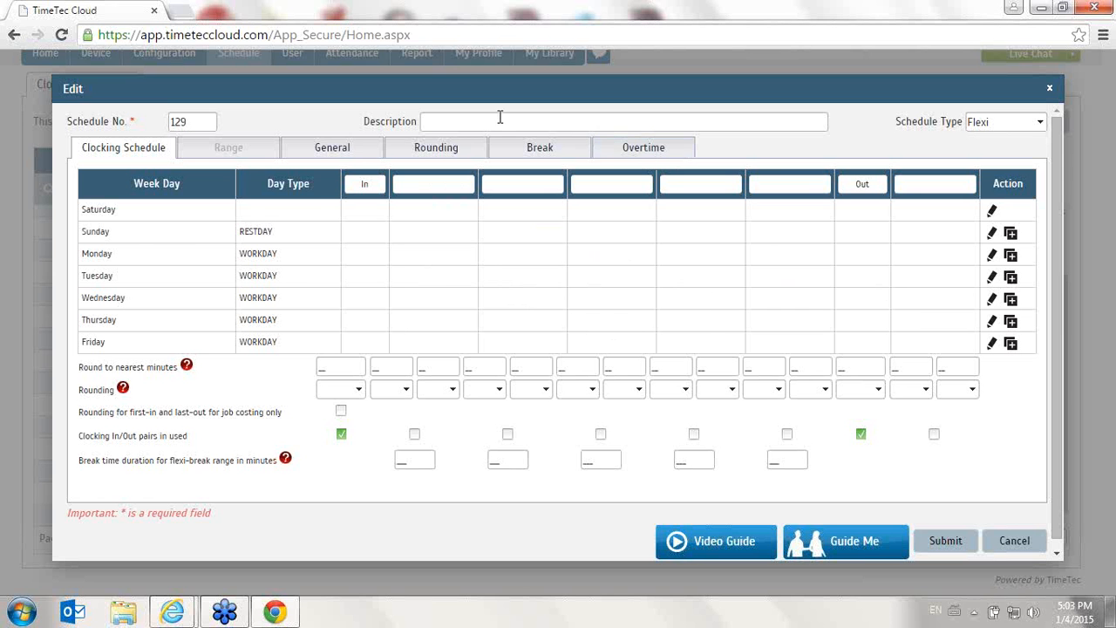
left_click(355, 155)
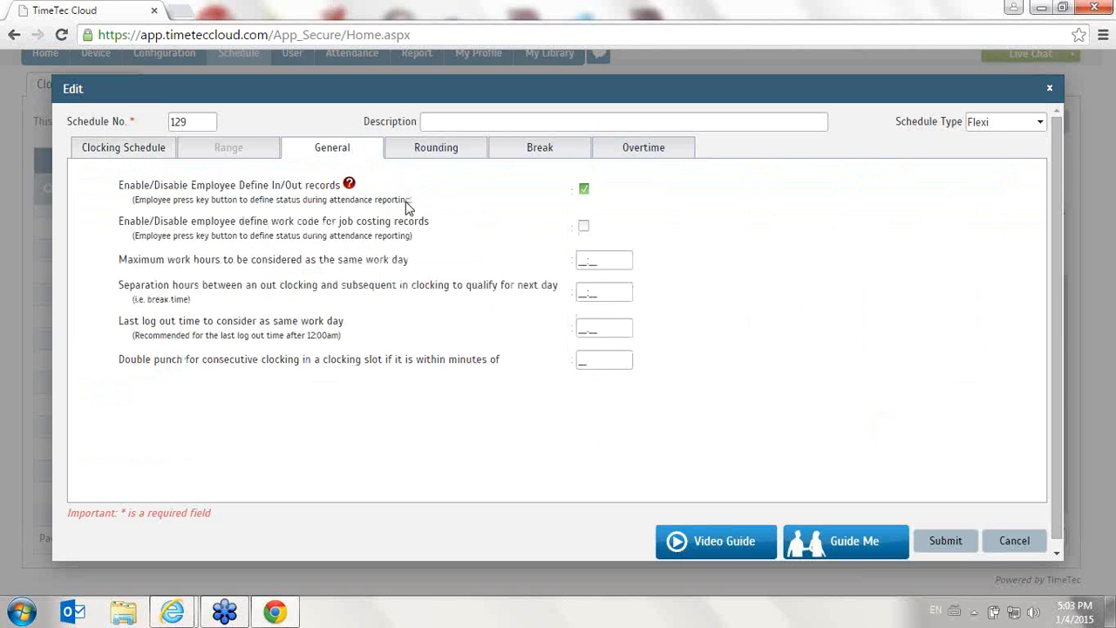
left_click_drag(114, 358, 222, 382)
left_click(223, 382)
left_click_drag(142, 360, 607, 360)
left_click(607, 359)
type("30")
left_click_drag(622, 360, 552, 366)
- Review the Rounding, Break and Overtime tabs of the schedule before returning to General
left_click(409, 147)
left_click(536, 153)
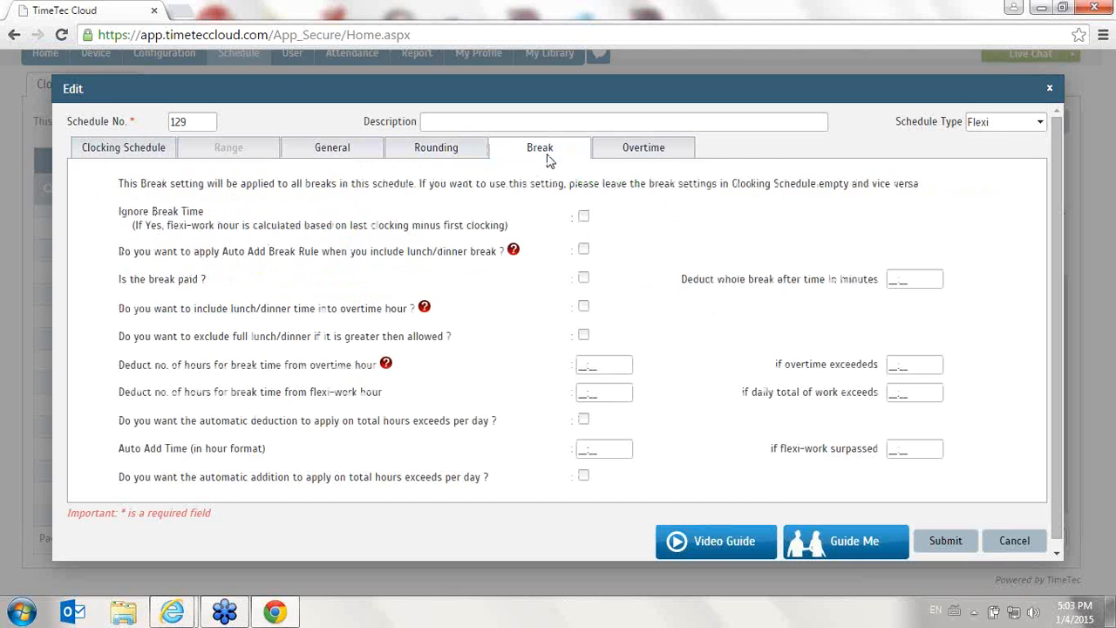
left_click(668, 154)
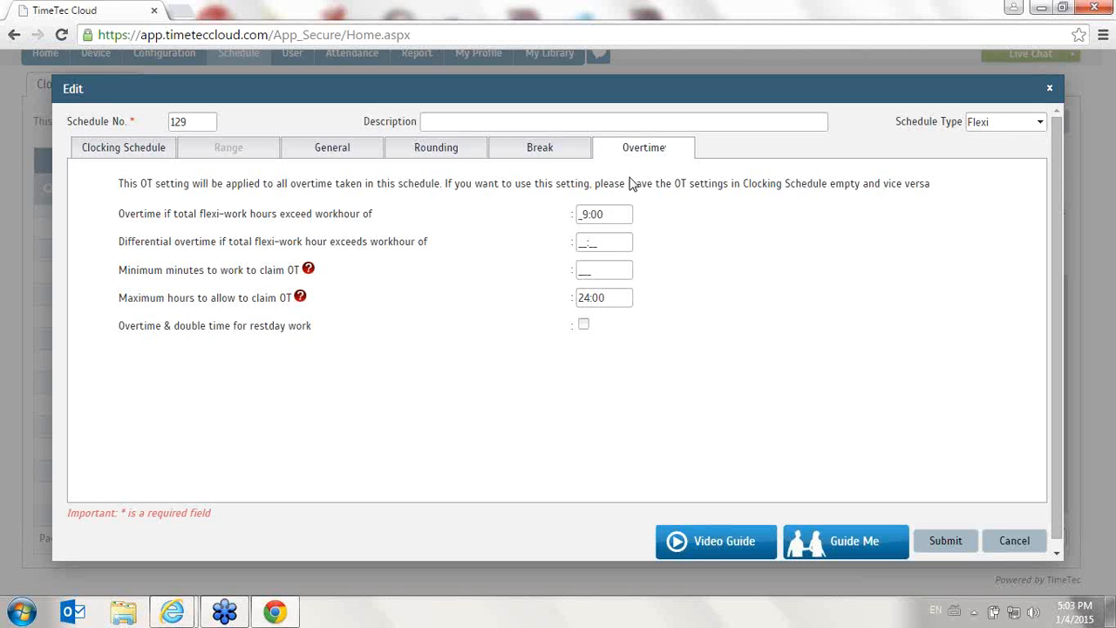
left_click(315, 149)
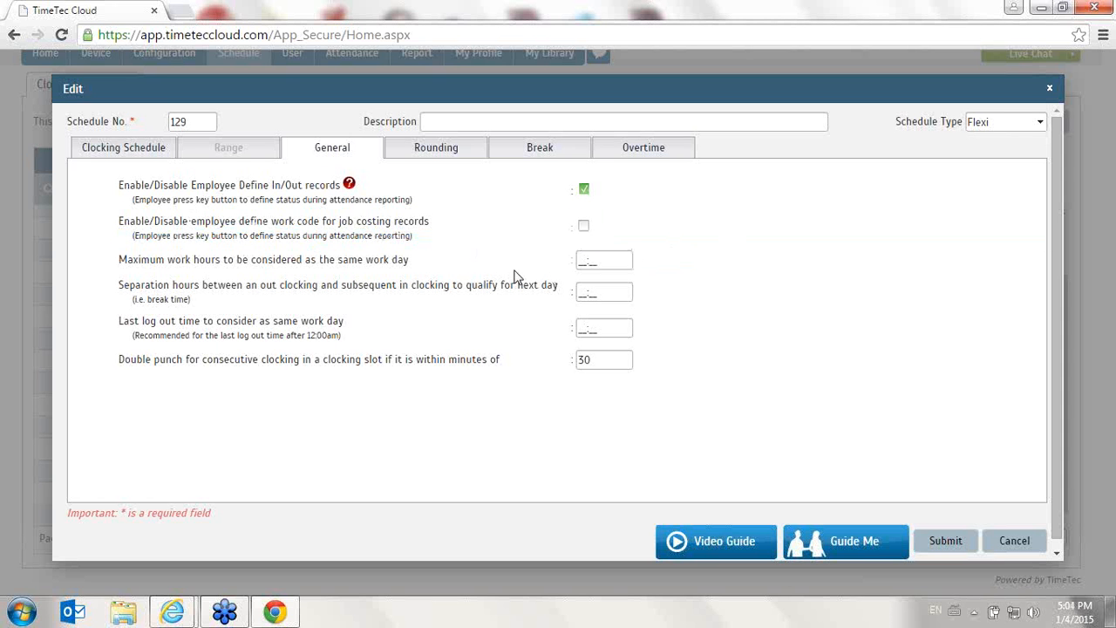
- Set the maximum work hours to 8:00 and the last log out time to 04:00
left_click_drag(607, 260, 513, 270)
type("0800")
left_click_drag(612, 292, 565, 297)
left_click_drag(600, 330, 570, 338)
type("0400")
- Clear the maximum work hours field and submit the schedule
left_click_drag(623, 261, 555, 268)
key("BackSpace")
left_click(968, 542)
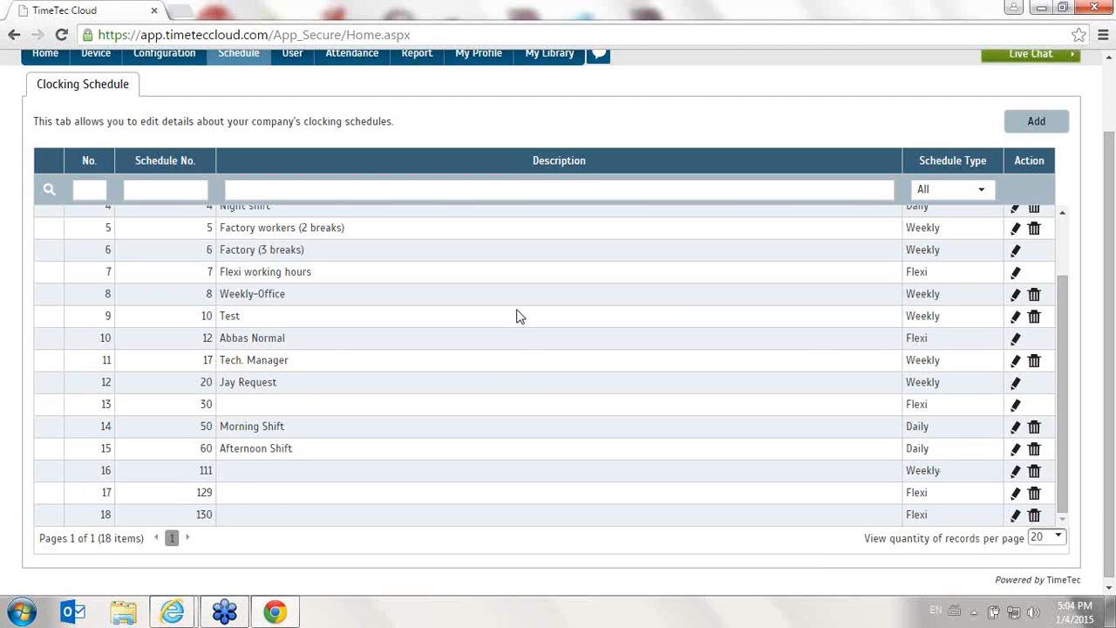
- Open the Group Duty Roster page
scroll(517, 316, "up", 5)
mouse_move(238, 138)
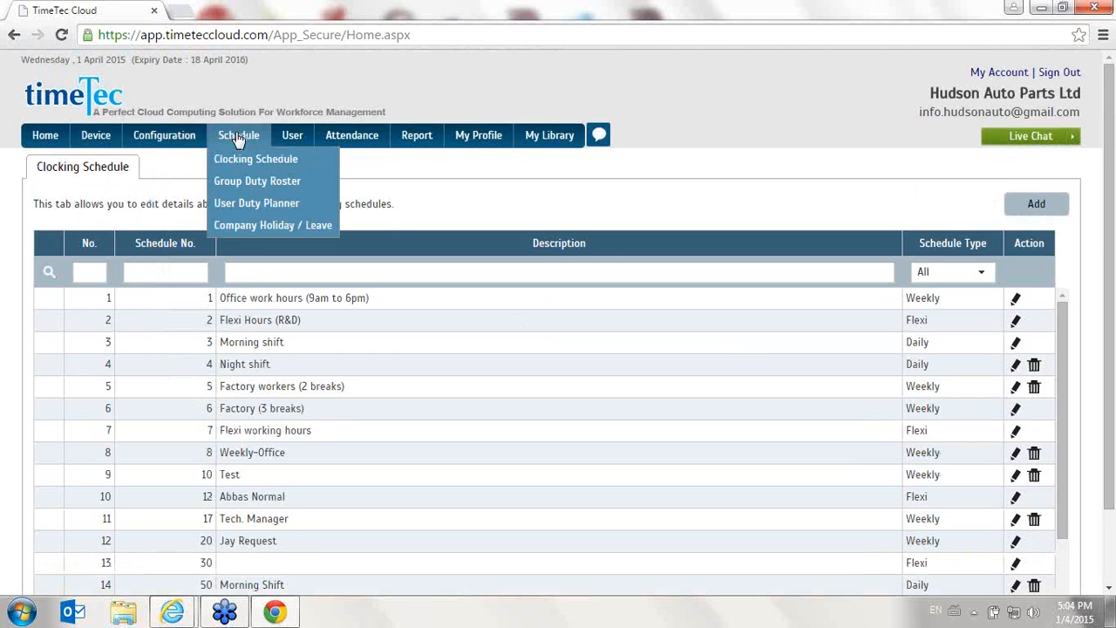
left_click(259, 183)
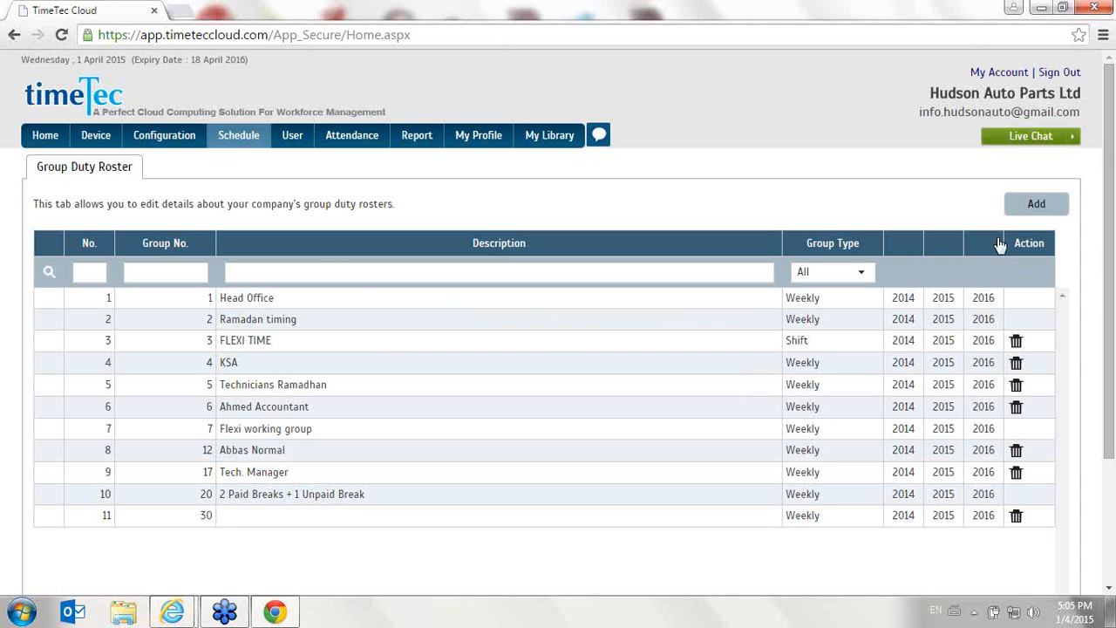
- Start adding a new duty group with group number 111
left_click(1031, 209)
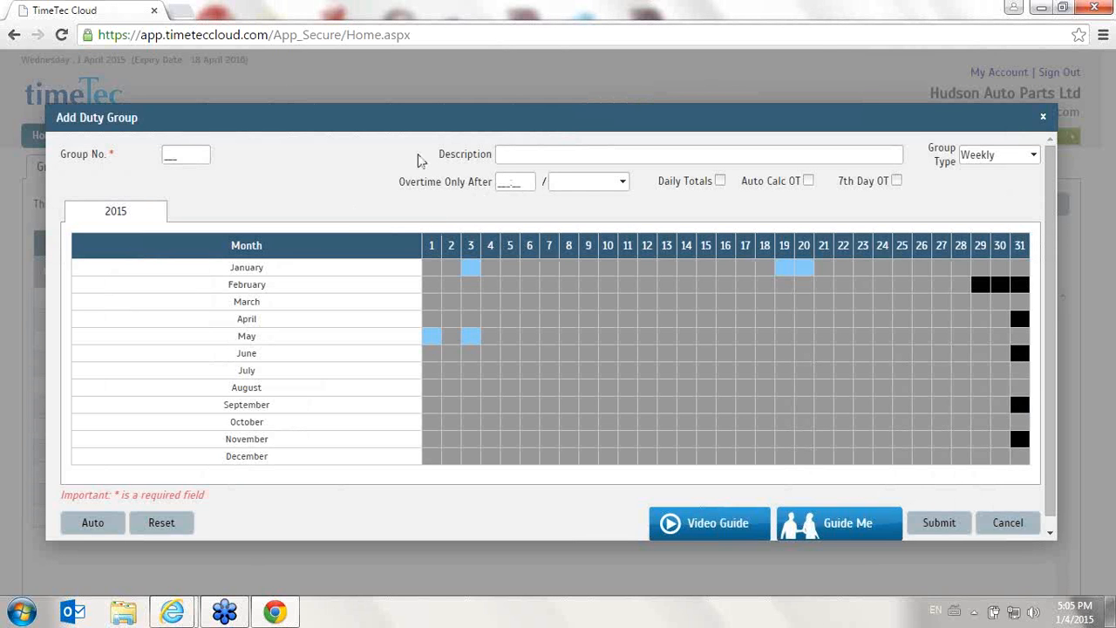
left_click_drag(193, 155, 1, 150)
type("111")
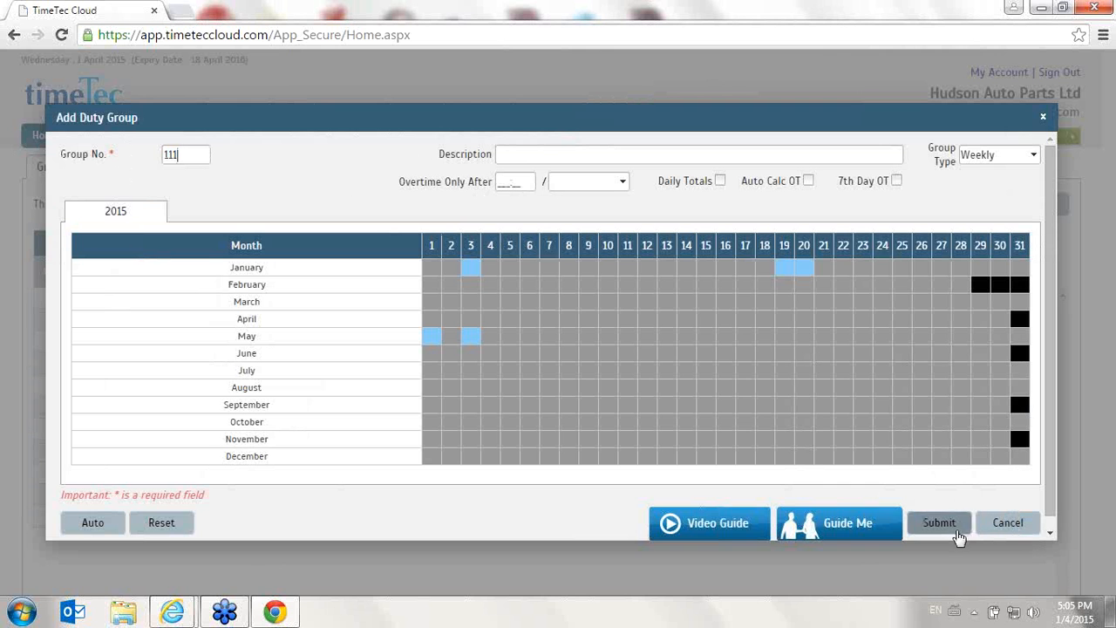
left_click(958, 535)
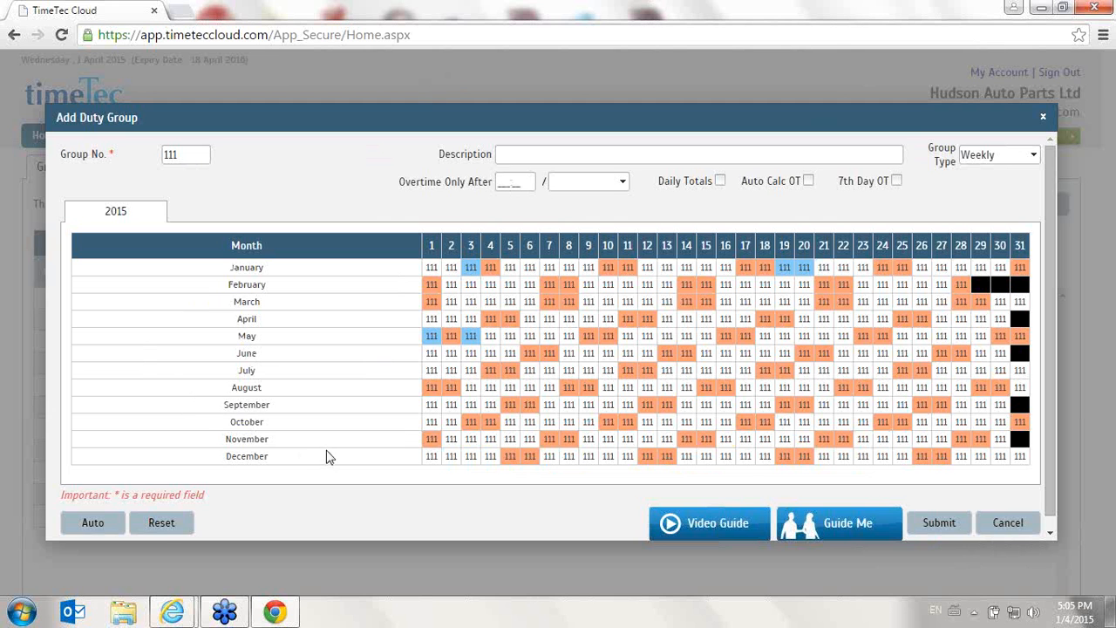
- Examine the group type options and the highlighted holiday dates in the 2015 calendar, then cancel the new duty group
left_click(1008, 162)
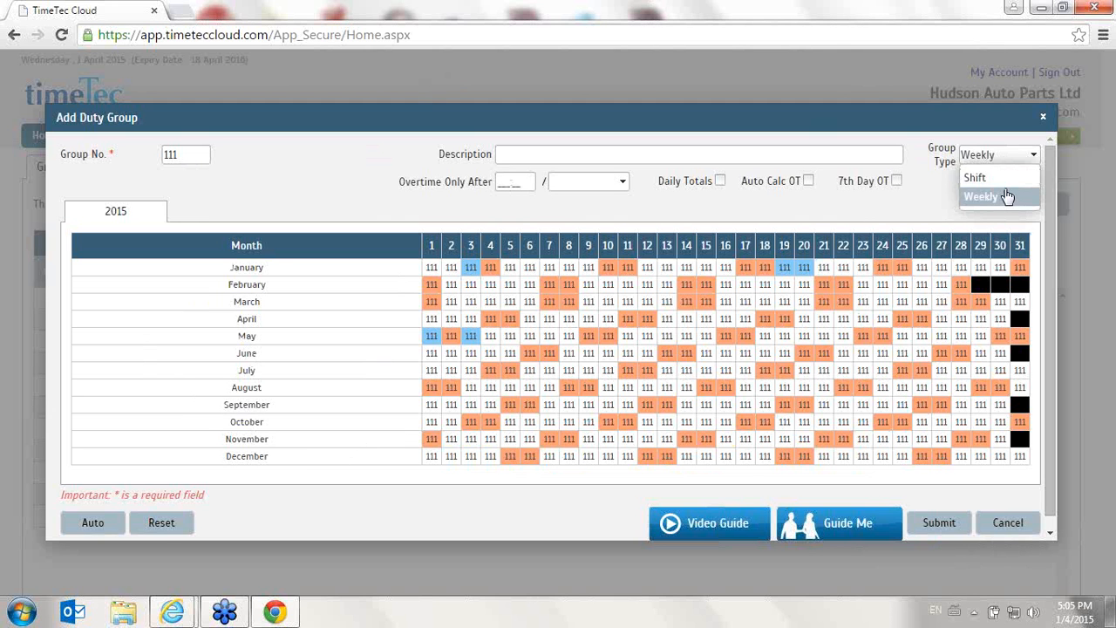
left_click(273, 253)
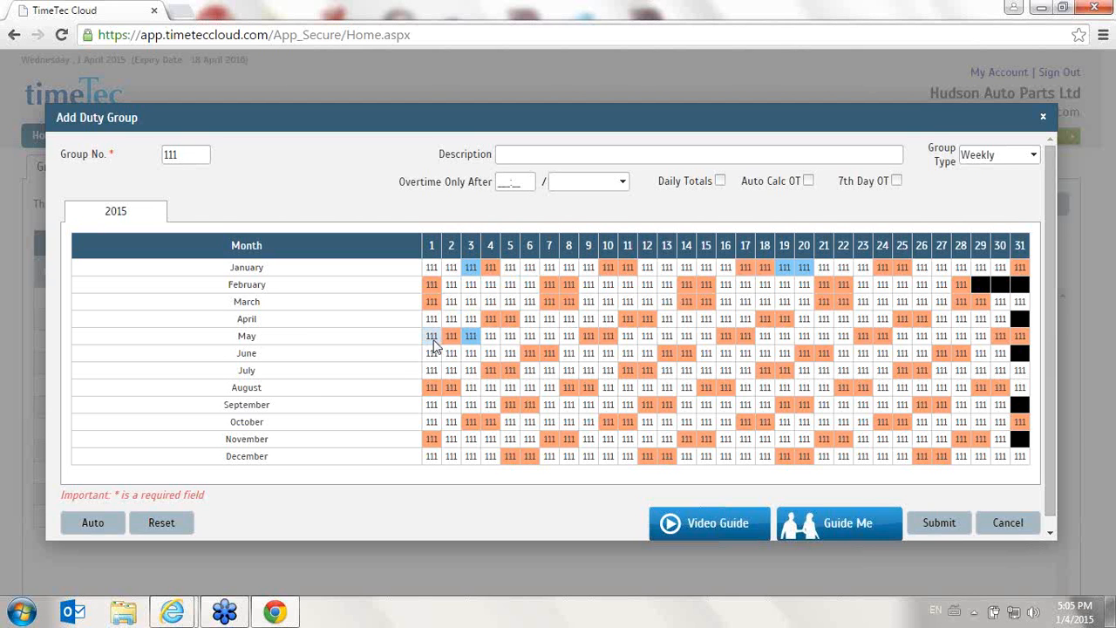
mouse_move(431, 345)
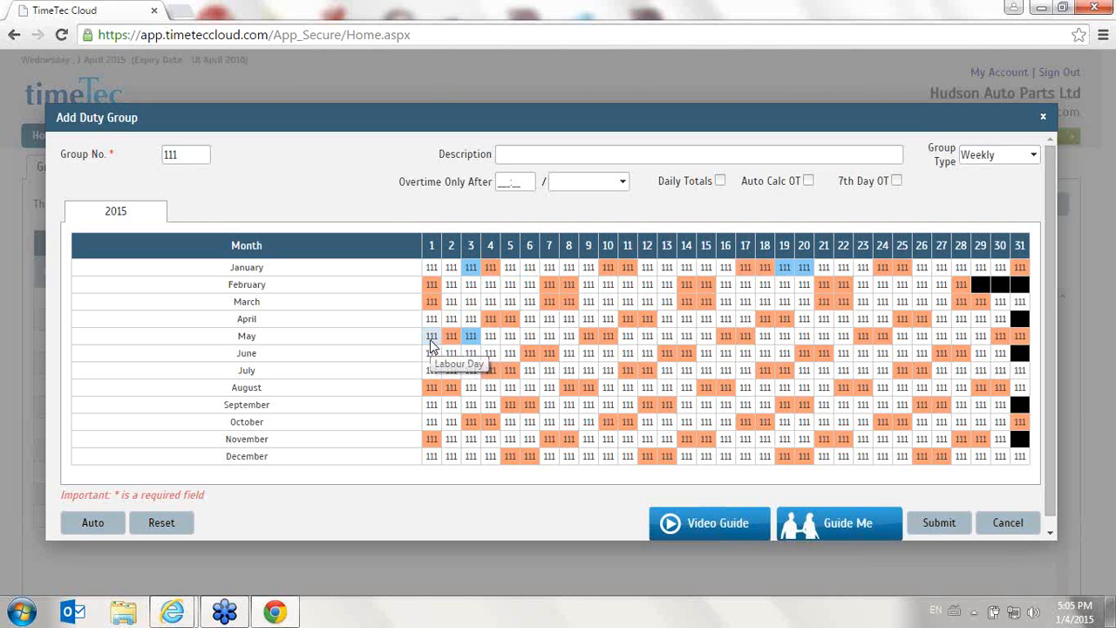
left_click(430, 339)
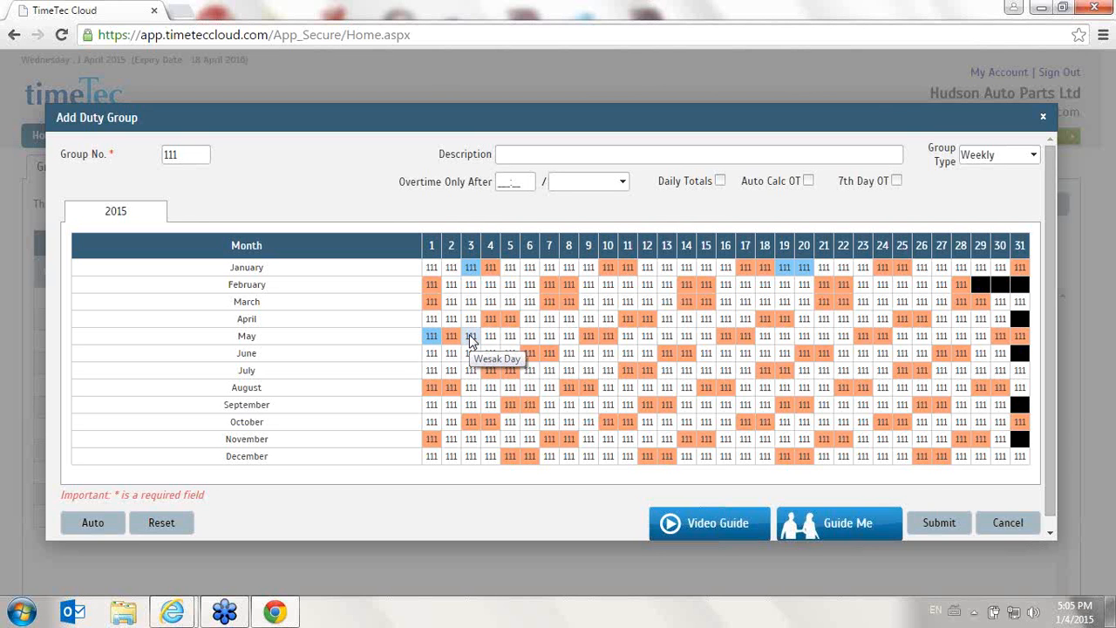
left_click(470, 339)
mouse_move(471, 270)
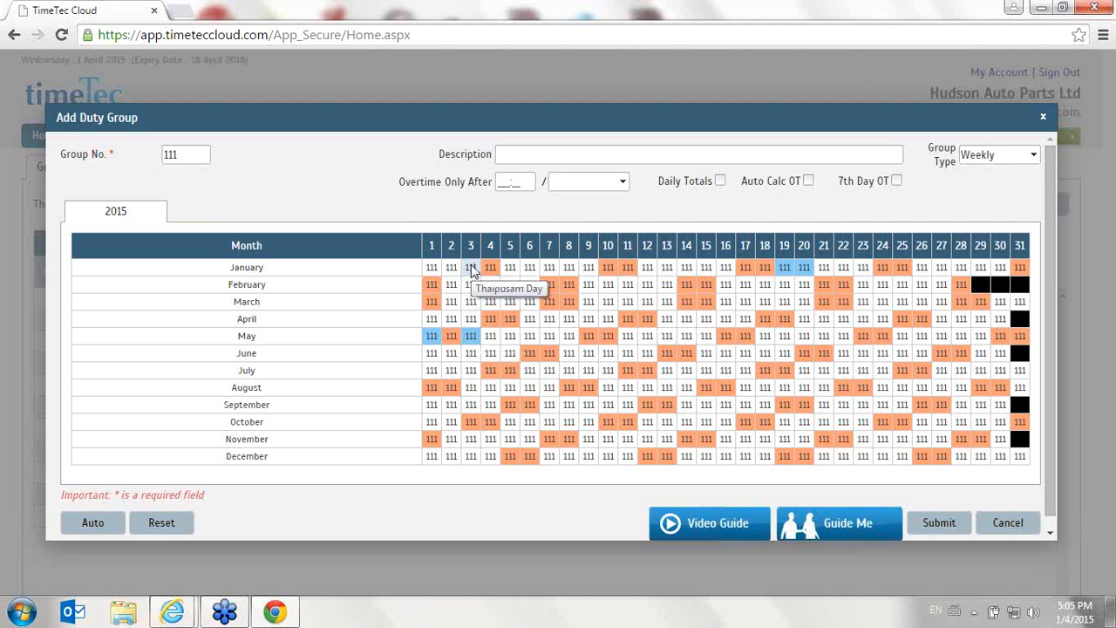
left_click(472, 271)
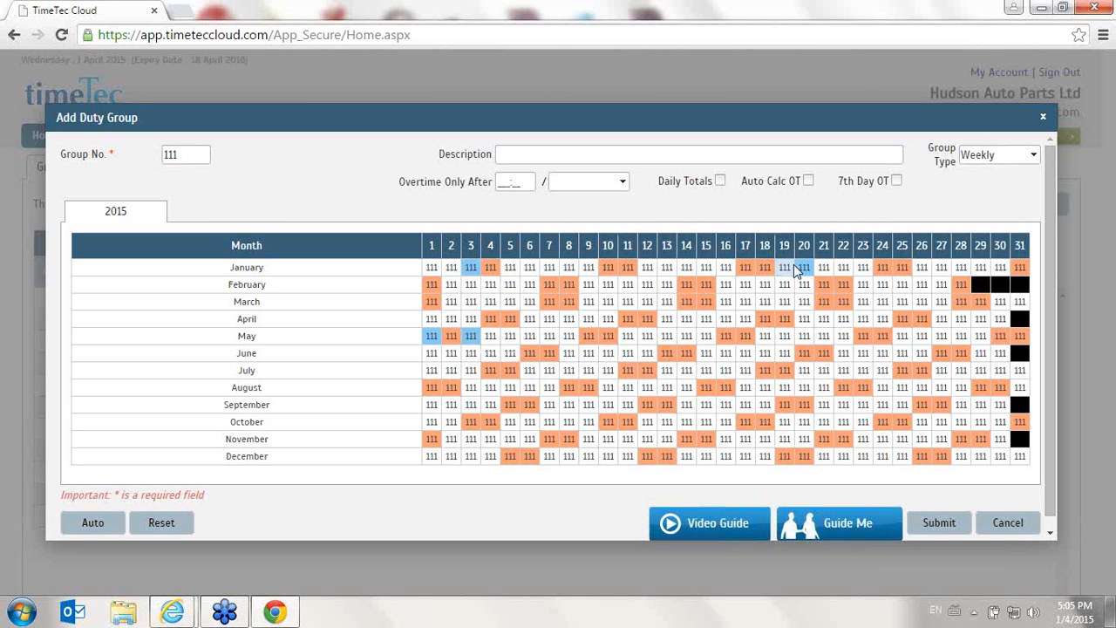
left_click(804, 270)
left_click(804, 270)
left_click(987, 522)
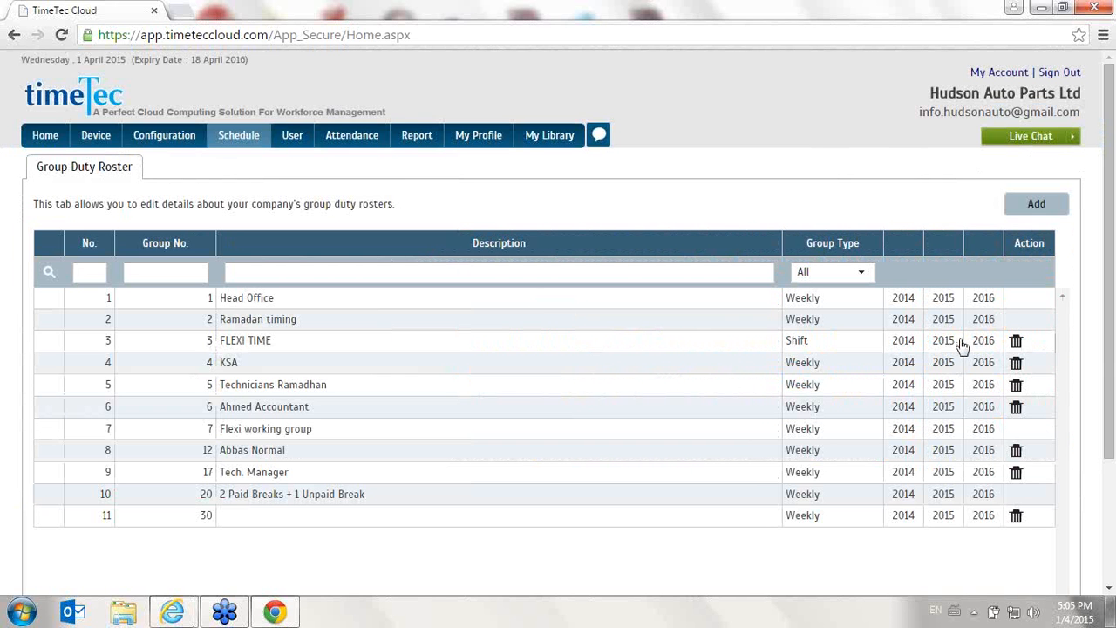
- Start a new duty group, set its group type to Shift, and open the Auto Schedule Assistant
left_click(1036, 203)
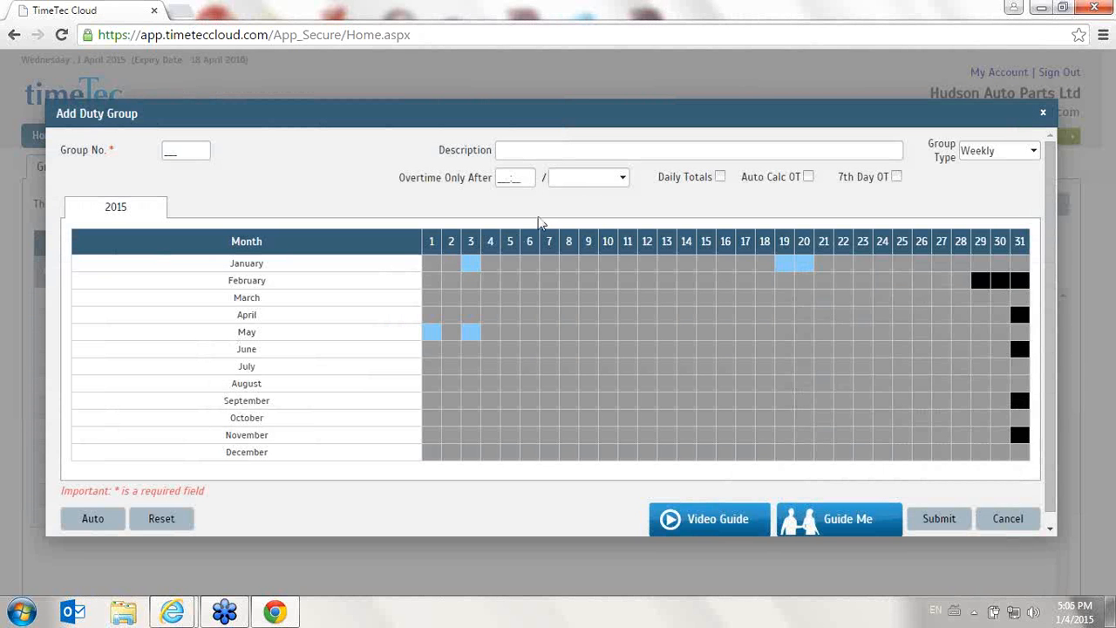
left_click(989, 157)
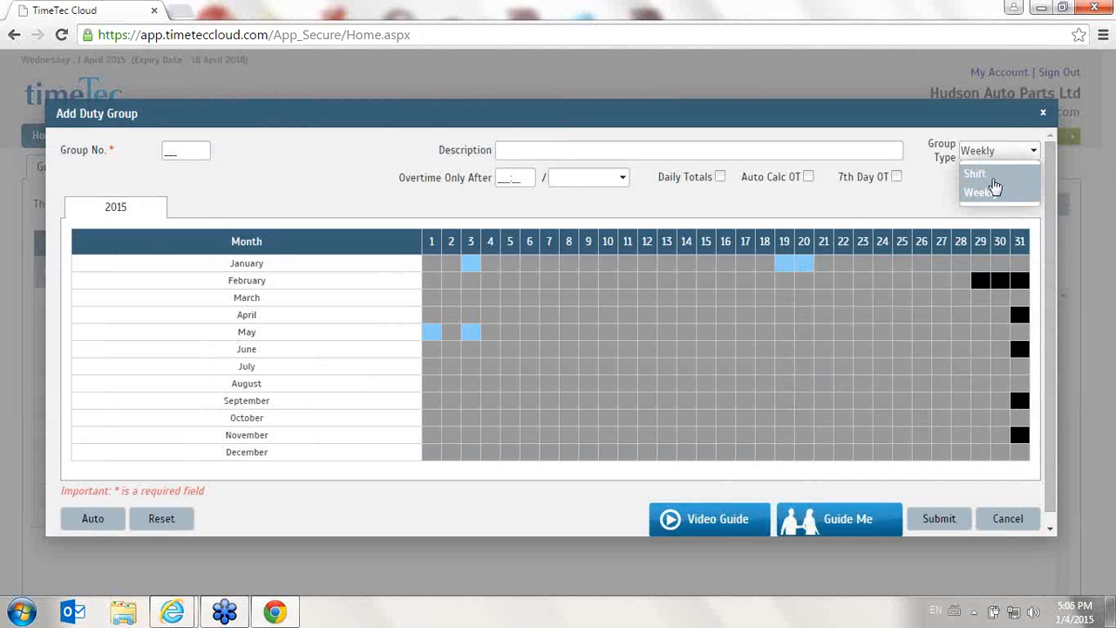
left_click(995, 178)
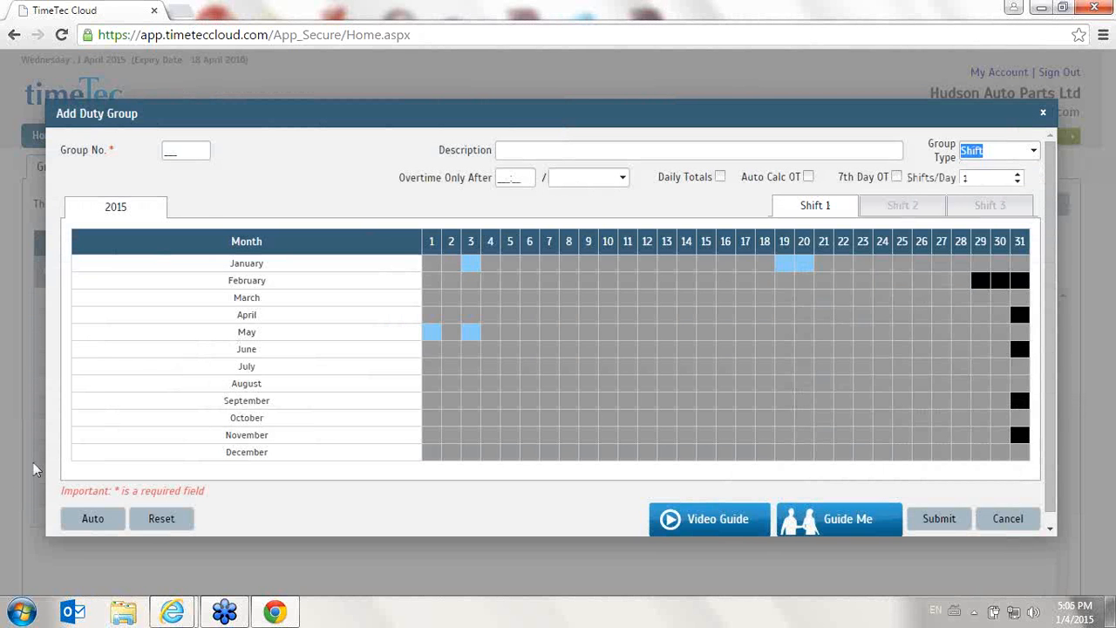
left_click(117, 526)
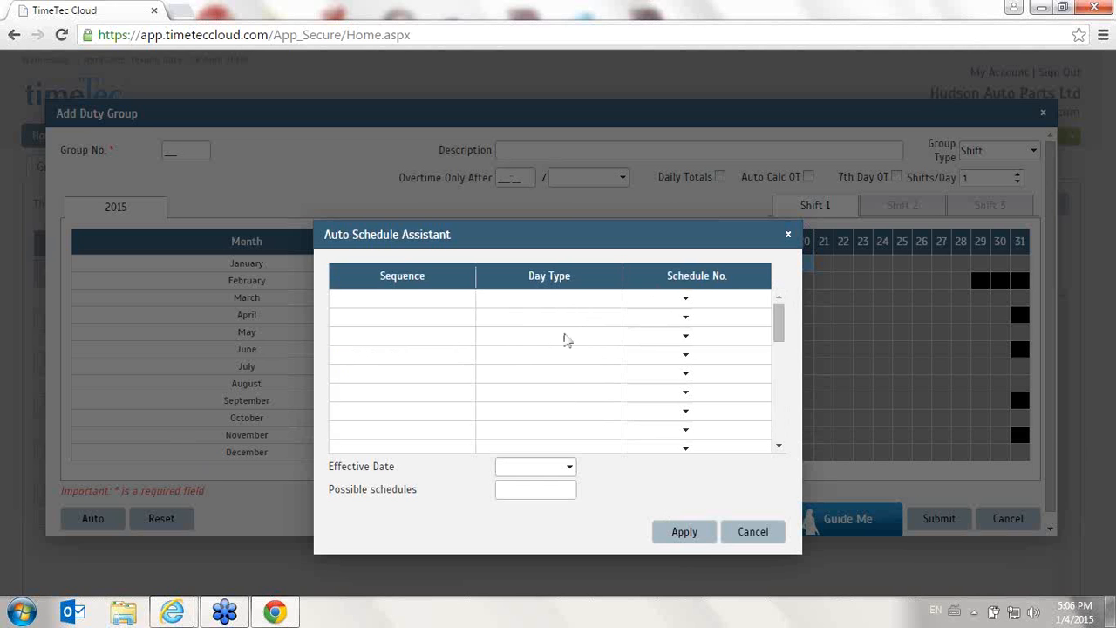
- Browse the assistant's schedule number list, then cancel both the assistant and the new duty group
left_click(563, 299)
left_click(668, 302)
left_click(601, 298)
left_click(687, 299)
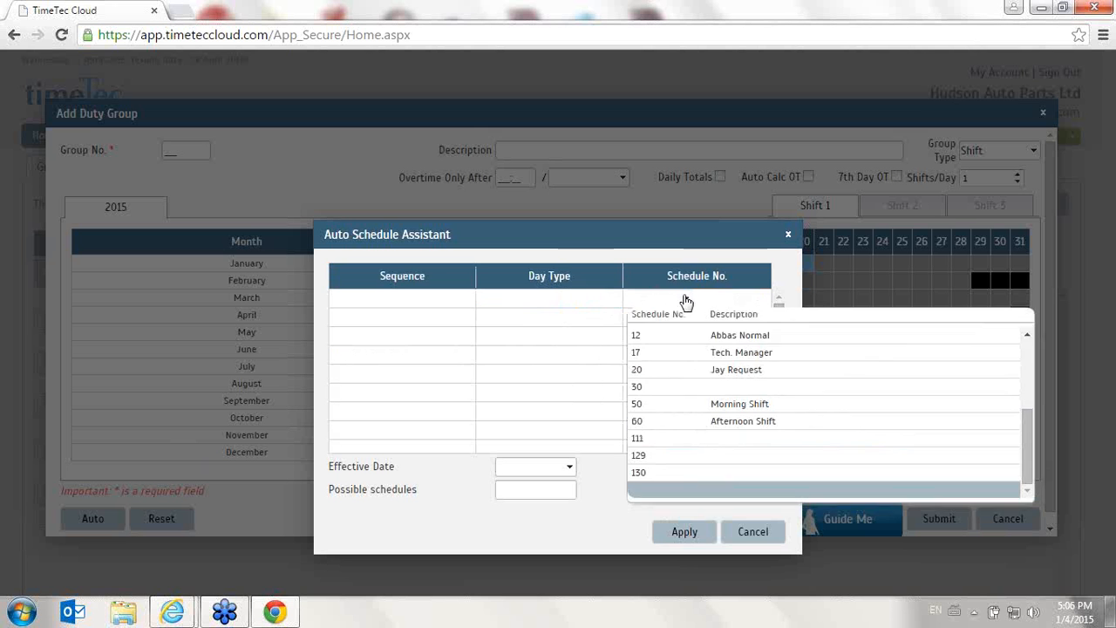
left_click(669, 345)
left_click(384, 301)
scroll(593, 401, "down", 5)
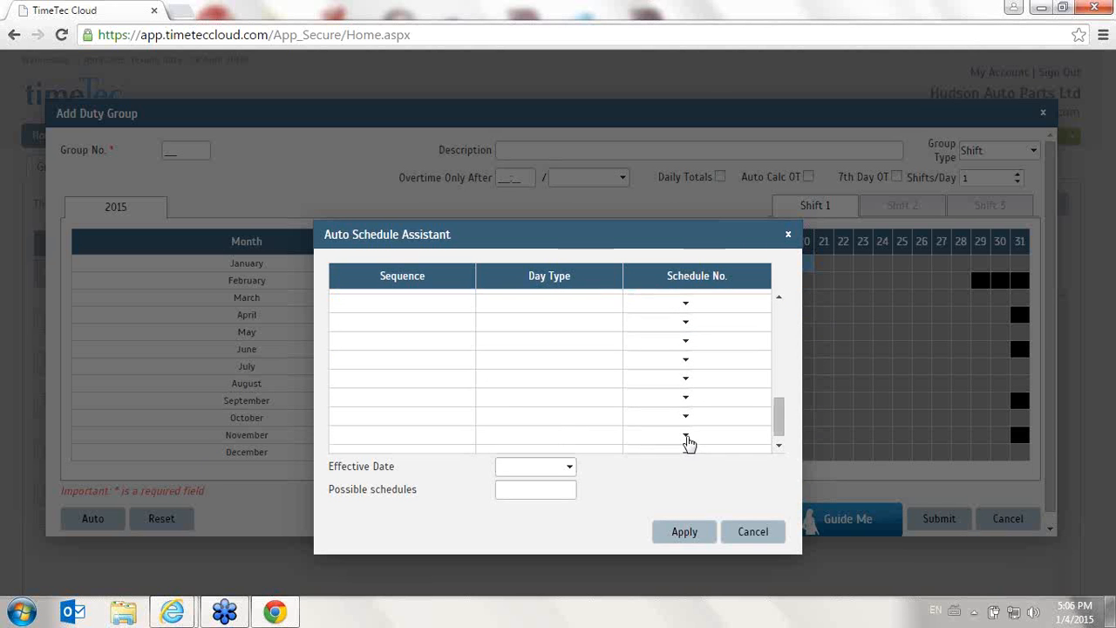
left_click(760, 531)
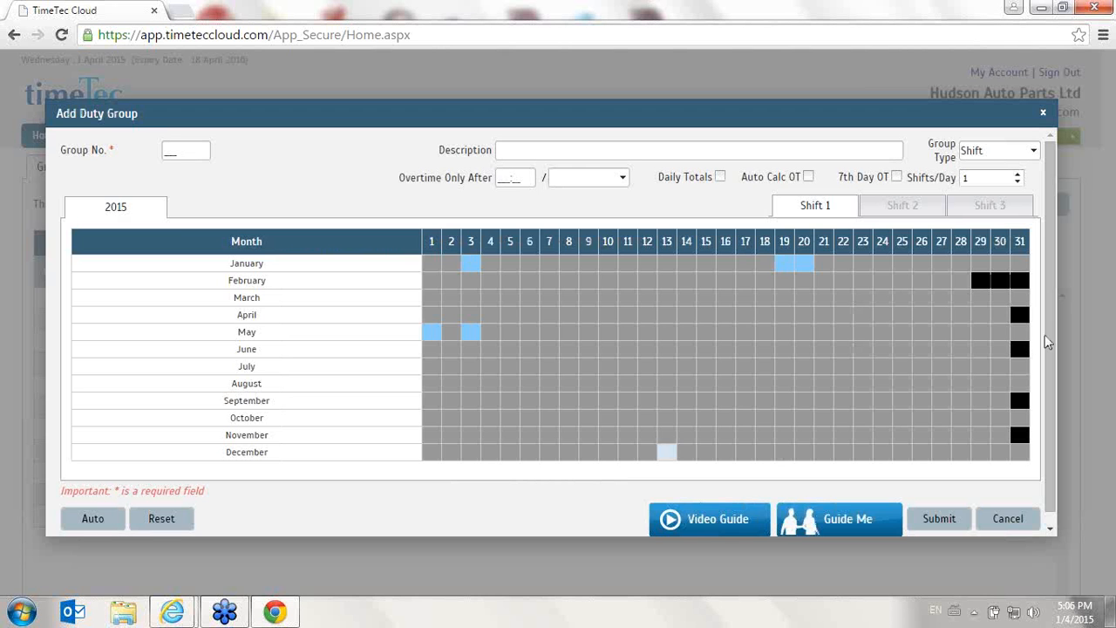
left_click(1012, 519)
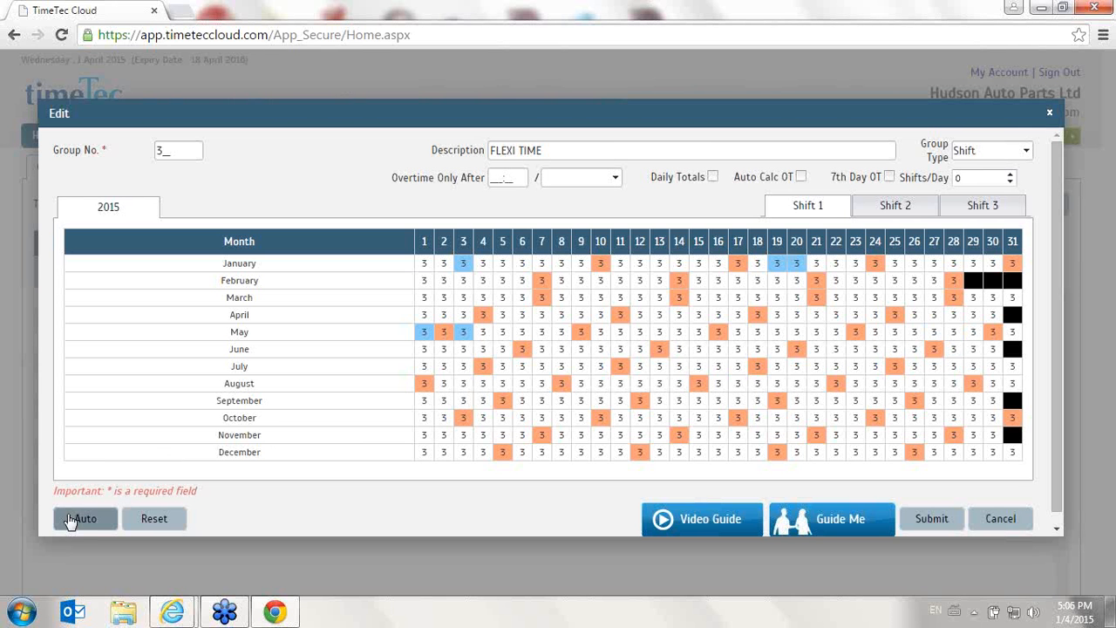
- Open the Auto Schedule Assistant for the FLEXI TIME group and set the first sequence row to schedule 3
left_click(77, 522)
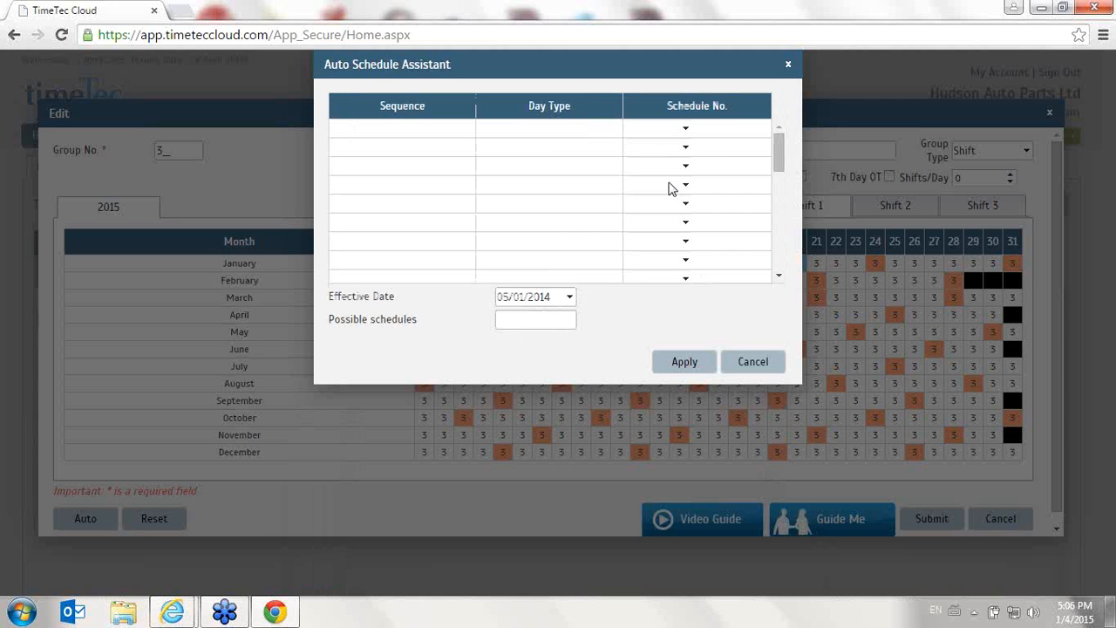
left_click(568, 297)
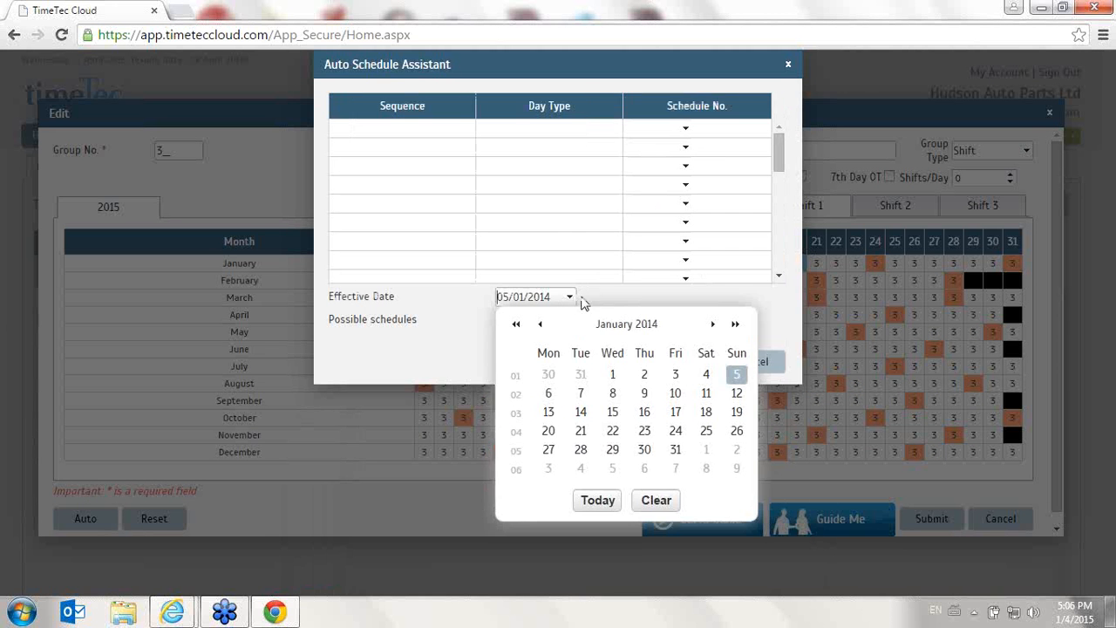
left_click(568, 290)
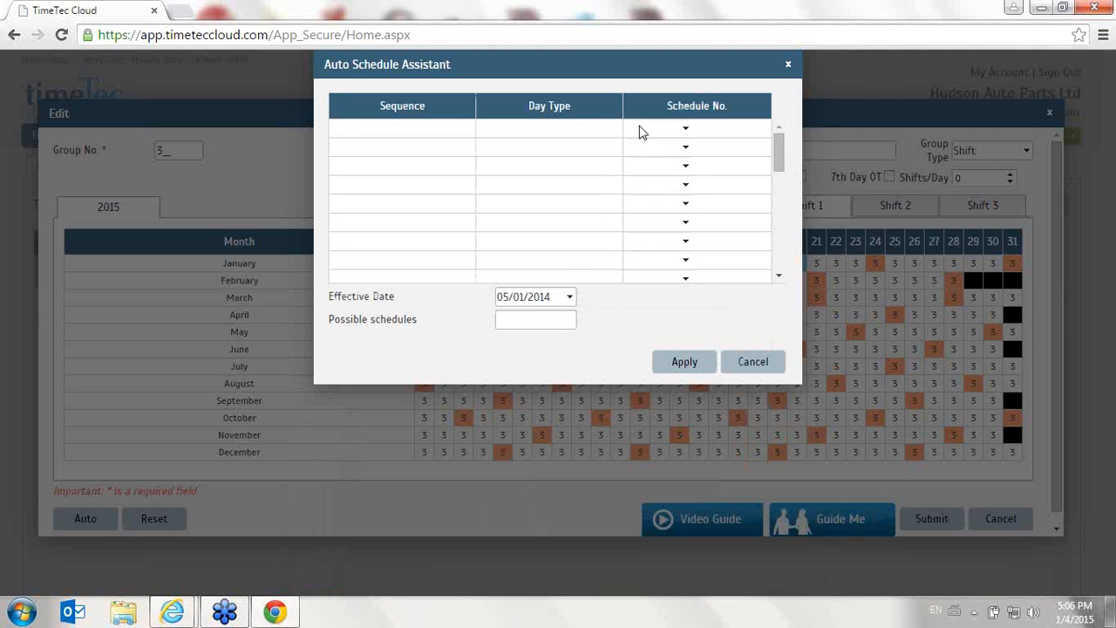
left_click(686, 129)
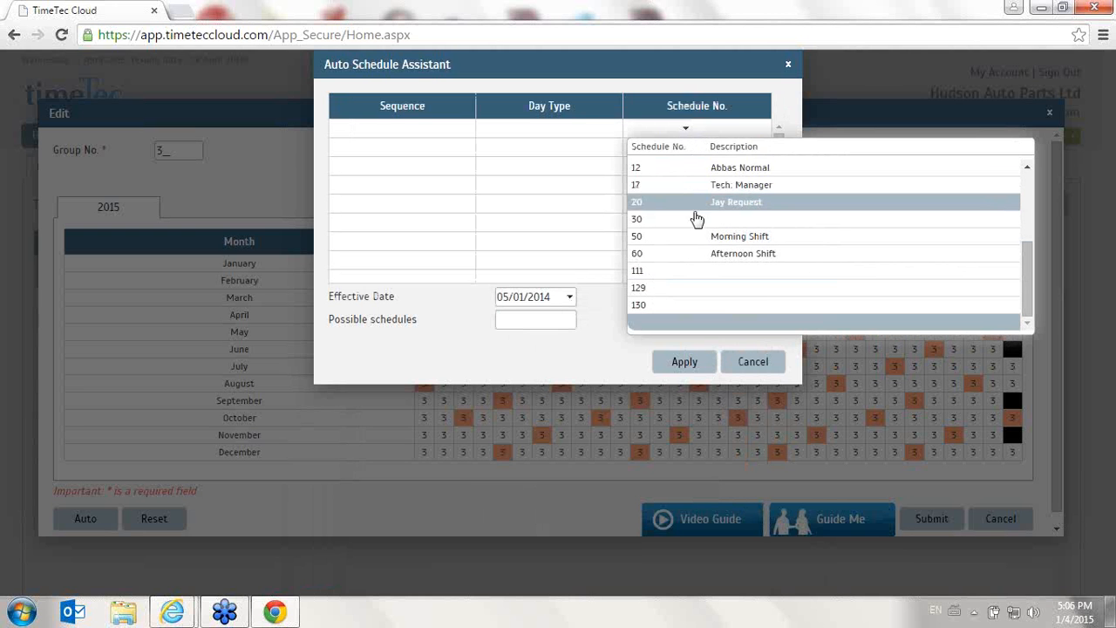
scroll(698, 219, "up", 3)
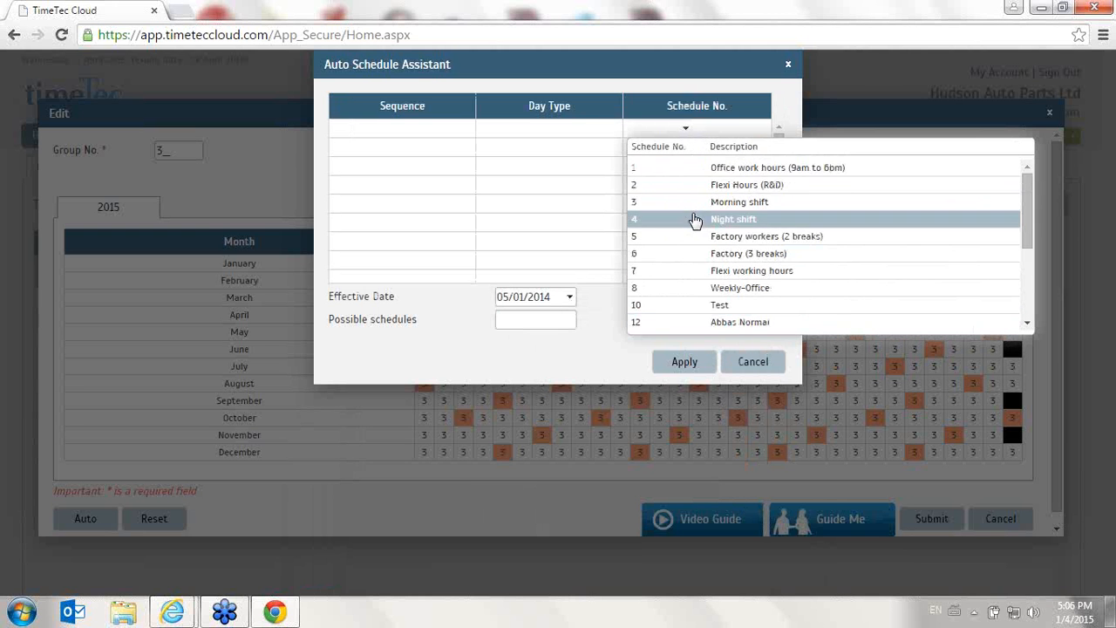
left_click(674, 206)
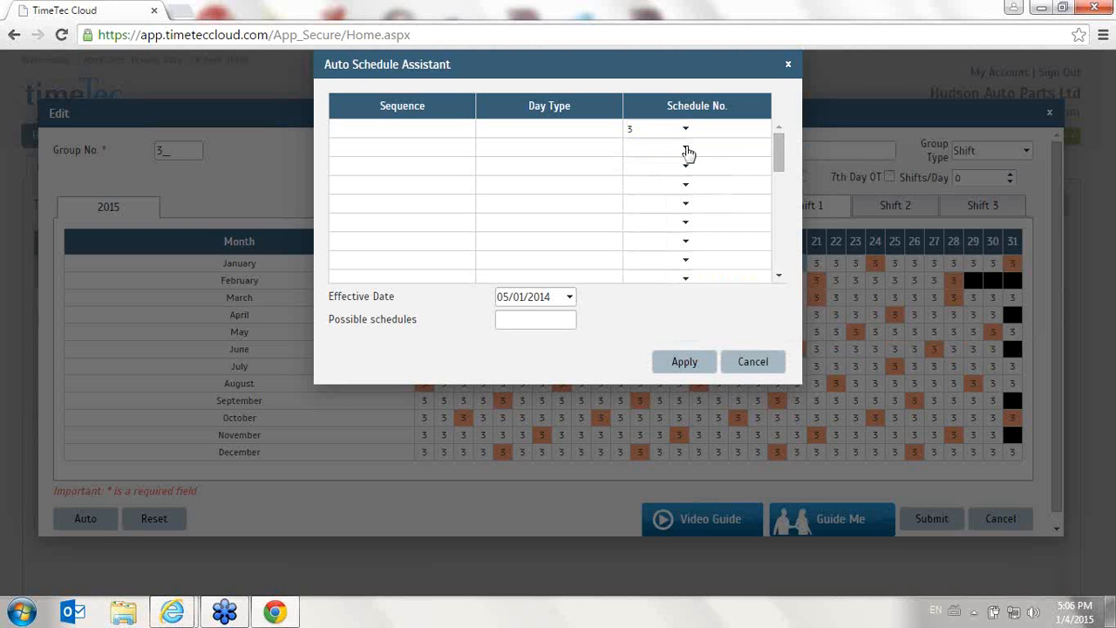
- Set sequence rows two through five to schedule 3, Morning shift
left_click(687, 150)
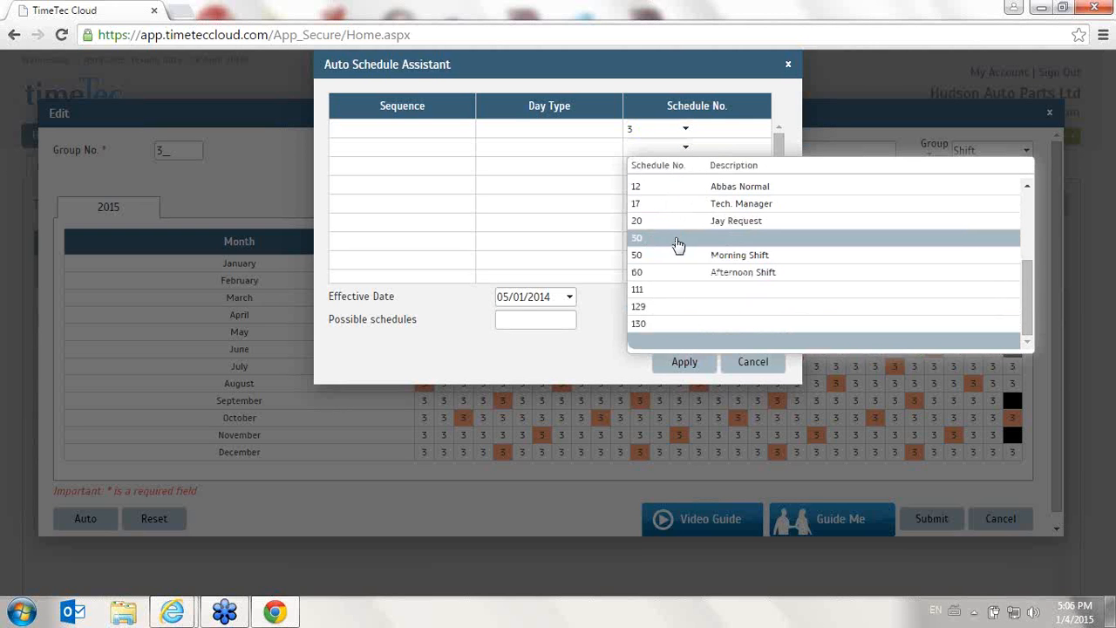
left_click_drag(1027, 286, 1006, 146)
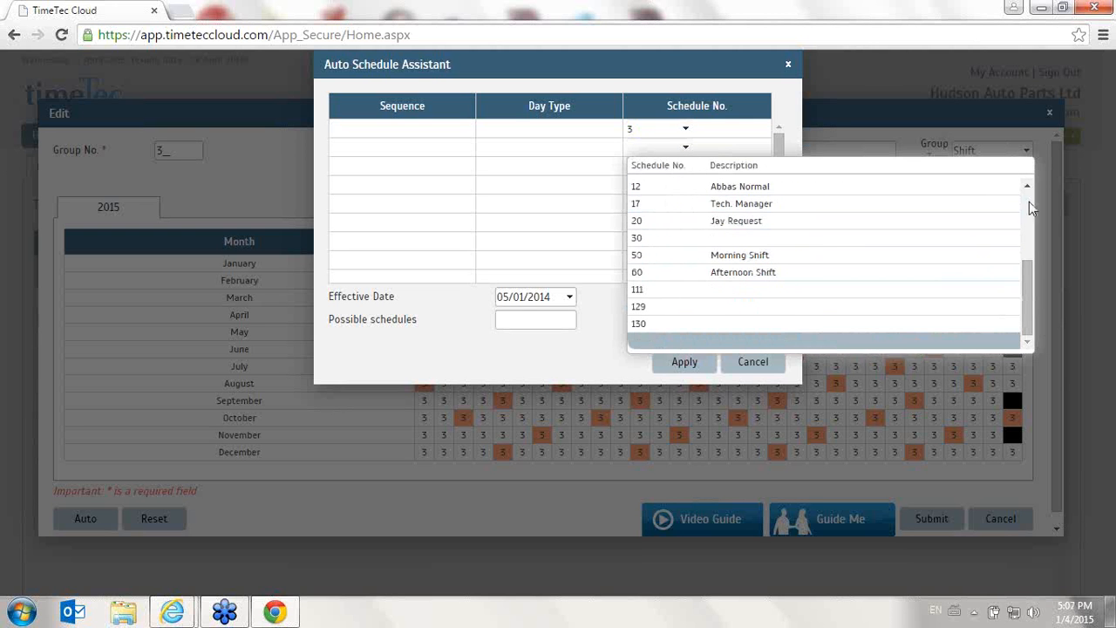
scroll(807, 174, "up", 5)
left_click(715, 219)
left_click(684, 168)
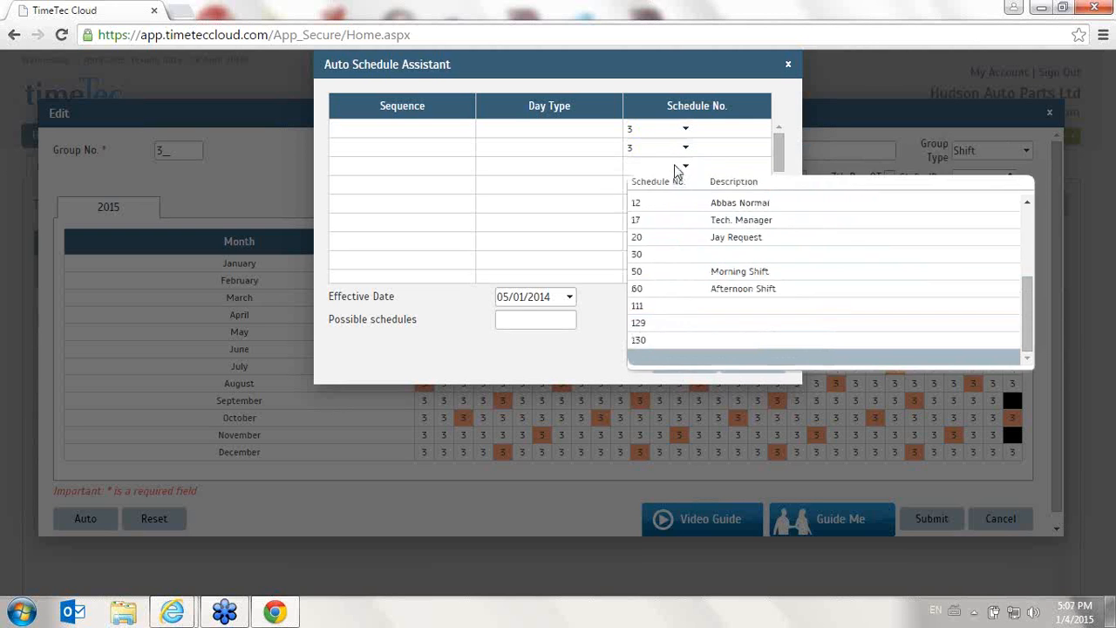
left_click(1027, 223)
left_click(670, 235)
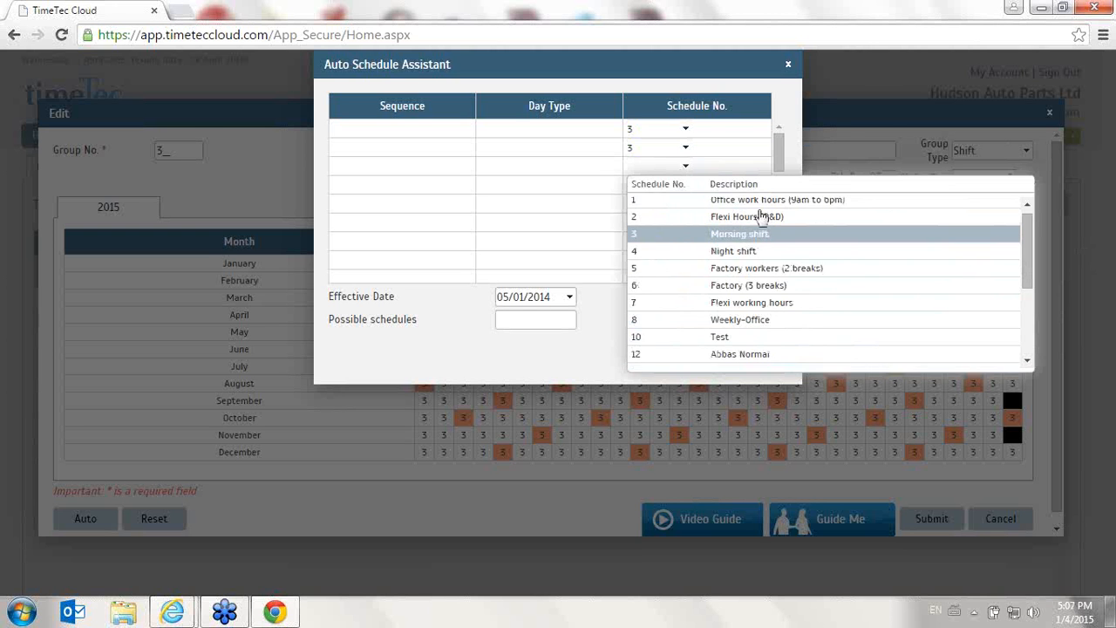
left_click(776, 196)
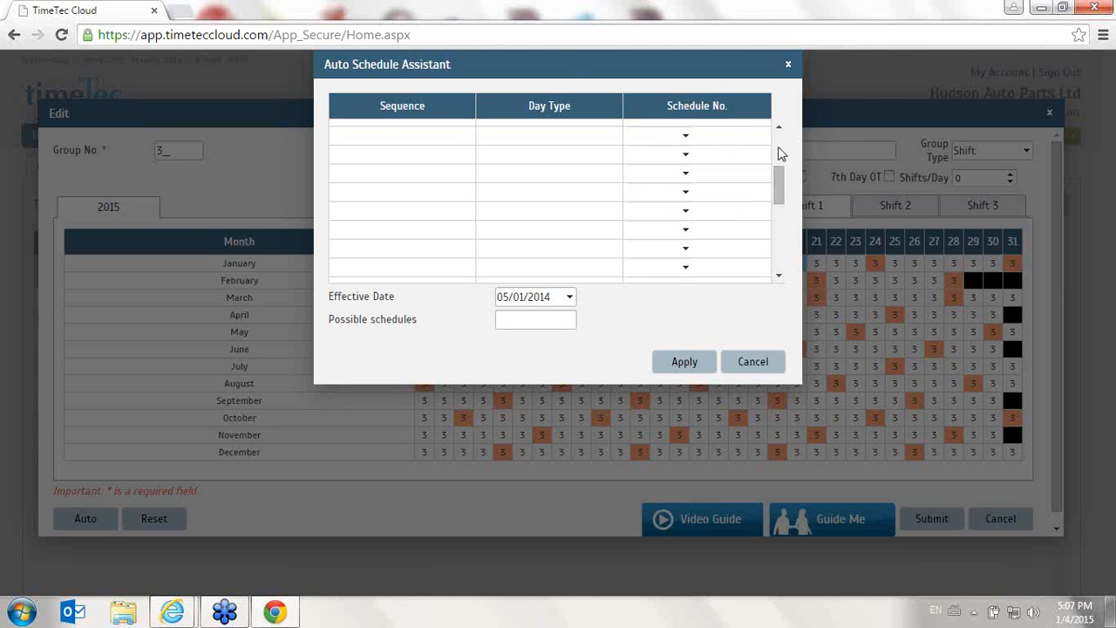
left_click(782, 153)
left_click(677, 185)
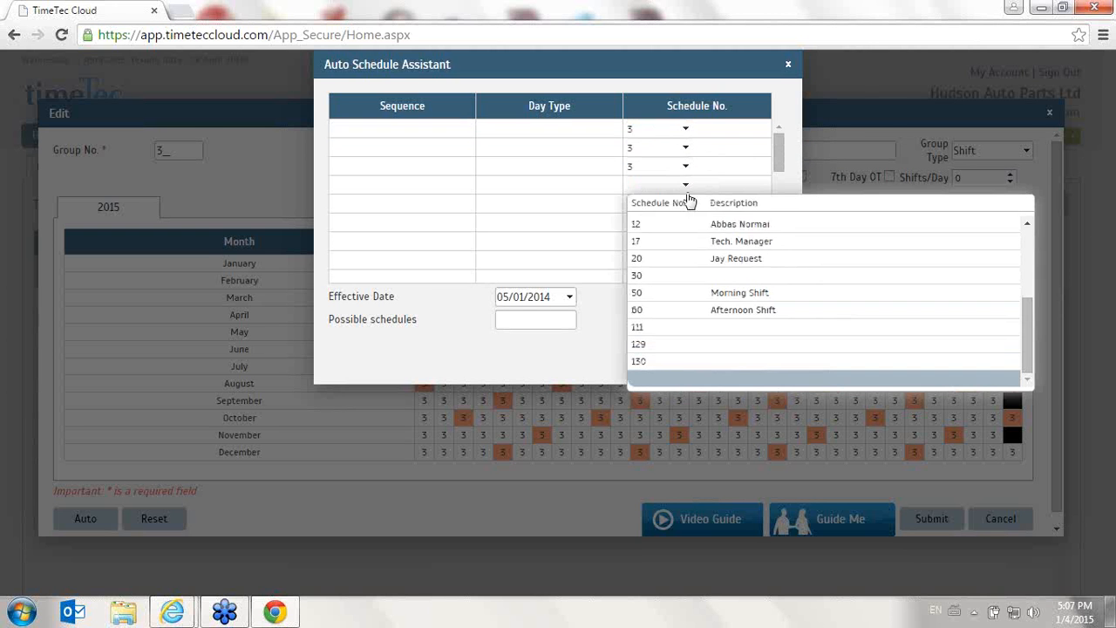
left_click(1026, 247)
left_click(663, 250)
left_click(645, 204)
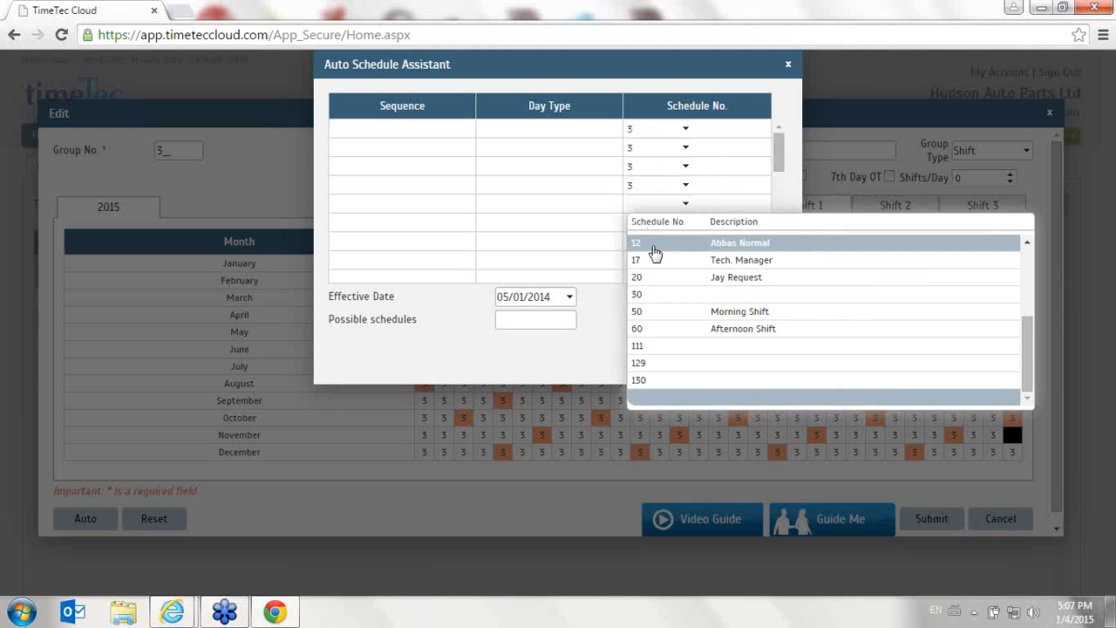
left_click(1026, 267)
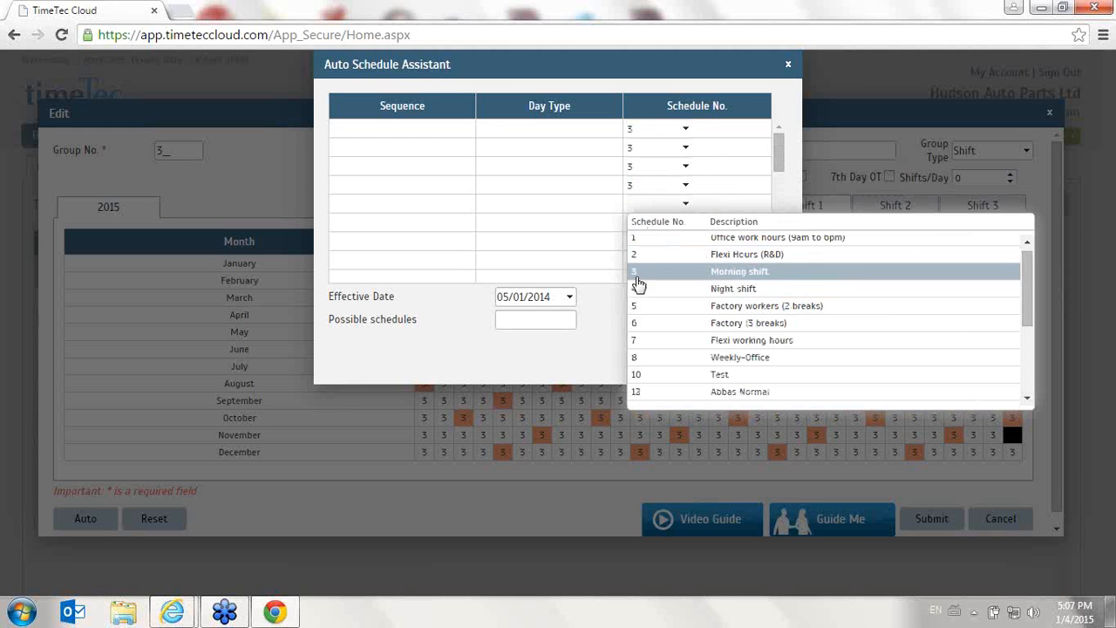
left_click(639, 277)
- Set sequence rows six through eight to schedule 4, Night shift
left_click(633, 225)
scroll(1012, 295, "up", 2)
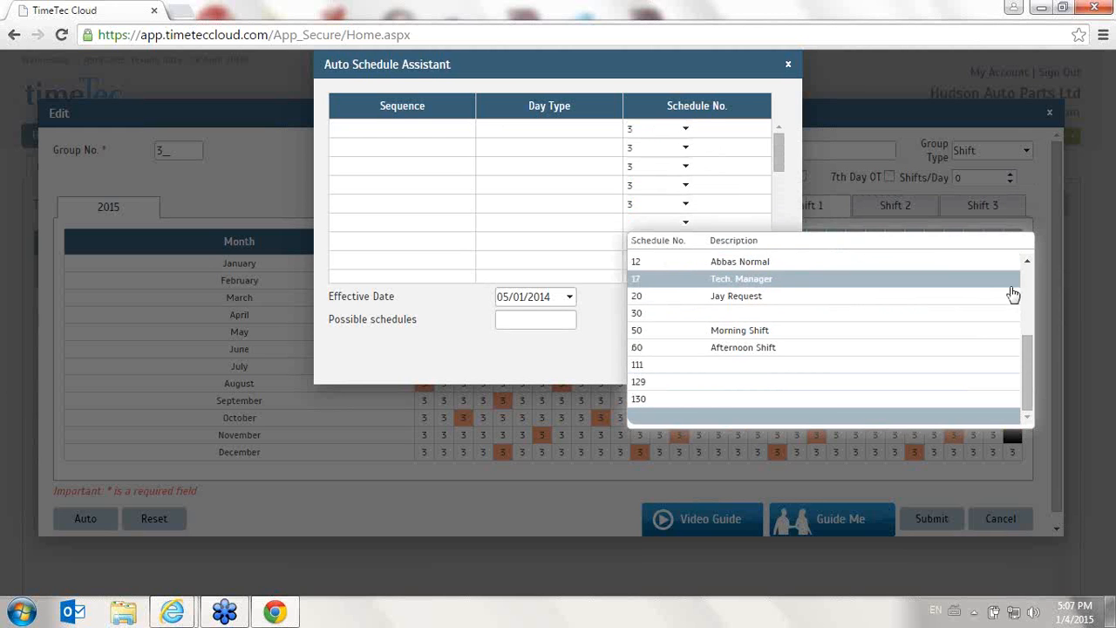
left_click(1026, 278)
left_click(683, 295)
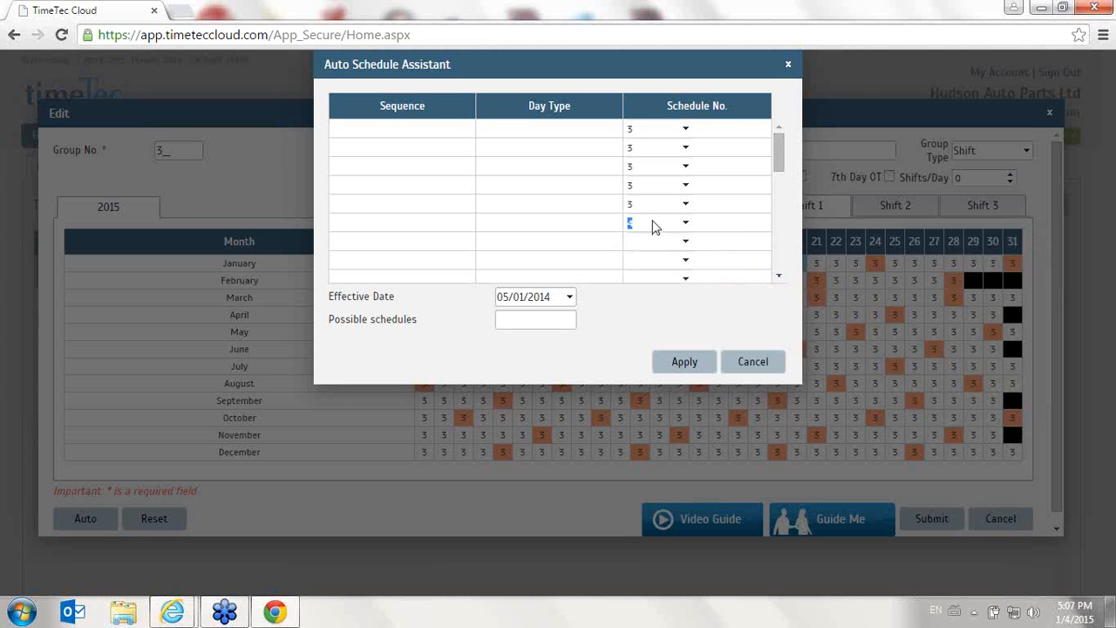
left_click(652, 223)
left_click(644, 229)
left_click(643, 239)
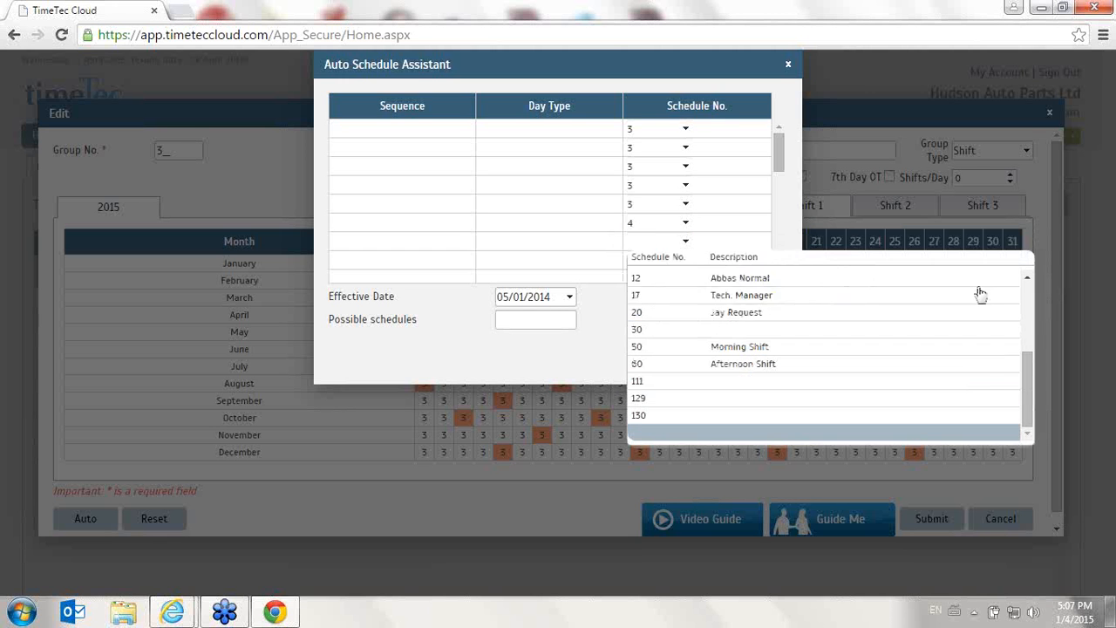
left_click(1029, 305)
left_click(715, 324)
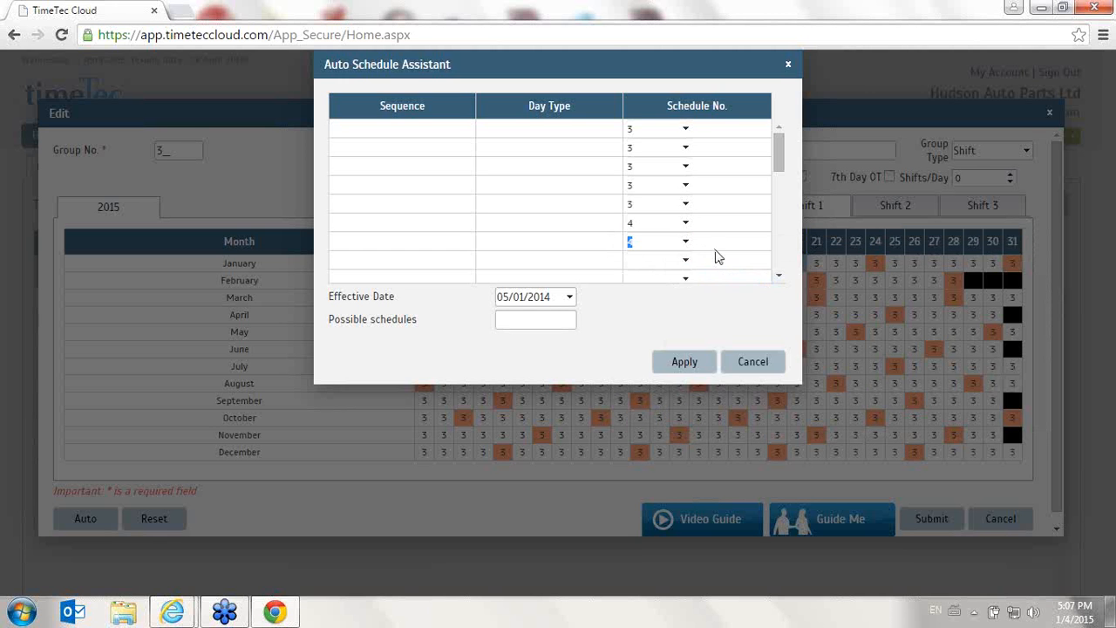
left_click(684, 260)
left_click(1025, 306)
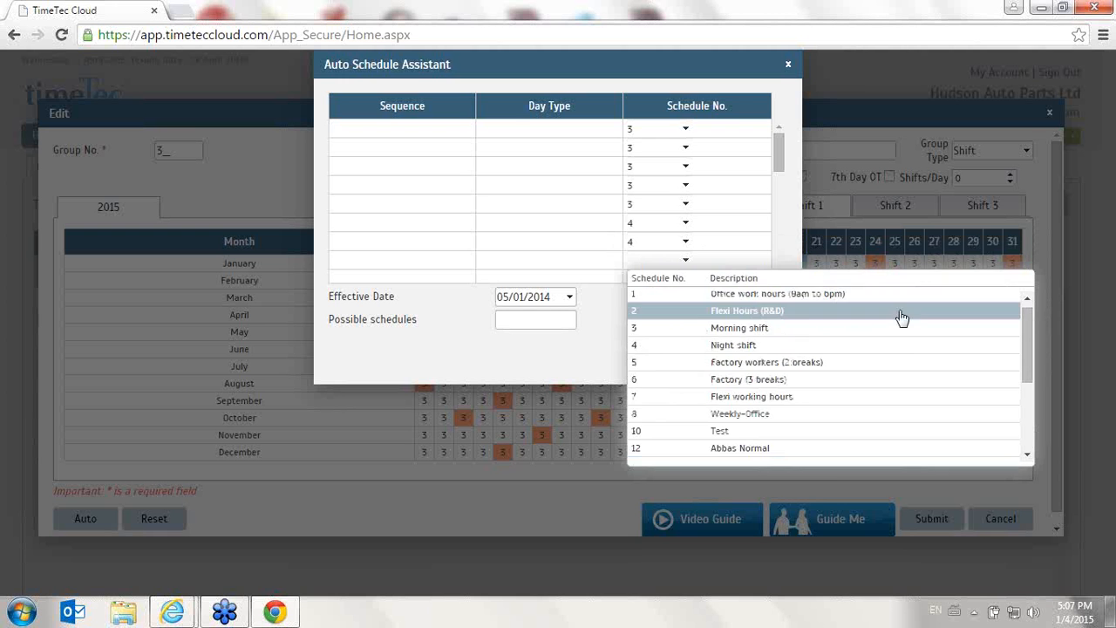
left_click(689, 345)
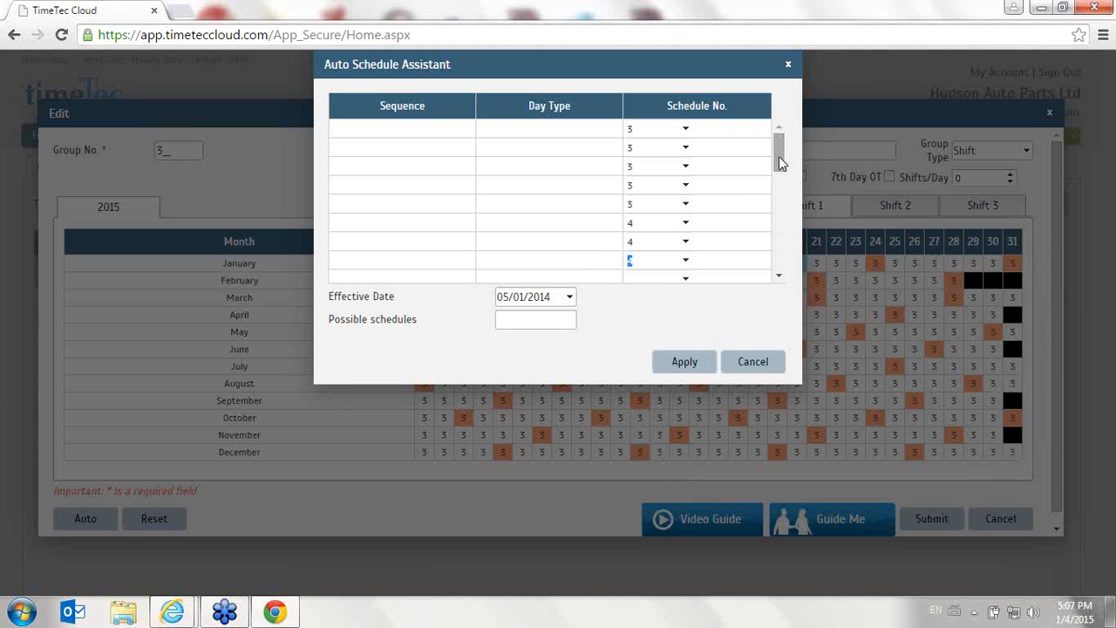
- Set sequence rows nine and ten to schedule 4 and apply the sequence
left_click(779, 276)
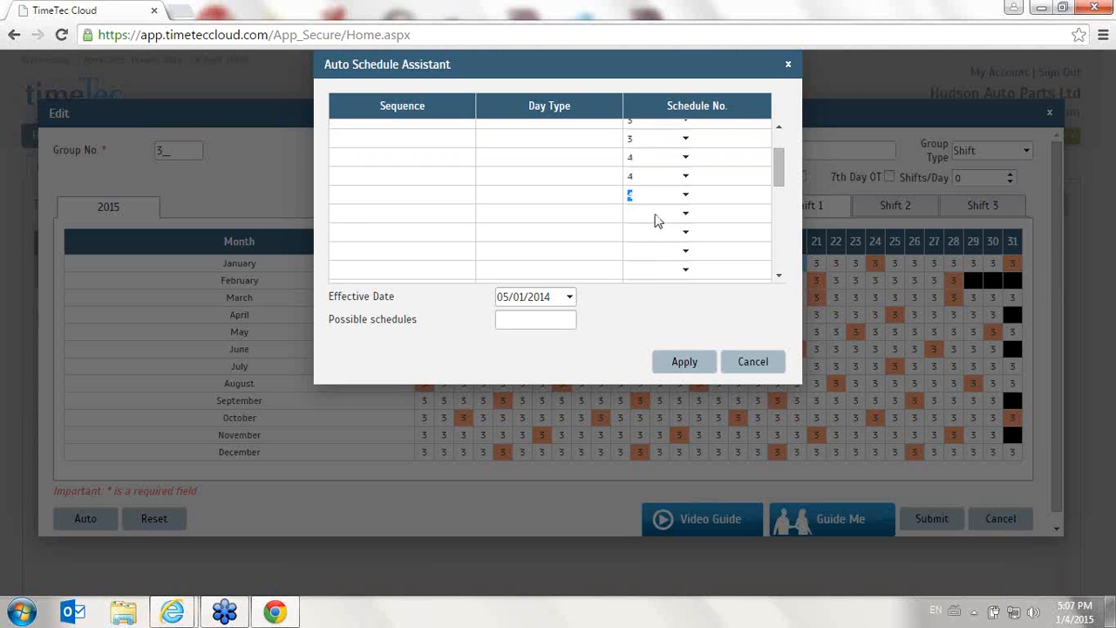
left_click(656, 217)
left_click(1029, 277)
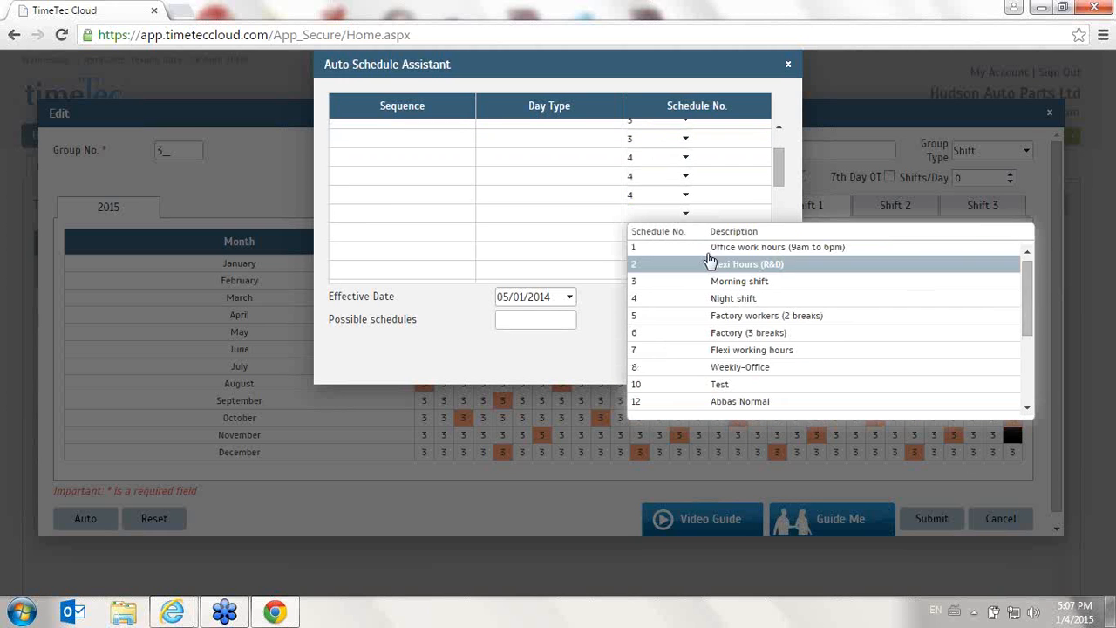
left_click(668, 301)
left_click(670, 237)
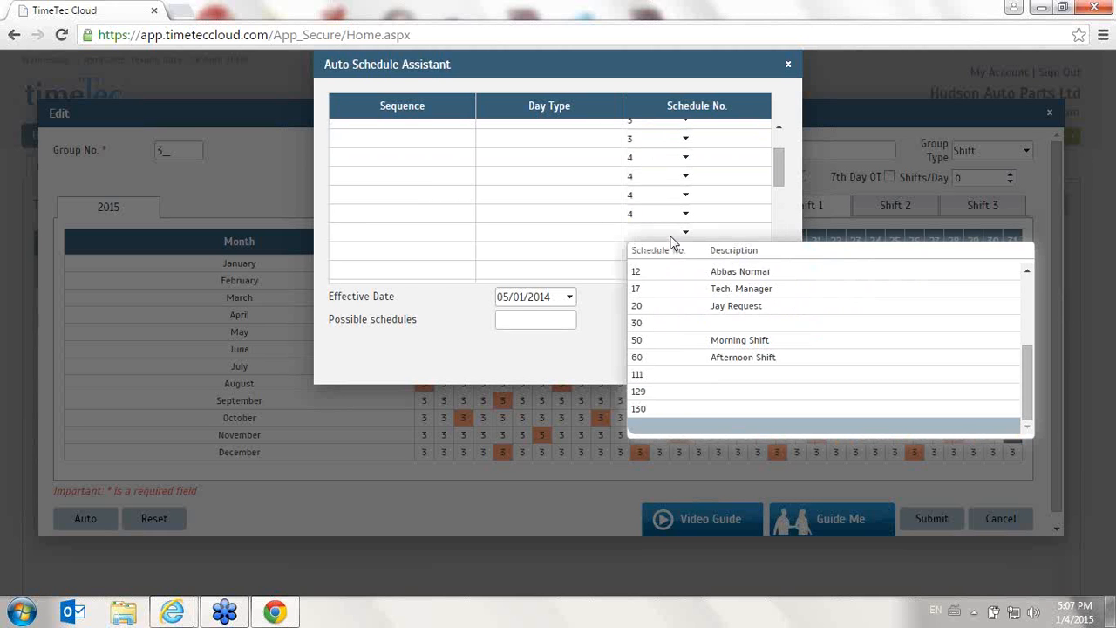
left_click(1029, 288)
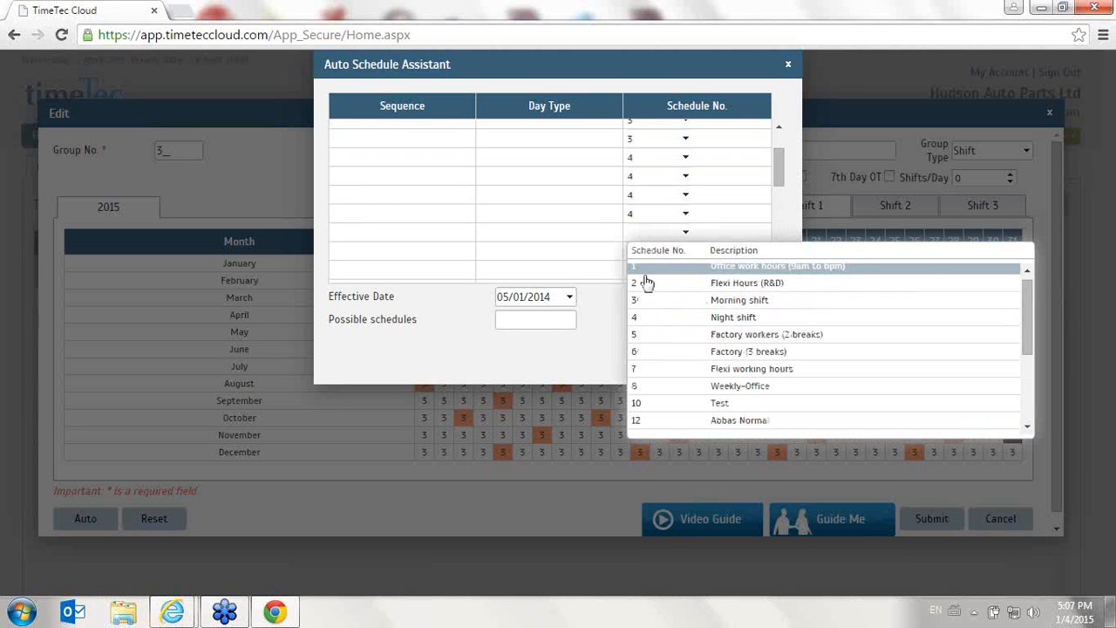
left_click(698, 317)
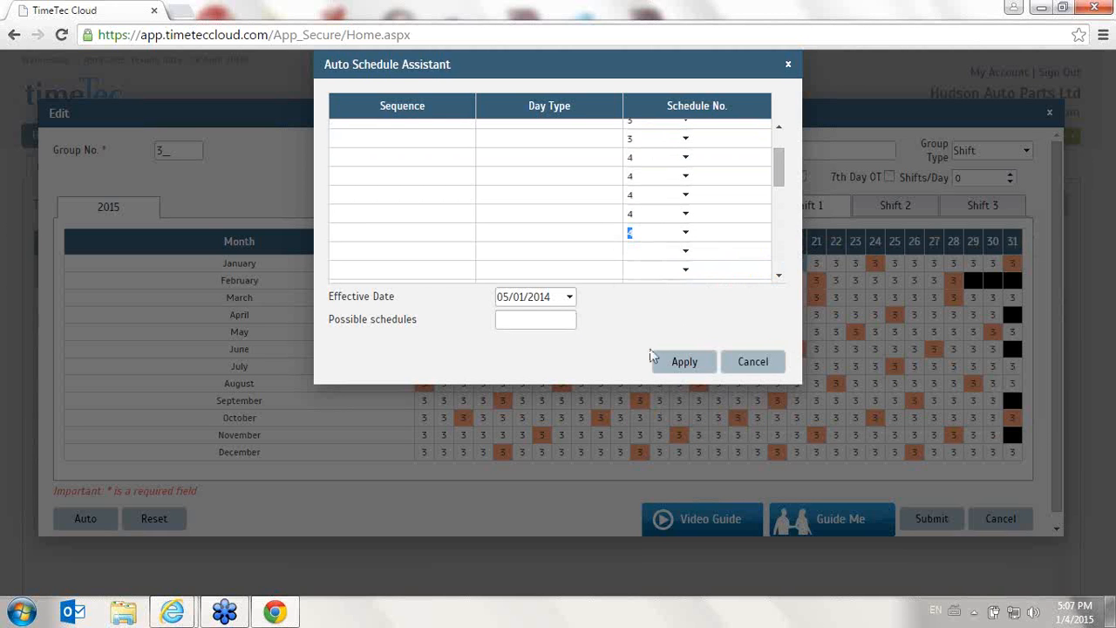
left_click(689, 361)
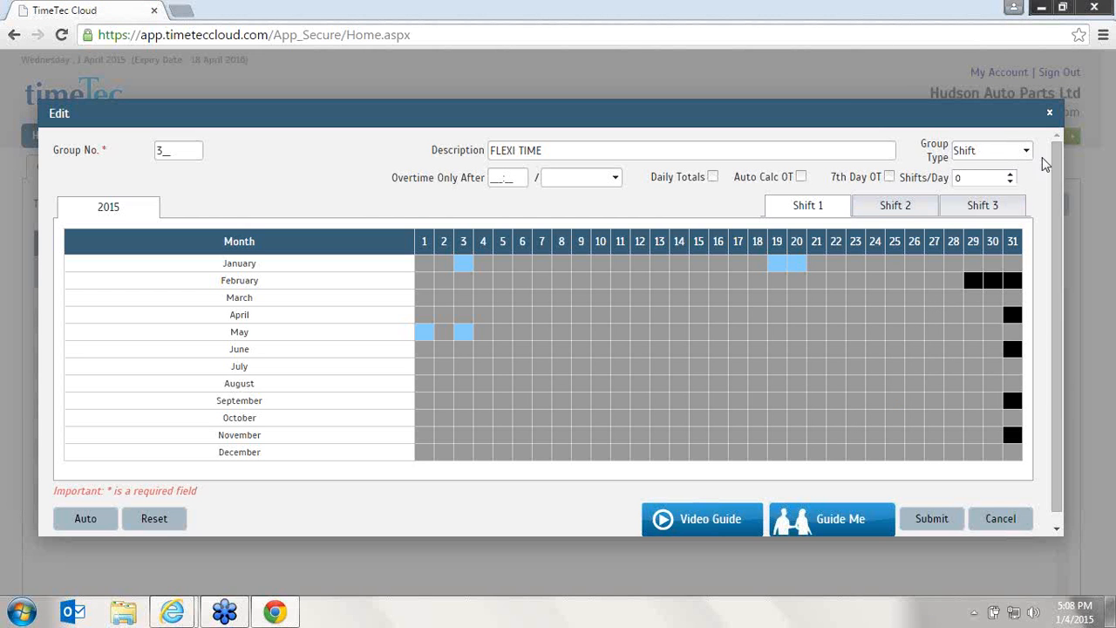
- View the Shift 3 calendar of the FLEXI TIME duty group
left_click(977, 209)
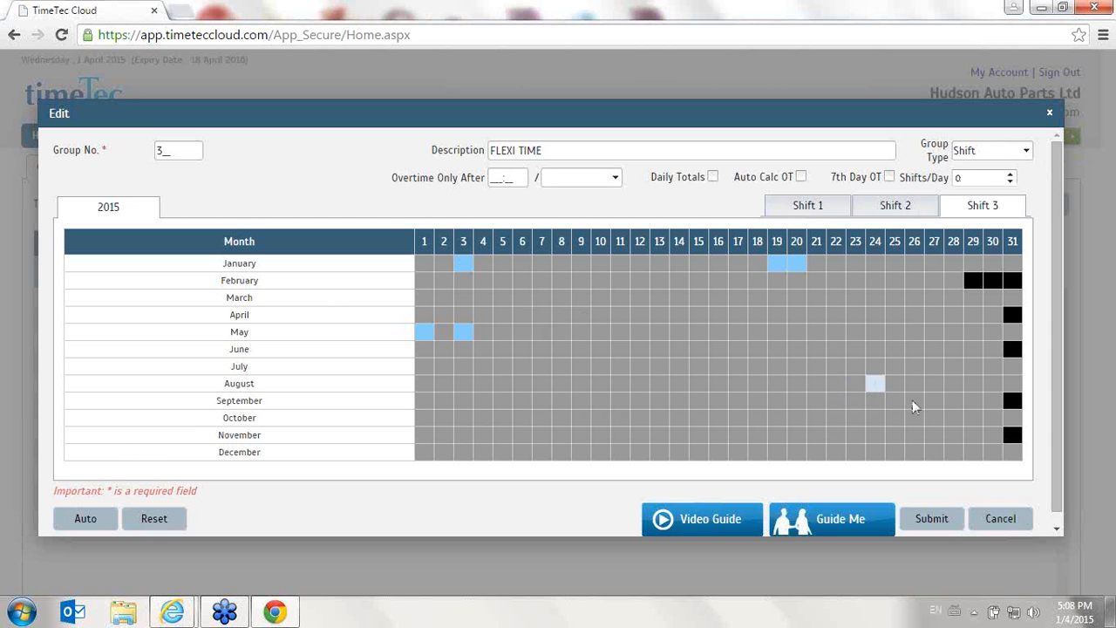
- Start adding a new duty group and open its Auto schedule assistant with the Weekly group type
left_click(1001, 520)
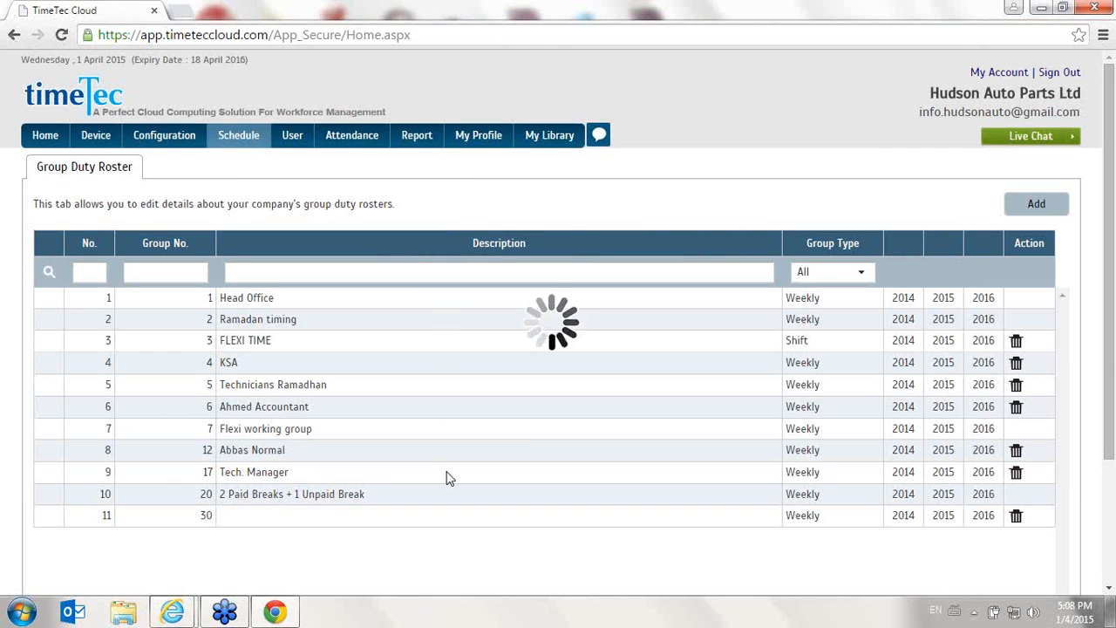
left_click(948, 433)
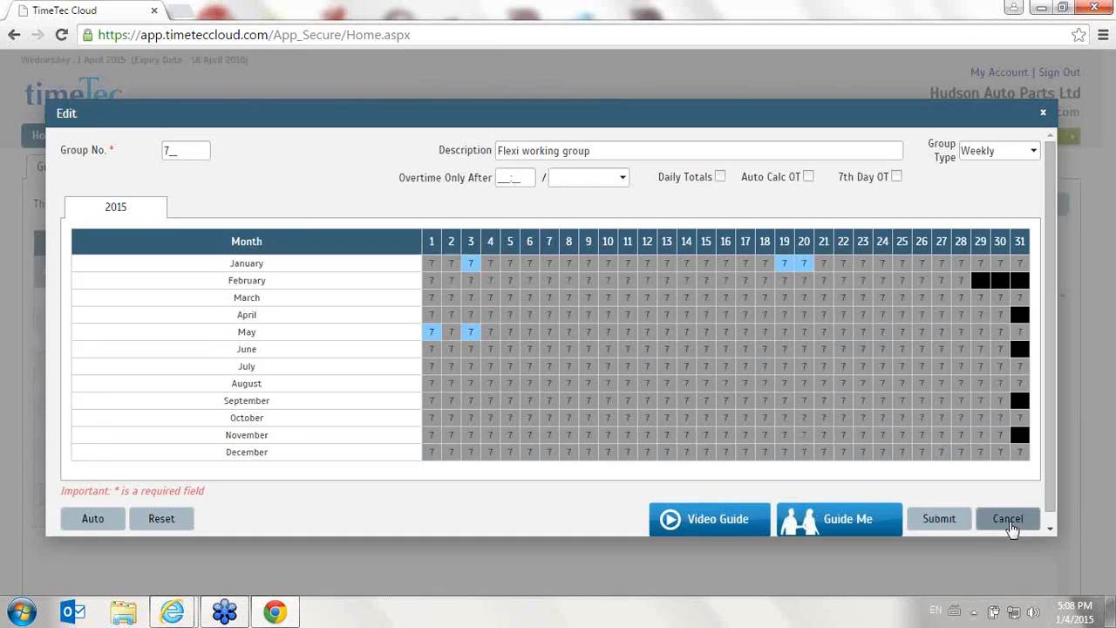
left_click(1008, 520)
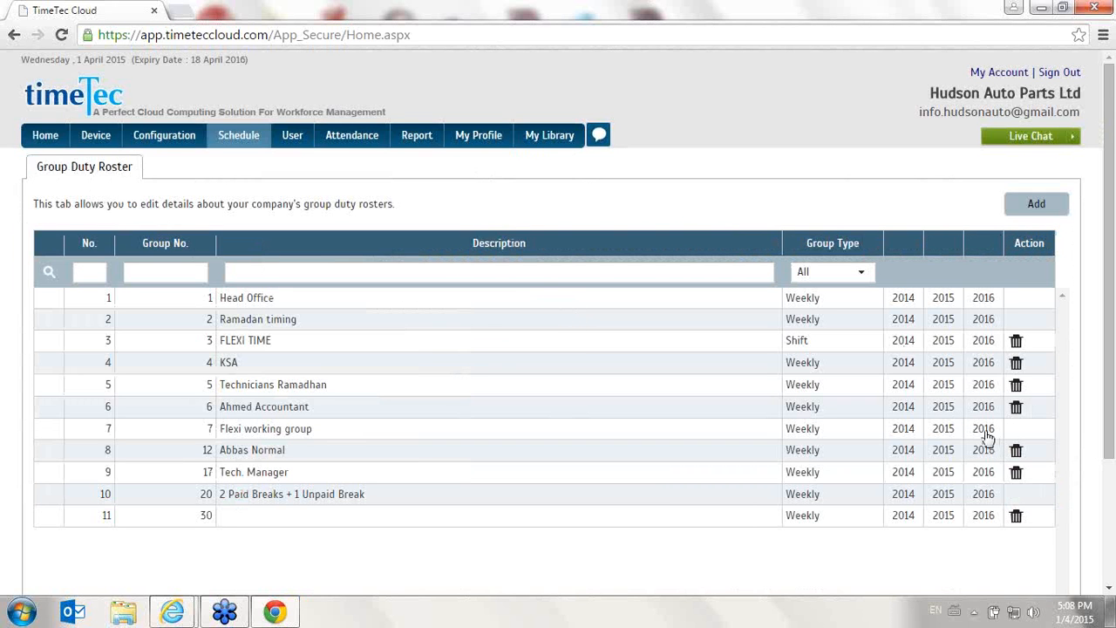
left_click(1034, 204)
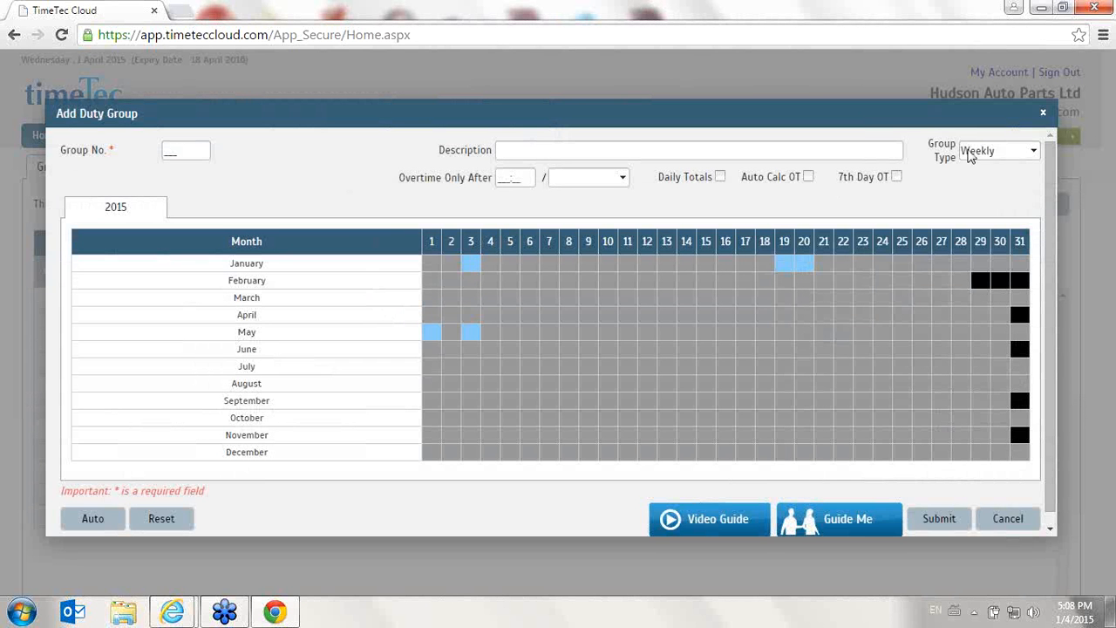
left_click(998, 151)
left_click(988, 185)
left_click(994, 155)
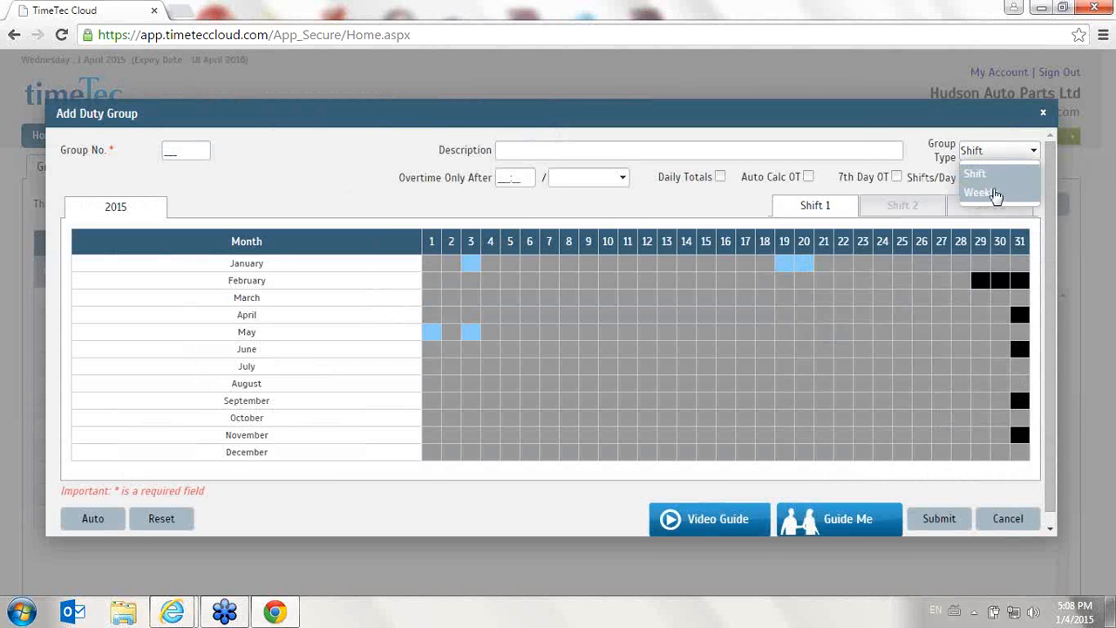
left_click(987, 168)
left_click(113, 521)
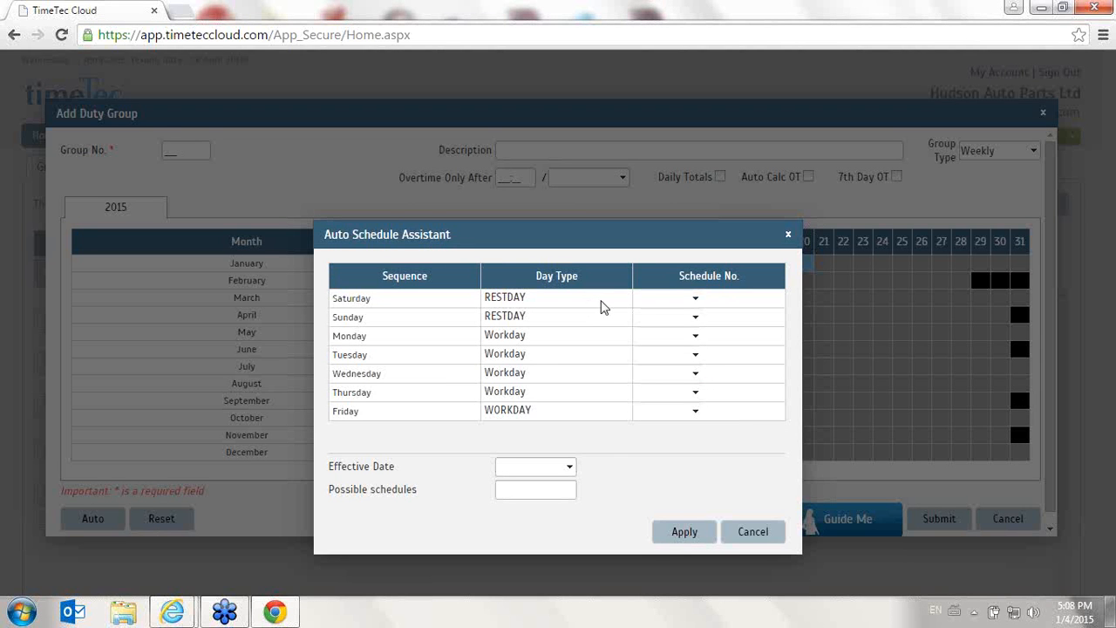
left_click(750, 532)
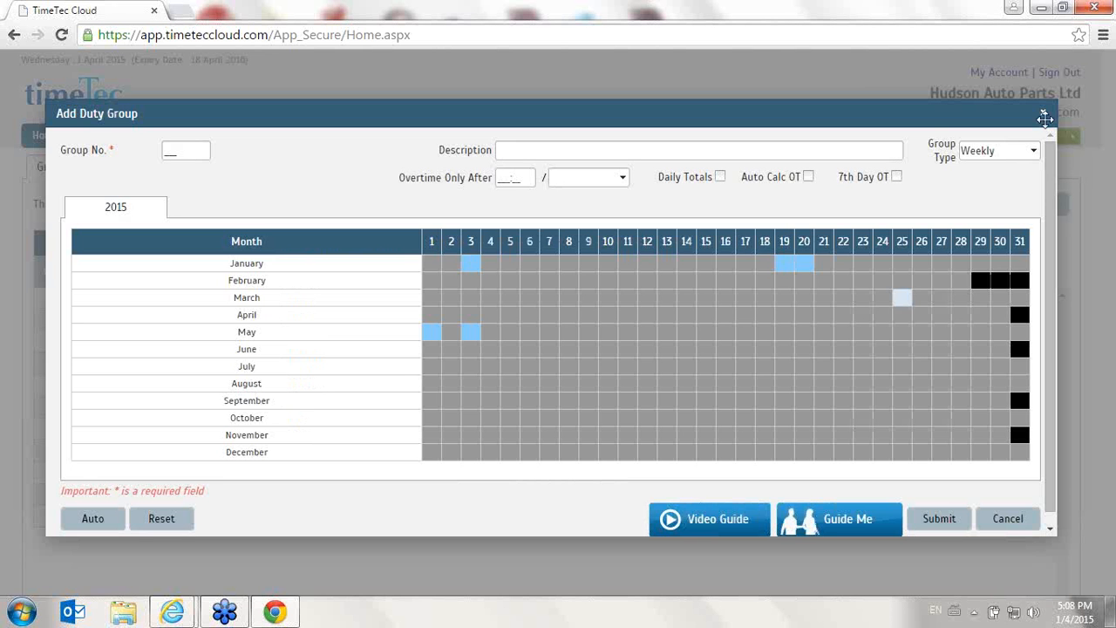
- Switch the new group to the Shift type, open the Auto schedule assistant, and cancel the new group
left_click(1023, 157)
left_click(1009, 180)
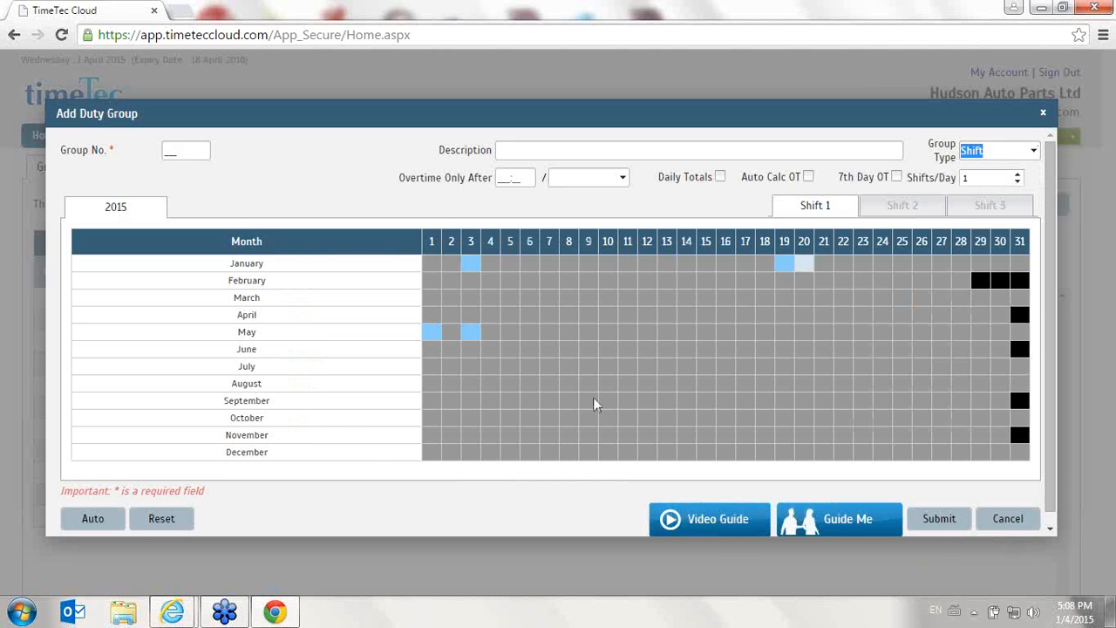
left_click(92, 519)
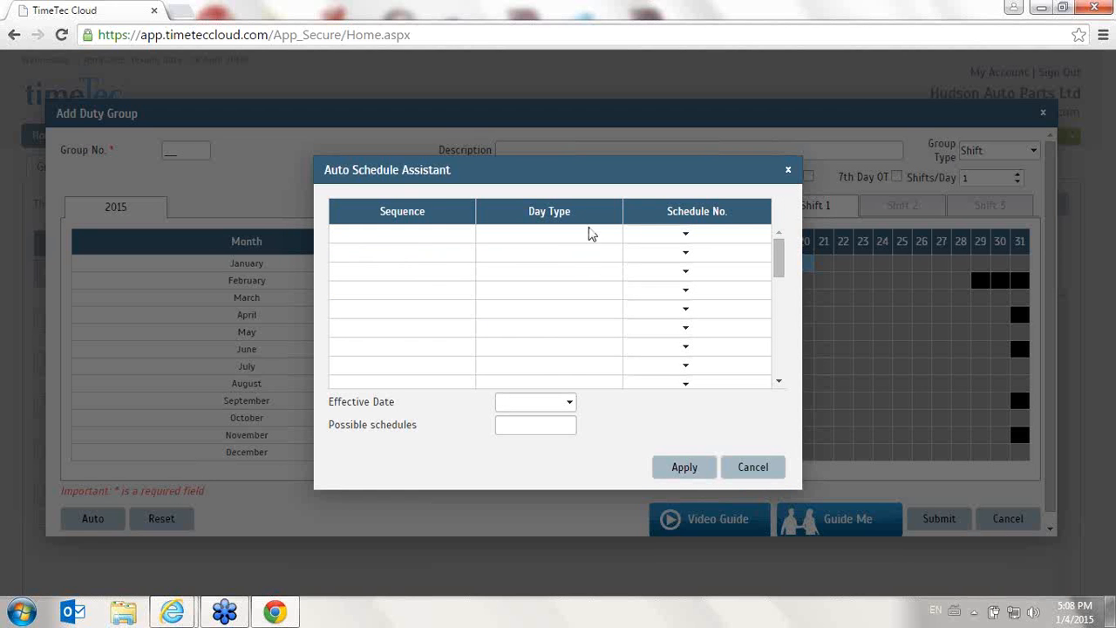
left_click(640, 260)
double_click(597, 242)
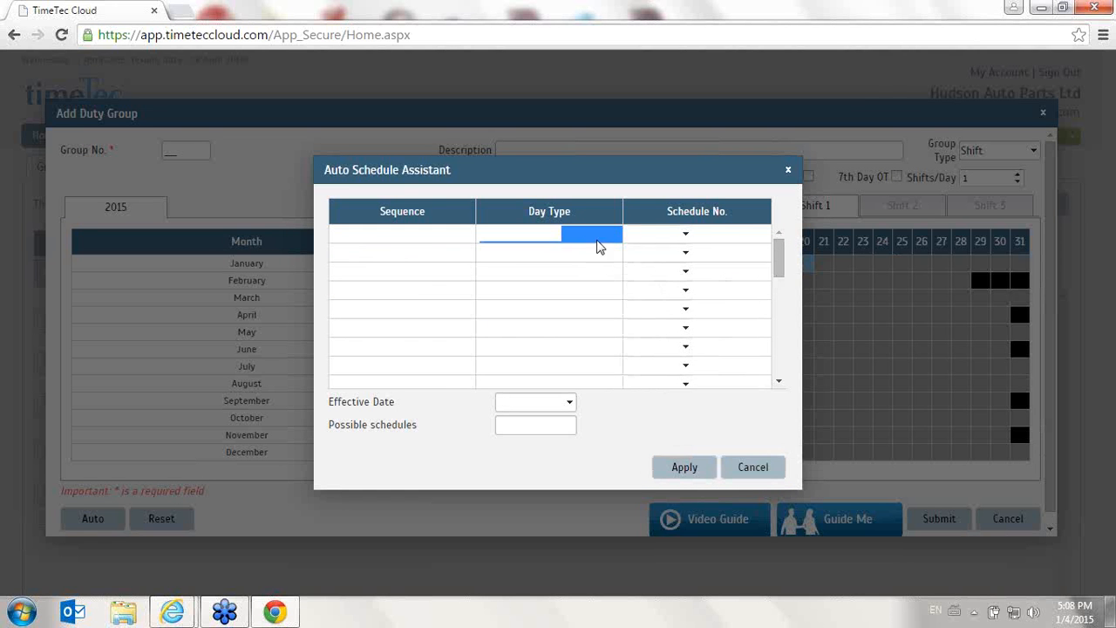
left_click(685, 235)
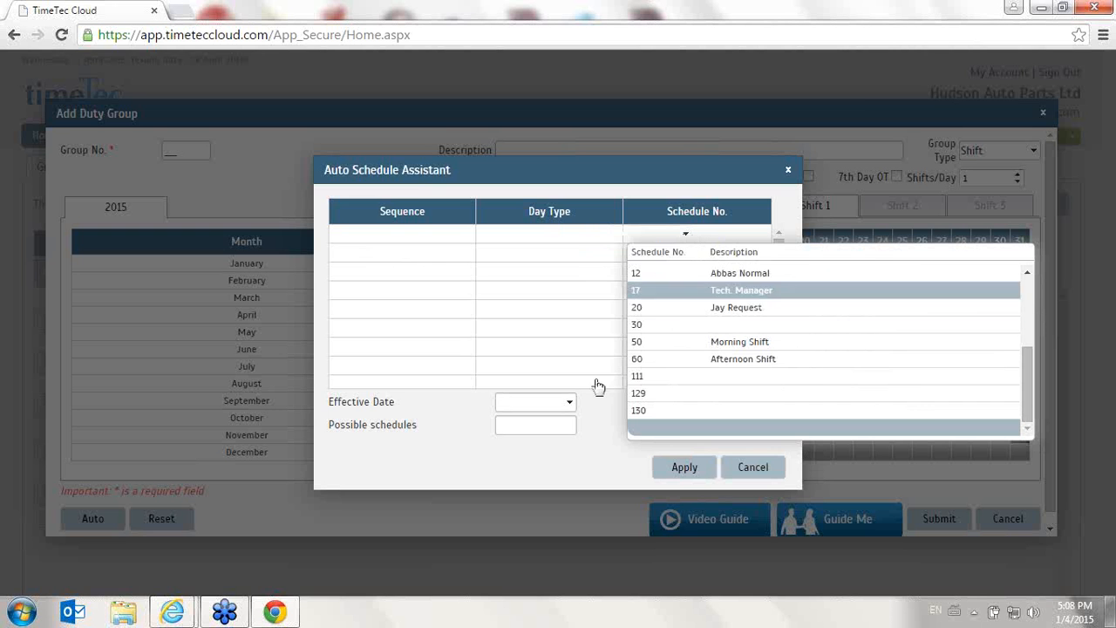
left_click(754, 468)
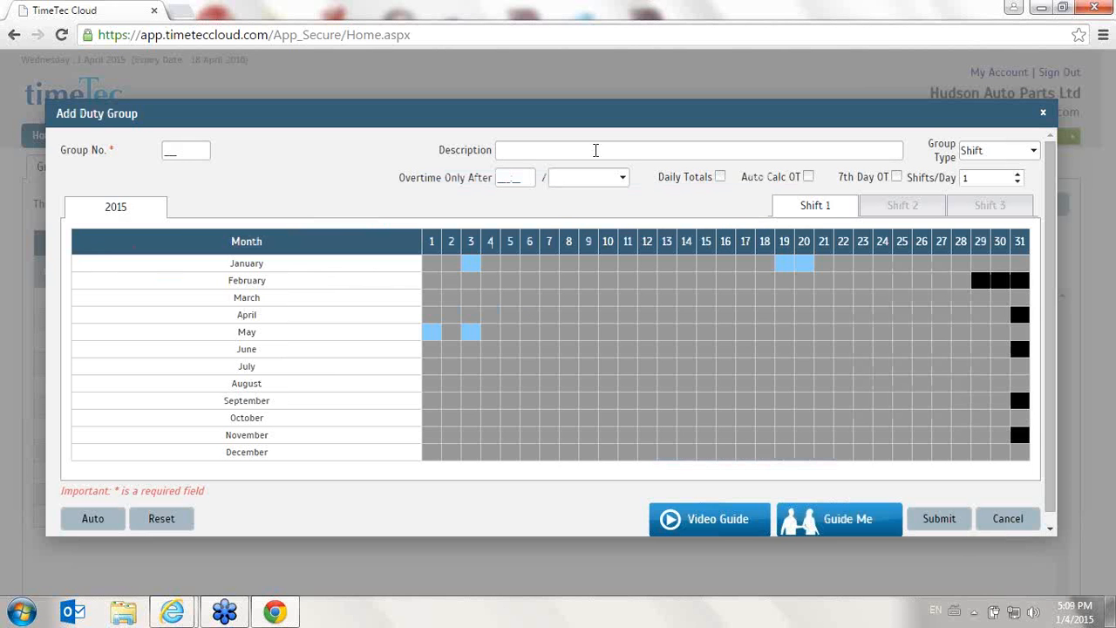
left_click(1002, 523)
- Change 14 June 2015 in the FLEXI TIME group's calendar to schedule 4 and close the group editor
scroll(428, 436, "down", 1)
scroll(428, 436, "up", 1)
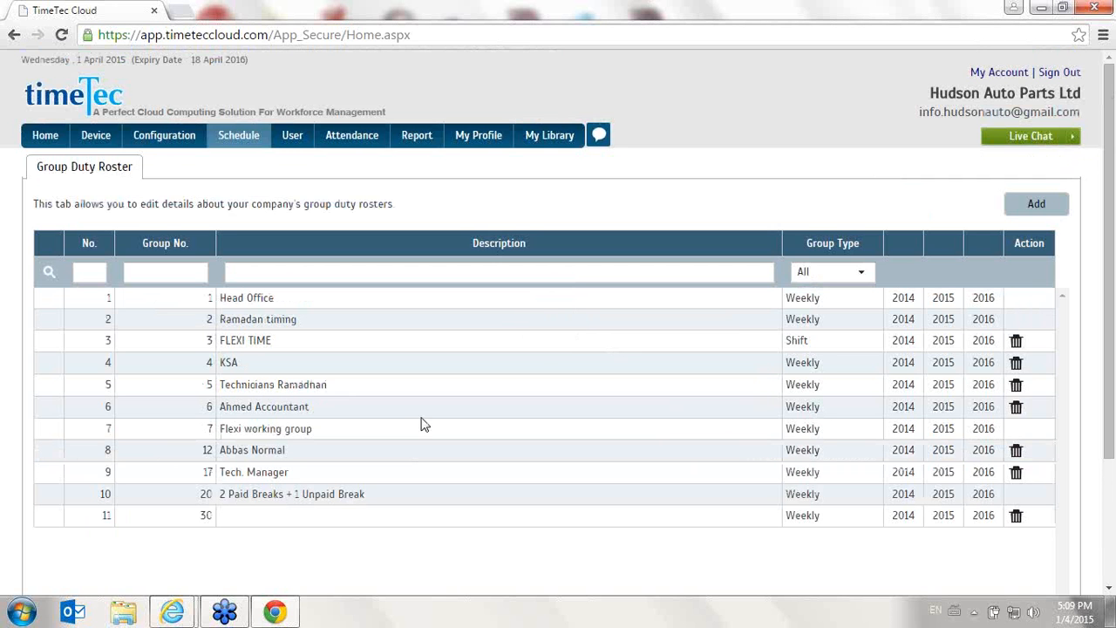
left_click(944, 341)
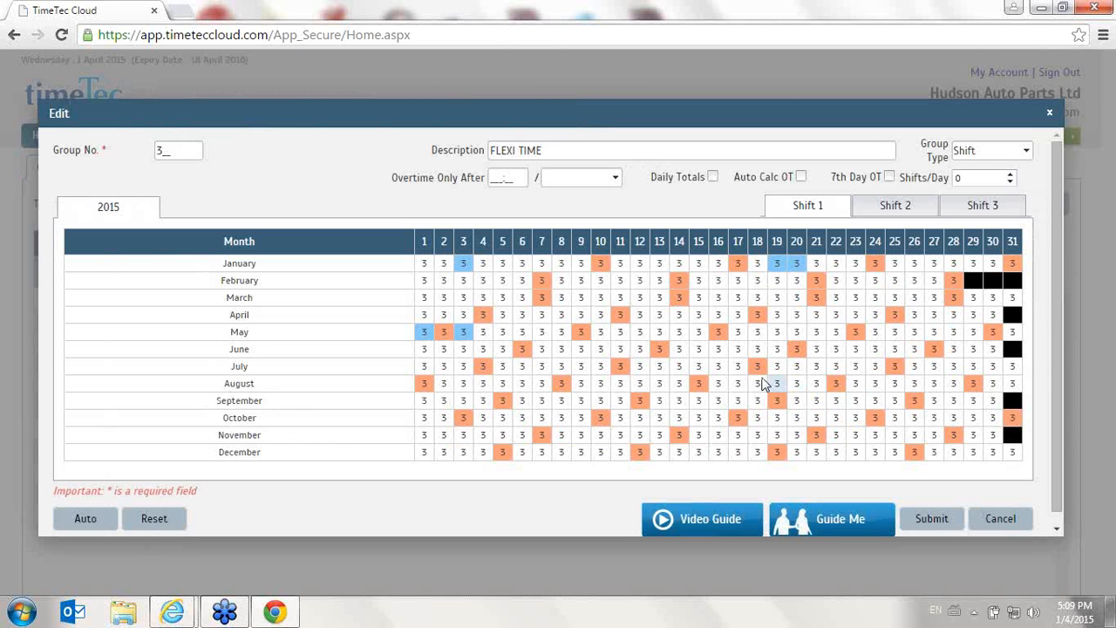
left_click(681, 352)
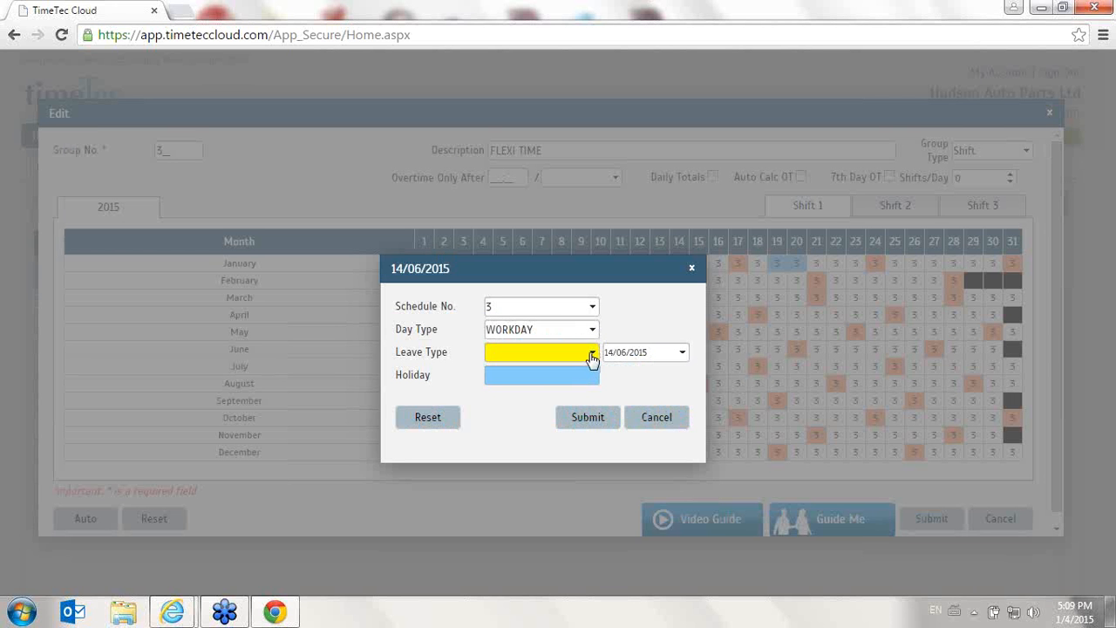
left_click(591, 332)
left_click(591, 334)
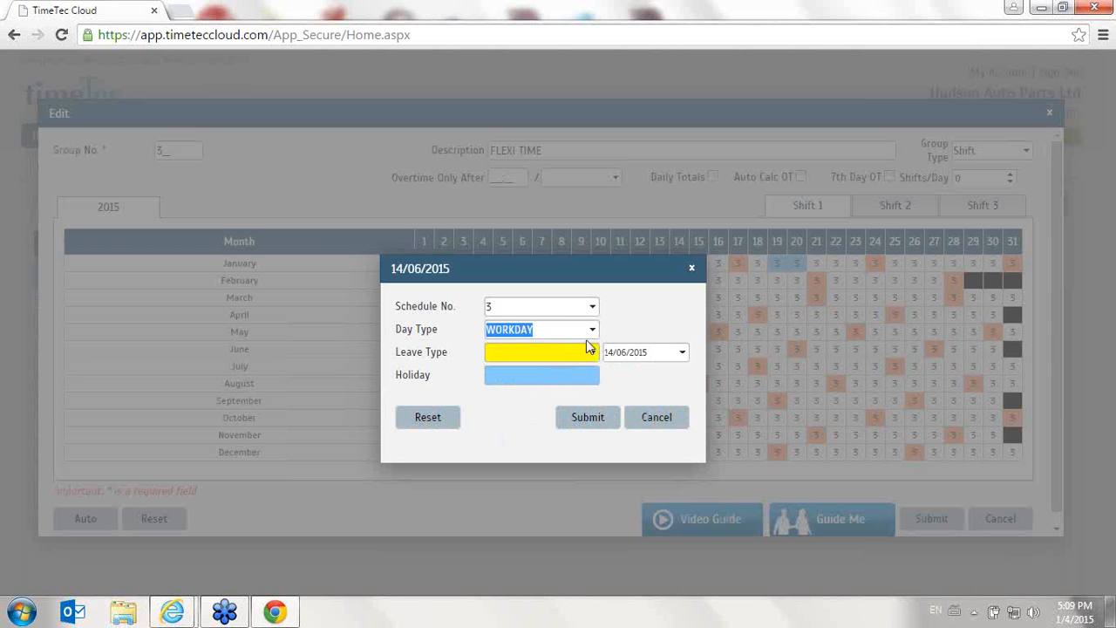
left_click(585, 307)
left_click(541, 401)
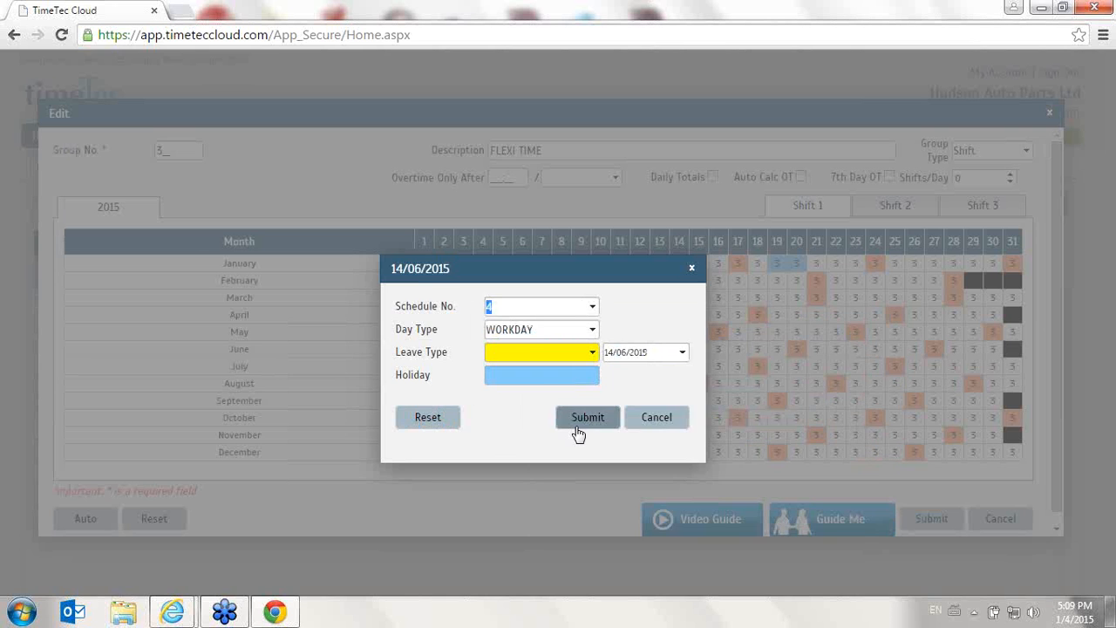
left_click(580, 417)
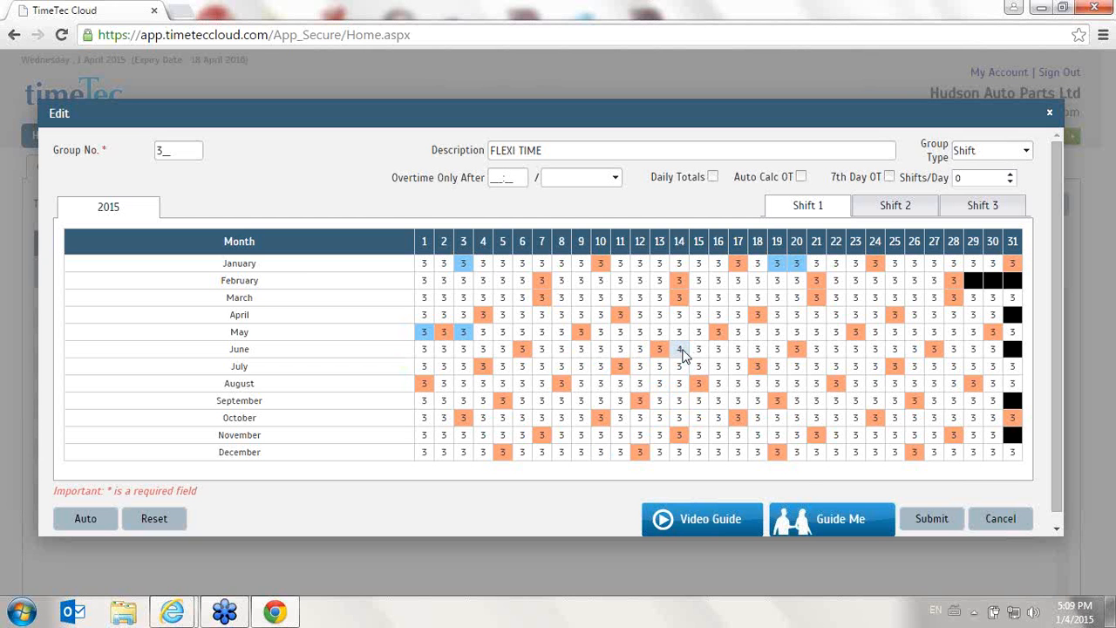
left_click(1025, 521)
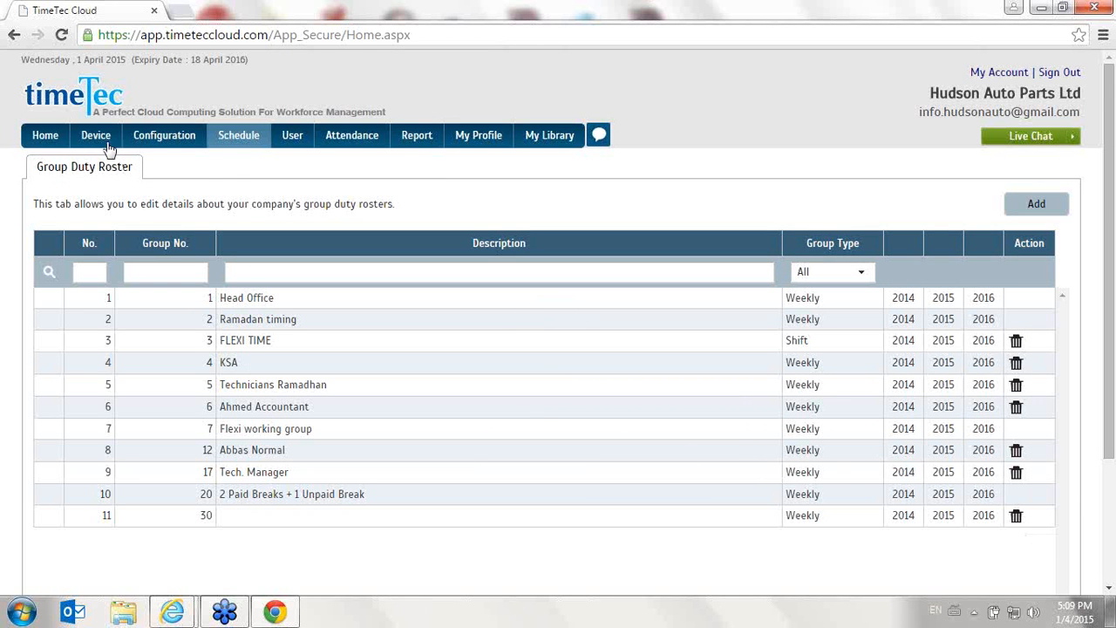
- In the User Duty Planner, mark 8 February 2015 as EID Holiday leave in a user's 2015 roster and submit
mouse_move(249, 145)
left_click(252, 202)
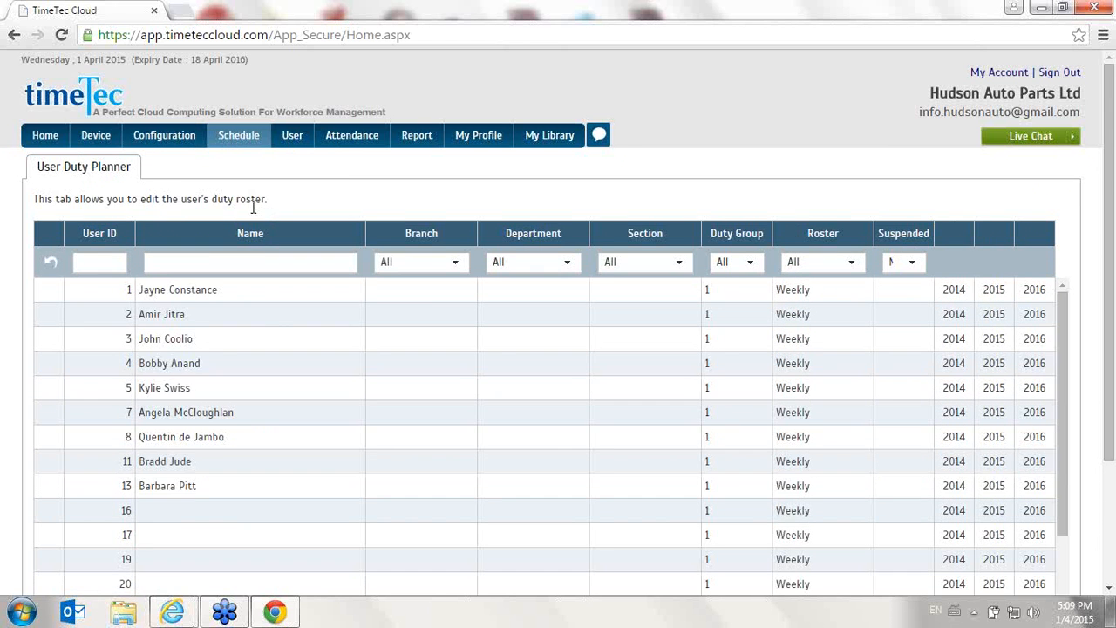
scroll(279, 276, "down", 3)
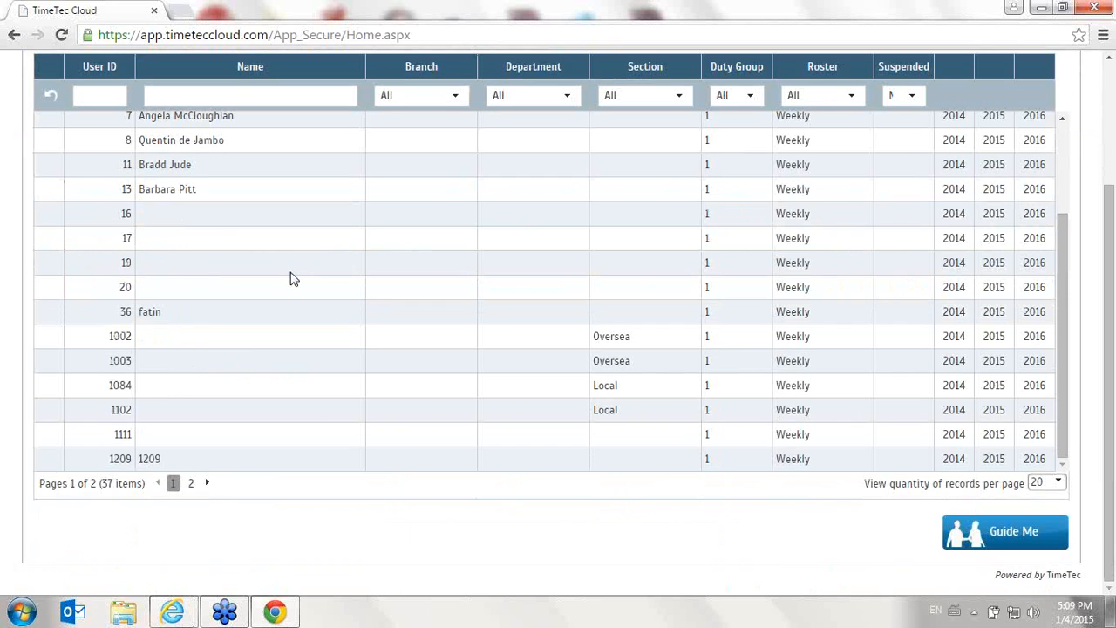
scroll(293, 279, "up", 3)
mouse_move(229, 144)
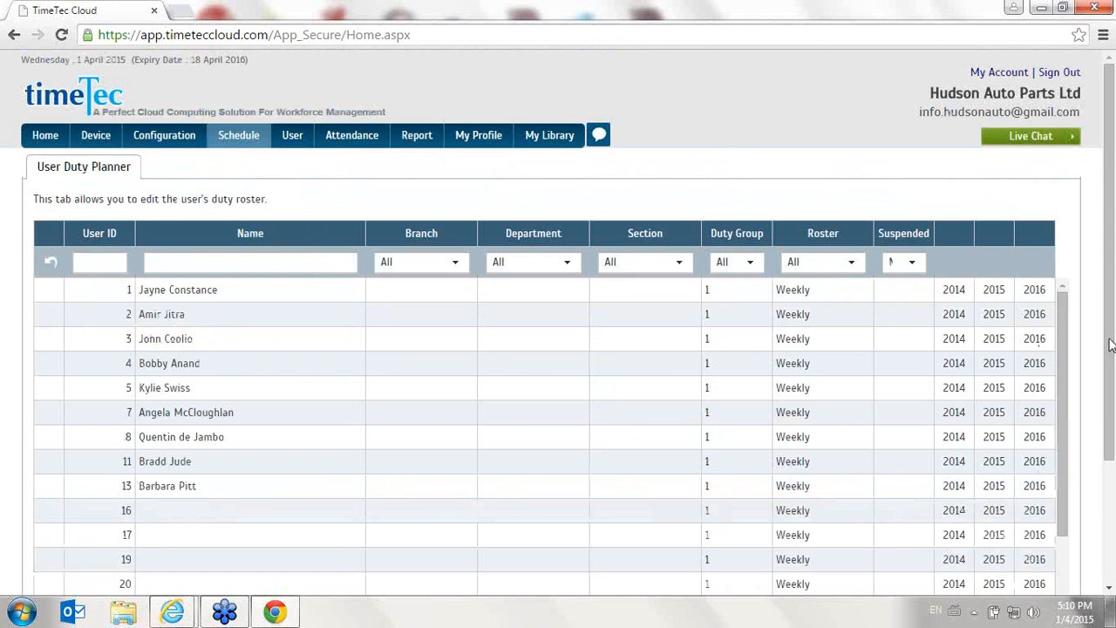
left_click_drag(1068, 316, 1065, 342)
left_click(999, 451)
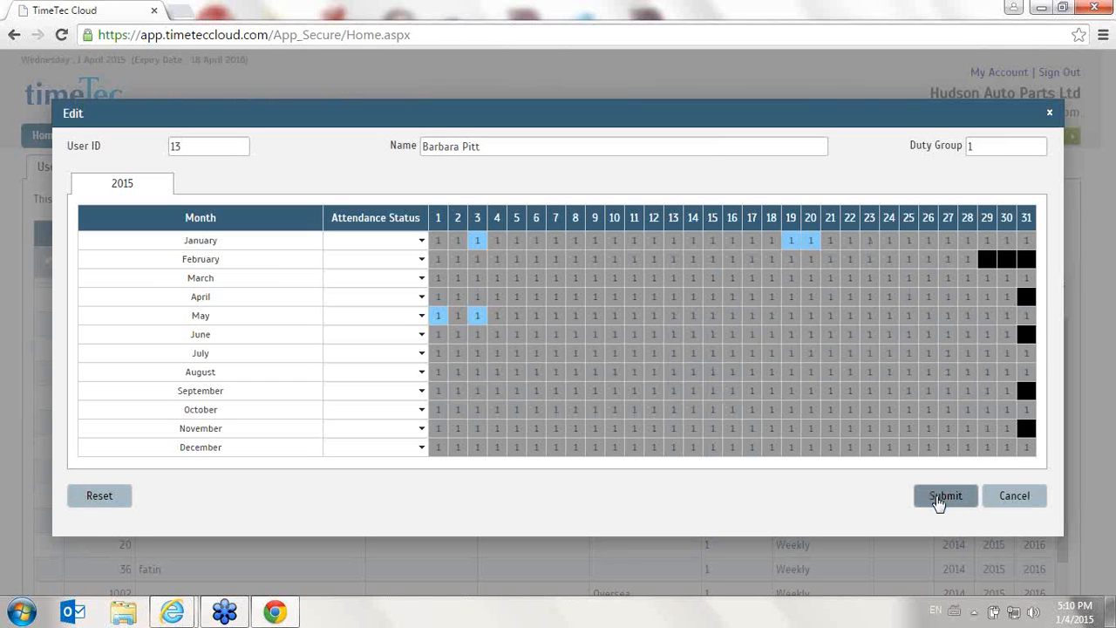
left_click_drag(822, 250, 362, 420)
left_click(465, 522)
left_click(579, 262)
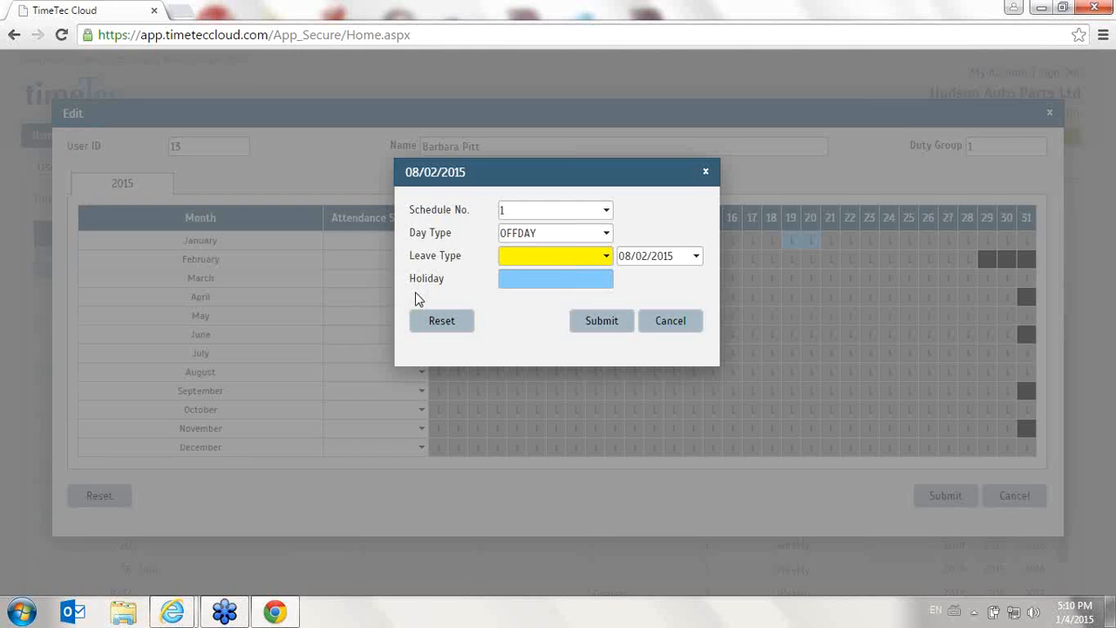
left_click(604, 259)
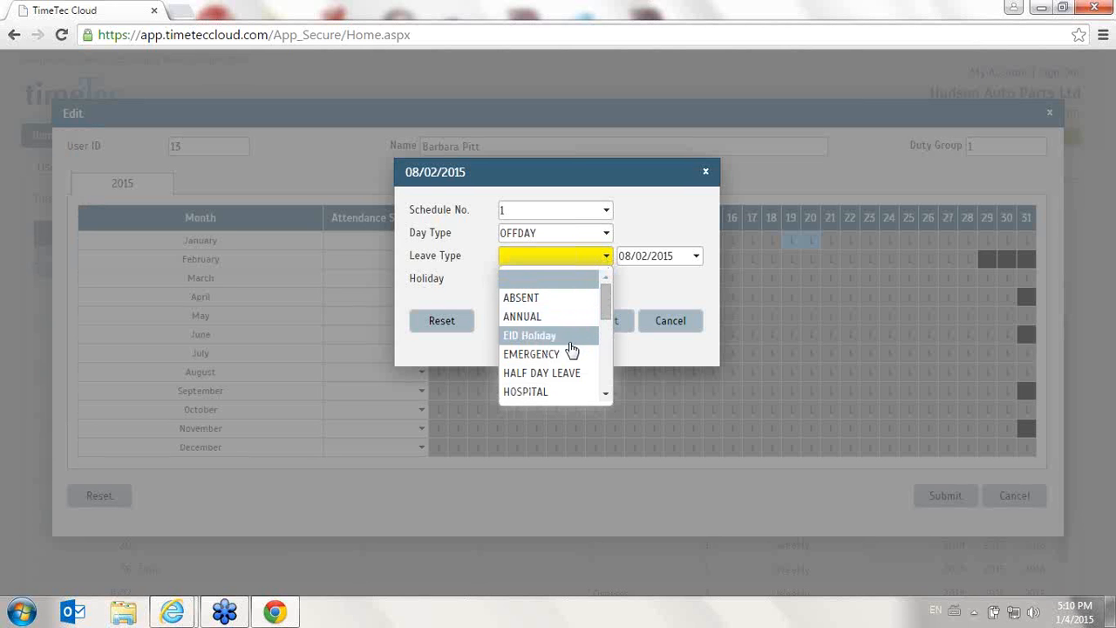
left_click(574, 336)
left_click(598, 322)
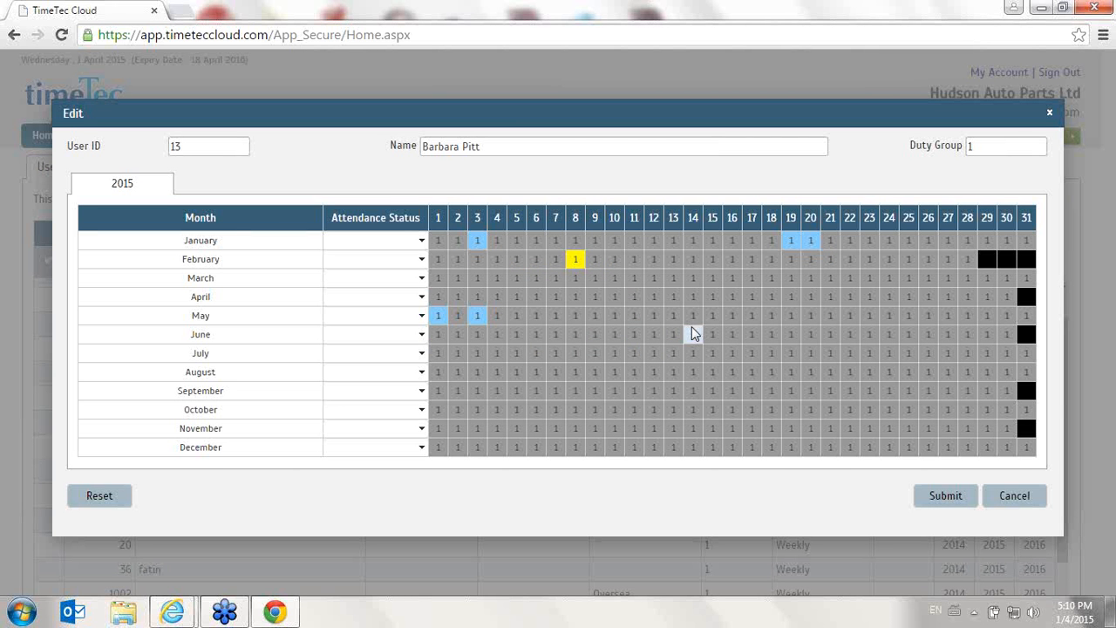
left_click(947, 496)
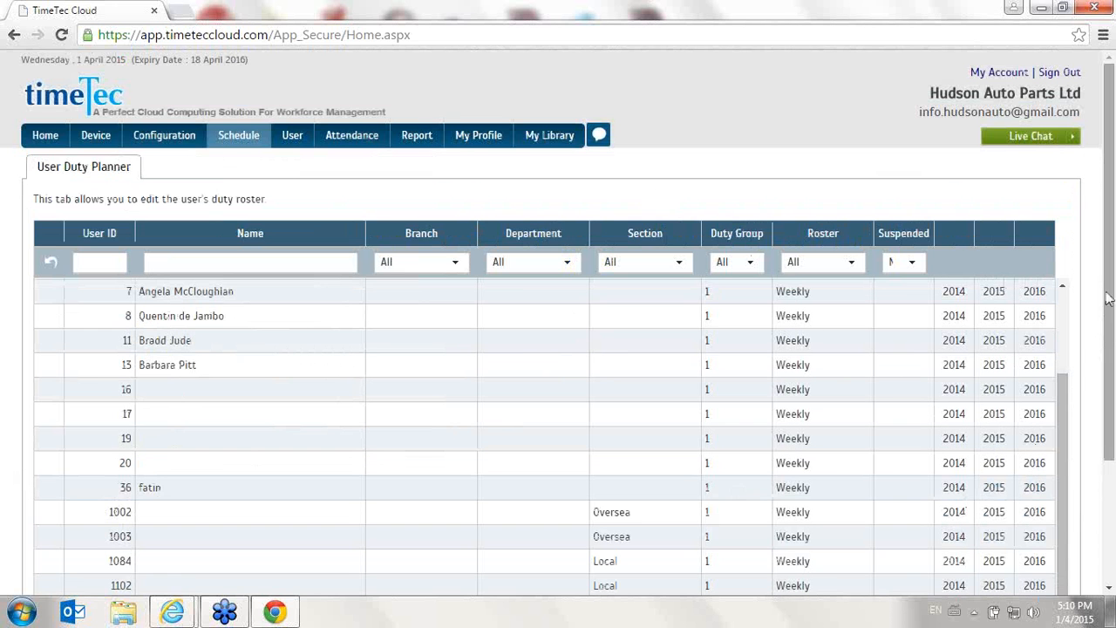
- Open the Company Holiday / Leave list and open the Head office's 2015 holiday calendar
mouse_move(231, 144)
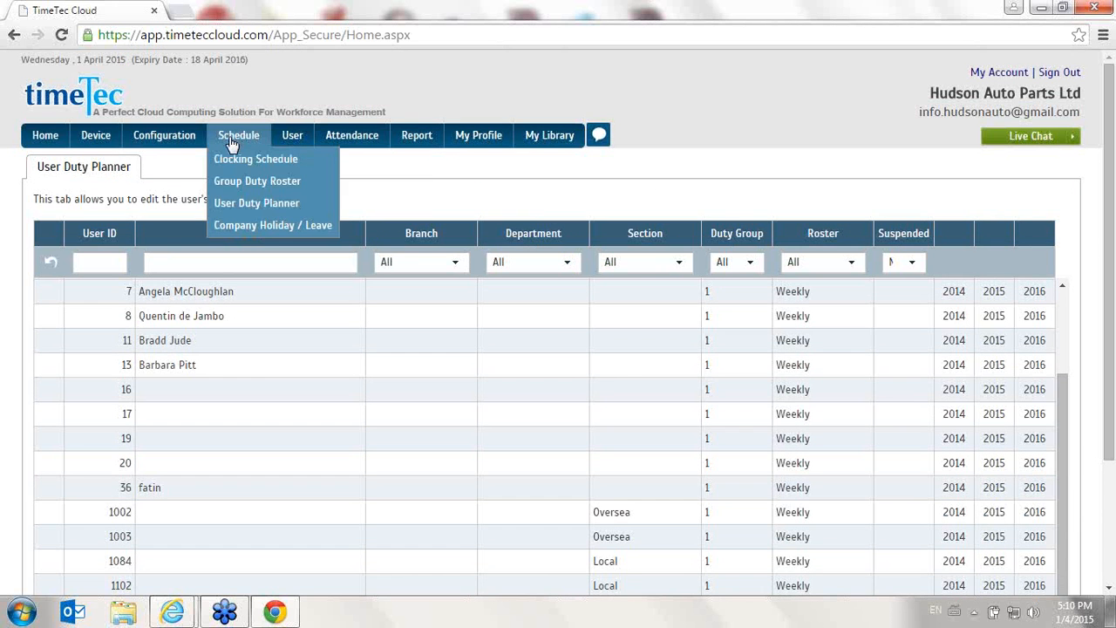
left_click(272, 226)
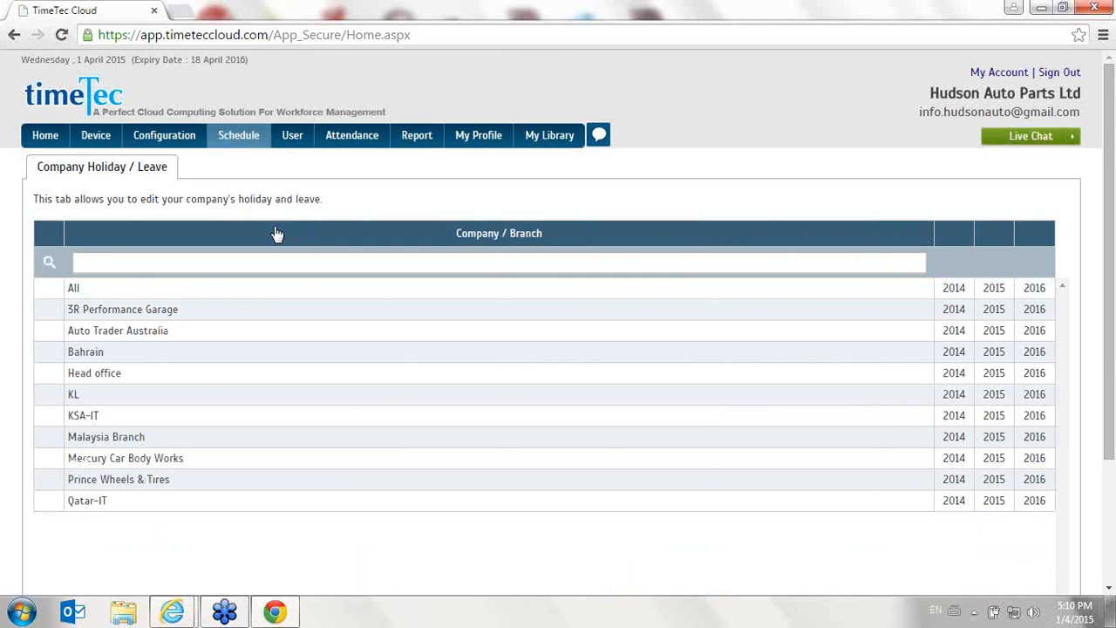
scroll(273, 236, "down", 1)
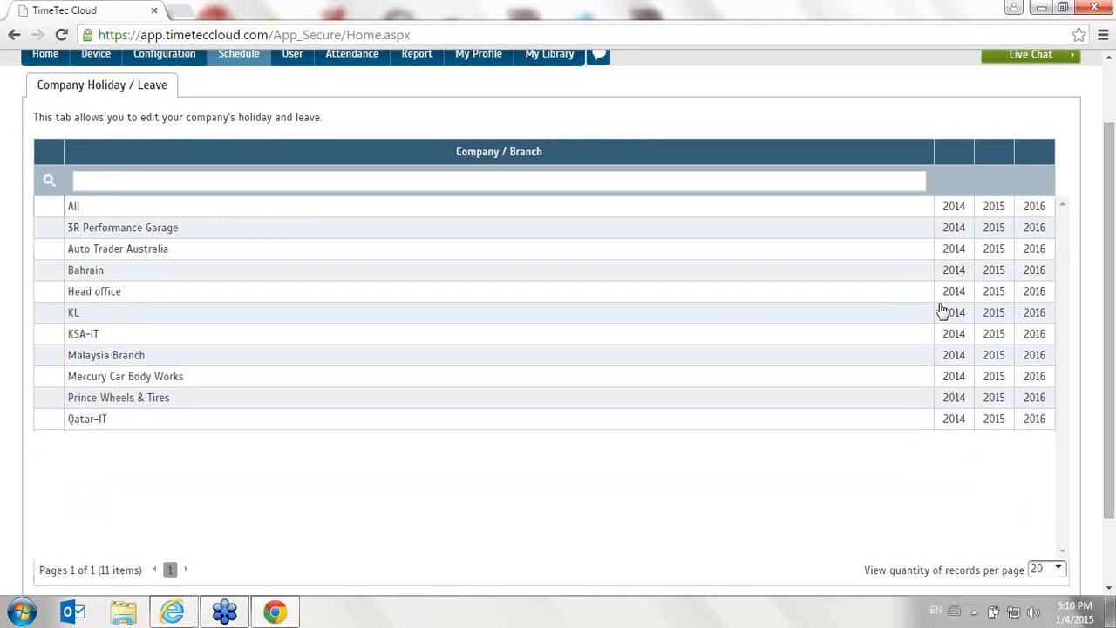
left_click(1005, 295)
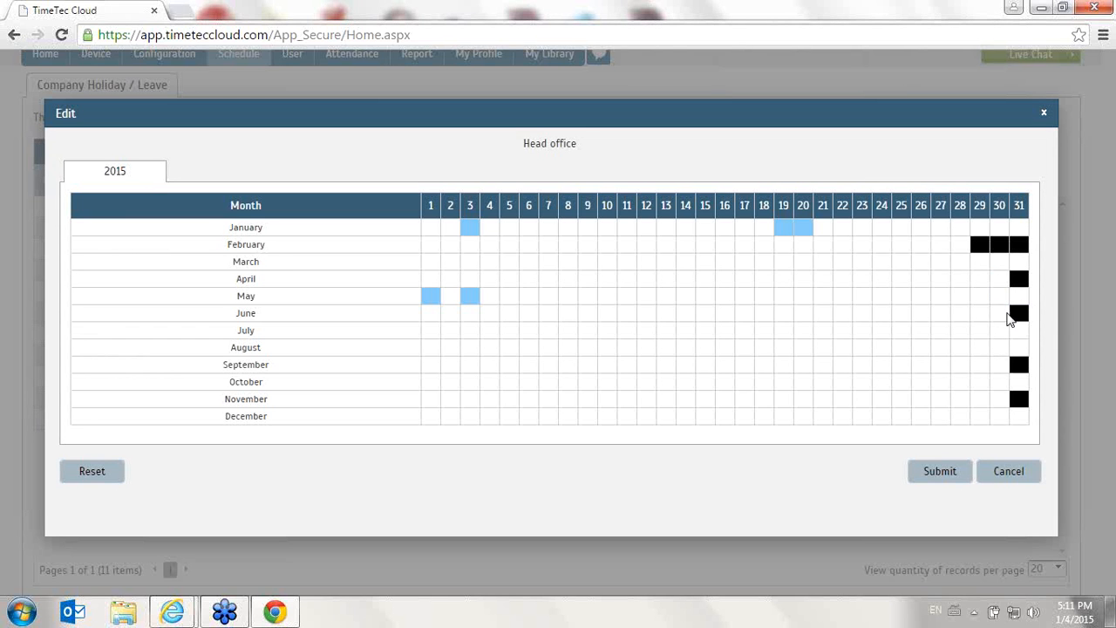
- Mark 10 to 13 September 2015 as ANNUAL leave in the Head office calendar and close the calendar editor
left_click(601, 369)
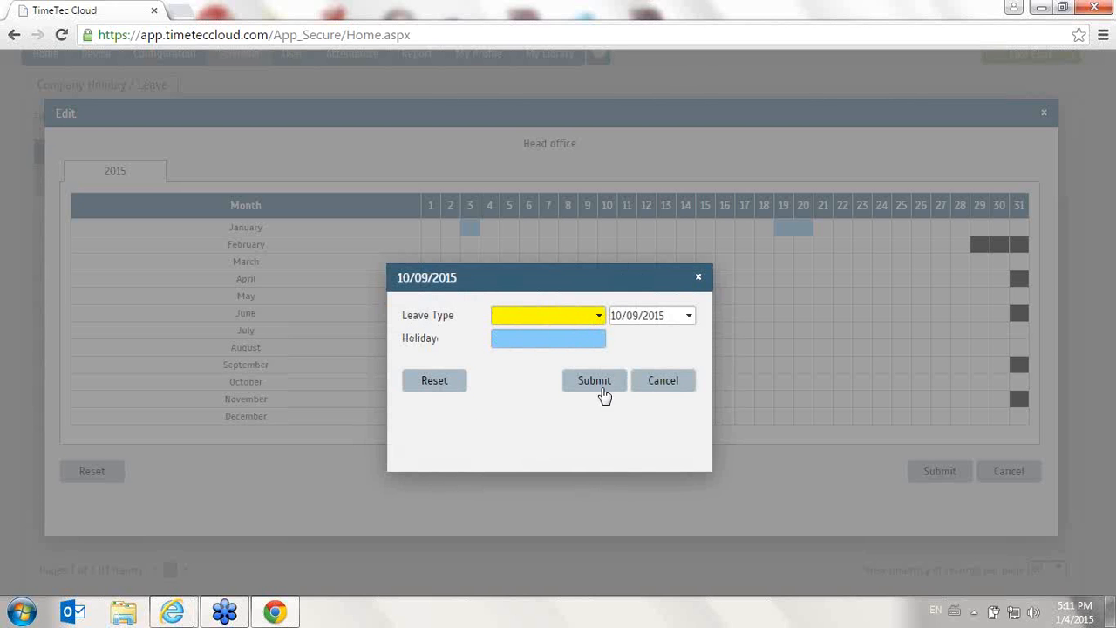
left_click(599, 315)
left_click(569, 375)
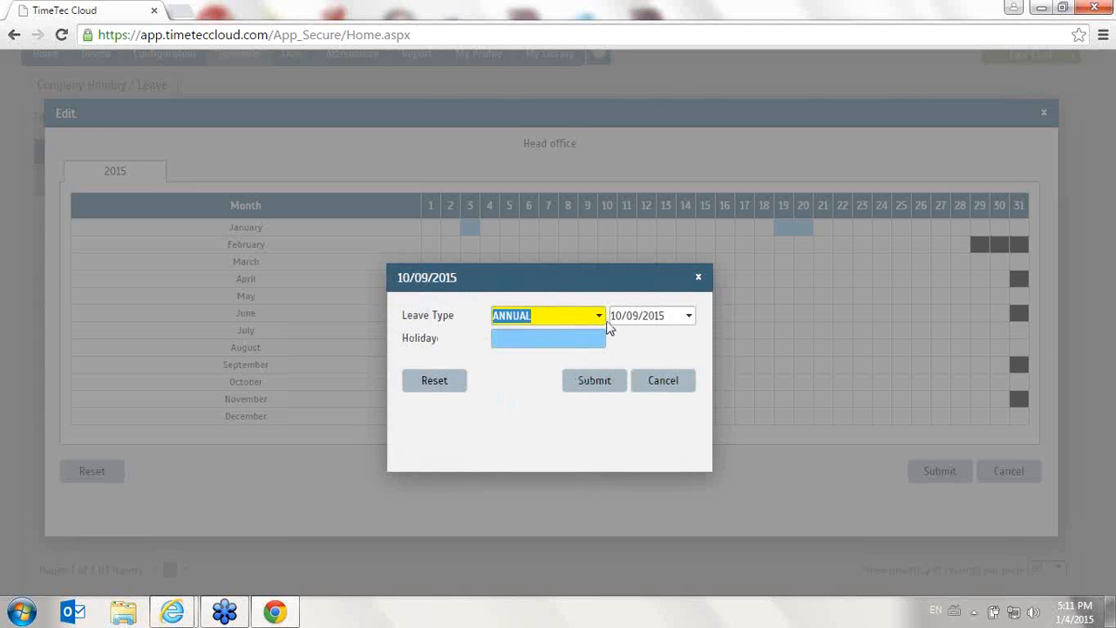
left_click_drag(633, 284, 444, 258)
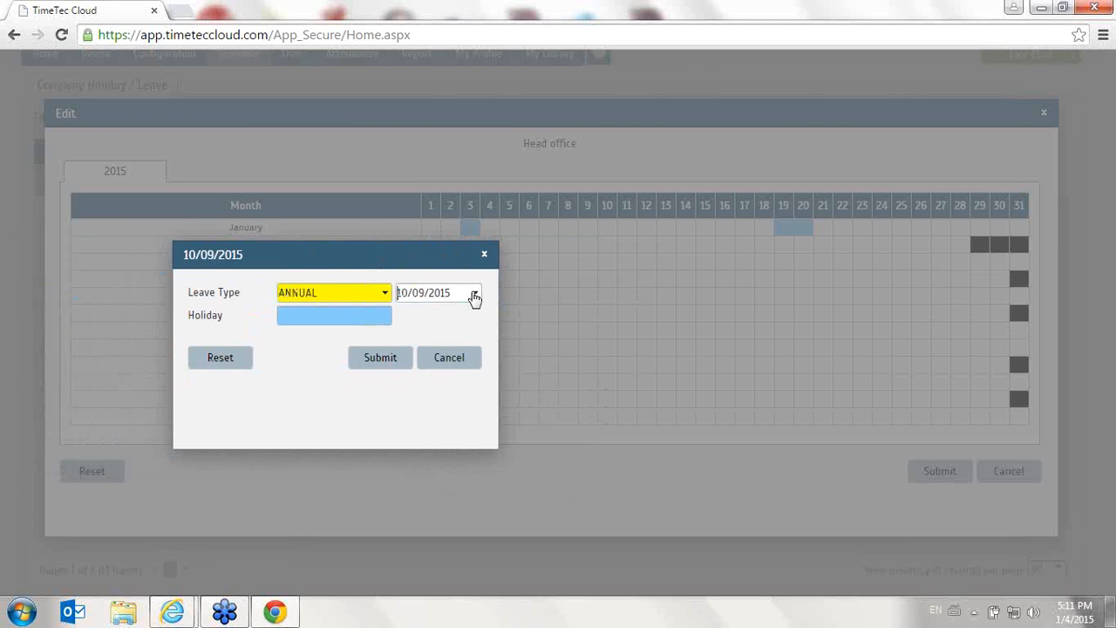
left_click(473, 293)
left_click(637, 389)
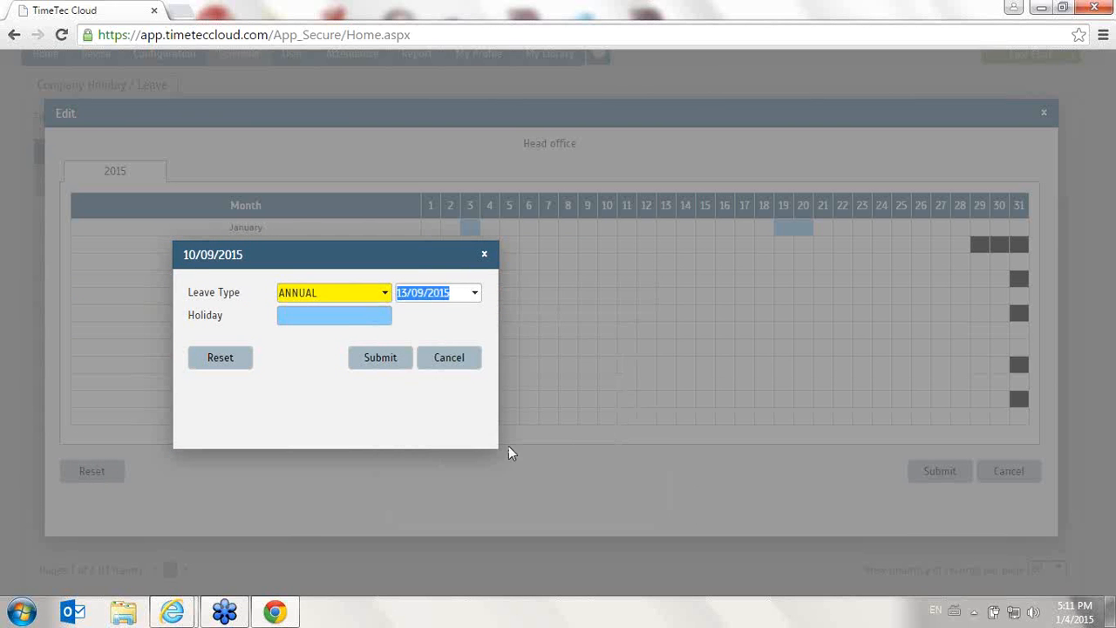
left_click(397, 373)
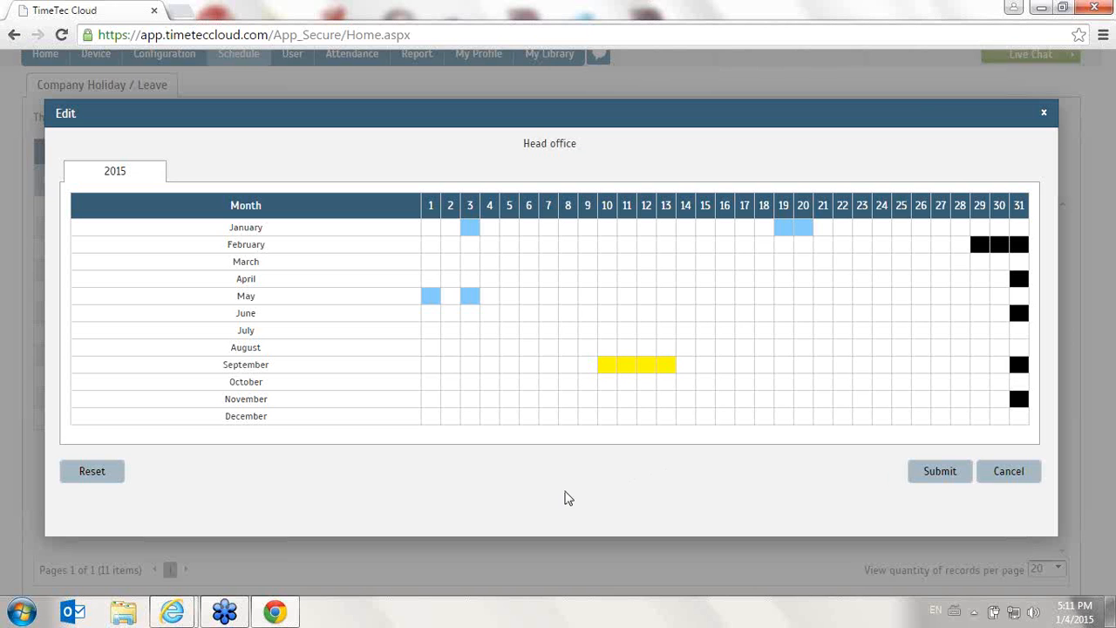
left_click(1009, 472)
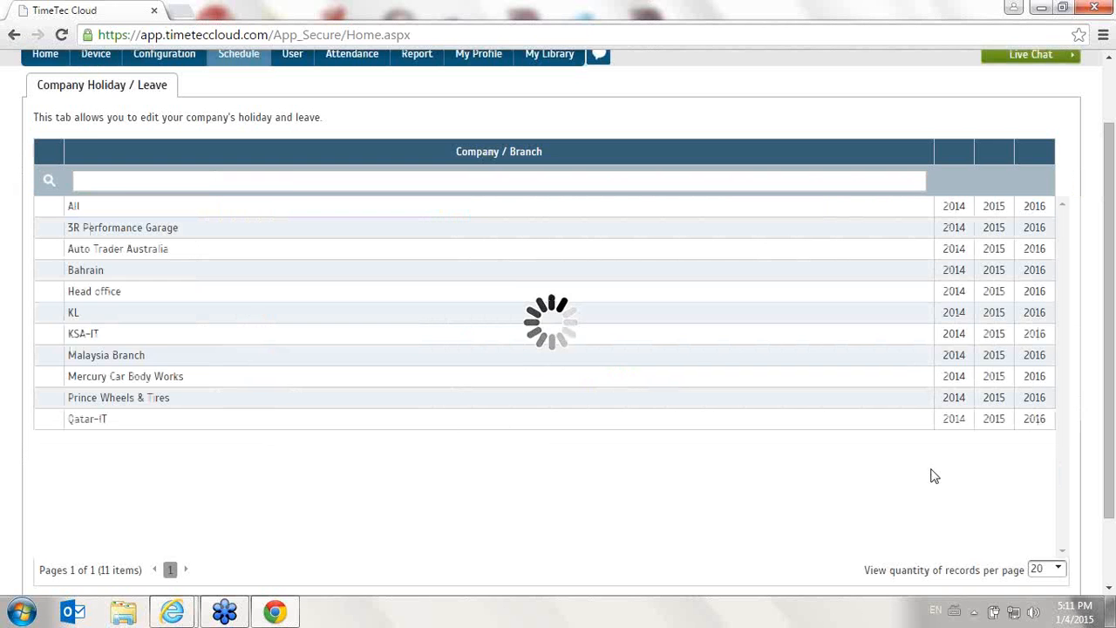
- Open the Attendance Sheet and try its Date and User ID column filters
scroll(416, 353, "up", 2)
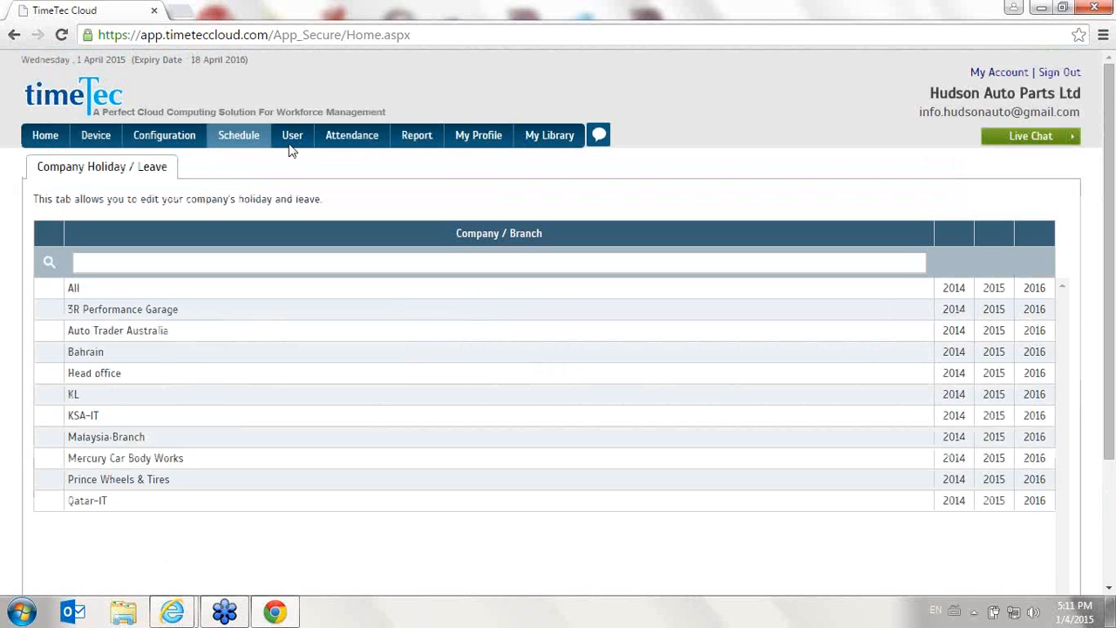
left_click(346, 140)
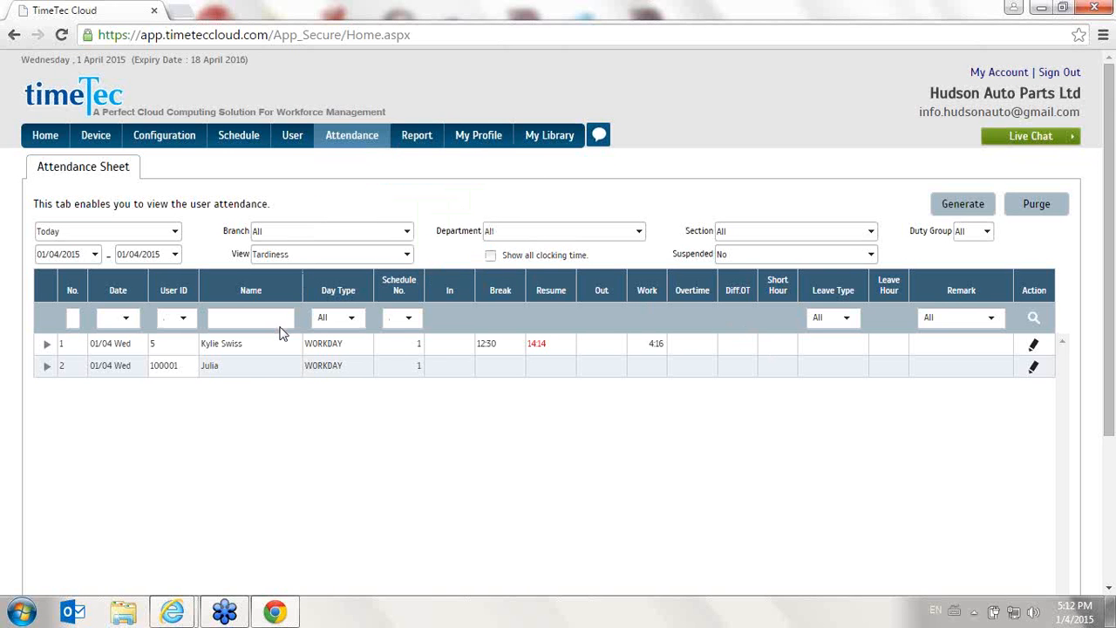
left_click(132, 320)
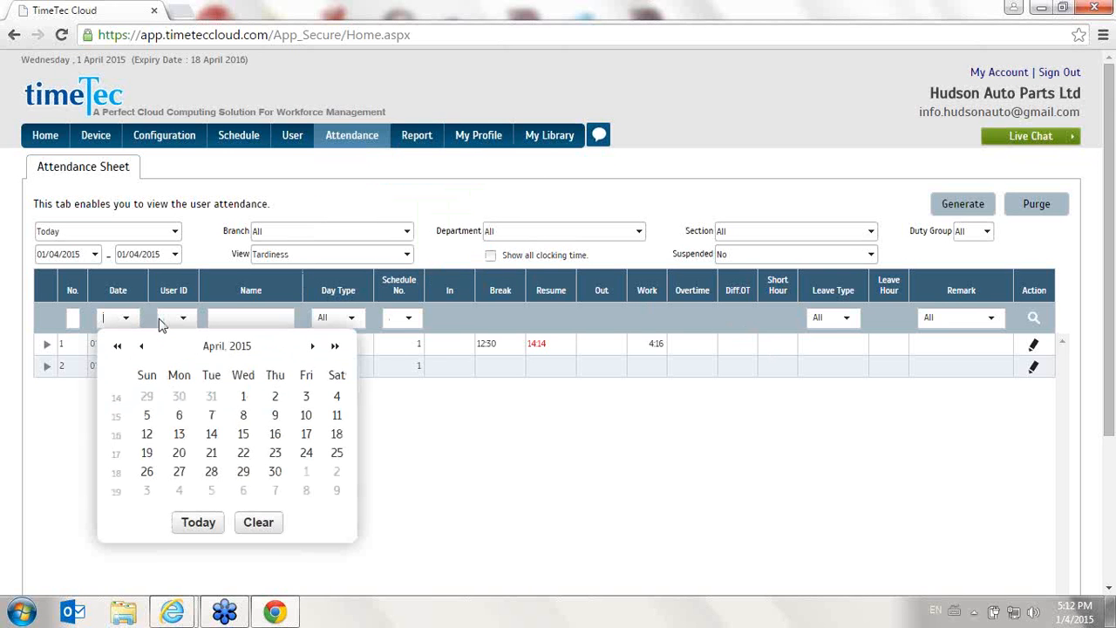
left_click(680, 507)
left_click(181, 318)
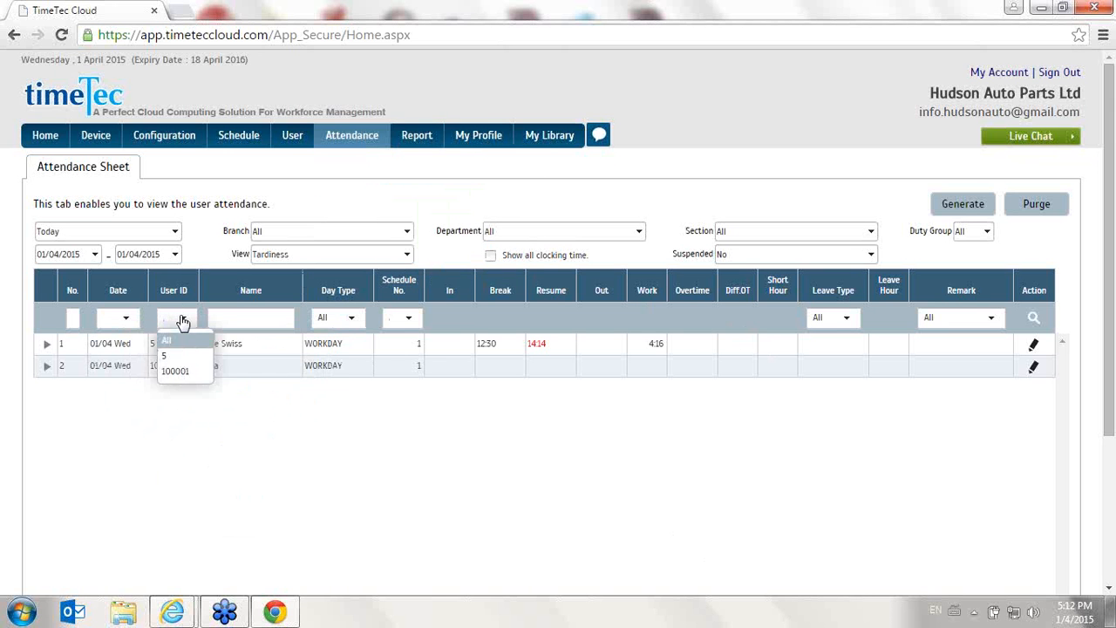
left_click(178, 356)
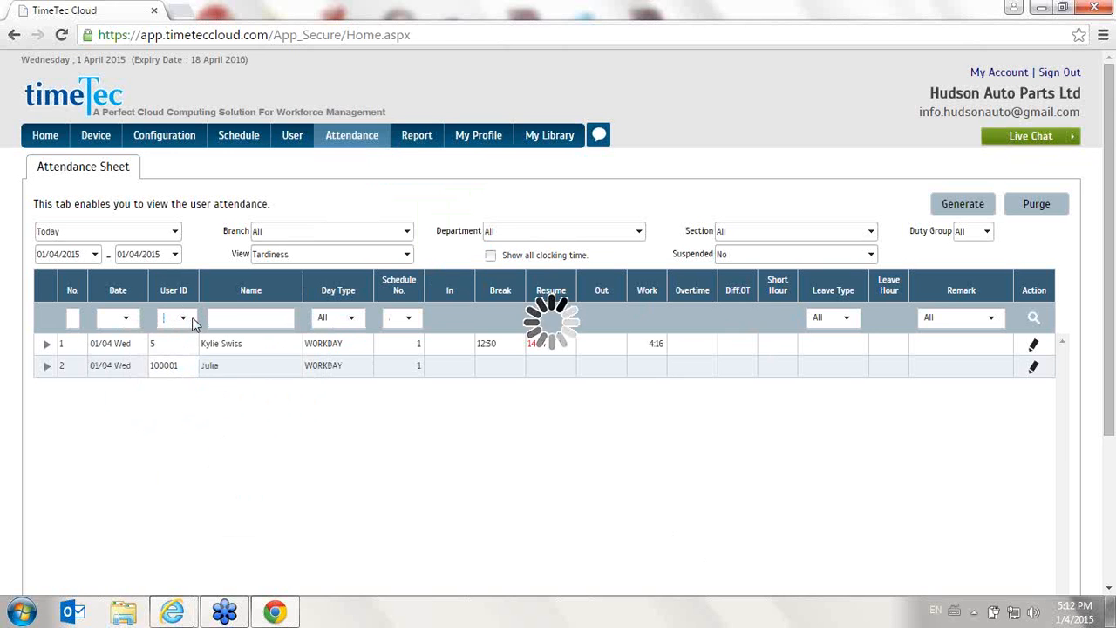
left_click(194, 319)
left_click(185, 336)
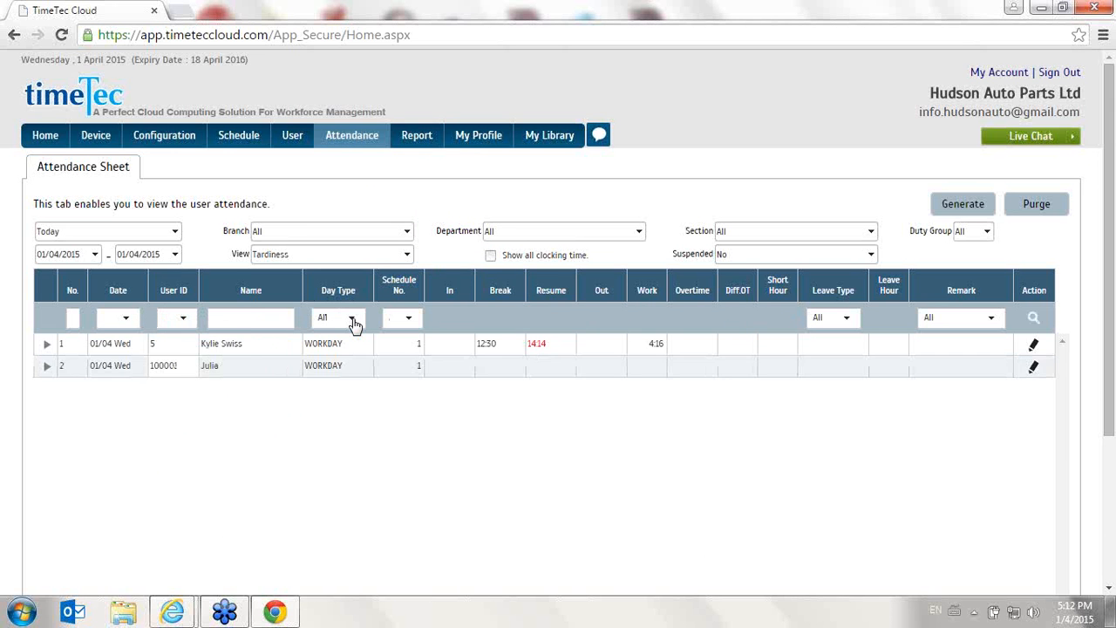
- Edit user 5's 1 April attendance with In 09:00, Resume 13:30 and Out 18:30, and save the row
left_click(1035, 347)
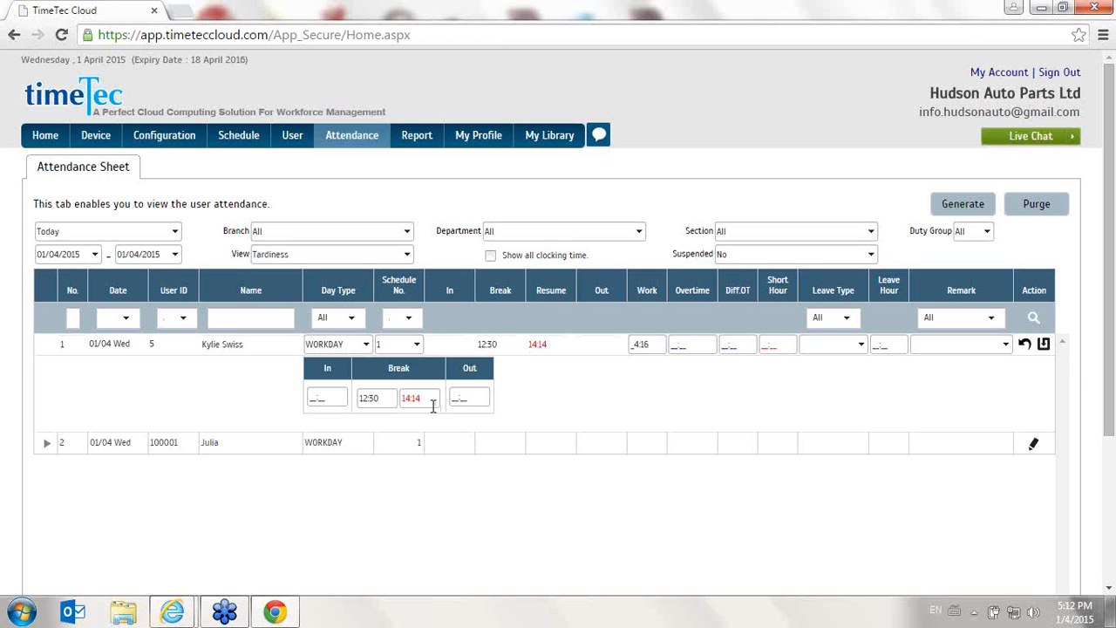
left_click_drag(433, 406, 377, 400)
type("13:30")
left_click(324, 398)
type("09:00")
key("Tab")
key("Tab")
type("1")
left_click(1043, 344)
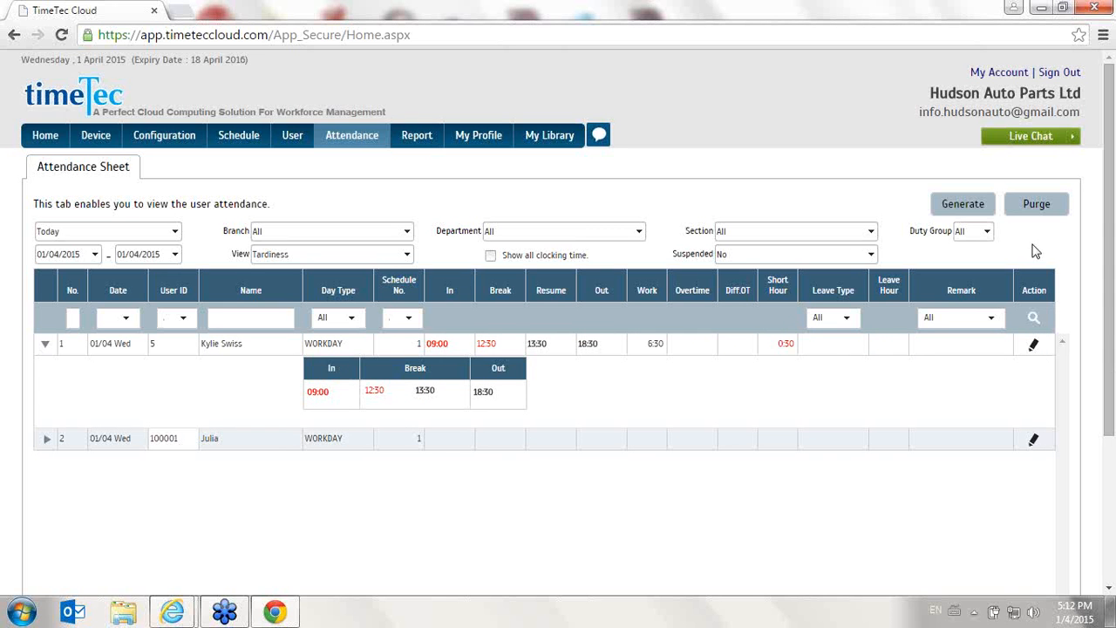
- Set user 5's 1 April leave type to EMERGENCY and its remark to Stock checking
left_click_drag(416, 350, 612, 349)
left_click(613, 349)
left_click(1035, 345)
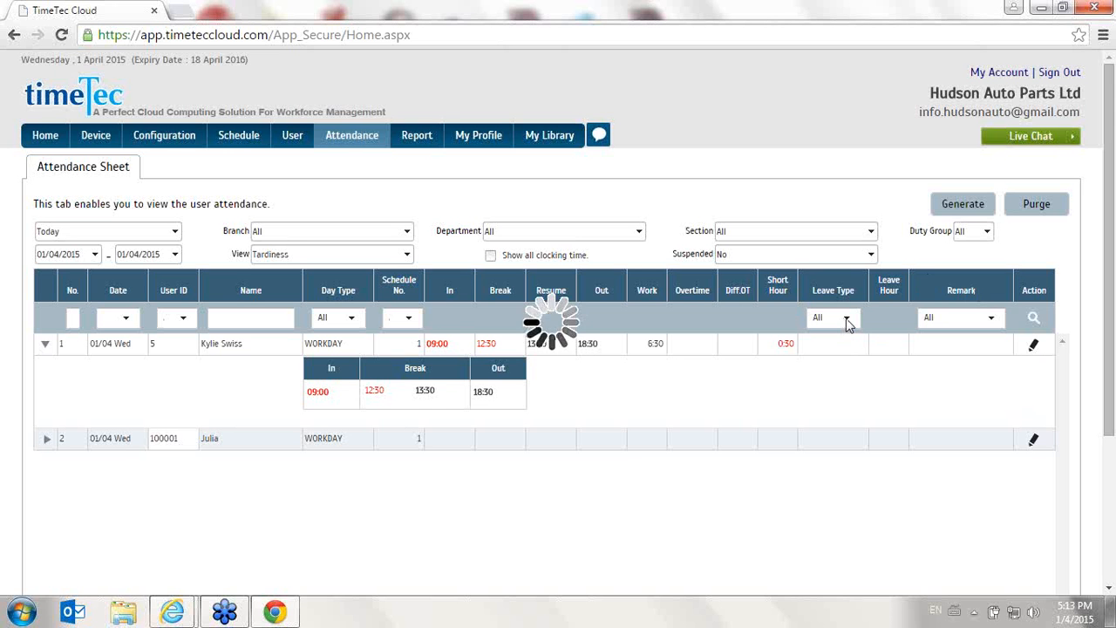
left_click(859, 346)
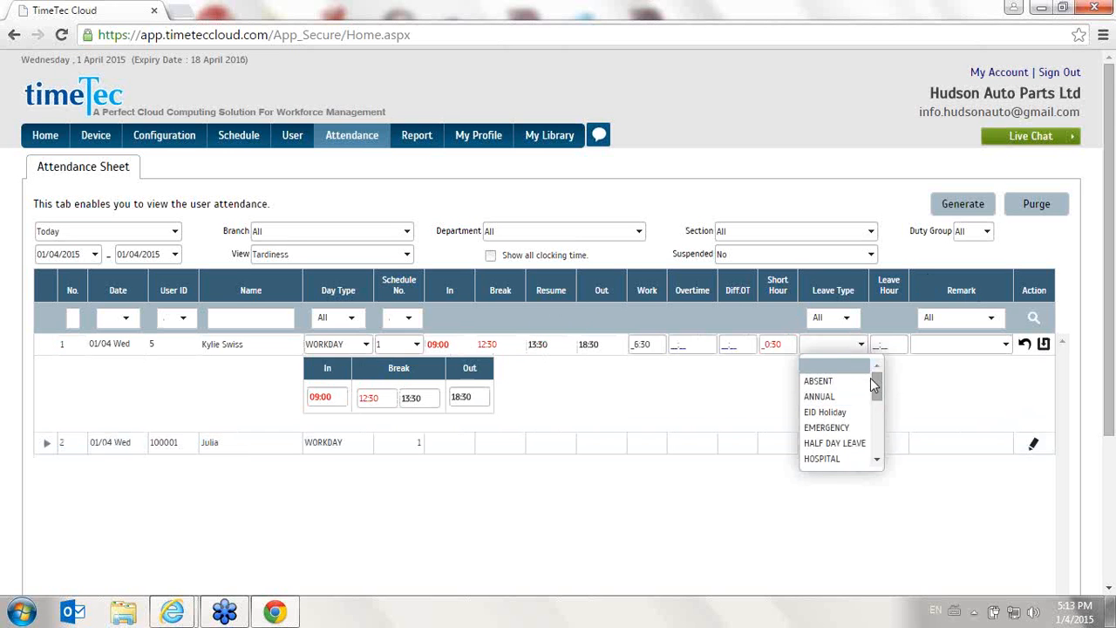
left_click(861, 397)
left_click(861, 347)
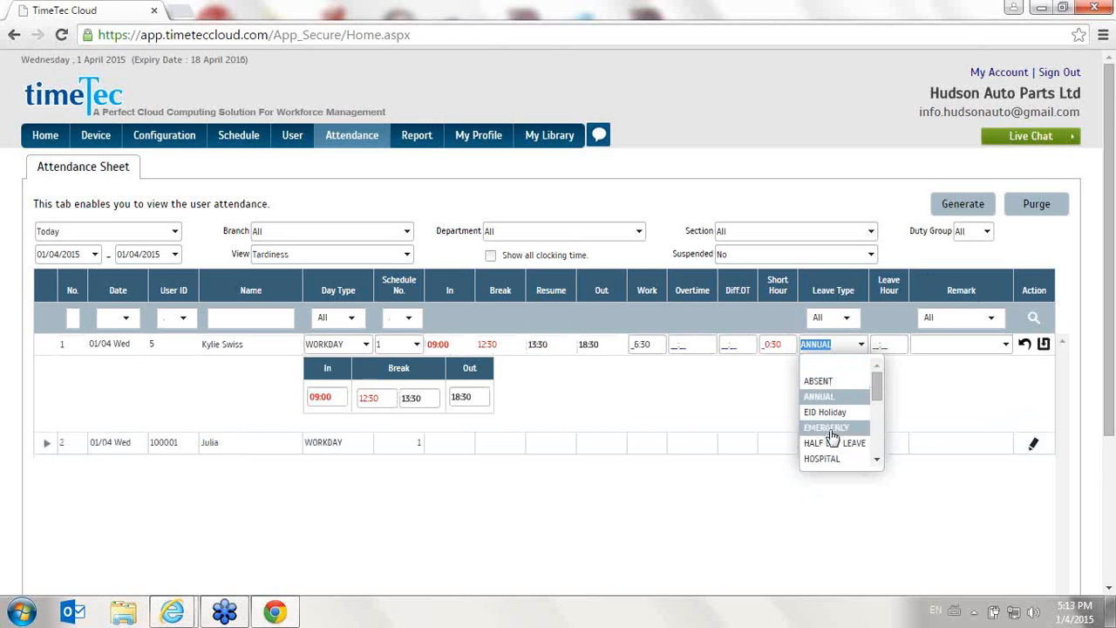
left_click(830, 427)
left_click(1000, 342)
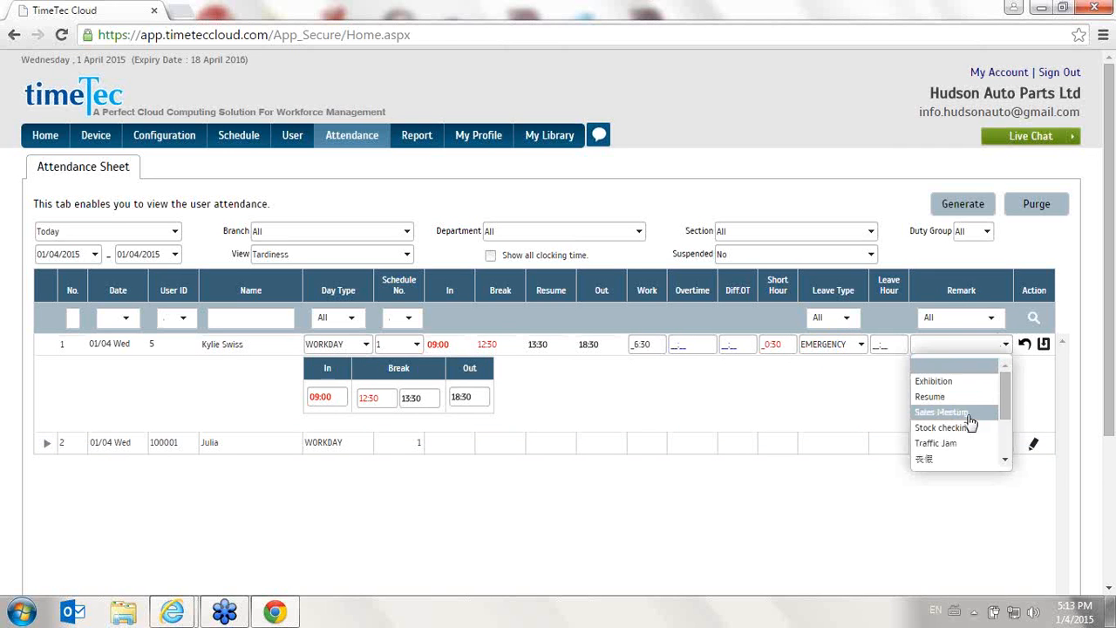
left_click(959, 397)
left_click(959, 346)
left_click(976, 426)
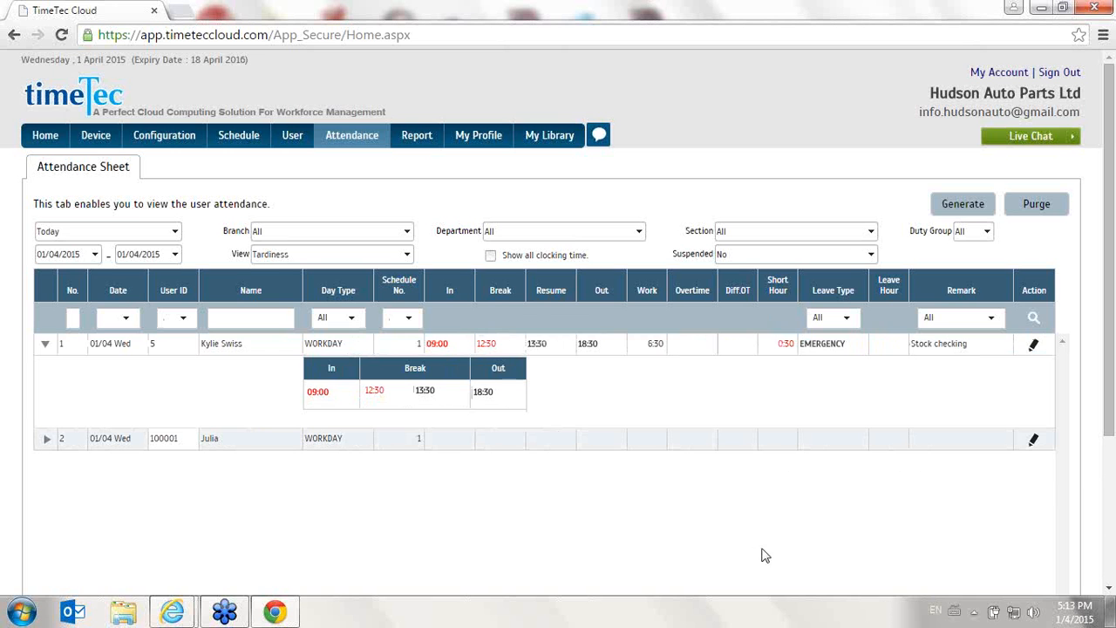
- Open the Detail Schema export settings, set the Employment ID position to 2, and save
mouse_move(325, 132)
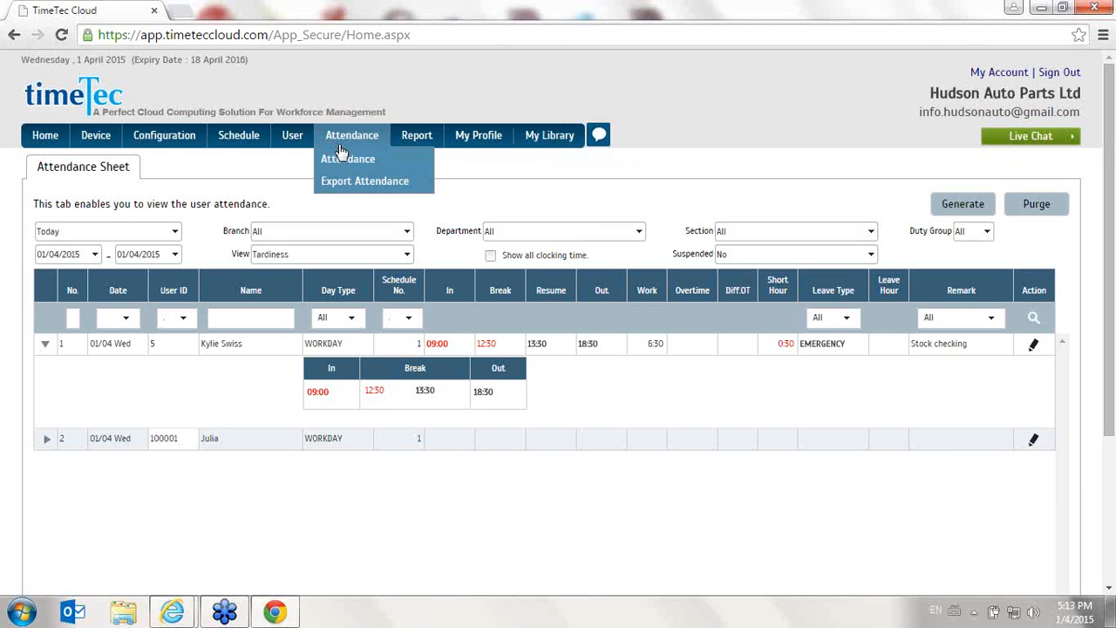
mouse_move(353, 184)
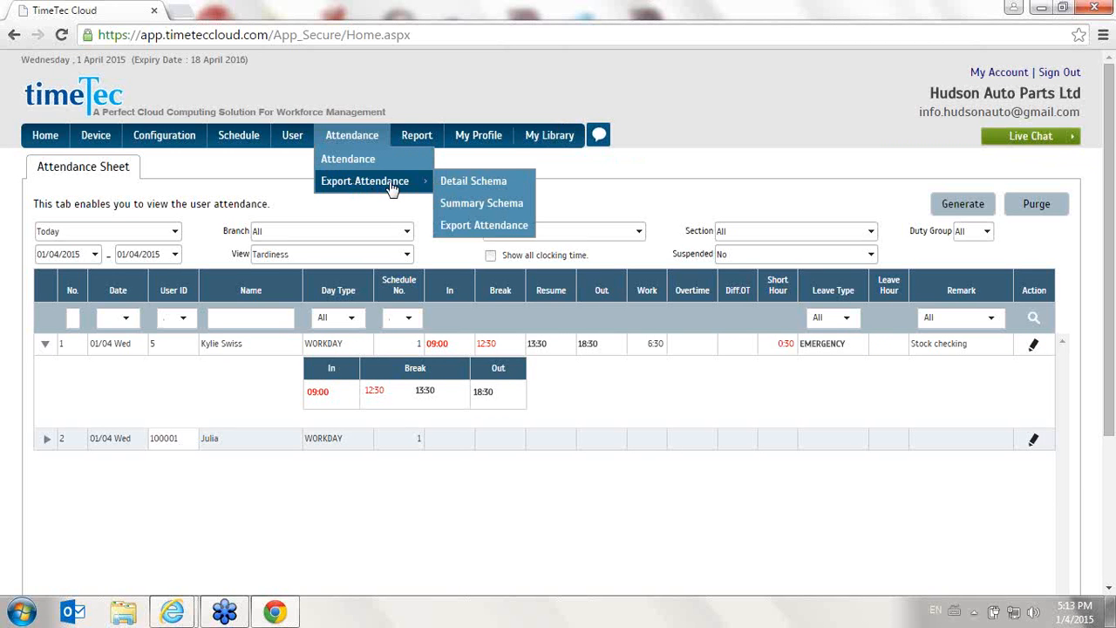
left_click(452, 185)
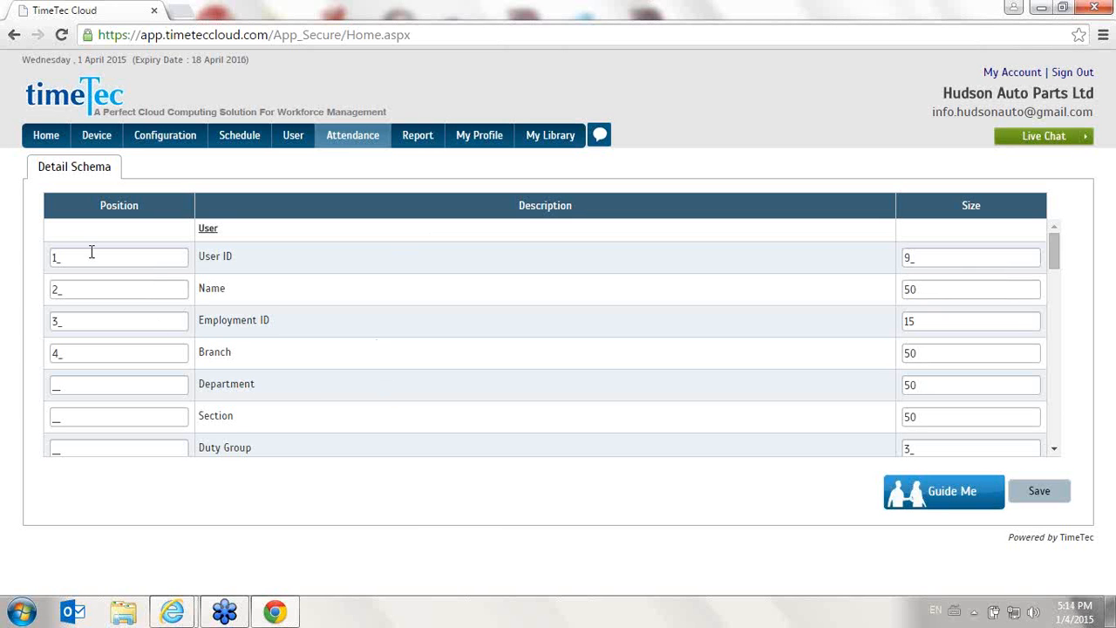
left_click_drag(76, 252, 24, 252)
left_click_drag(68, 288, 35, 297)
left_click_drag(94, 319, 24, 317)
type("2")
left_click_drag(70, 353, 40, 349)
left_click_drag(938, 265, 858, 265)
left_click_drag(917, 292, 896, 287)
left_click_drag(1046, 251, 1098, 530)
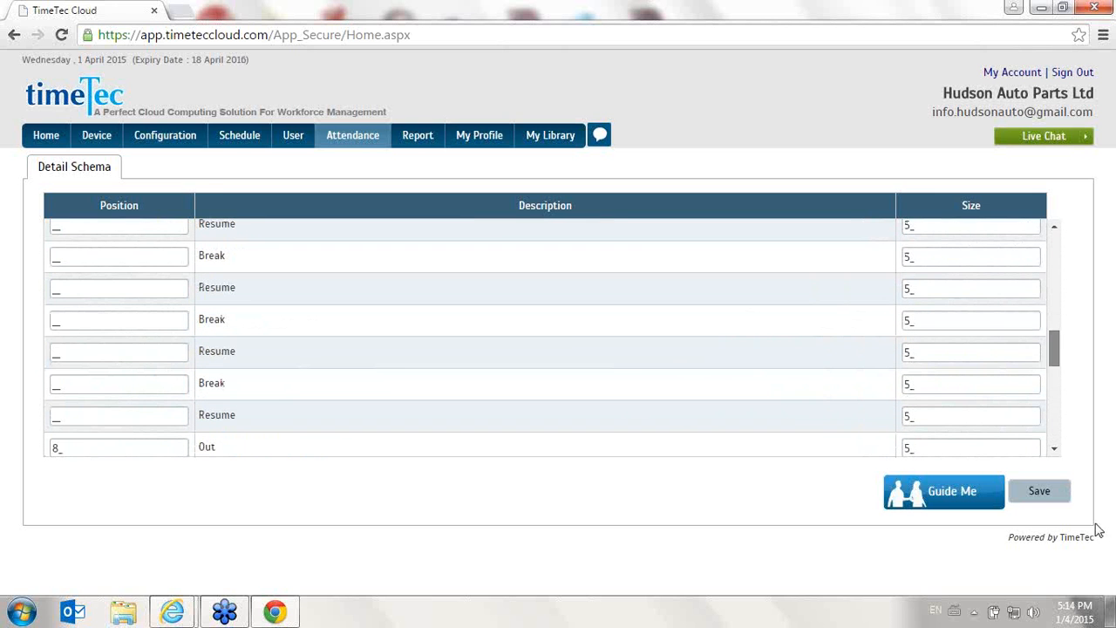
left_click(1036, 503)
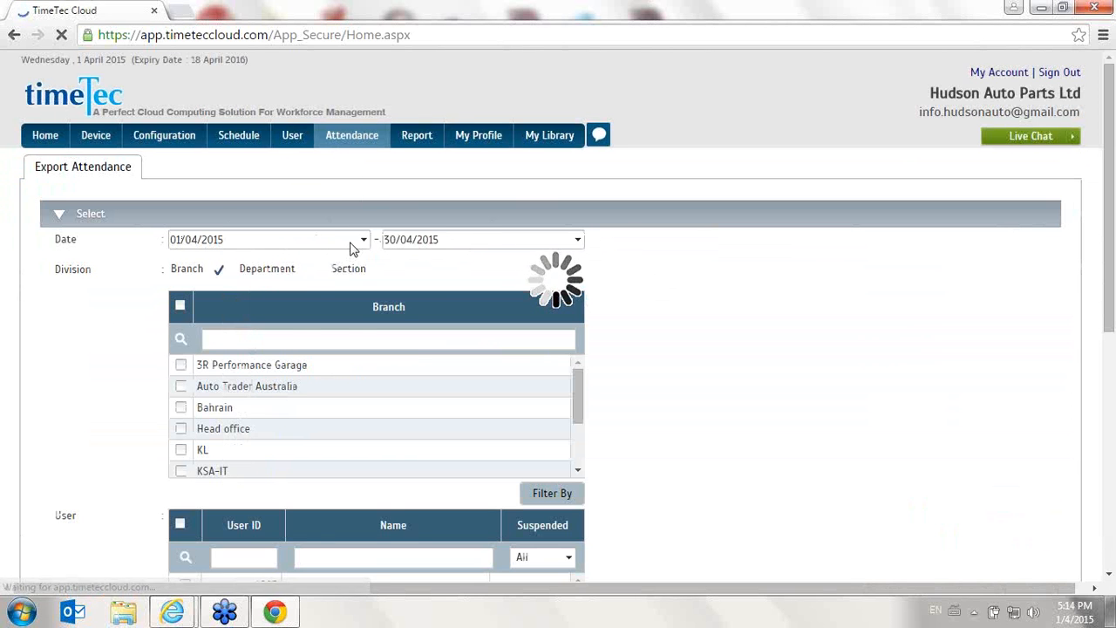
- Export detailed attendance for 01/04/2015 to 30/04/2015 for users 1209 and 5
scroll(26, 288, "down", 3)
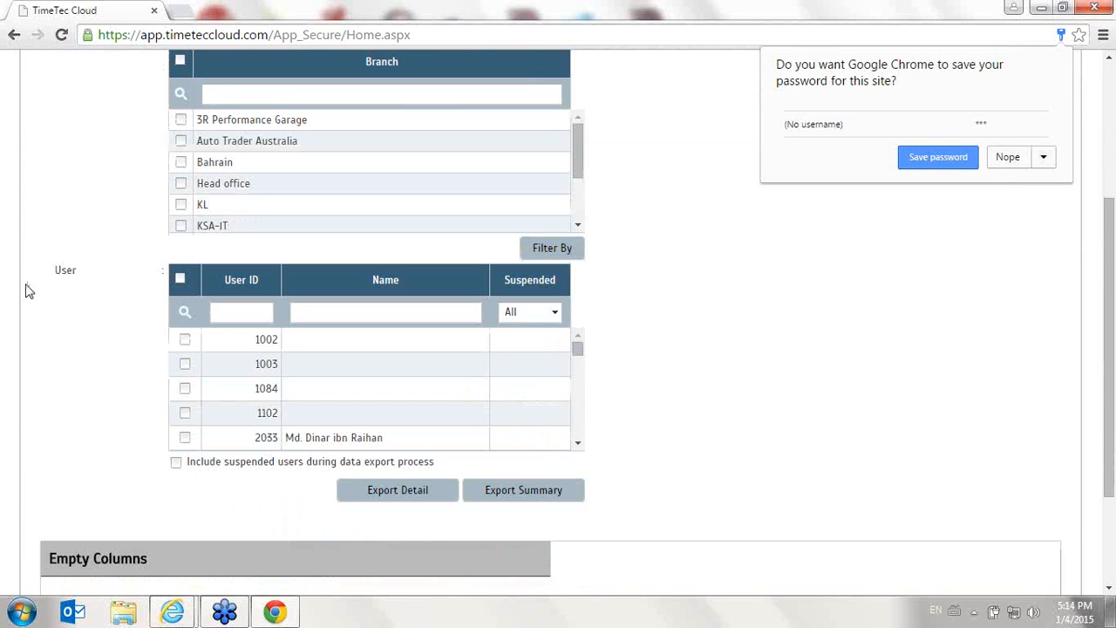
left_click(1007, 157)
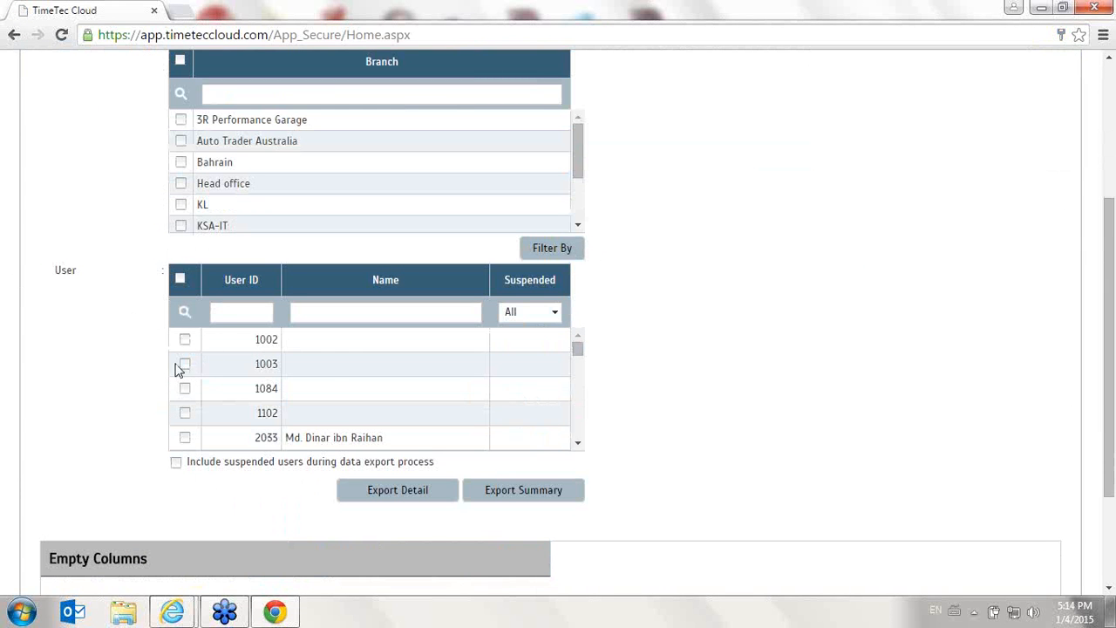
scroll(186, 388, "down", 3)
scroll(185, 388, "down", 1)
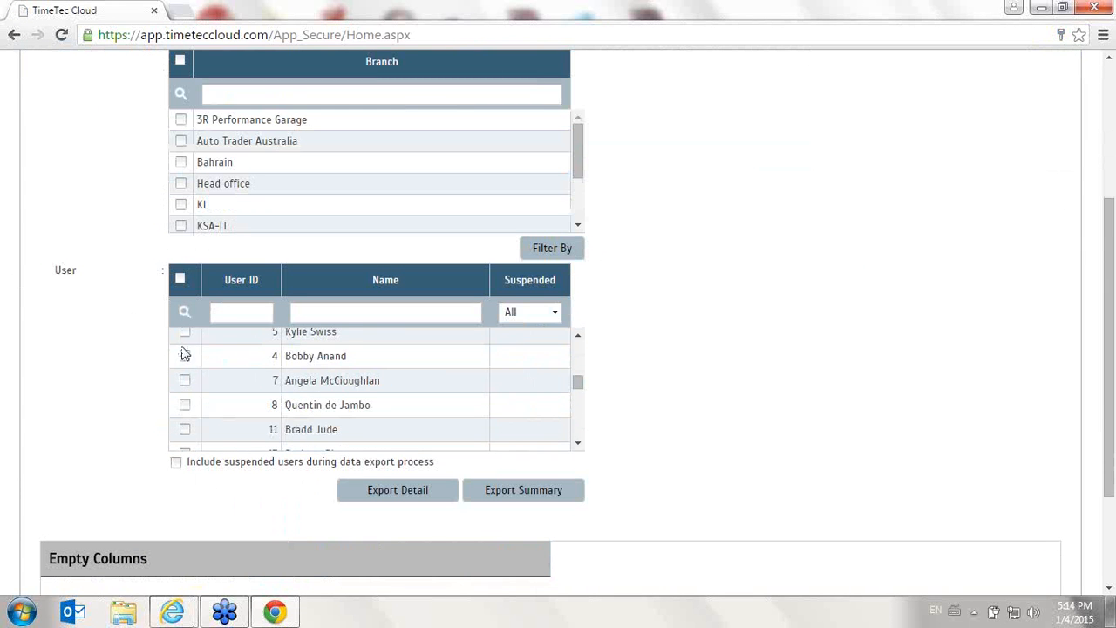
left_click(184, 337)
left_click(185, 370)
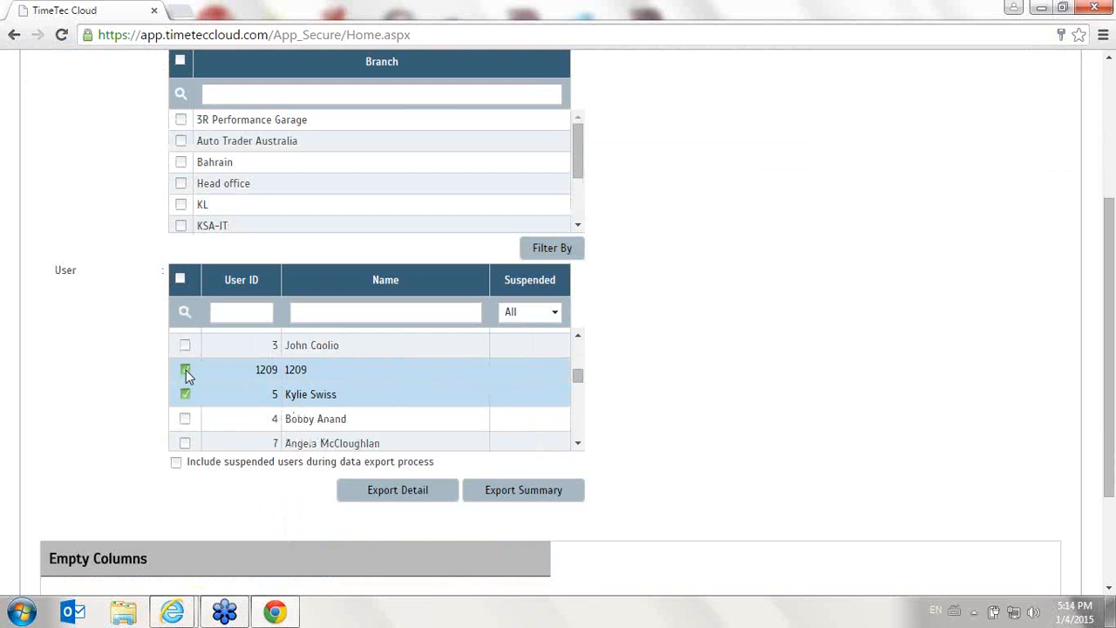
left_click(400, 498)
left_click(591, 146)
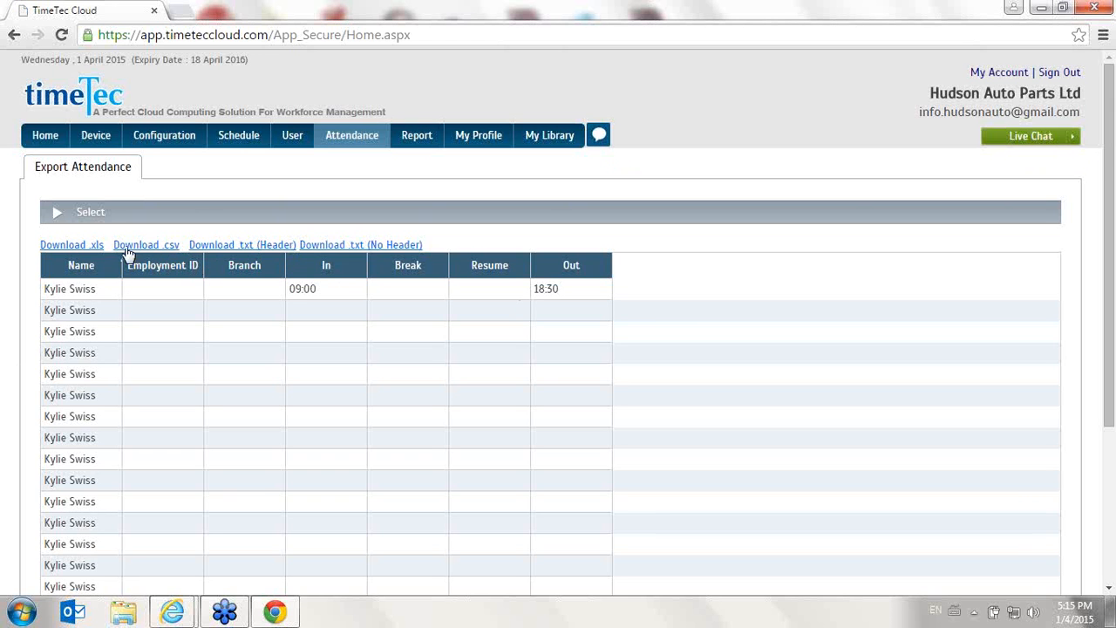
- Review the exported attendance rows and open the Sample Reports
scroll(136, 289, "down", 3)
scroll(145, 288, "up", 3)
mouse_move(417, 140)
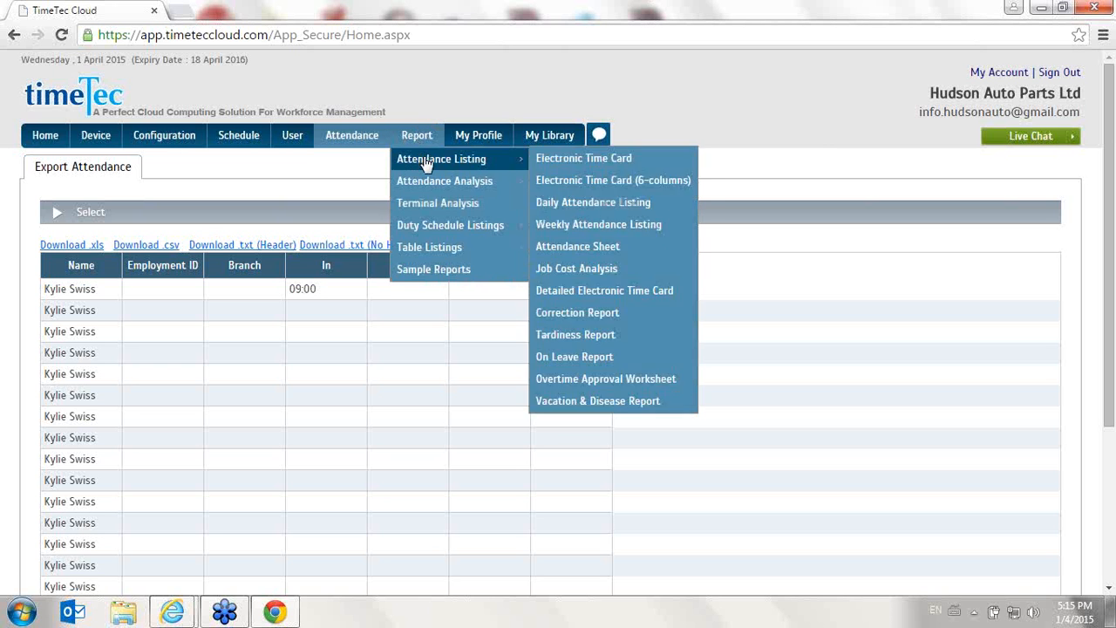
left_click(453, 271)
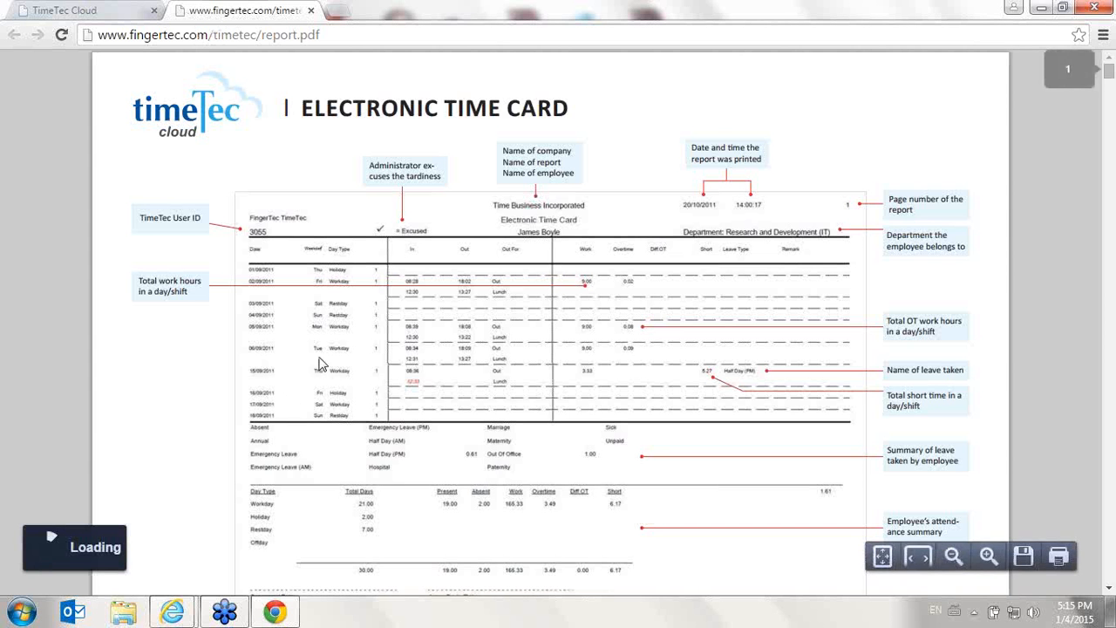
- Scroll through the sample reports PDF pages, then close its tab
scroll(994, 203, "down", 3)
scroll(1007, 199, "down", 15)
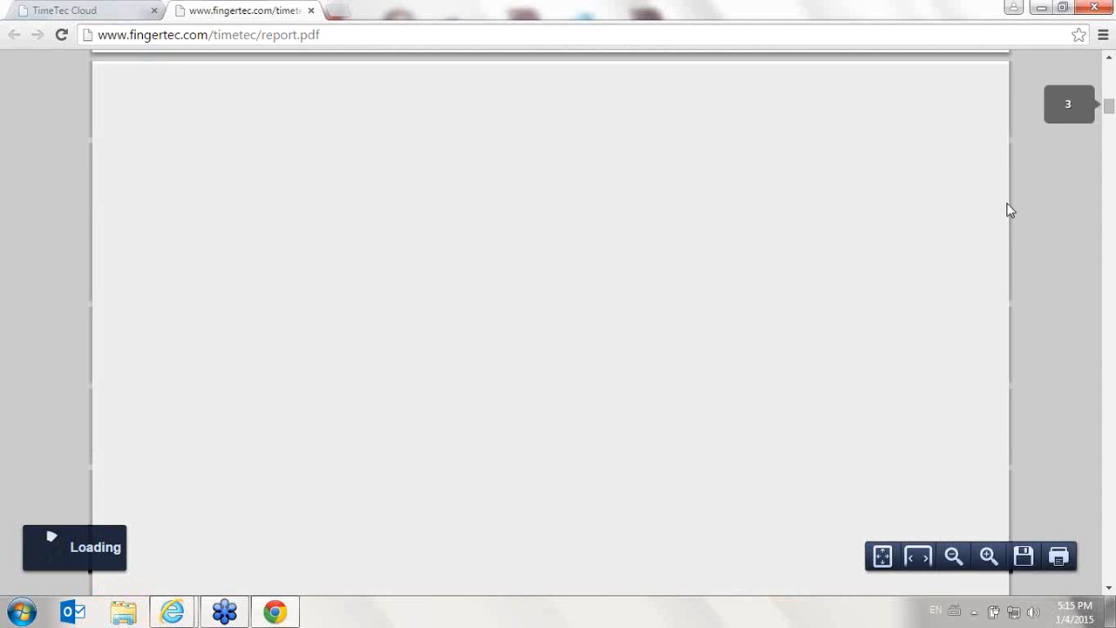
scroll(1001, 279, "up", 10)
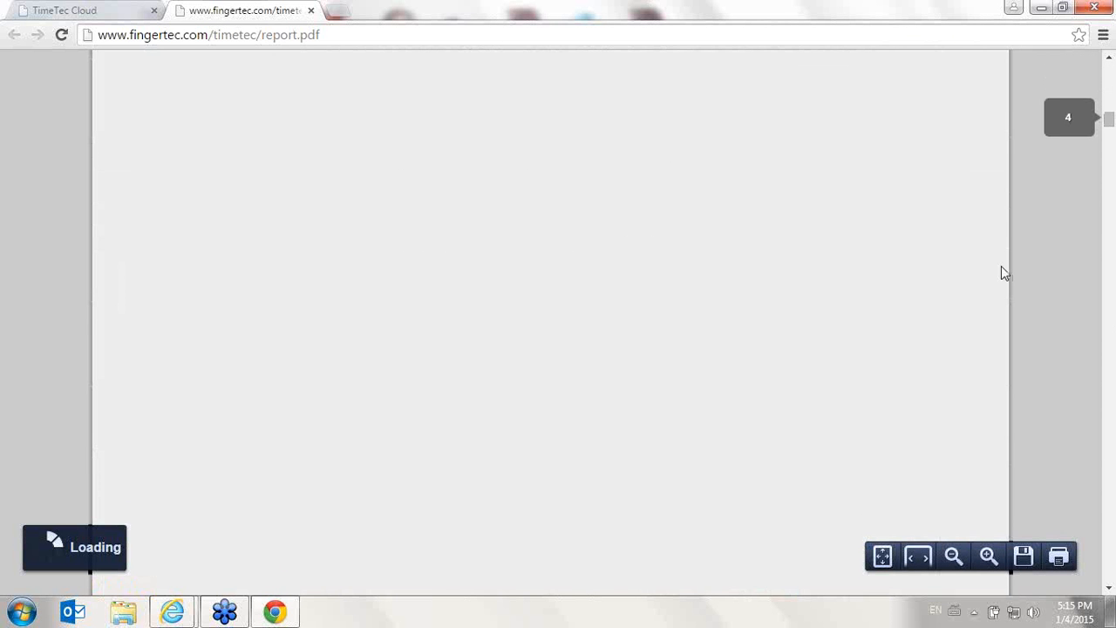
scroll(1001, 262, "down", 5)
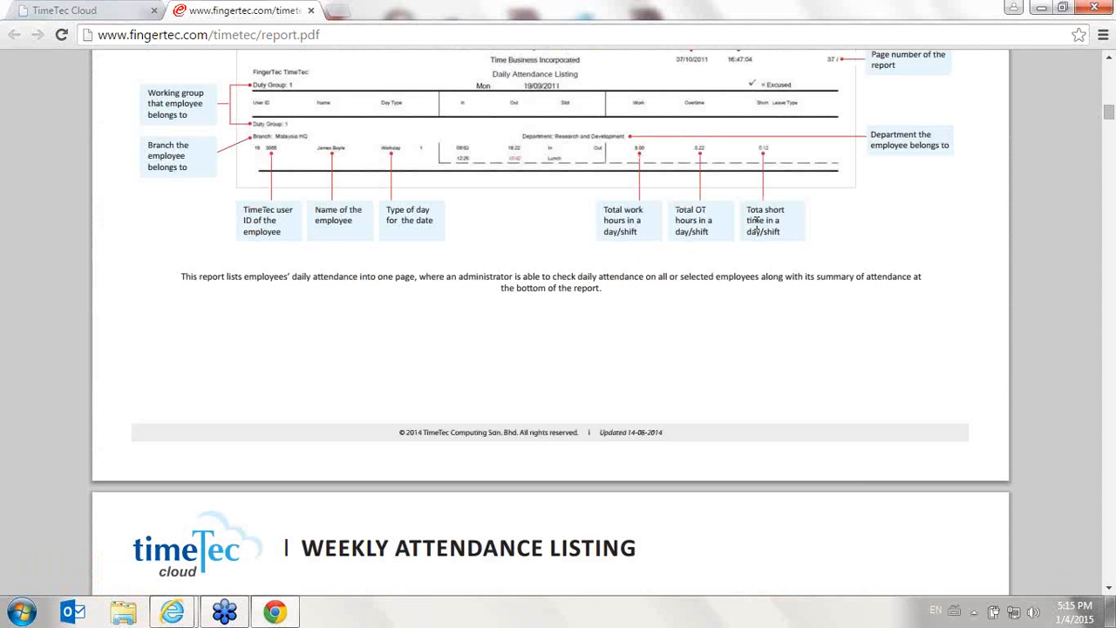
scroll(775, 214, "up", 15)
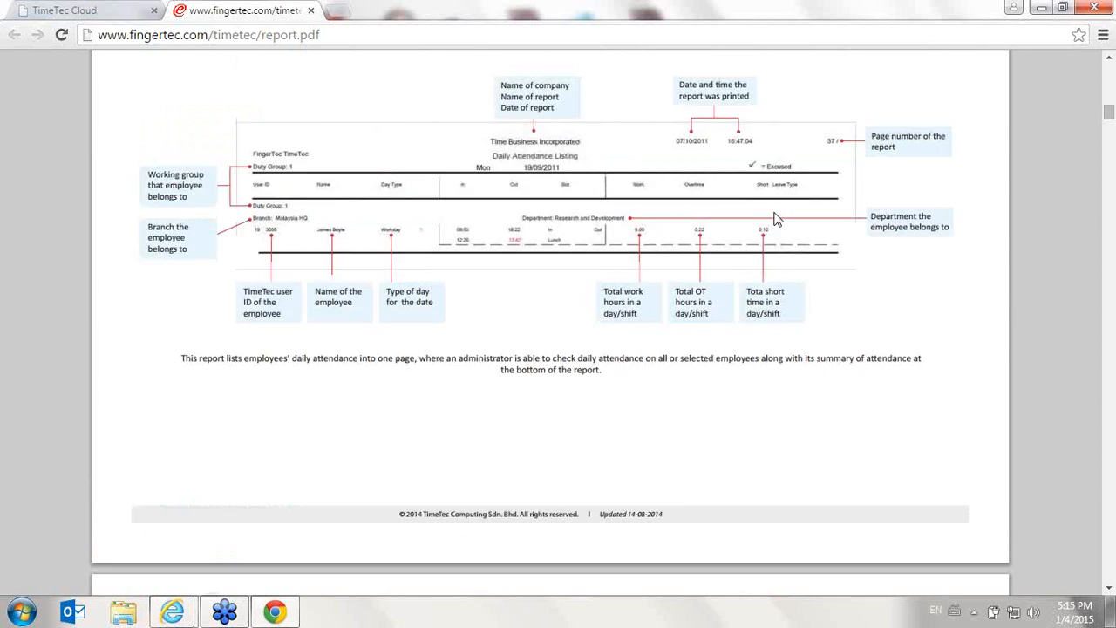
scroll(775, 218, "up", 1)
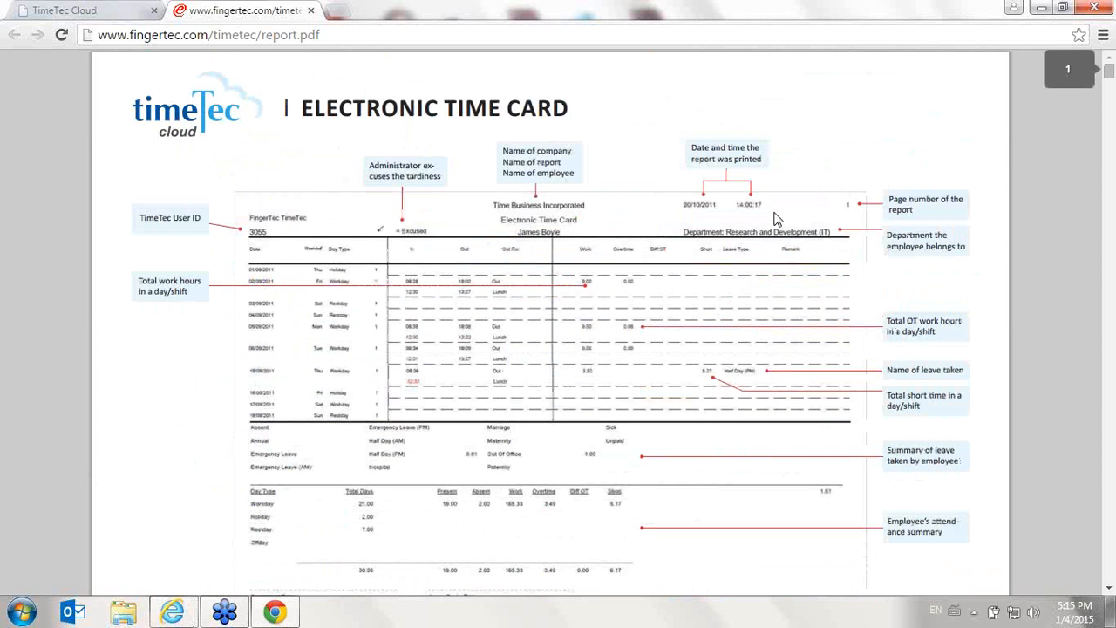
left_click(311, 10)
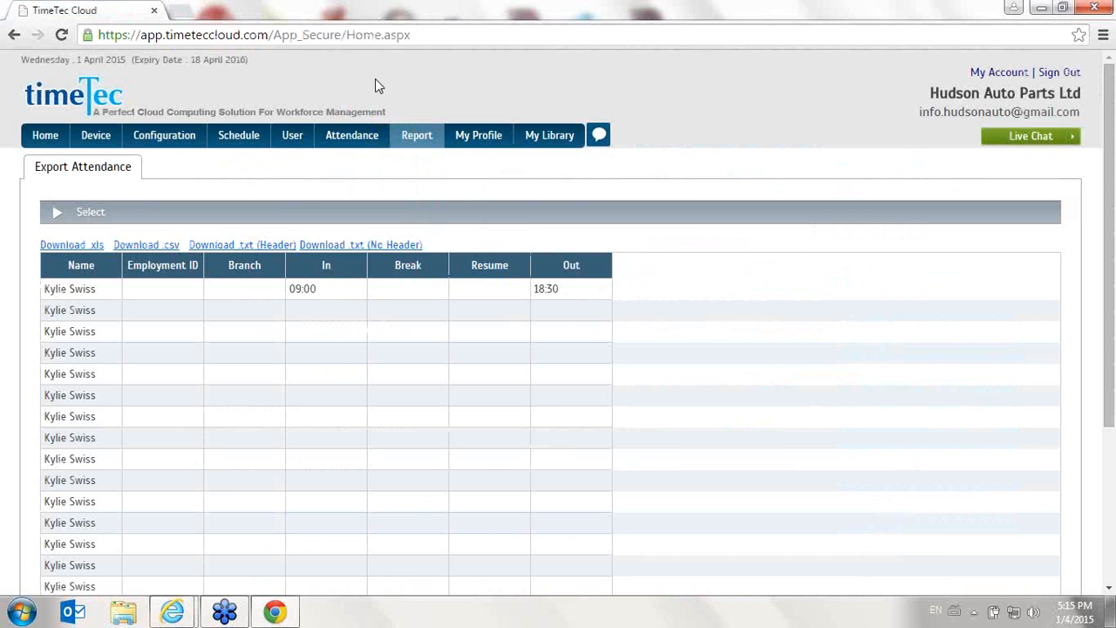
- Generate the Electronic Time Card report for user 5 over 01/04/2015 to 30/04/2015
mouse_move(417, 139)
mouse_move(422, 162)
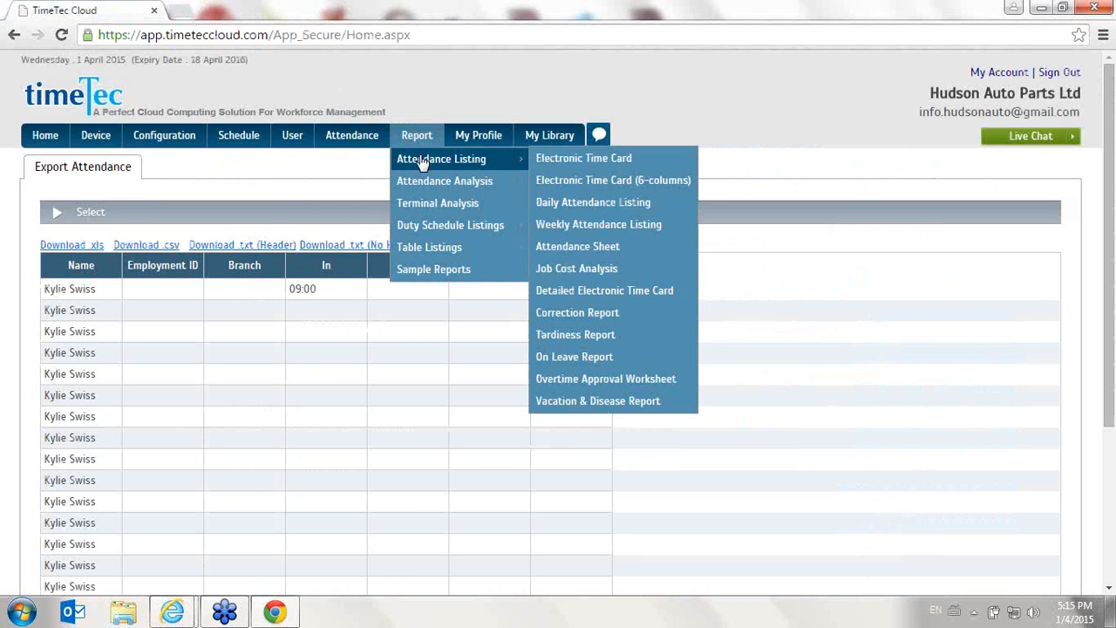
left_click(580, 162)
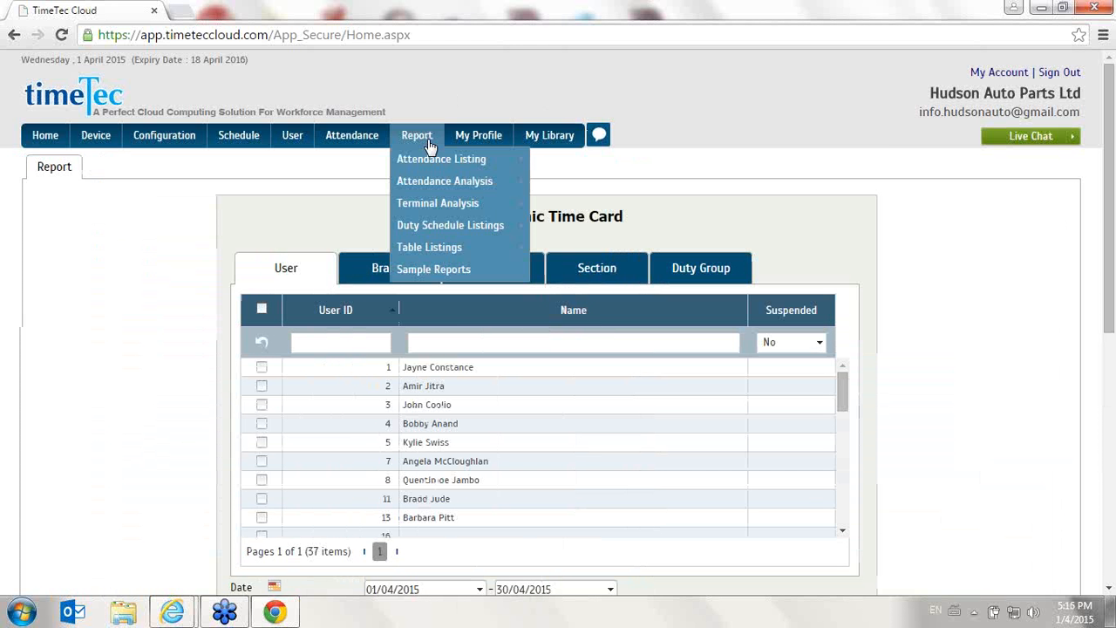
scroll(352, 197, "down", 3)
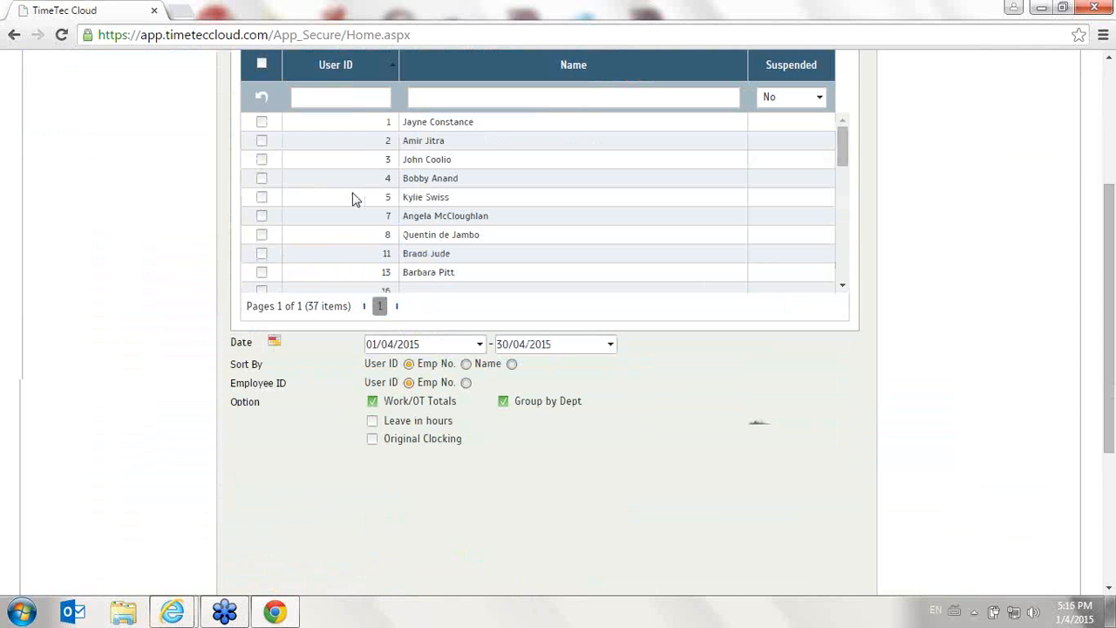
left_click(262, 197)
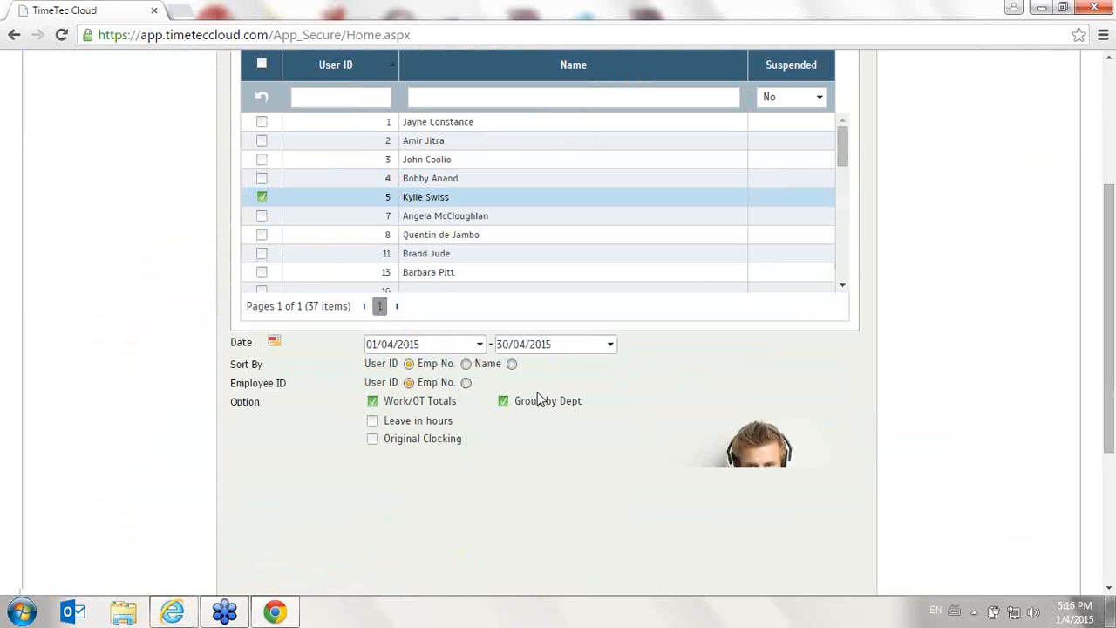
scroll(538, 399, "down", 3)
left_click(831, 449)
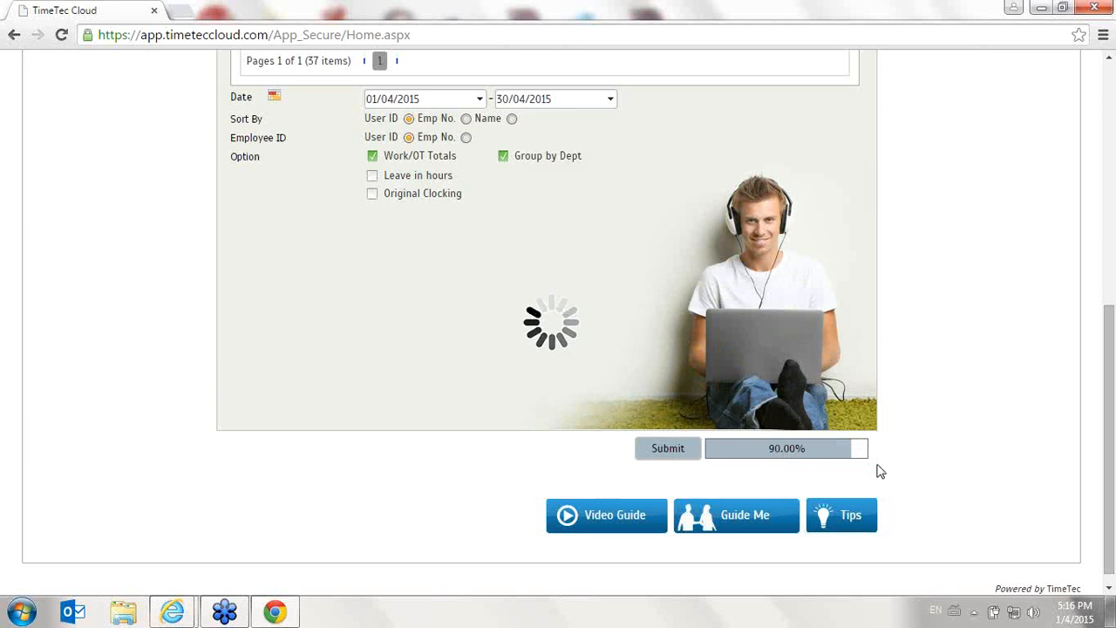
scroll(830, 457, "up", 4)
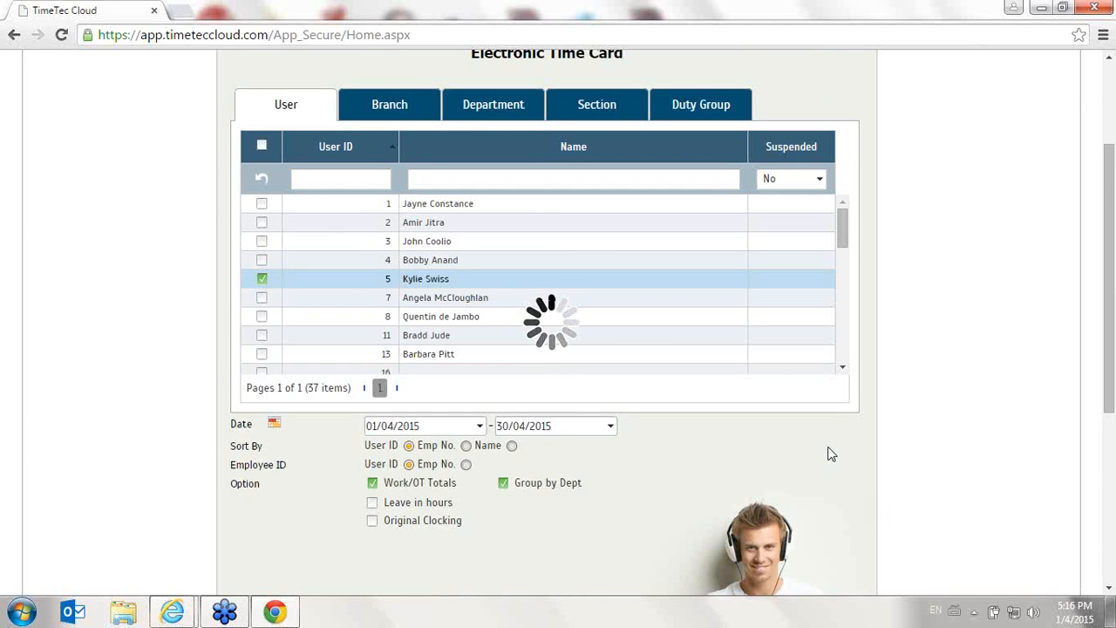
scroll(830, 453, "up", 2)
scroll(667, 422, "down", 5)
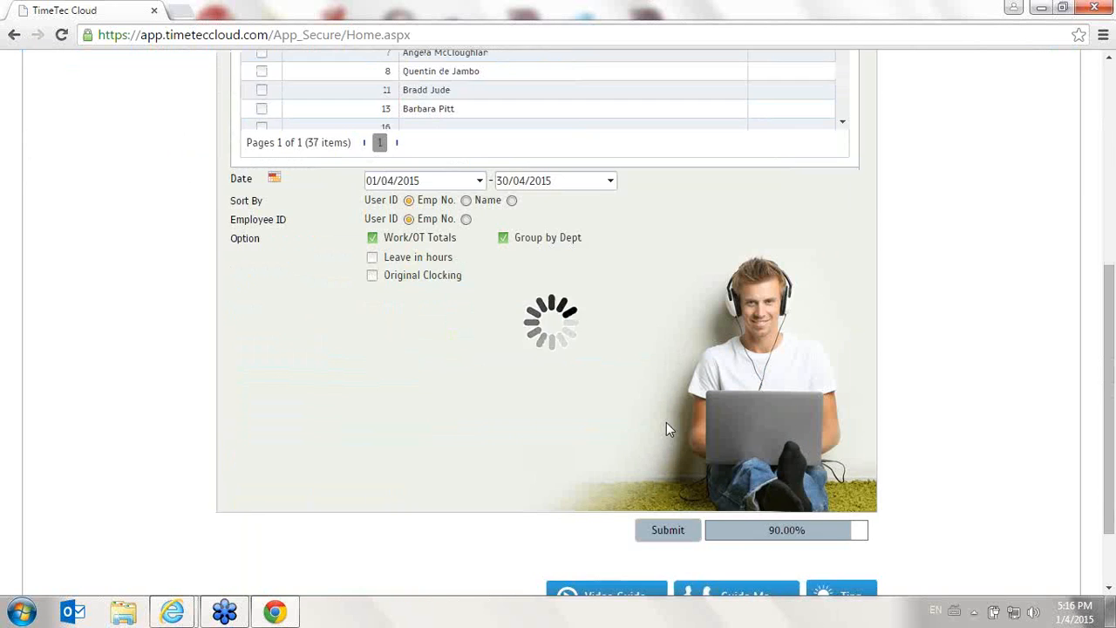
scroll(843, 519, "down", 2)
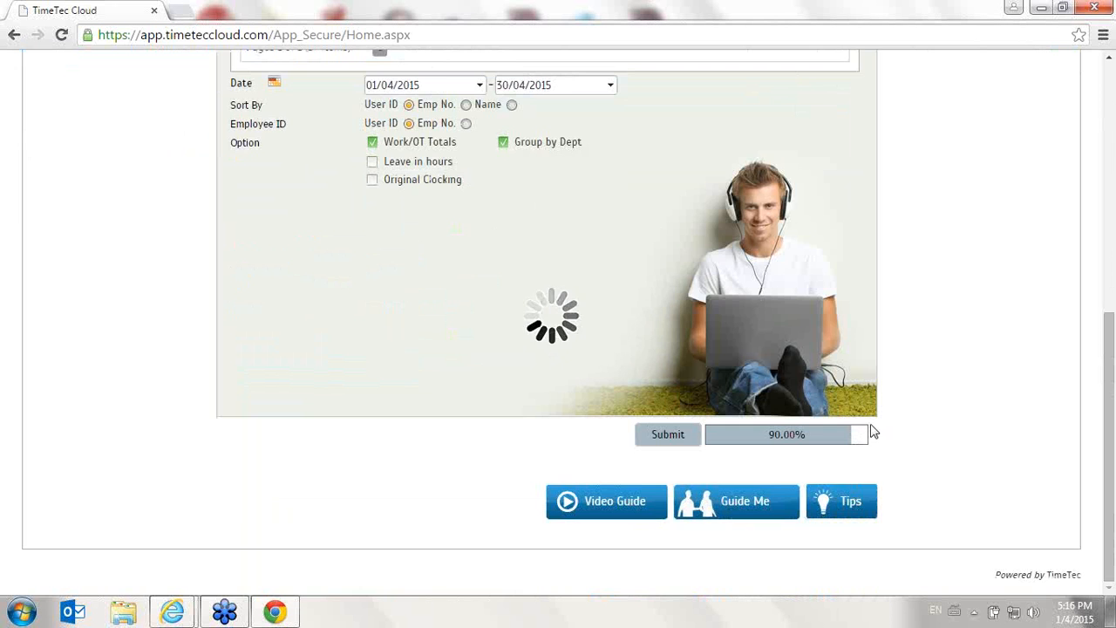
scroll(873, 433, "up", 4)
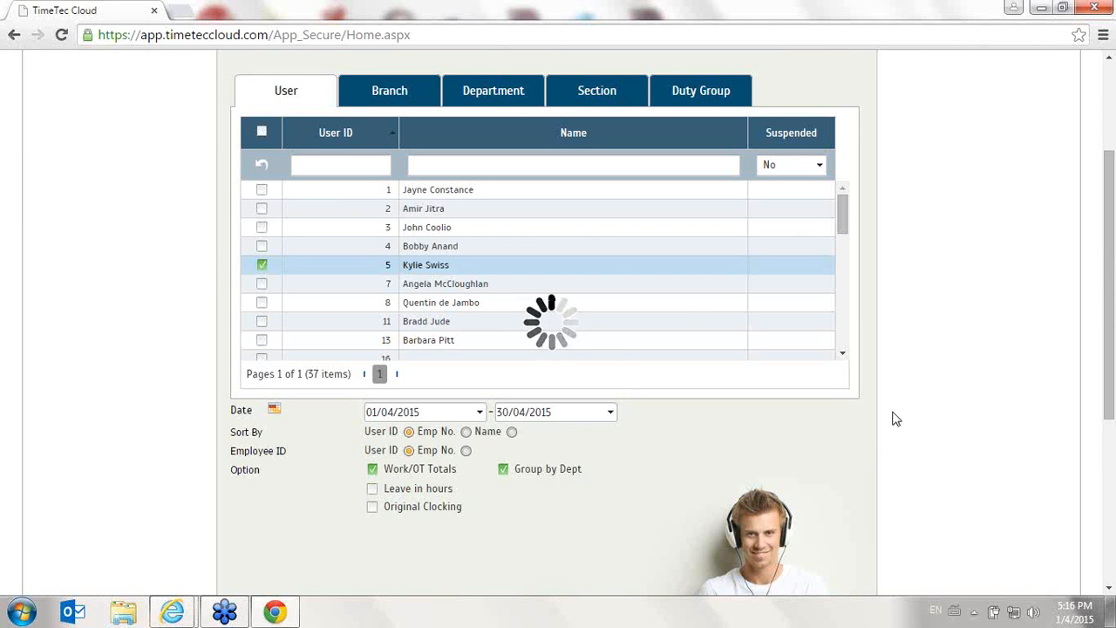
scroll(894, 418, "down", 4)
scroll(823, 451, "up", 5)
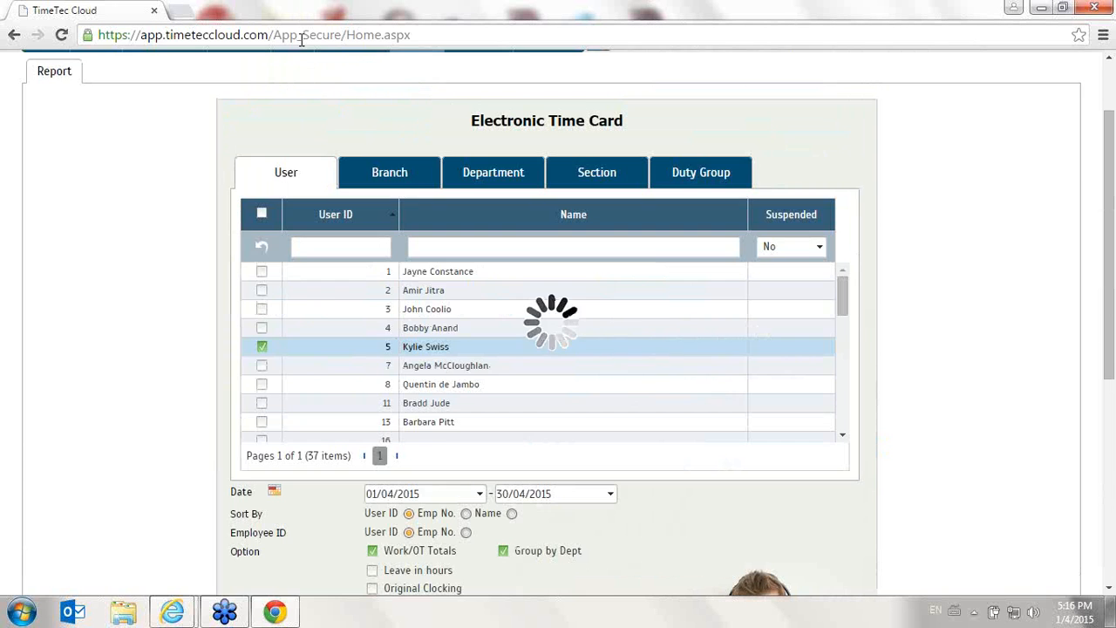
scroll(379, 122, "up", 1)
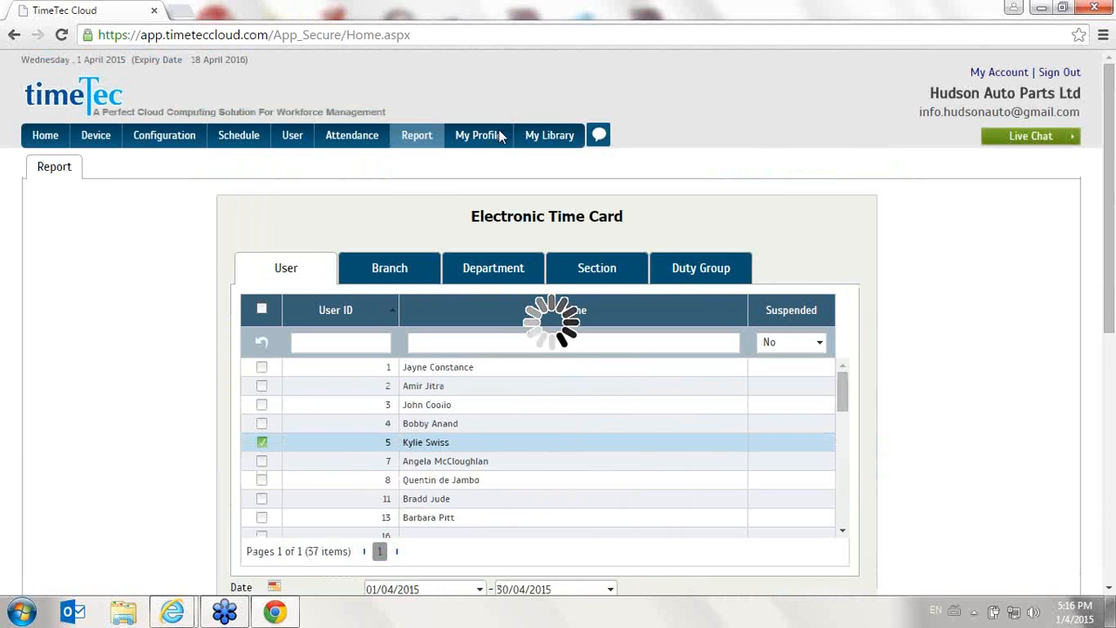
- Reload the TimeTec Cloud page and return the browser window to full size
double_click(312, 16)
left_click(316, 51)
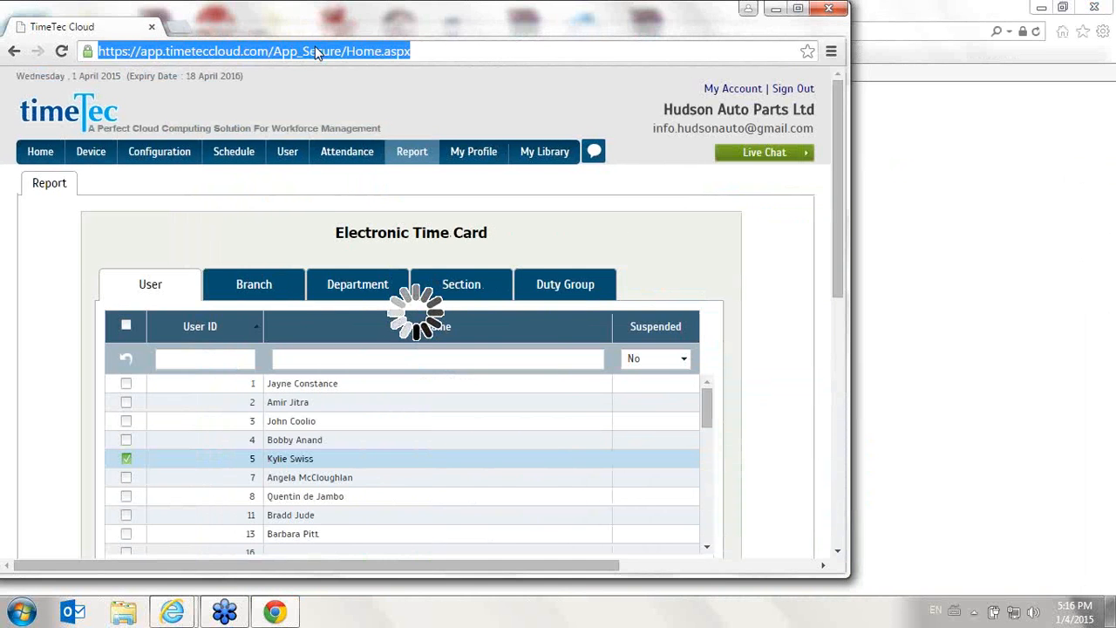
key("Return")
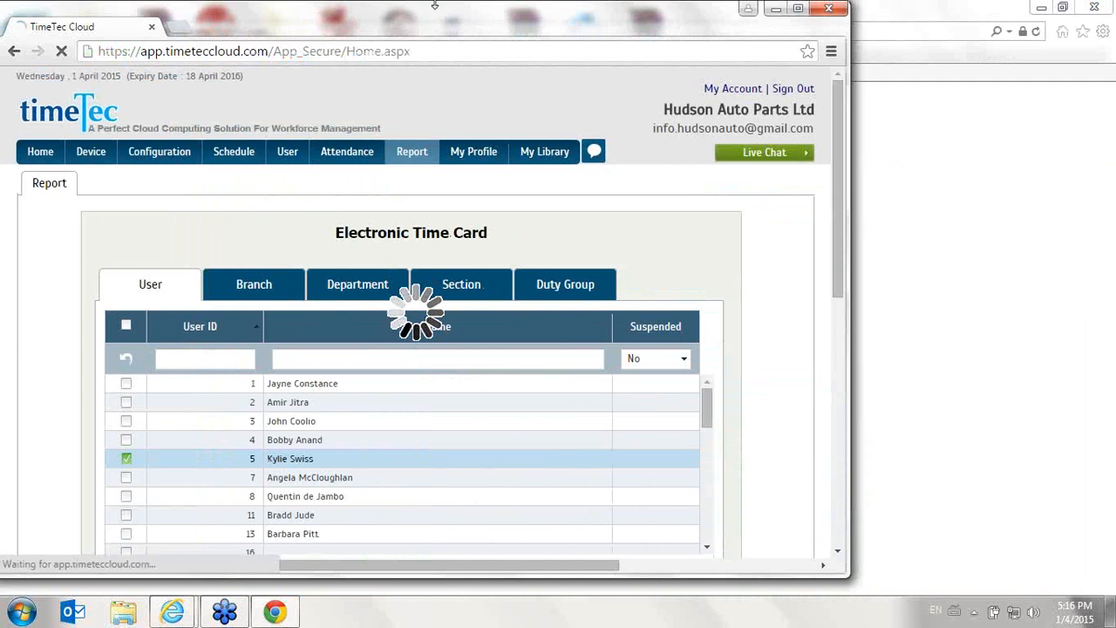
left_click(795, 14)
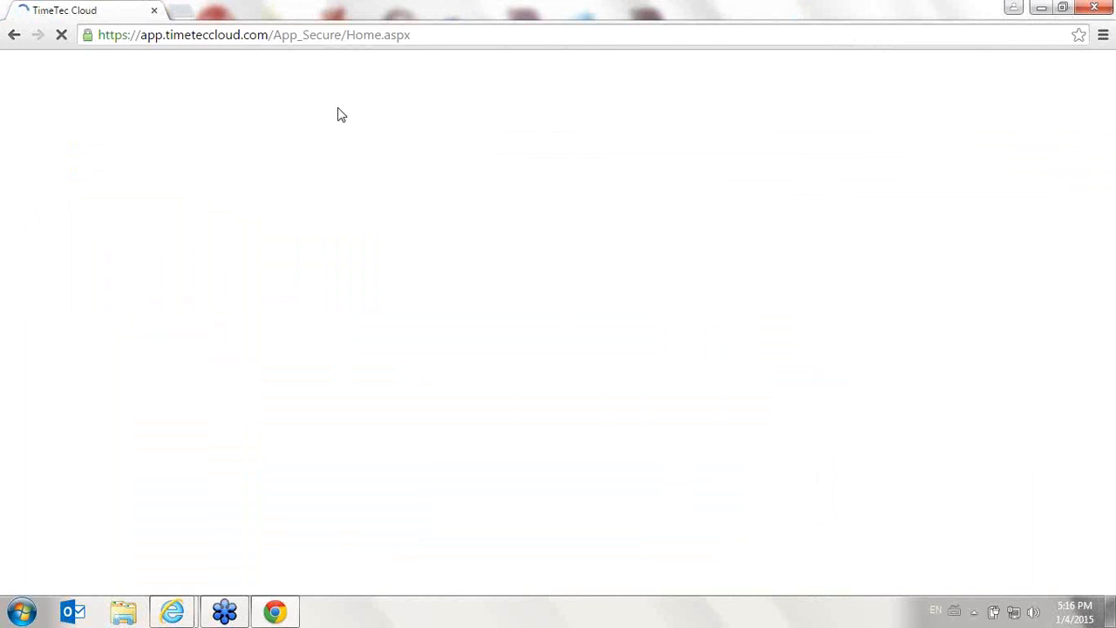
left_click(276, 613)
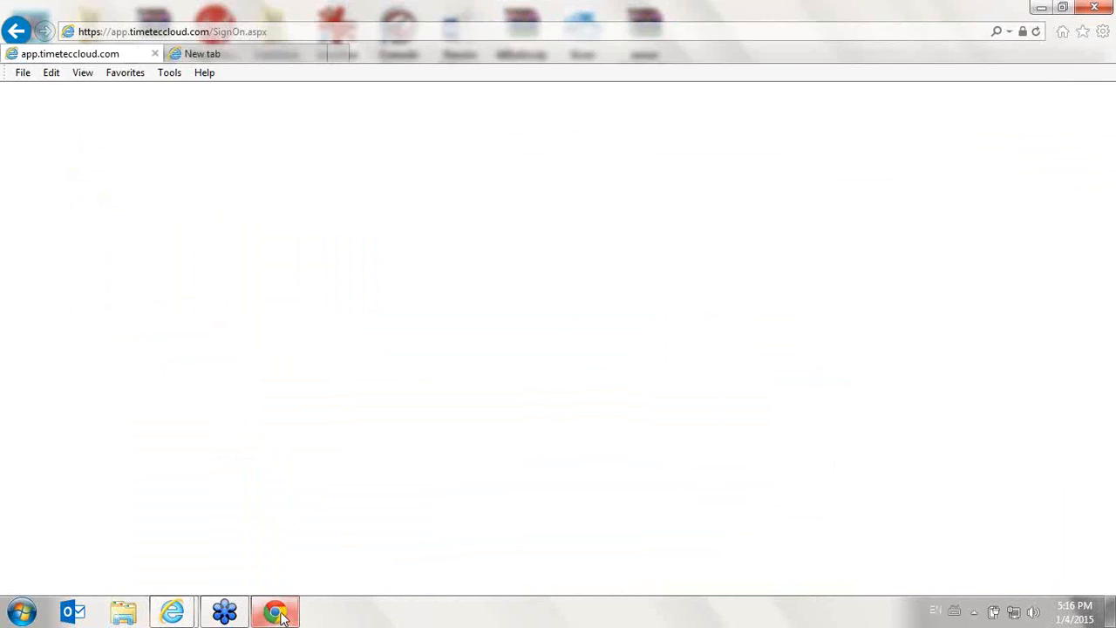
left_click(275, 612)
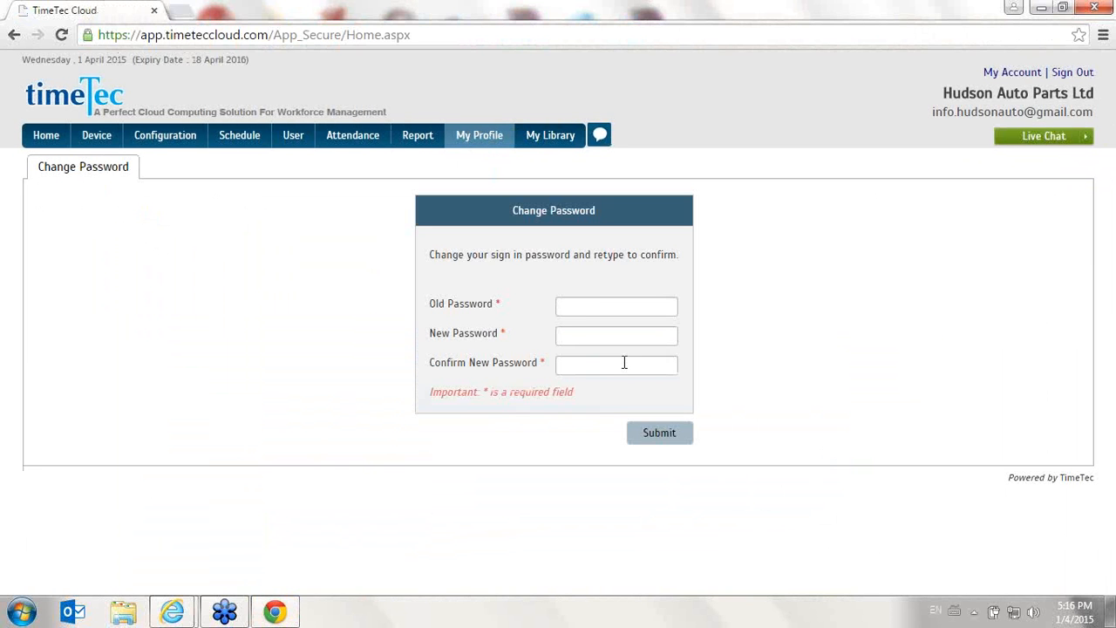
- Open the TimeTec Mobile page under My Profile, review its features and launch Guide Me
mouse_move(491, 150)
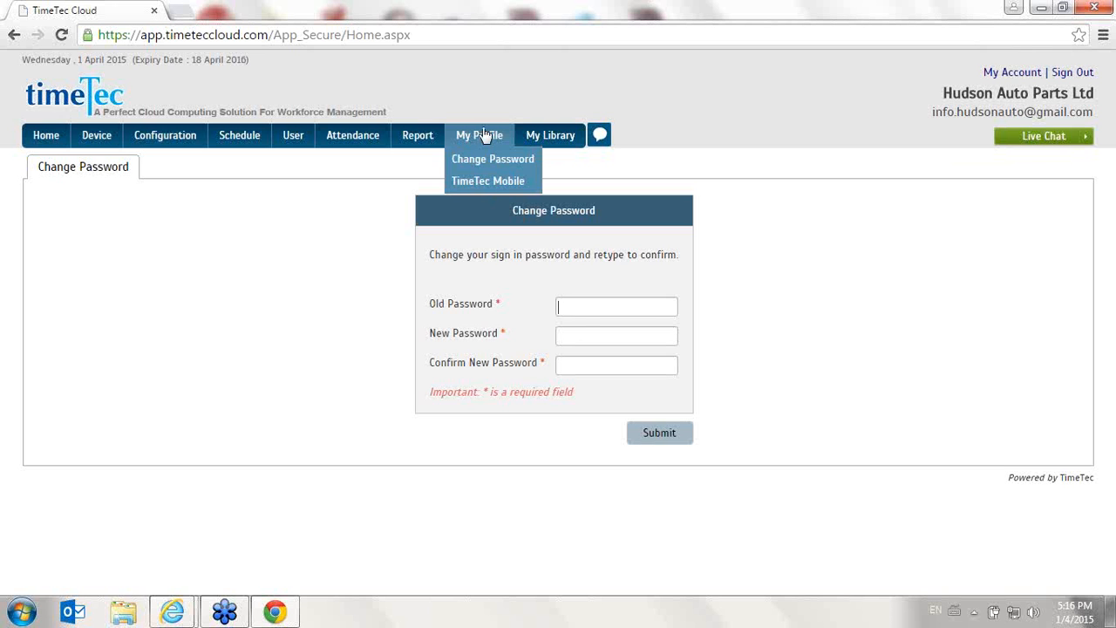
left_click(495, 182)
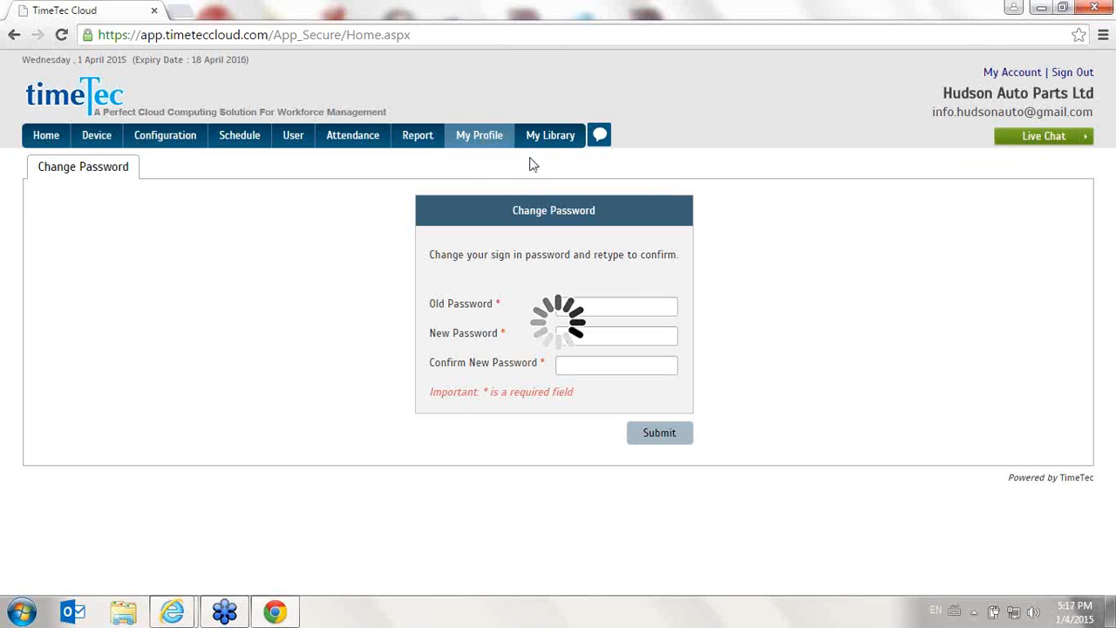
scroll(539, 167, "down", 3)
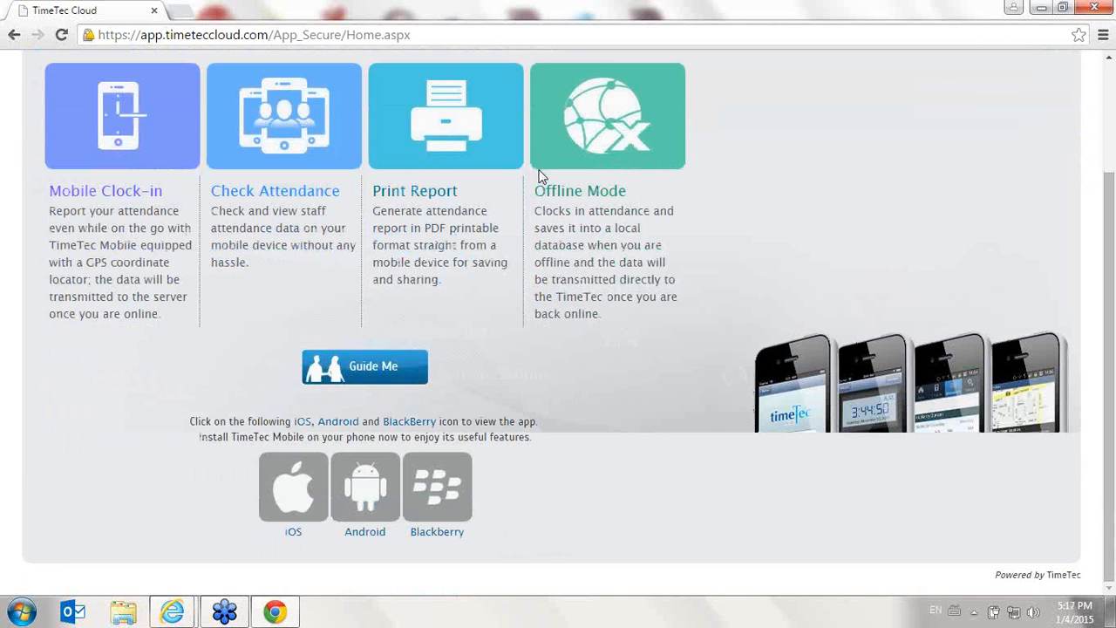
scroll(688, 153, "up", 3)
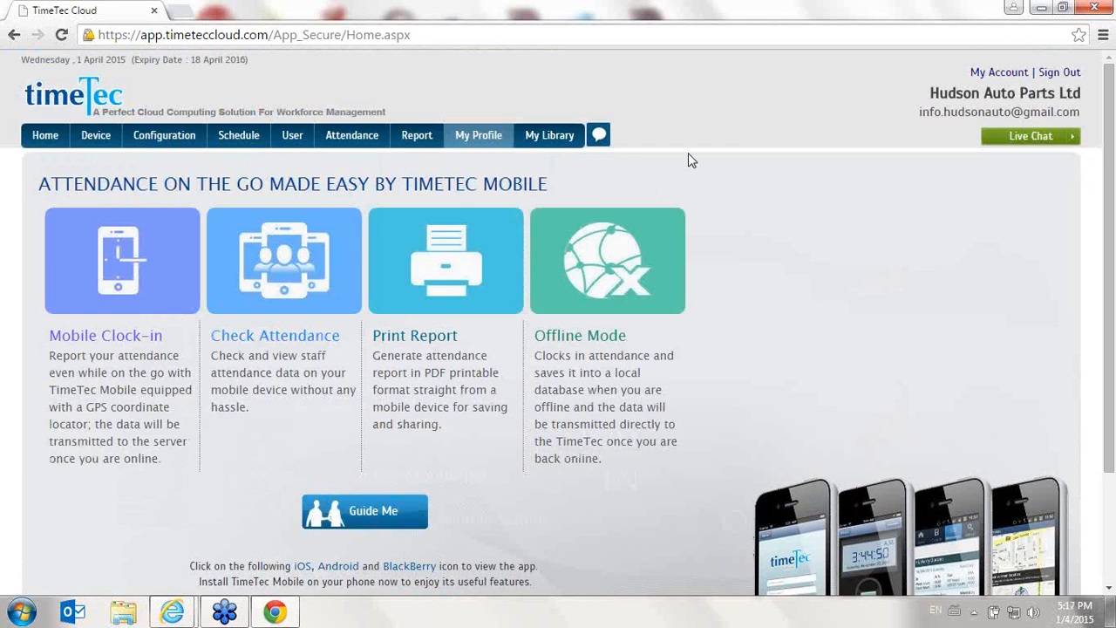
left_click(369, 512)
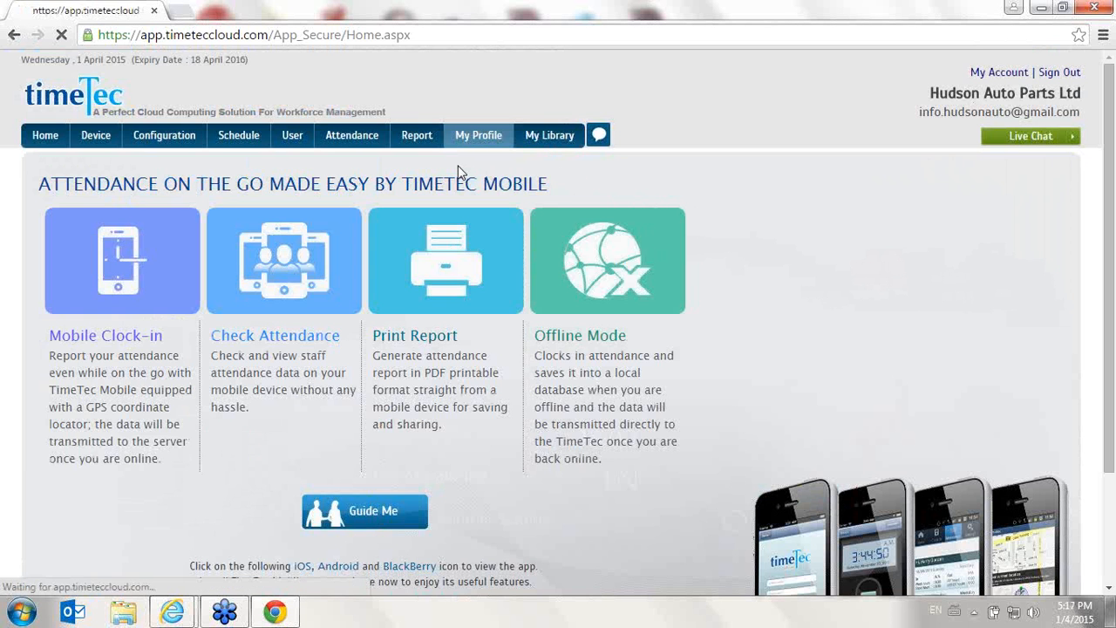
scroll(436, 189, "down", 3)
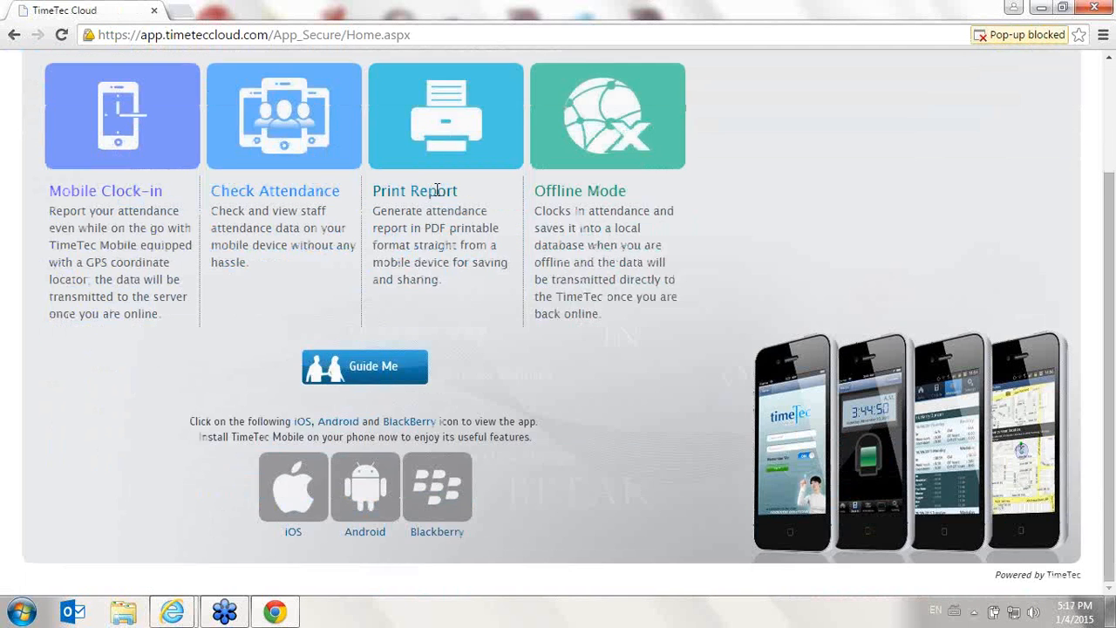
scroll(448, 199, "up", 3)
scroll(443, 208, "down", 3)
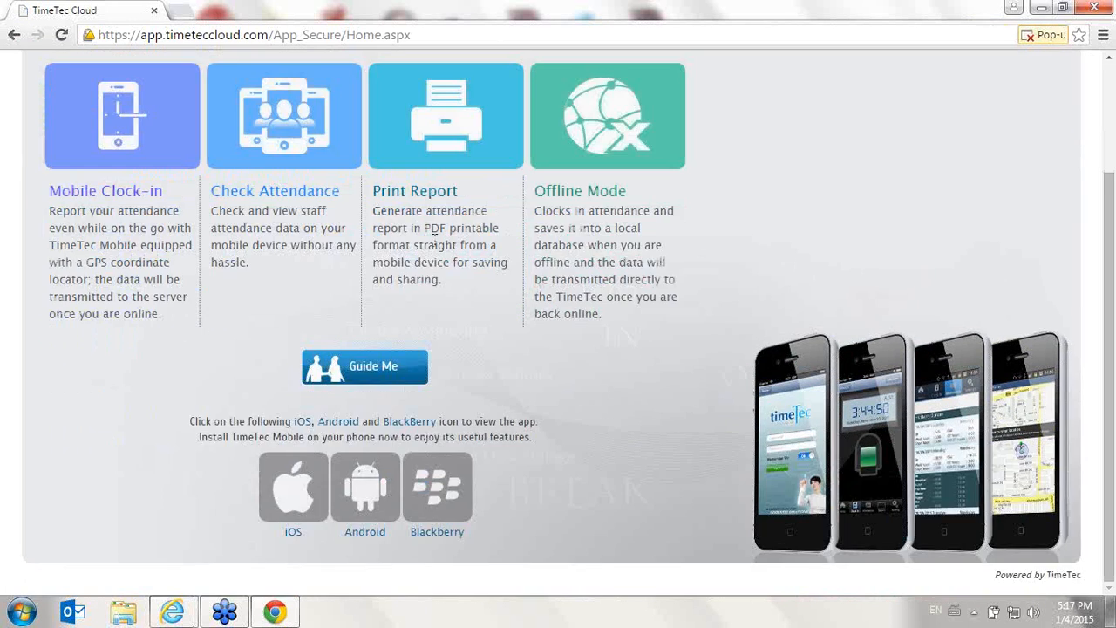
scroll(519, 364, "up", 3)
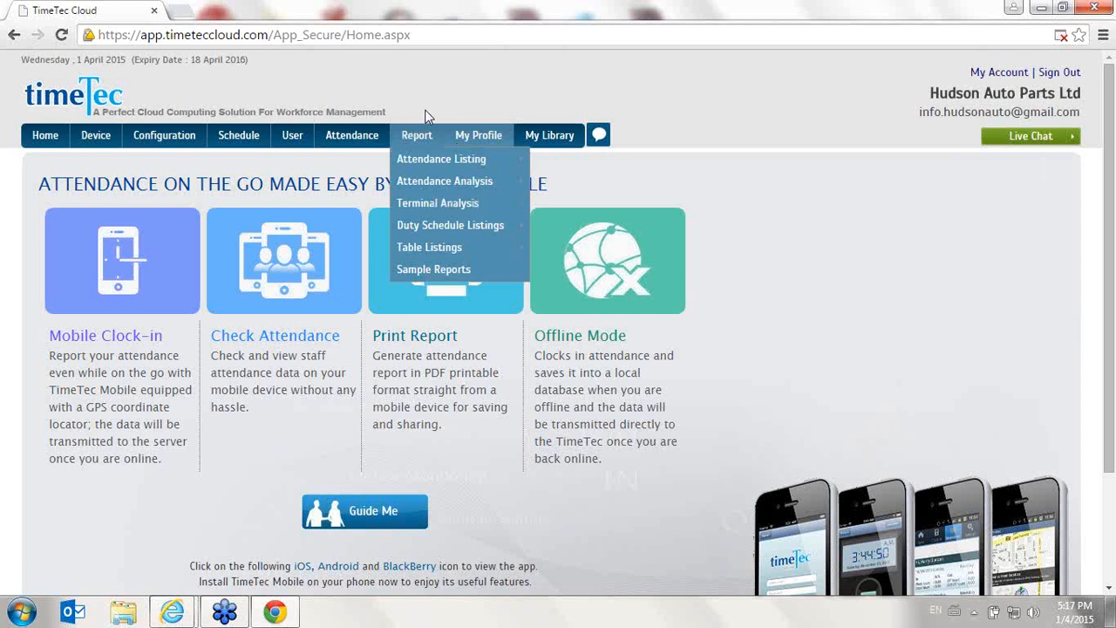
- Sign out and try to log in with the saved company e-mail username and the account password
left_click(1072, 75)
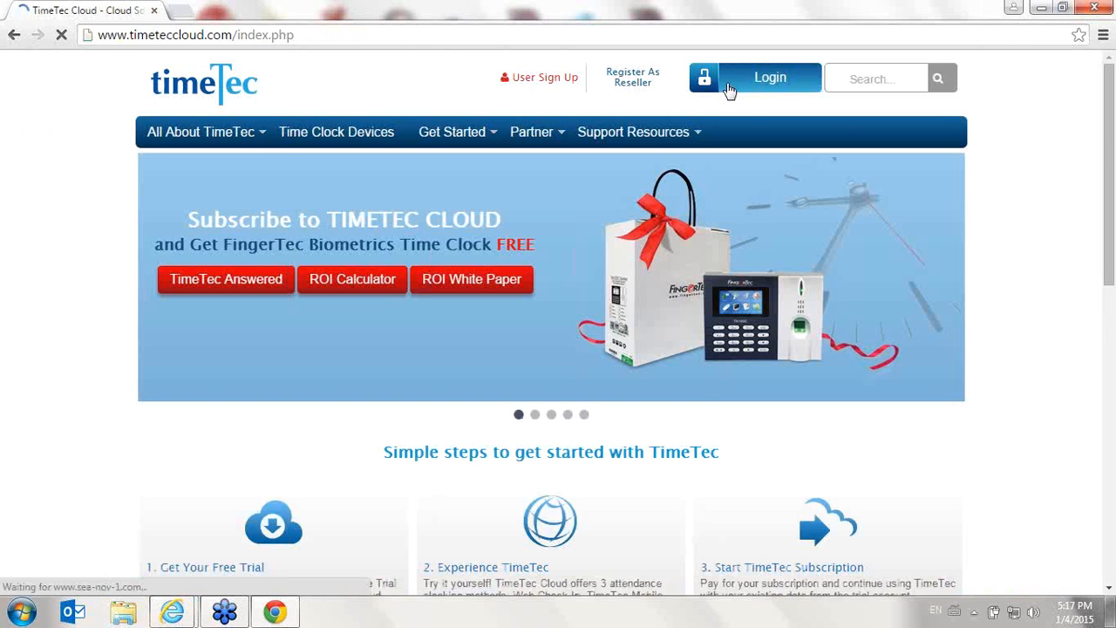
left_click(728, 90)
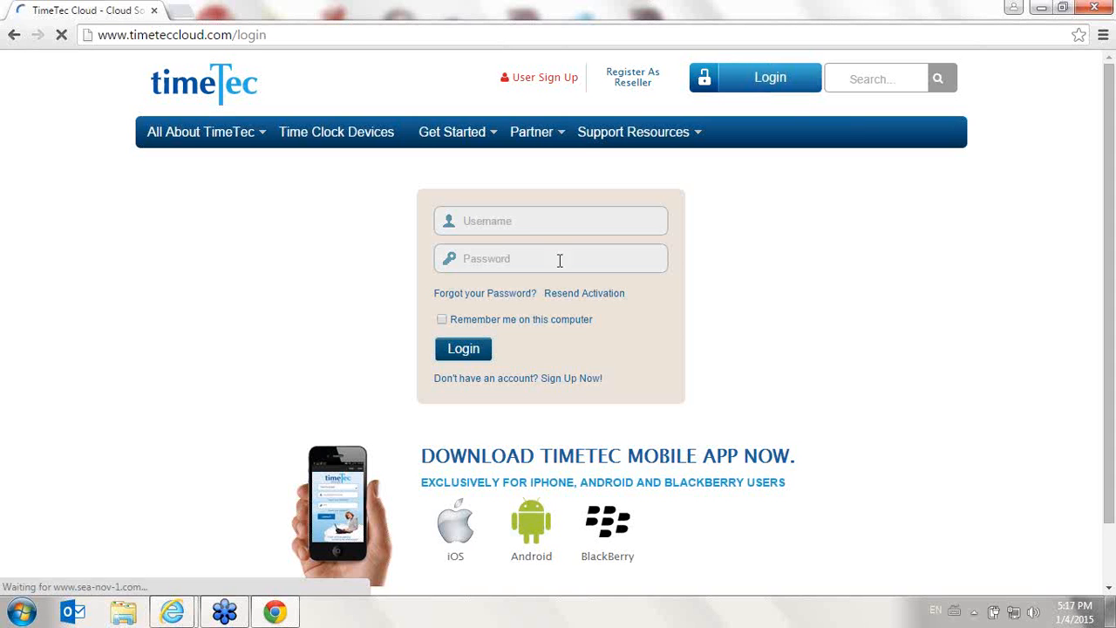
left_click(534, 221)
left_click(534, 220)
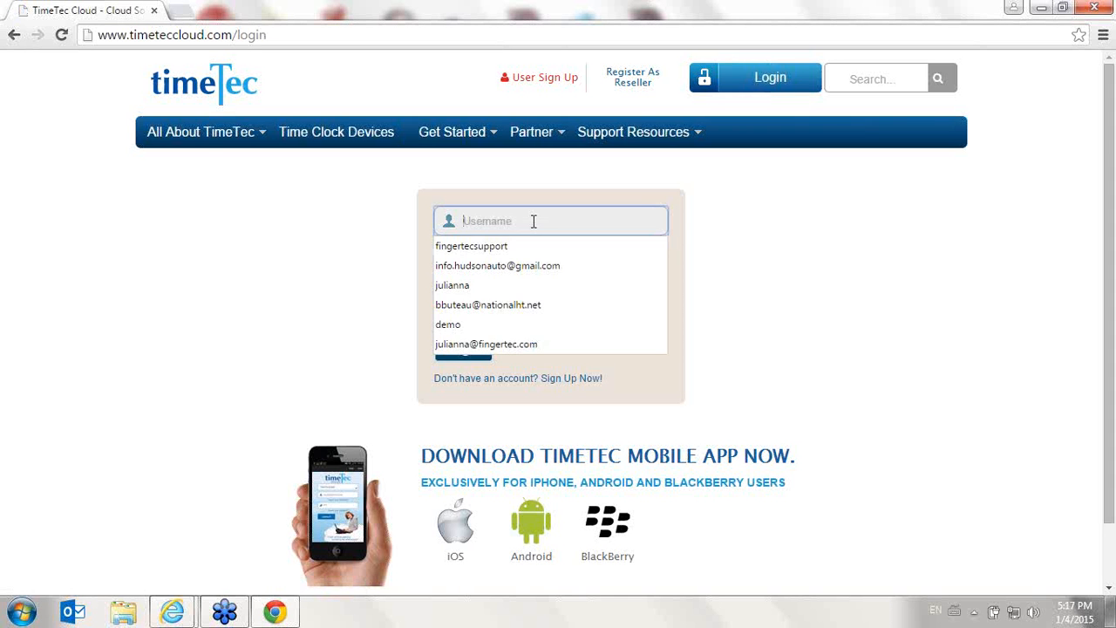
type("julianna")
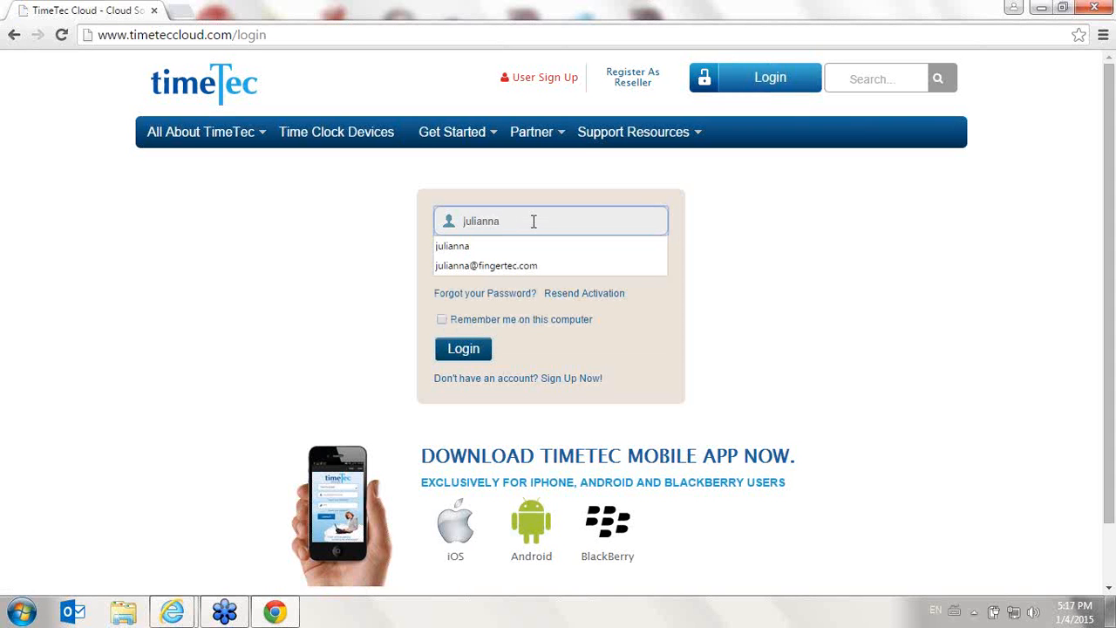
key("Down")
key("Down")
key("Return")
key("Tab")
type("•••")
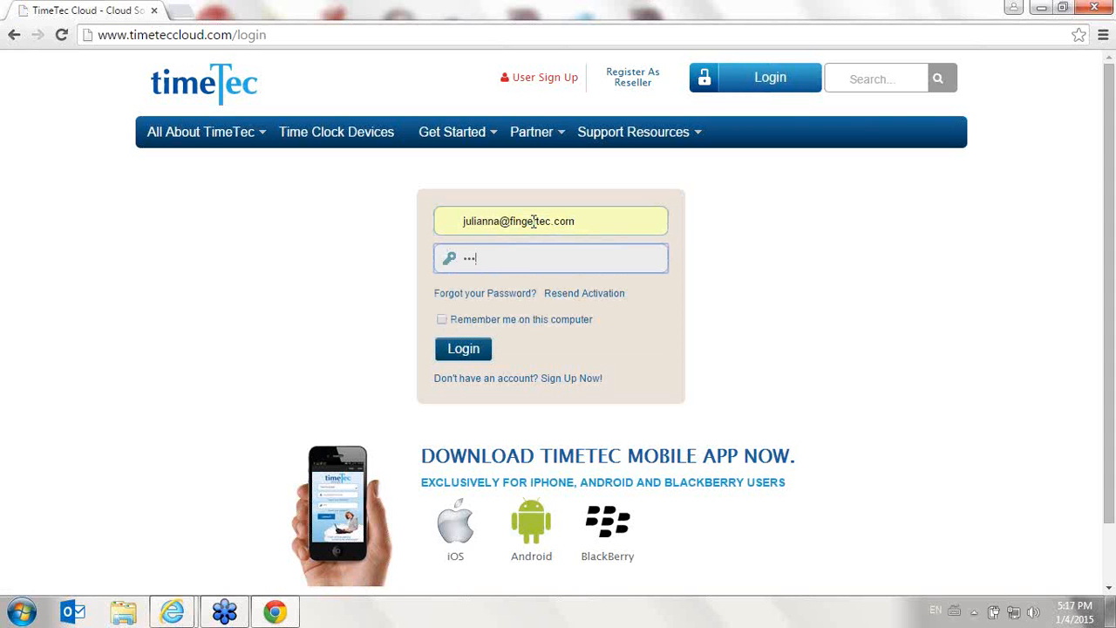
type("•••••")
key("Return")
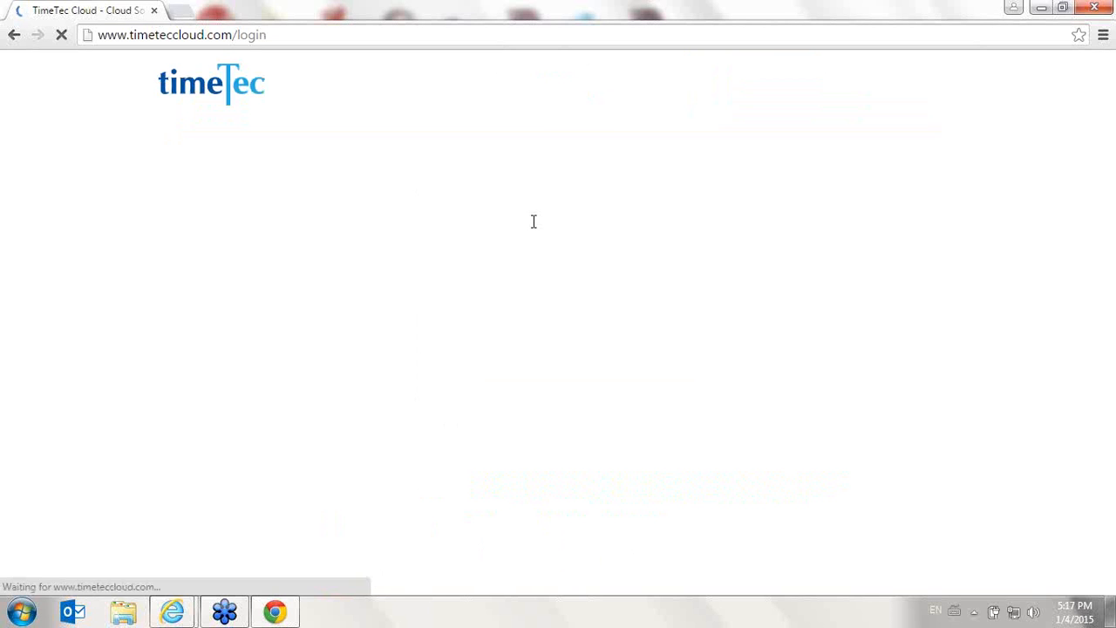
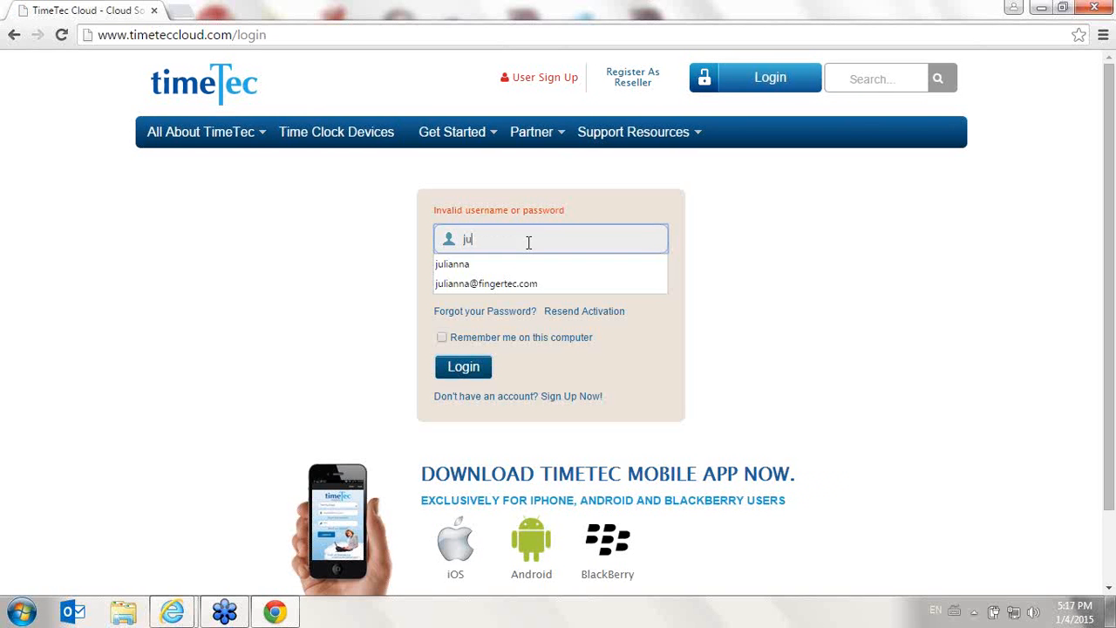
- Log in again with the saved company e-mail username and the account password
key("Down")
key("Down")
key("Return")
key("Tab")
type("••••••••")
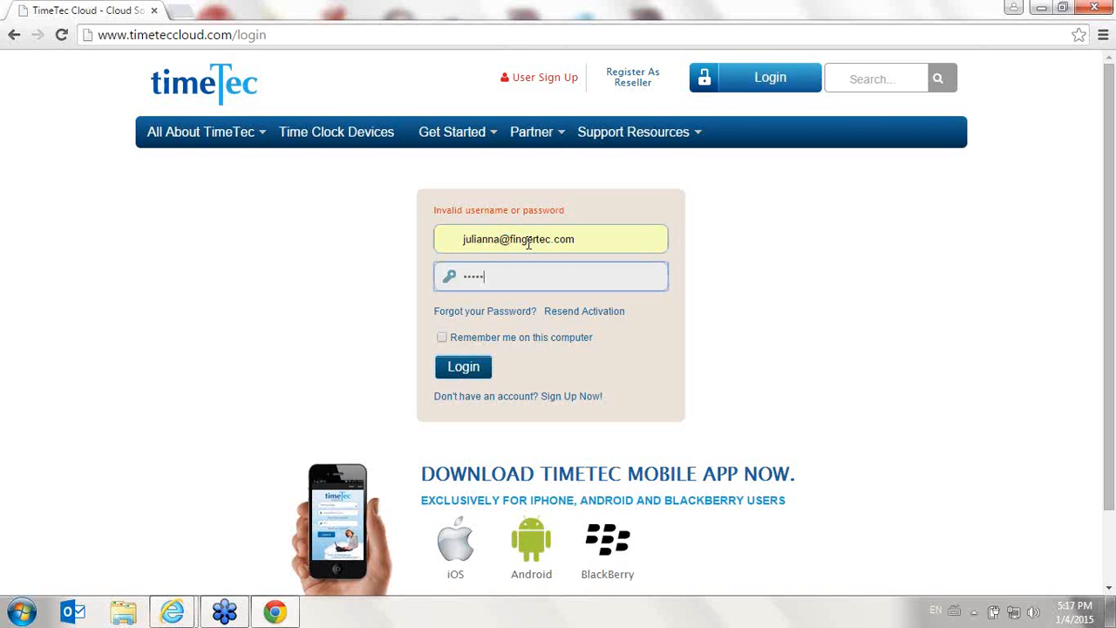
key("Return")
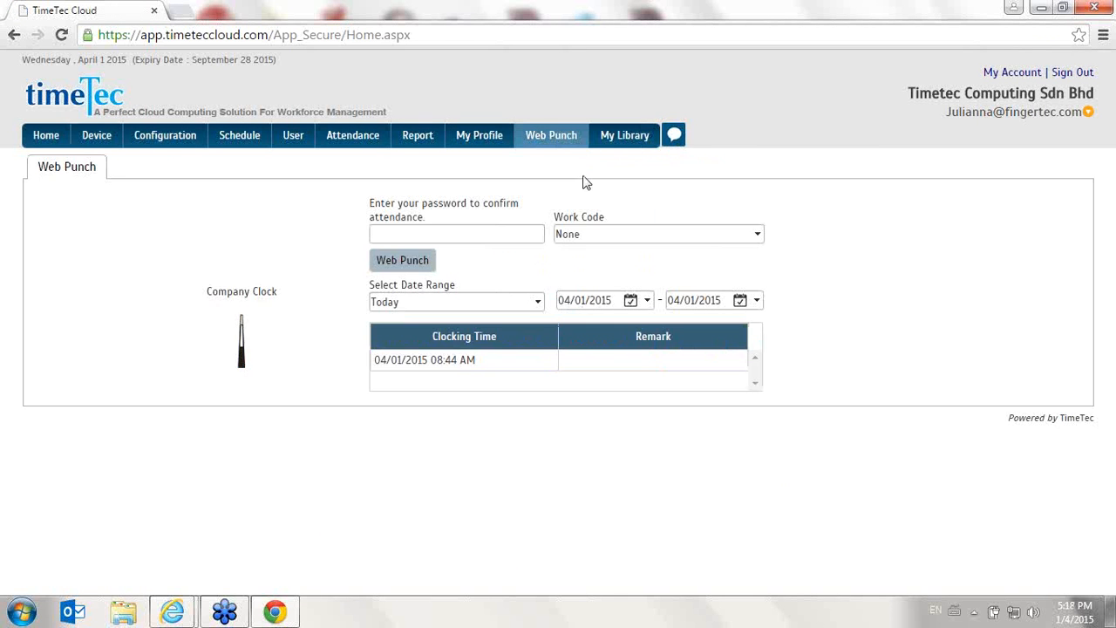
- Record a web punch by entering the account password, leaving the work code as None
left_click(515, 233)
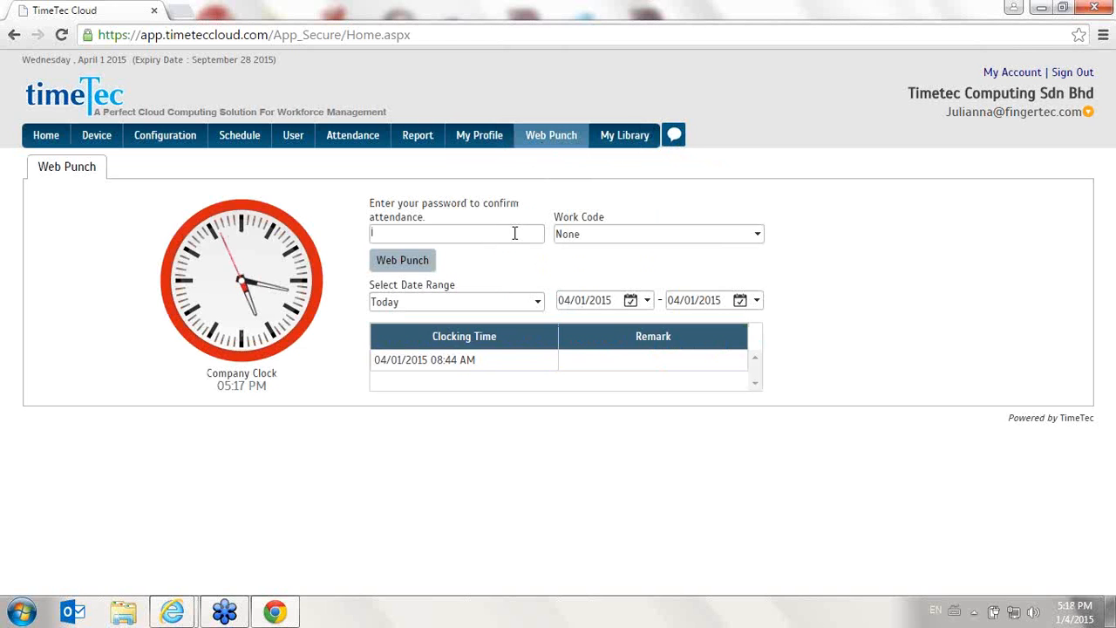
type("••••••••")
left_click(638, 239)
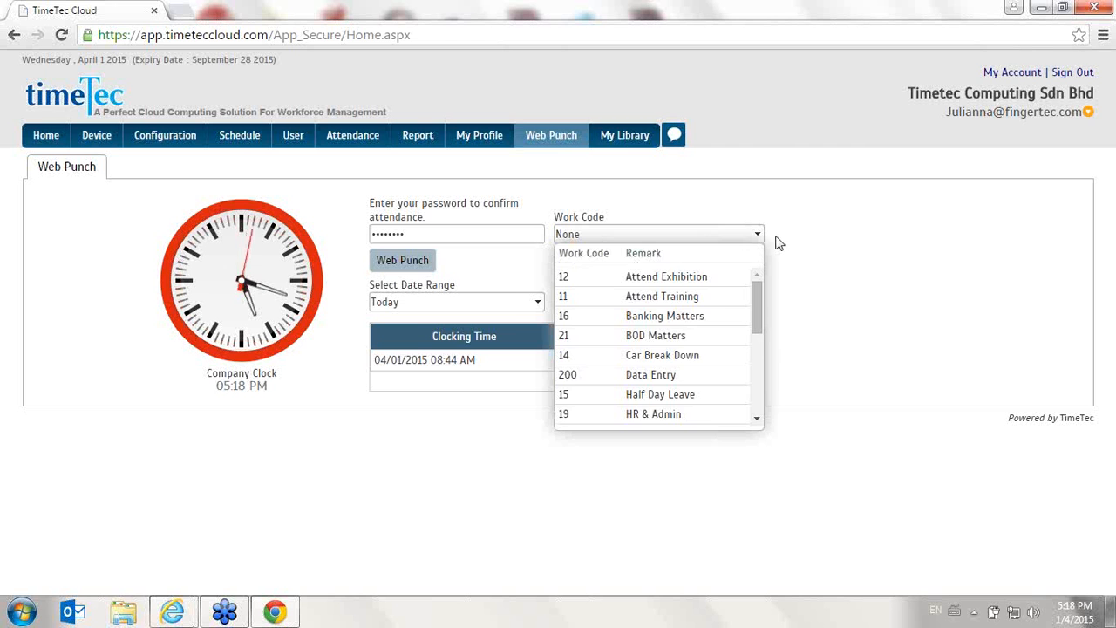
left_click(587, 170)
left_click(370, 260)
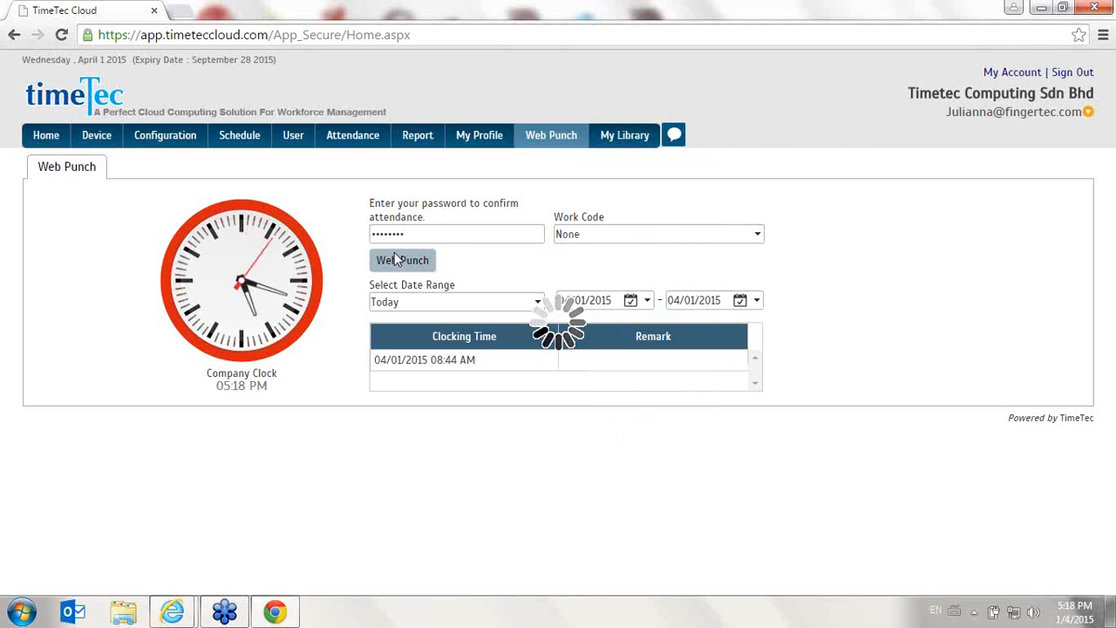
- Highlight the new clocking entry in the clocking time list
left_click_drag(376, 384, 739, 396)
left_click(536, 381)
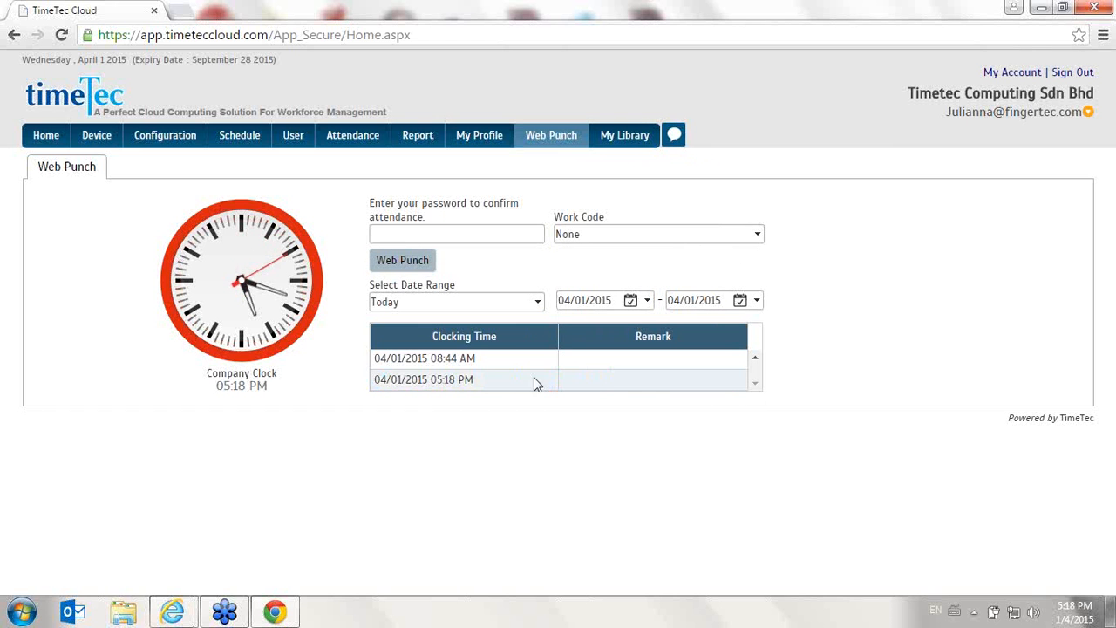
left_click_drag(561, 389, 357, 383)
left_click(376, 384)
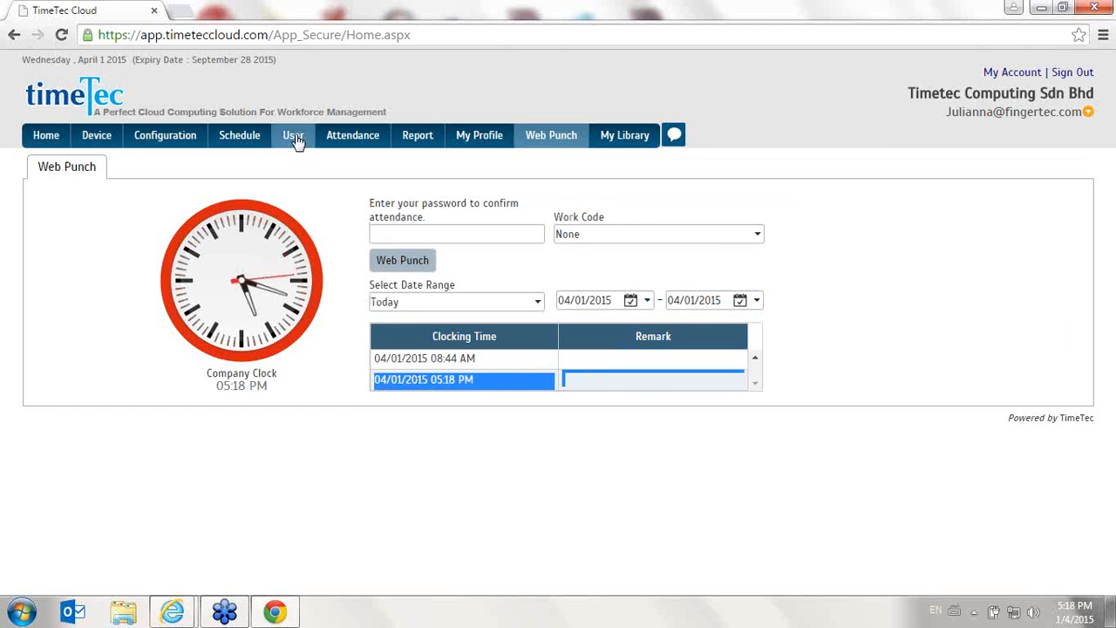
- Open the Data Audit List under Device and review the downloaded clocking records
mouse_move(374, 136)
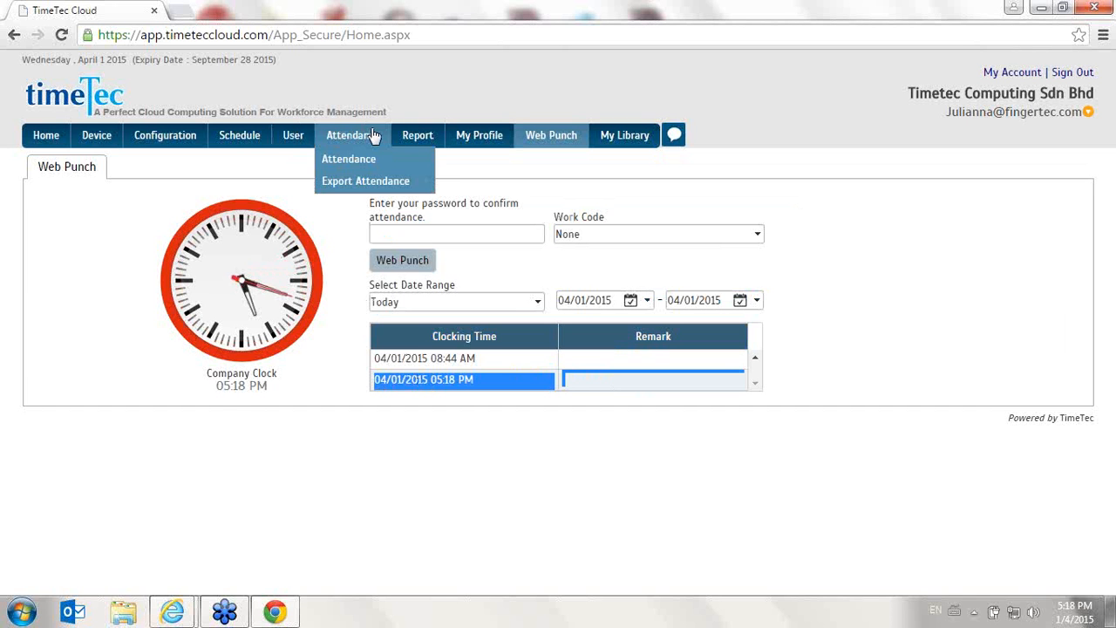
mouse_move(96, 136)
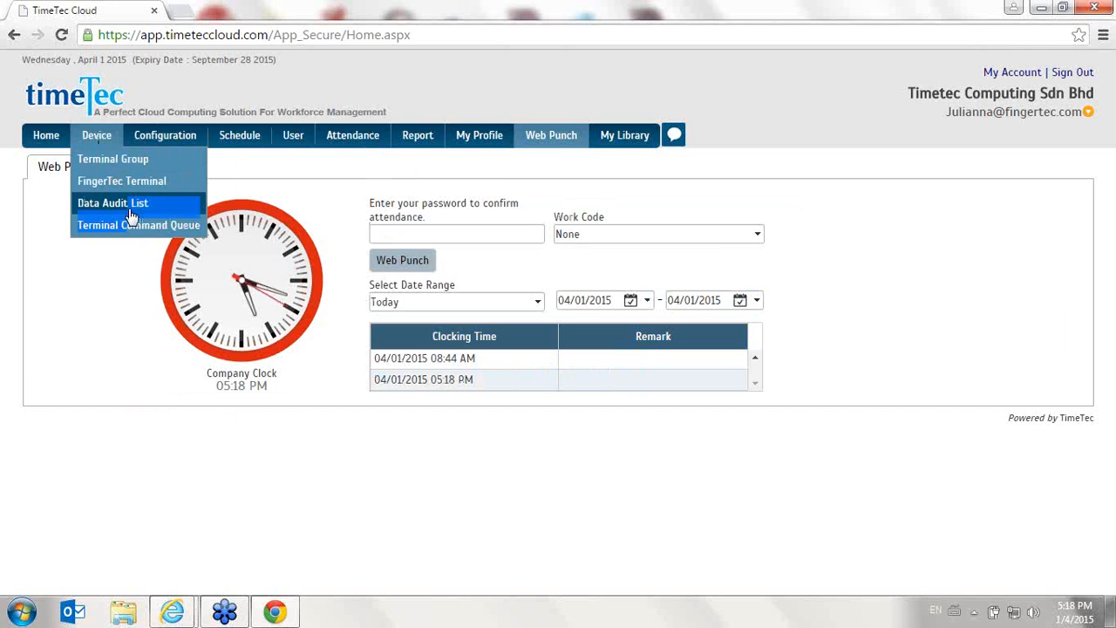
left_click(129, 213)
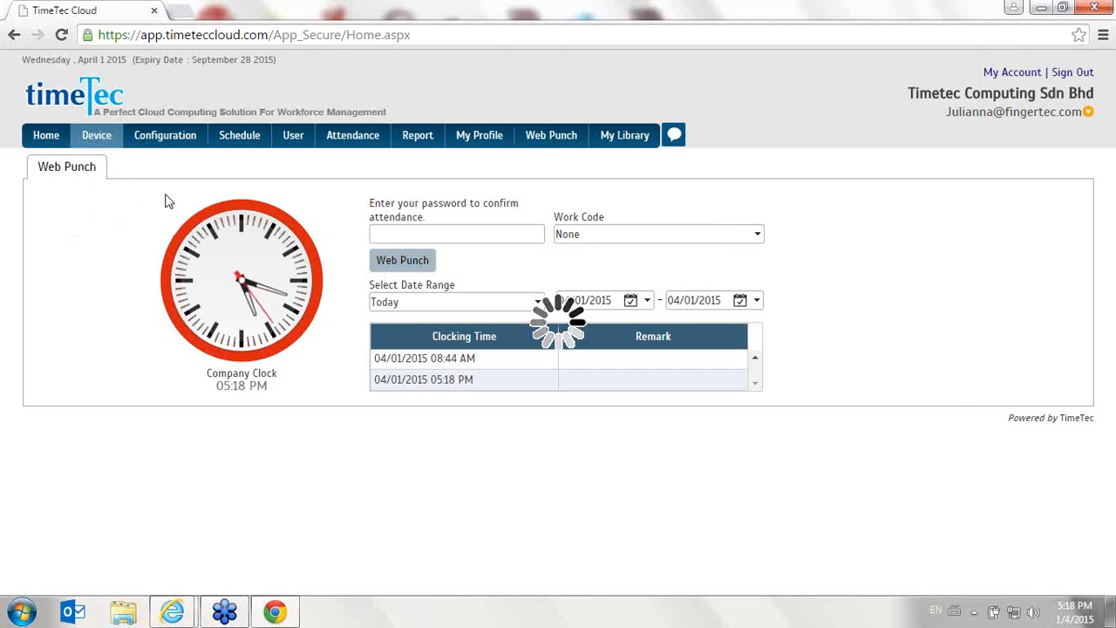
scroll(460, 373, "down", 2)
scroll(460, 370, "up", 2)
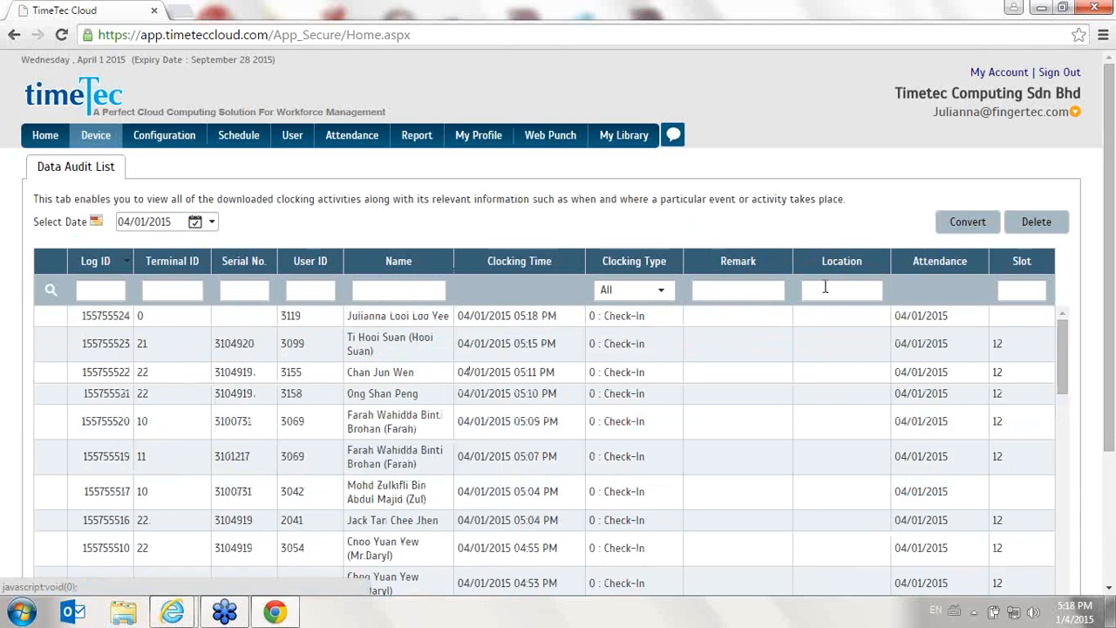
mouse_move(833, 268)
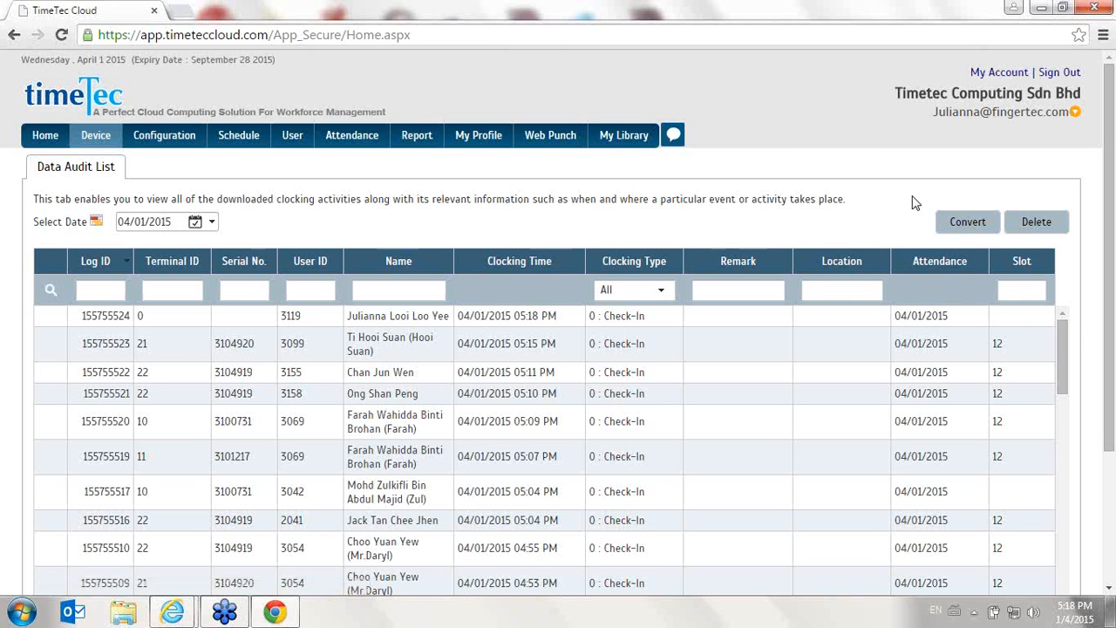
- Open My Library, select the qqq file and view its permission settings without submitting changes
left_click(1068, 75)
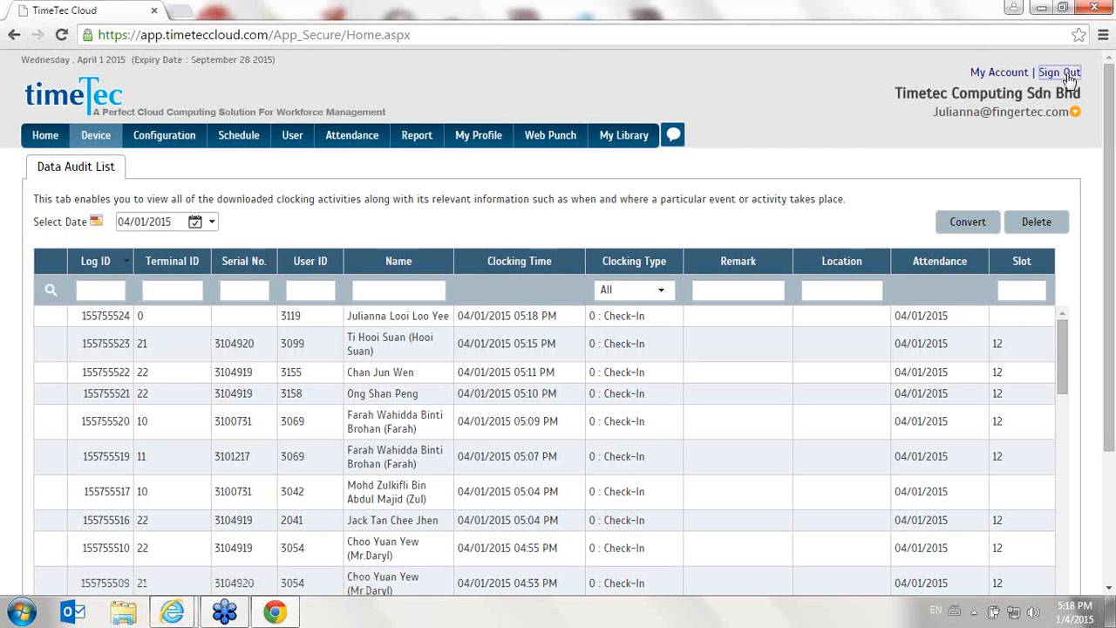
left_click(629, 139)
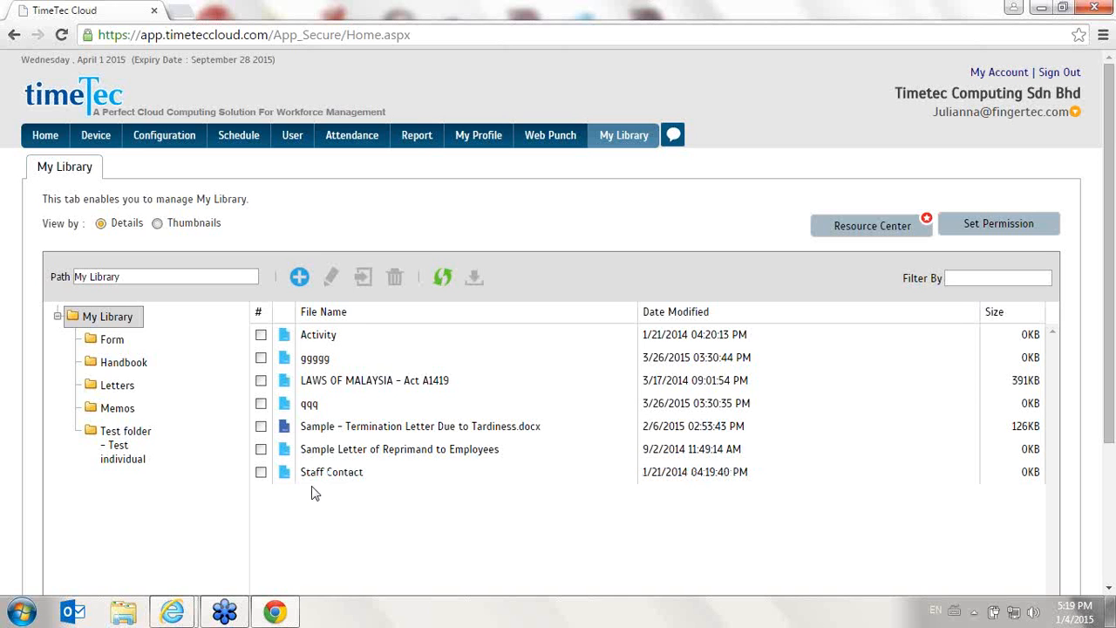
left_click(261, 403)
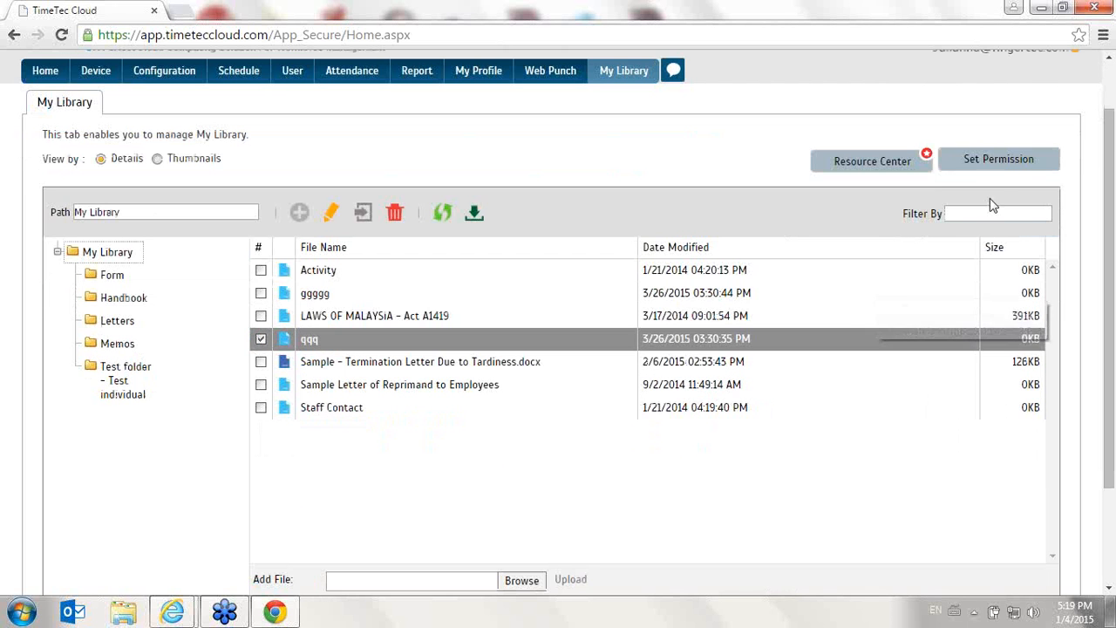
left_click(992, 160)
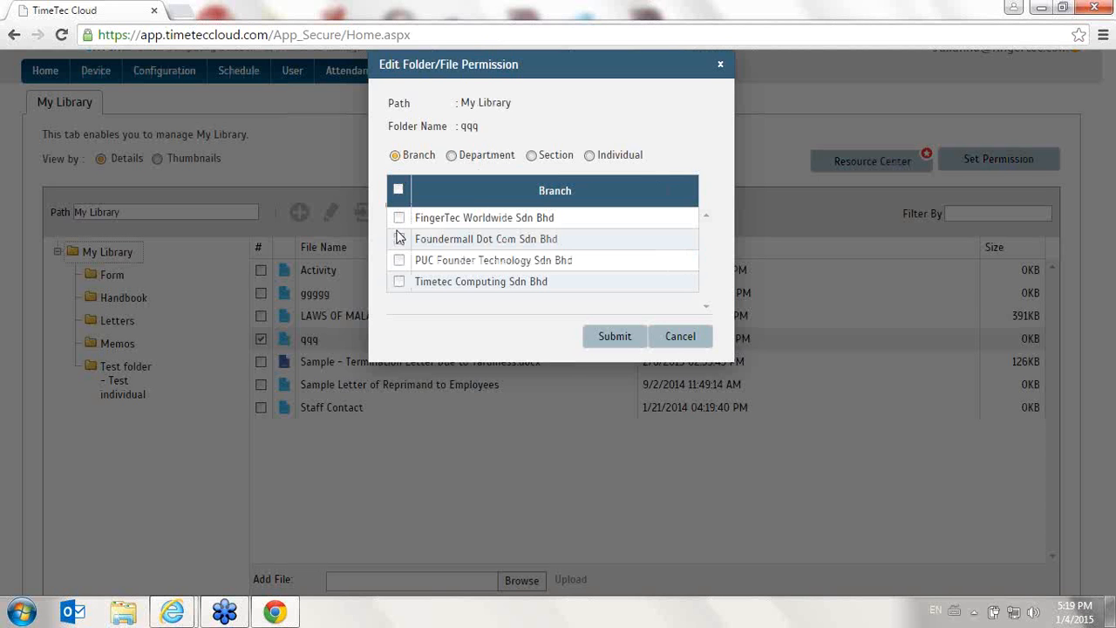
left_click(665, 338)
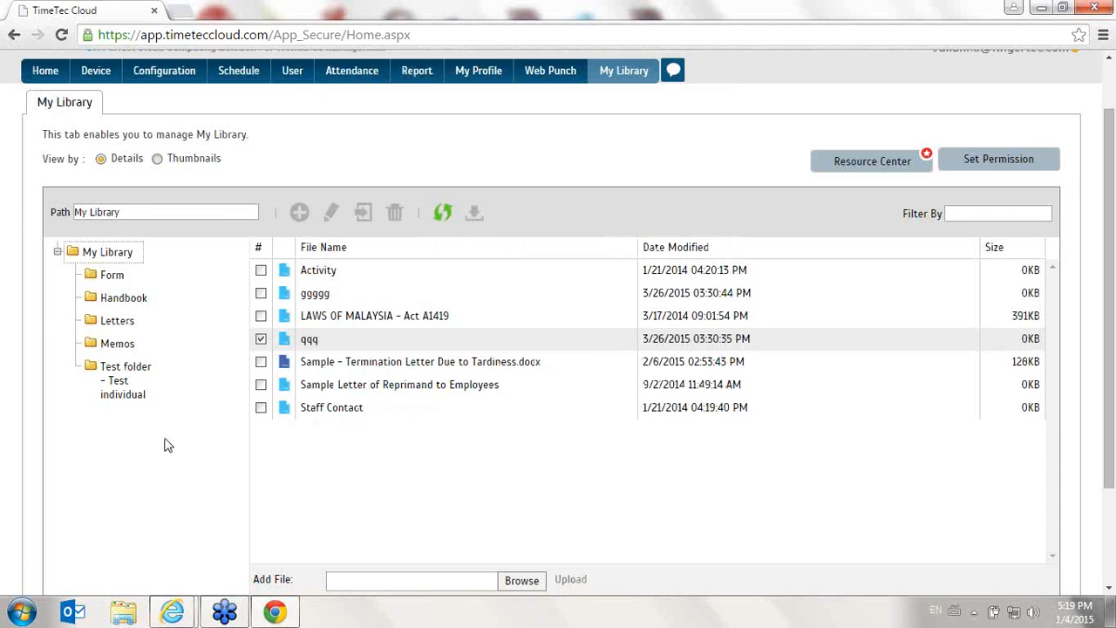
scroll(168, 446, "up", 1)
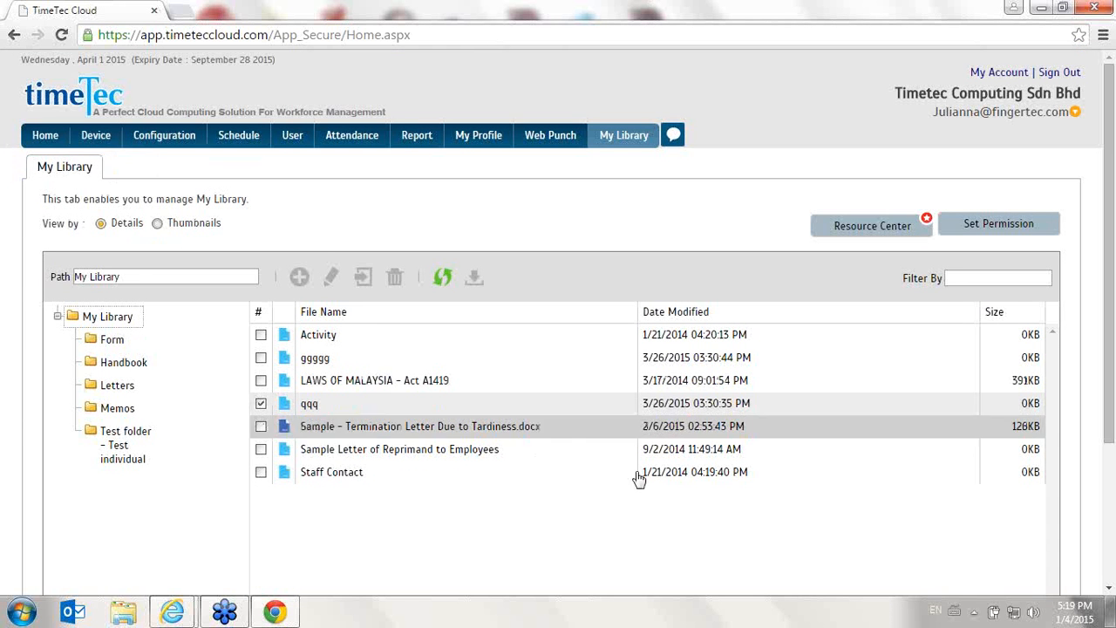
left_click(1104, 594)
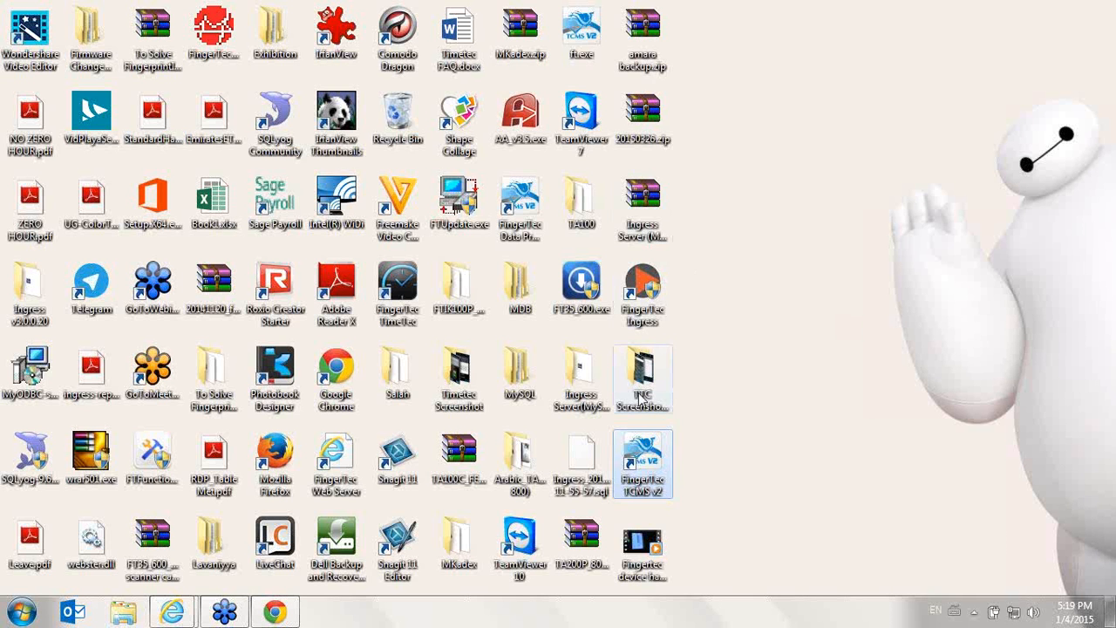
right_click(635, 463)
left_click(694, 170)
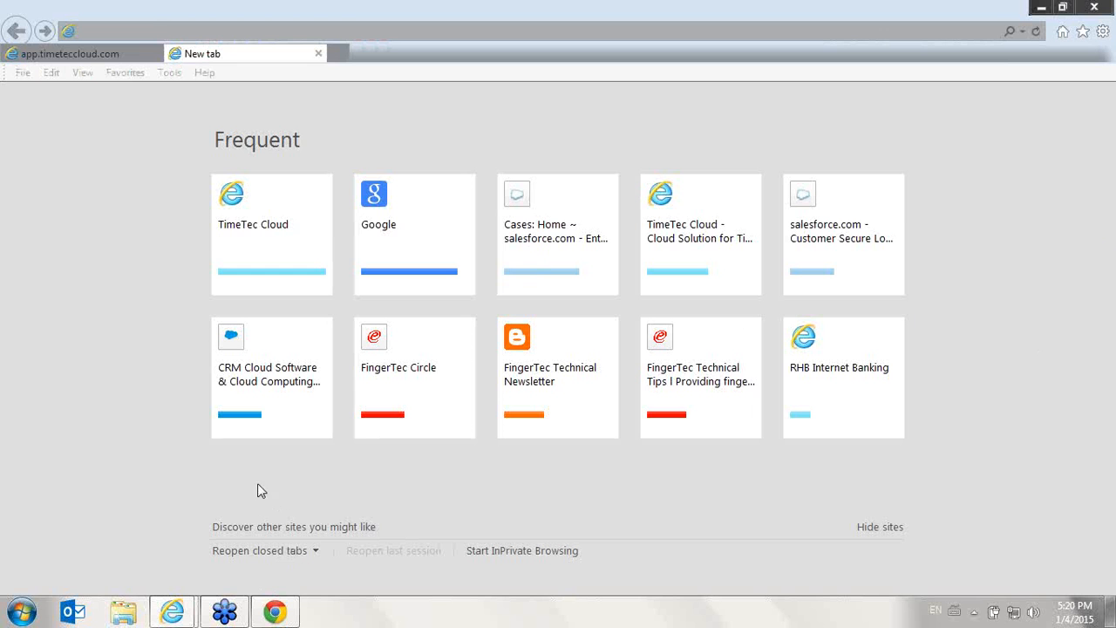
left_click(68, 58)
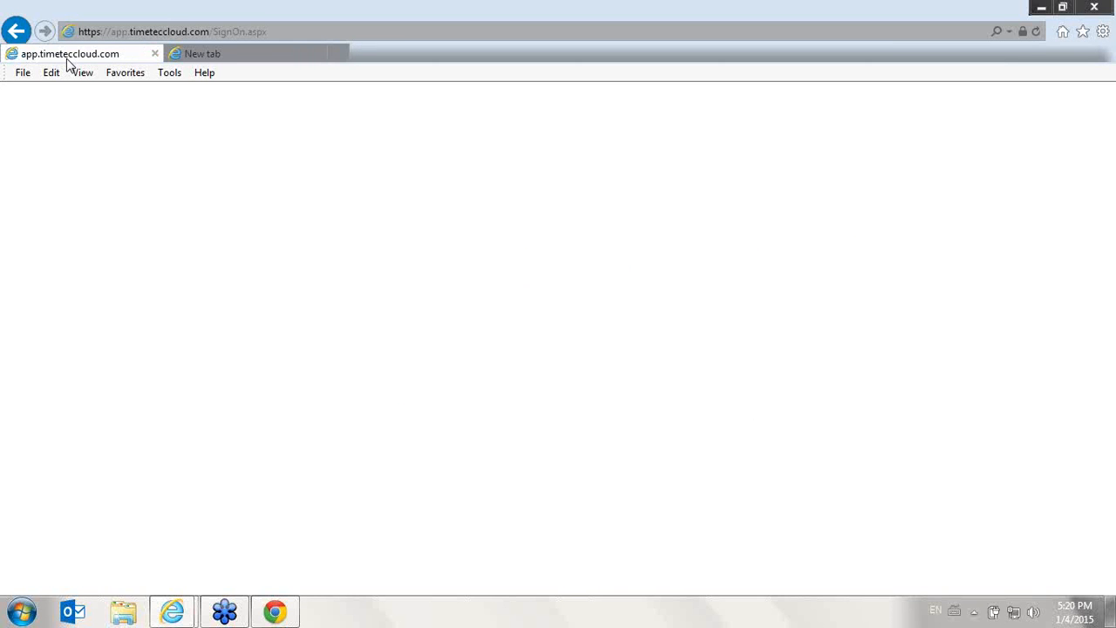
left_click(279, 612)
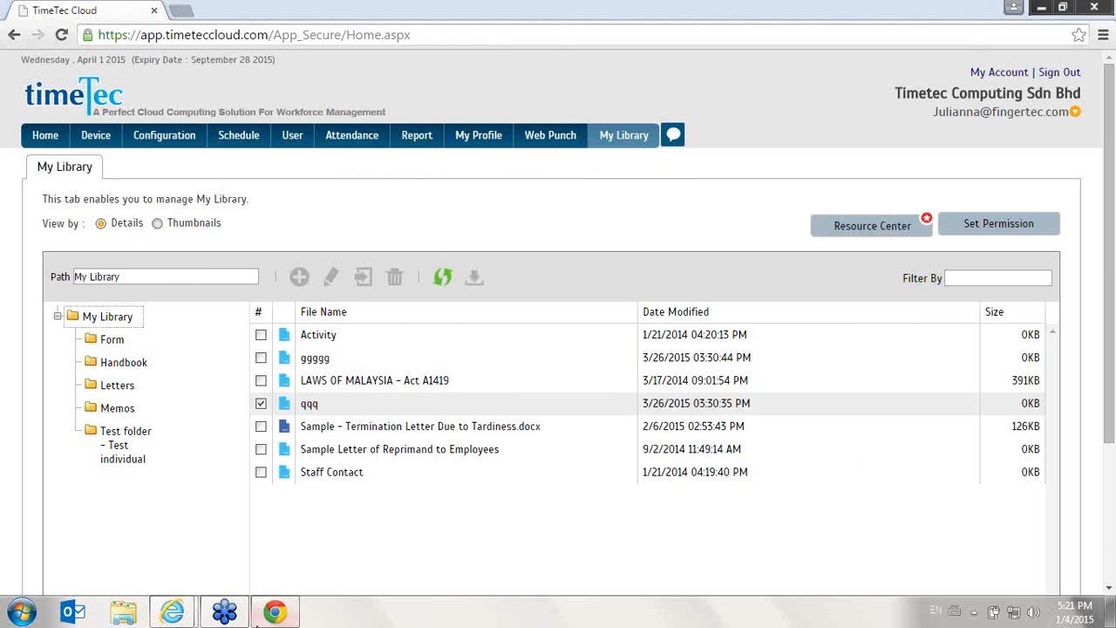
- Try to launch FingerTec TCMS v2 from its desktop shortcut and dismiss the message
left_click(277, 613)
double_click(637, 460)
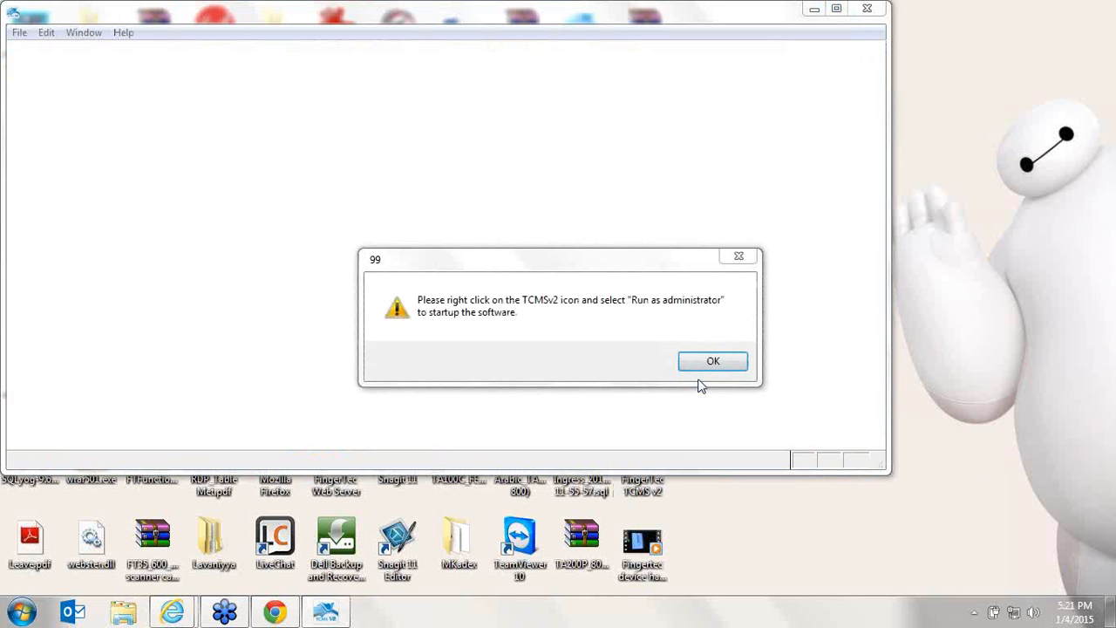
left_click(709, 359)
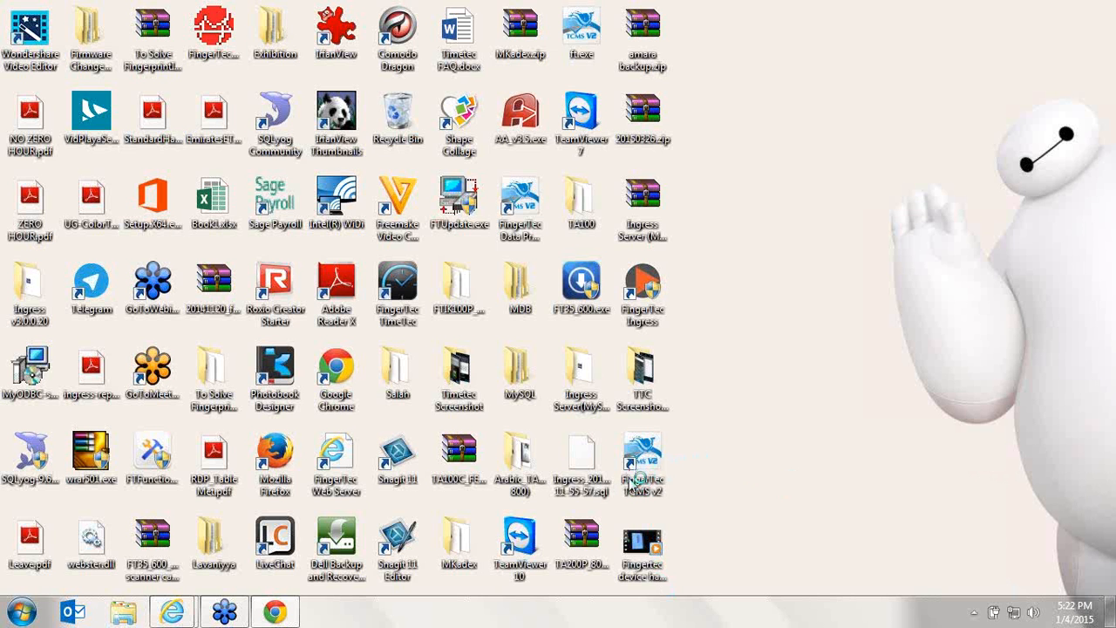
- Return to TimeTec Cloud and open the Migration Wizard from the Configuration wizard options
left_click(275, 611)
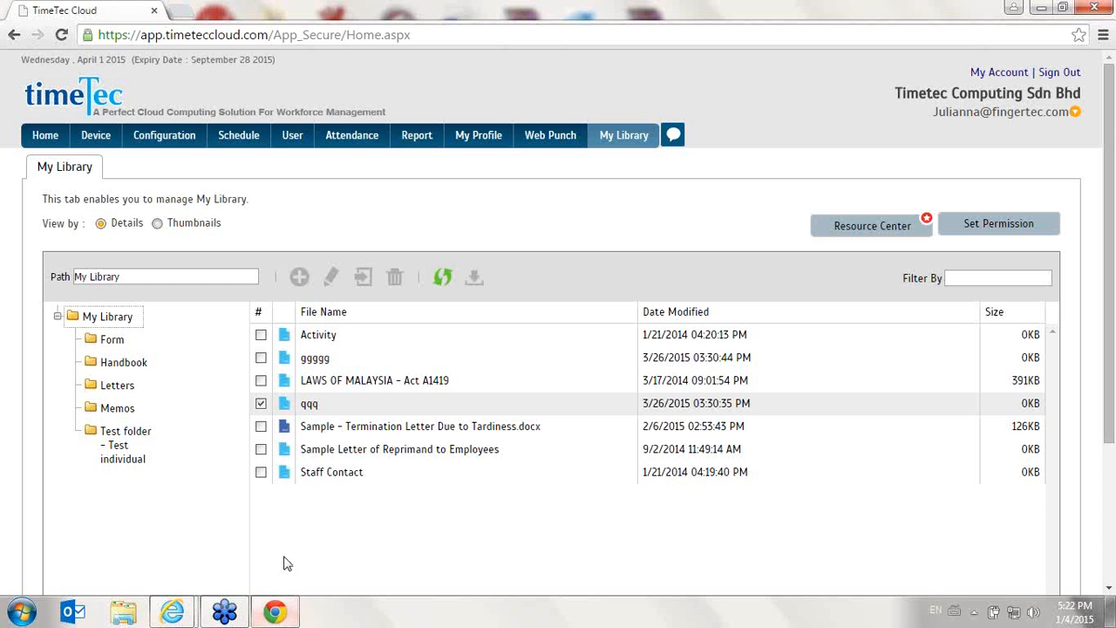
left_click(45, 139)
mouse_move(135, 146)
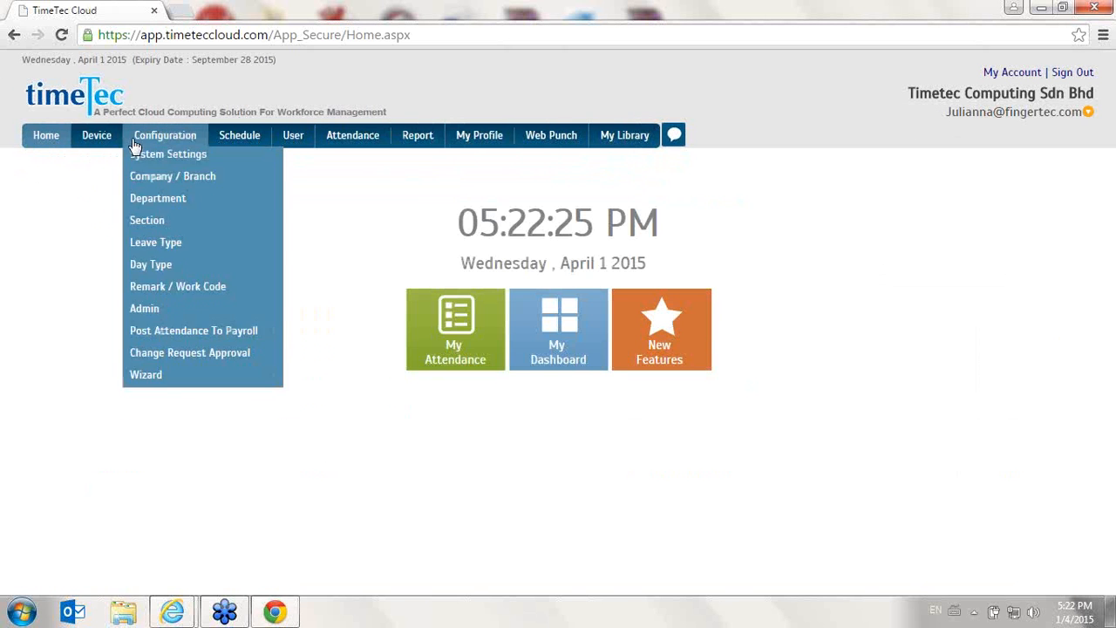
mouse_move(162, 410)
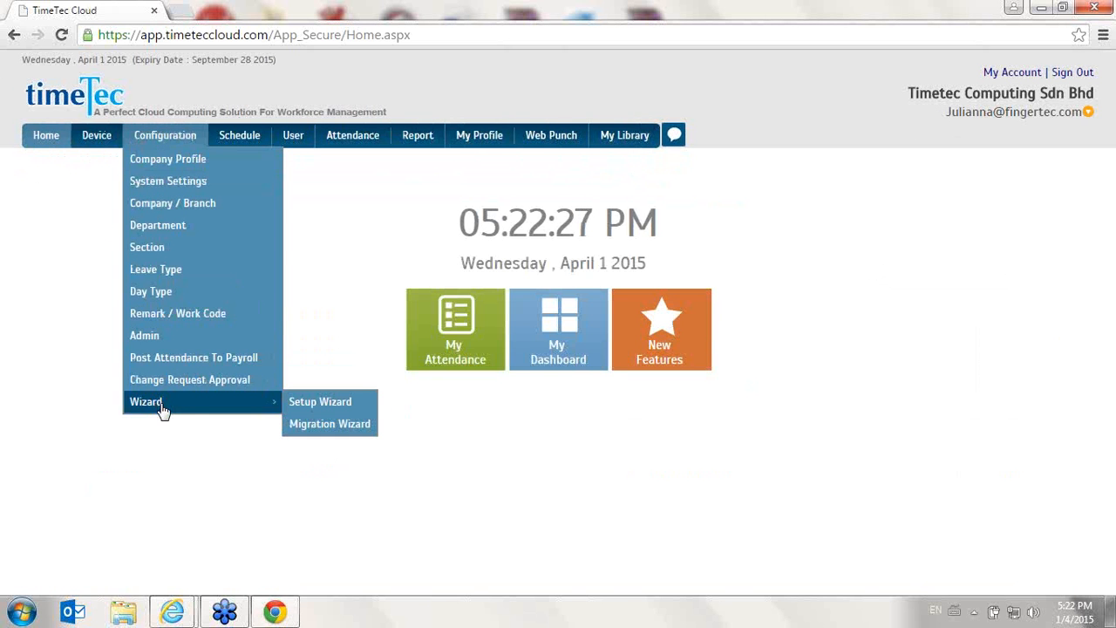
left_click(356, 424)
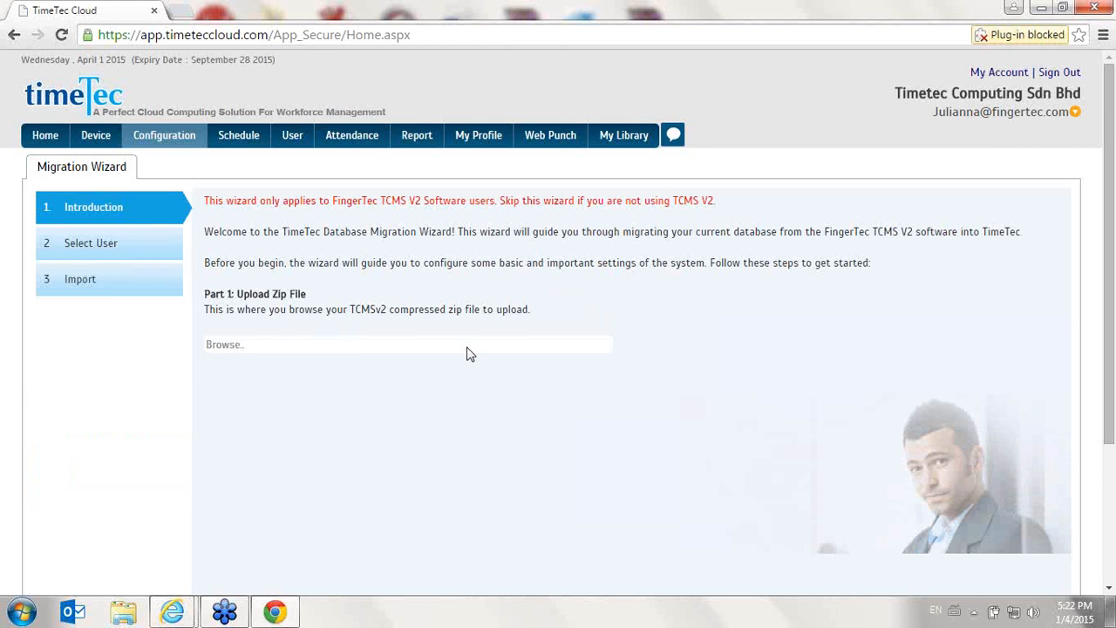
- Examine the Upload Zip File section of the Migration Wizard's introduction page
double_click(240, 345)
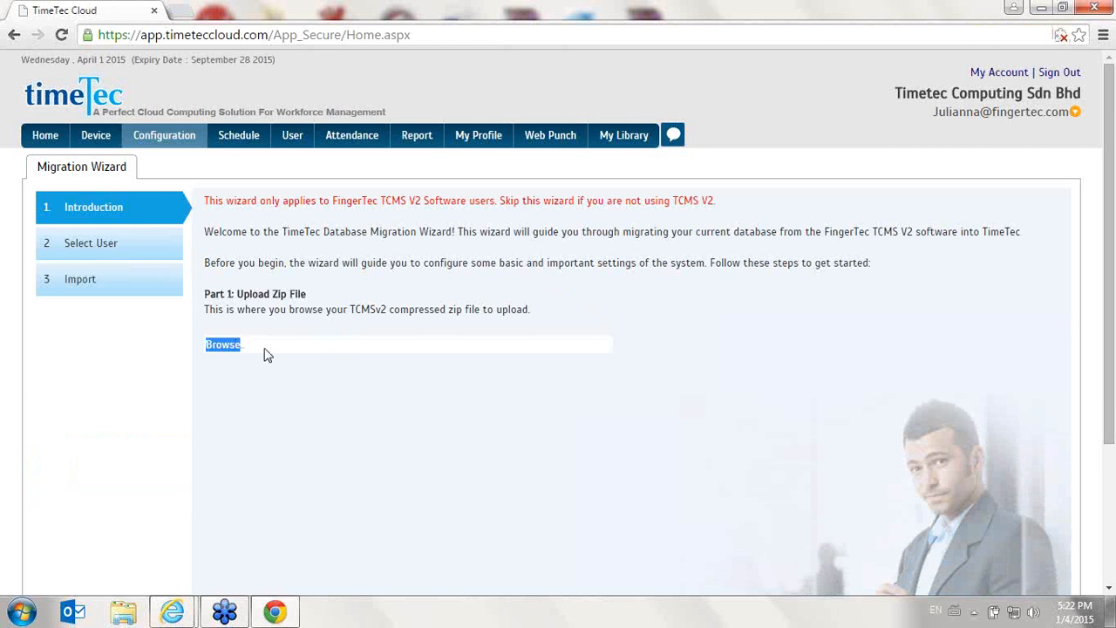
scroll(264, 354, "down", 3)
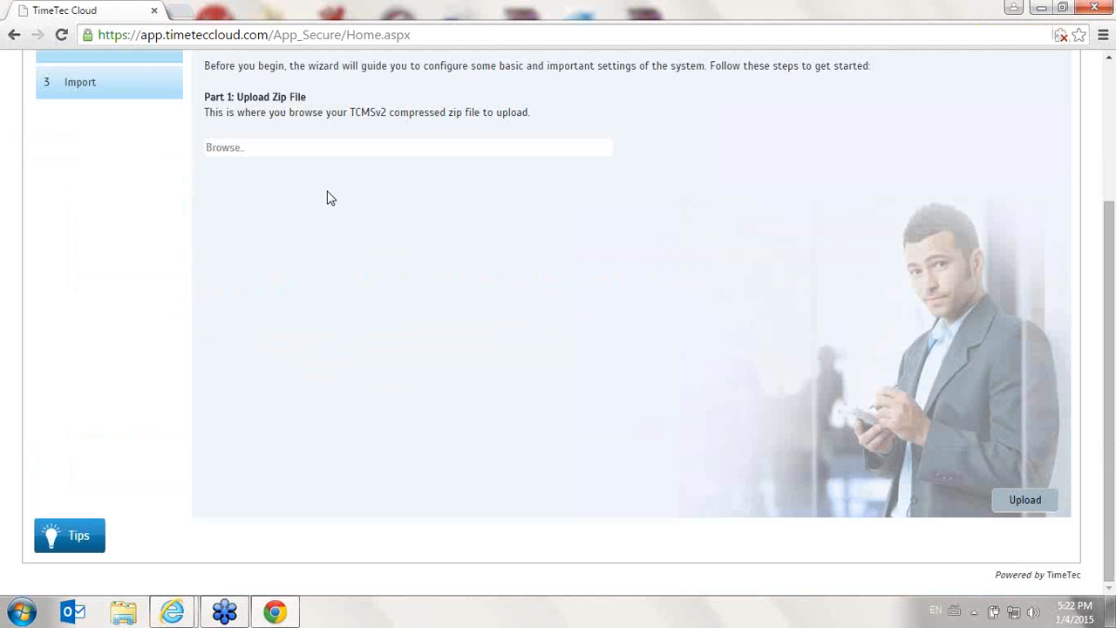
scroll(297, 247, "up", 3)
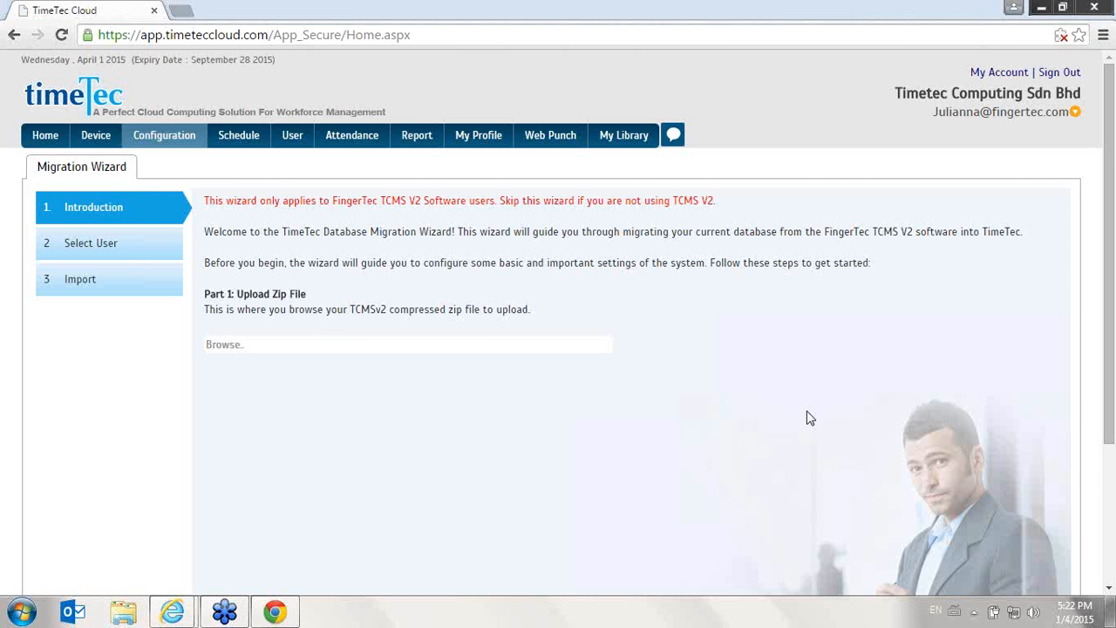
- Open the Company Profile page under Configuration
left_click(275, 614)
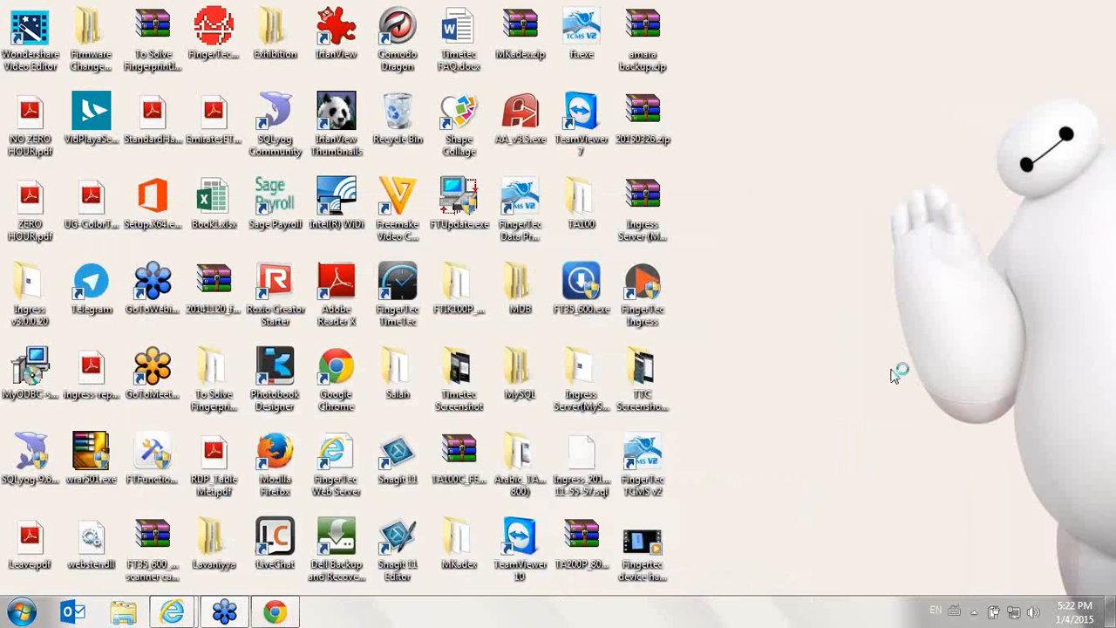
left_click(275, 612)
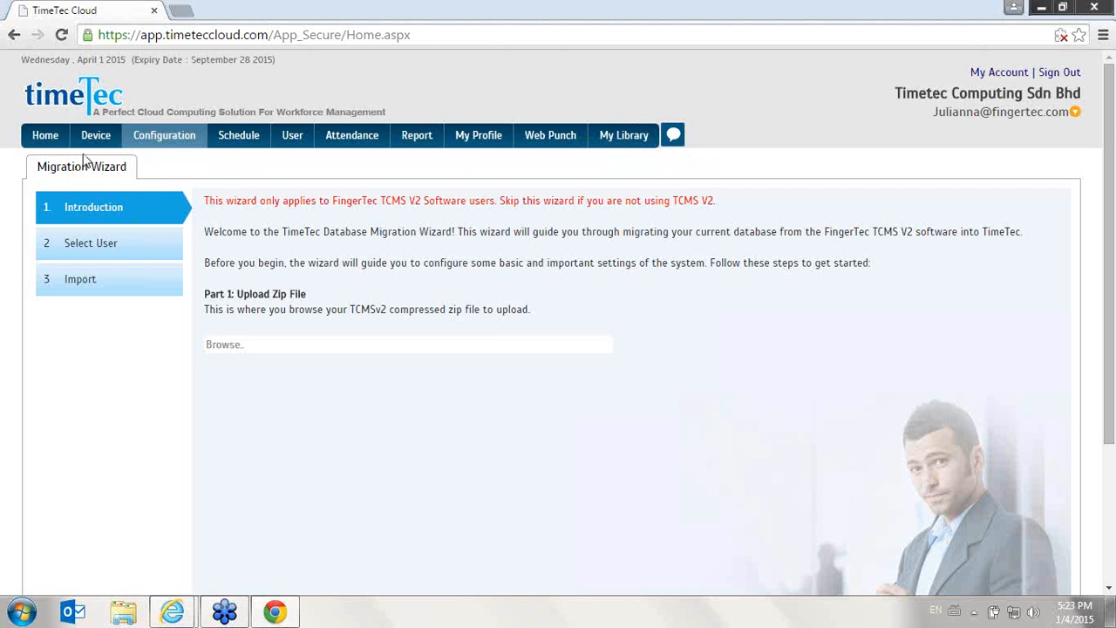
left_click(149, 125)
mouse_move(164, 138)
left_click(173, 161)
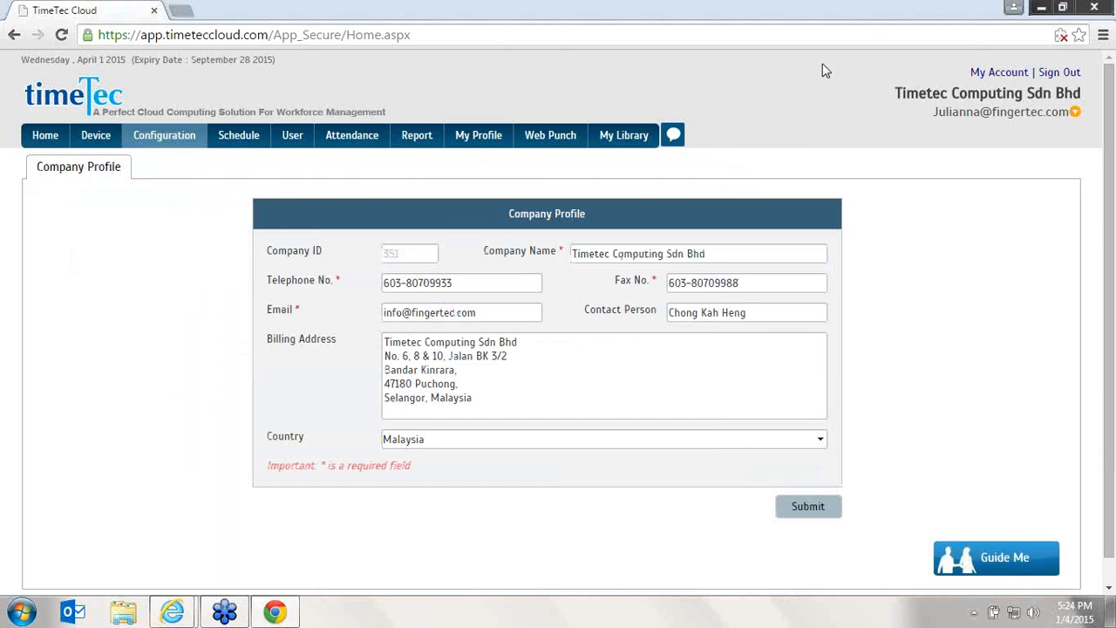
- Launch SQLyog Community from the desktop and continue past its upgrade screen
left_click(1111, 611)
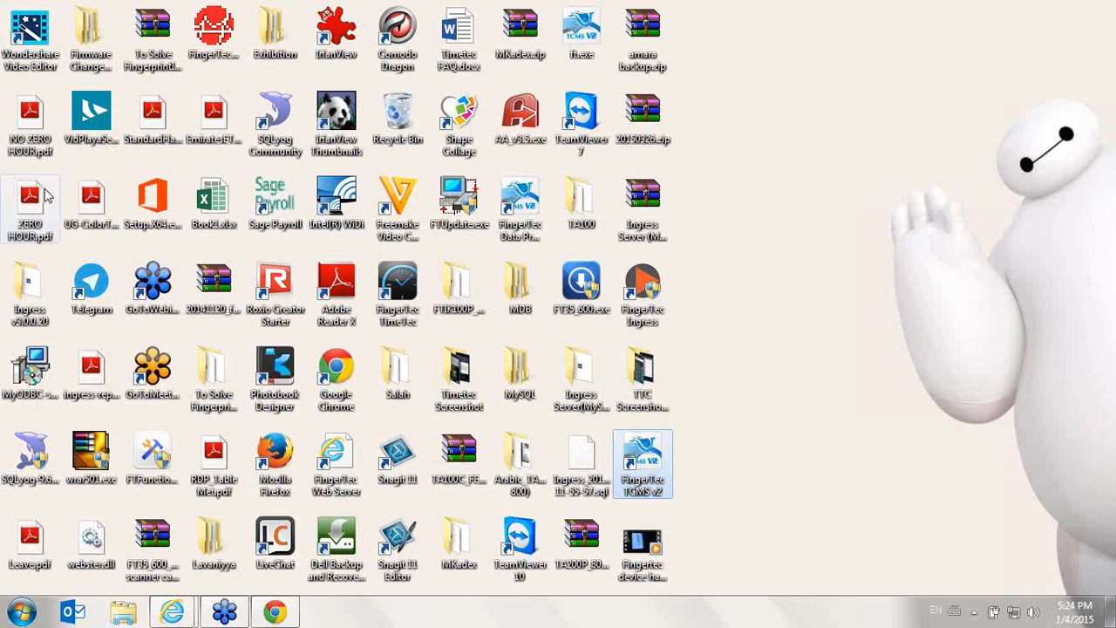
left_click(34, 454)
left_click(295, 126)
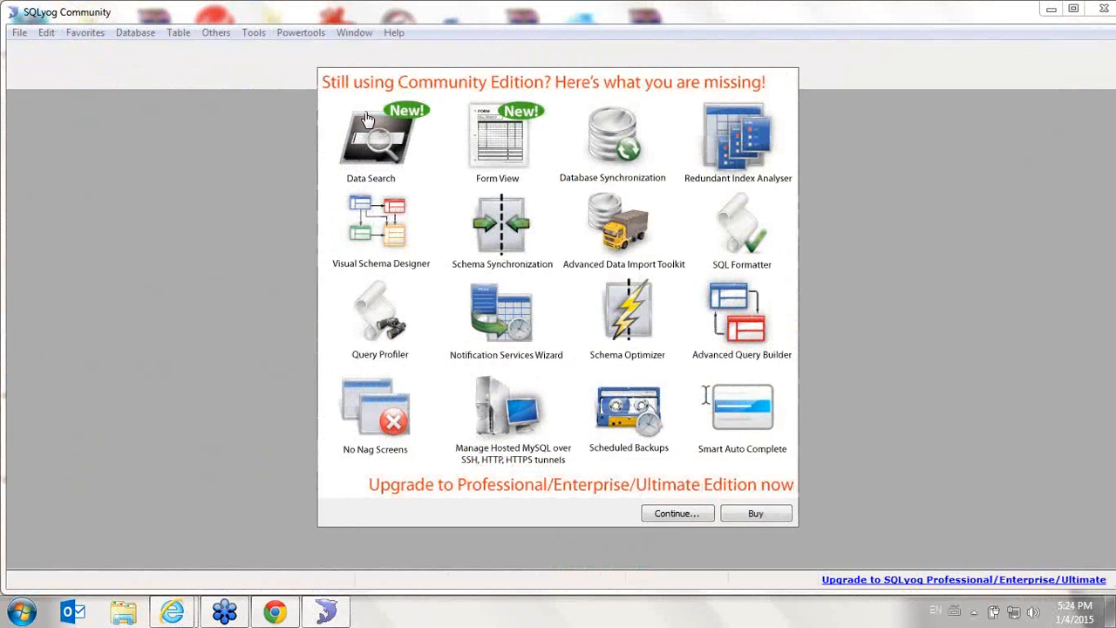
left_click(695, 512)
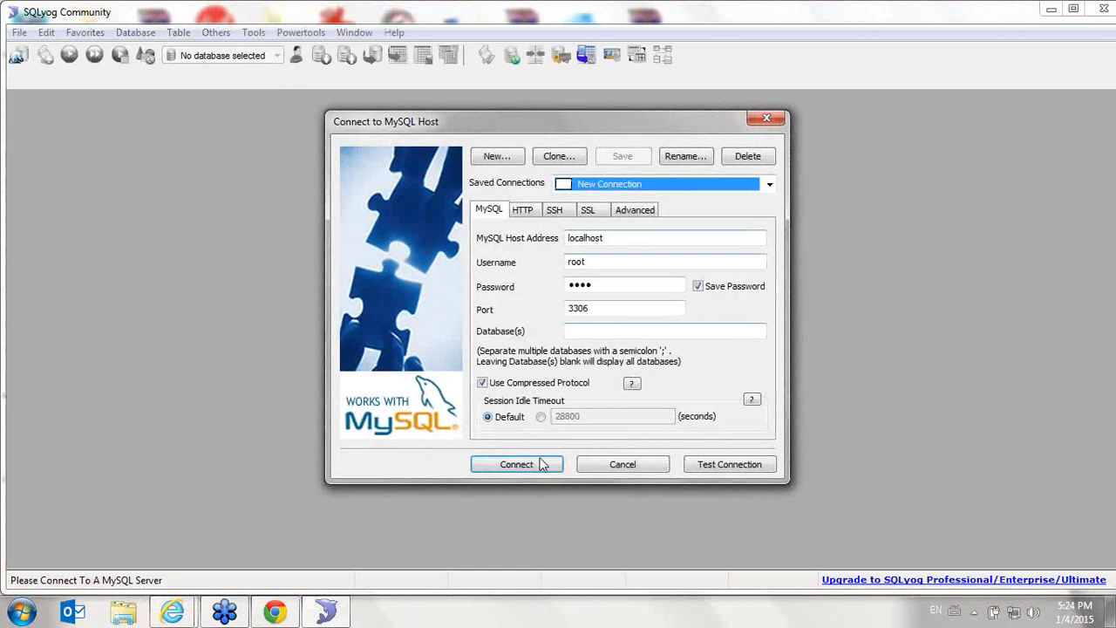
- Connect to the localhost MySQL host as root, entering the account password and saving the changed connection
left_click(506, 467)
left_click(703, 359)
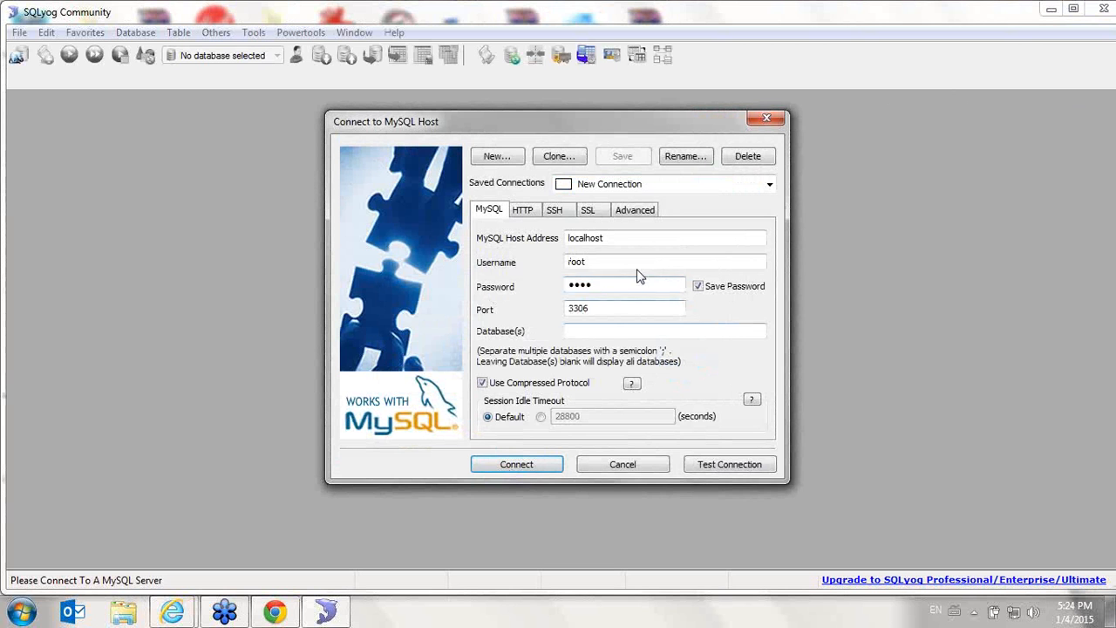
left_click_drag(639, 282, 493, 289)
type("●●●")
left_click(538, 466)
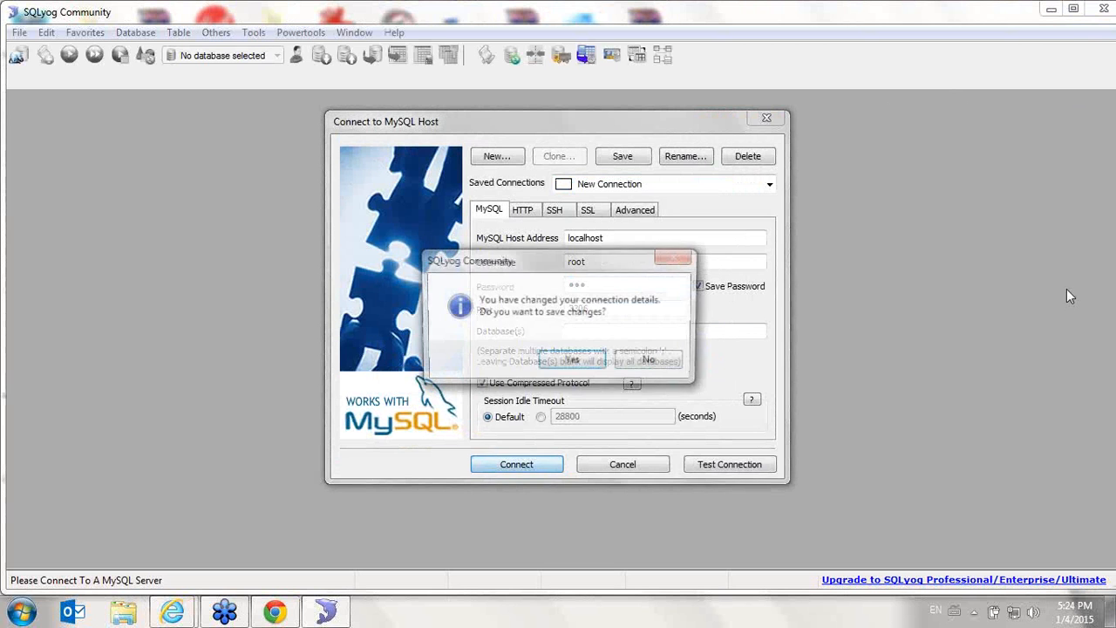
left_click(573, 363)
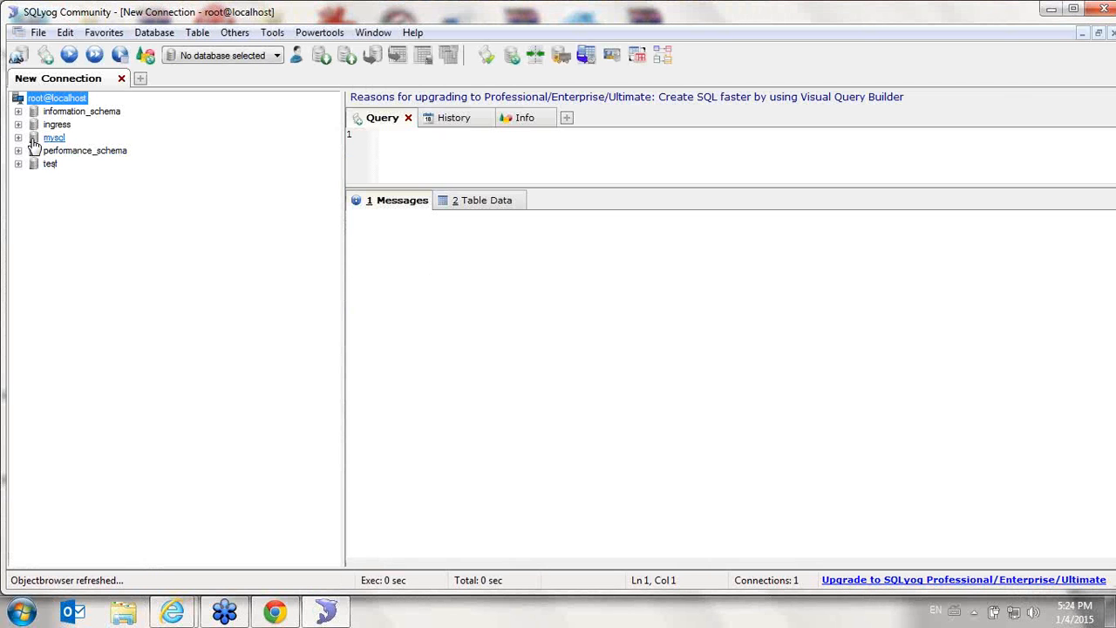
- Expand the test database and view its SQL Dump export options, closing the dialog without exporting
left_click(18, 164)
left_click(18, 163)
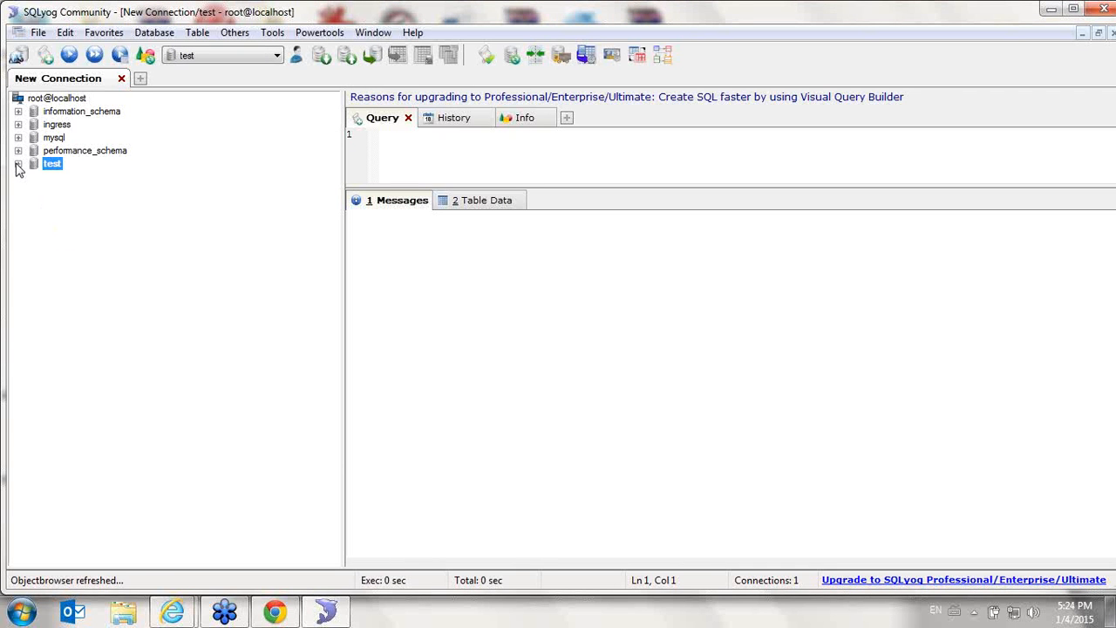
left_click(19, 165)
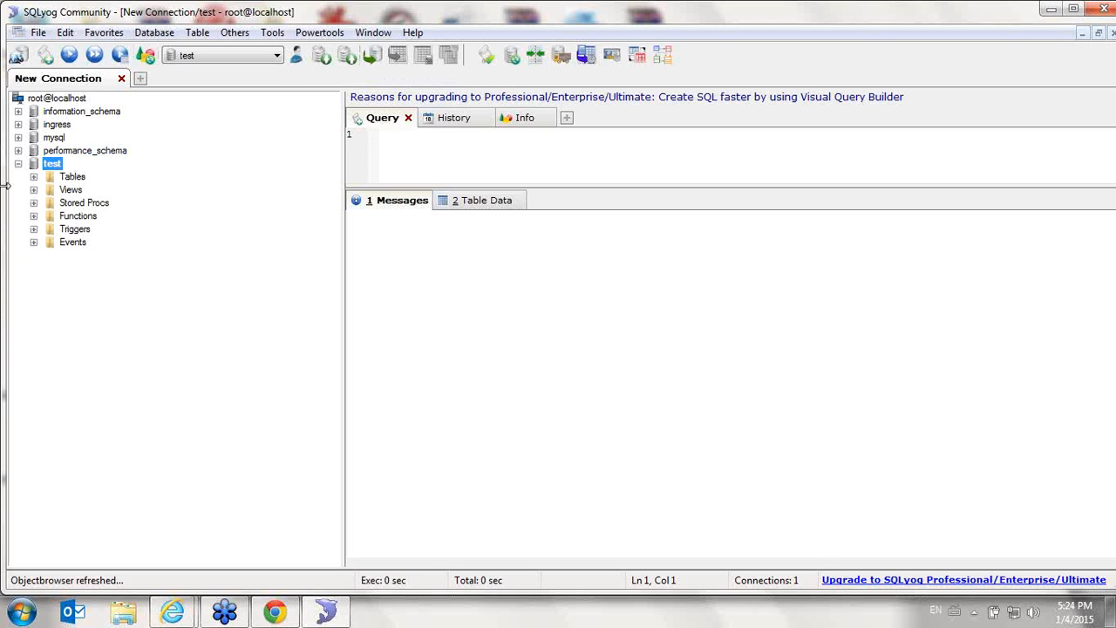
left_click(321, 56)
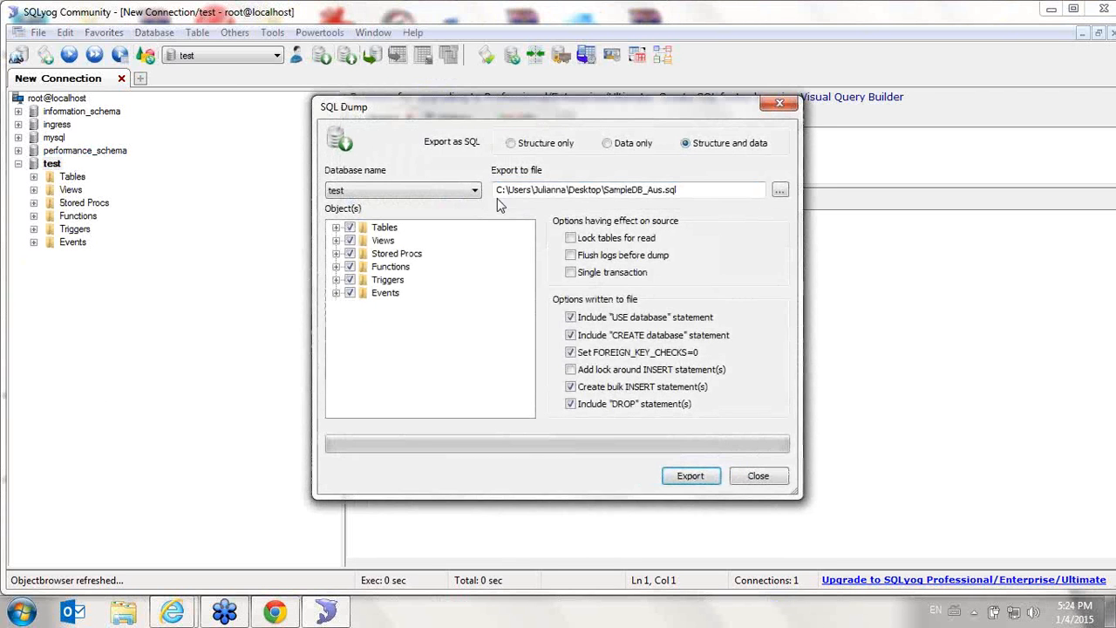
left_click(777, 479)
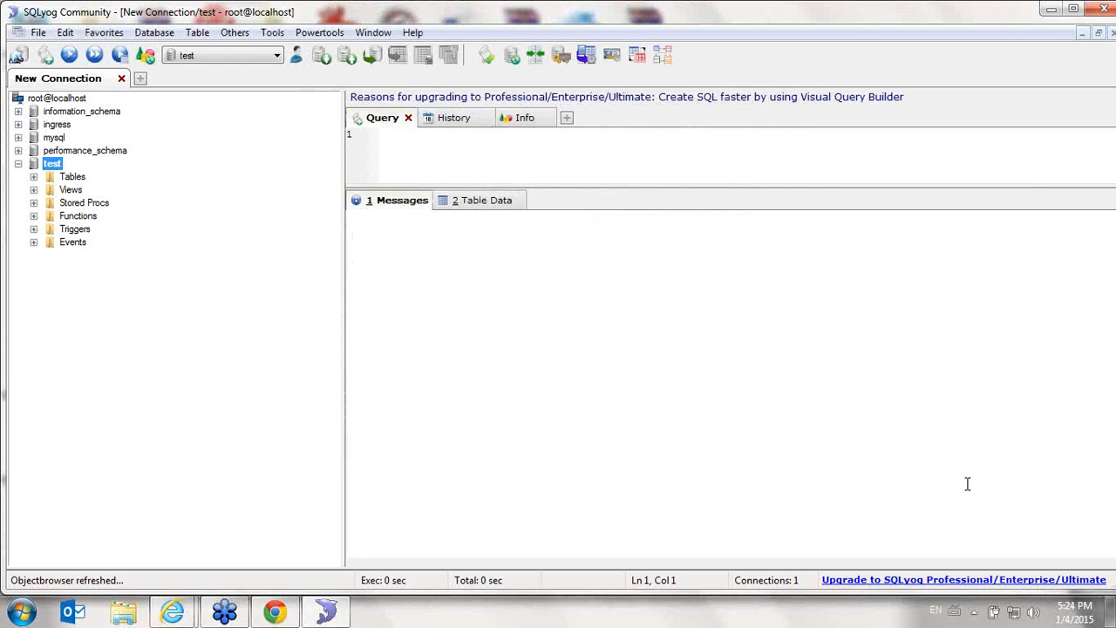
- Return to TimeTec Cloud and view the Company Profile Guide Me help, then close it
left_click(1111, 610)
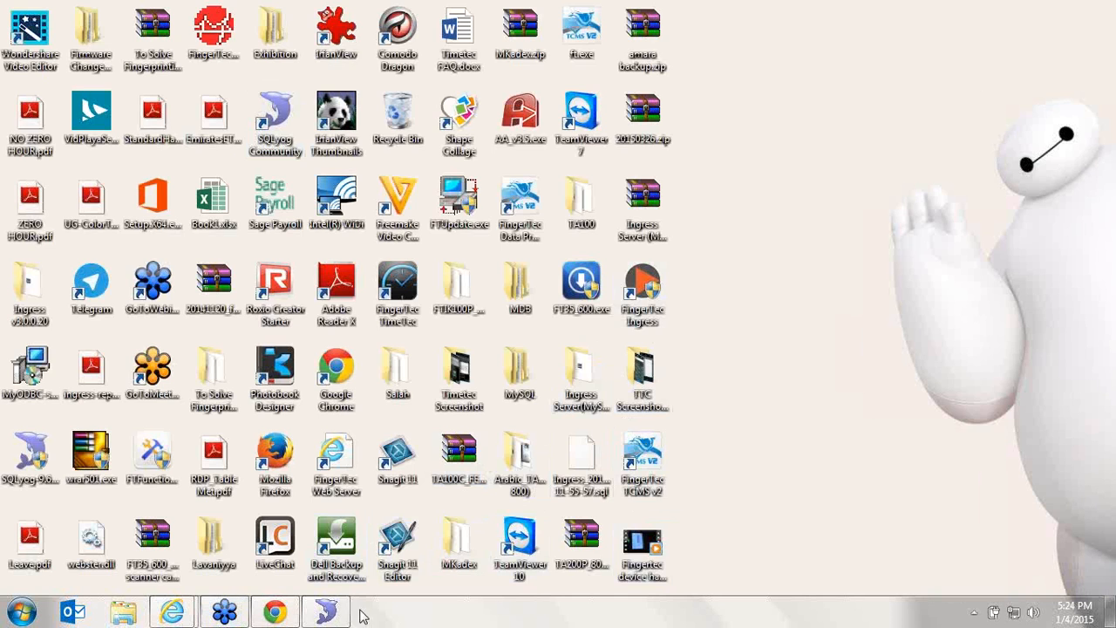
left_click(326, 612)
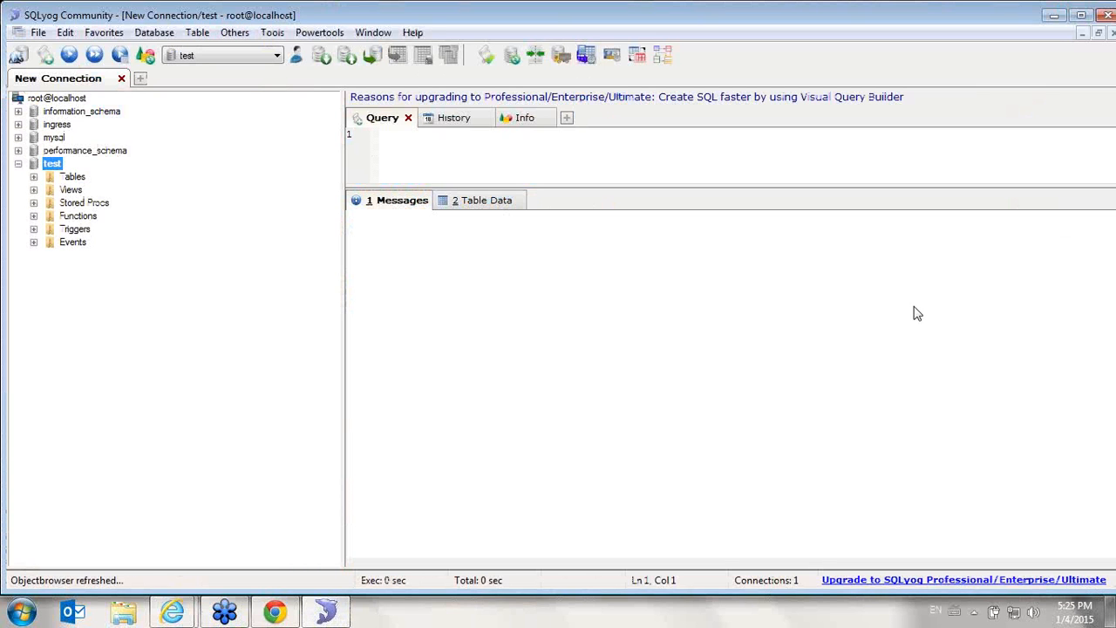
left_click(729, 269)
left_click(326, 612)
left_click(275, 612)
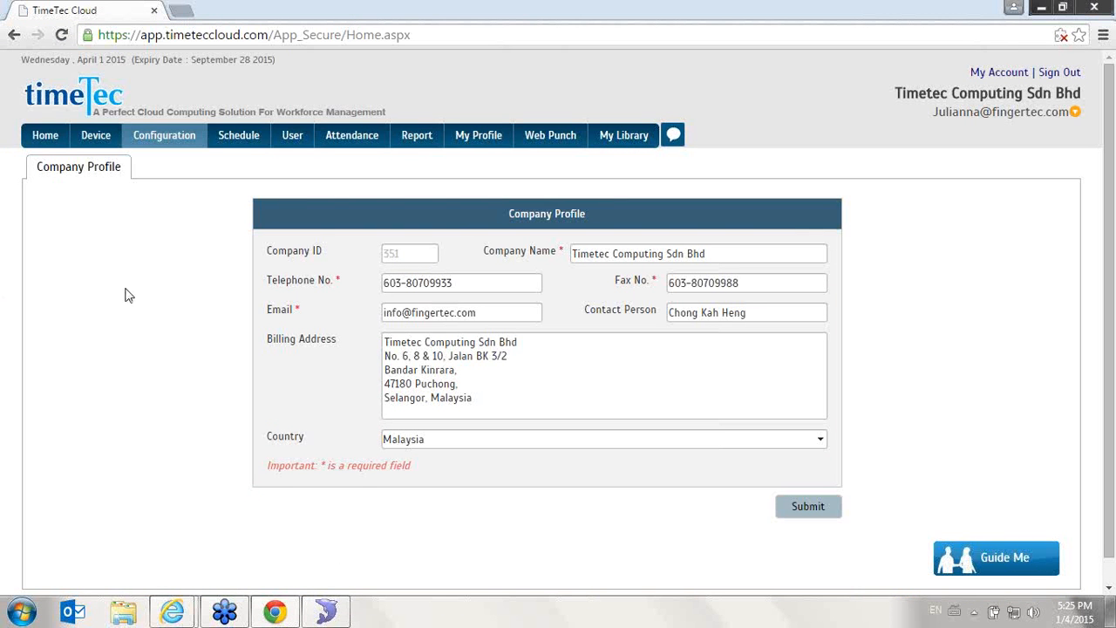
mouse_move(164, 139)
left_click(1029, 565)
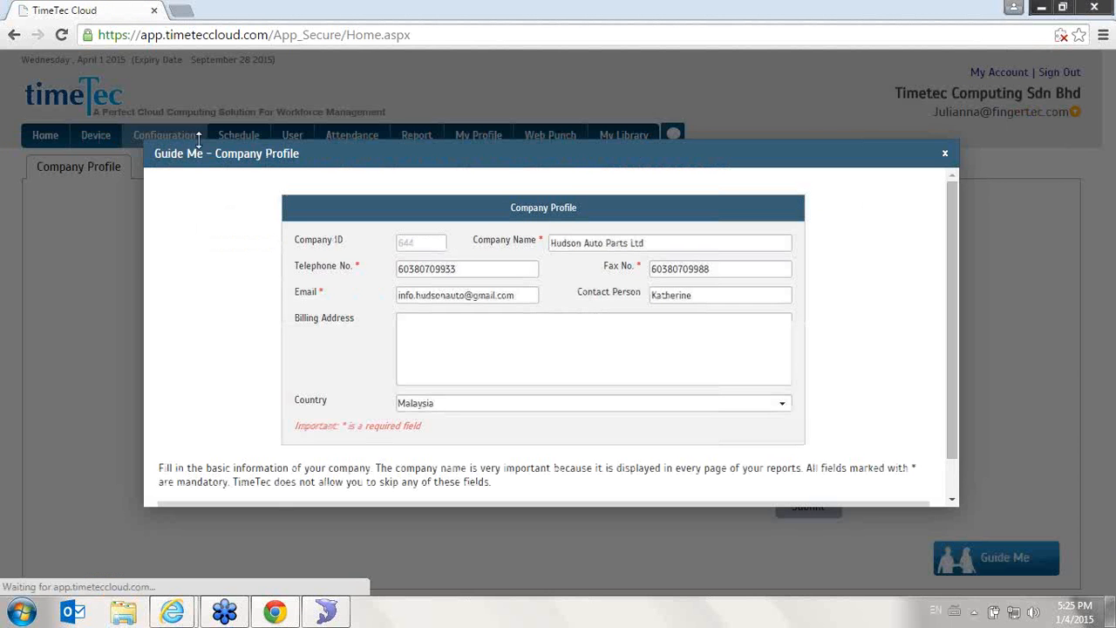
left_click(944, 154)
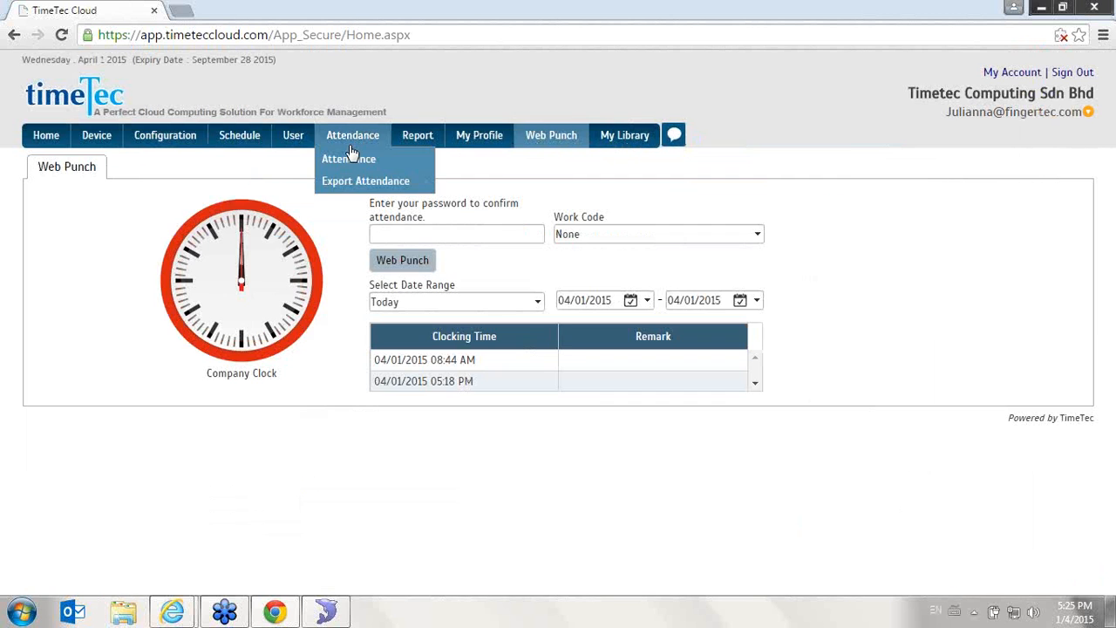
- Open the Admin page under Configuration and browse the administrator user list
left_click(348, 139)
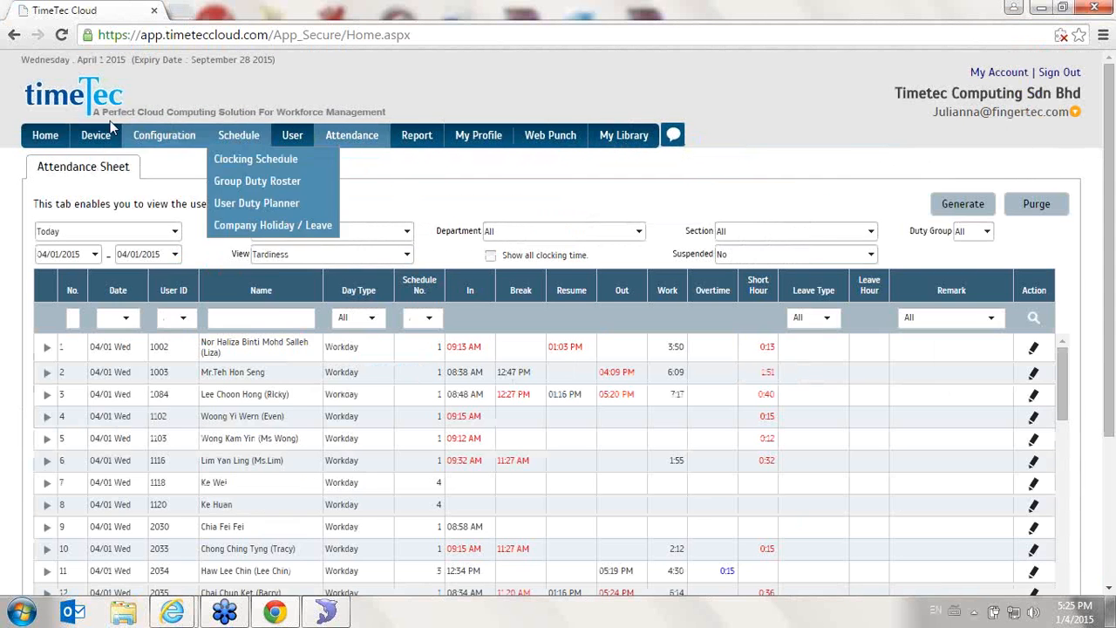
mouse_move(95, 135)
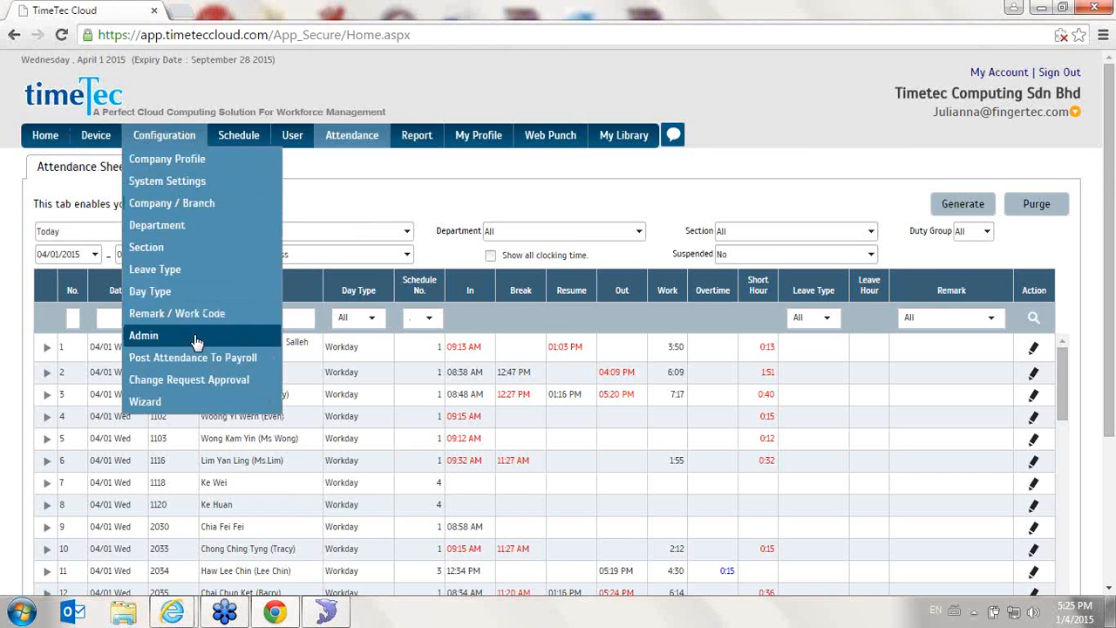
left_click(246, 330)
scroll(244, 328, "down", 3)
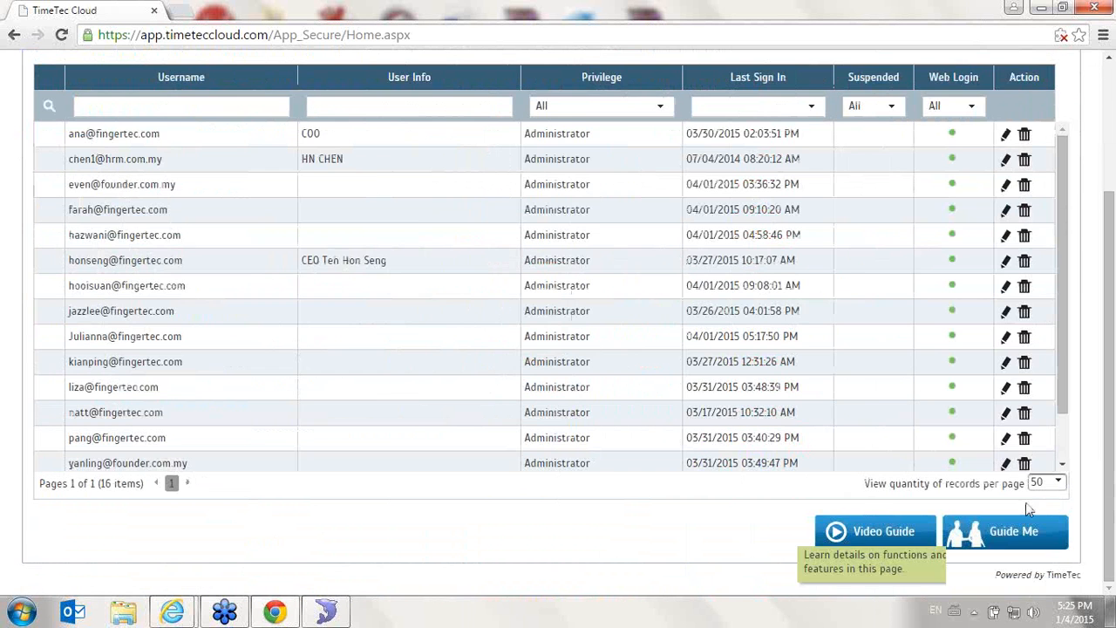
- Open the Guide Me help for the Admin page and close it
left_click(989, 536)
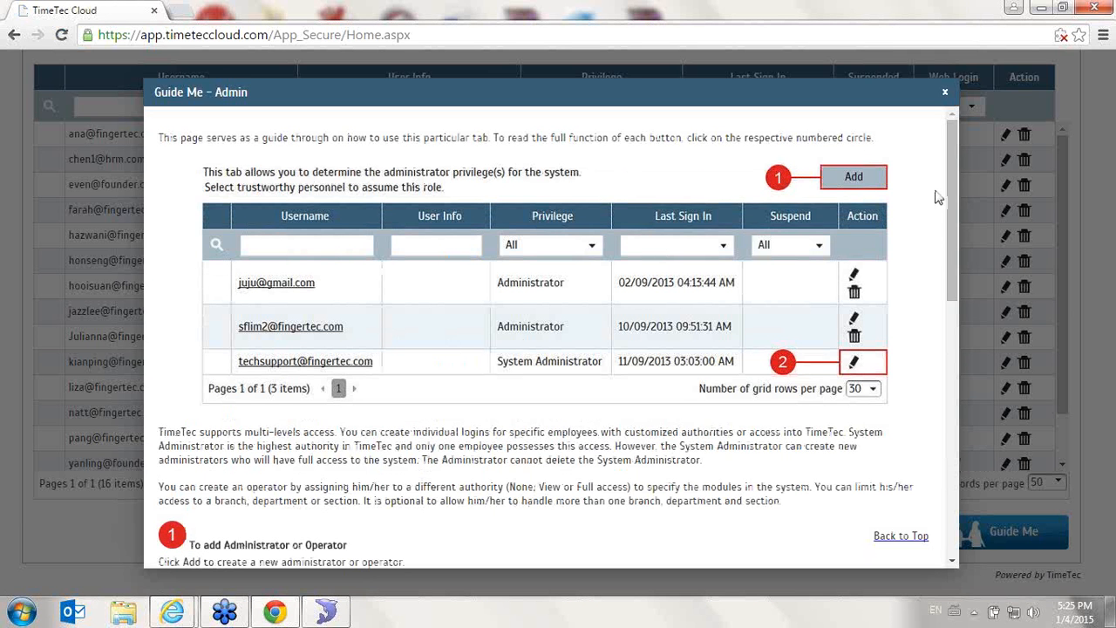
left_click_drag(955, 171, 899, 88)
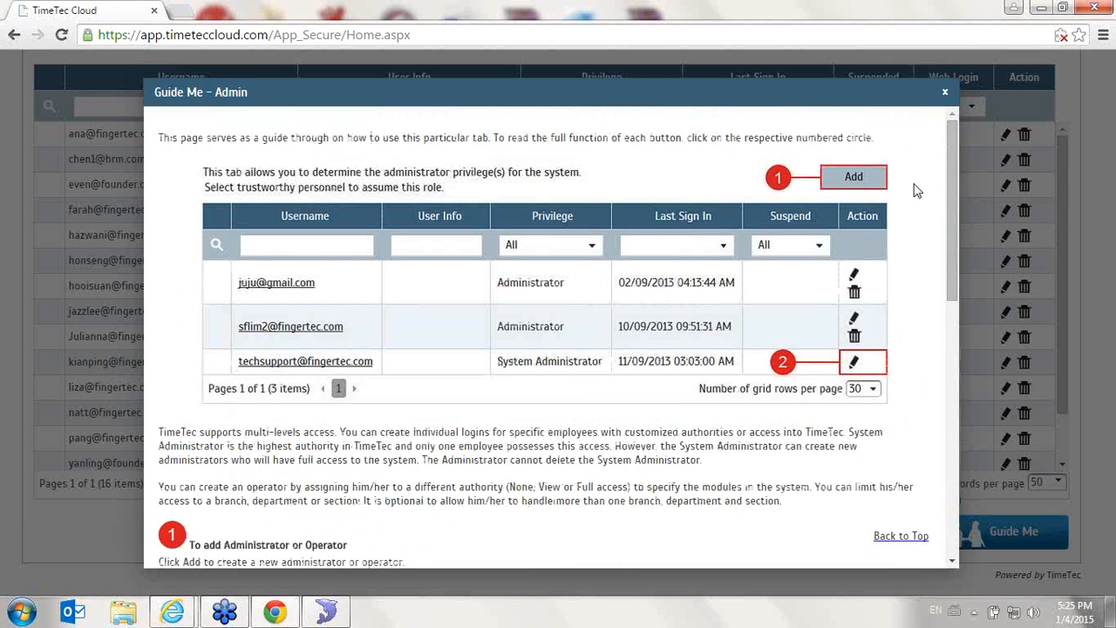
left_click(946, 93)
- Sign out of TimeTec Cloud and open the Register As Reseller partner application form, then go back
left_click(1058, 74)
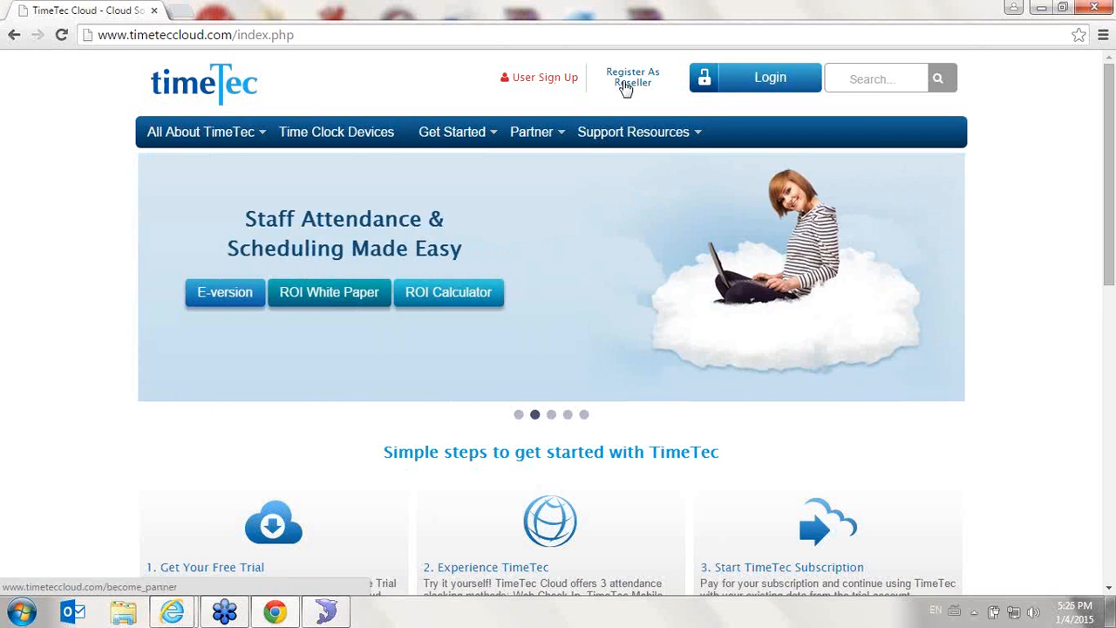
left_click(623, 86)
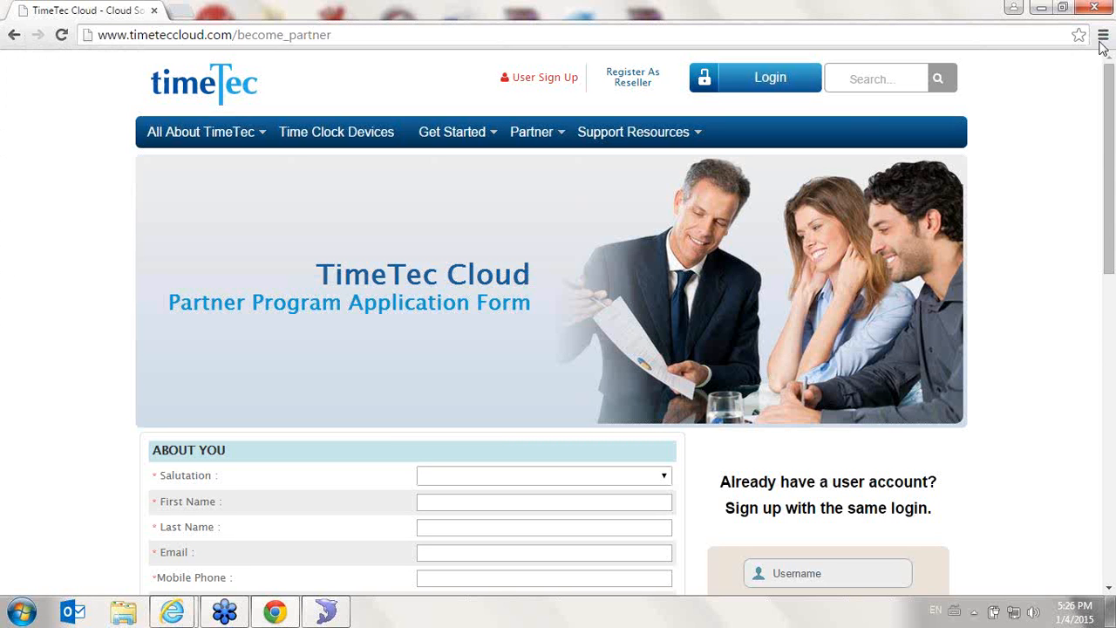
left_click(5, 35)
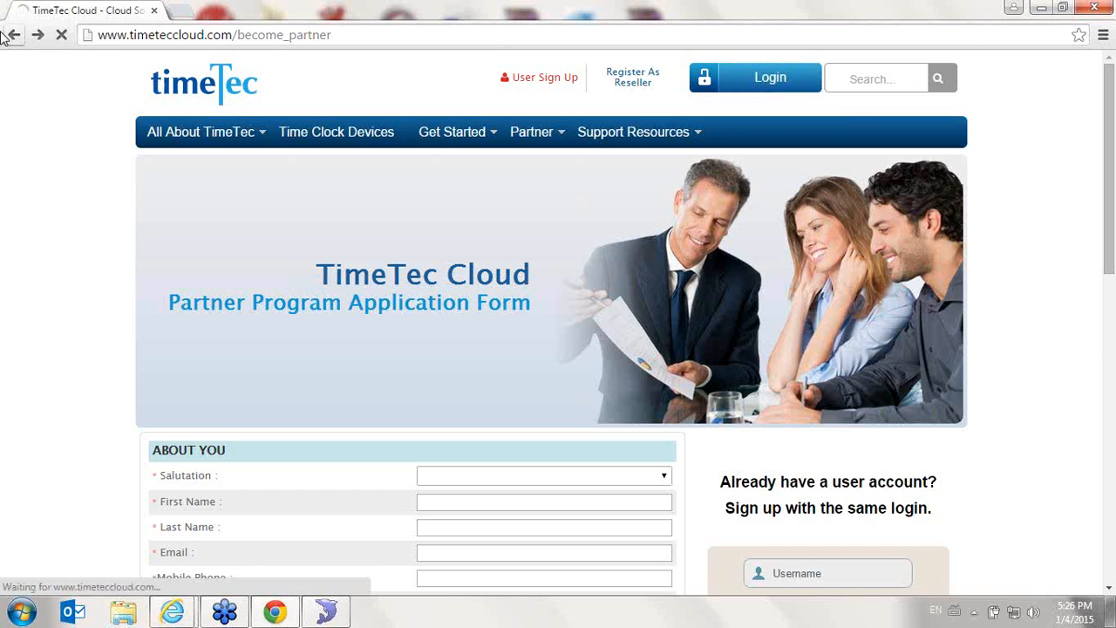